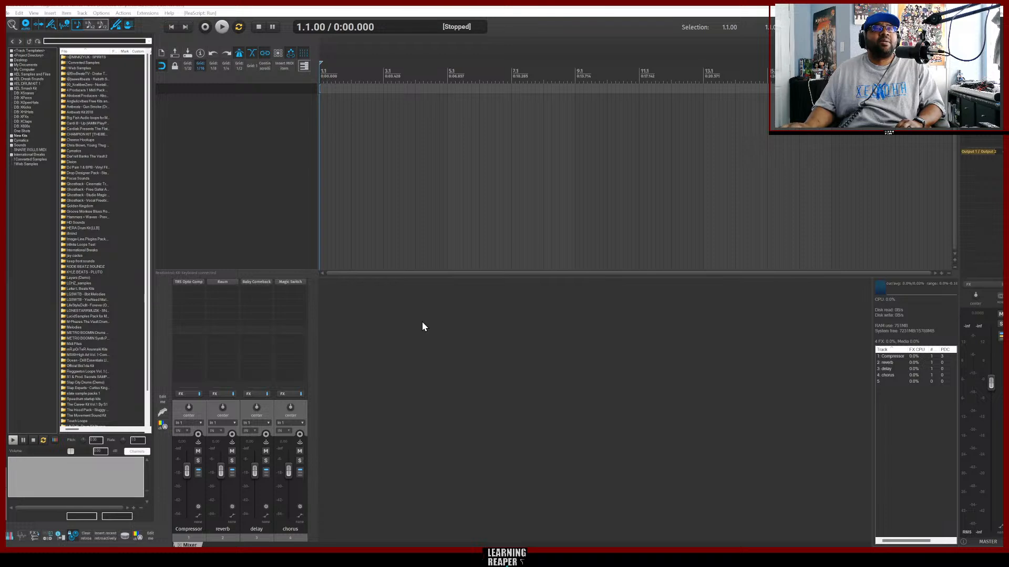
Switch to the web browser and search Google for "hip hop dramedy music".
left_click(221, 173)
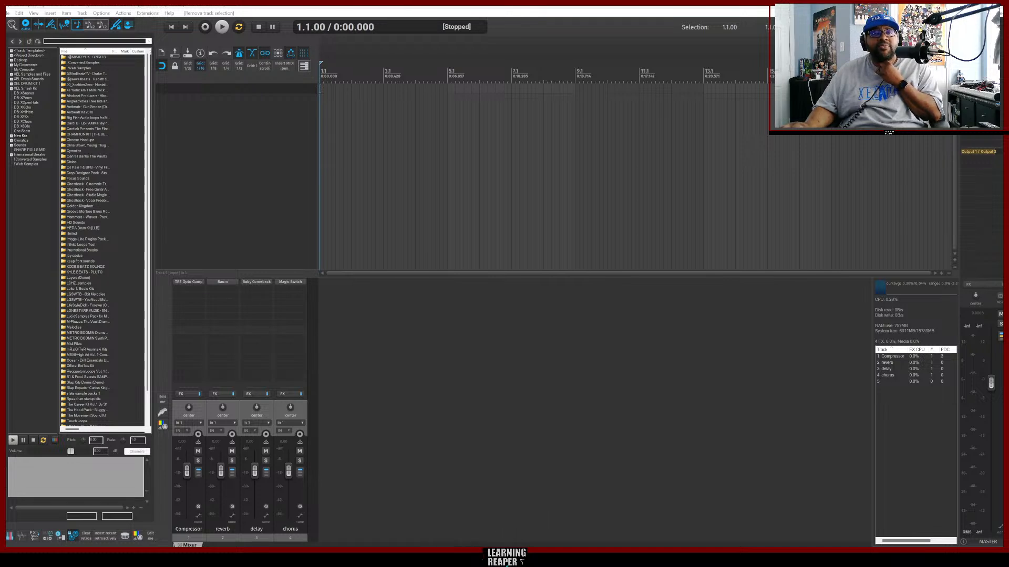
left_click(471, 557)
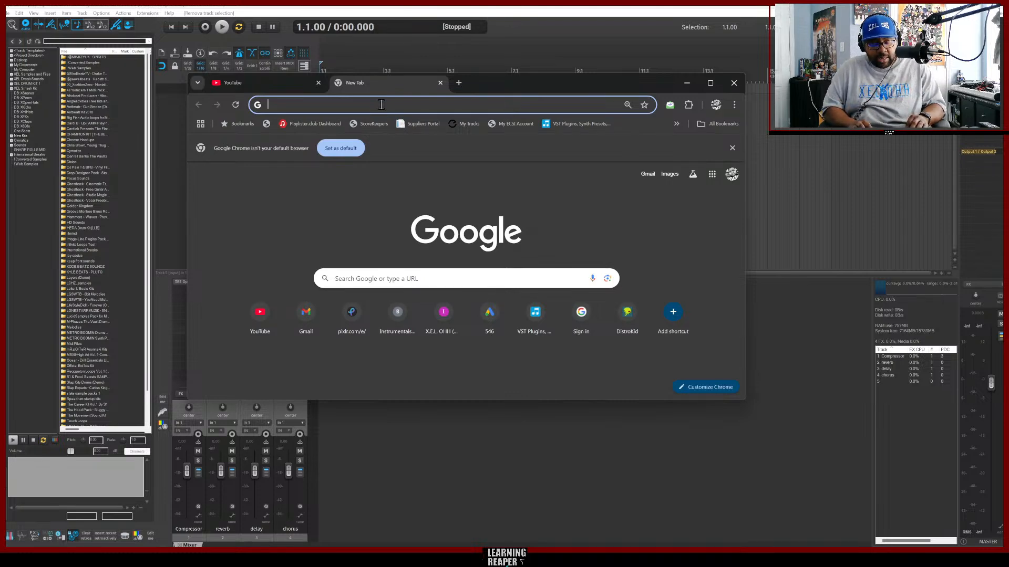
type("hip ")
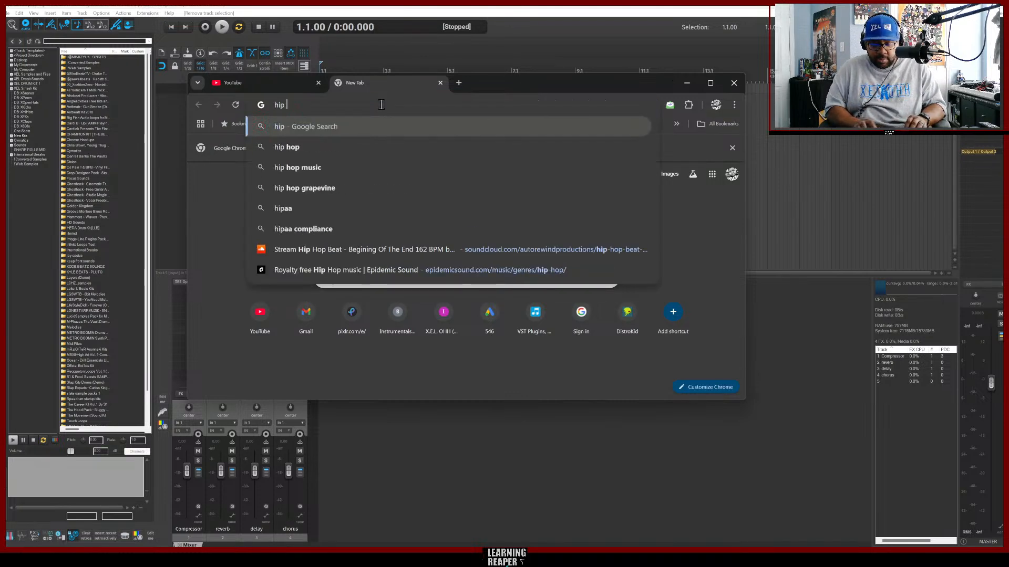
type("hop dr")
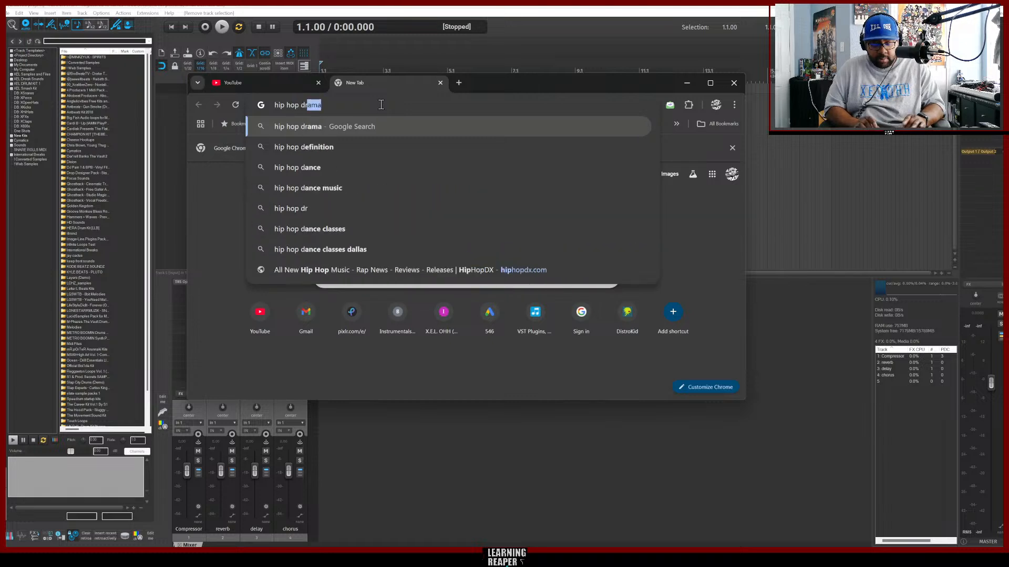
type("amedy ")
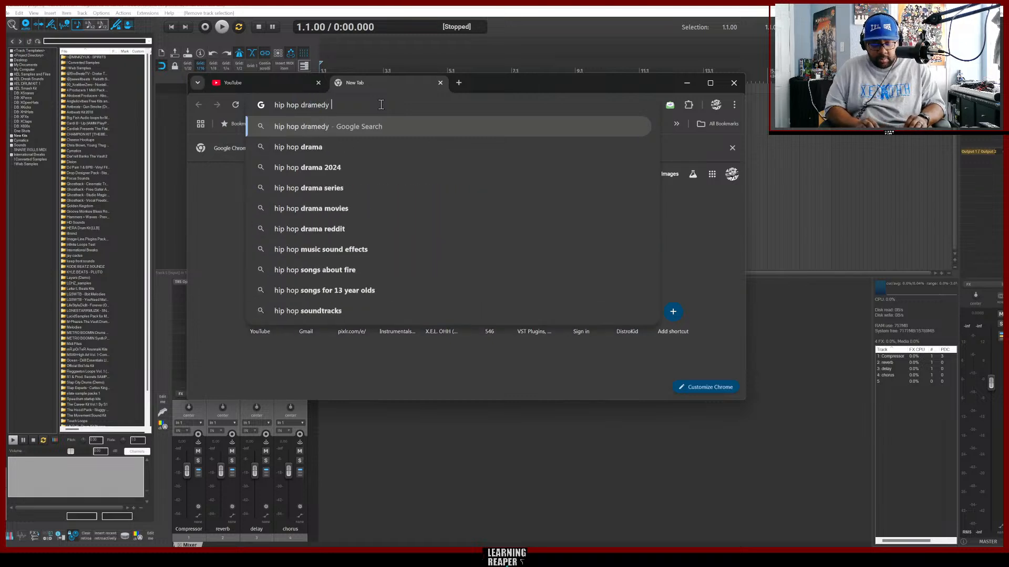
type("music")
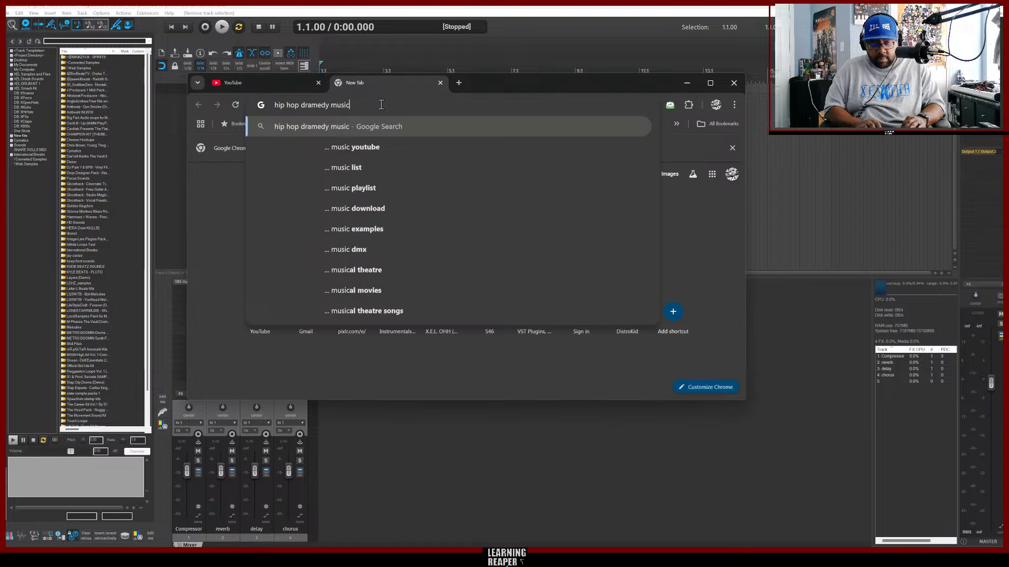
key("Return")
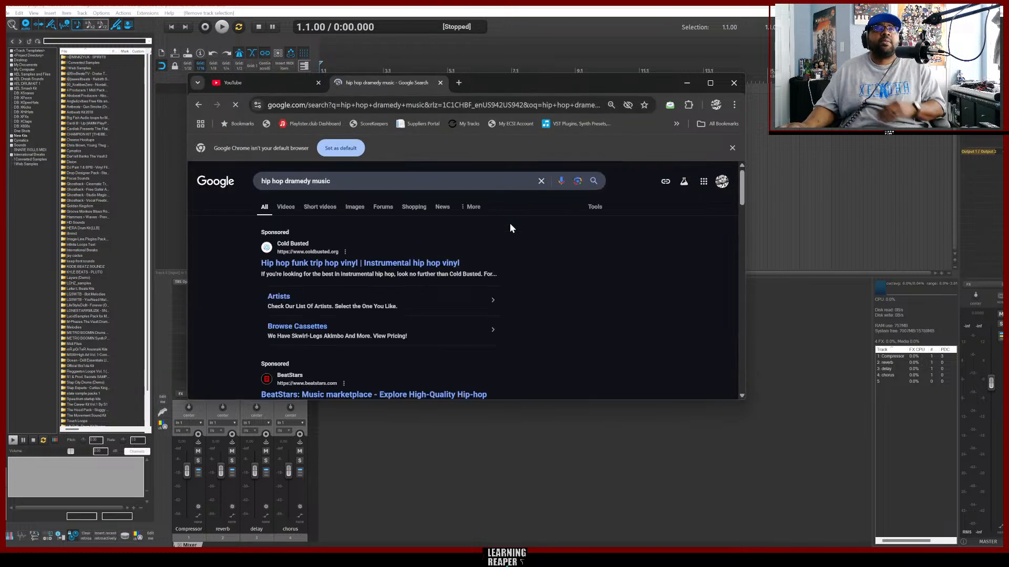
Open the Warner Chappell Production Music "Hip Hop Dramedy" result in a new tab and switch to it.
scroll(558, 256, "down", 2)
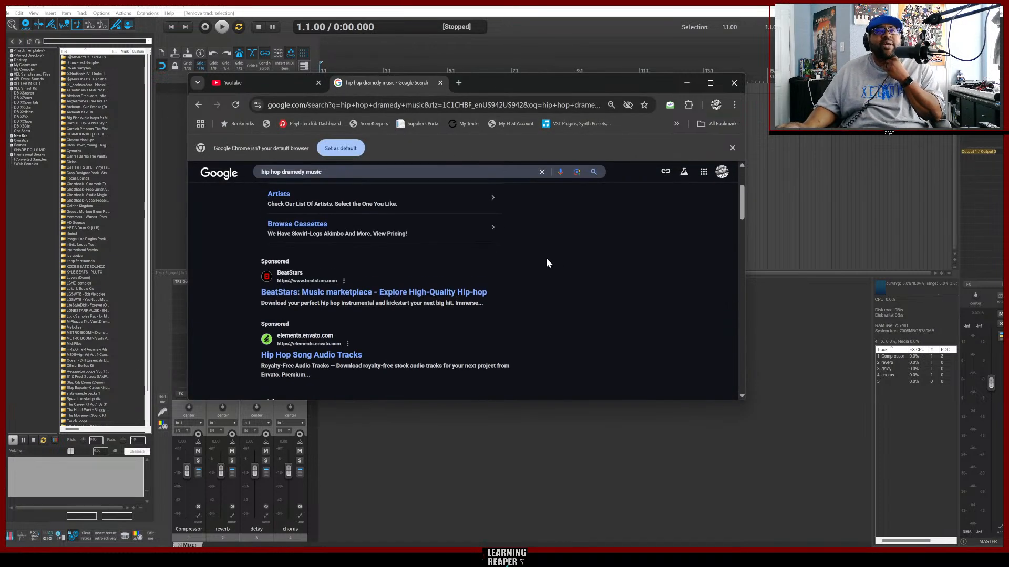
scroll(546, 262, "down", 1)
scroll(543, 263, "down", 5)
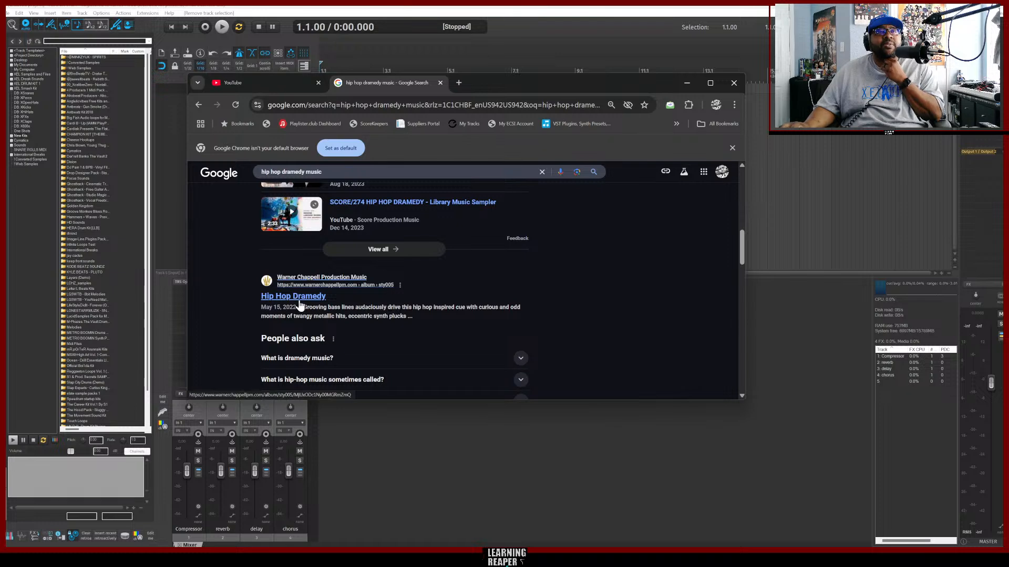
right_click(282, 295)
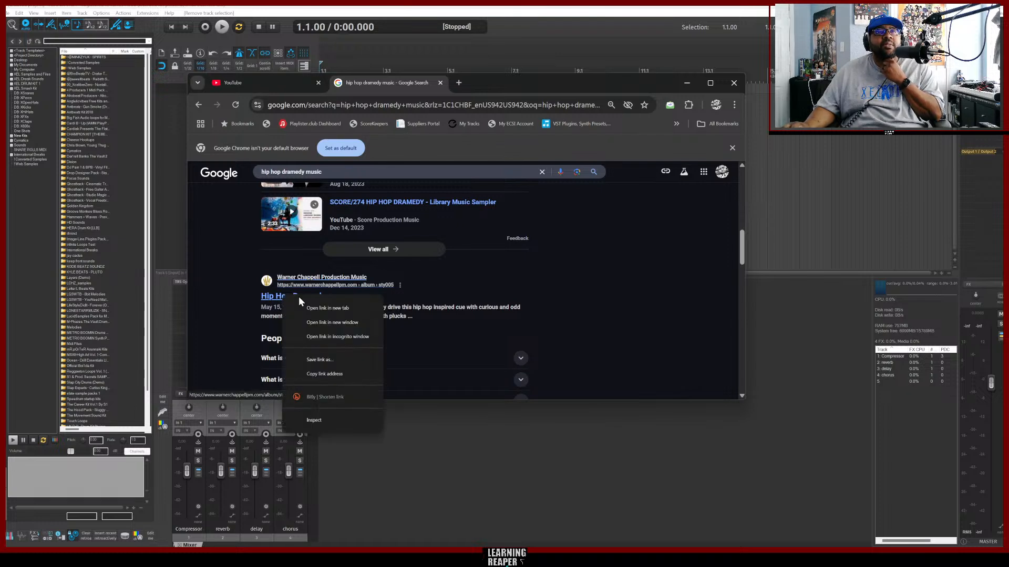
left_click(555, 307)
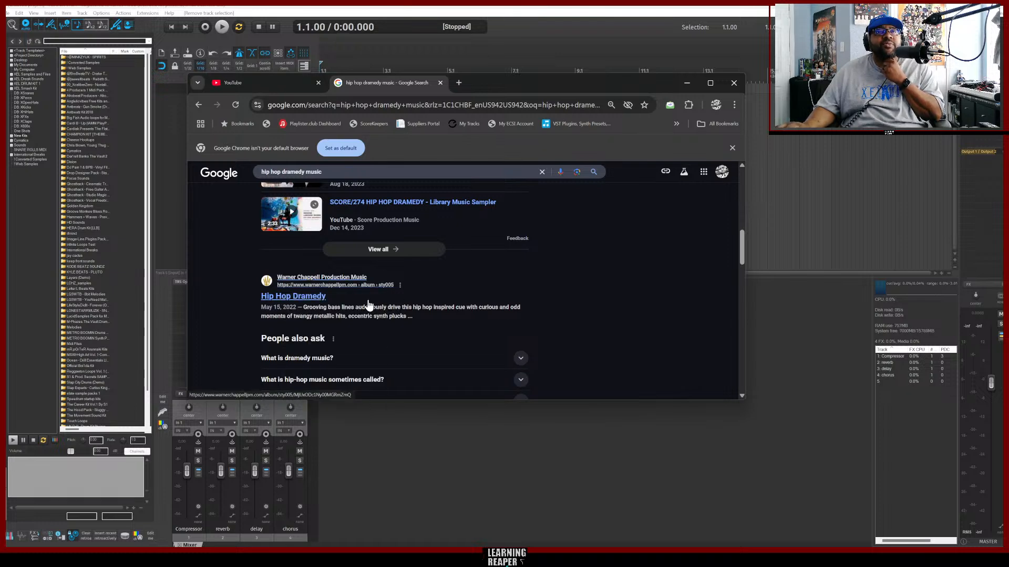
right_click(294, 299)
left_click(344, 304)
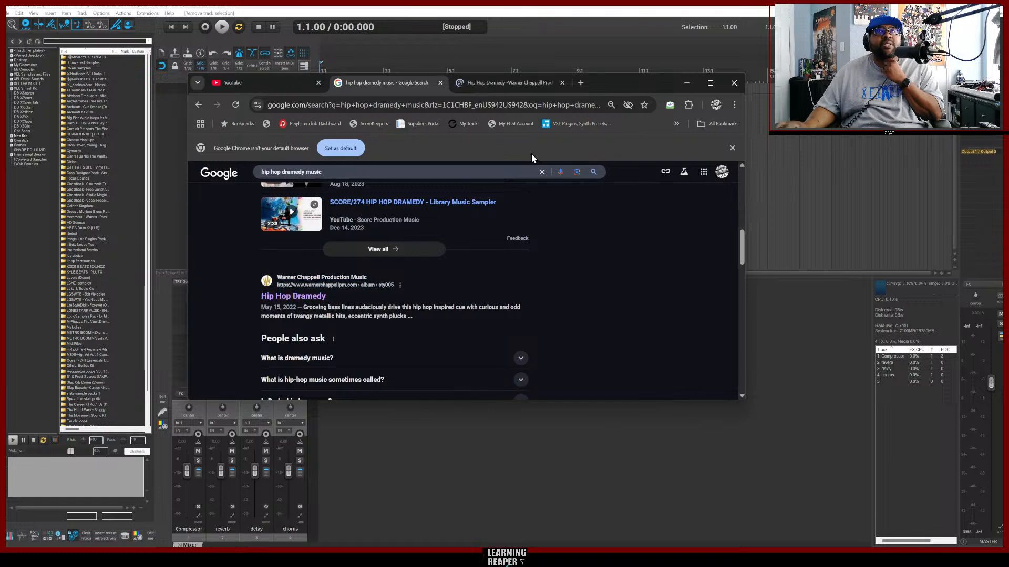
left_click(505, 84)
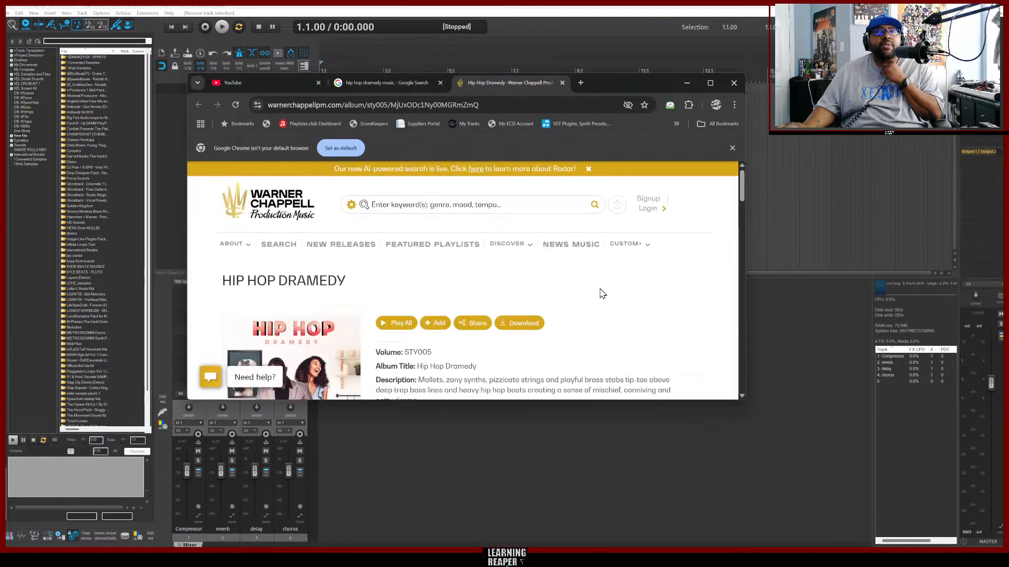
Audition the album's tracks Cringe Attack and A 2020 Just Happened from the track list.
scroll(602, 294, "down", 10)
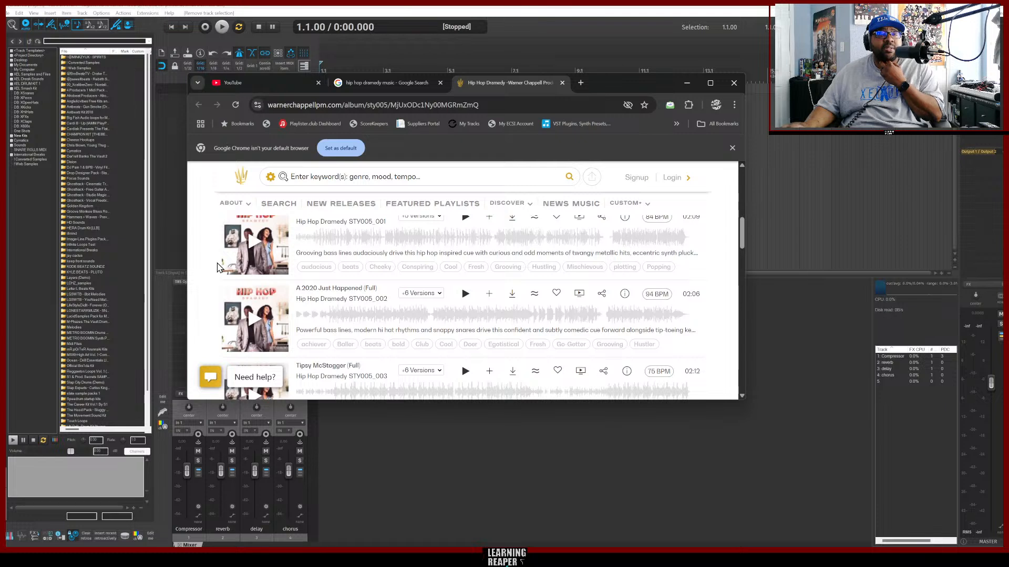
left_click(255, 246)
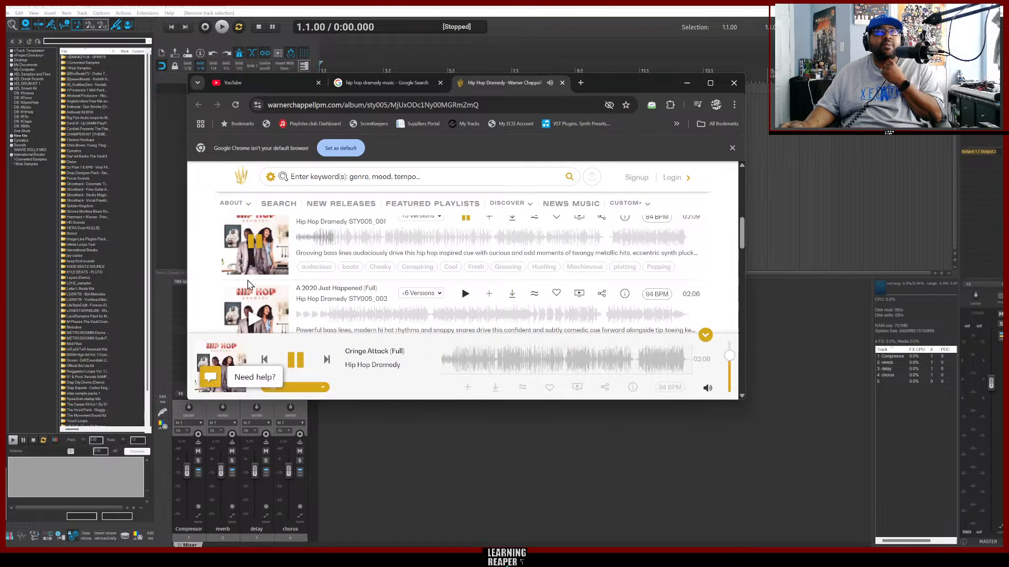
scroll(213, 261, "down", 1)
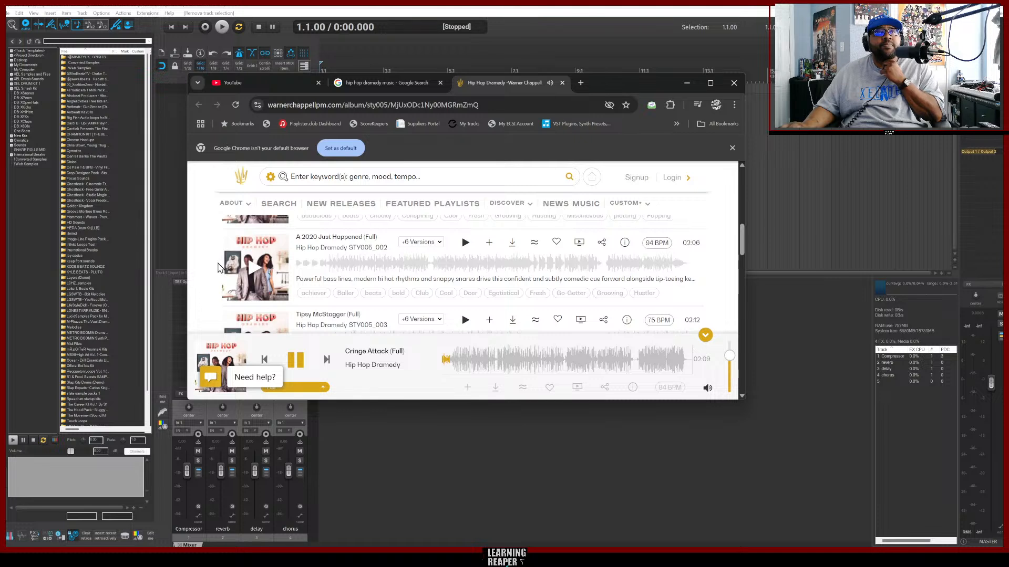
left_click(253, 273)
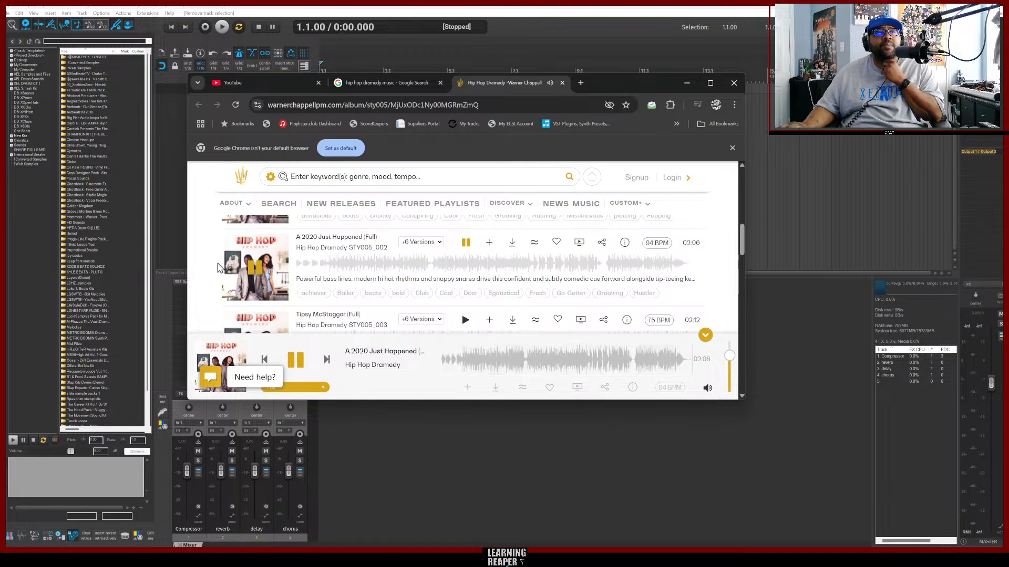
Audition the track Tipsy McStogger, pausing and resuming its playback.
scroll(236, 271, "down", 1)
scroll(219, 268, "up", 1)
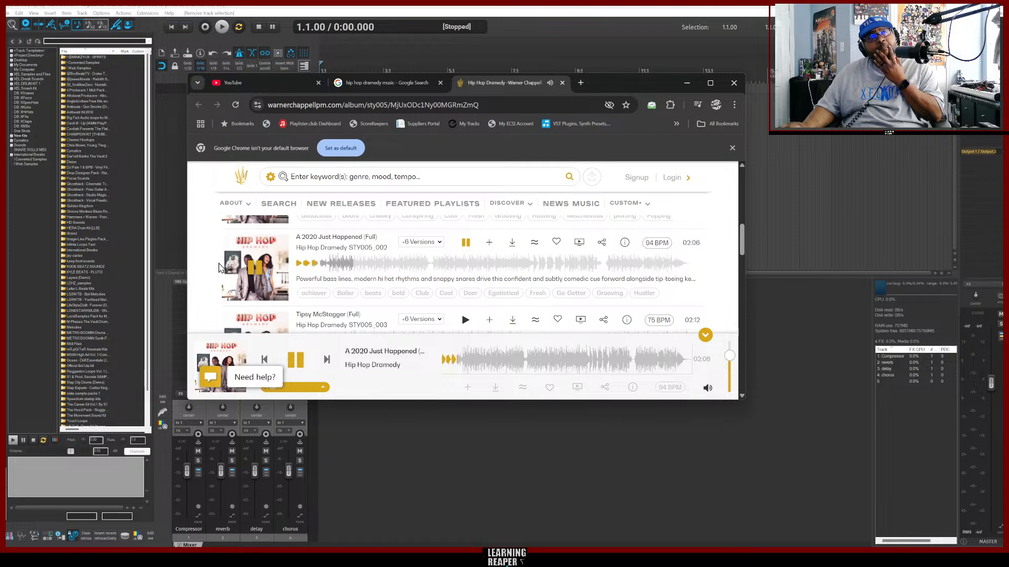
scroll(219, 268, "down", 1)
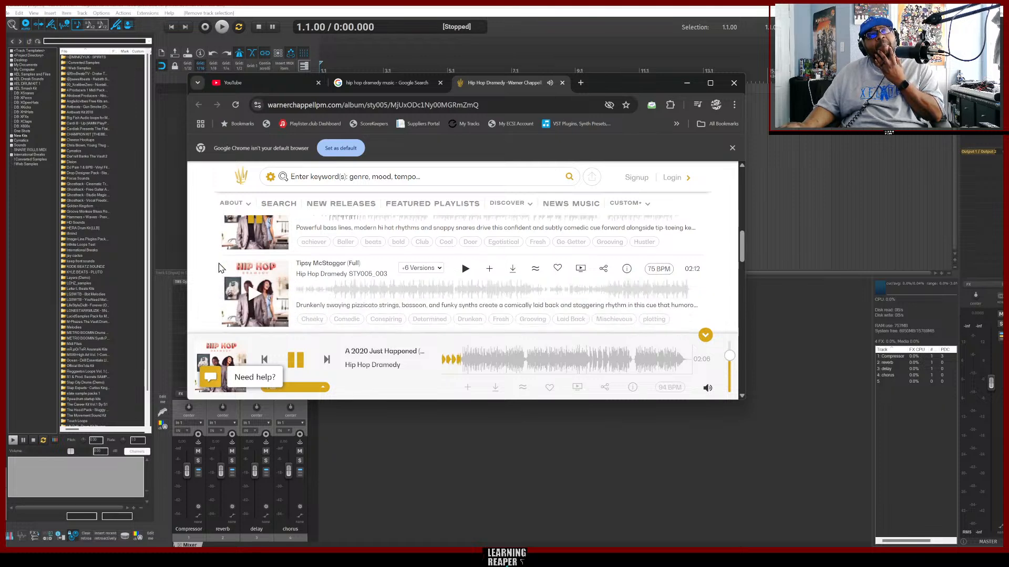
scroll(219, 268, "down", 2)
scroll(218, 268, "up", 2)
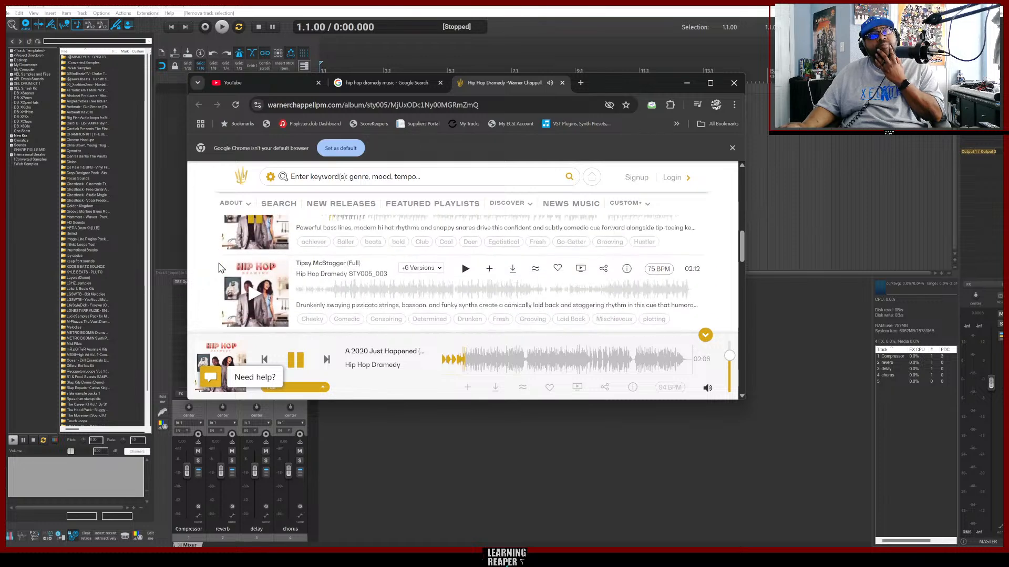
left_click(252, 296)
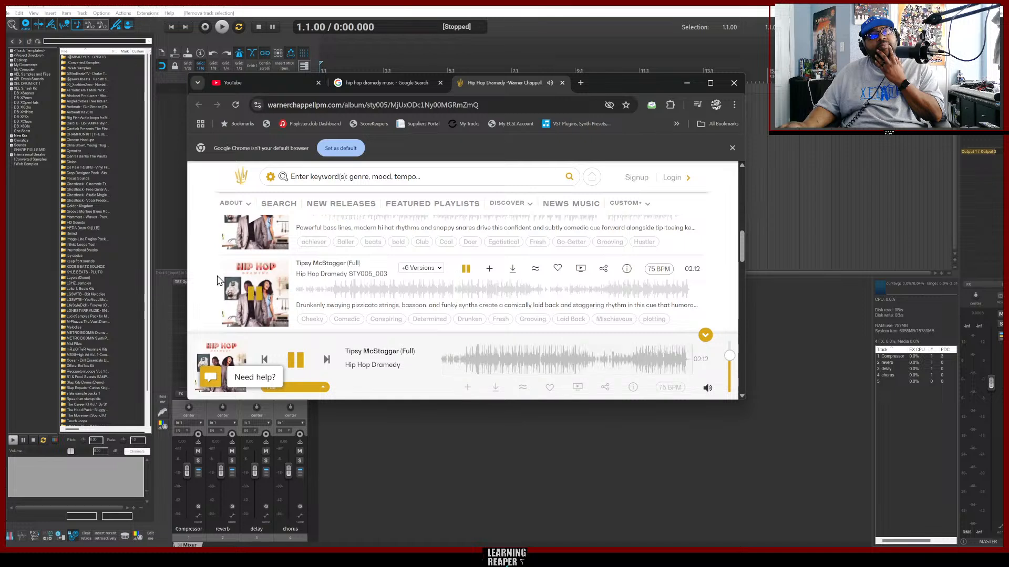
scroll(218, 280, "down", 1)
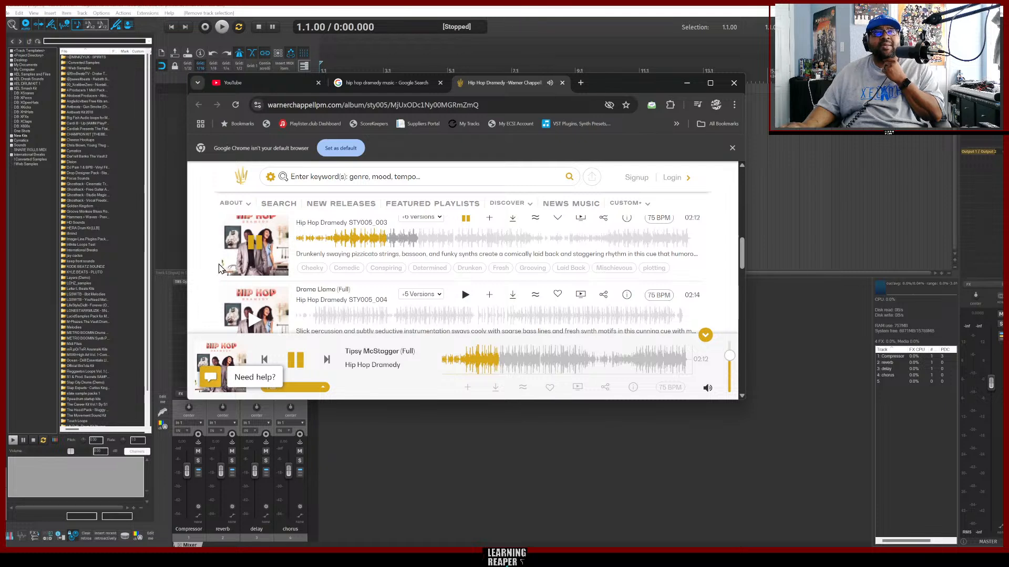
left_click(252, 247)
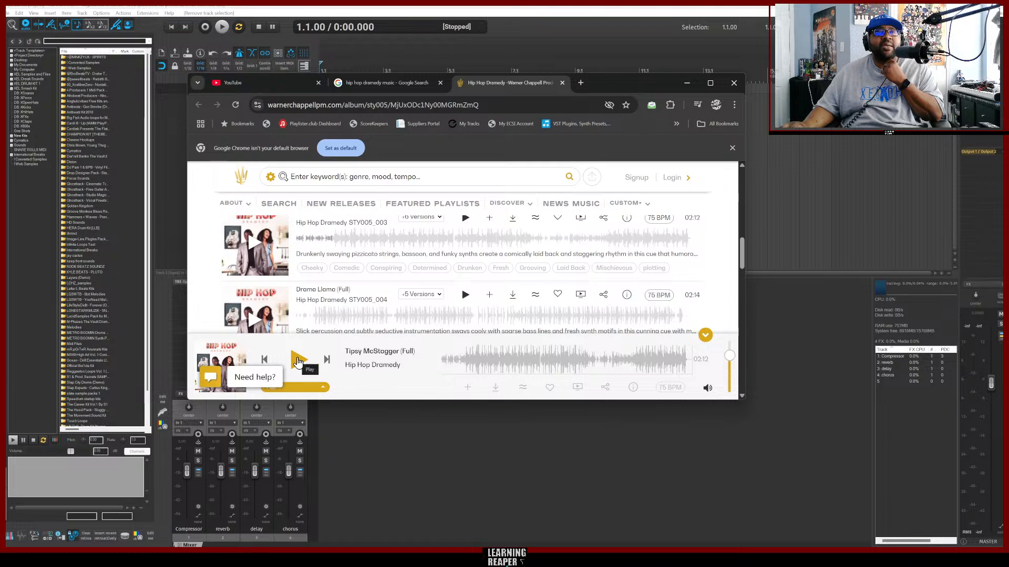
left_click(298, 361)
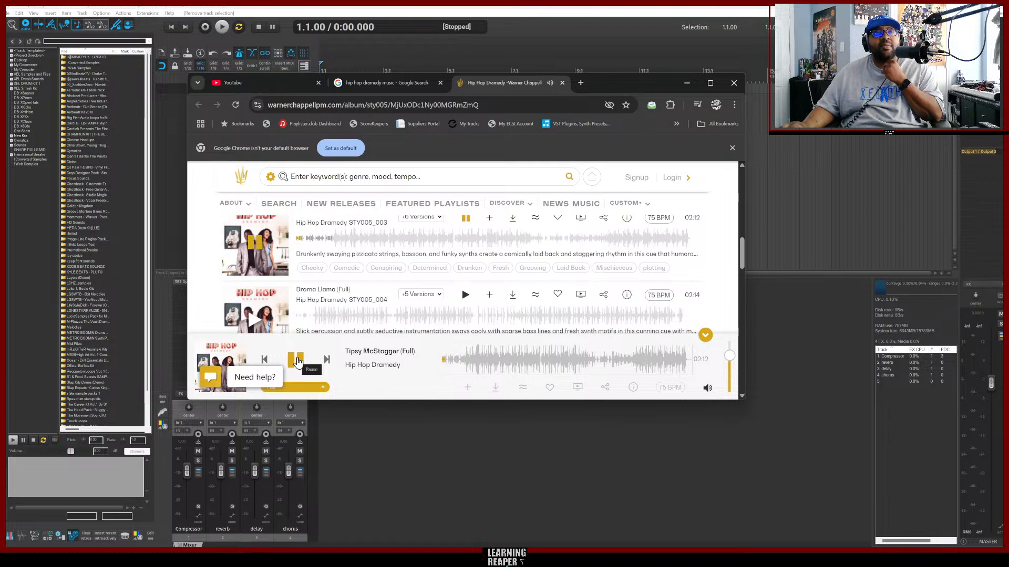
Back in REAPER, insert Kontakt 8 from the XEL 2024 folder as a virtual instrument on a new track, declining the extra output routing.
left_click(172, 192)
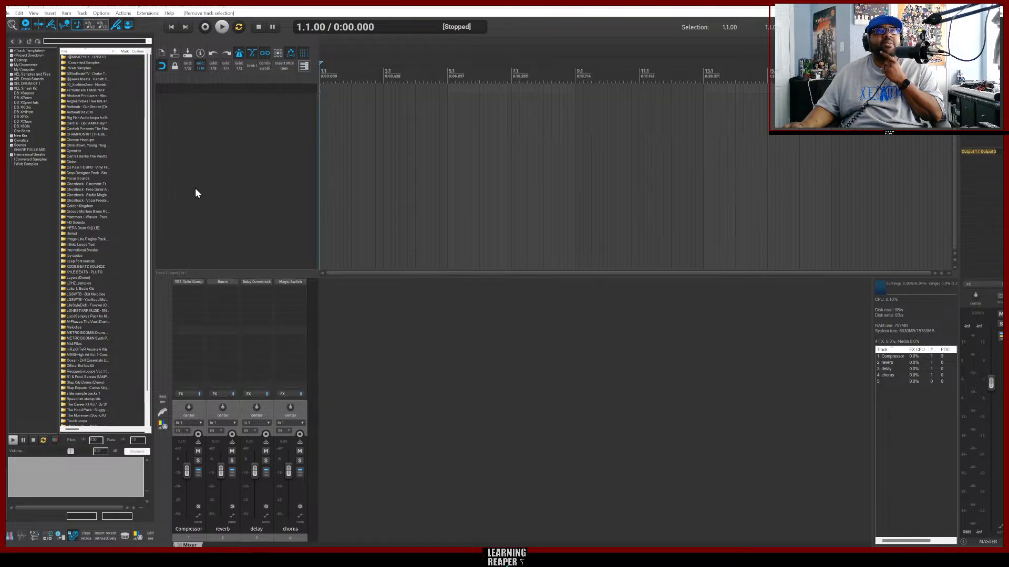
right_click(173, 192)
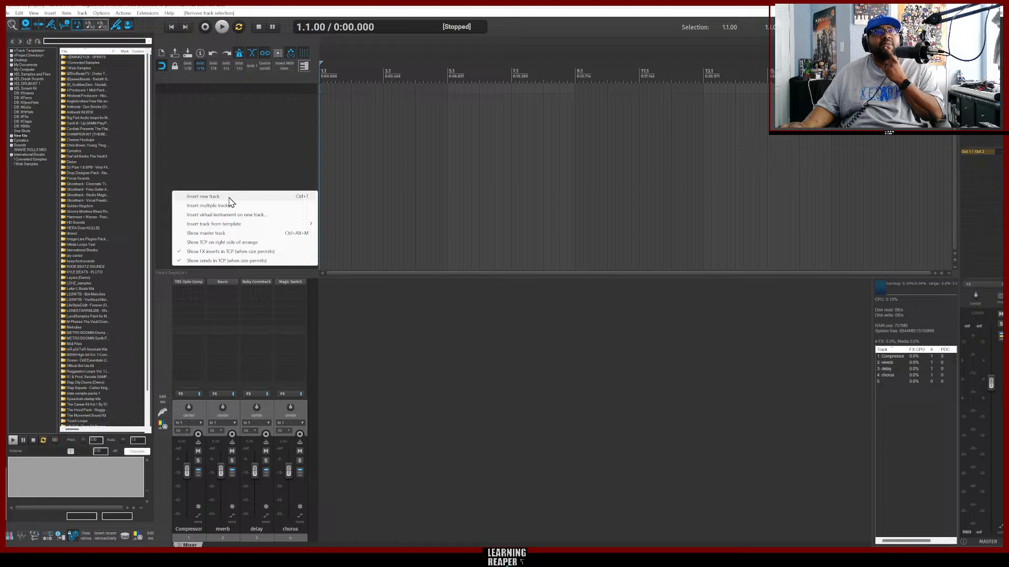
left_click(260, 216)
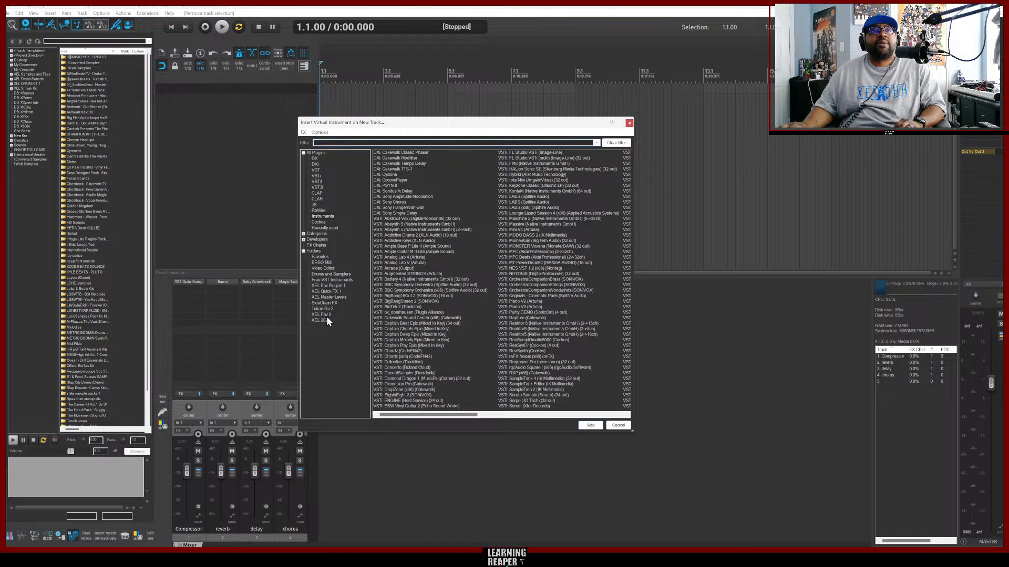
left_click(323, 320)
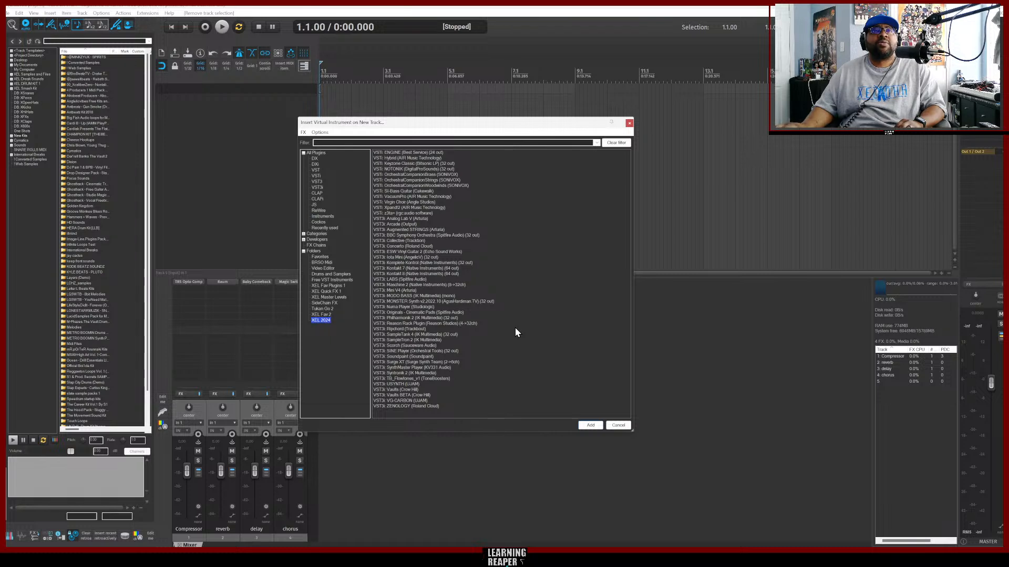
left_click(390, 274)
left_click(593, 427)
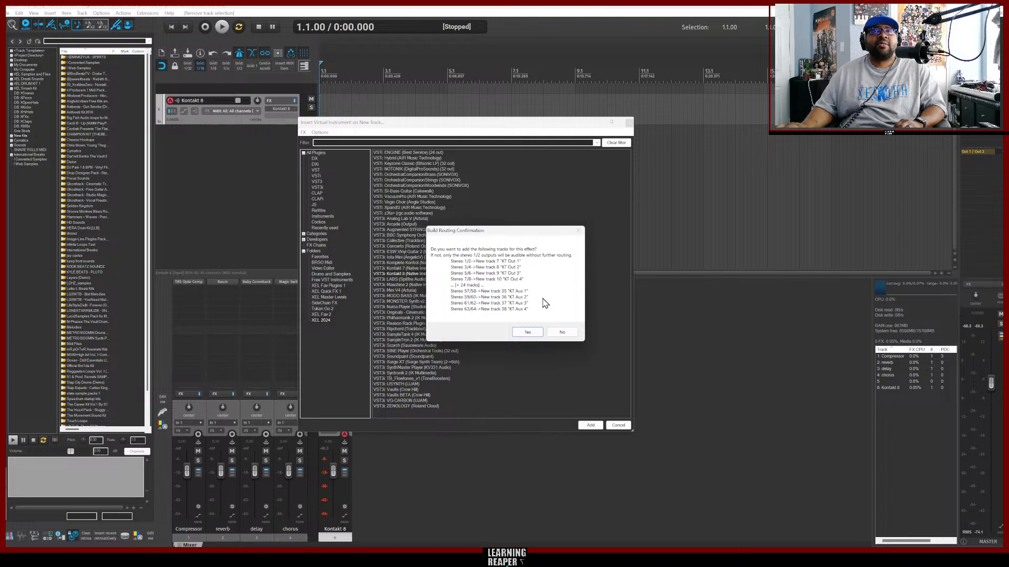
left_click(563, 334)
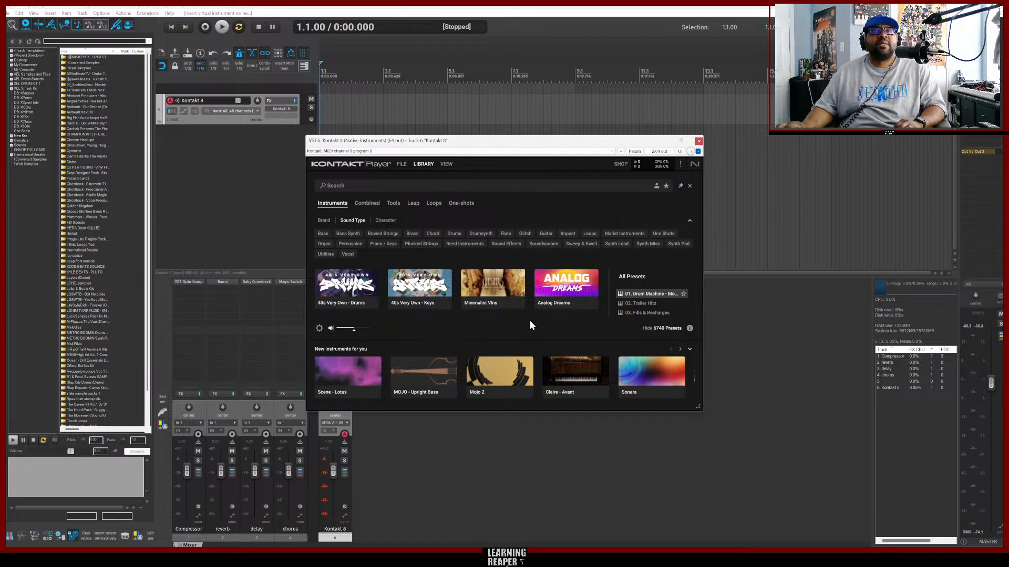
Load the Foundations Nylon Guitar preset from the Kontakt library's product list.
left_click(422, 164)
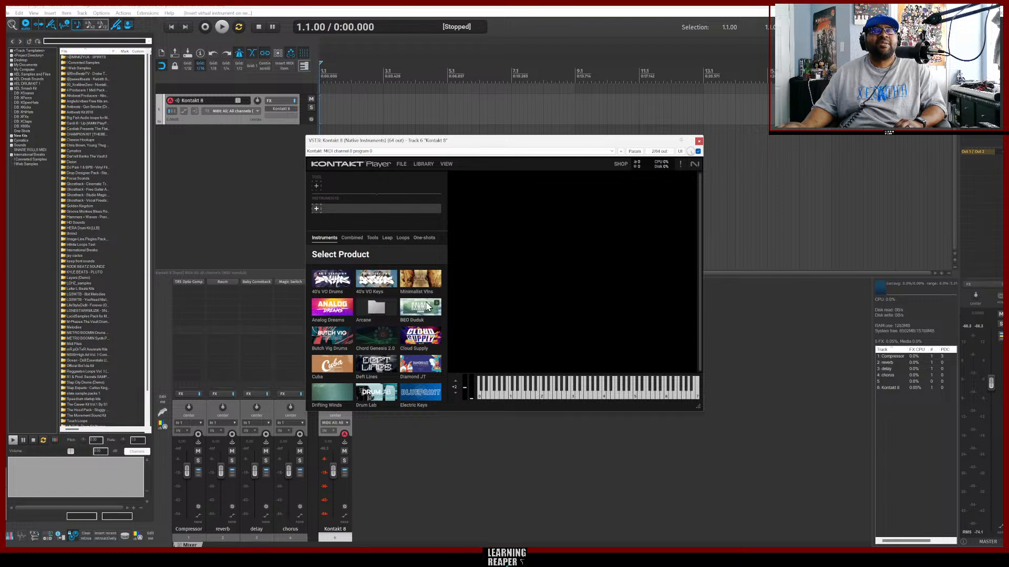
scroll(428, 307, "down", 1)
scroll(428, 309, "down", 1)
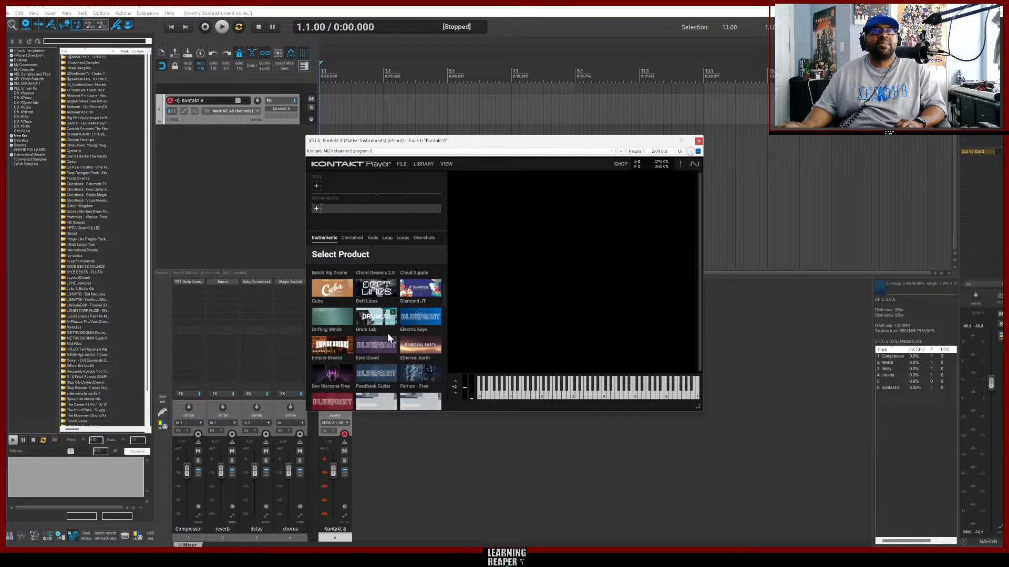
scroll(415, 311, "down", 3)
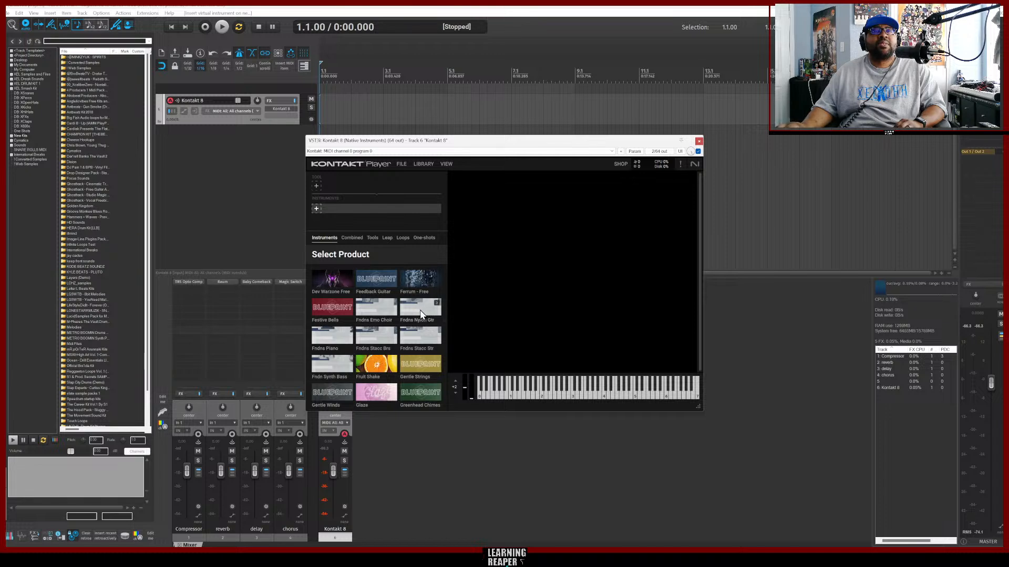
left_click(421, 311)
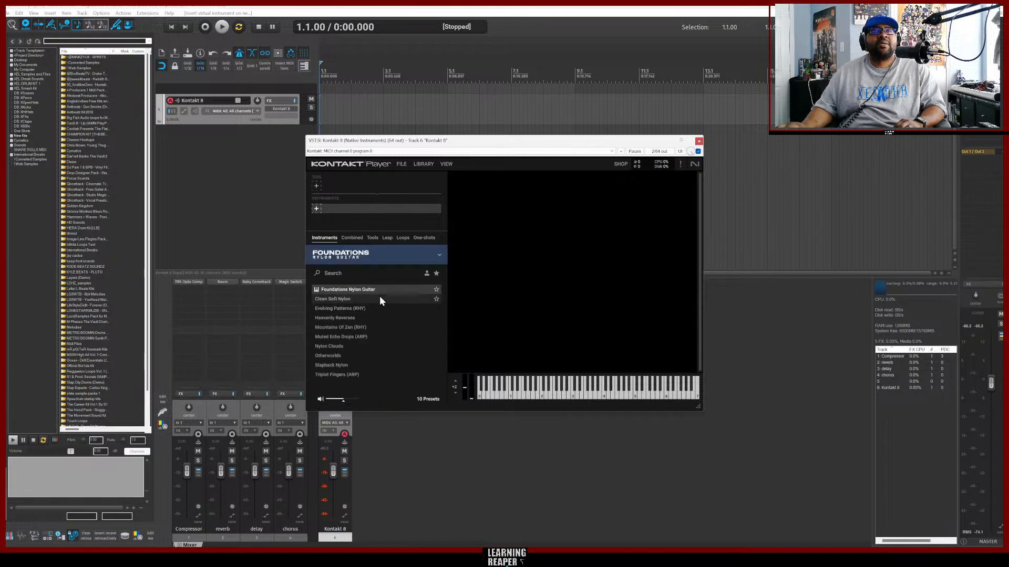
left_click(343, 288)
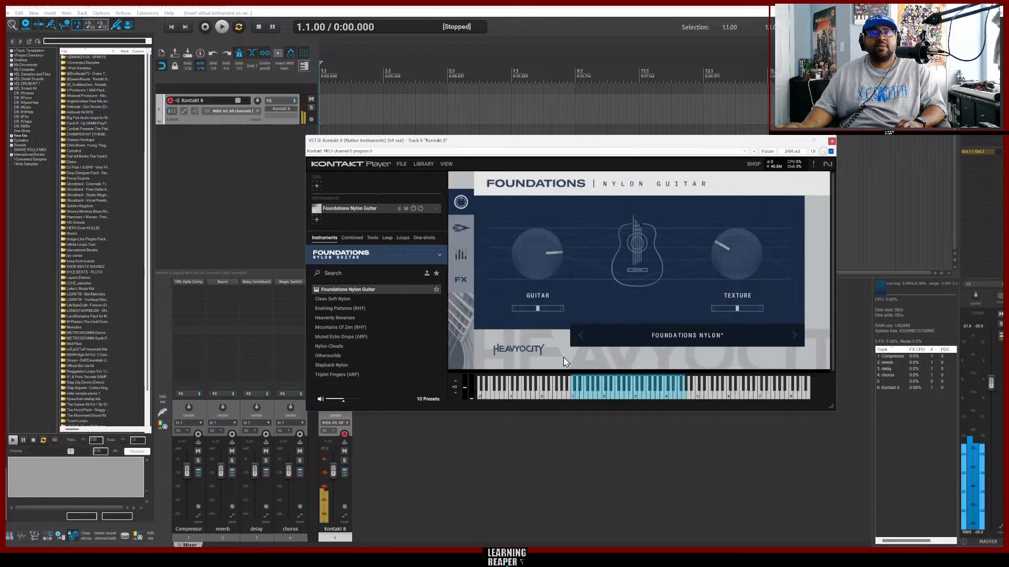
Play a few notes on the Kontakt keyboard to audition the nylon guitar sound, then close the Kontakt window.
left_click(596, 396)
left_click(635, 396)
left_click(661, 398)
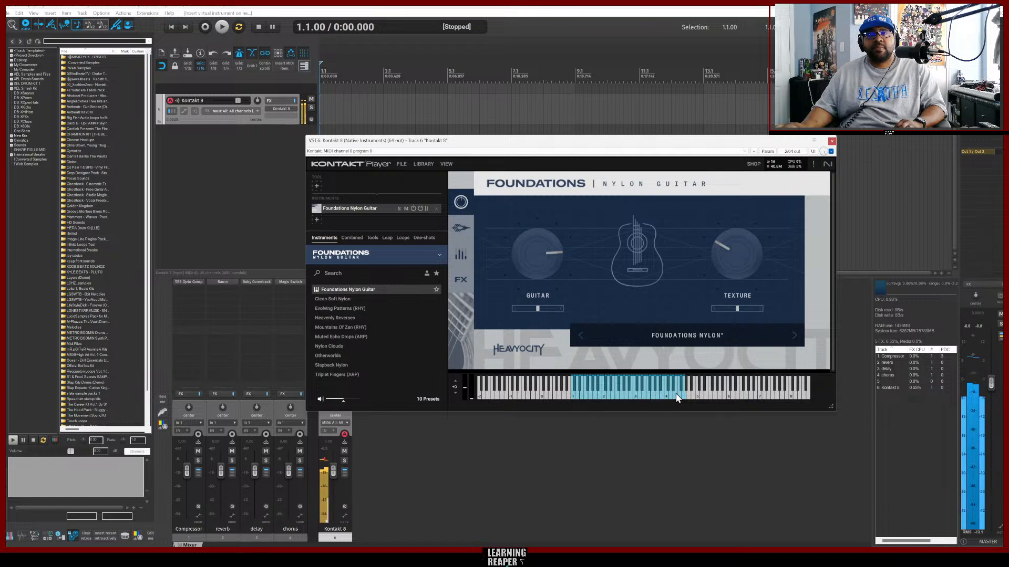
left_click(676, 396)
left_click(625, 393)
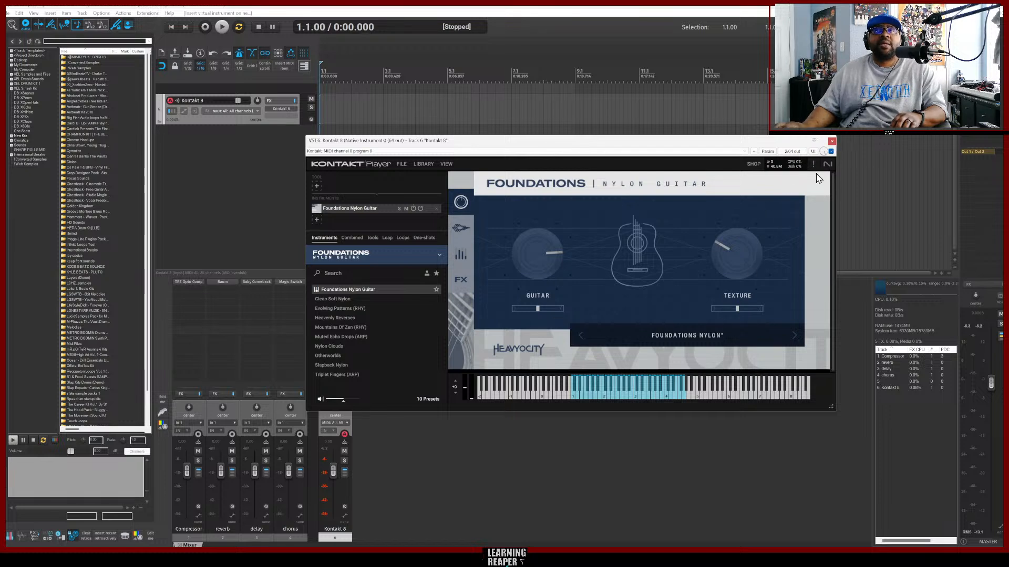
left_click(832, 142)
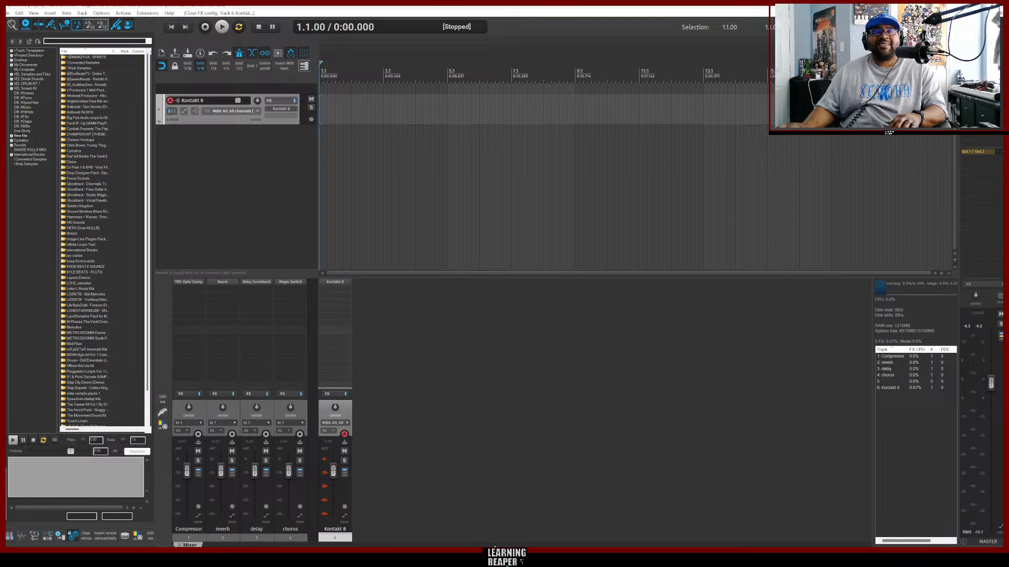
Switch to the browser and briefly play, then pause, the reference track Tipsy McStogger.
mouse_move(470, 558)
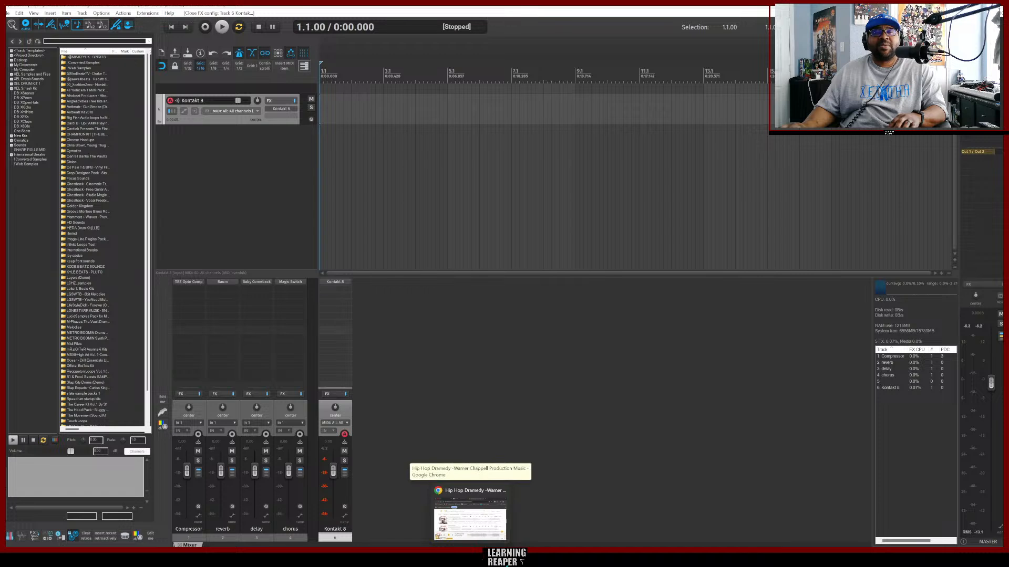
left_click(470, 522)
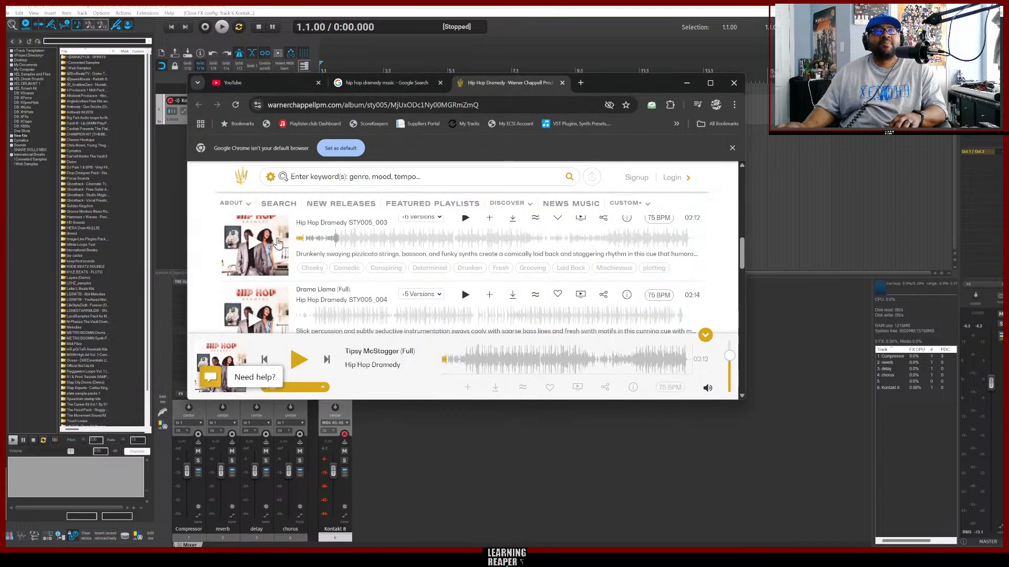
left_click(254, 244)
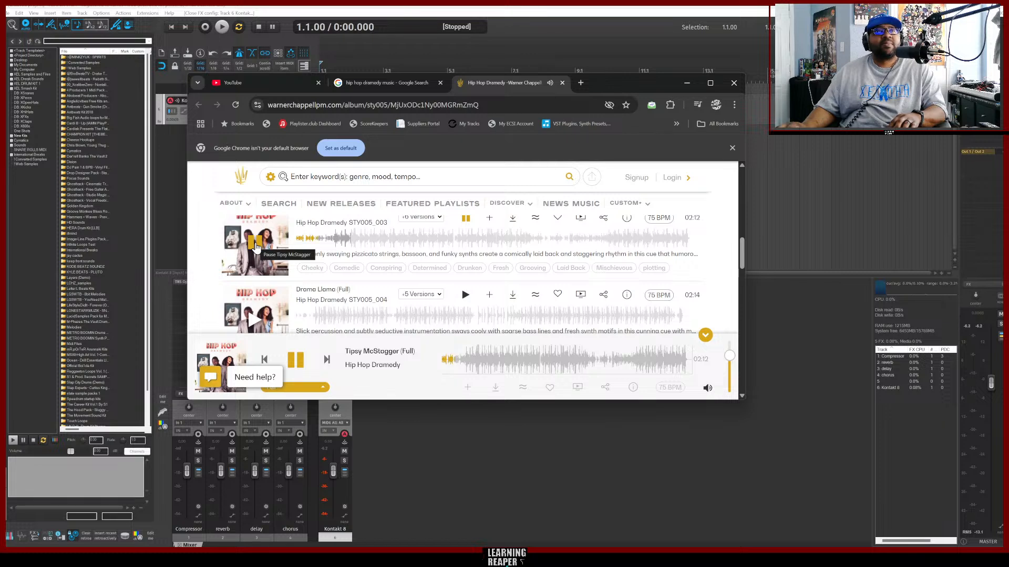
left_click(254, 244)
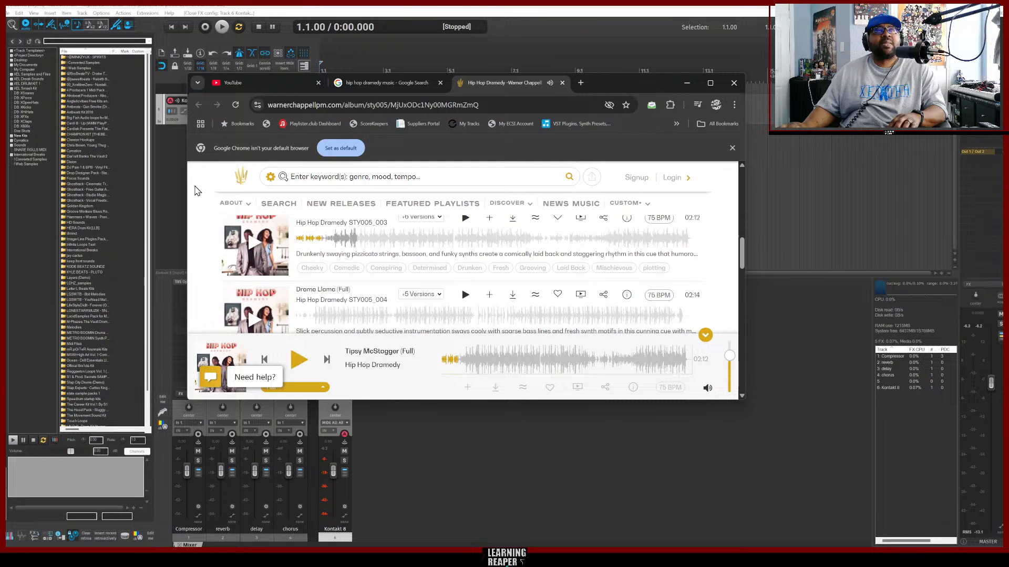
Insert SINE Player from the XEL 2024 folder as a virtual instrument on a new track, declining the extra output routing.
left_click(177, 176)
right_click(177, 177)
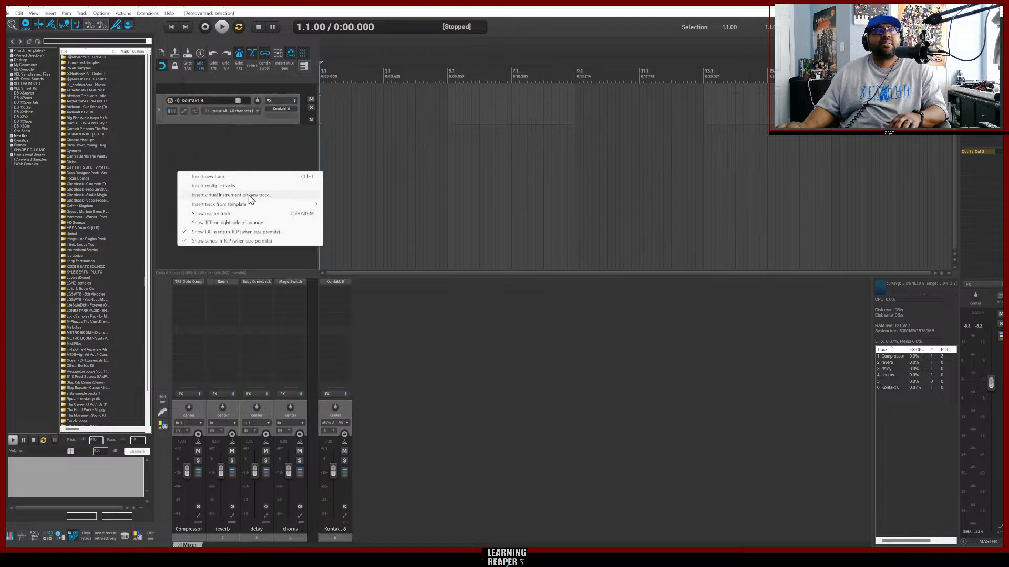
left_click(249, 201)
left_click(321, 320)
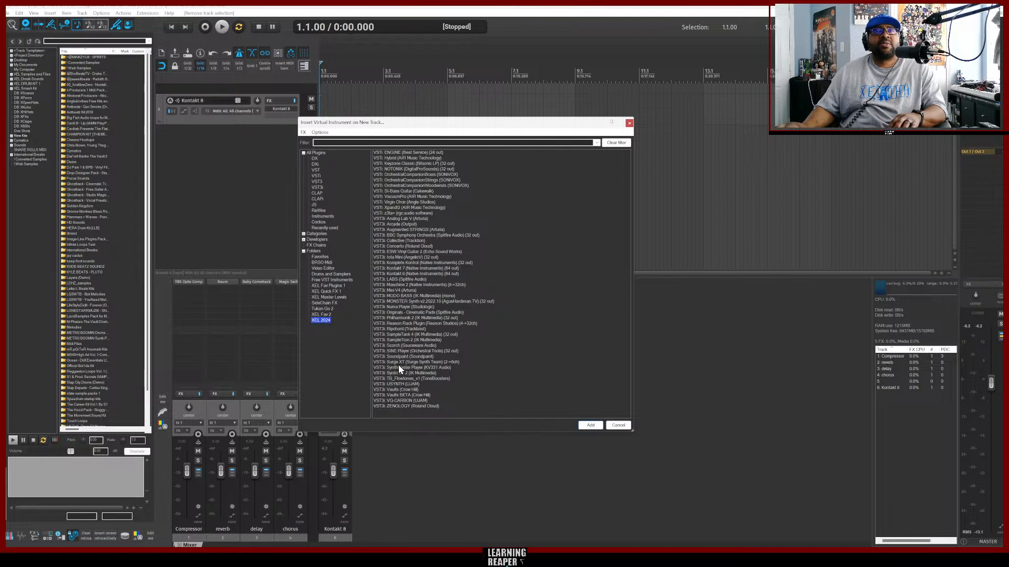
double_click(398, 351)
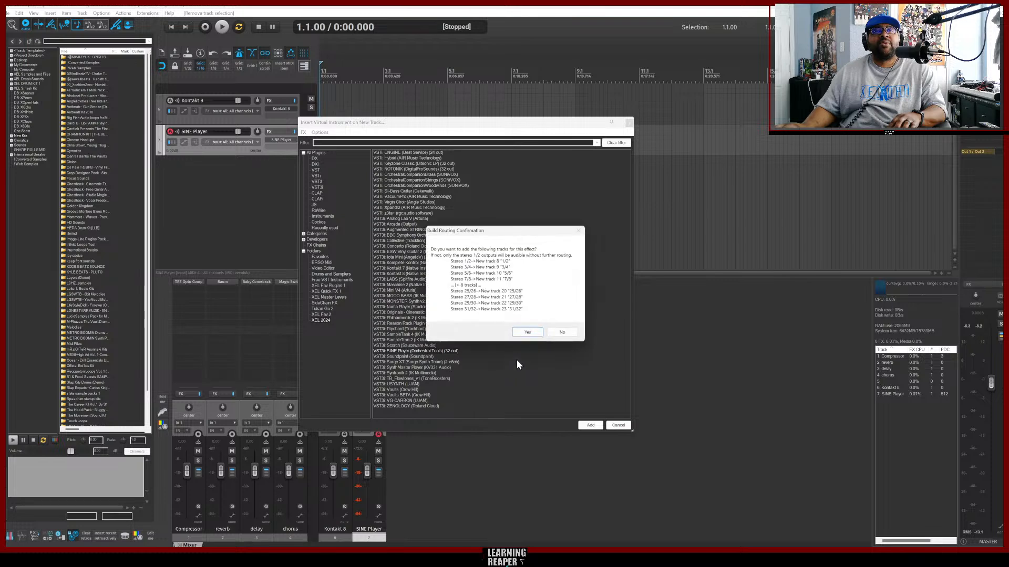
left_click(564, 329)
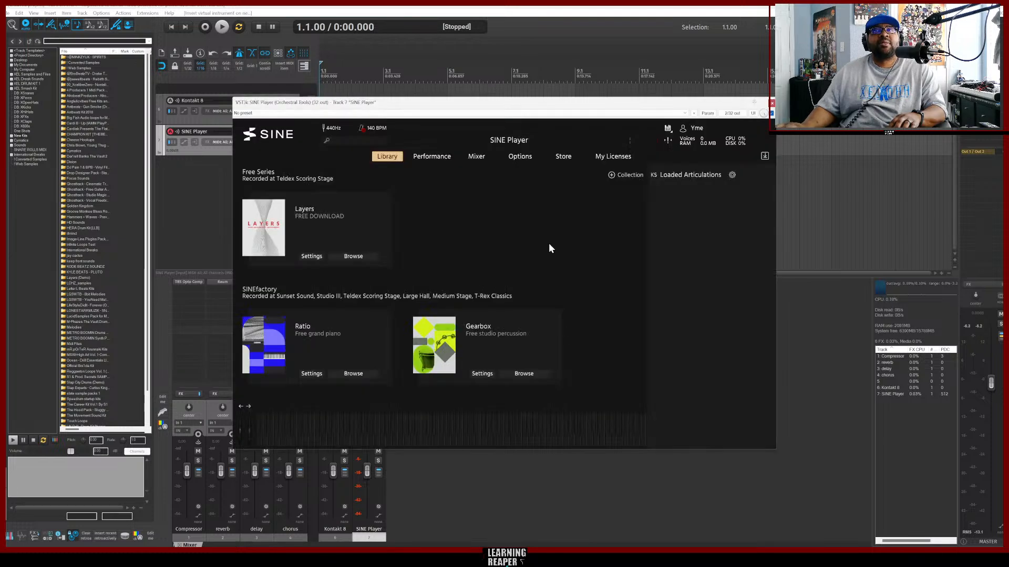
Browse the licensed SINEfactory instruments on SINE Player's licenses page.
left_click(607, 155)
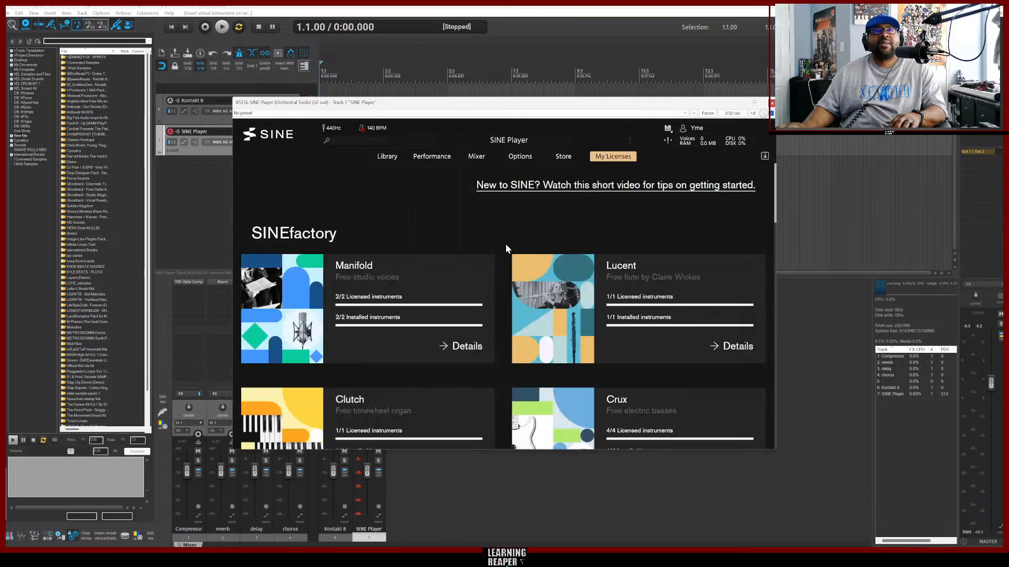
scroll(495, 244, "down", 2)
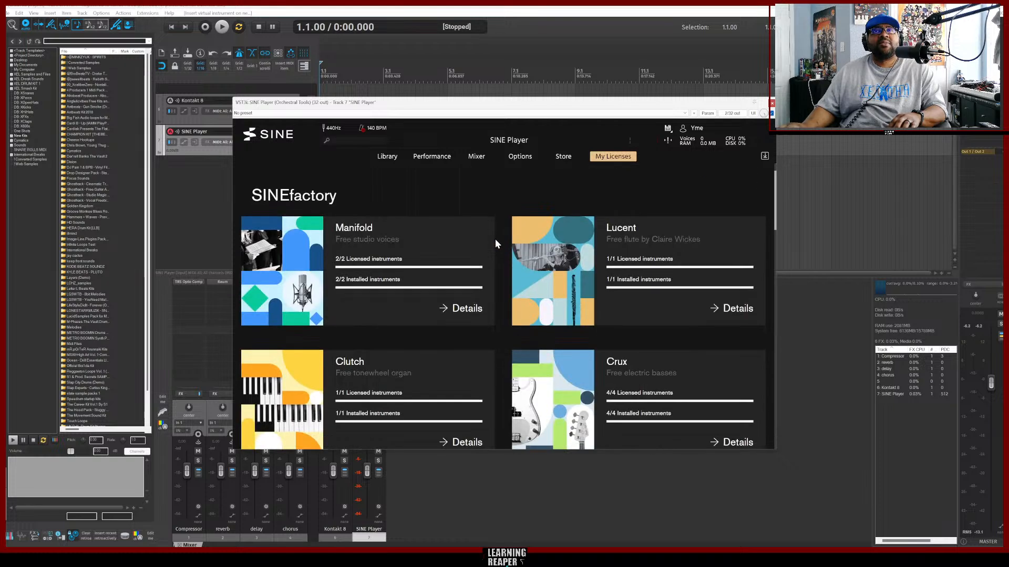
scroll(495, 241, "down", 5)
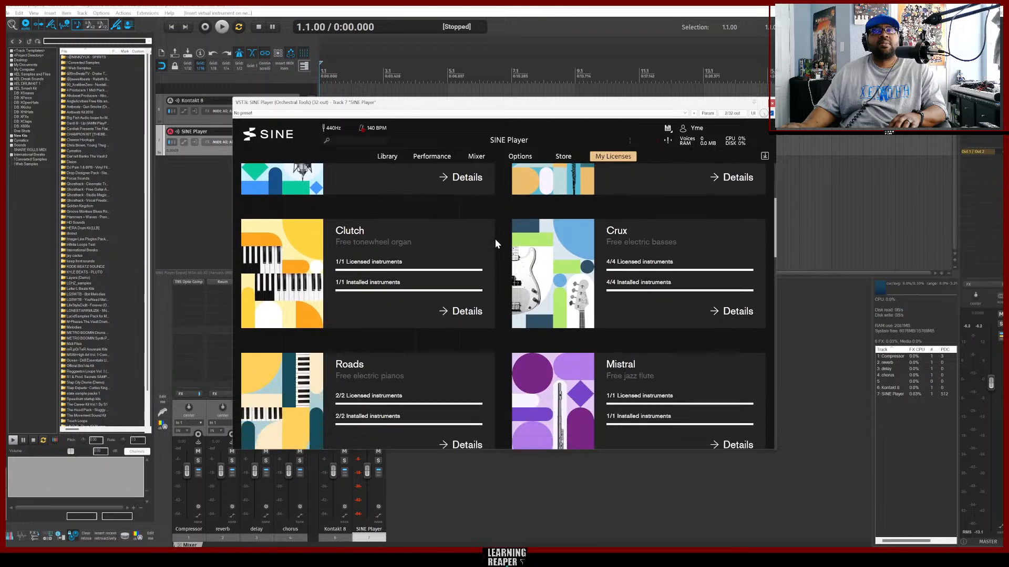
scroll(495, 244, "down", 7)
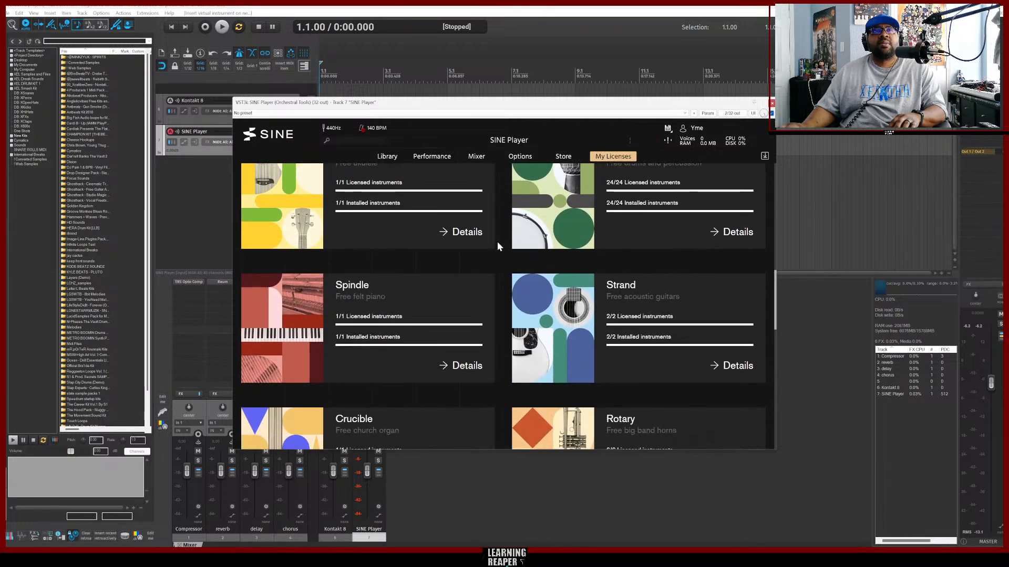
scroll(497, 246, "down", 6)
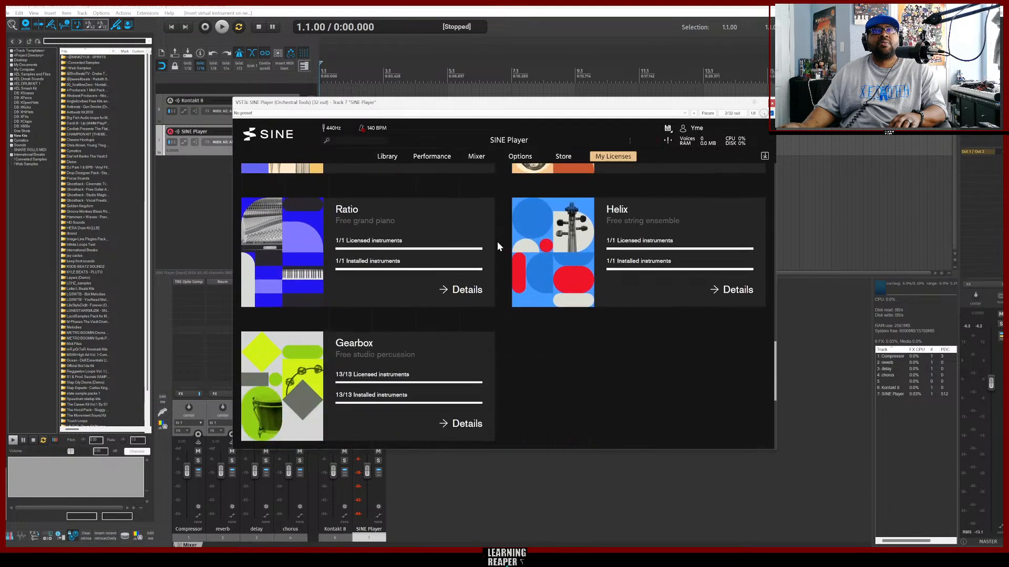
scroll(497, 246, "down", 5)
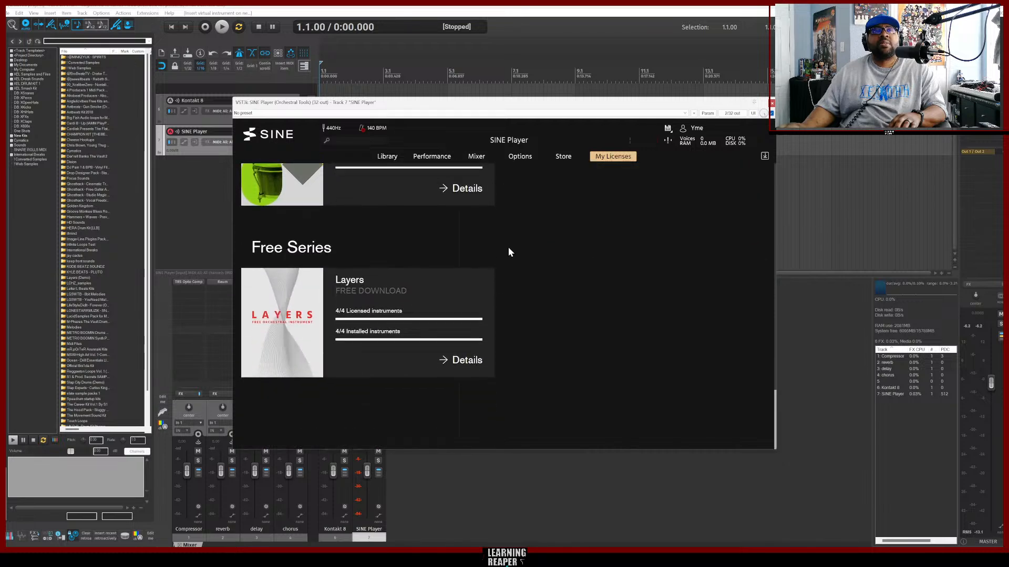
scroll(508, 252, "up", 5)
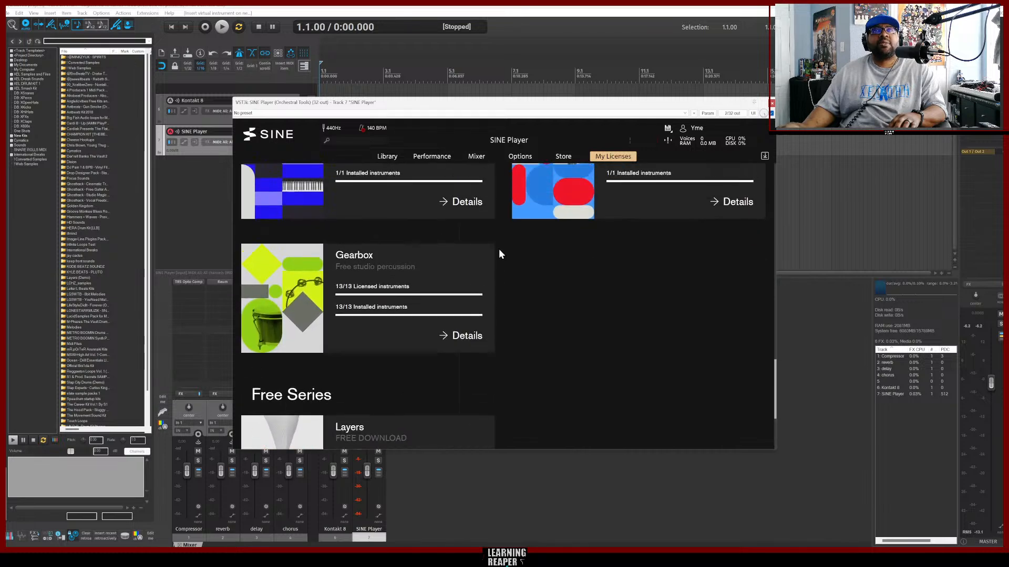
scroll(499, 251, "up", 4)
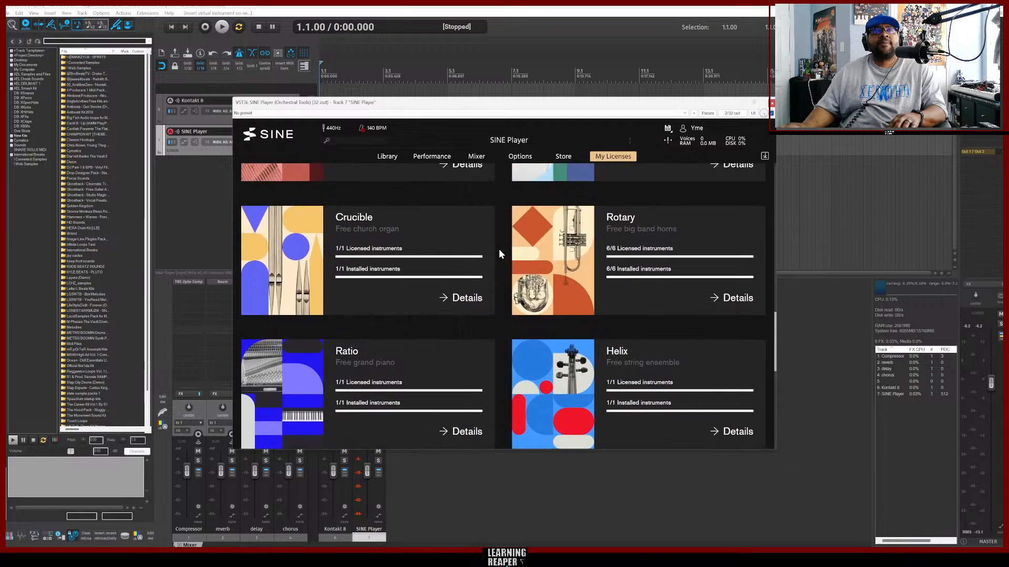
scroll(499, 251, "up", 6)
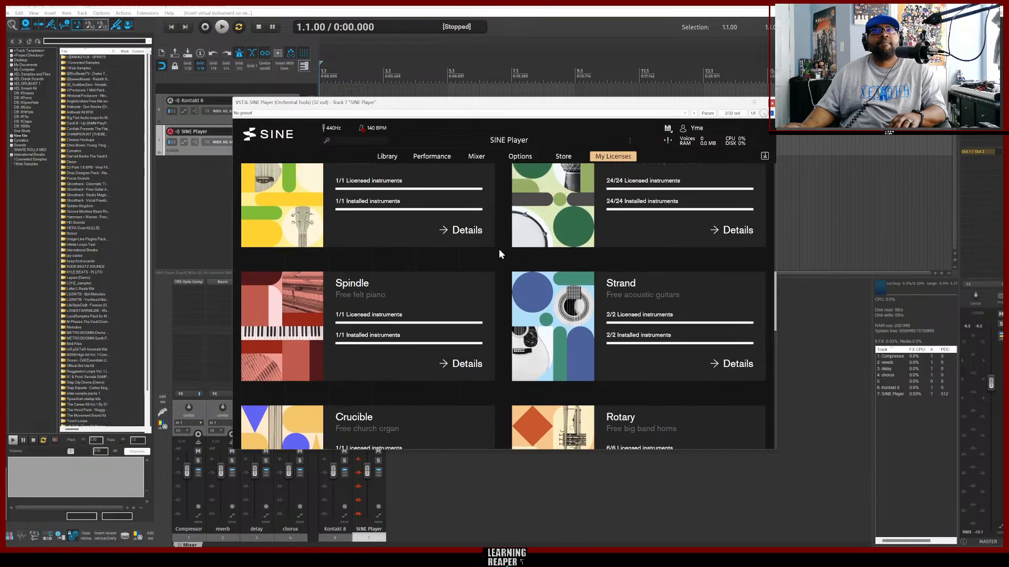
scroll(499, 251, "up", 4)
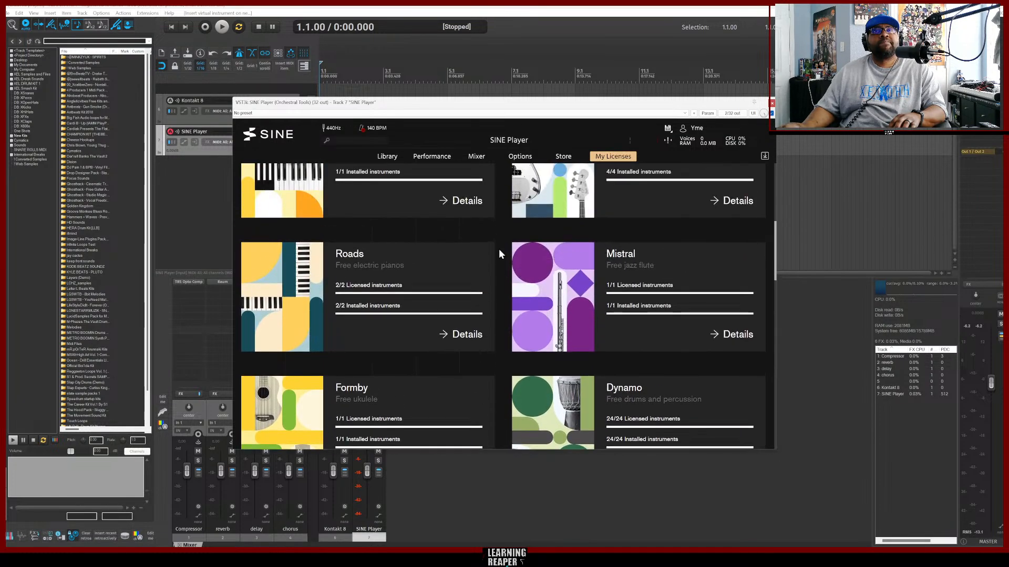
scroll(499, 252, "up", 5)
scroll(499, 248, "up", 5)
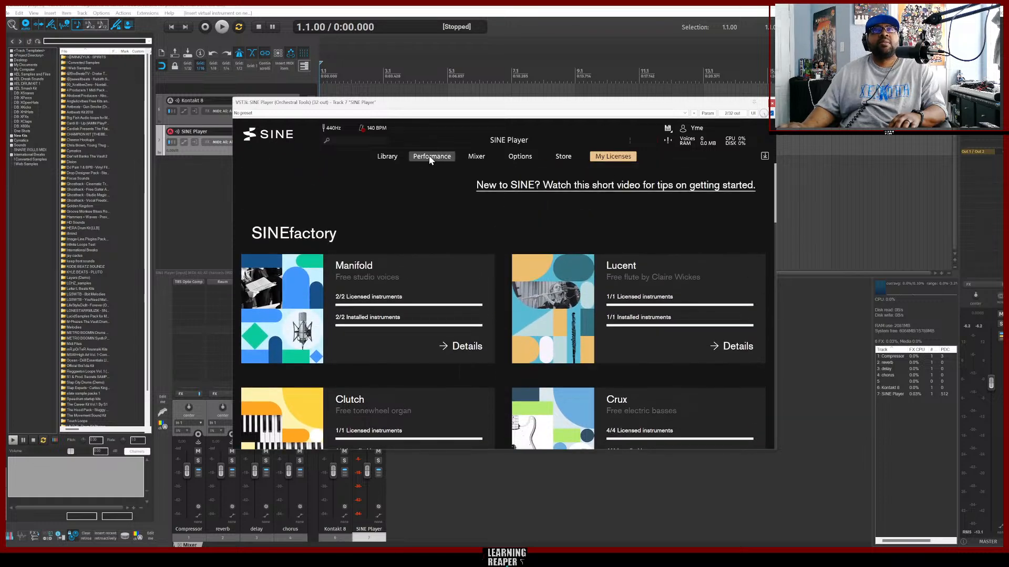
Load the Spiccatos articulation of Helix's Whole String Ensemble from SINE Player's library.
left_click(387, 156)
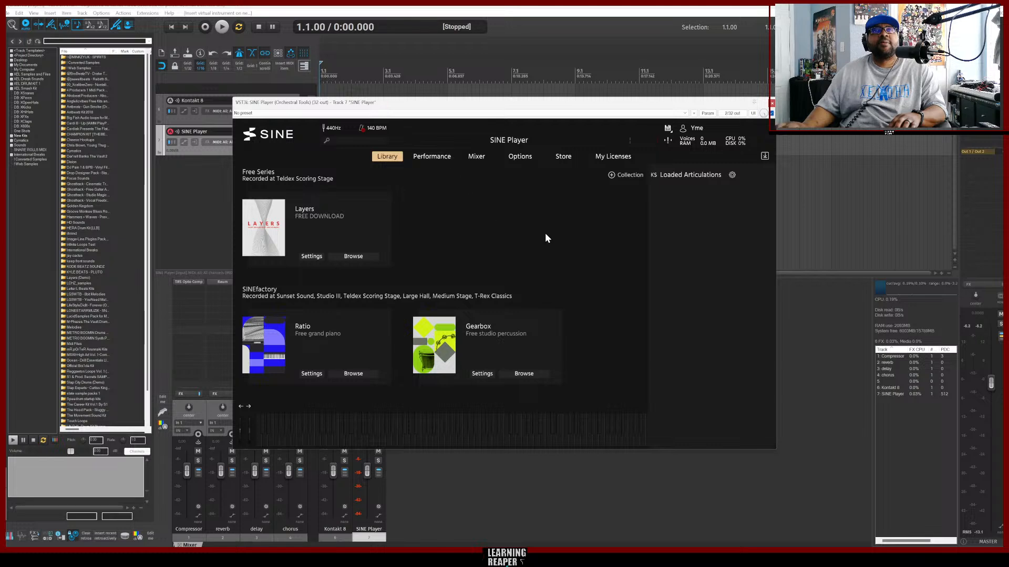
scroll(570, 250, "down", 5)
scroll(466, 257, "down", 8)
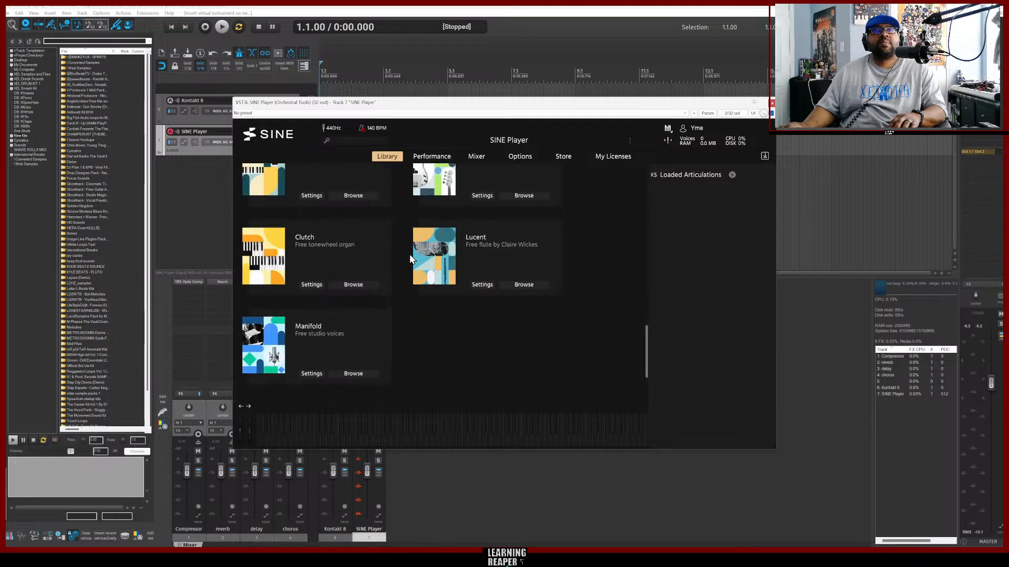
scroll(410, 258, "up", 1)
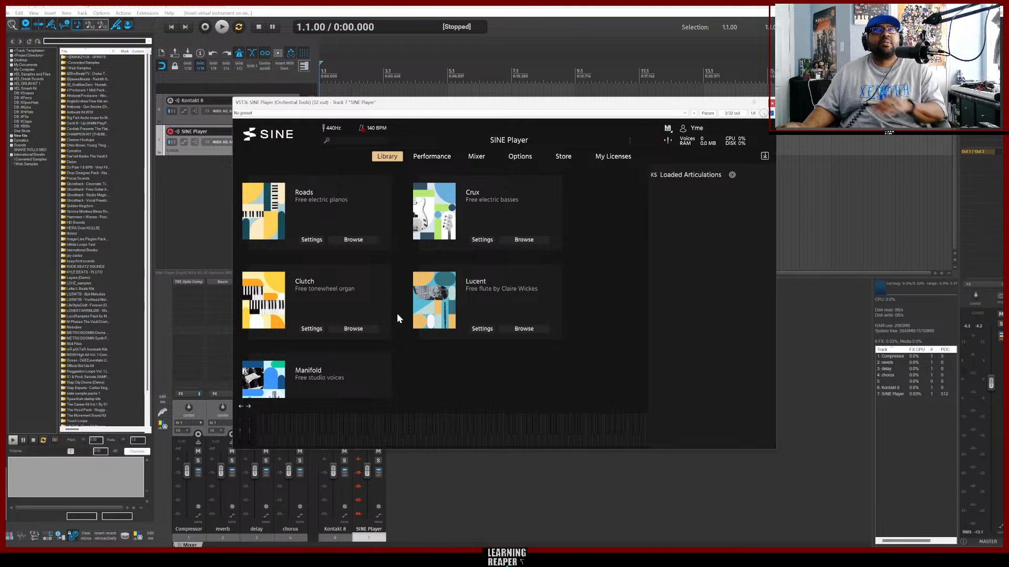
scroll(400, 314, "up", 2)
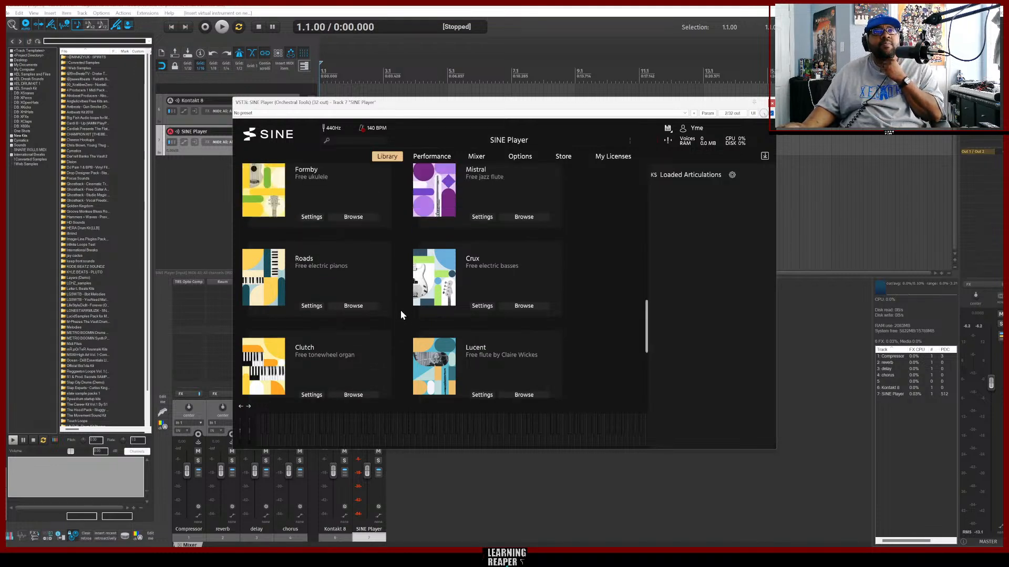
scroll(400, 314, "up", 2)
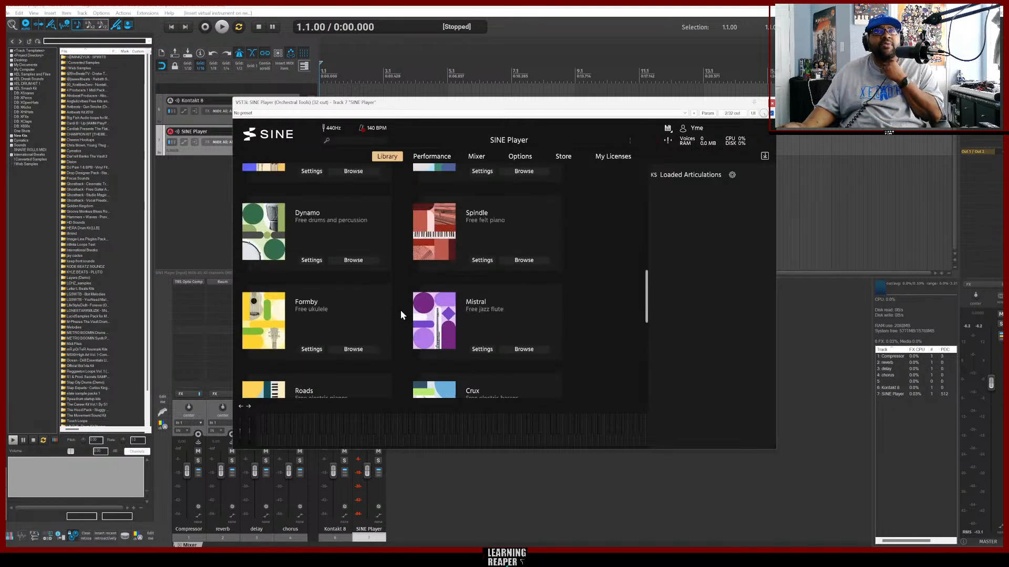
scroll(401, 315, "up", 5)
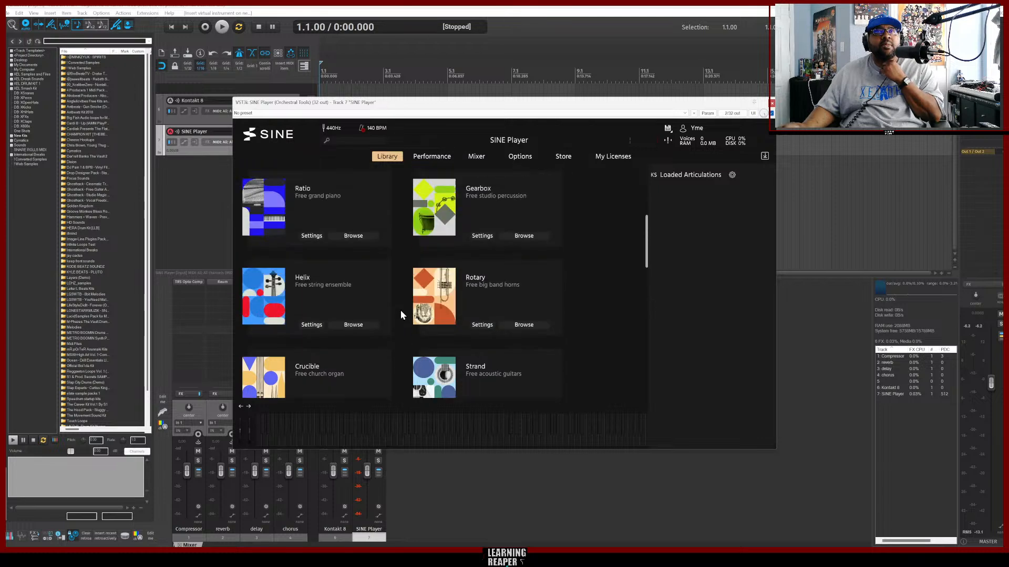
scroll(400, 314, "up", 2)
scroll(401, 310, "down", 1)
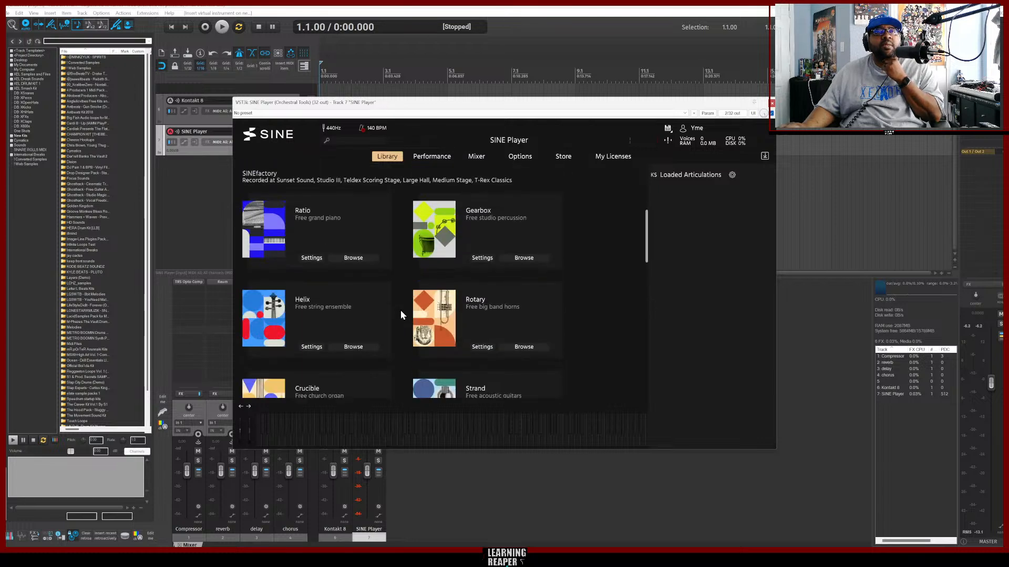
left_click(348, 346)
left_click(327, 294)
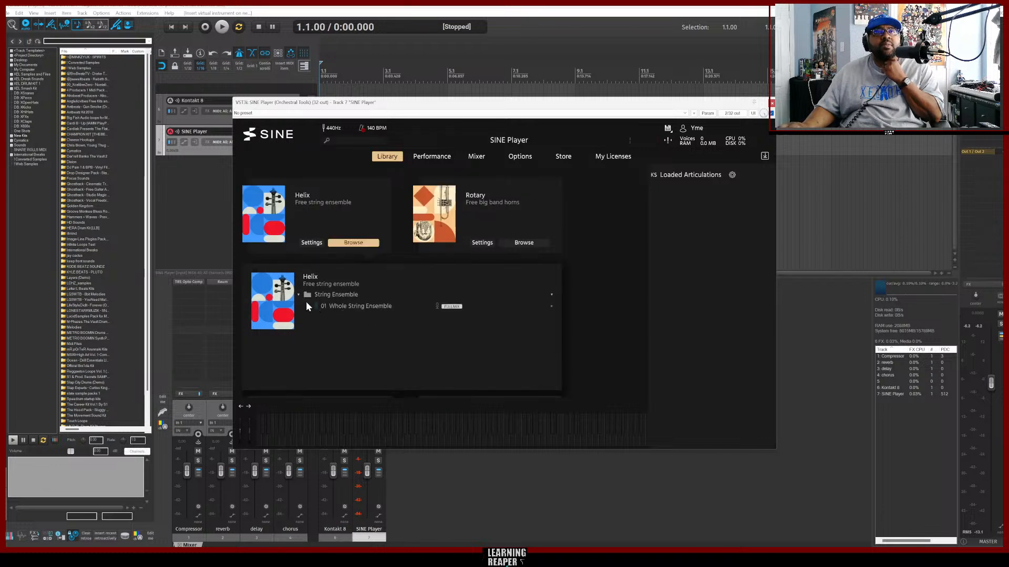
left_click(362, 305)
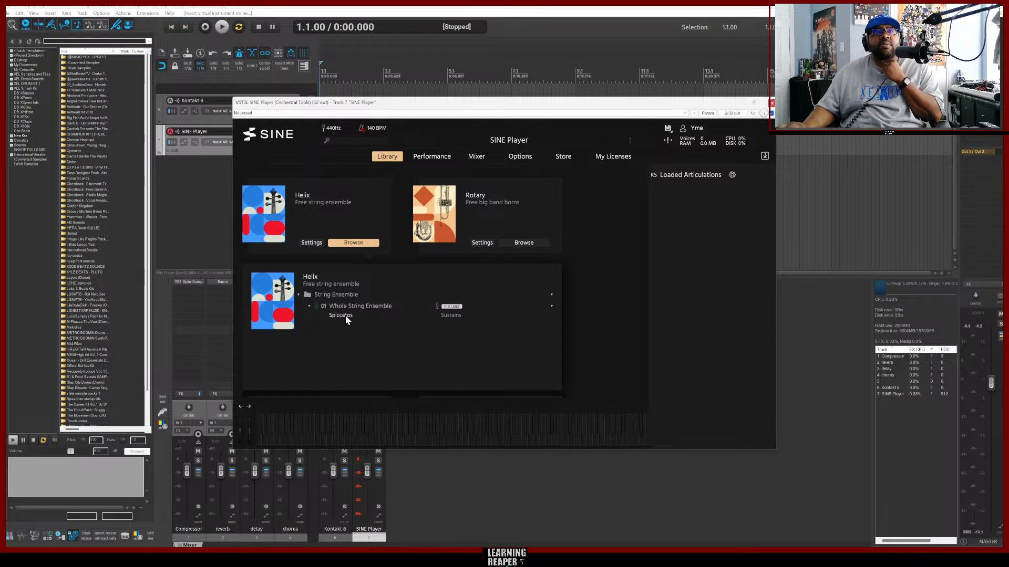
double_click(340, 315)
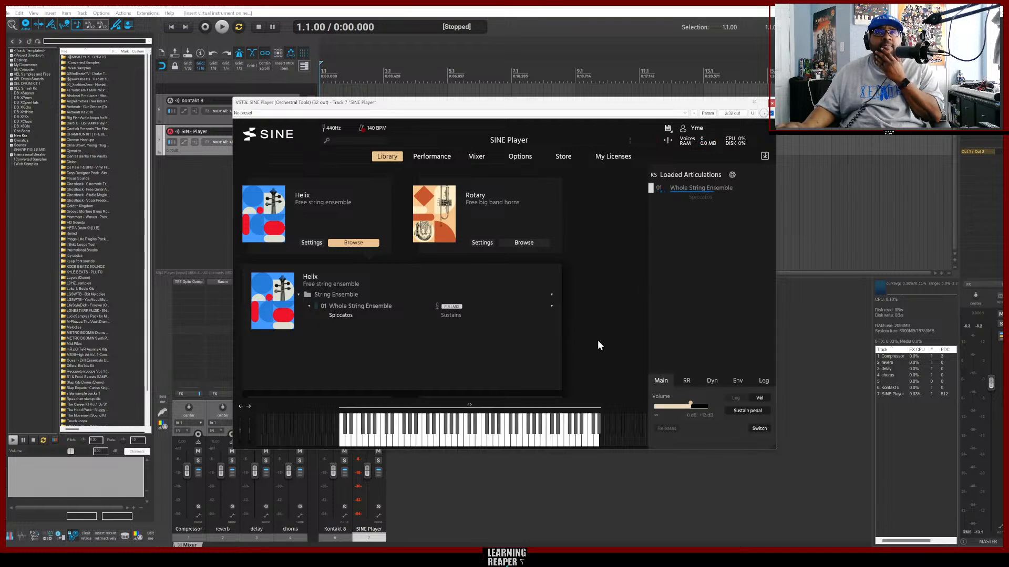
Switch to the browser, briefly replay Tipsy McStogger and pause it, then minimize the browser.
mouse_move(470, 558)
left_click(470, 517)
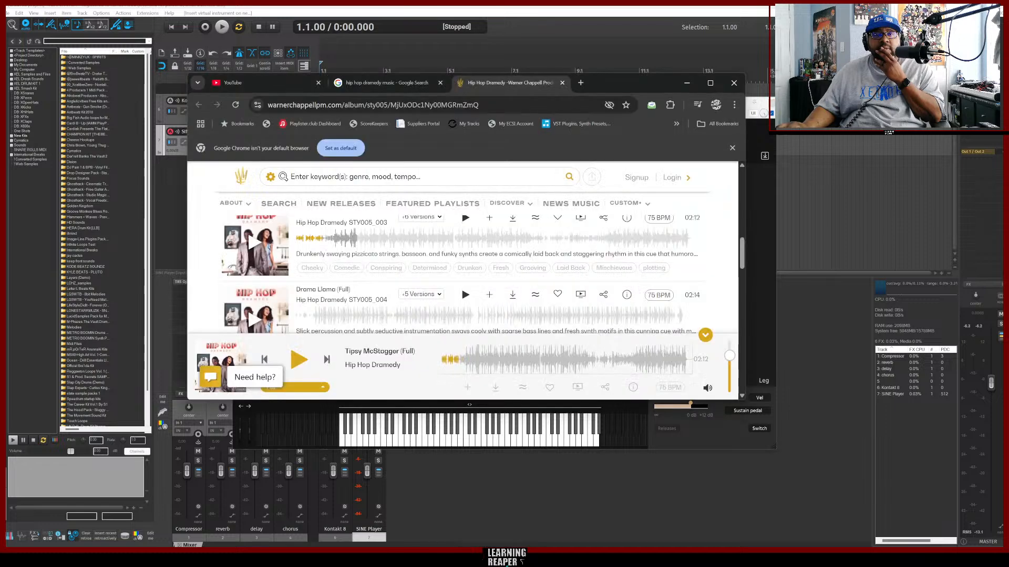
left_click(252, 245)
left_click(252, 246)
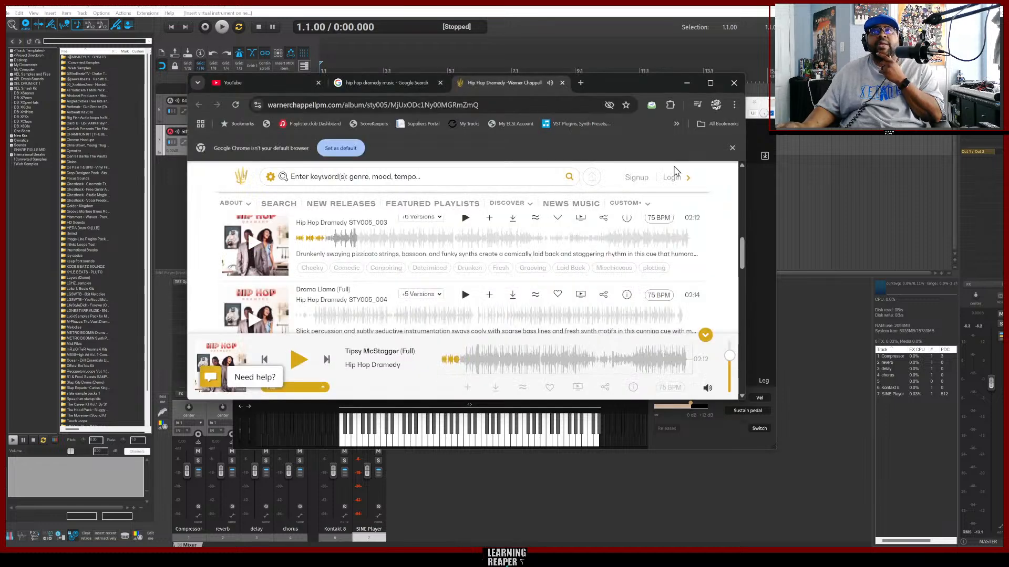
left_click(686, 83)
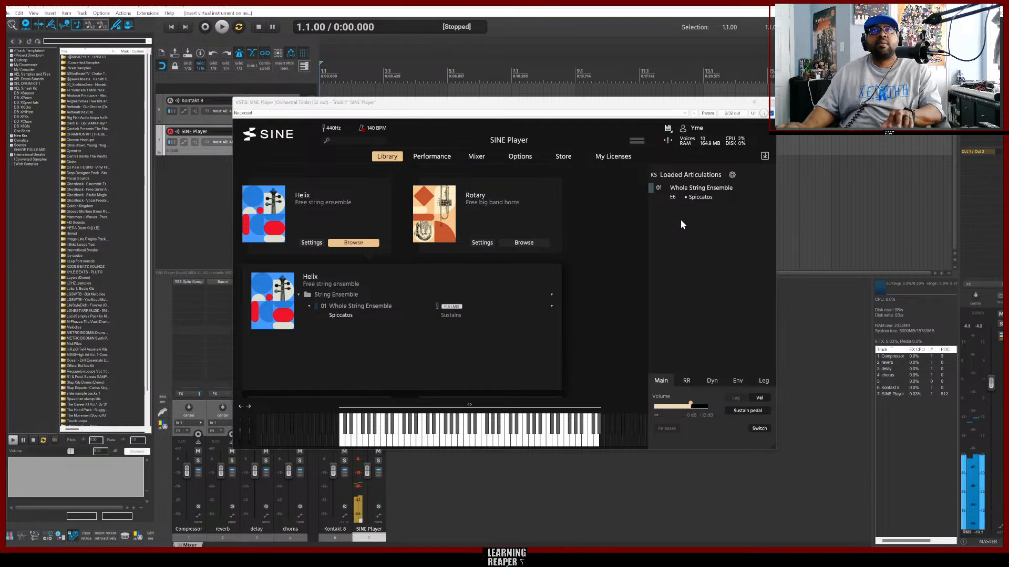
Close SINE Player and insert BBC Symphony Orchestra from the XEL 2024 folder as a virtual instrument on a new track, declining extra output routing.
left_click(772, 103)
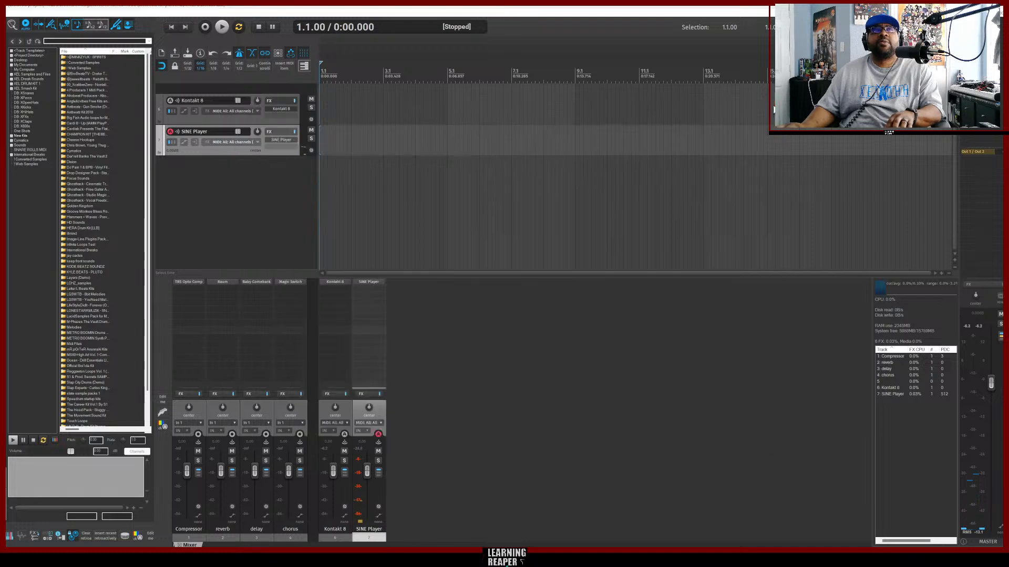
right_click(265, 180)
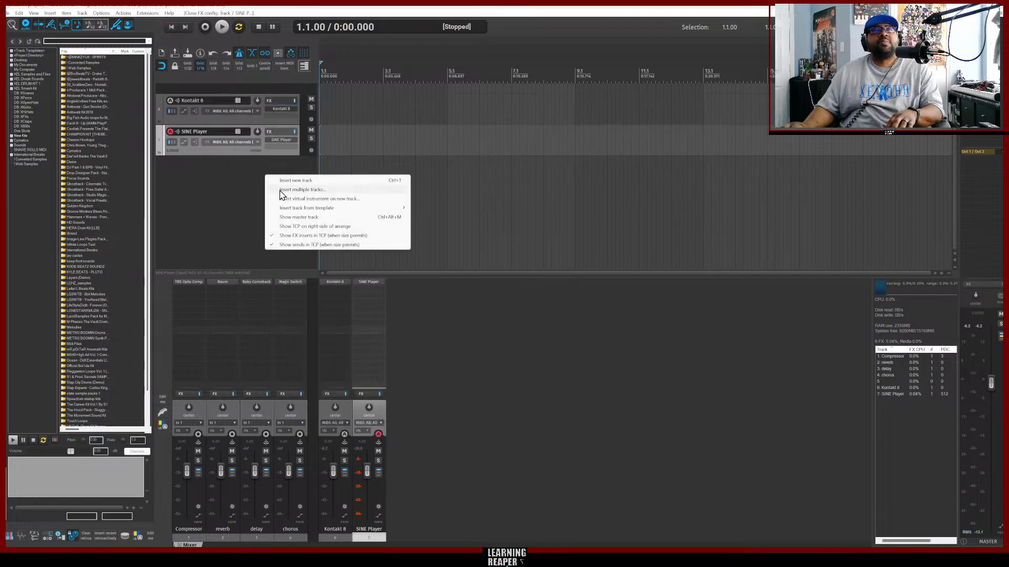
left_click(298, 198)
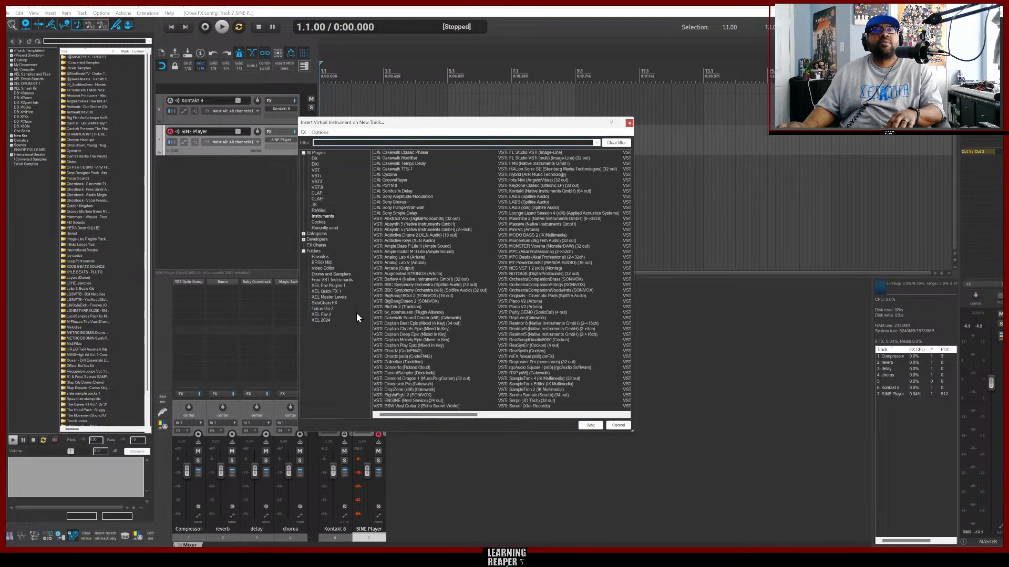
left_click(320, 315)
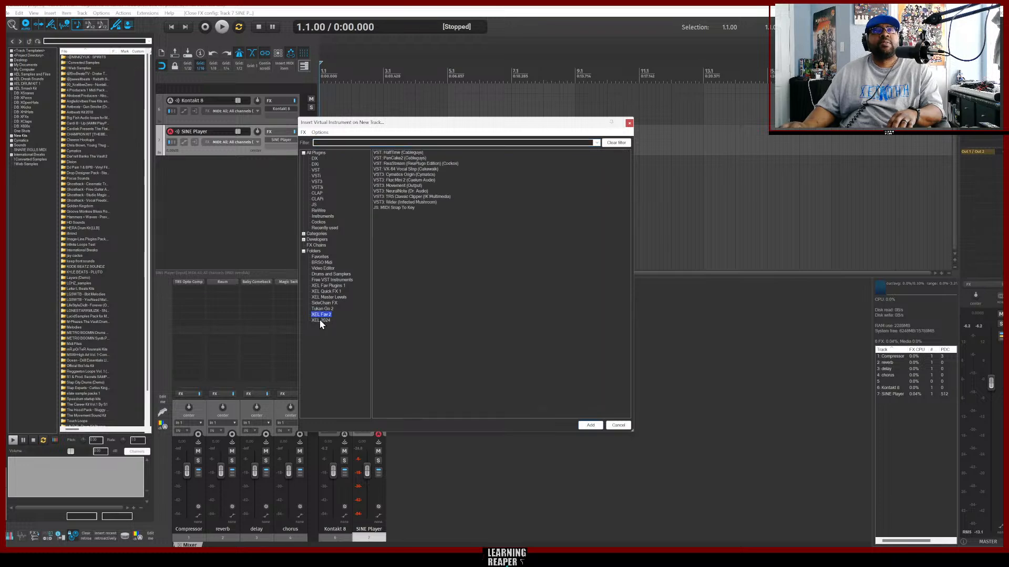
left_click(319, 321)
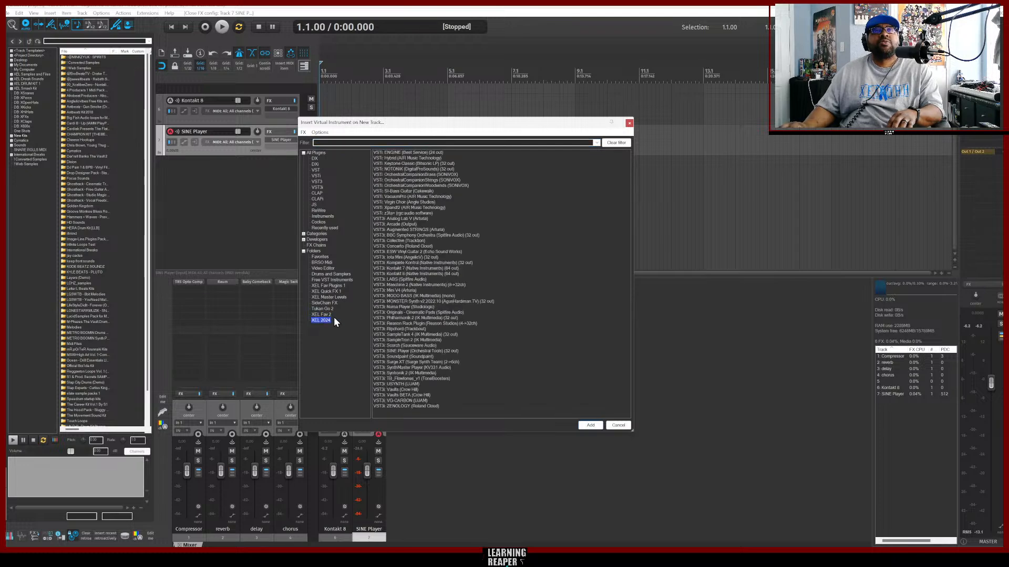
left_click(403, 237)
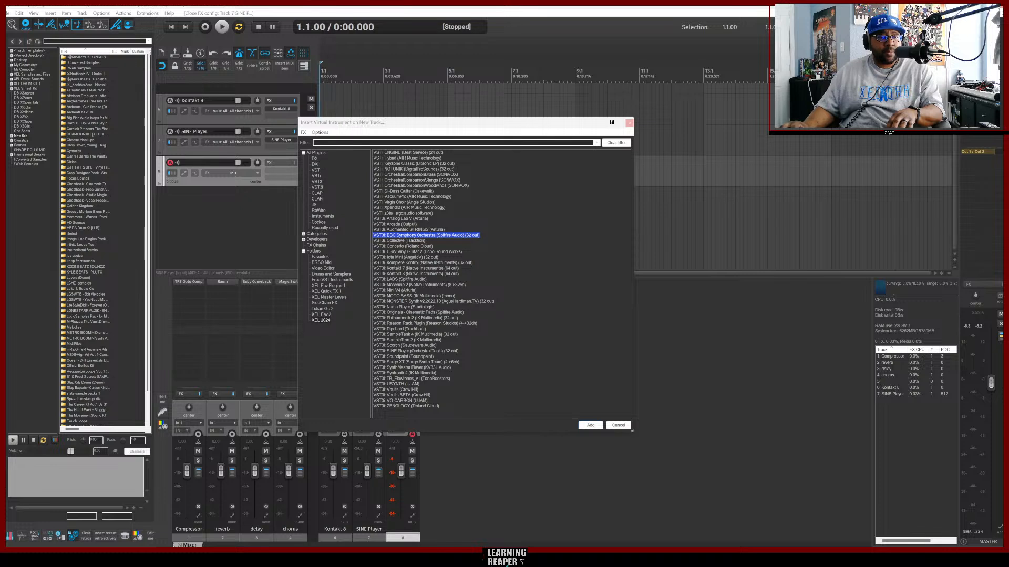
key("Return")
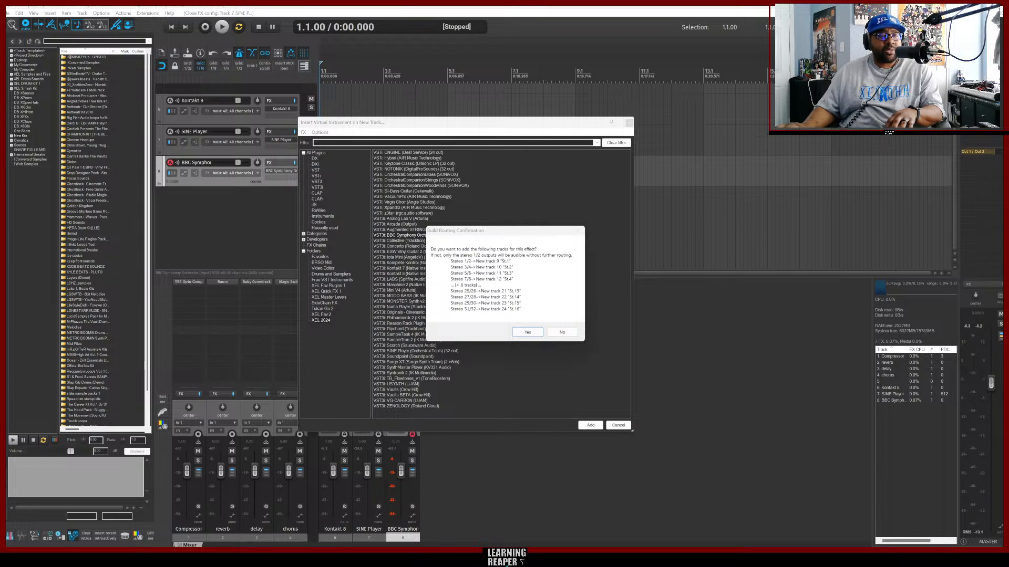
left_click(562, 333)
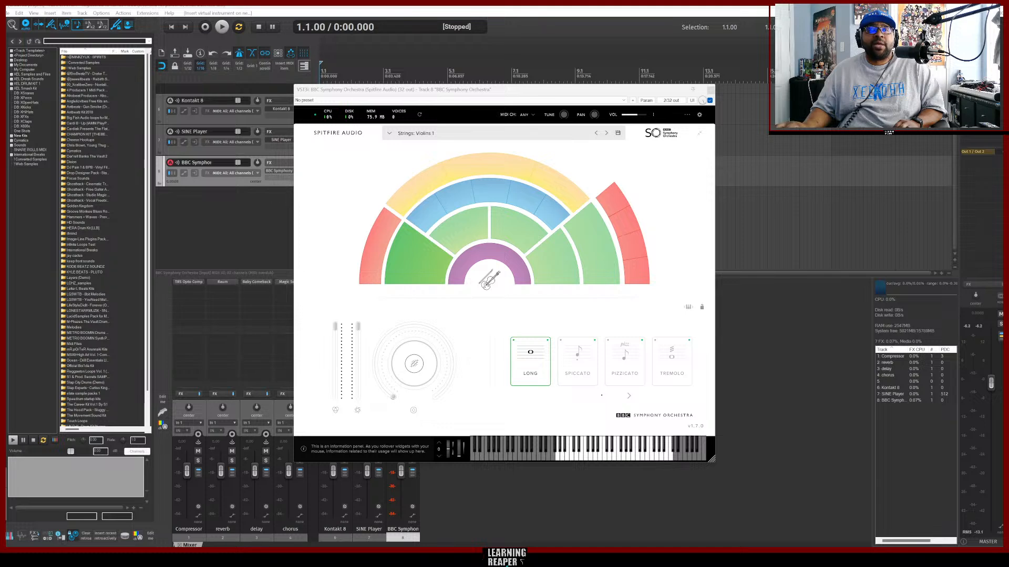
Load the Harp and Celeste section in BBC Symphony Orchestra and choose the Celeste articulation.
left_click(465, 557)
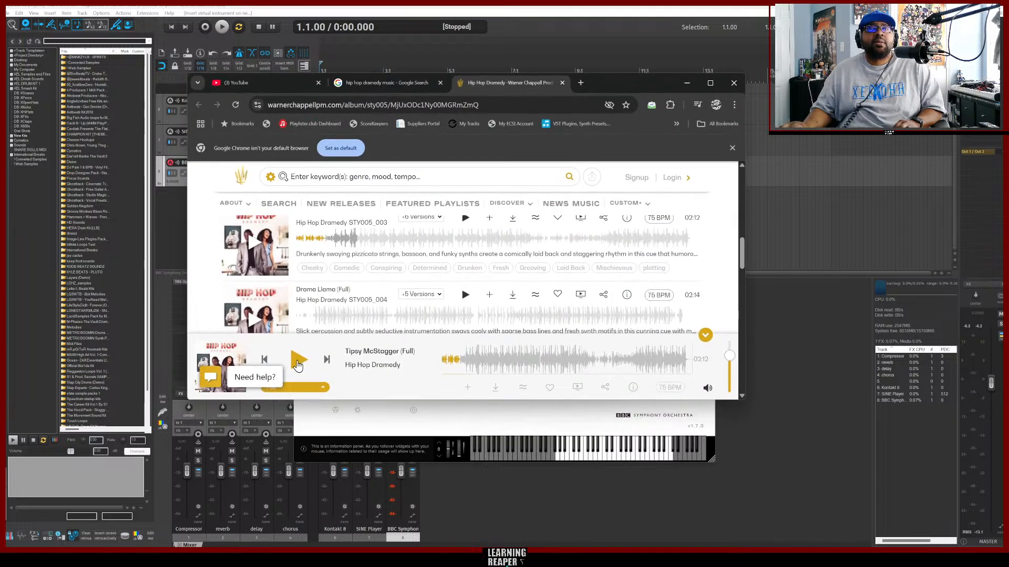
left_click(171, 210)
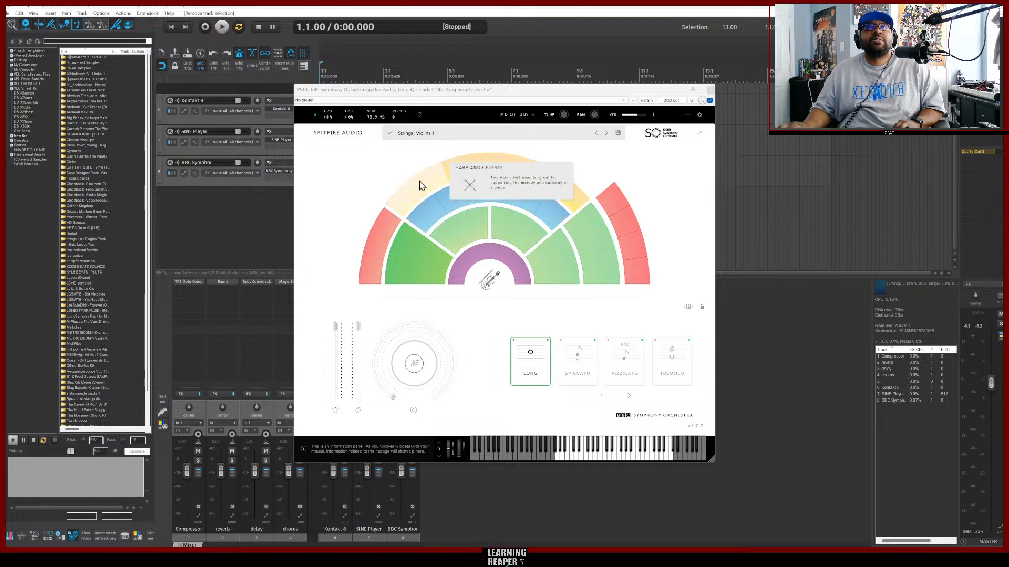
left_click(419, 185)
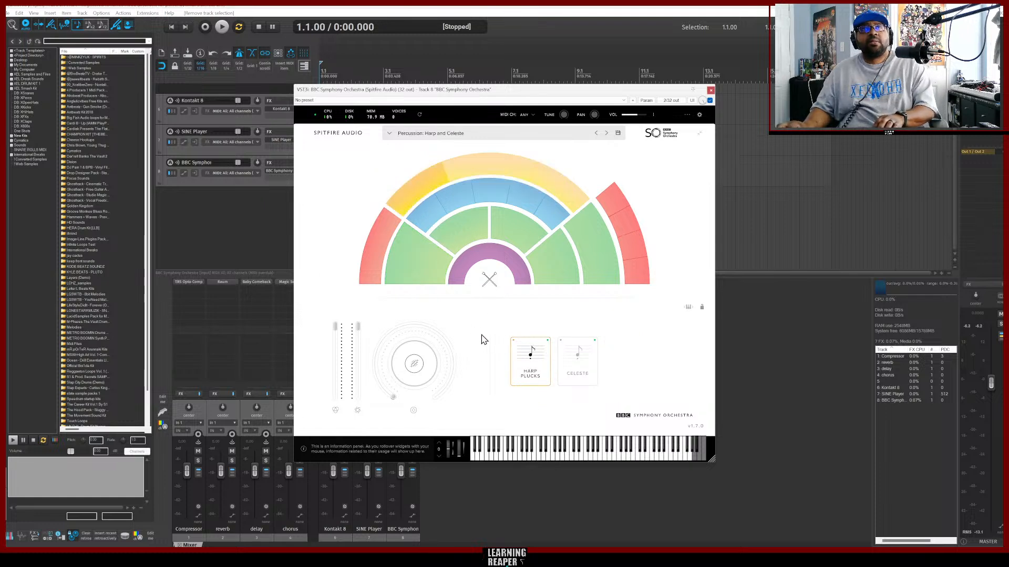
left_click(257, 184)
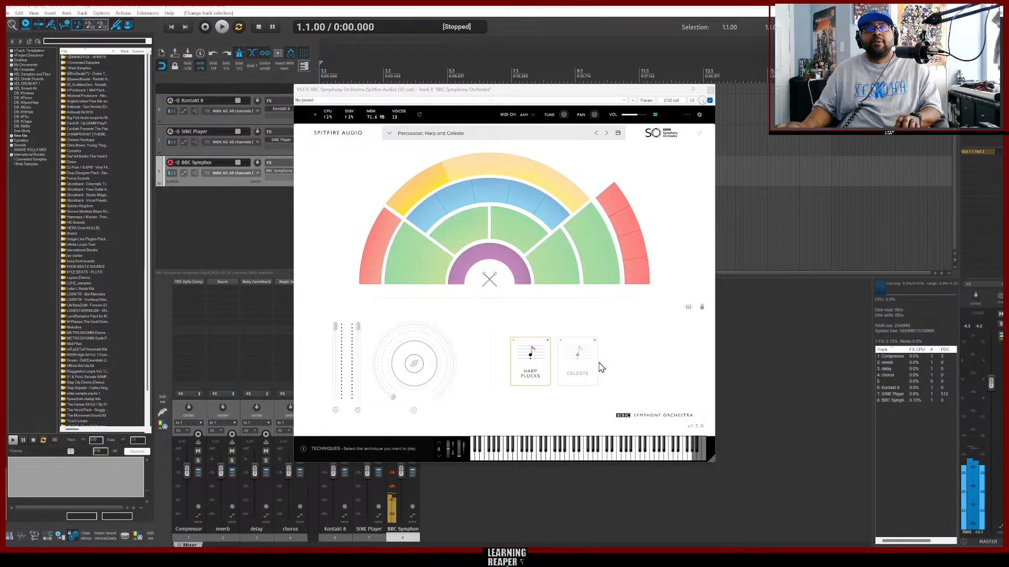
left_click(578, 360)
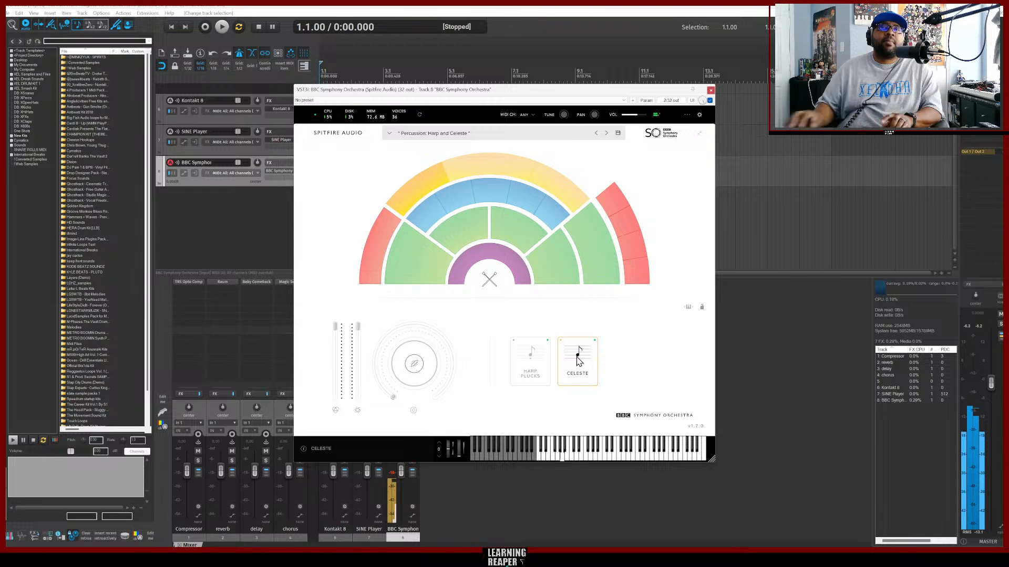
Switch to the browser and briefly play and pause the Tipsy McStogger reference track.
left_click(536, 557)
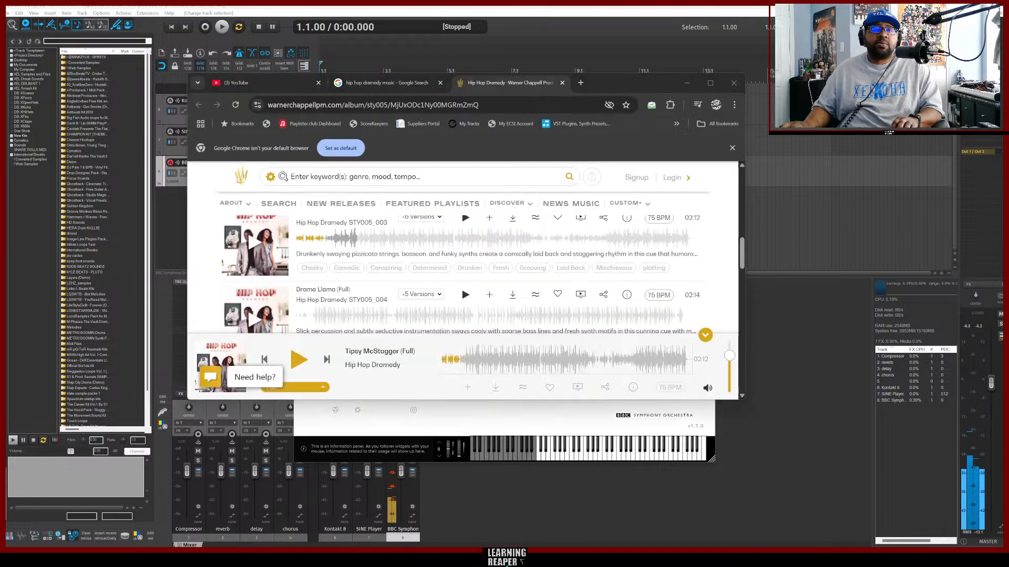
left_click(299, 359)
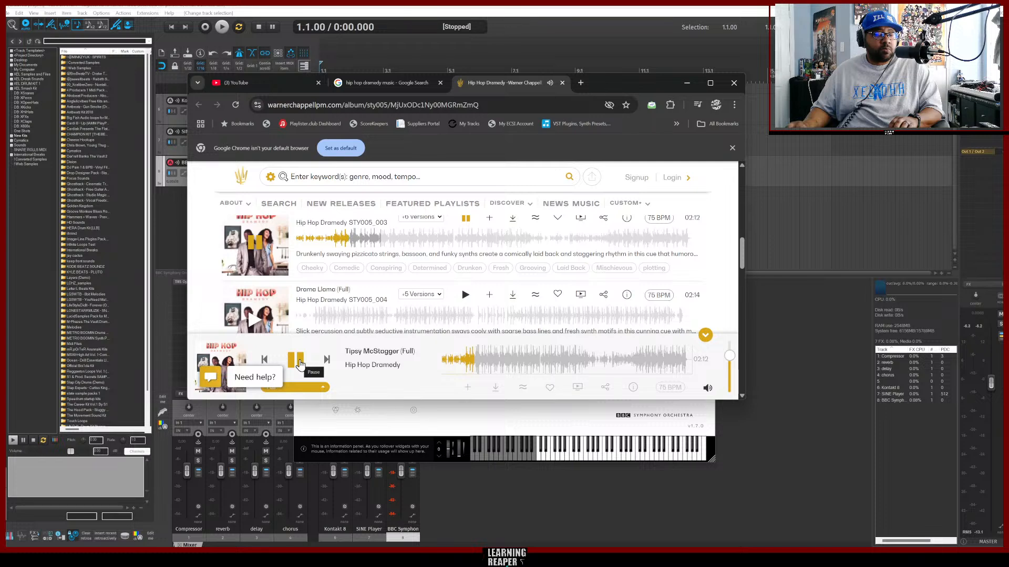
left_click(299, 361)
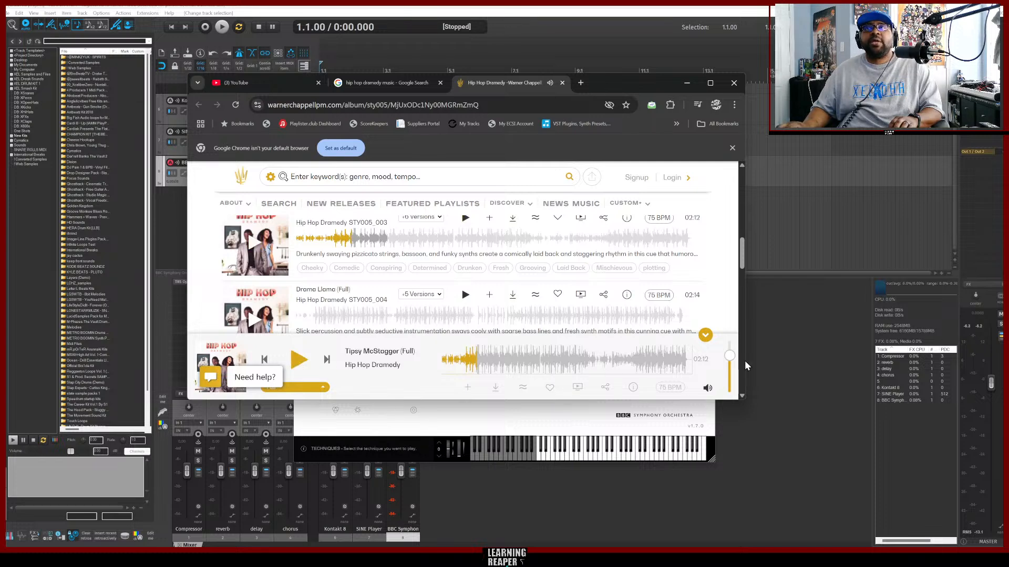
Duplicate the BBC Symphony Orchestra track.
right_click(170, 200)
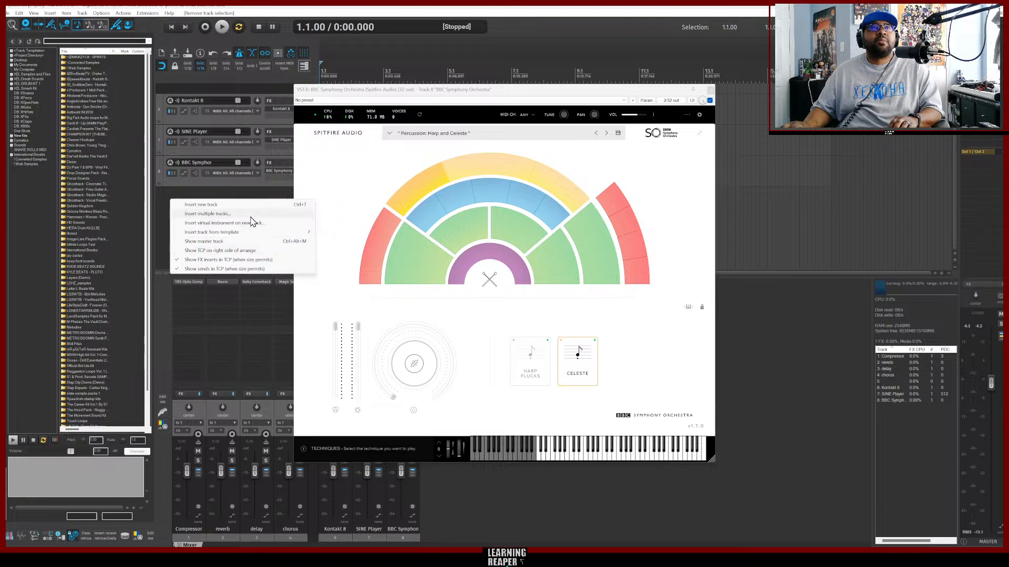
right_click(238, 184)
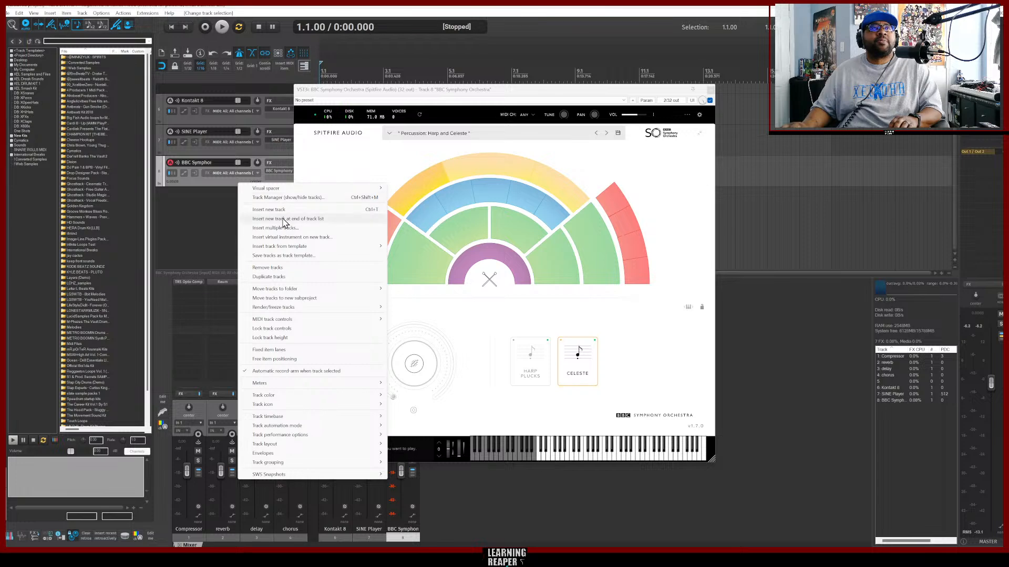
left_click(274, 277)
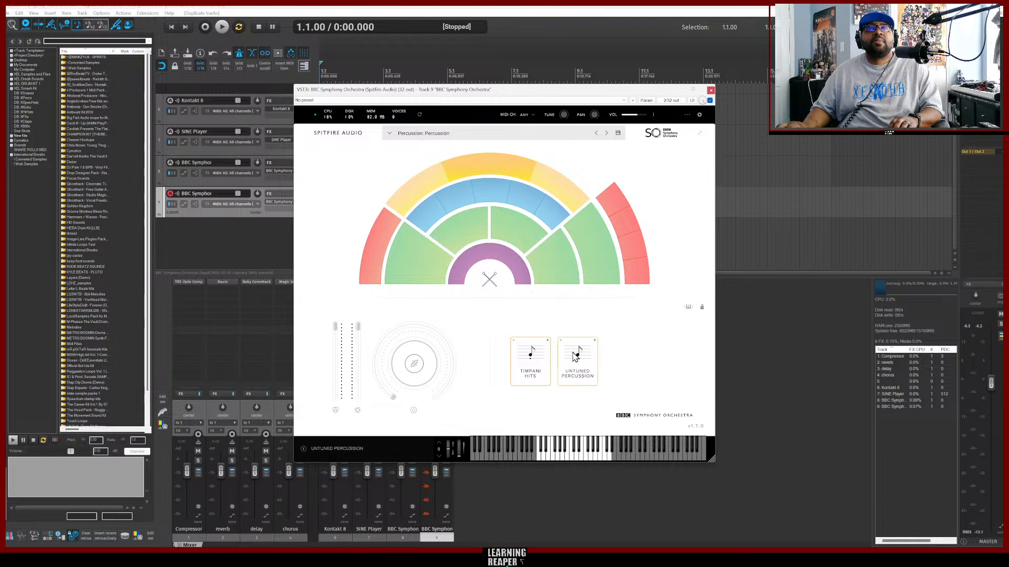
Load the Tuned Percussion section on the new track, choose Marimba, and audition notes on the keyboard.
left_click(551, 191)
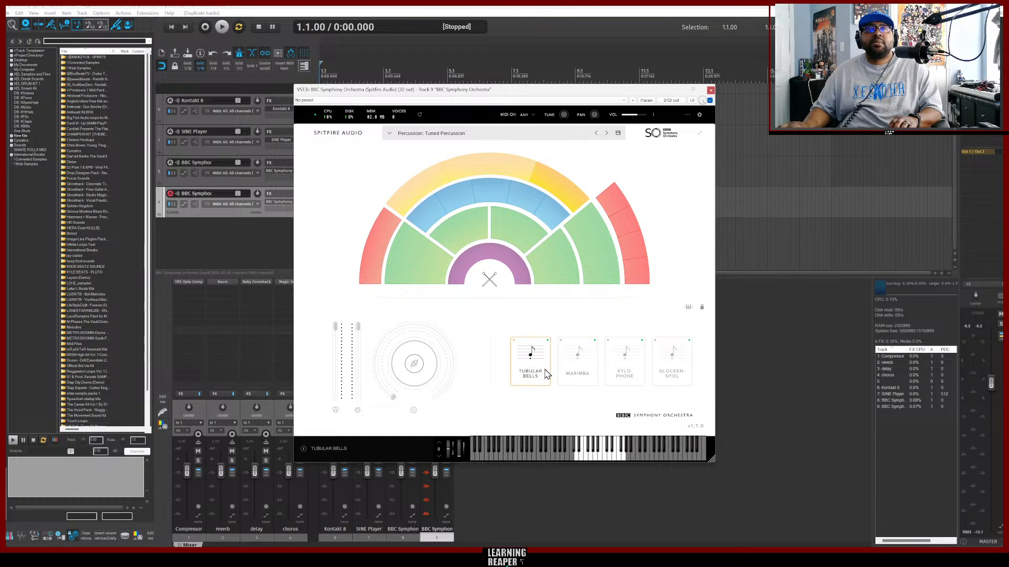
left_click(529, 359)
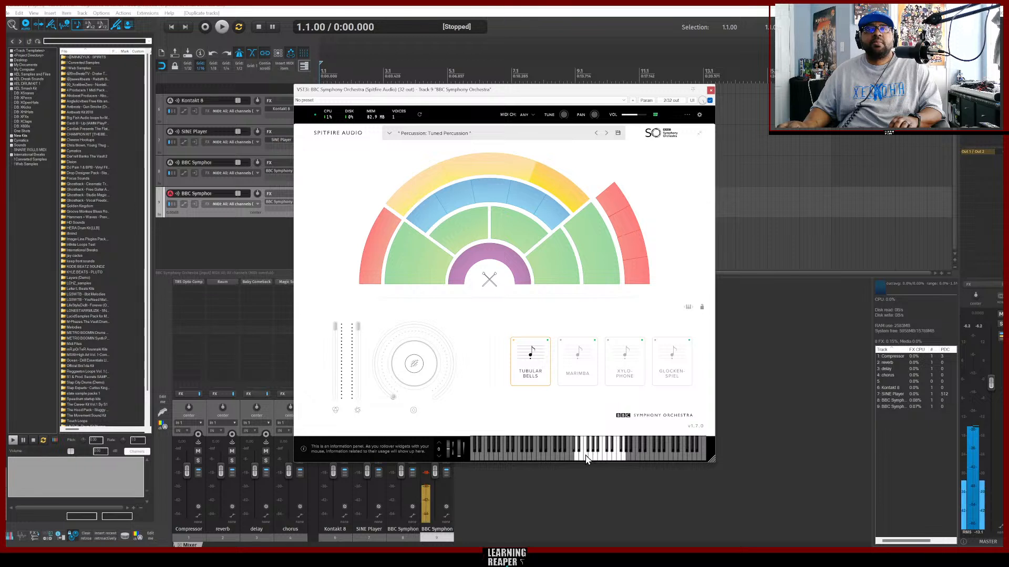
left_click(582, 383)
left_click(569, 454)
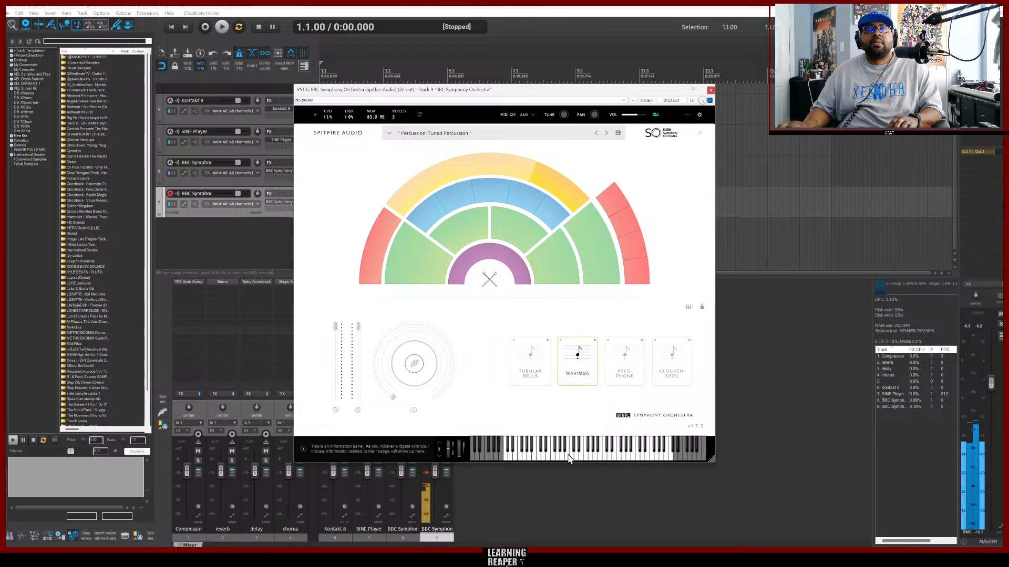
left_click(540, 456)
left_click(536, 456)
left_click(564, 454)
left_click(593, 454)
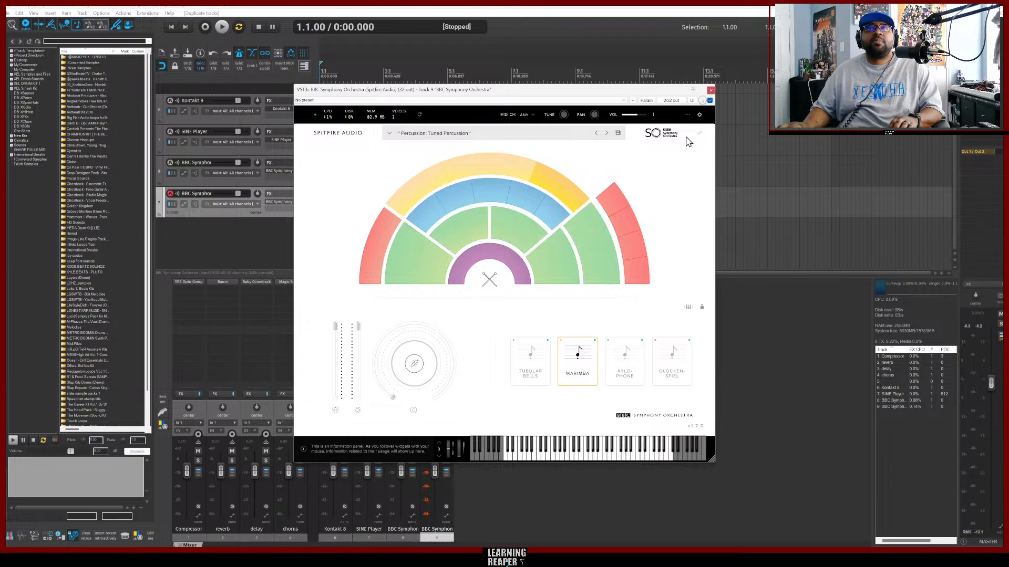
Switch to the browser, replay Tipsy McStogger and pause it, then minimize the browser.
mouse_move(467, 557)
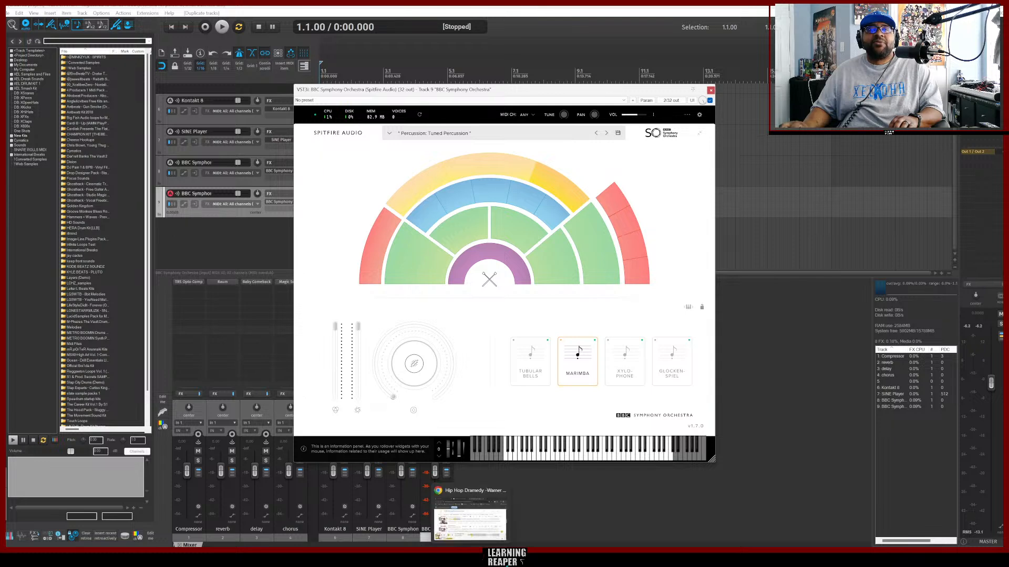
left_click(466, 518)
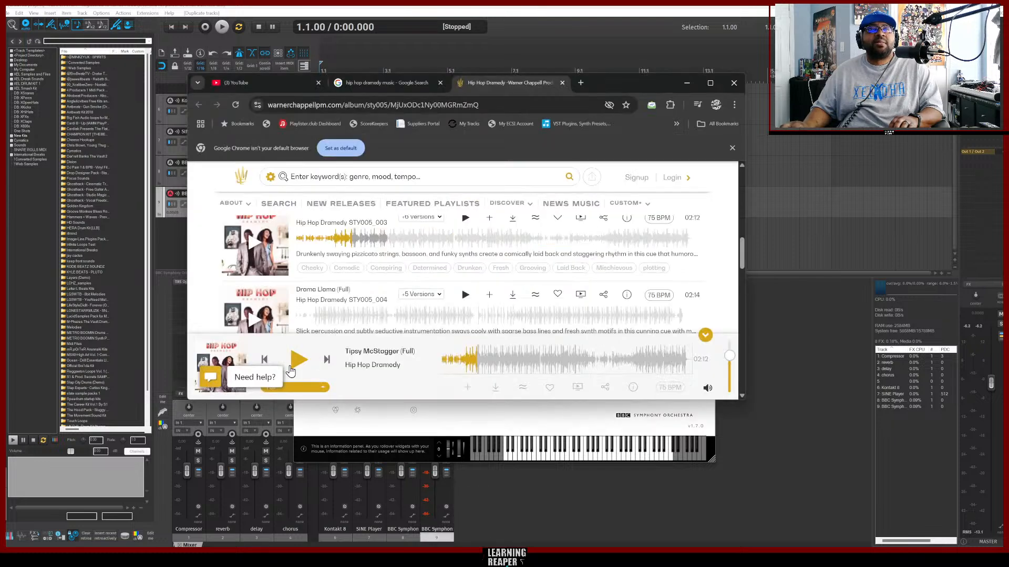
left_click(298, 363)
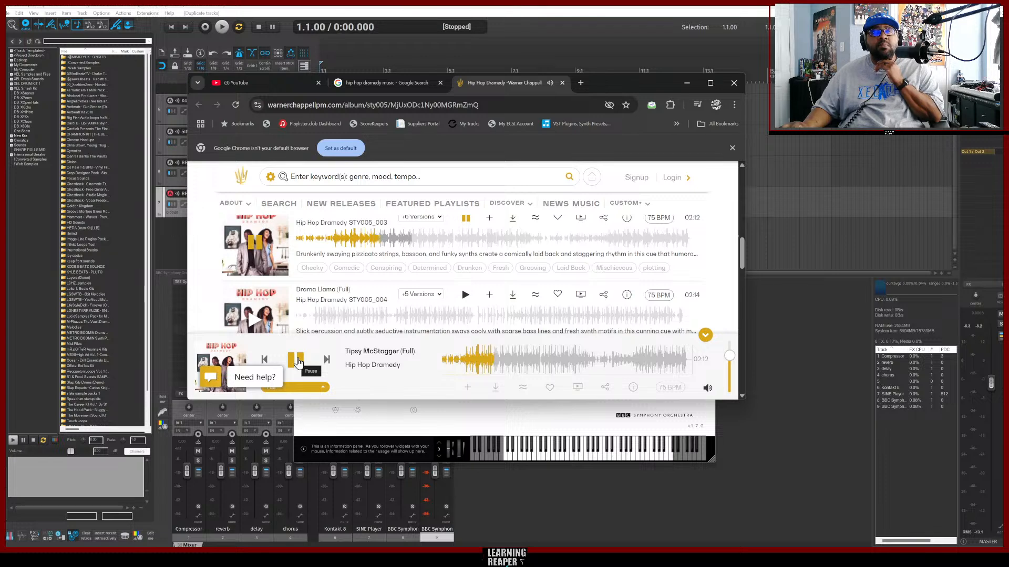
left_click(298, 361)
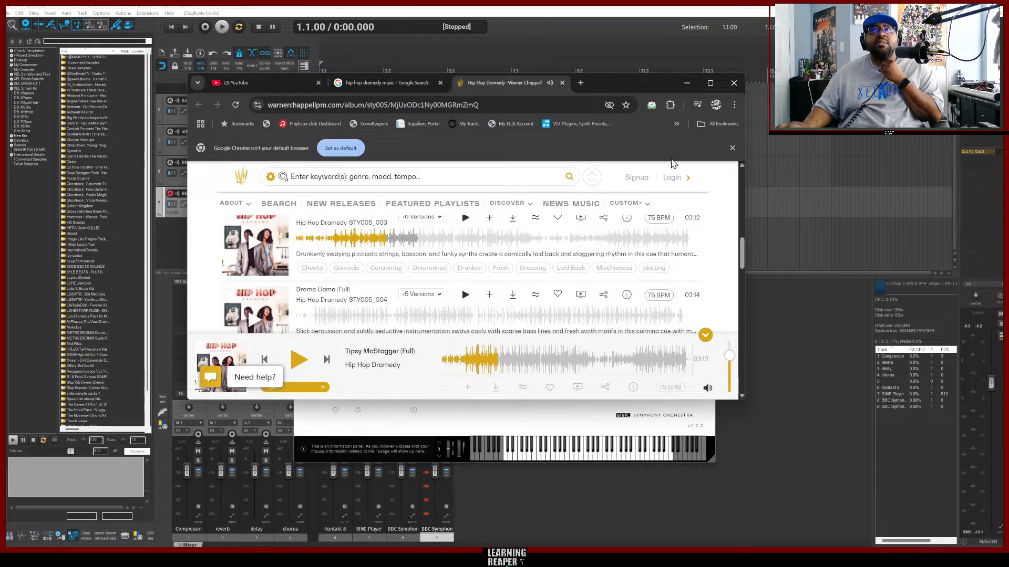
left_click(686, 82)
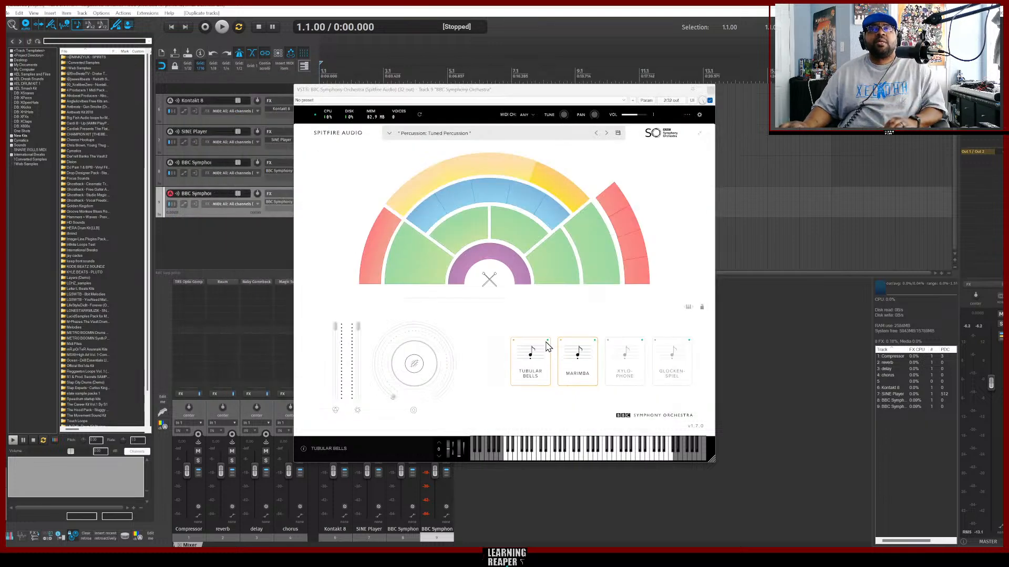
Switch the tuned percussion articulation to Xylophone and audition a note.
left_click(627, 371)
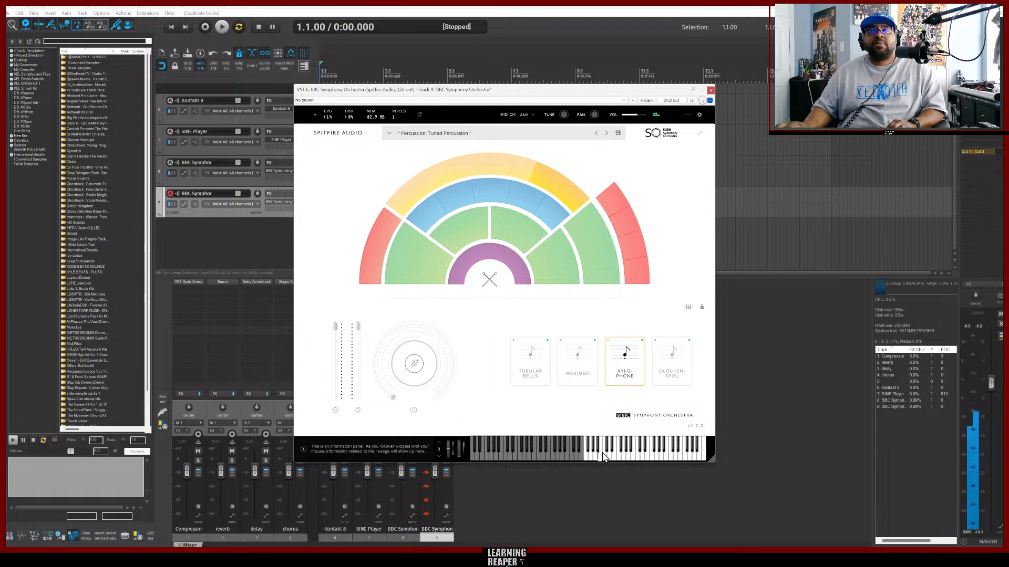
left_click(602, 456)
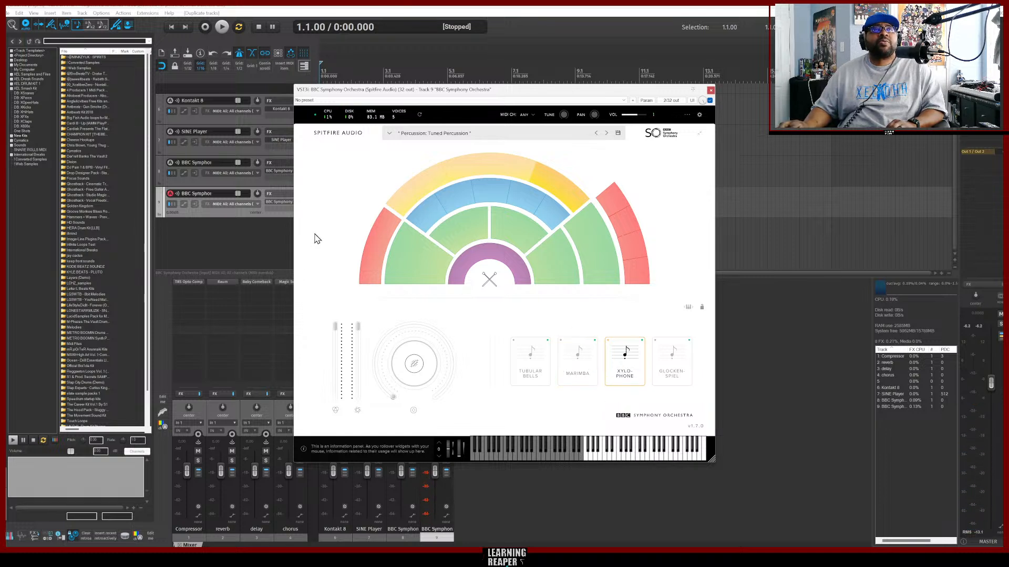
Duplicate the xylophone track and set the copy's articulation to Marimba, auditioning it on the keyboard.
right_click(229, 213)
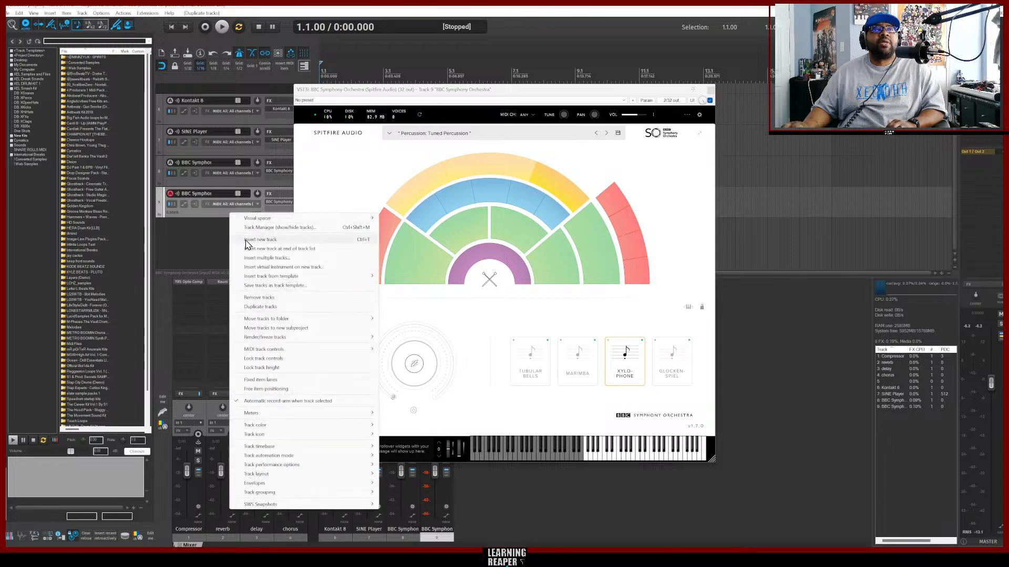
left_click(270, 307)
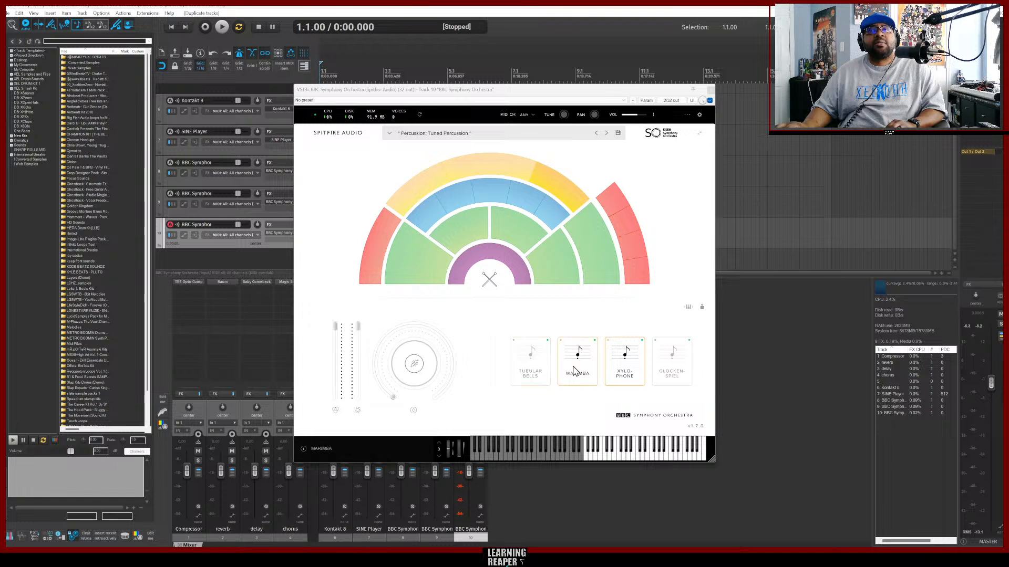
left_click(590, 371)
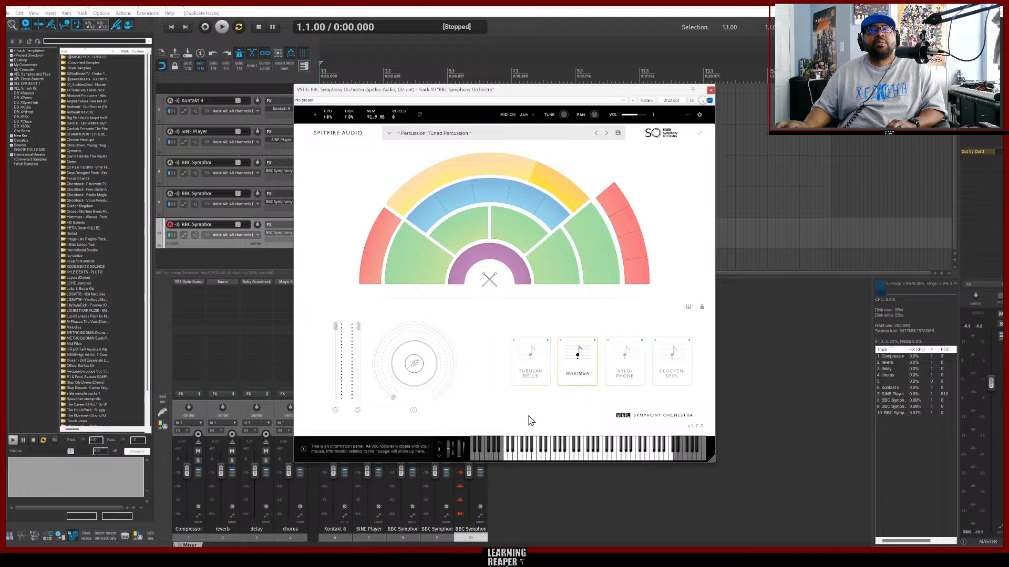
left_click(536, 458)
left_click_drag(536, 458, 595, 440)
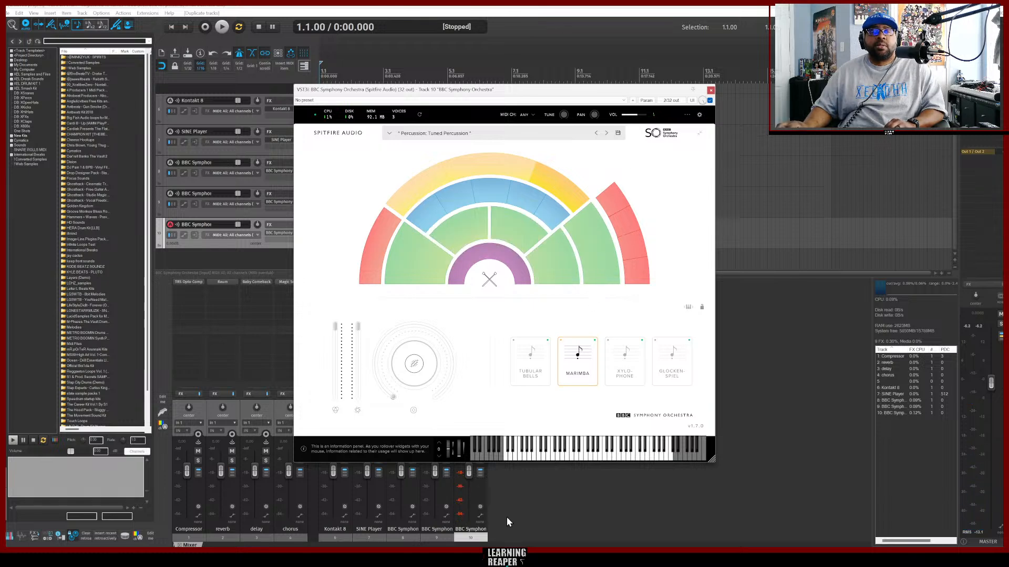
Switch to the browser, play and pause the Tipsy McStogger reference, then return to the plugin window.
left_click(520, 558)
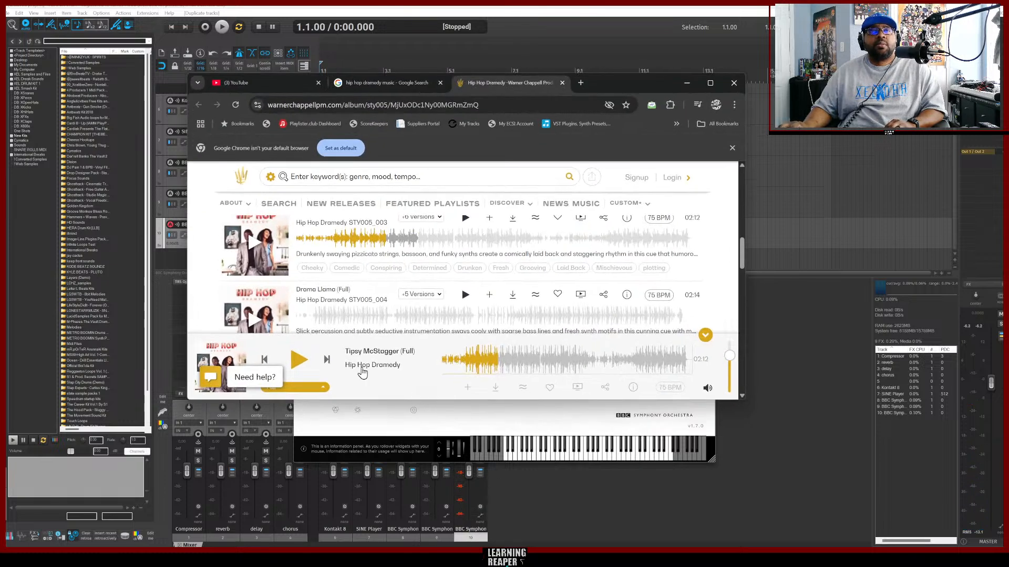
left_click(297, 361)
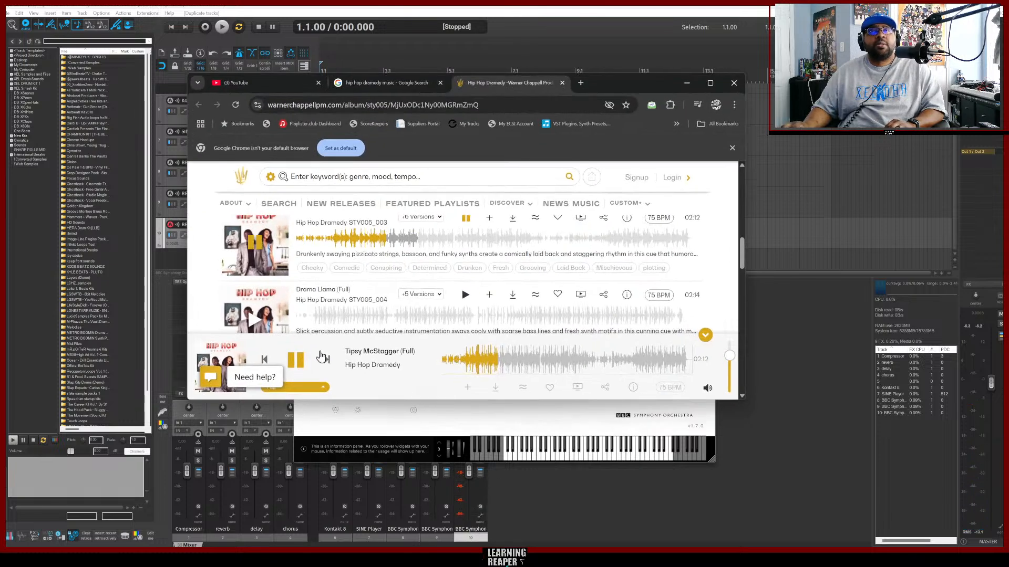
left_click(296, 361)
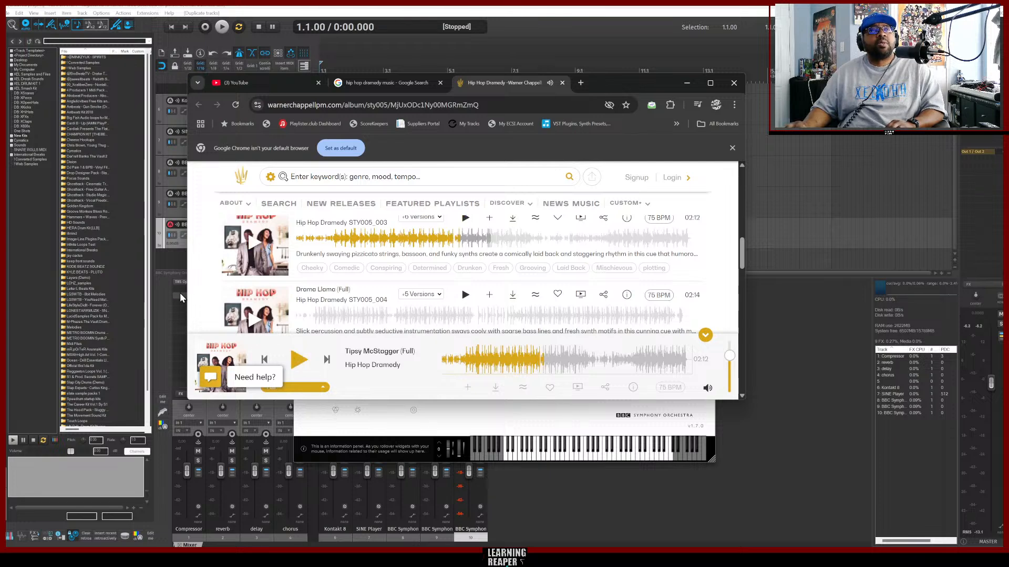
left_click(643, 502)
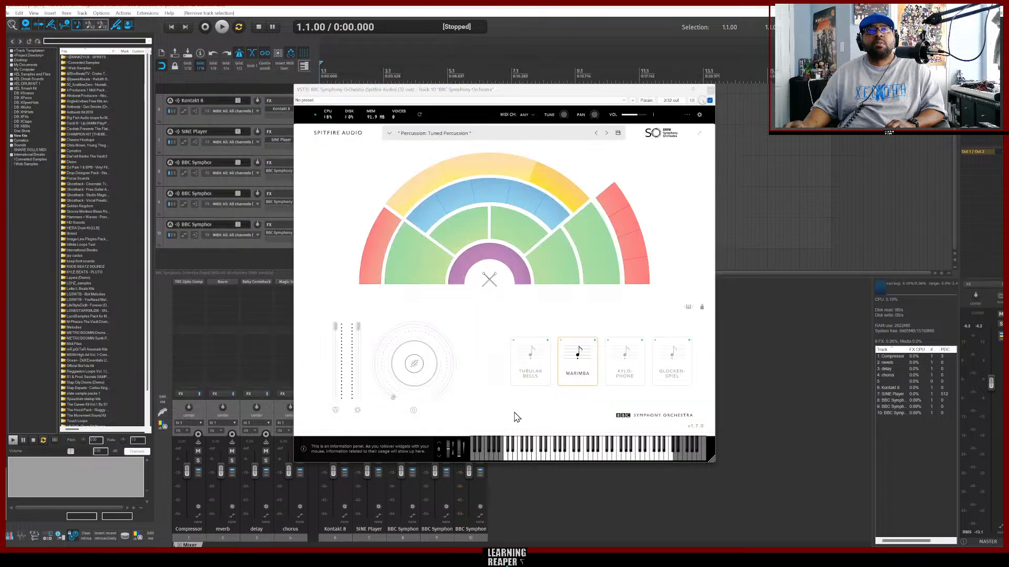
Duplicate the marimba track and load Woodwinds: Bassoons a3 on the copy, auditioning notes on the keyboard.
right_click(235, 244)
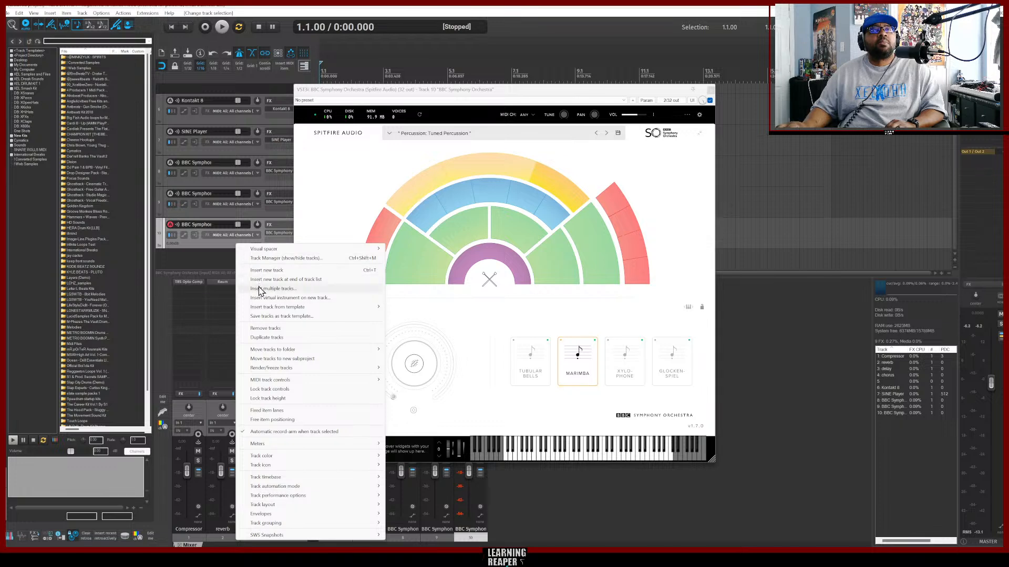
left_click(273, 338)
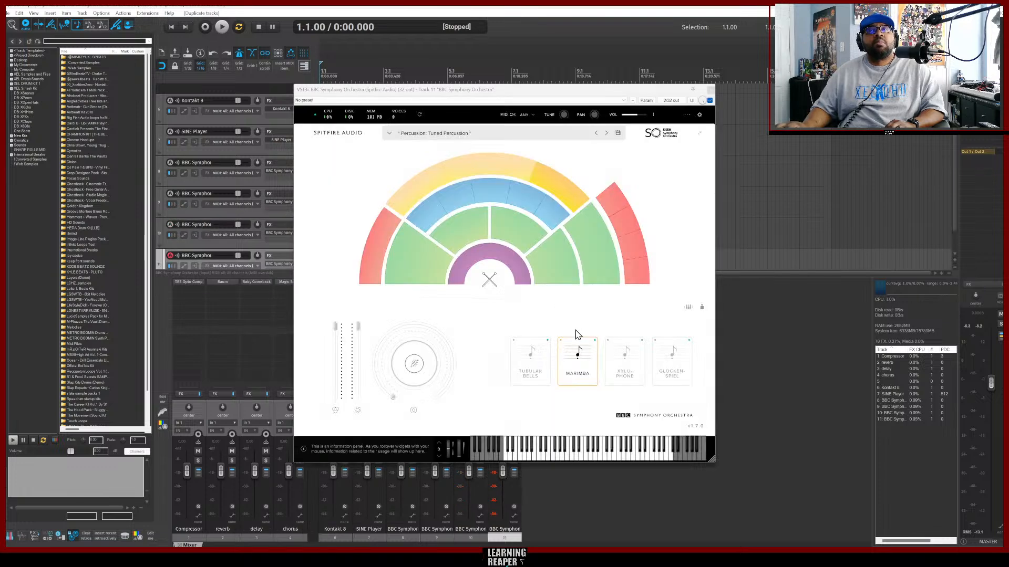
mouse_move(605, 242)
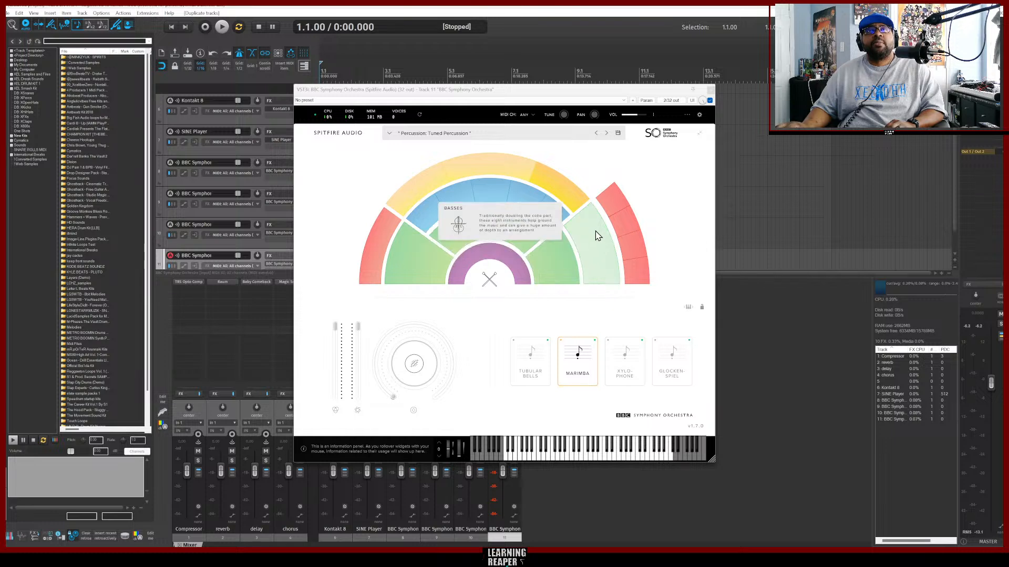
mouse_move(637, 240)
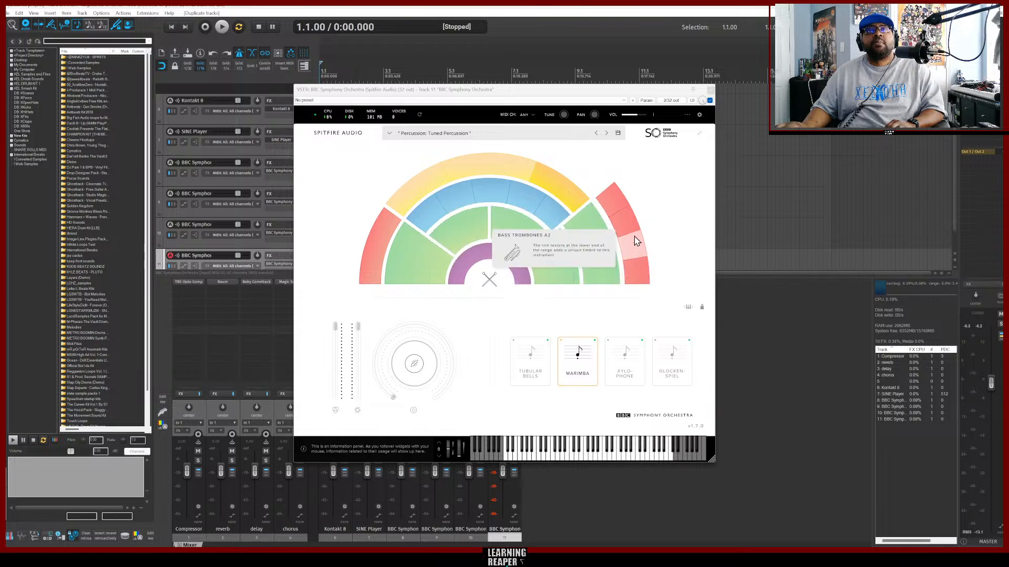
mouse_move(618, 209)
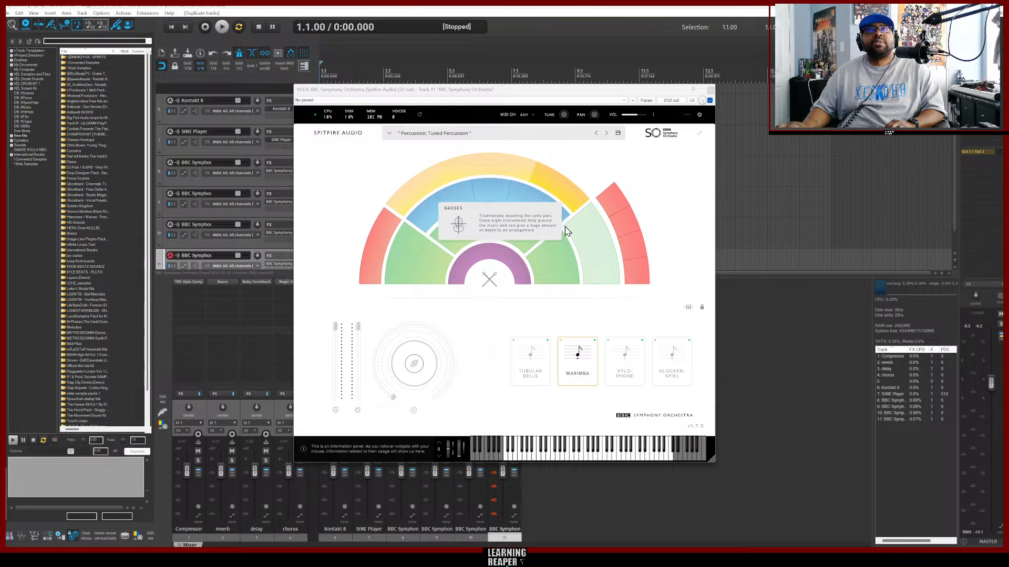
left_click(507, 197)
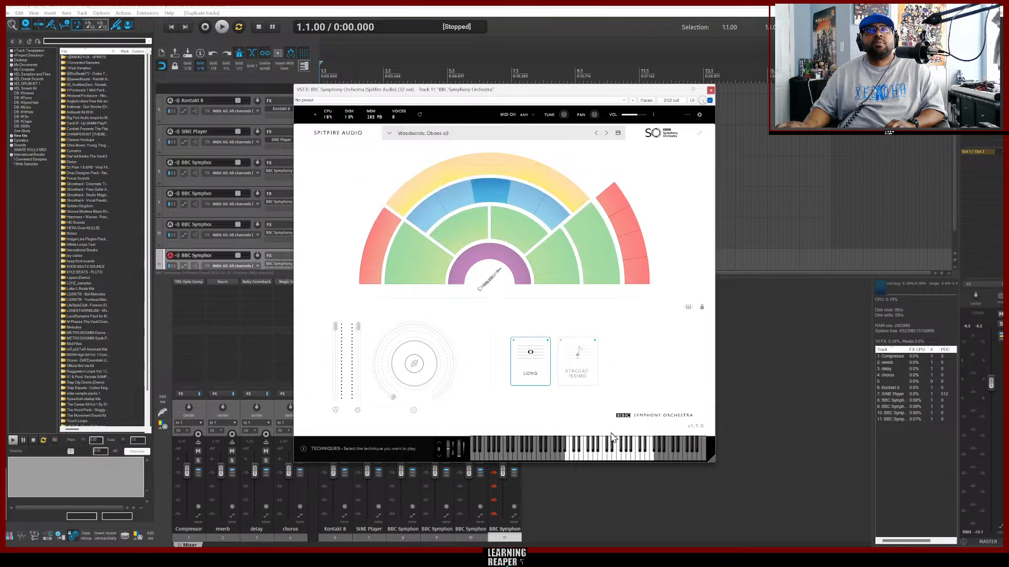
left_click_drag(603, 457, 584, 458)
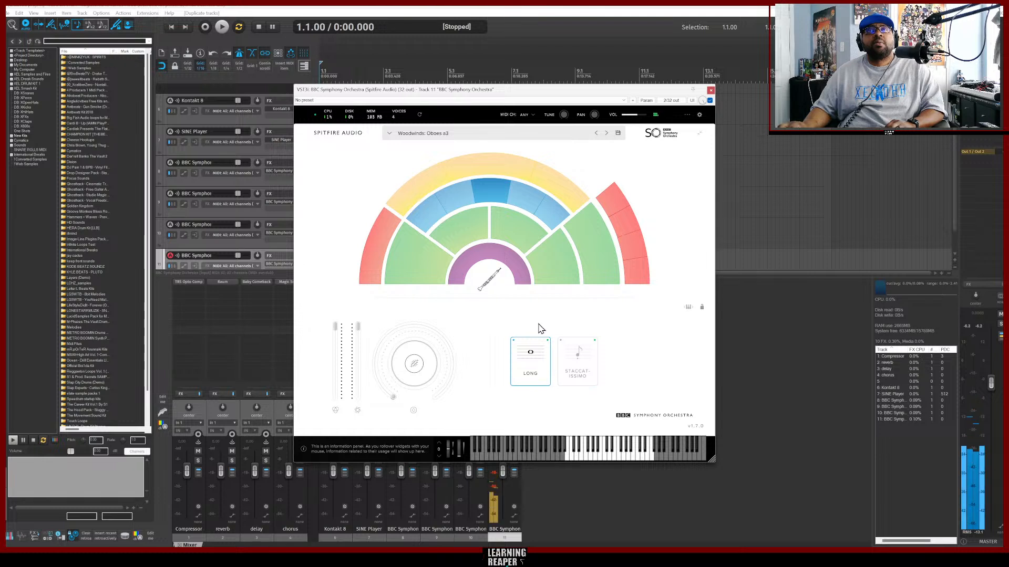
left_click(523, 200)
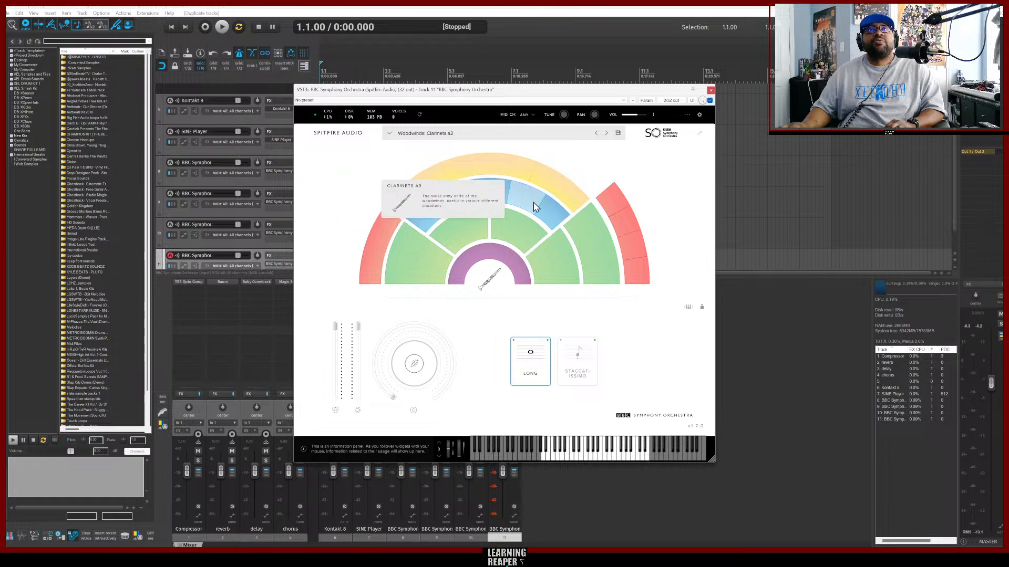
left_click(554, 217)
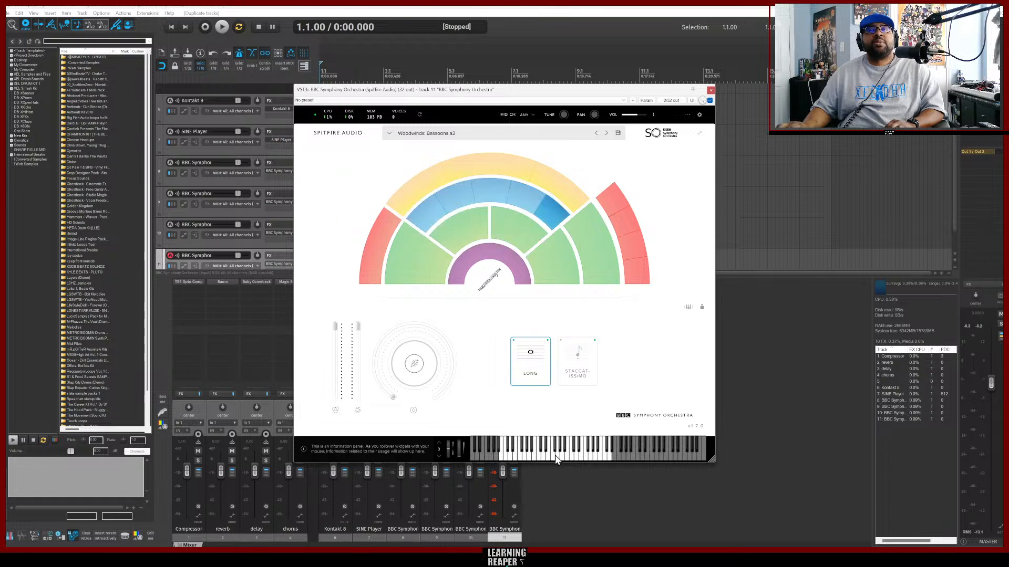
left_click(548, 460)
mouse_move(531, 459)
left_mouse_down()
mouse_move(497, 458)
mouse_move(600, 460)
mouse_move(509, 456)
mouse_move(551, 458)
mouse_move(550, 476)
left_mouse_up()
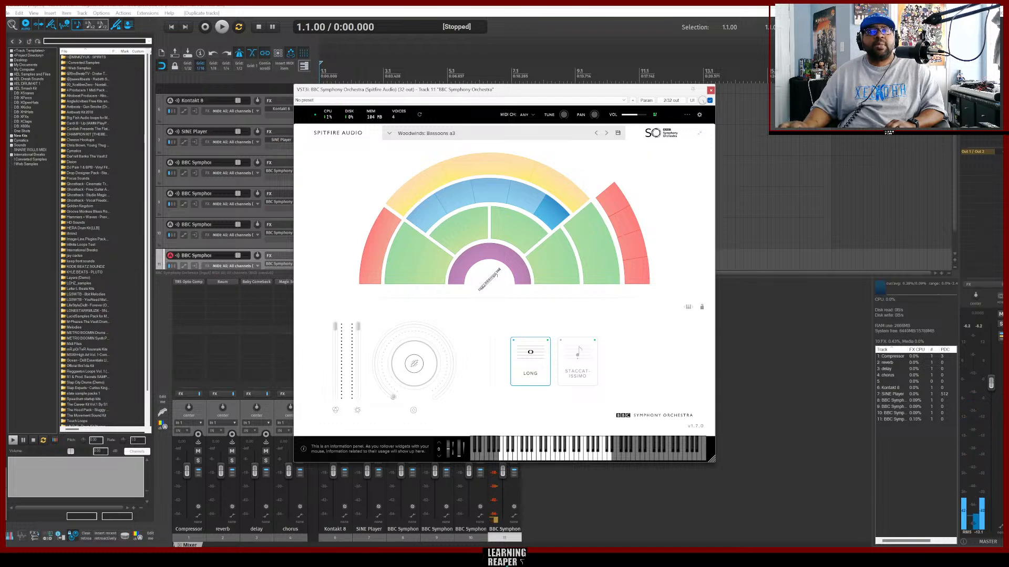
Switch to the browser to replay the reference track briefly, then return to the plugin.
left_click(472, 558)
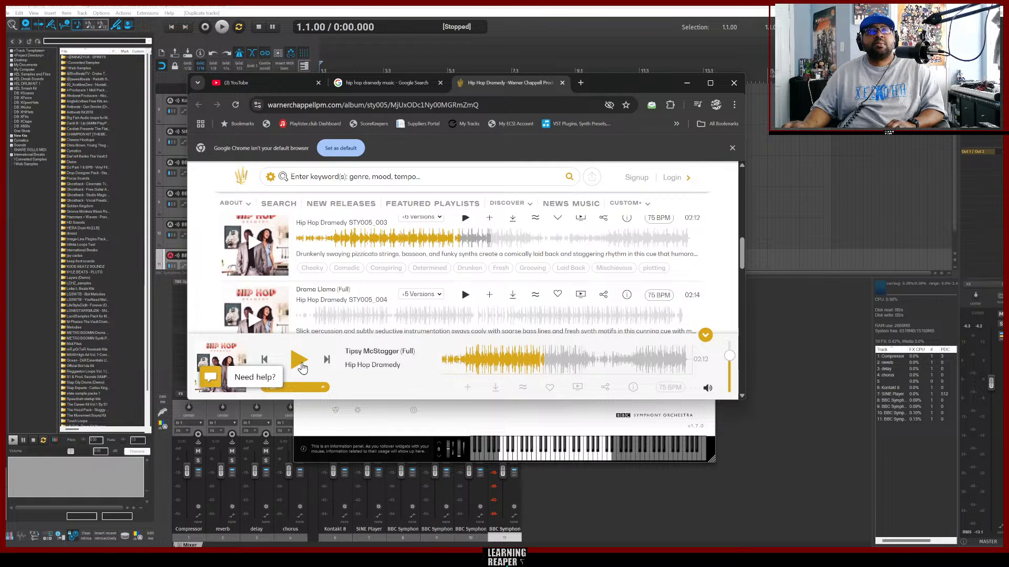
left_click(300, 363)
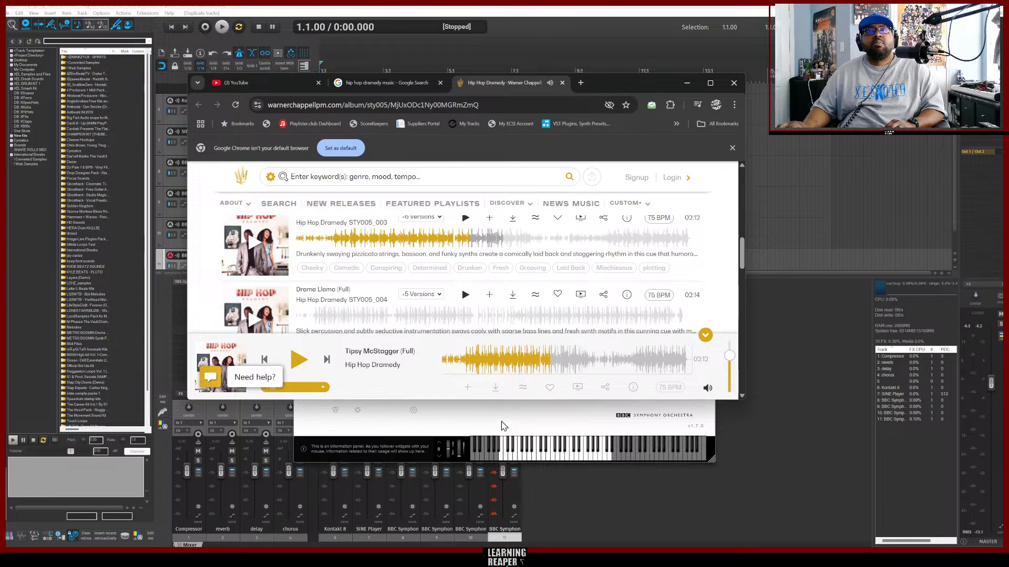
left_click(514, 430)
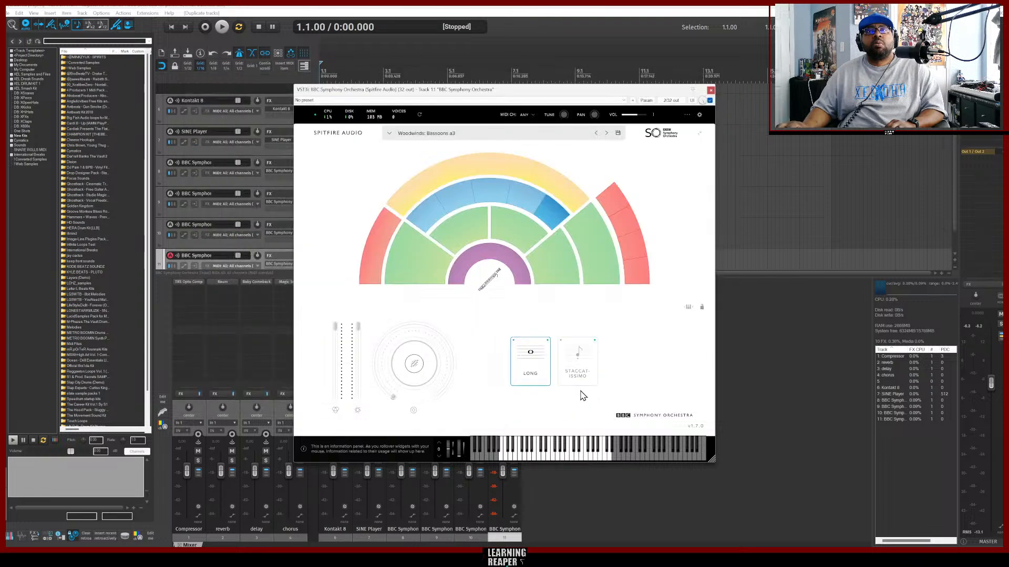
Set the bassoons articulation to Staccatissimo and audition several notes on the keyboard.
left_click(578, 368)
left_click(545, 458)
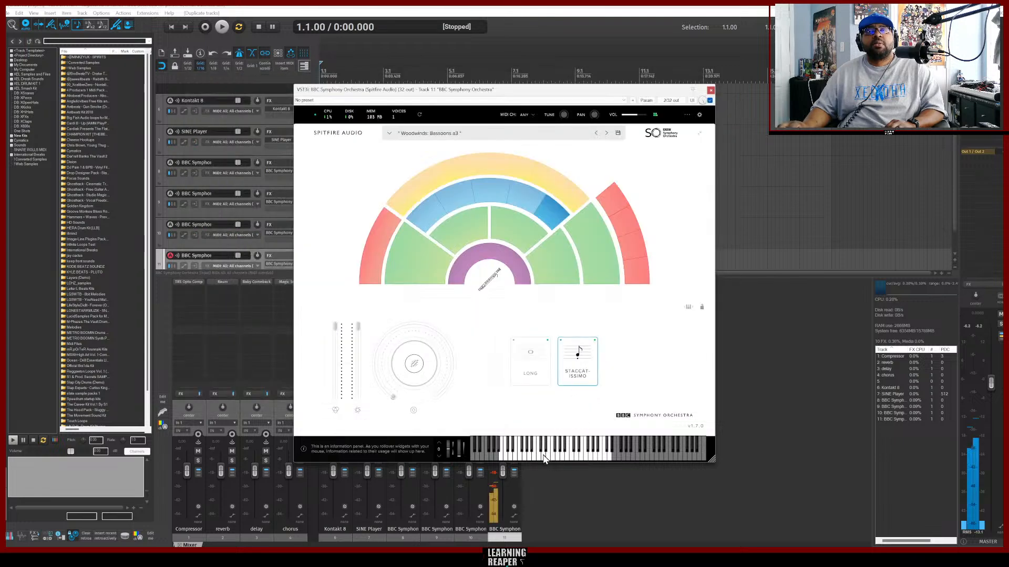
left_click(513, 458)
left_click(529, 459)
left_click(505, 459)
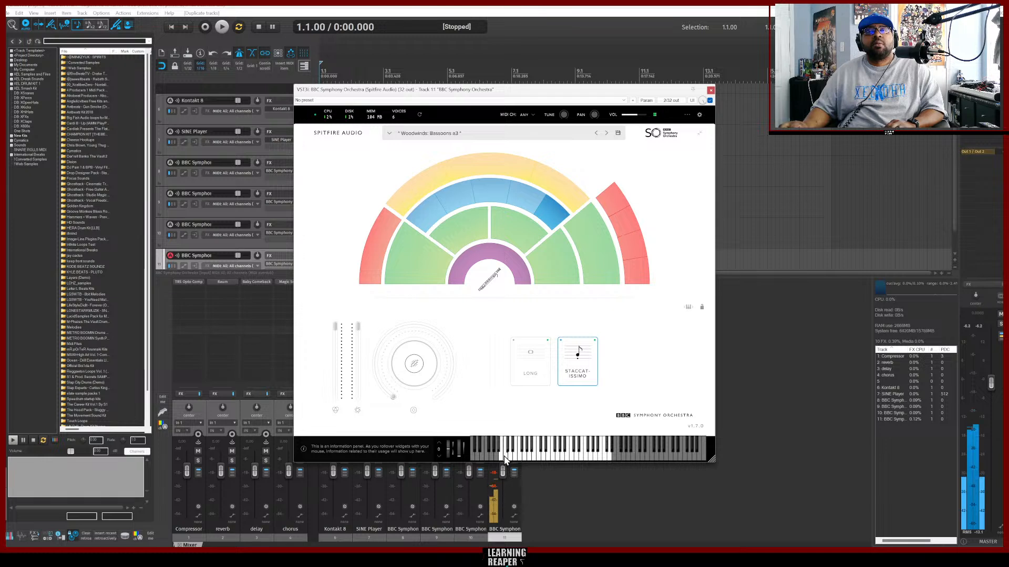
left_click(510, 457)
left_click(521, 457)
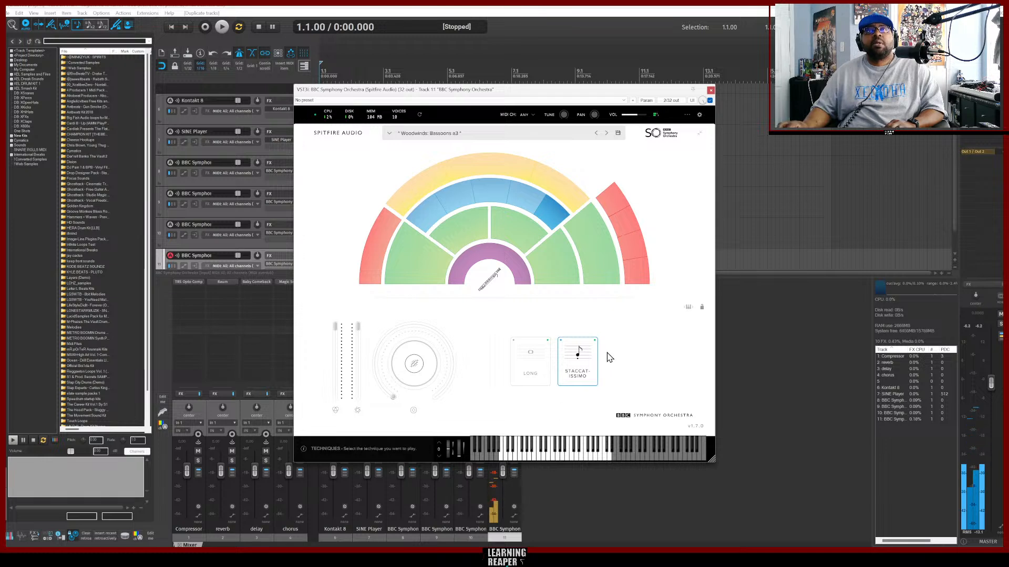
Close the open BBC Symphony Orchestra plugin windows.
left_click(711, 91)
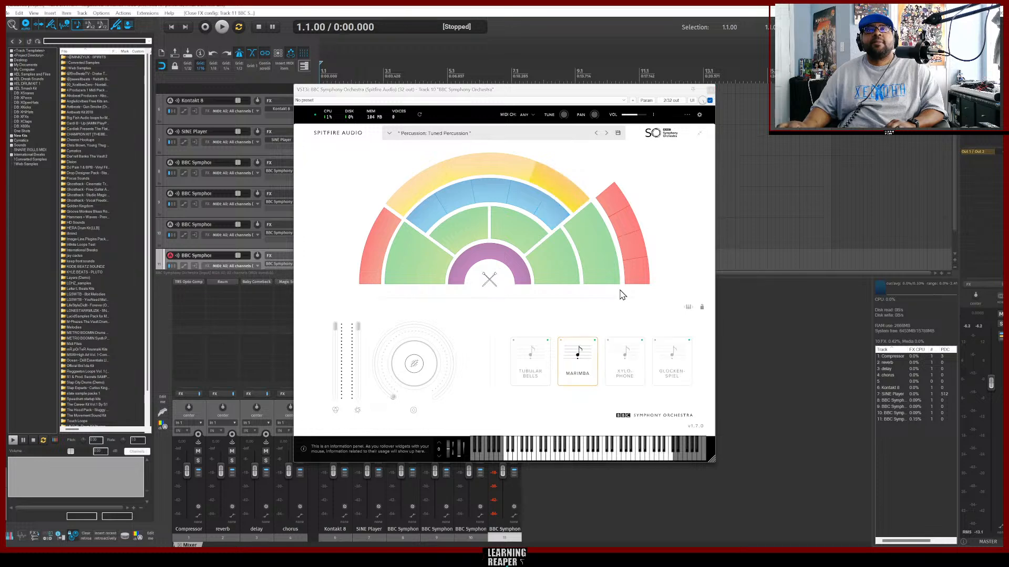
left_click(710, 90)
left_click(711, 90)
left_click(711, 90)
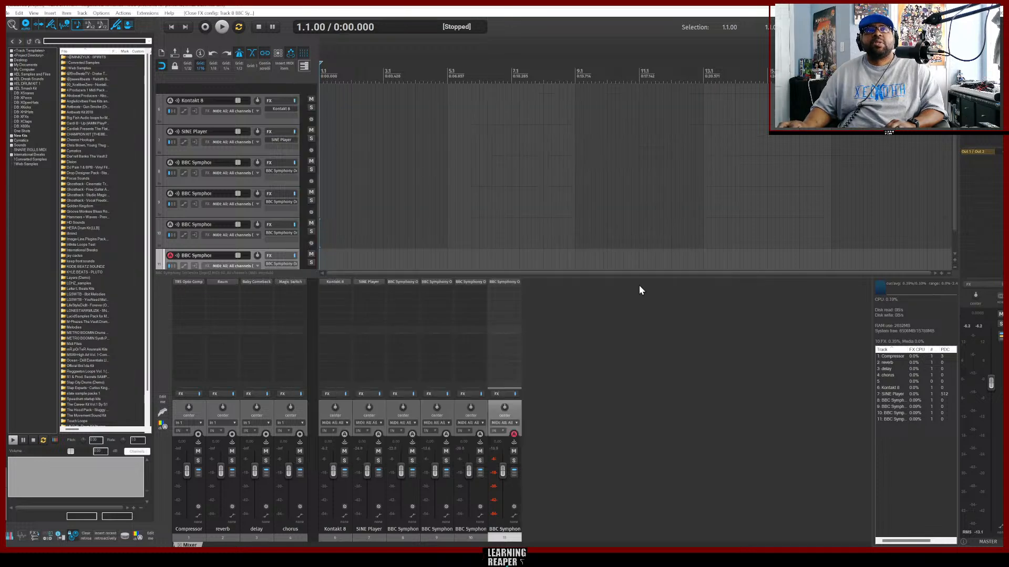
Switch to the browser, play and pause the Tipsy McStogger reference, then return to REAPER.
left_click(517, 509)
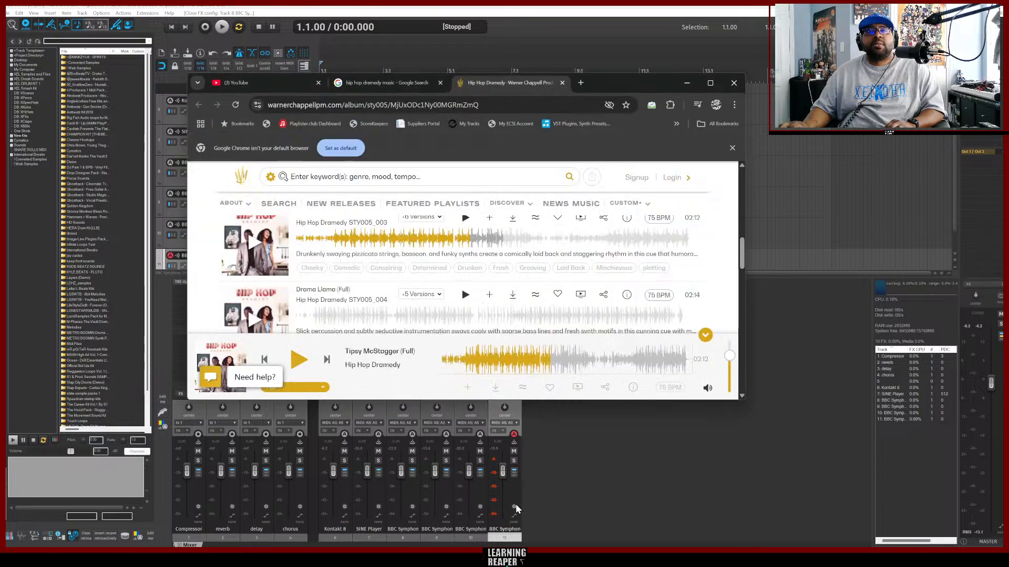
left_click(299, 362)
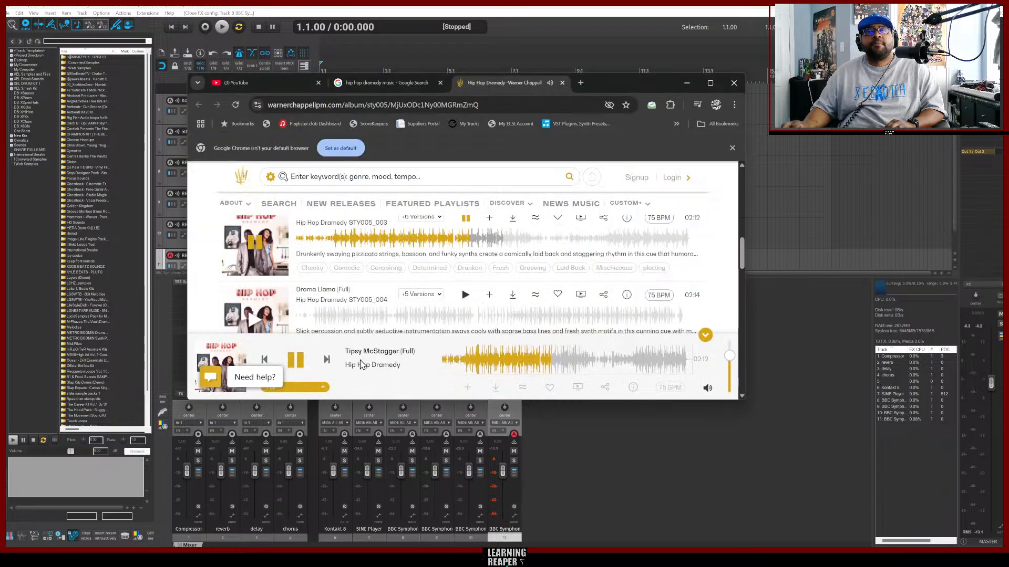
left_click(297, 360)
left_click(598, 446)
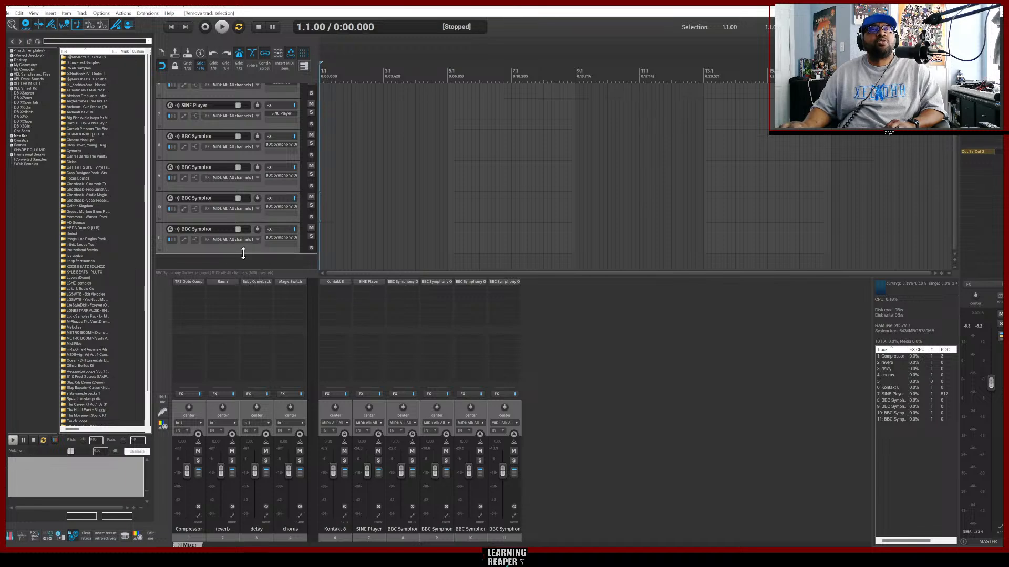
Duplicate the bassoon track, open its instrument, and switch the copy to Brass: Tuba.
right_click(250, 250)
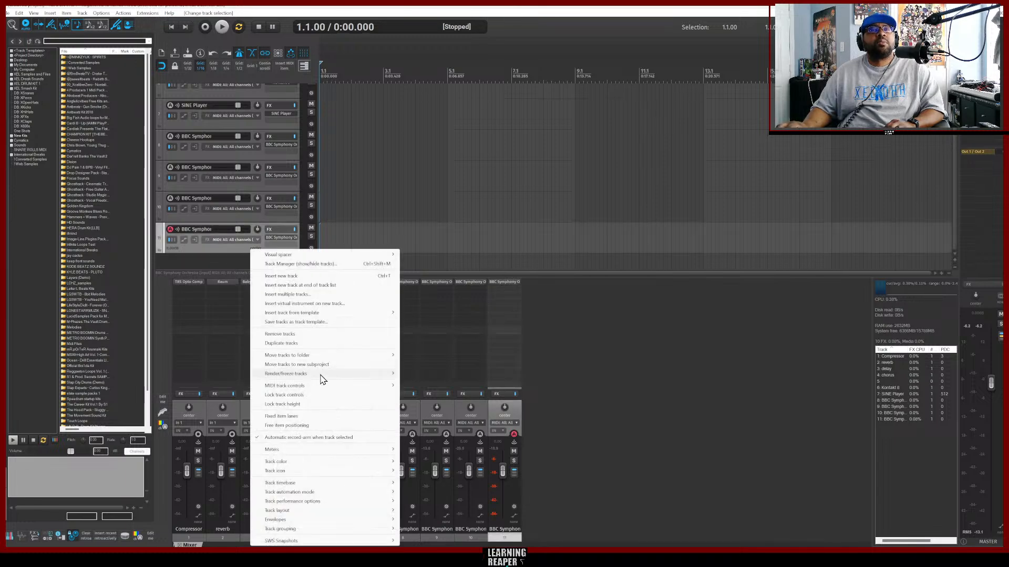
left_click(282, 344)
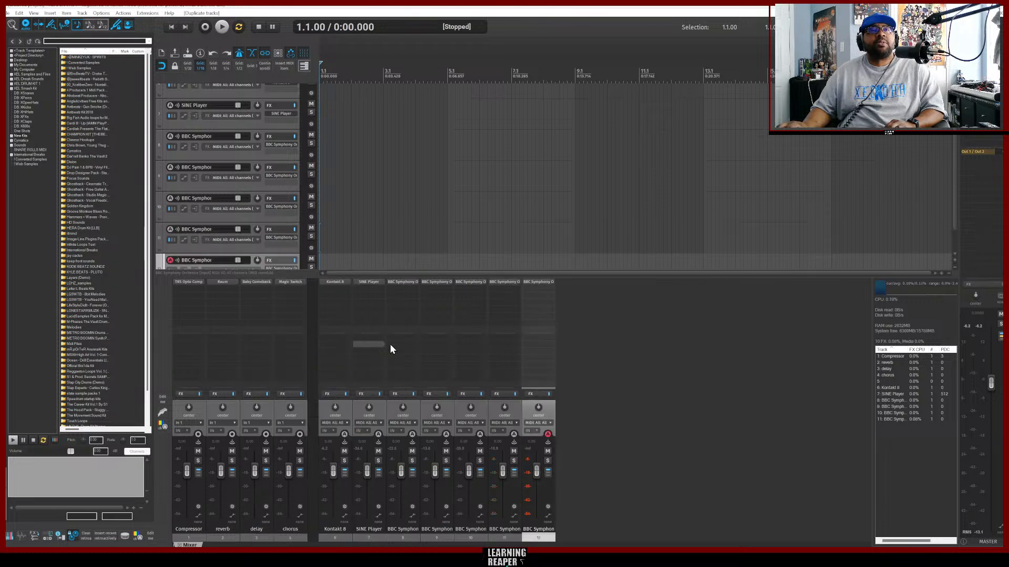
left_click(279, 237)
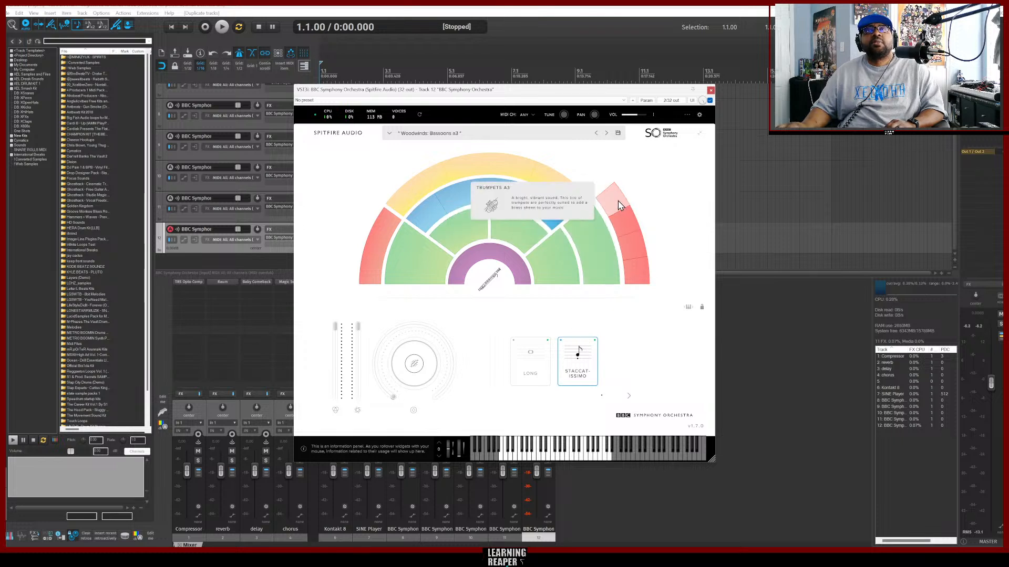
left_click(637, 279)
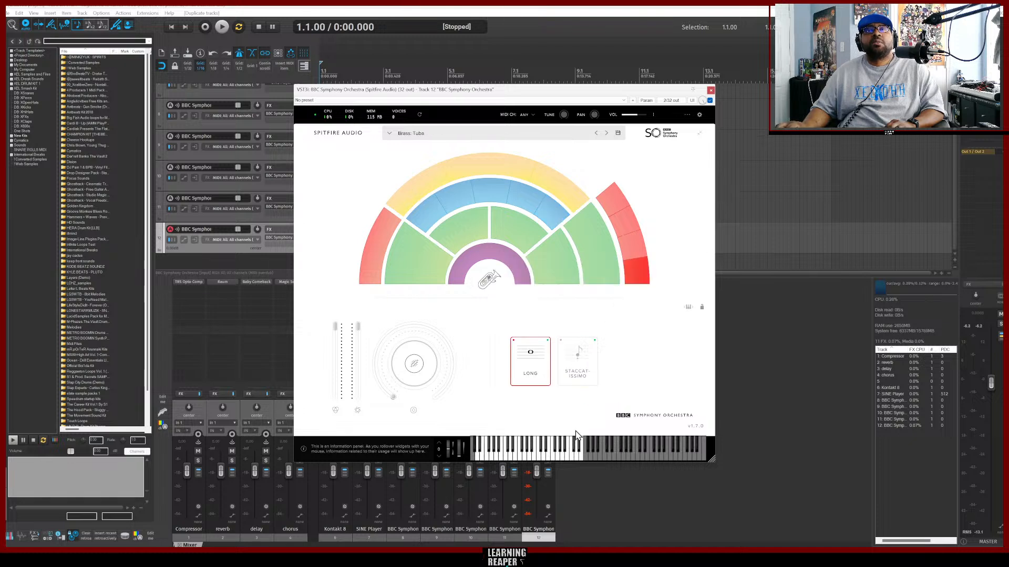
left_click(543, 452)
Set the tuba articulation to Staccatissimo and audition notes on the keyboard.
left_click(572, 375)
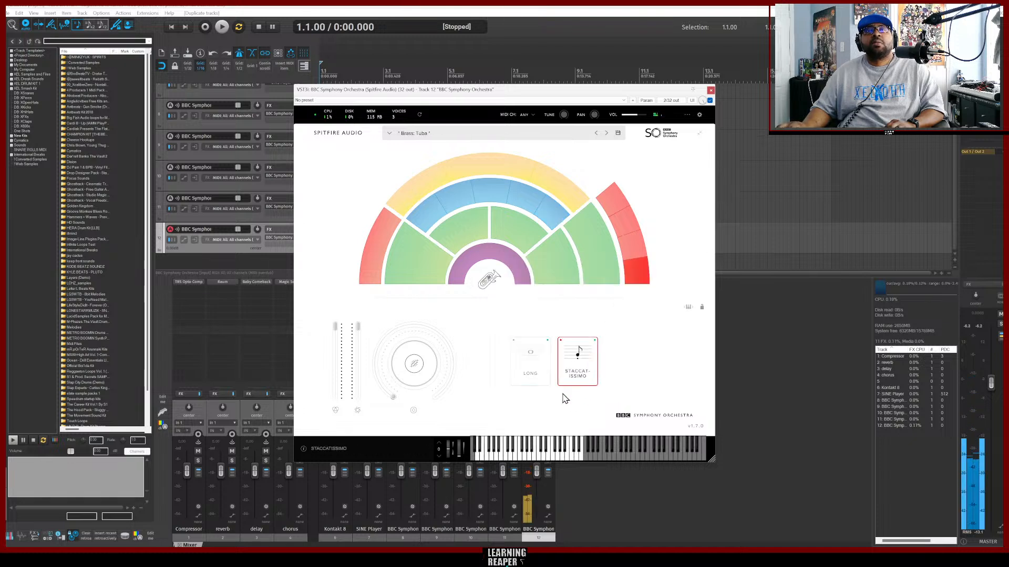
left_click(535, 458)
left_click(556, 458)
left_click(575, 457)
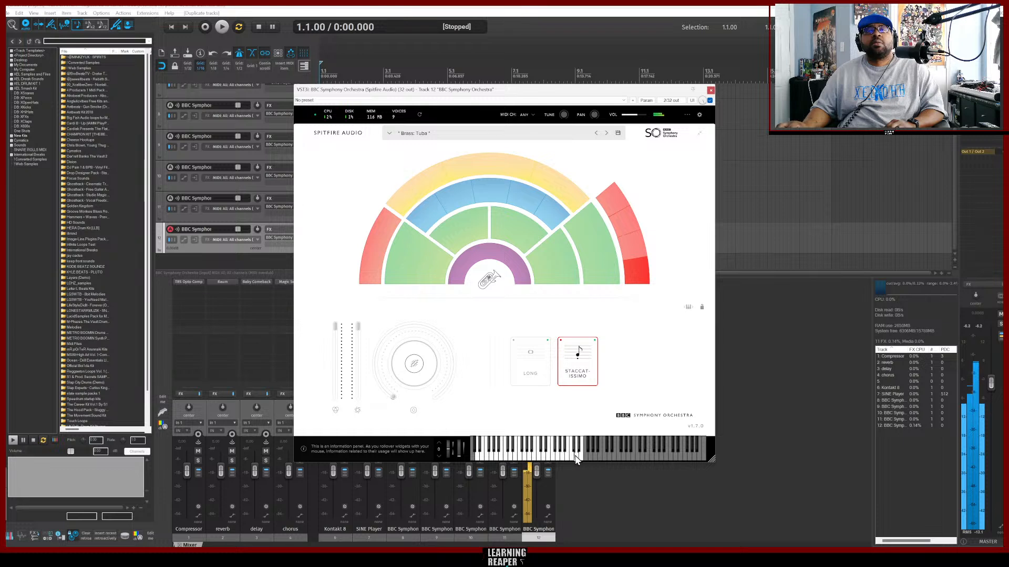
left_click(529, 456)
left_click(499, 456)
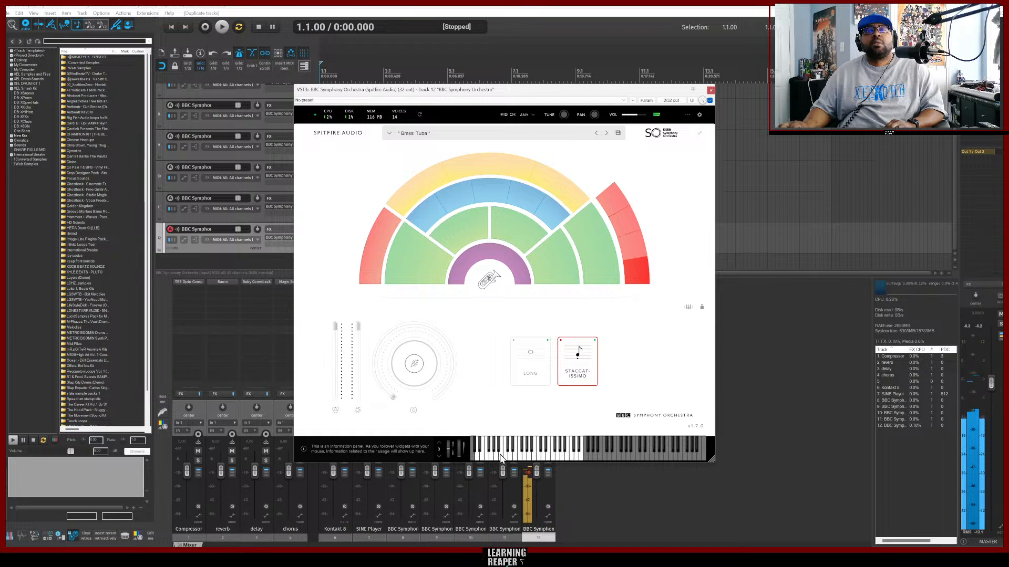
left_click(525, 456)
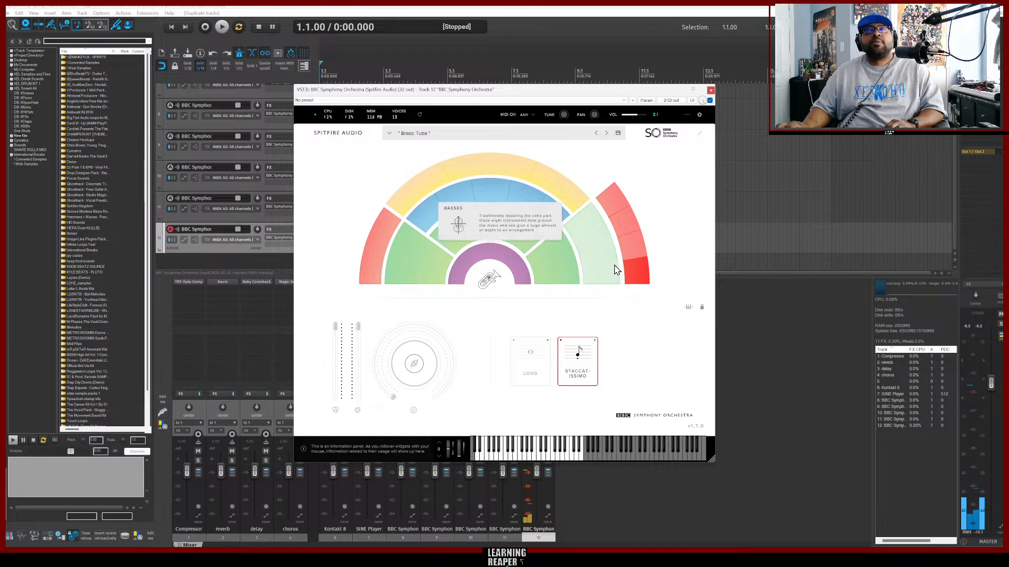
Switch the tuba articulation to Long and audition a couple of notes.
left_click(530, 362)
left_click(514, 459)
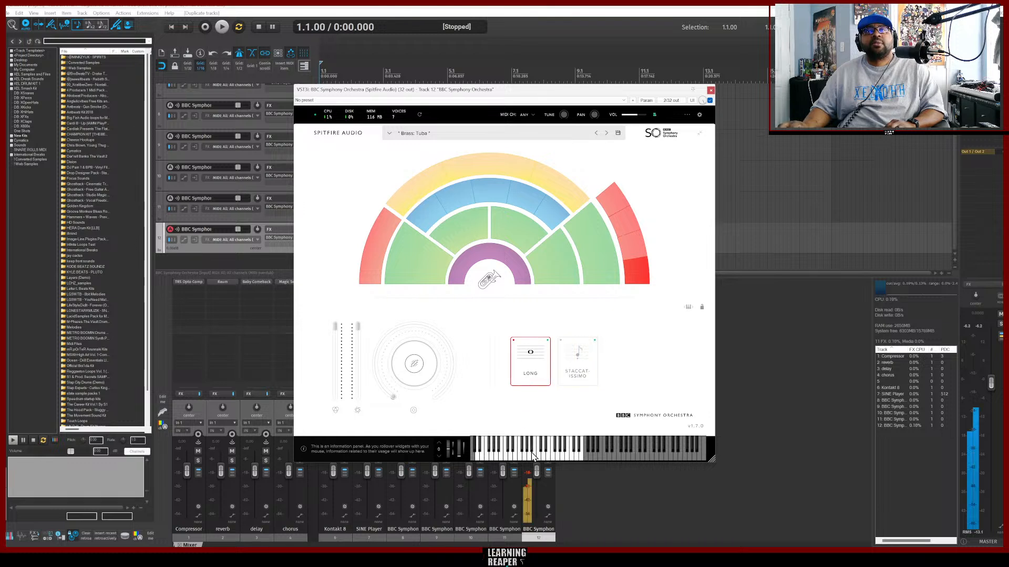
left_click(528, 459)
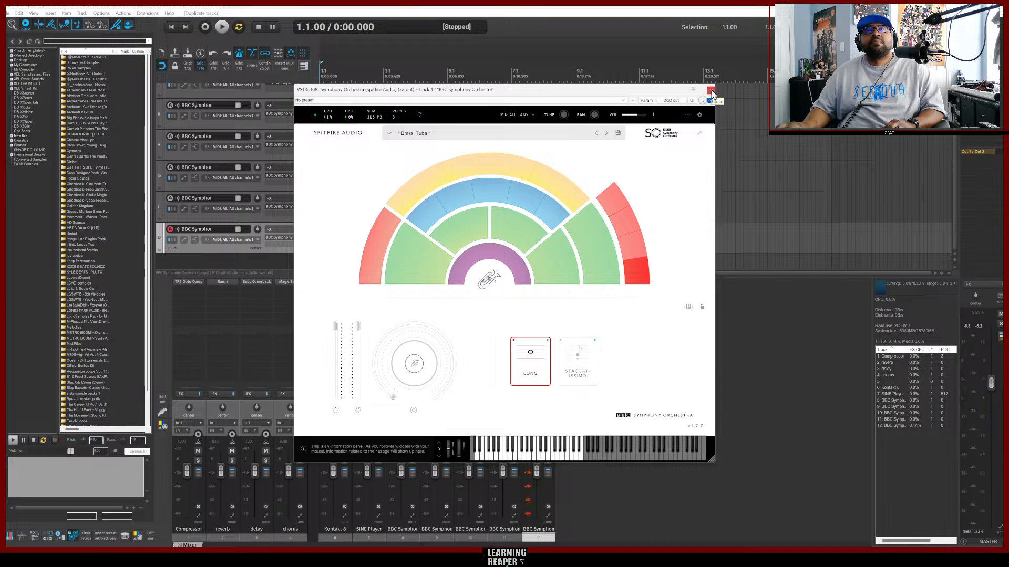
Switch the copied BBC instrument to Brass: Bass Trombones a2 and audition a note.
mouse_move(632, 266)
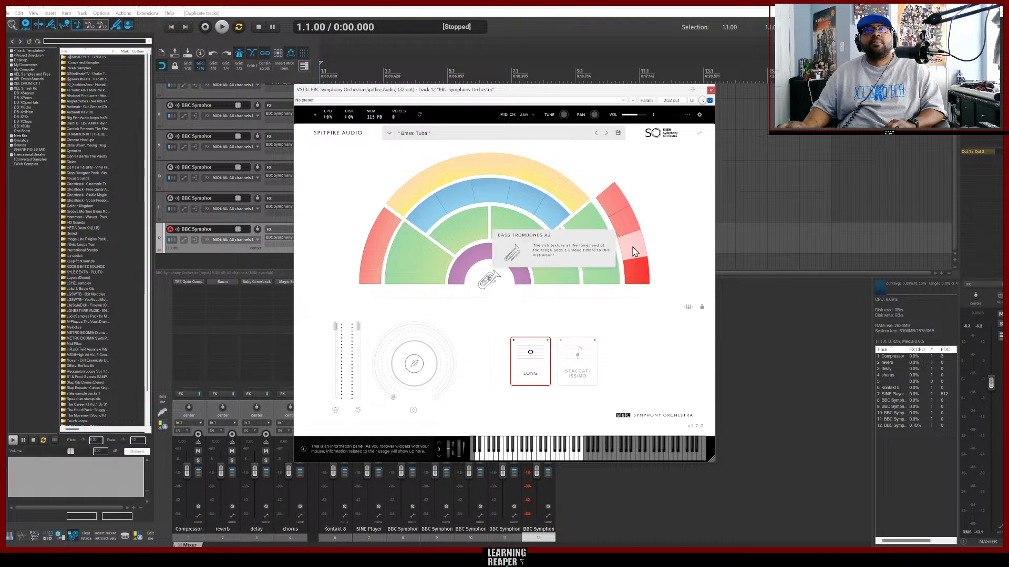
left_click(633, 252)
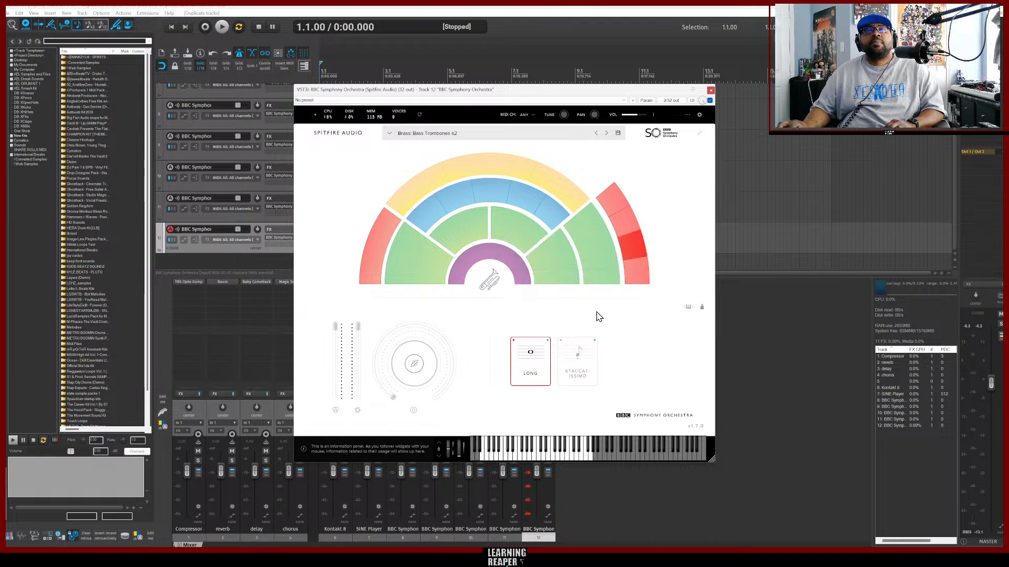
left_click(533, 456)
Set the bass trombone articulation to Staccatissimo, audition several notes, and close the plugin window.
left_click(578, 357)
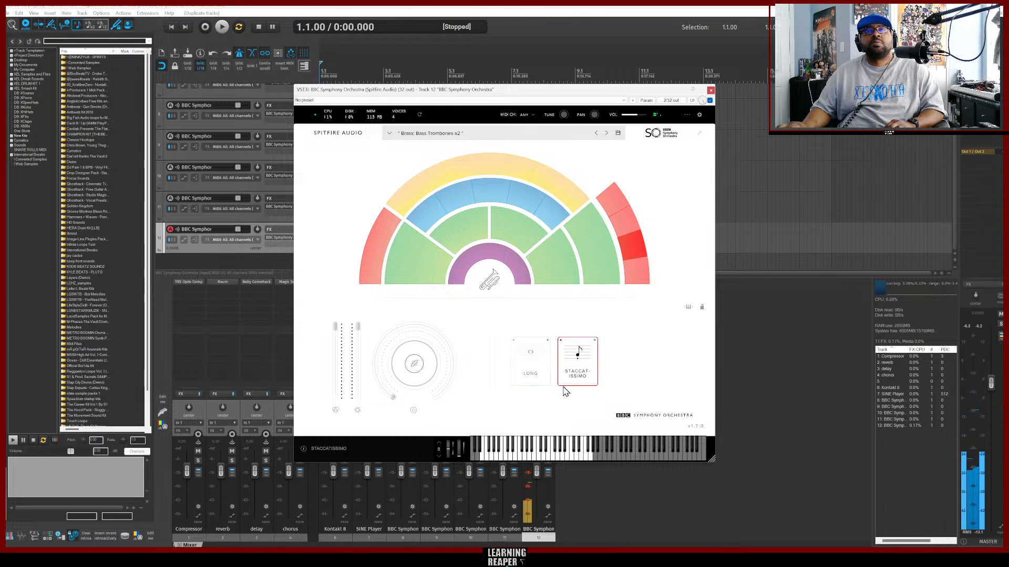
left_click(537, 457)
left_click(529, 457)
left_click(518, 456)
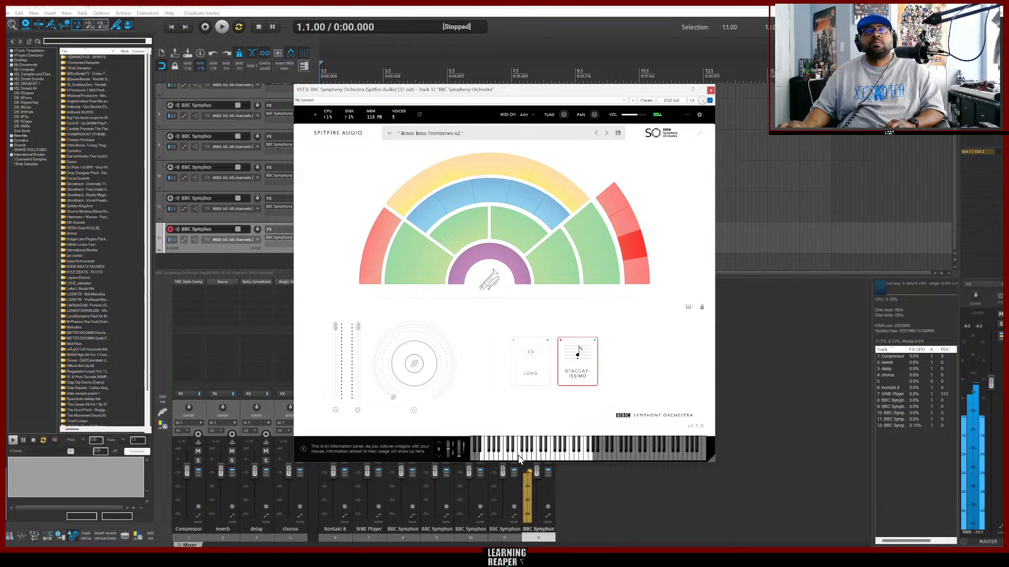
left_click(498, 459)
left_click(523, 459)
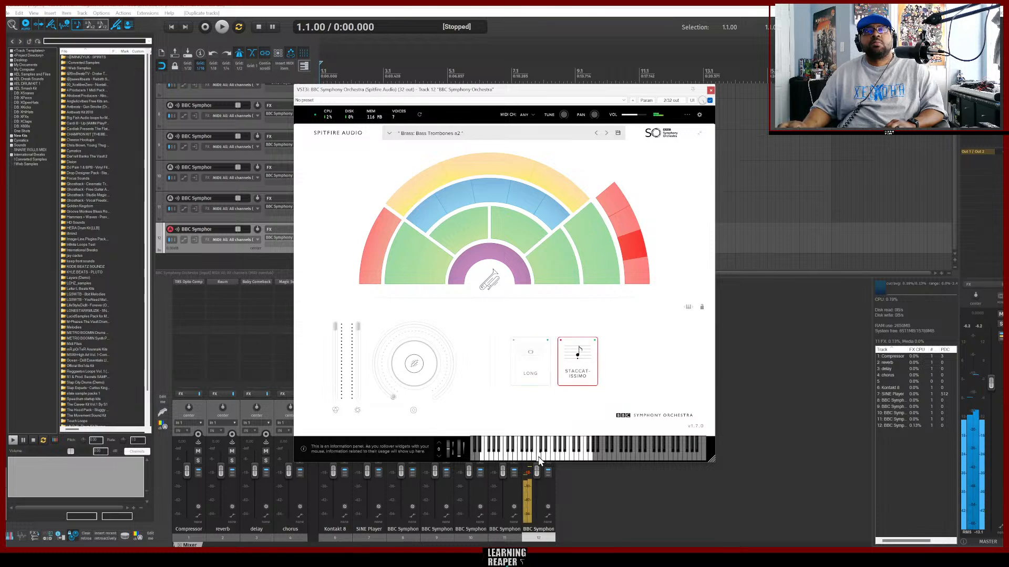
left_click(551, 458)
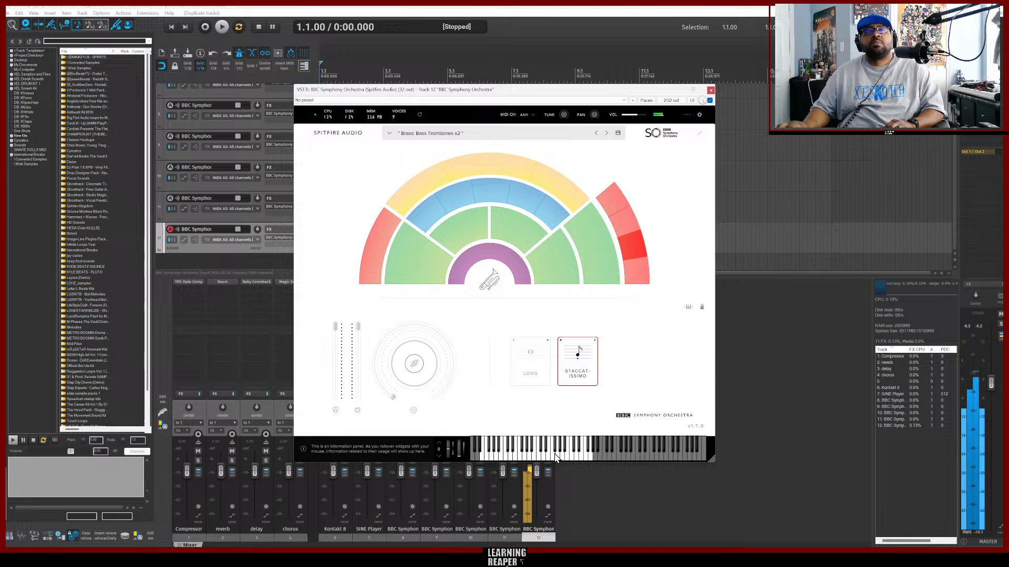
left_click(710, 89)
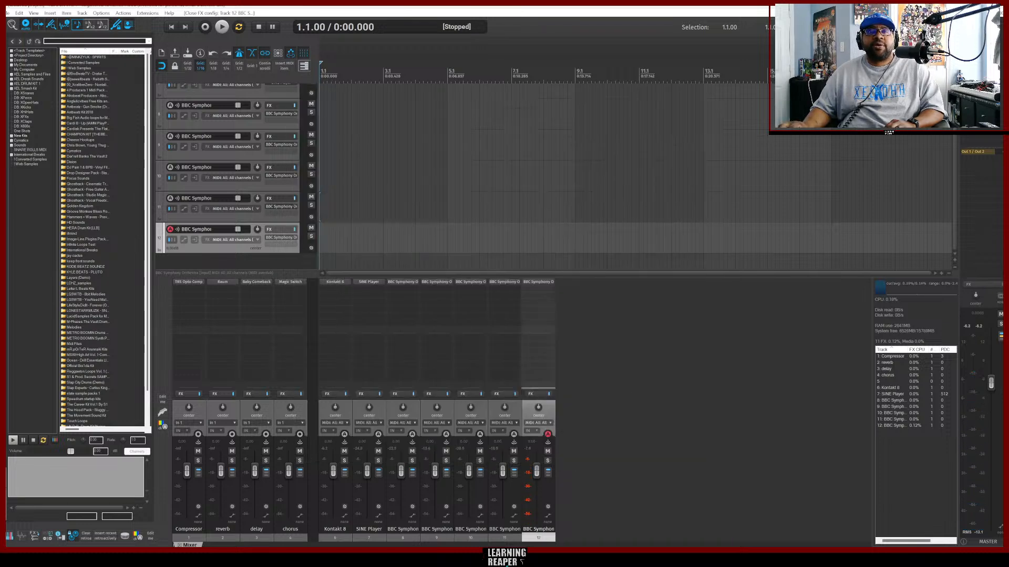
Switch to the browser, play and pause the Tipsy McStogger reference, and go back to REAPER.
left_click(470, 558)
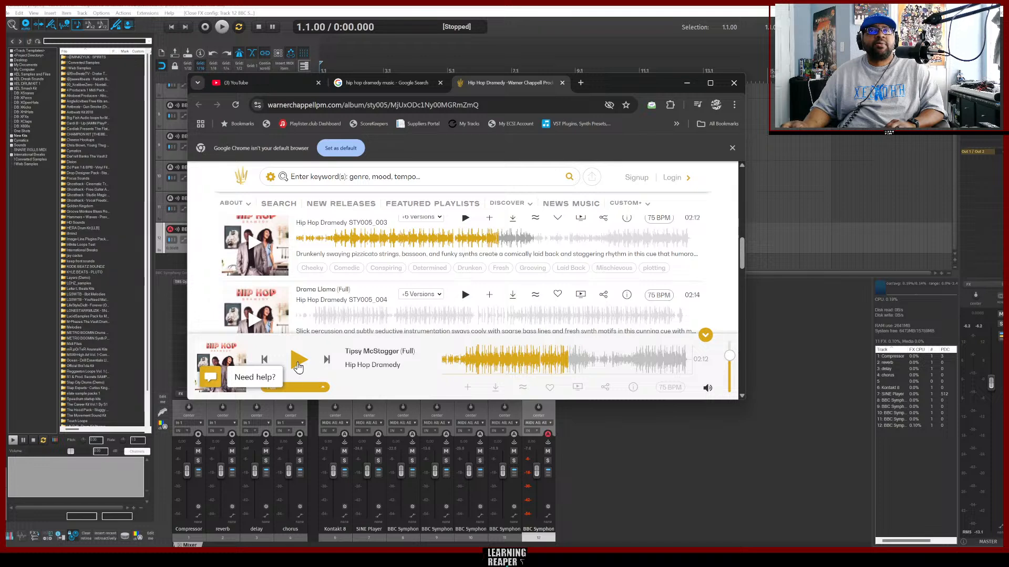
left_click(298, 362)
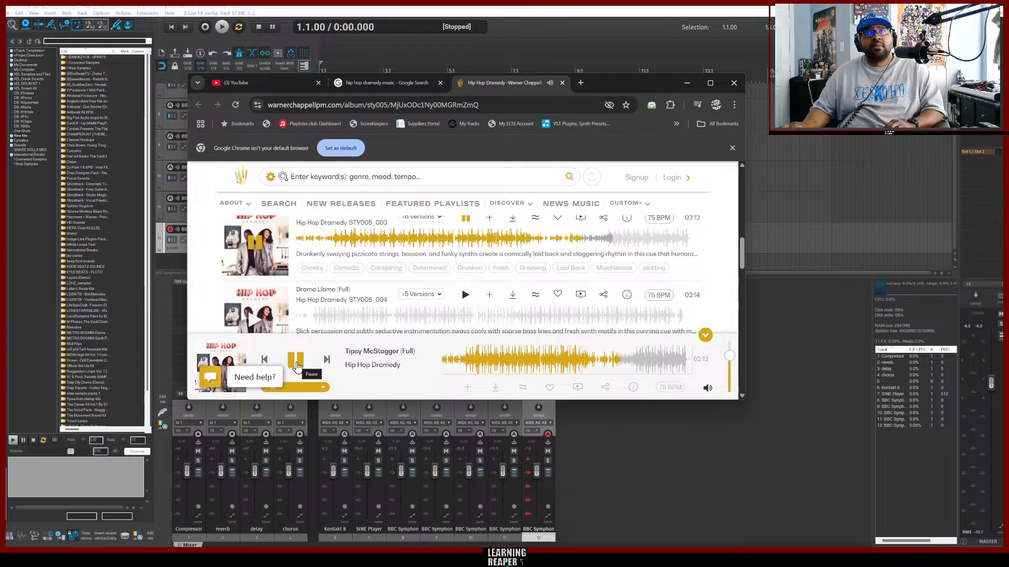
left_click(296, 362)
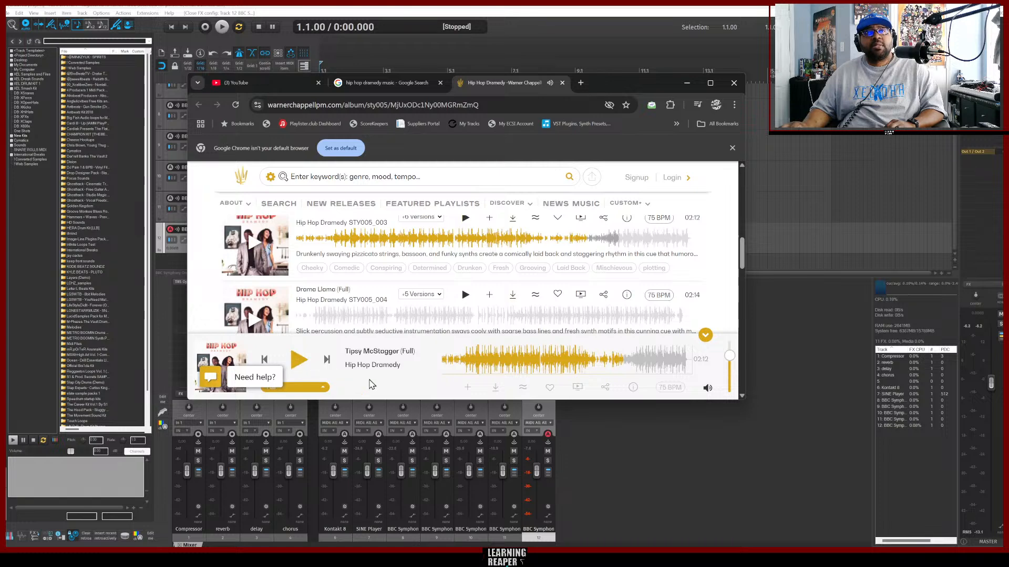
left_click(660, 449)
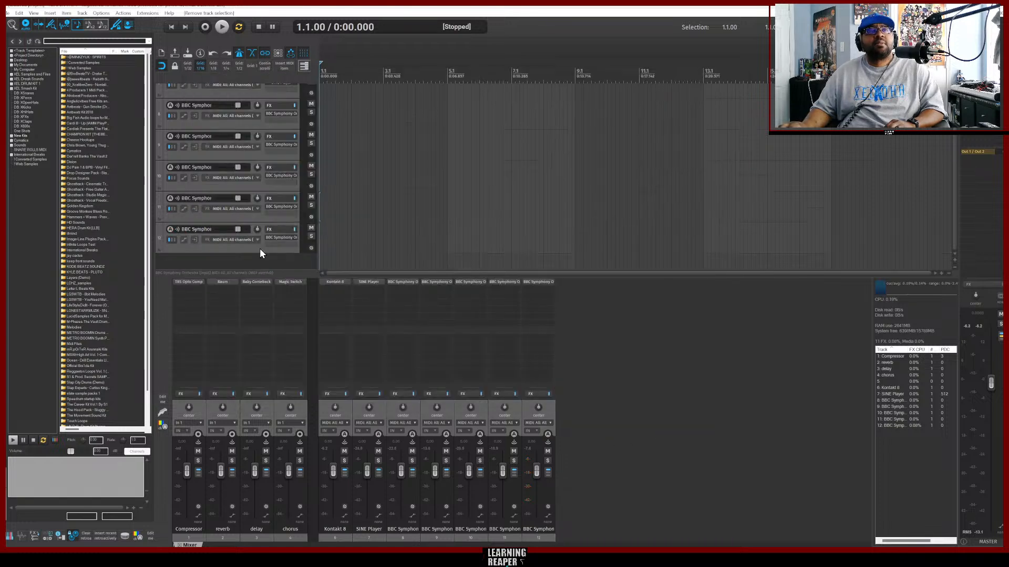
Insert a new virtual instrument track with Surge XT from the XEL 2024 folder, declining the extra output routing.
right_click(235, 263)
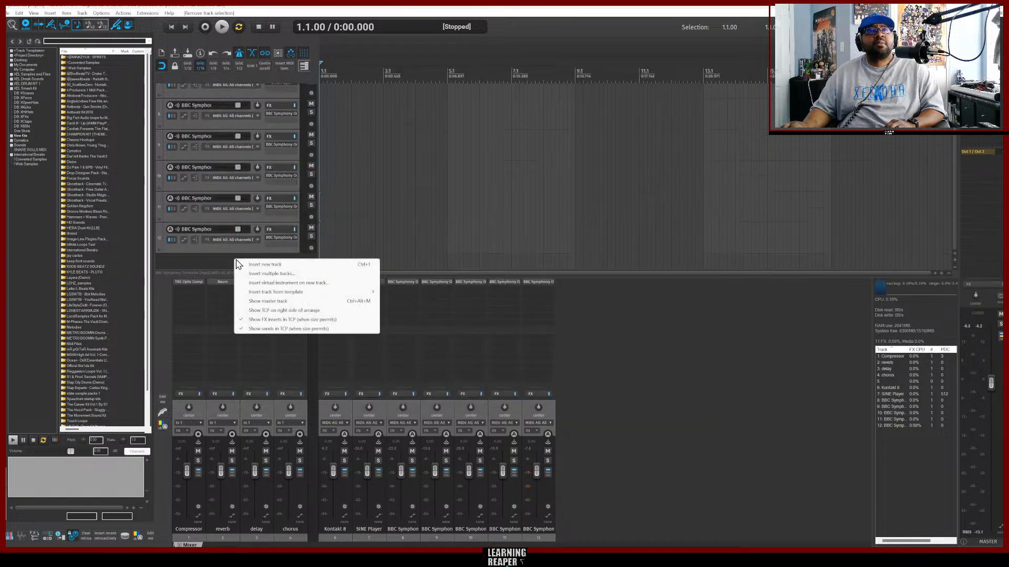
left_click(304, 284)
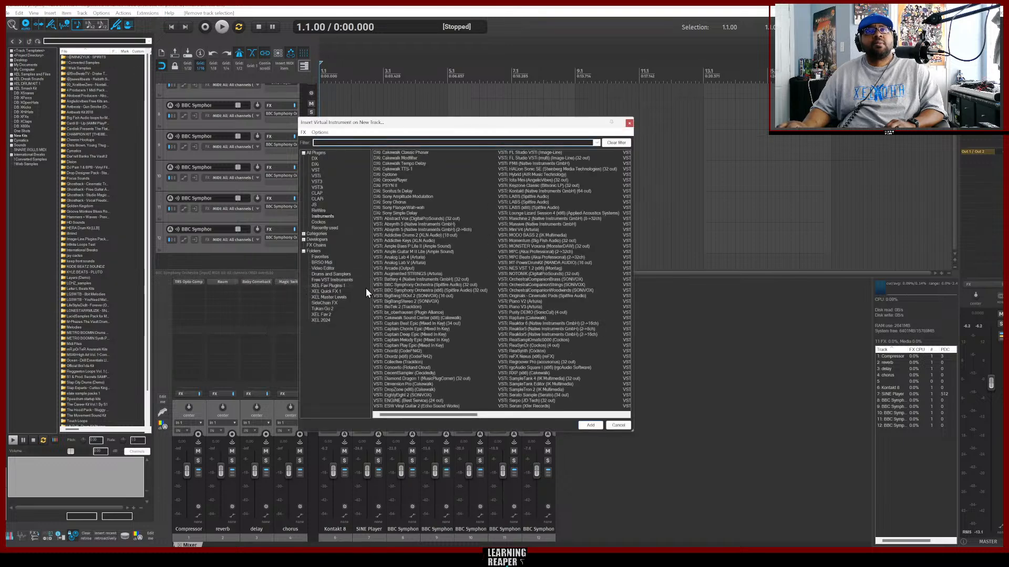
left_click(321, 321)
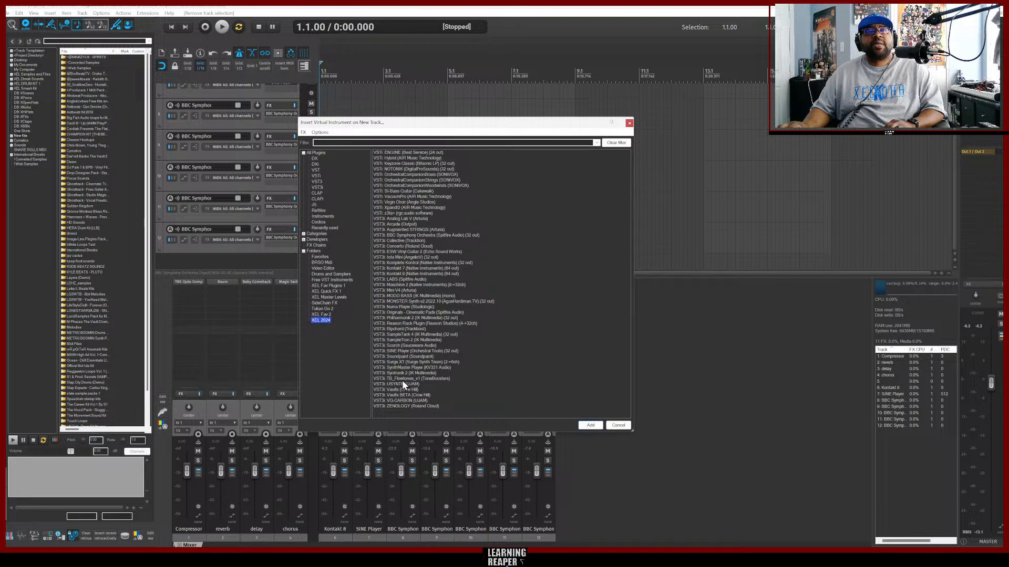
left_click(400, 362)
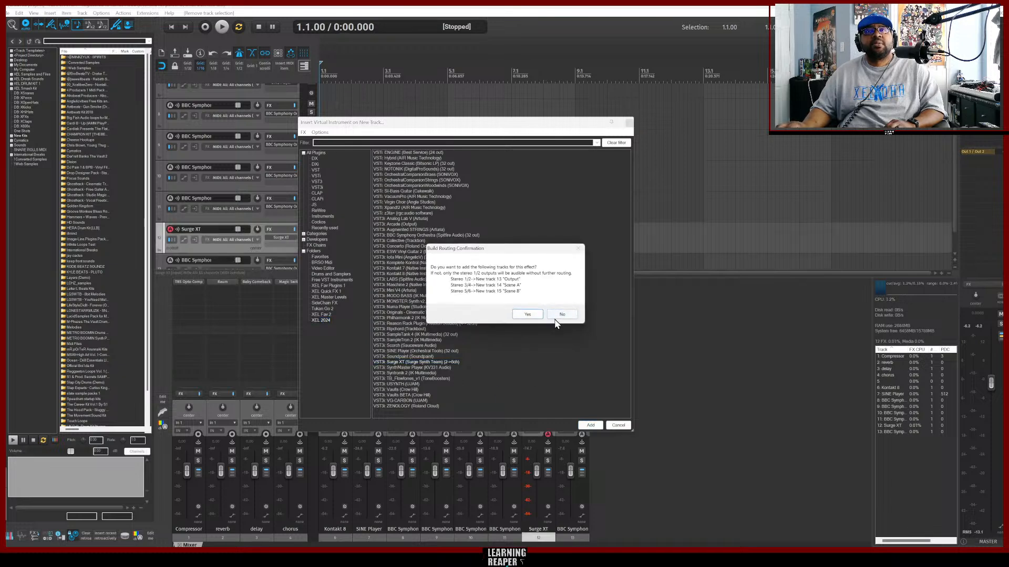
left_click(561, 313)
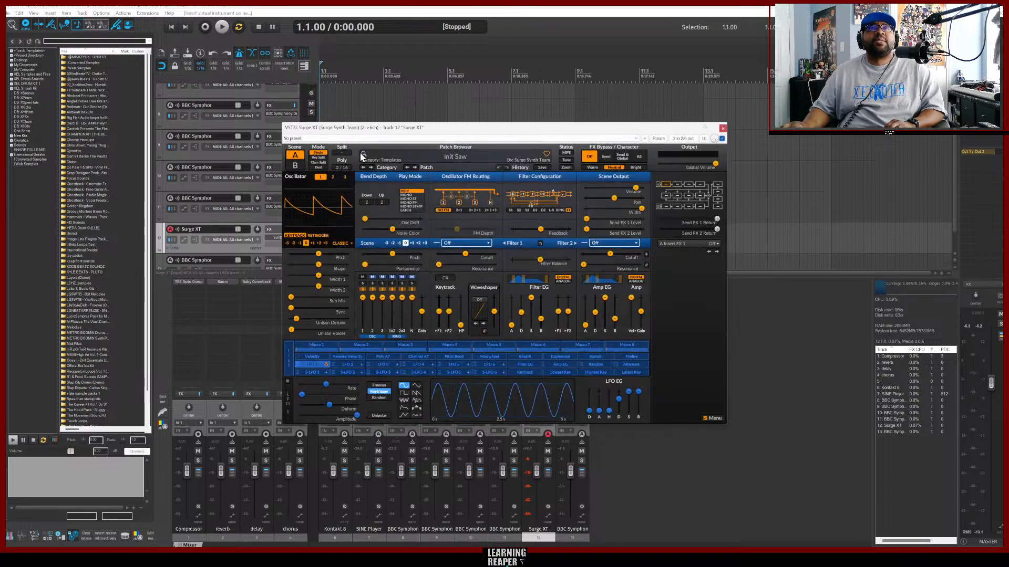
Load the Basses patch Deep End in Surge XT.
left_click(439, 152)
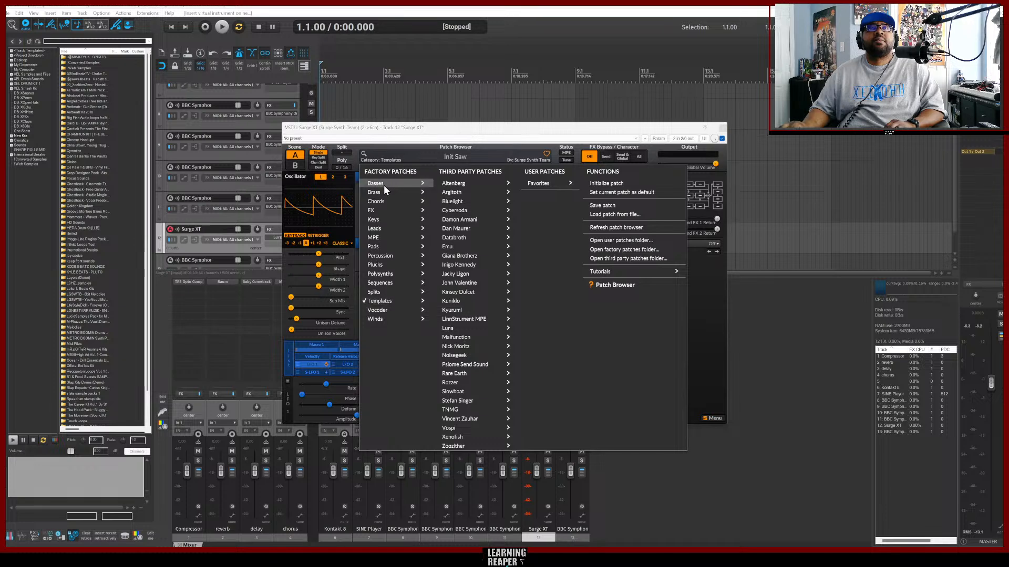
mouse_move(374, 193)
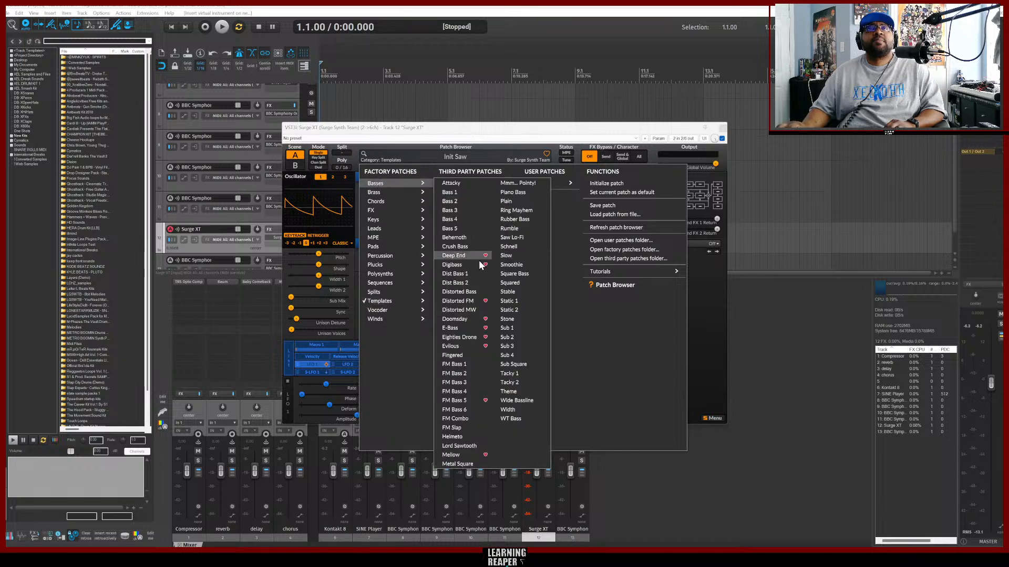
left_click(464, 255)
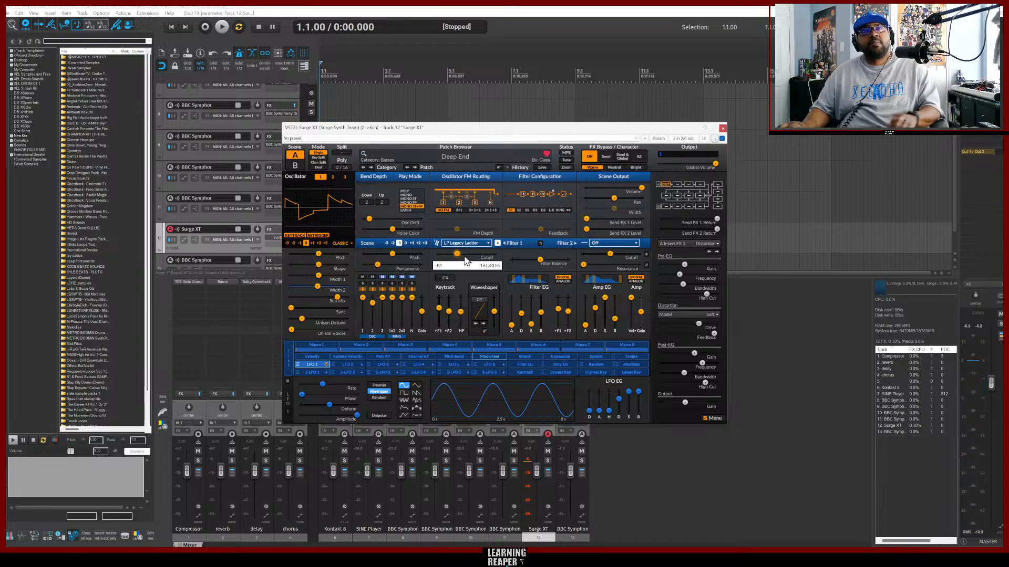
left_click(370, 166)
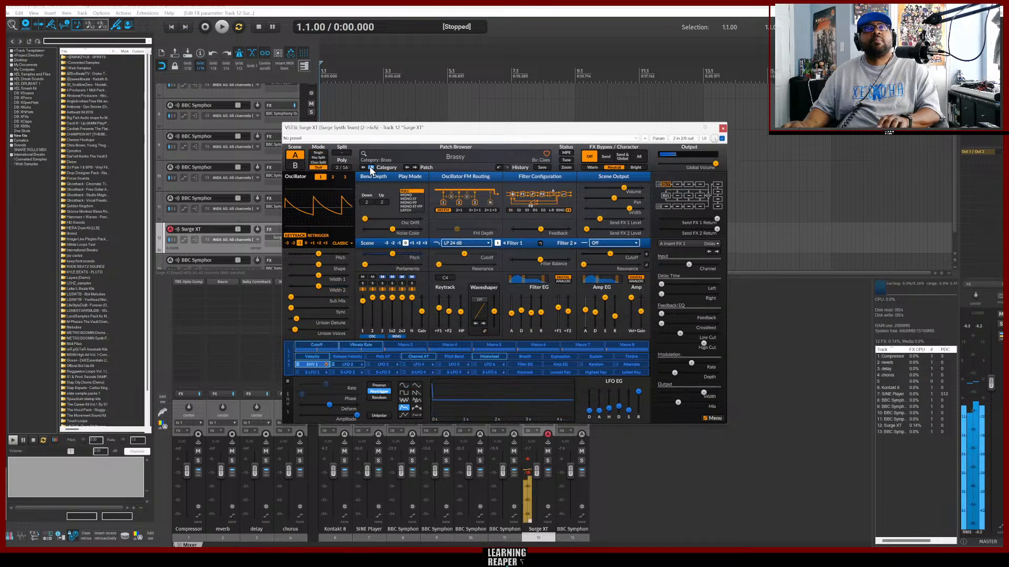
left_click(370, 166)
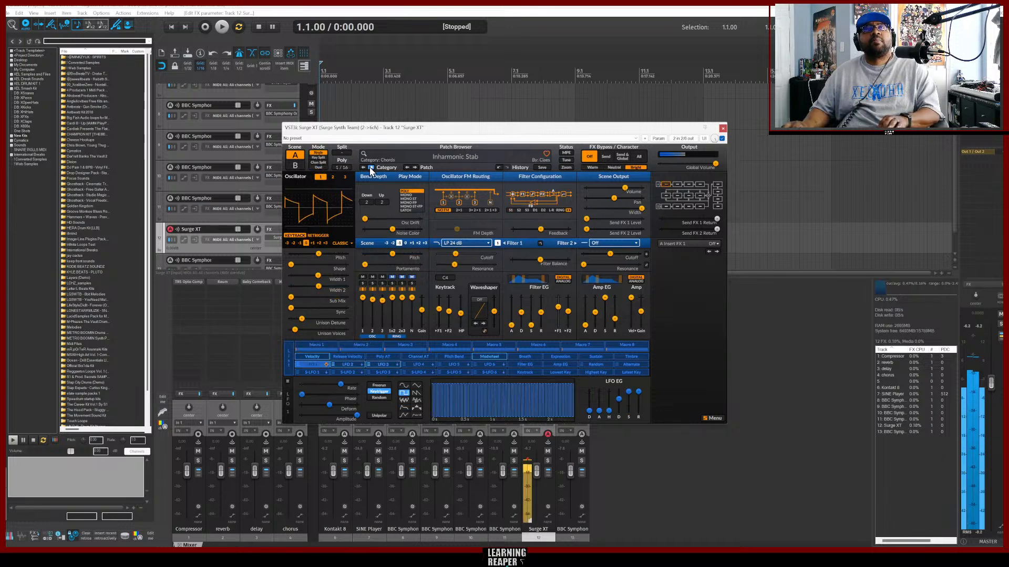
left_click(370, 167)
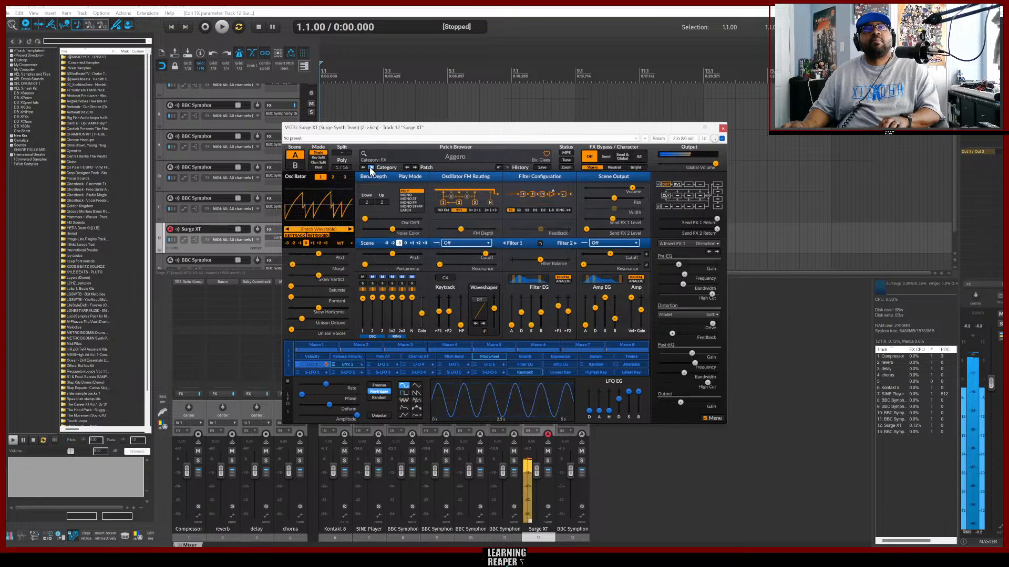
Reload the Deep End bass, step forward through the bass patches to Distorted MW, and close the synth window.
left_click(448, 154)
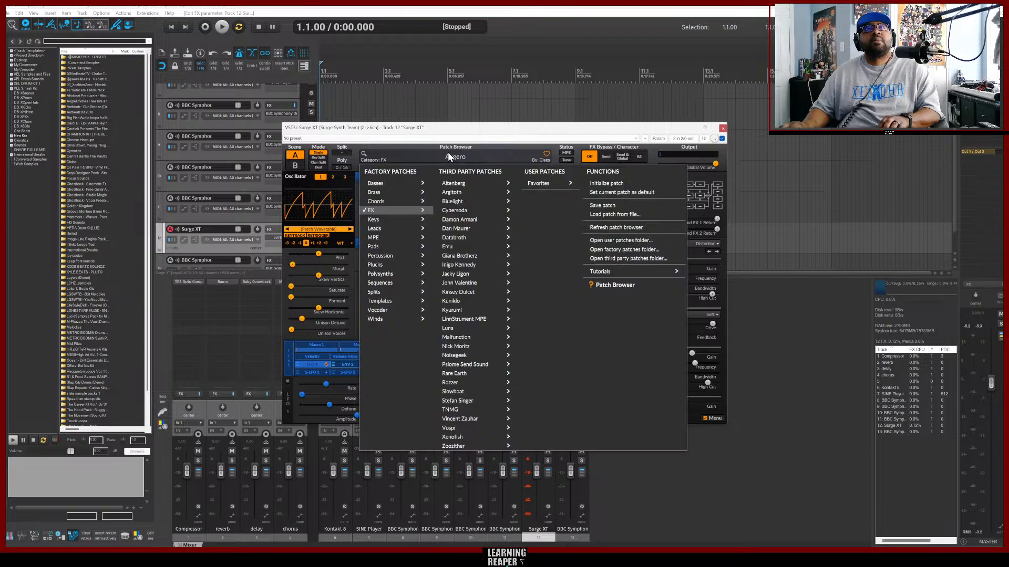
mouse_move(380, 184)
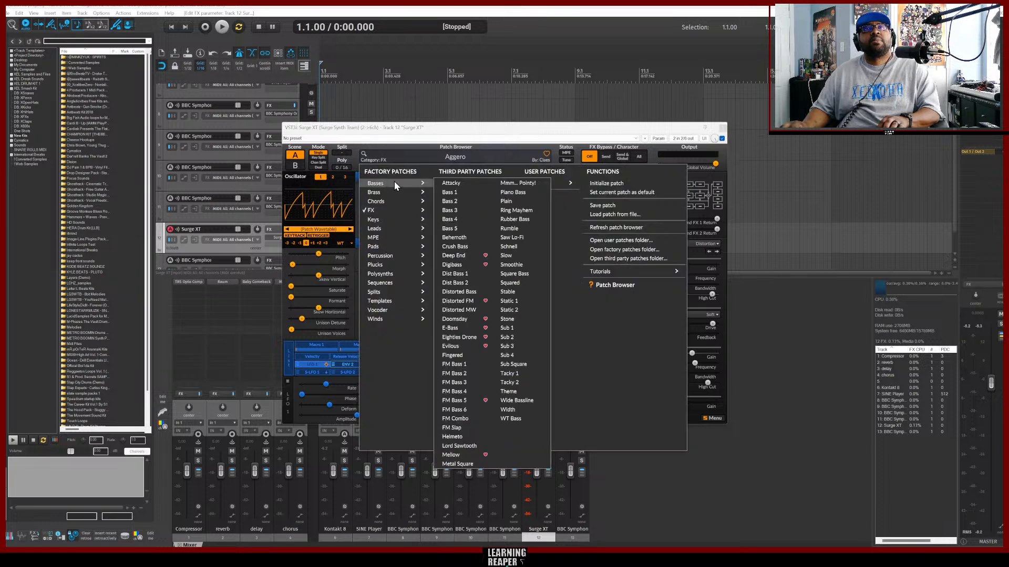
left_click(462, 255)
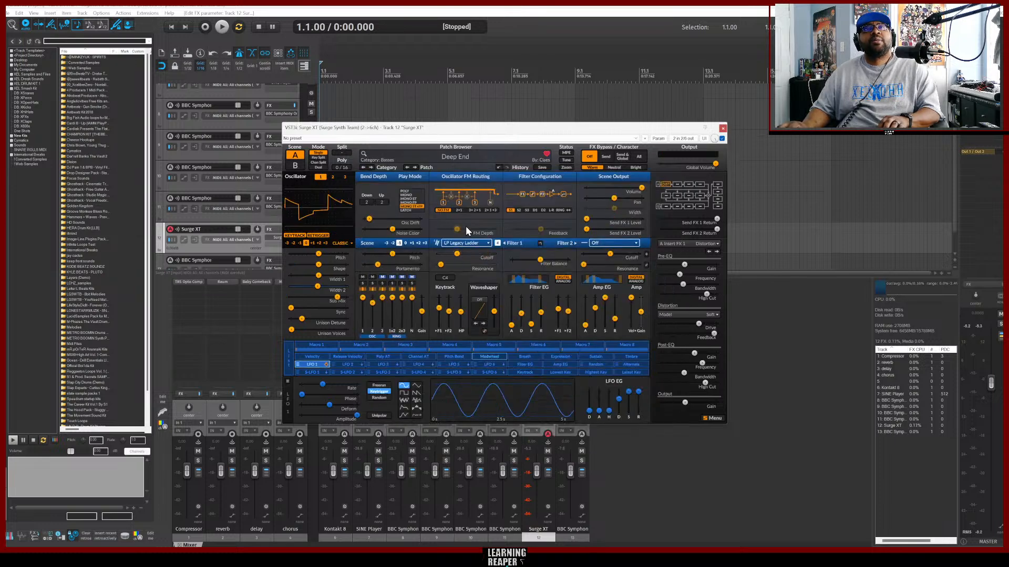
left_click(415, 168)
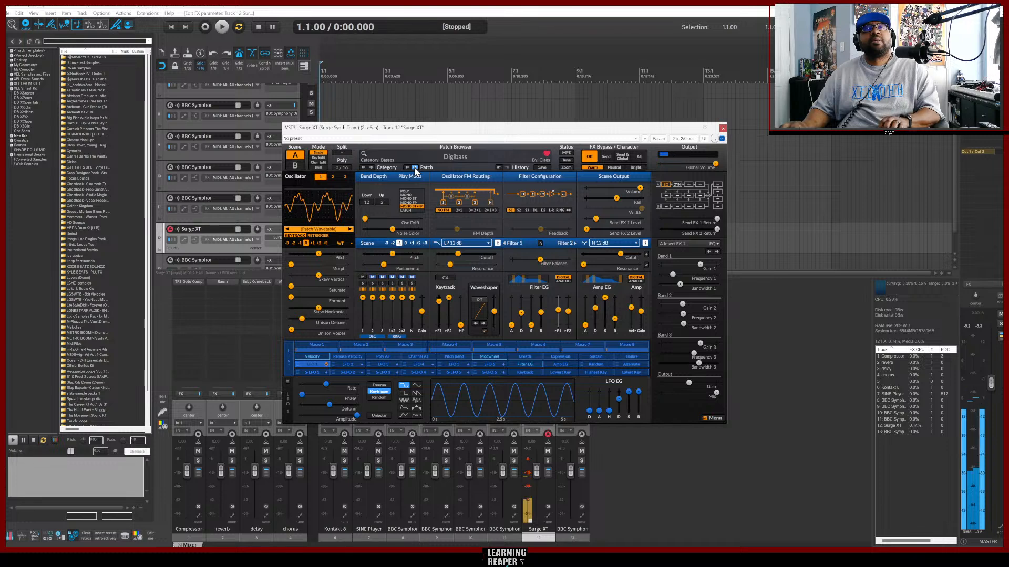
left_click(415, 168)
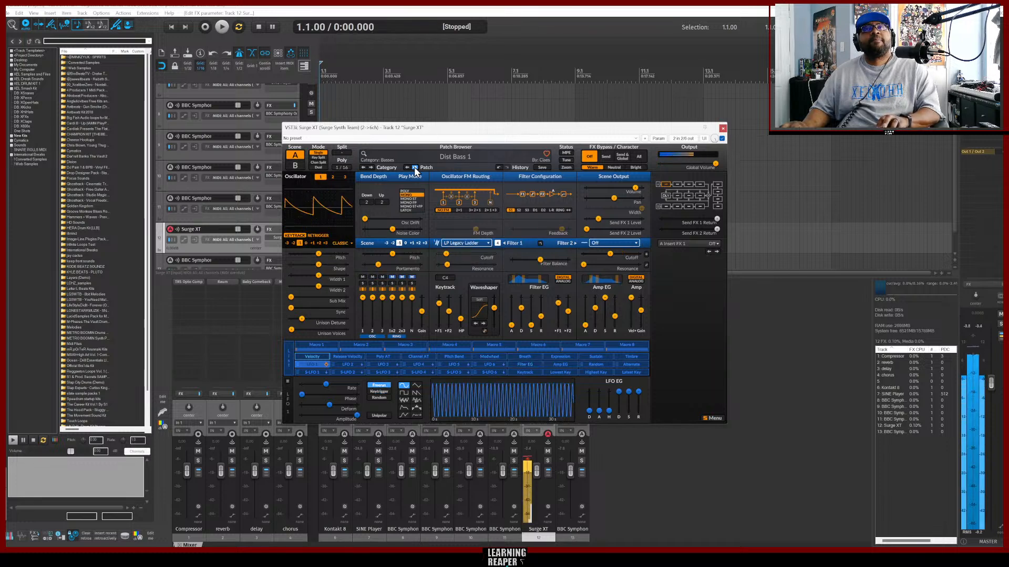
left_click(415, 167)
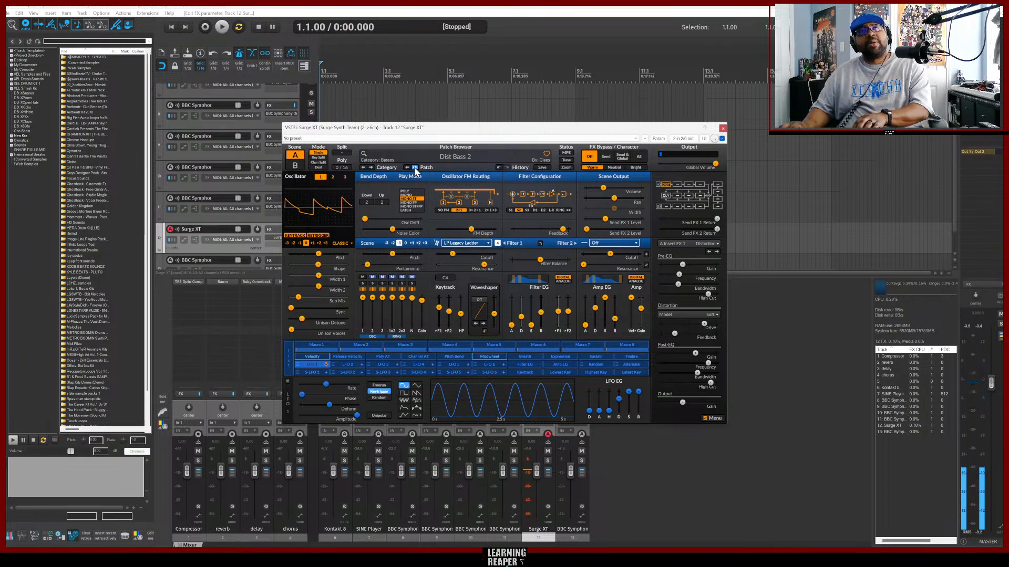
left_click(415, 168)
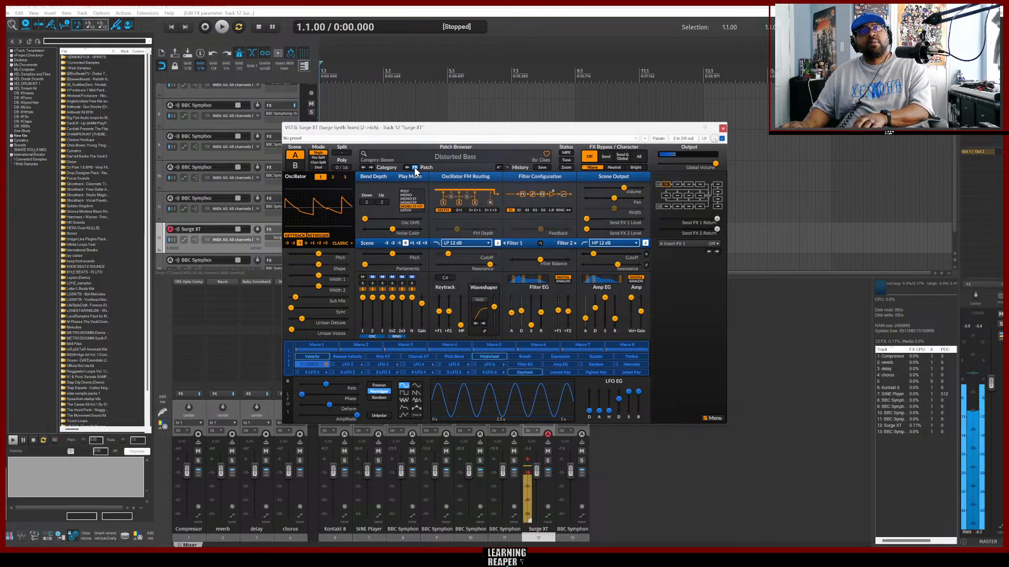
left_click(415, 167)
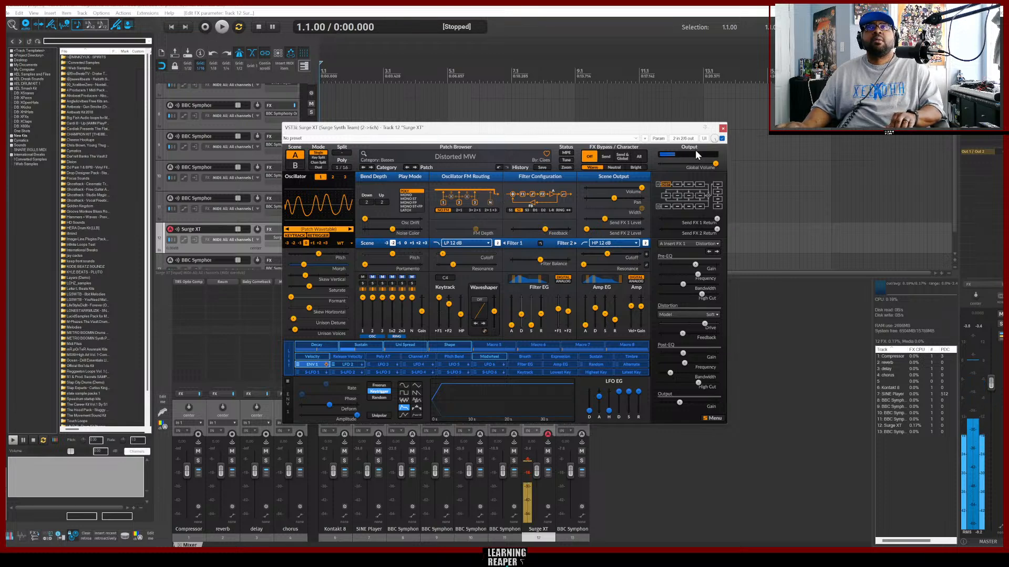
left_click(722, 127)
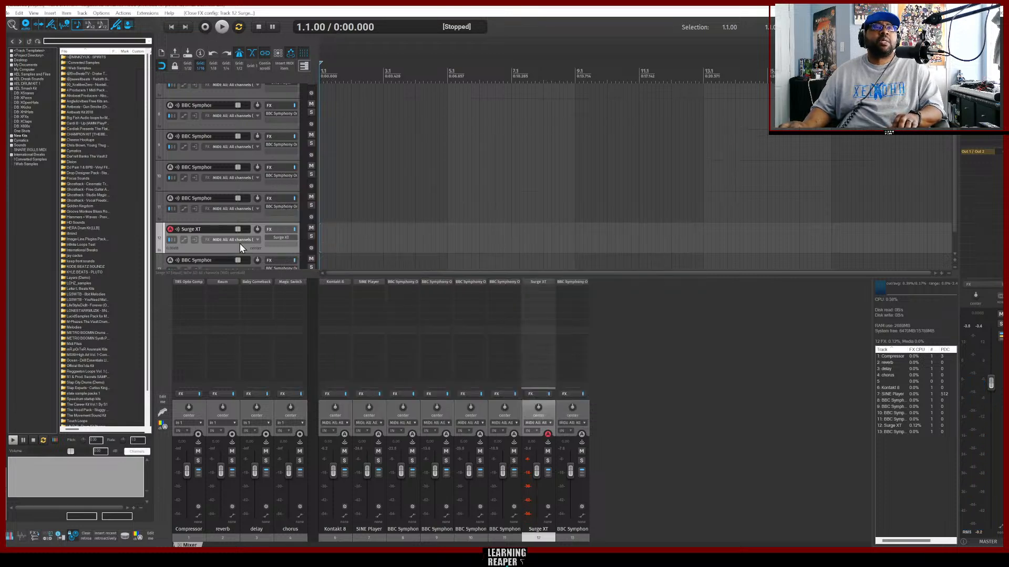
Move the Surge XT track to the bottom of the track list.
left_click_drag(225, 249, 221, 269)
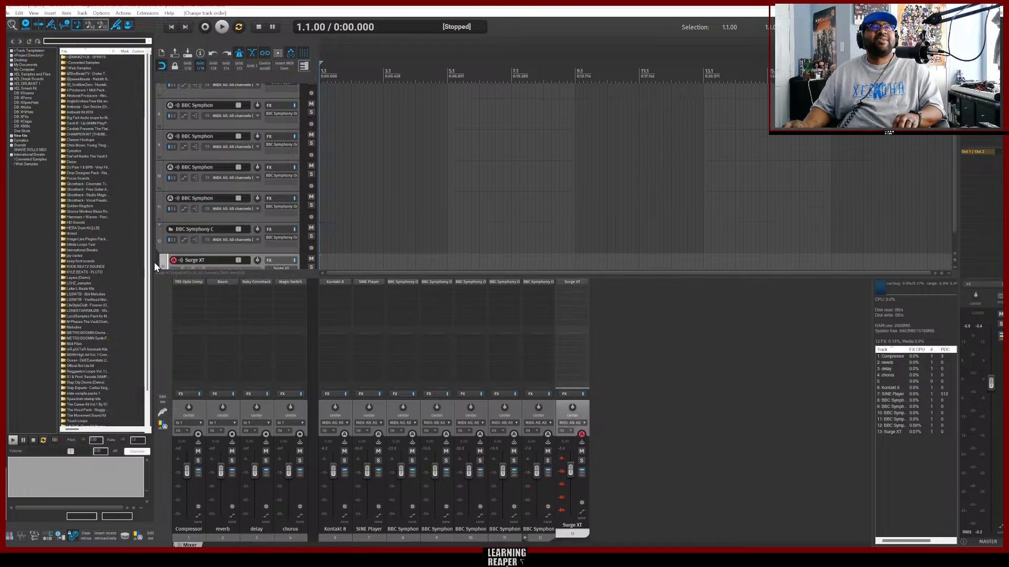
scroll(226, 242, "down", 1)
left_click_drag(188, 250, 175, 258)
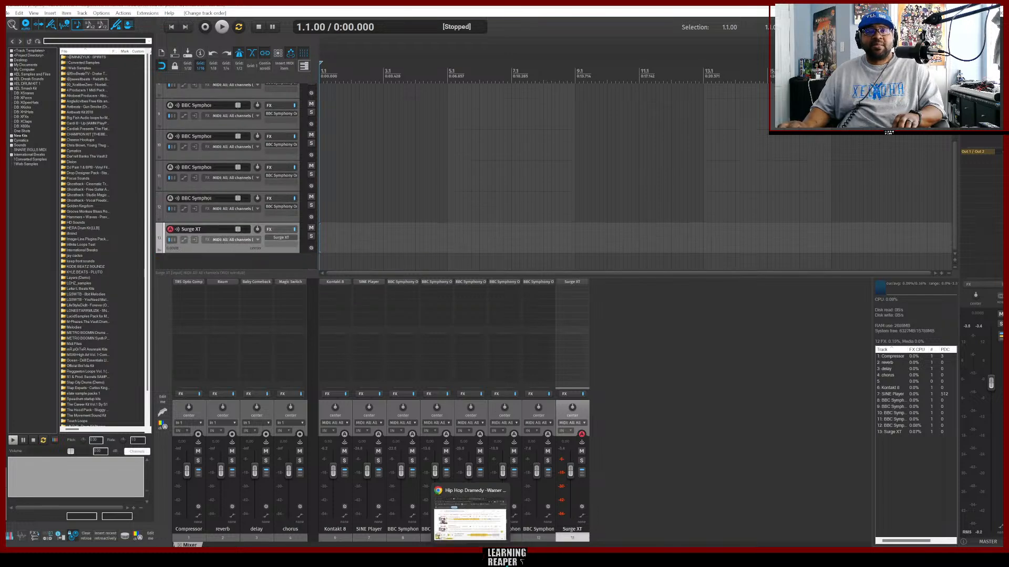
Switch to the browser and play, then pause, the Tipsy McStogger reference track.
left_click(471, 556)
left_click(294, 363)
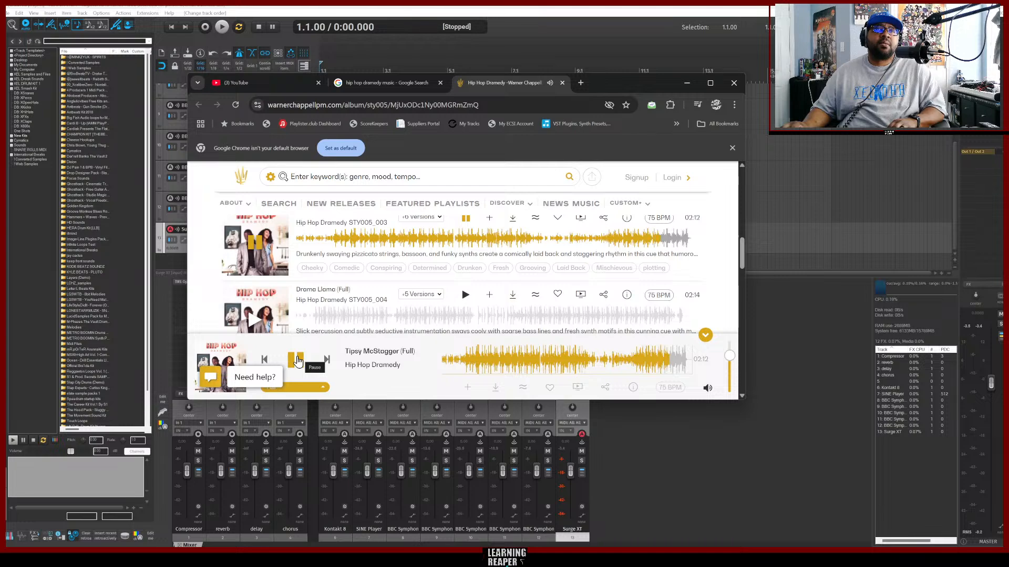
left_click(298, 361)
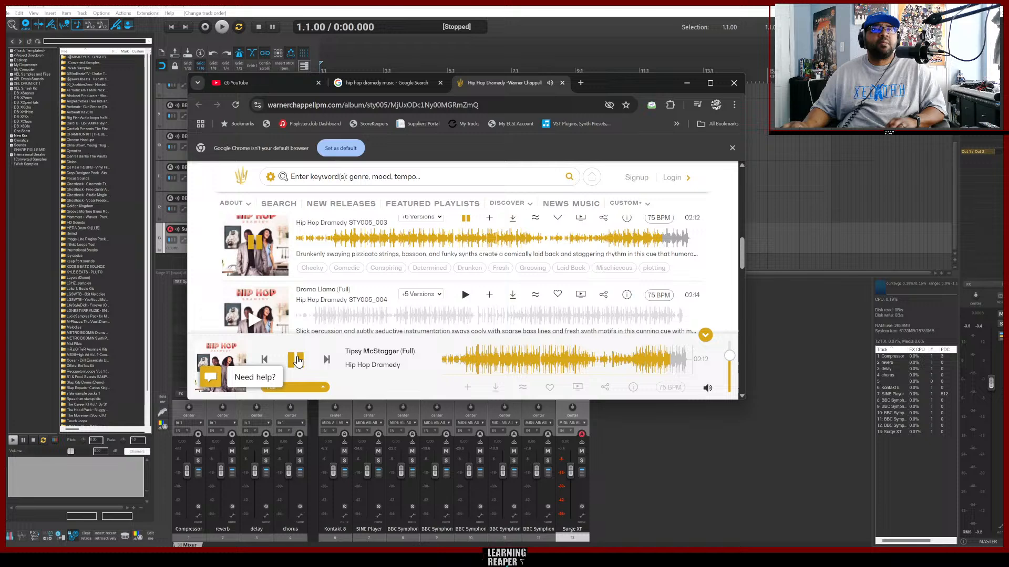
Insert a new virtual instrument track with Xpand!2 from the XEL 2024 plugin folder.
left_click(655, 429)
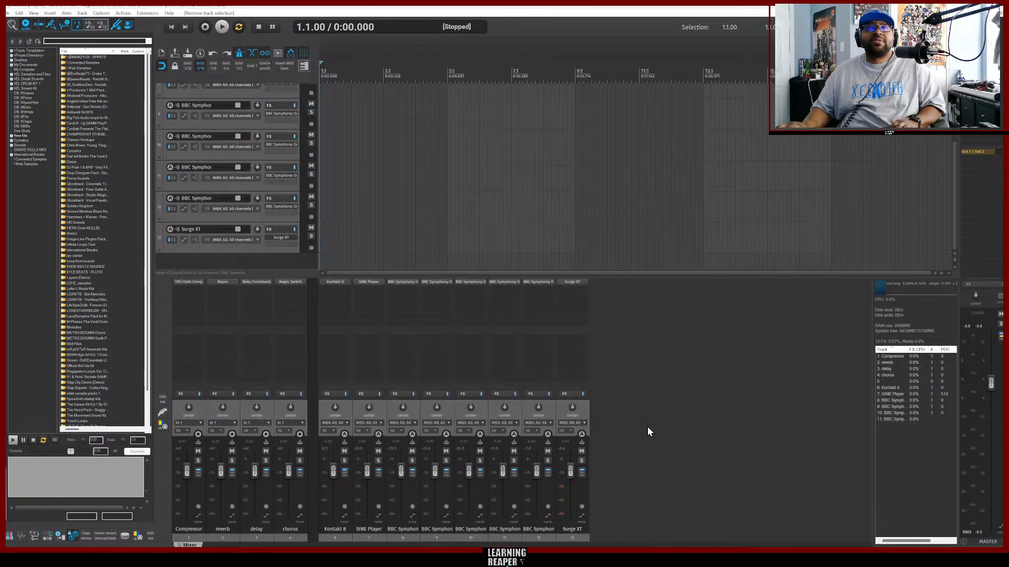
right_click(228, 261)
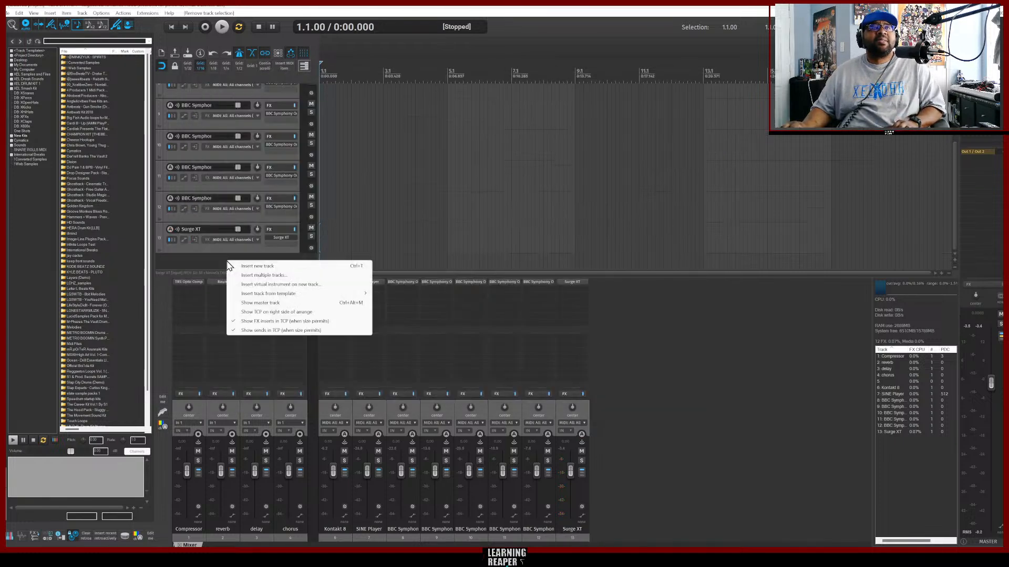
left_click(299, 285)
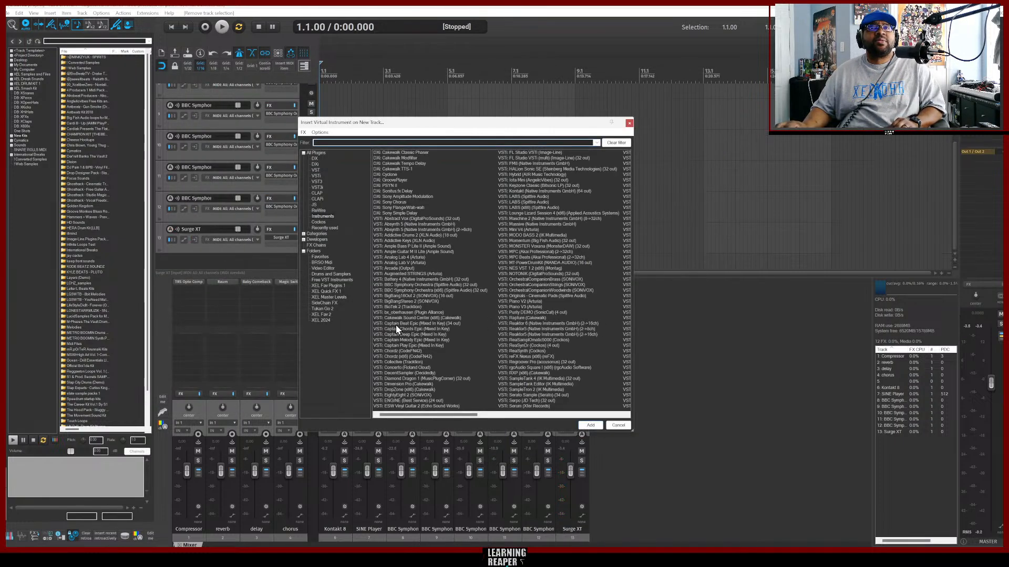
left_click(321, 320)
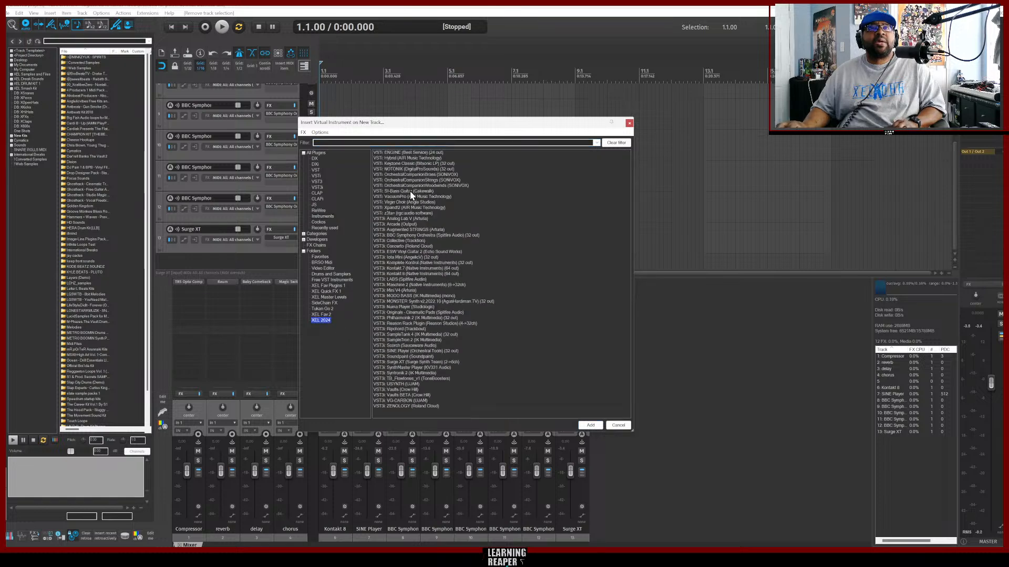
double_click(393, 206)
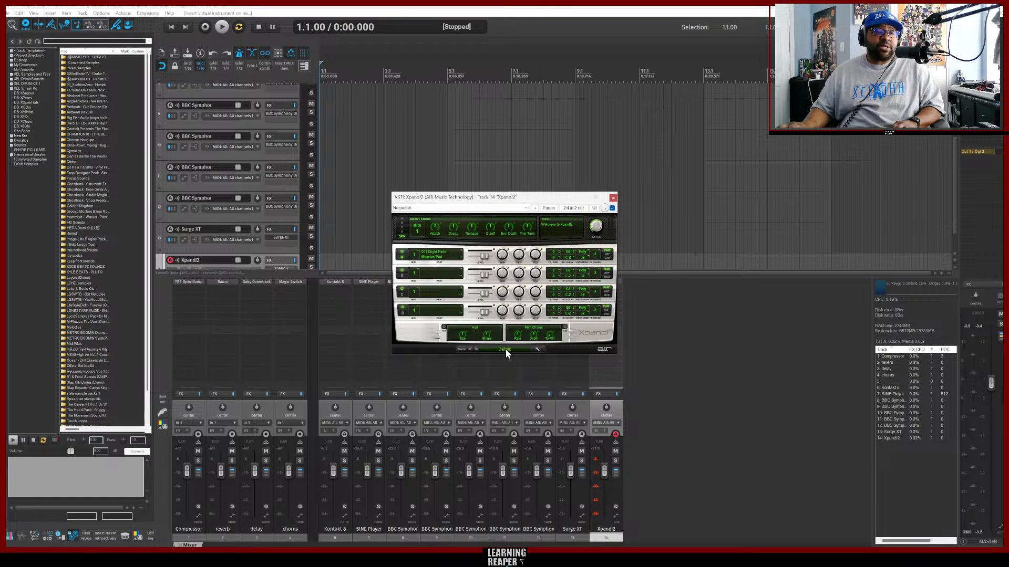
Load a harmonica preset in Xpand!2 from its preset menu.
left_click(501, 350)
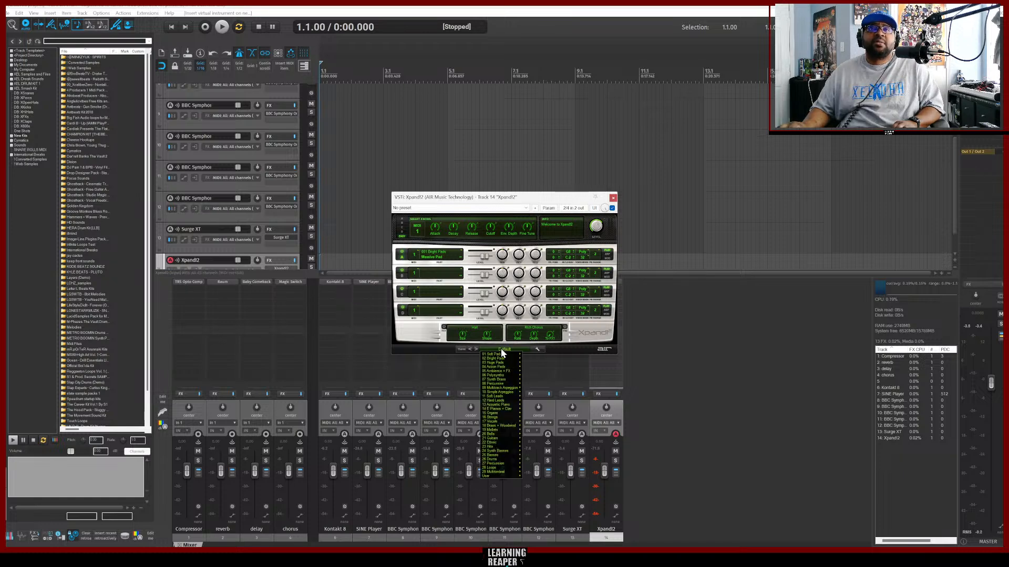
mouse_move(508, 433)
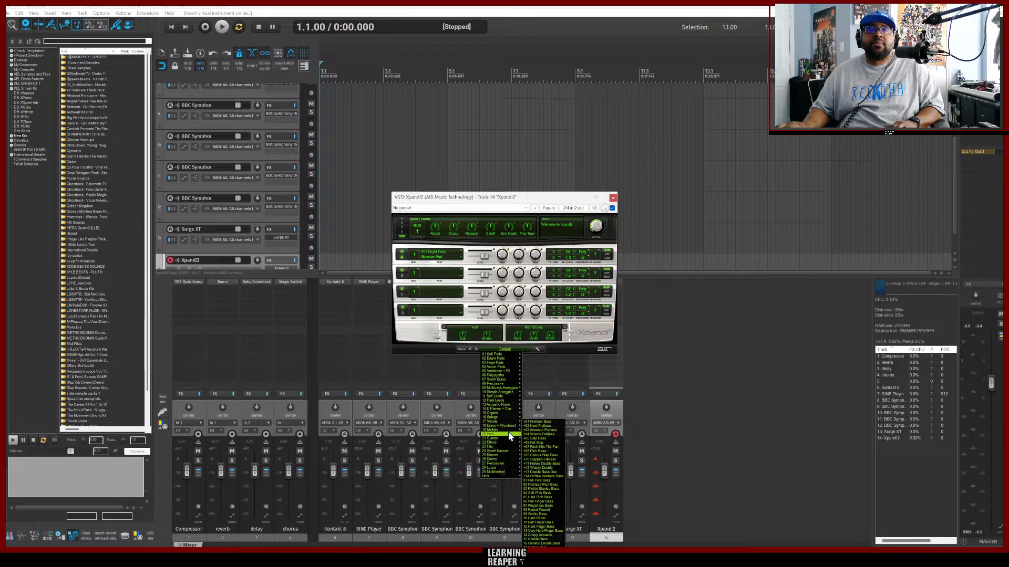
mouse_move(502, 467)
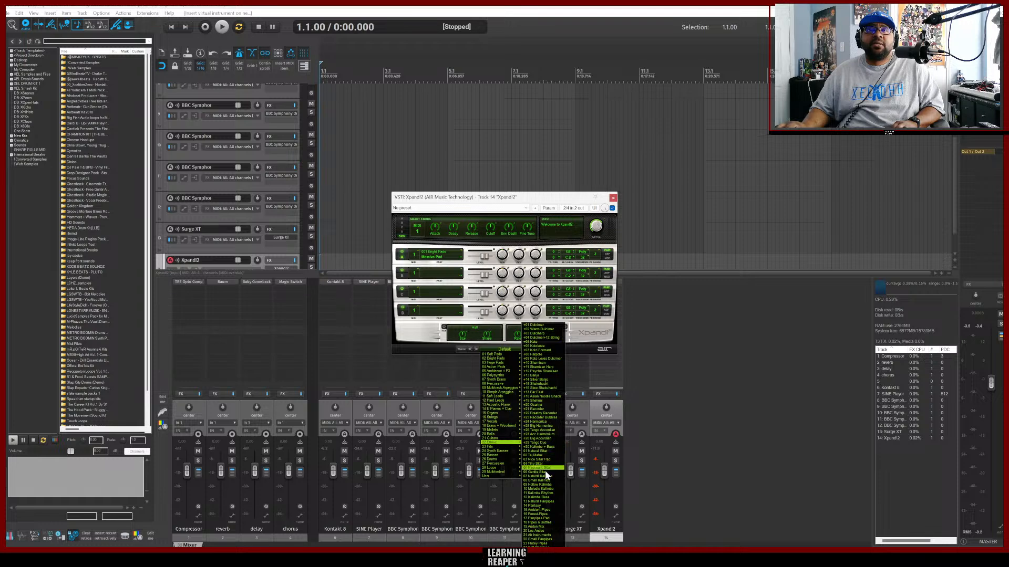
left_click(544, 426)
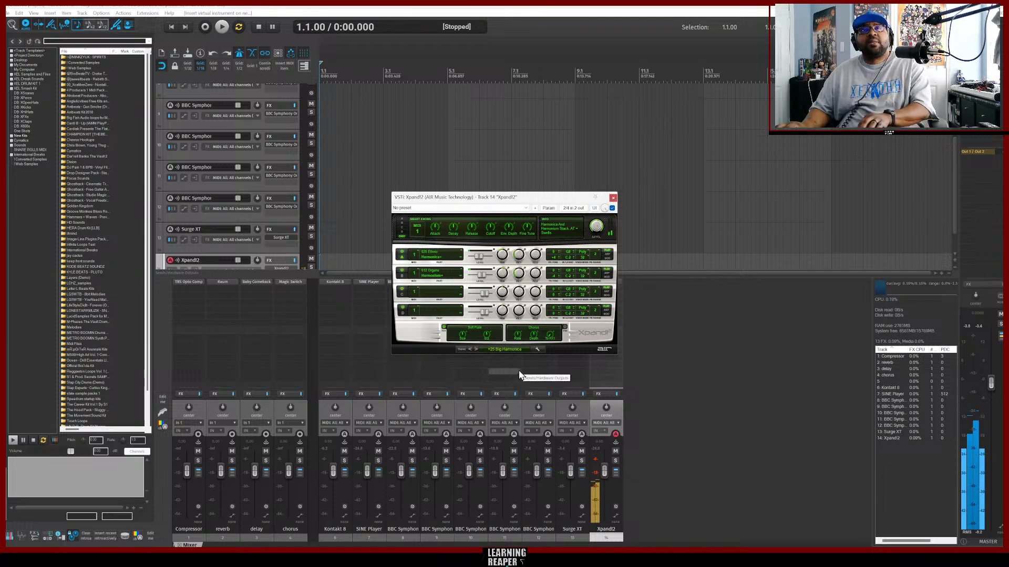
Step forward through Xpand!2's accordion, sitar, kalimba and panpipe presets, then close the synth window.
left_click(476, 350)
left_click(477, 350)
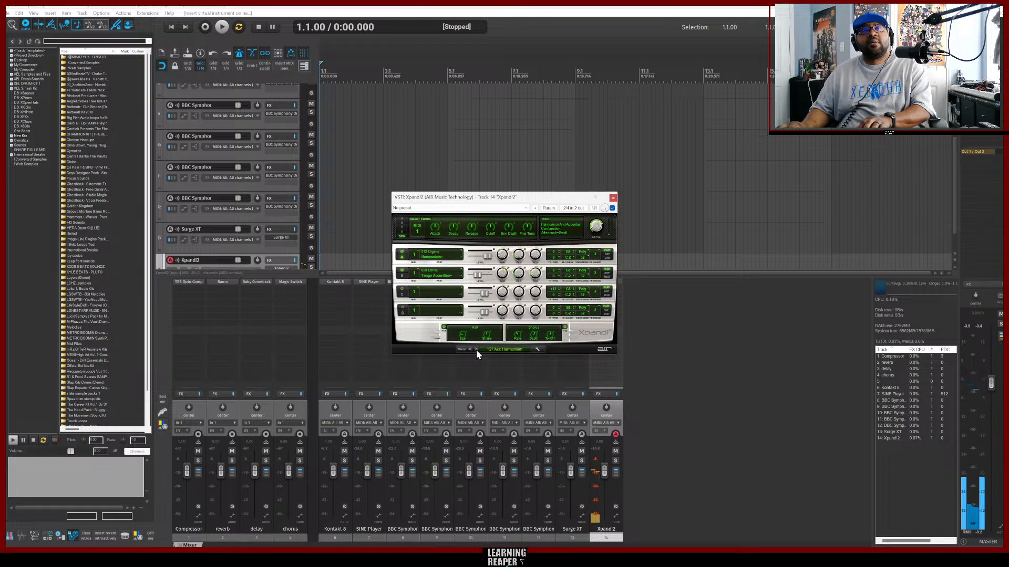
left_click(476, 350)
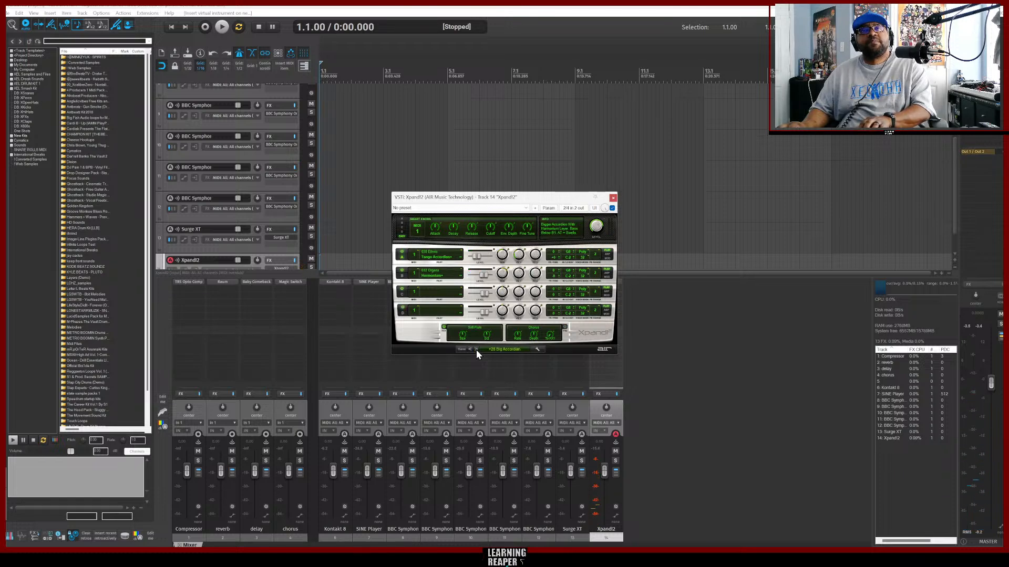
left_click(476, 350)
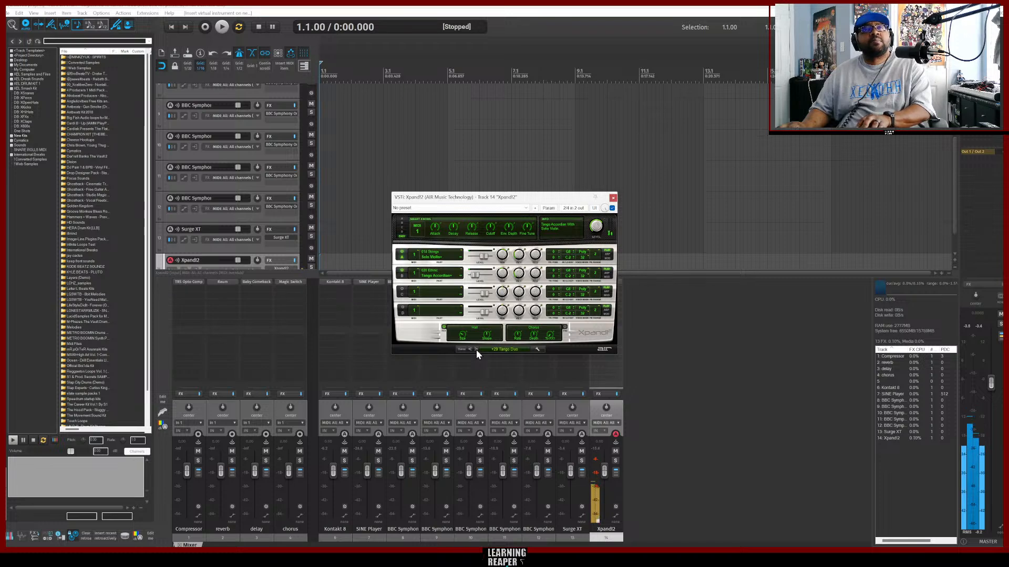
left_click(476, 351)
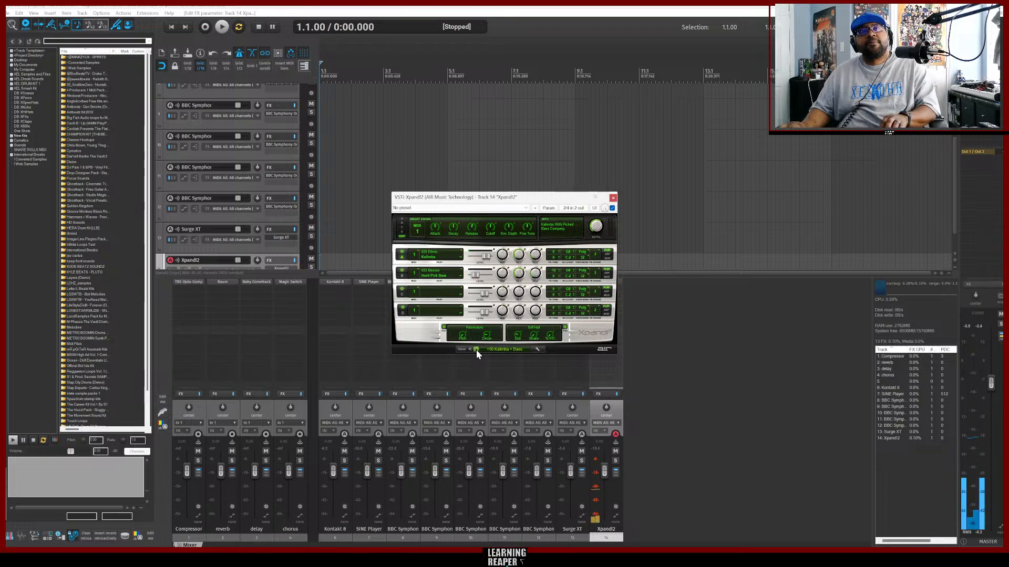
left_click(476, 349)
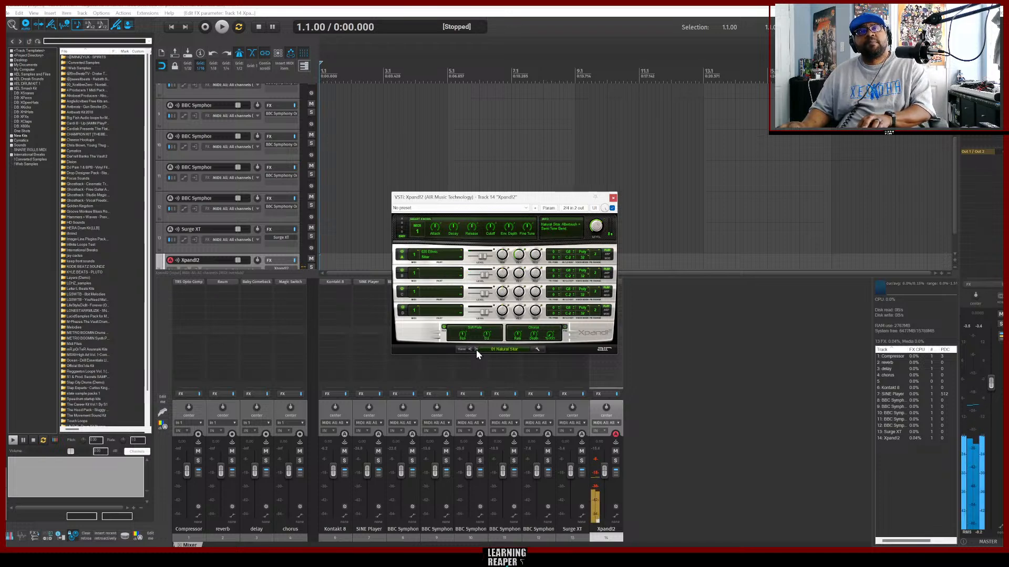
left_click(476, 349)
left_click(476, 349)
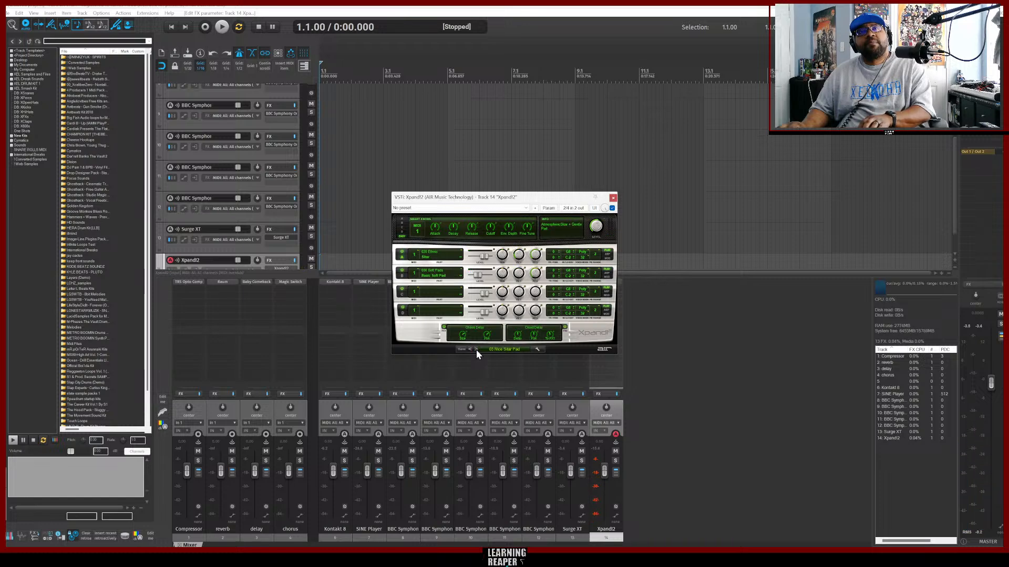
left_click(476, 349)
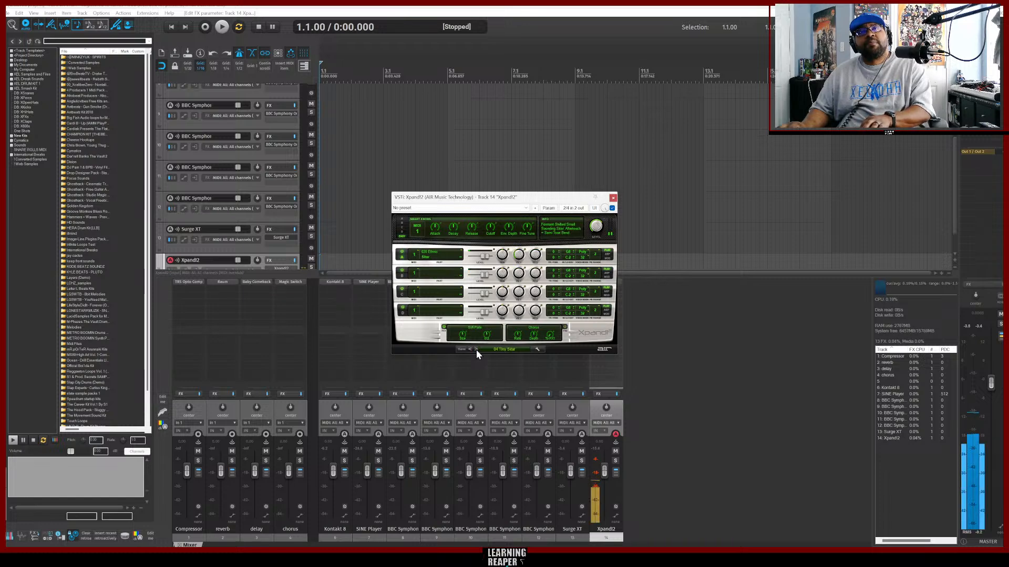
left_click(476, 349)
left_click(476, 349)
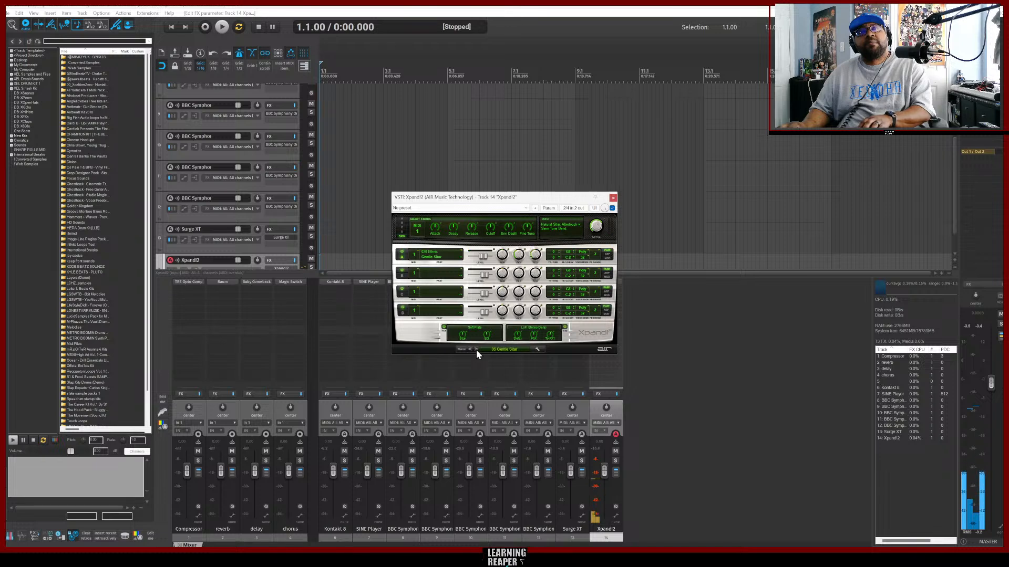
left_click(476, 349)
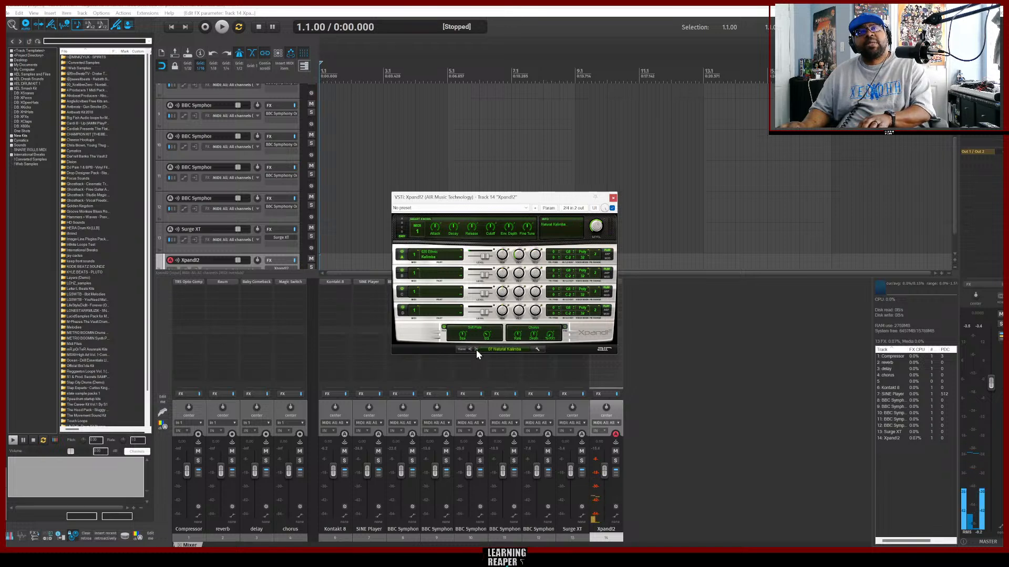
left_click(476, 349)
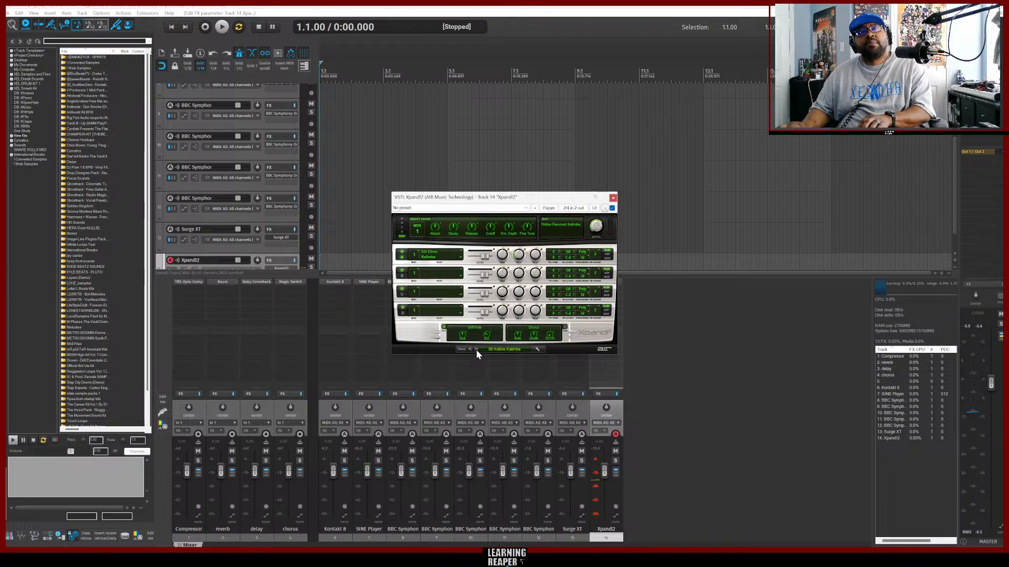
left_click(476, 349)
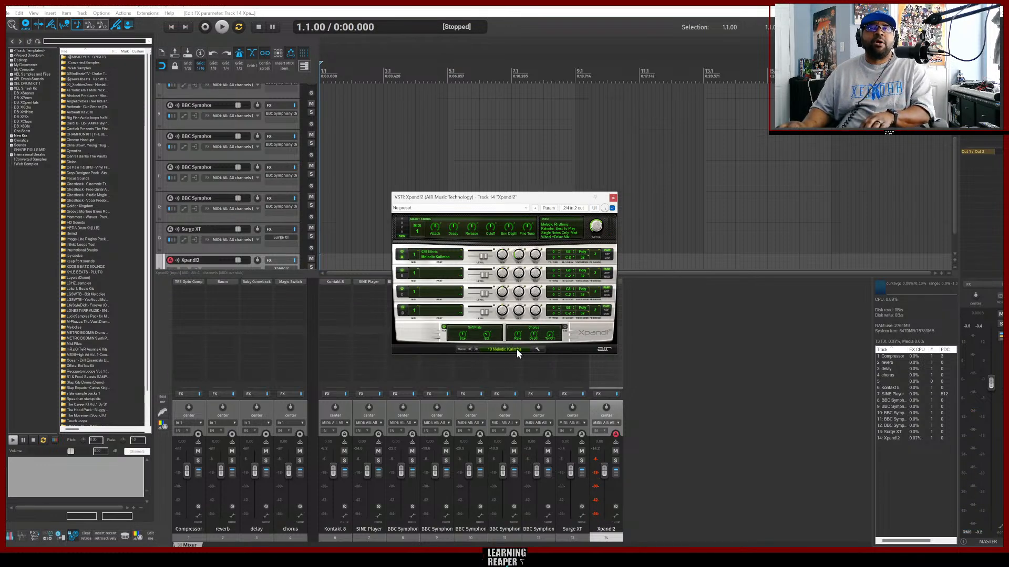
left_click(476, 349)
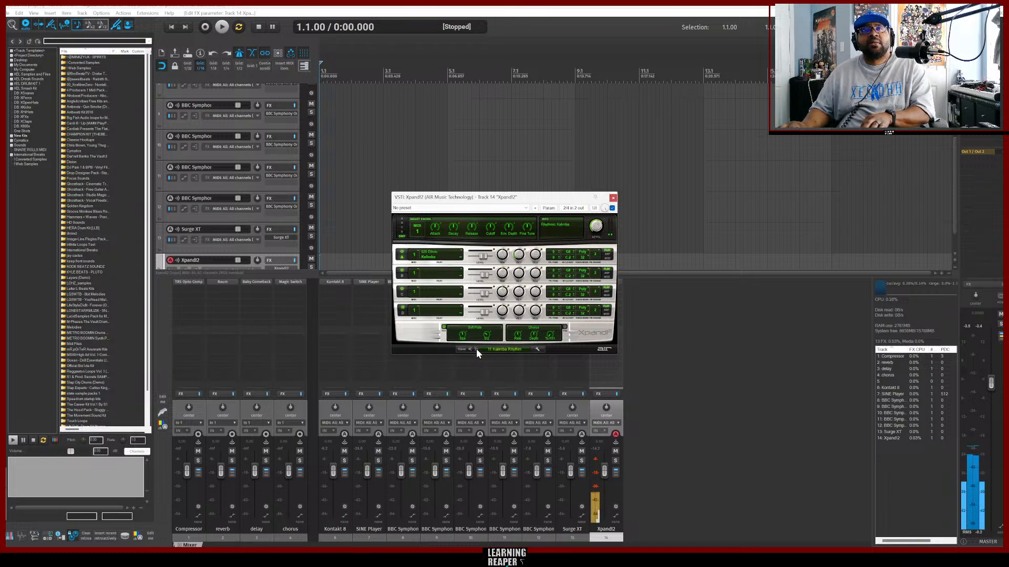
left_click(476, 348)
left_click(476, 348)
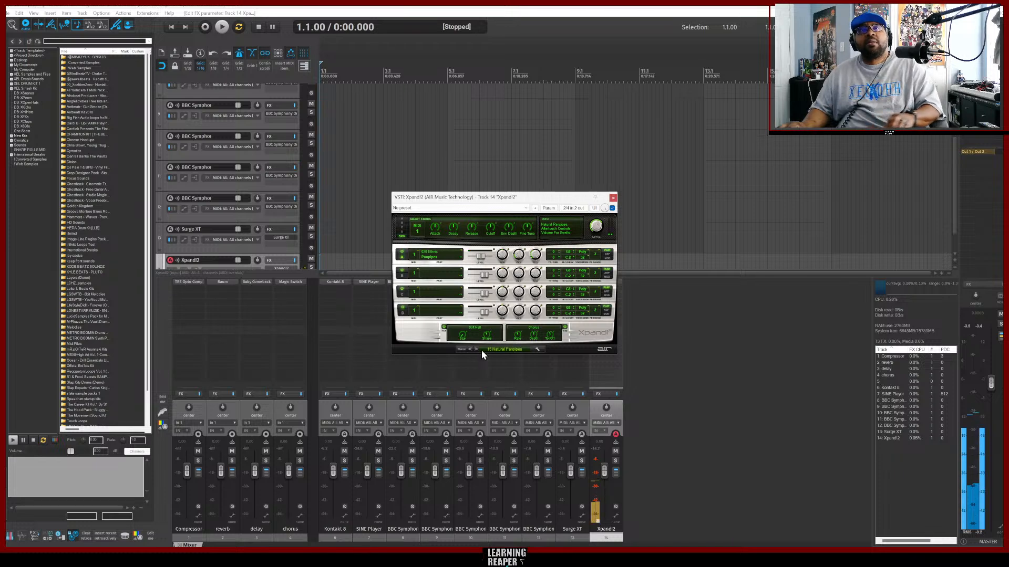
left_click(613, 197)
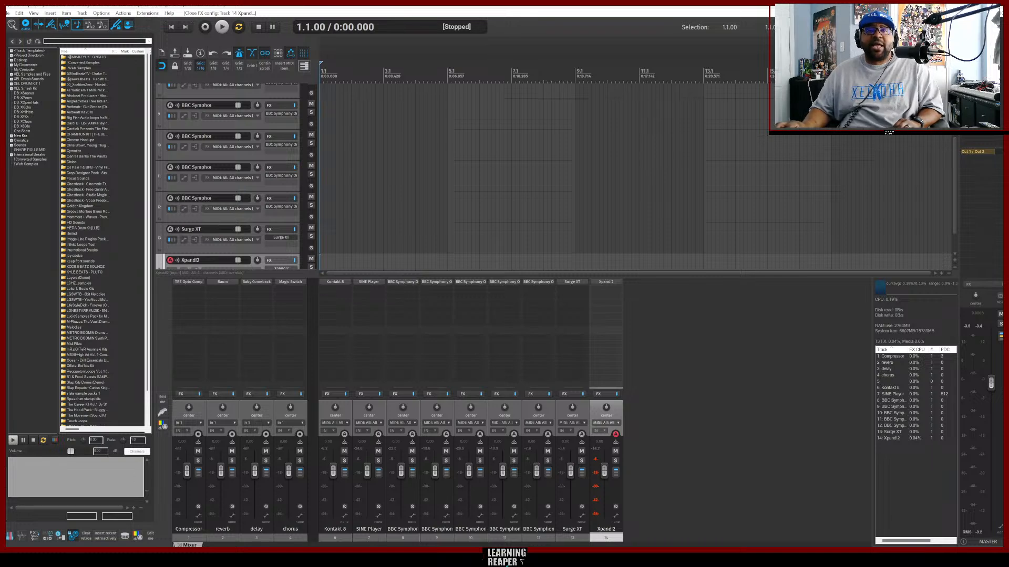
Return to the browser and play and pause the Tipsy McStogger reference track twice more.
left_click(474, 557)
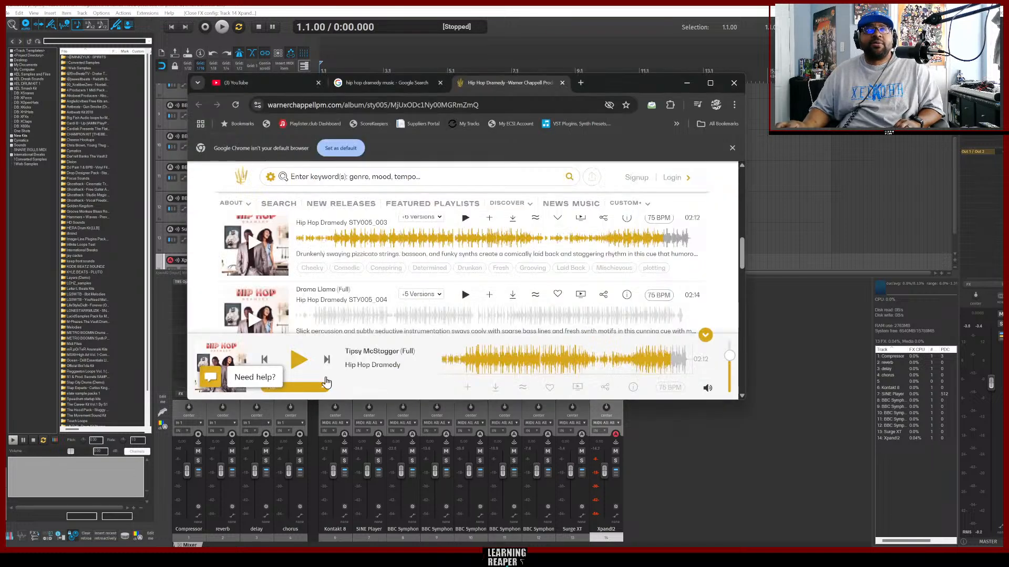
left_click(297, 361)
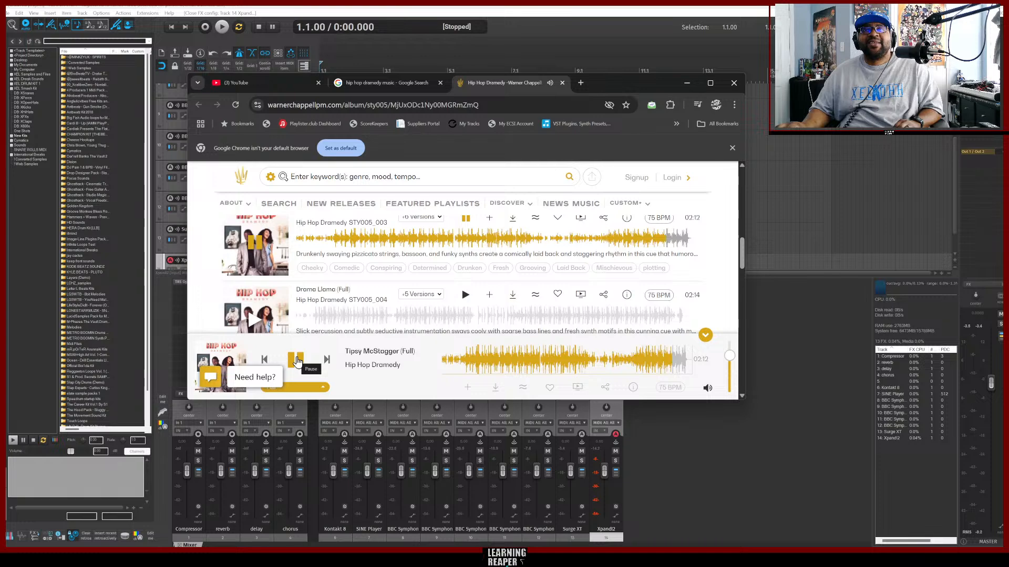
left_click(298, 362)
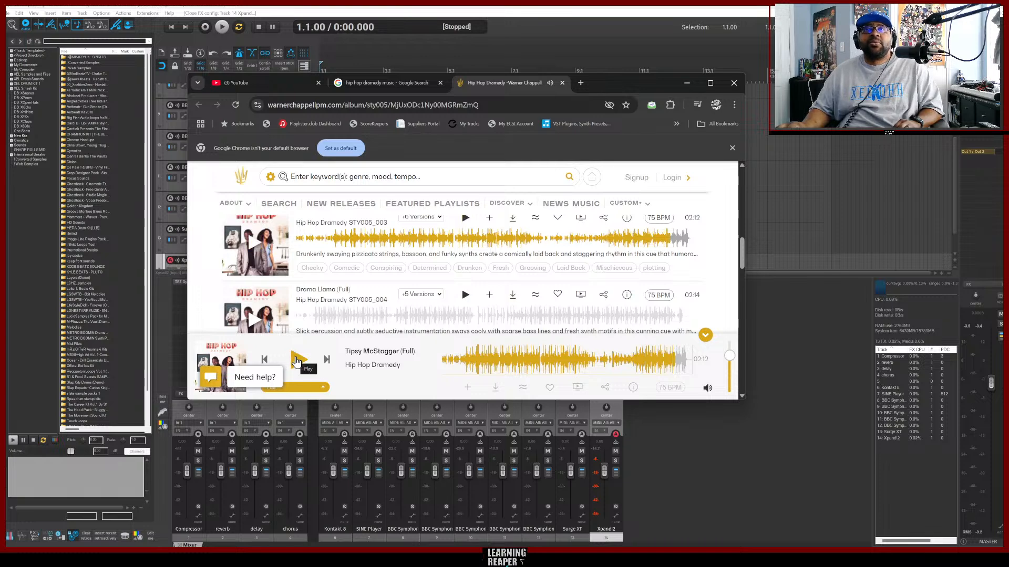
left_click(297, 361)
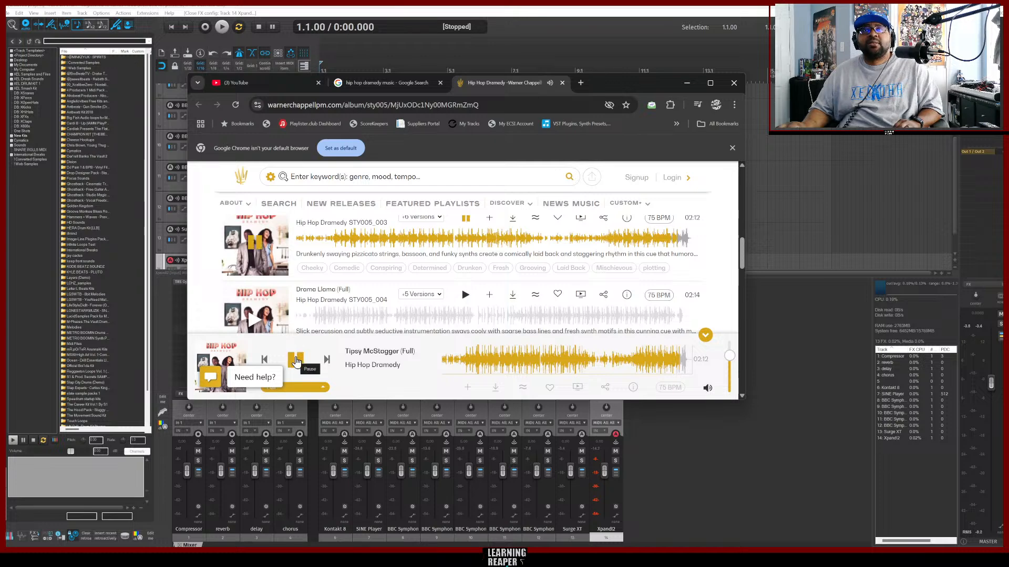
left_click(296, 361)
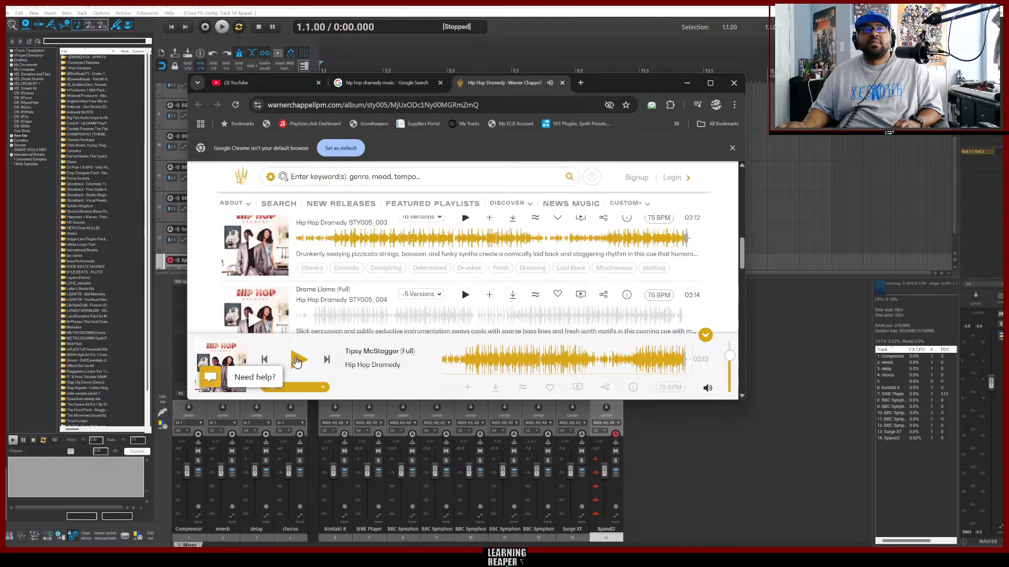
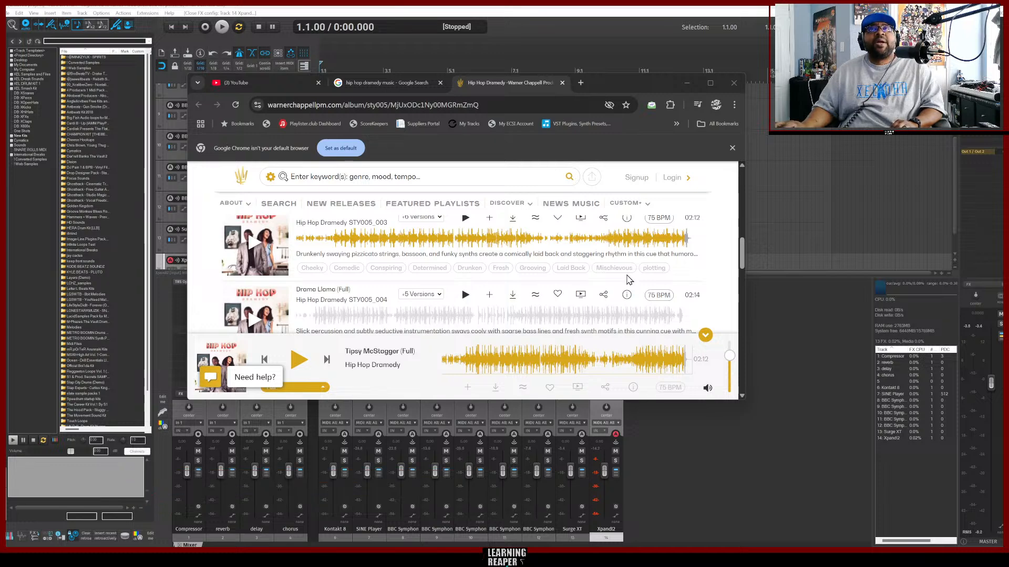
Close the browser and move the Surge XT track below the Xpand!2 track.
left_click(687, 83)
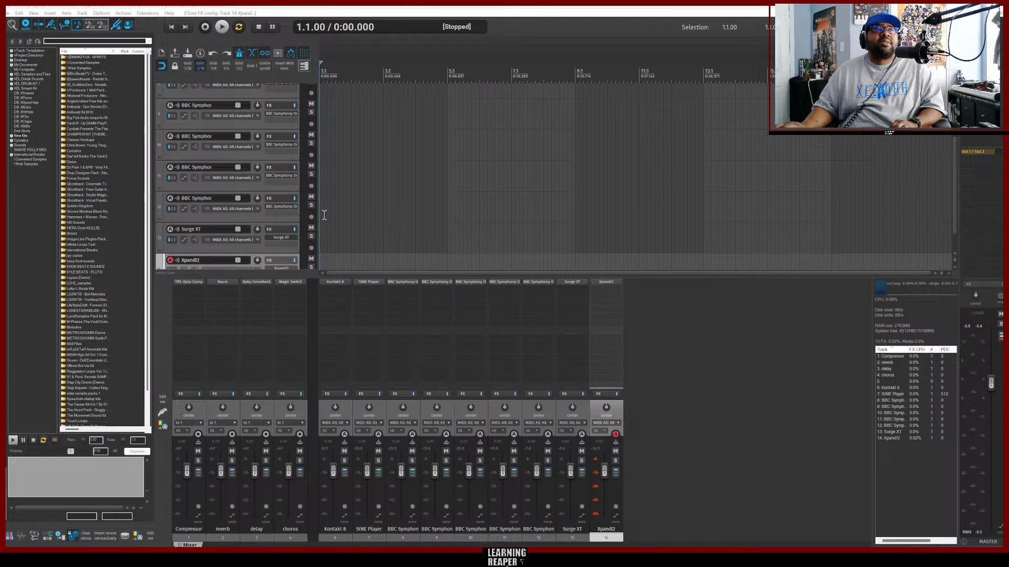
scroll(354, 218, "down", 1)
left_click(251, 219)
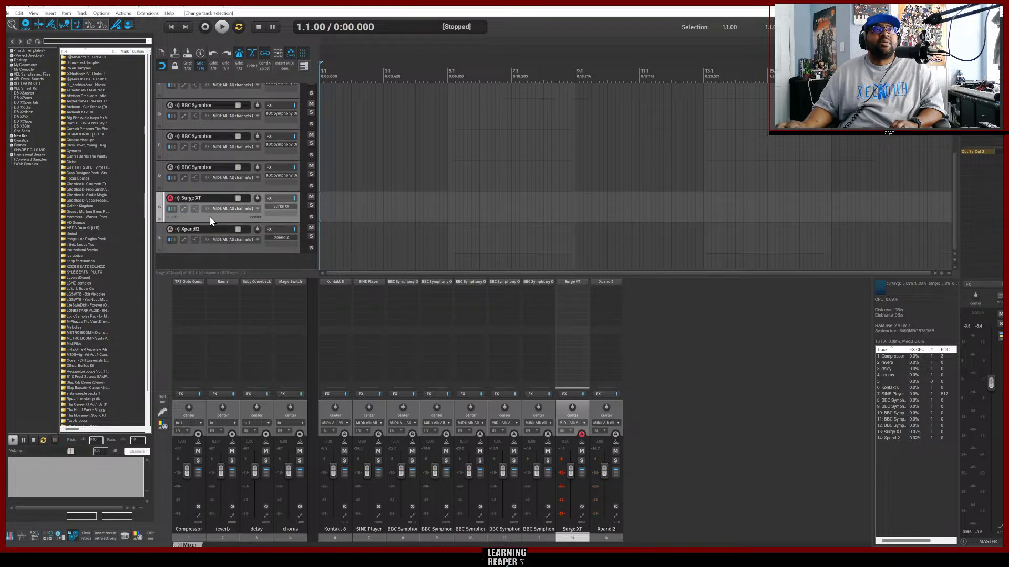
left_click_drag(210, 217, 209, 256)
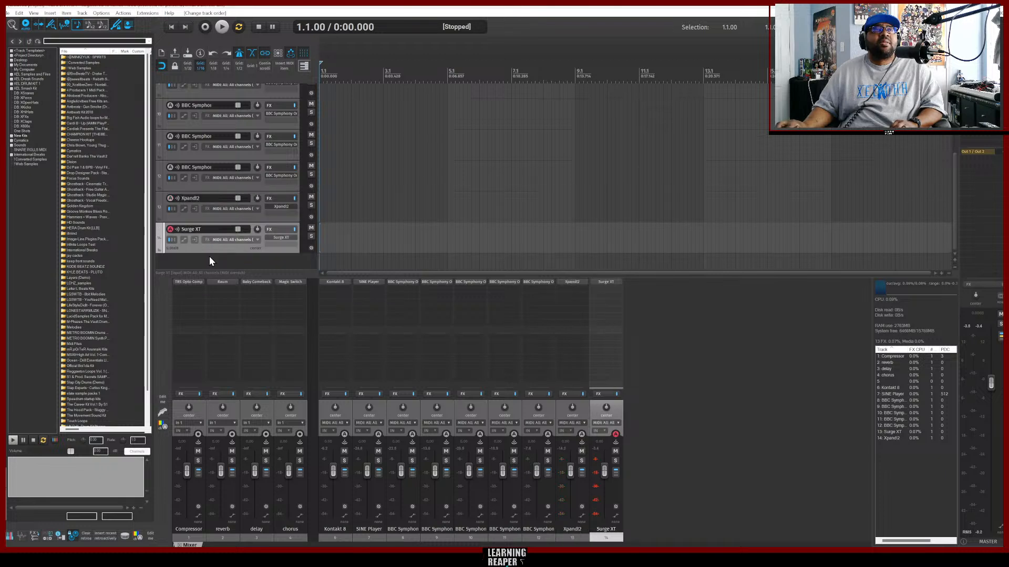
Rename the Surge XT track as bass.
double_click(195, 229)
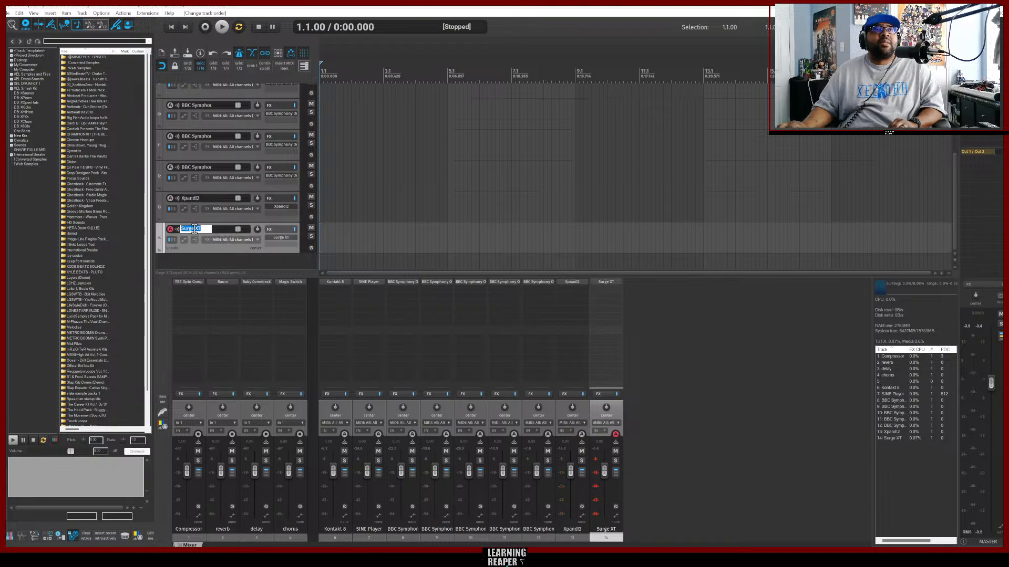
key("BackSpace")
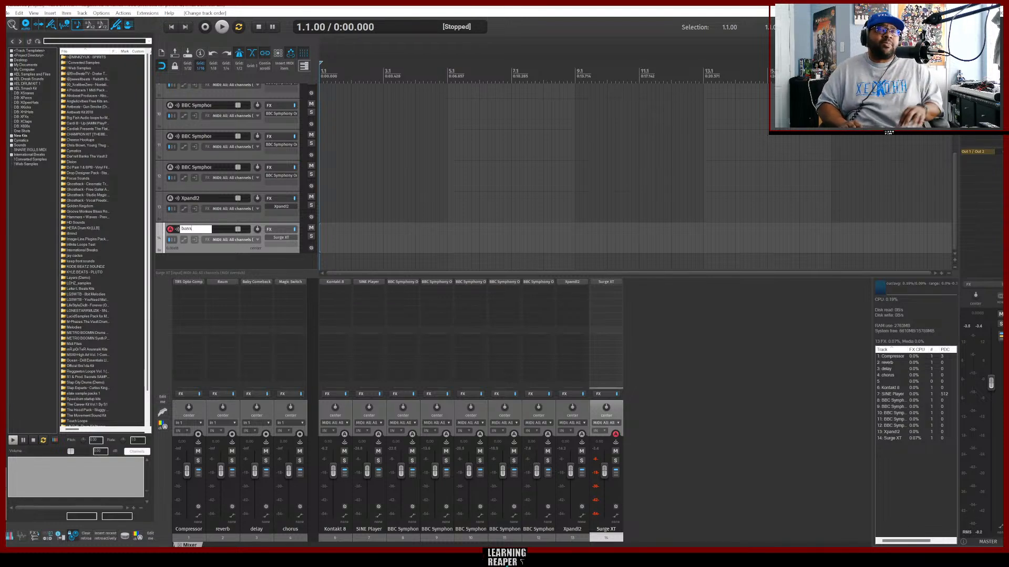
left_click(194, 229)
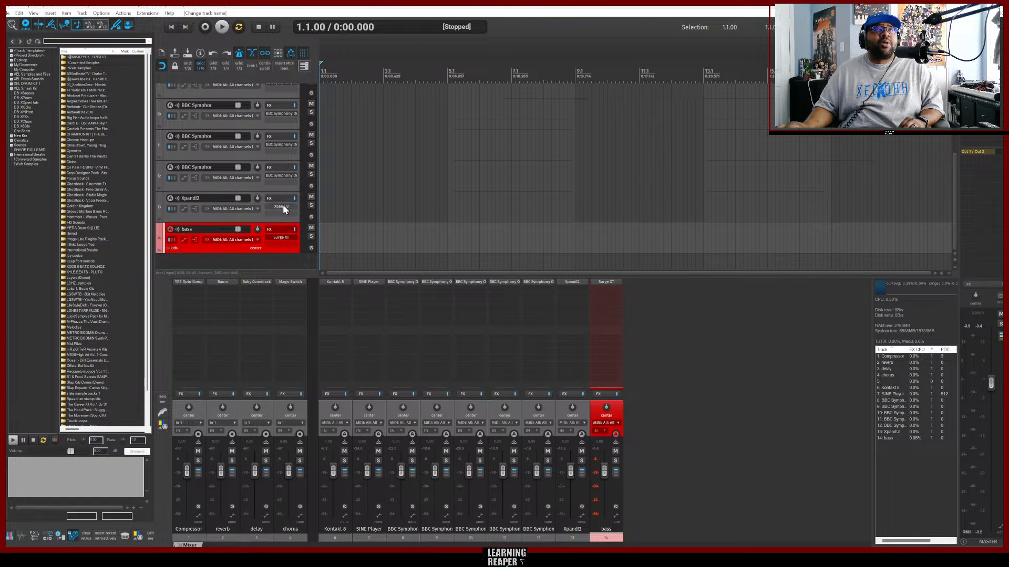
Rename the Xpand!2 track as pan flute.
left_click(201, 218)
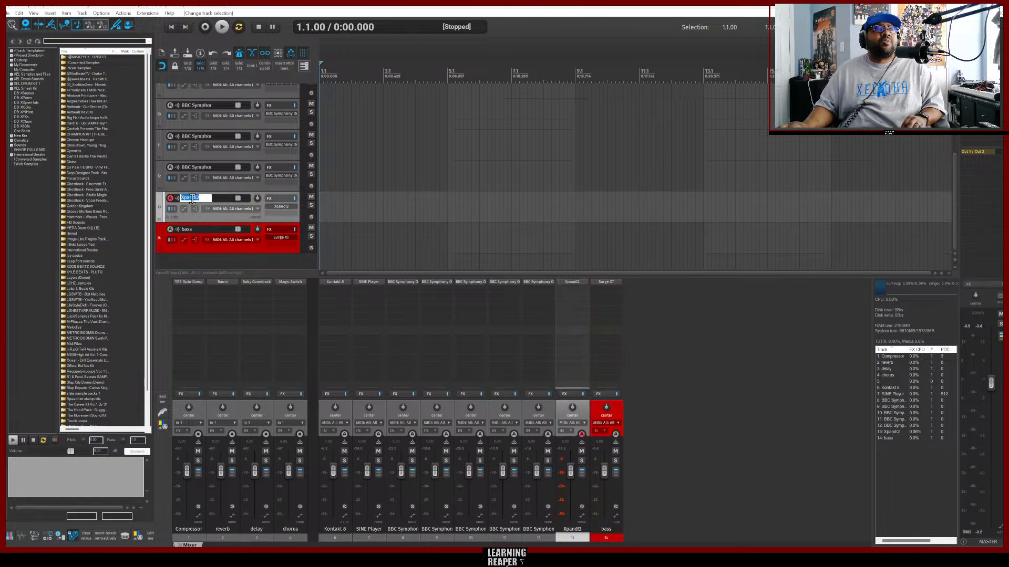
double_click(191, 198)
left_click_drag(201, 198, 161, 199)
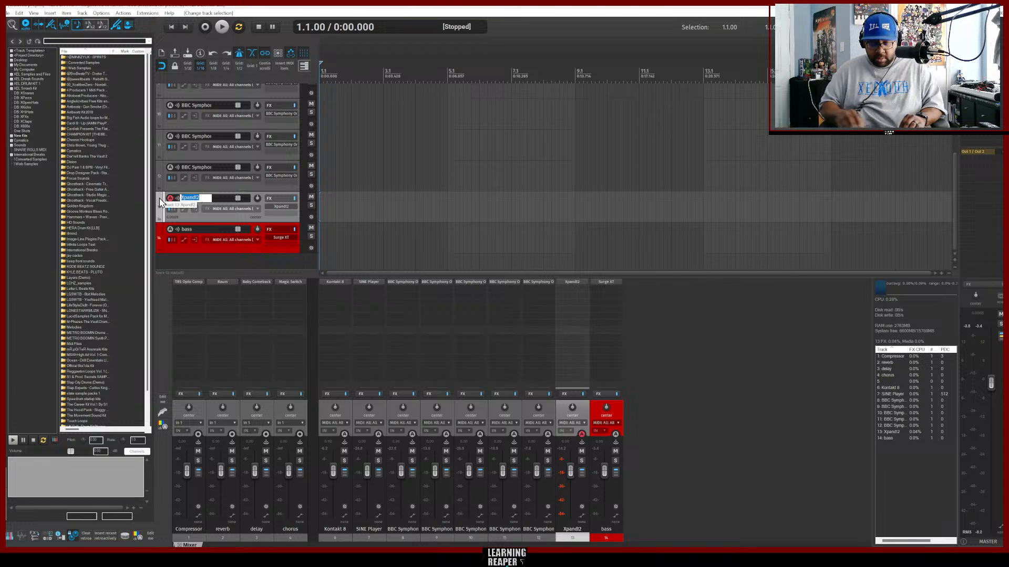
type("p")
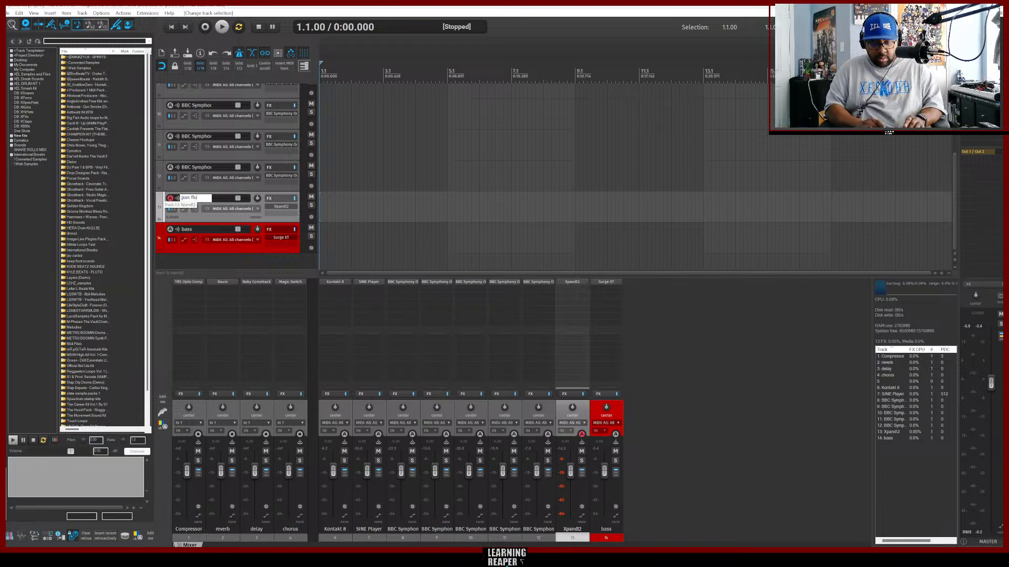
key("Return")
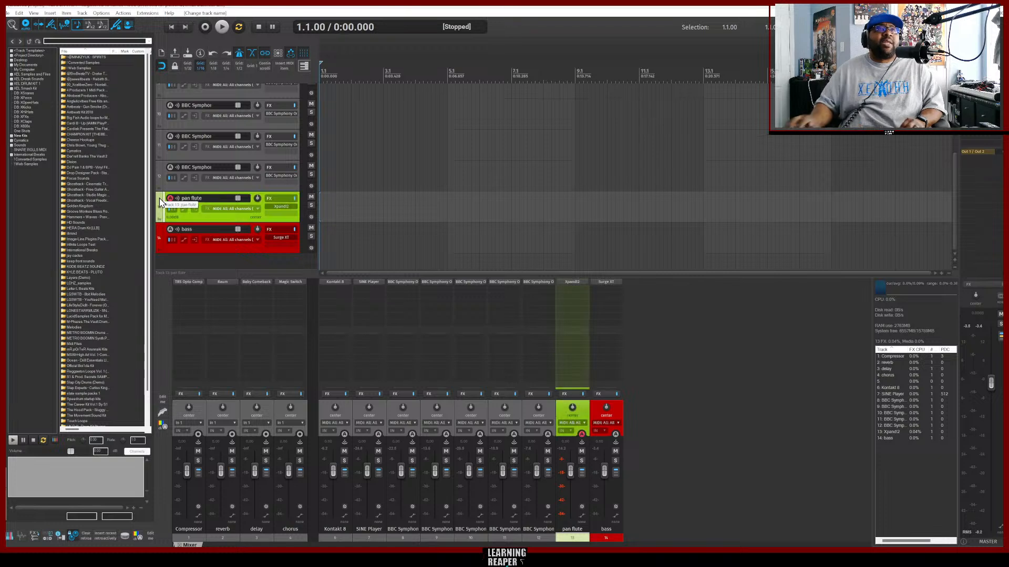
Check the instrument on the BBC Symphony Orchestra track holding trombones and rename that track brass trombone.
left_click(228, 186)
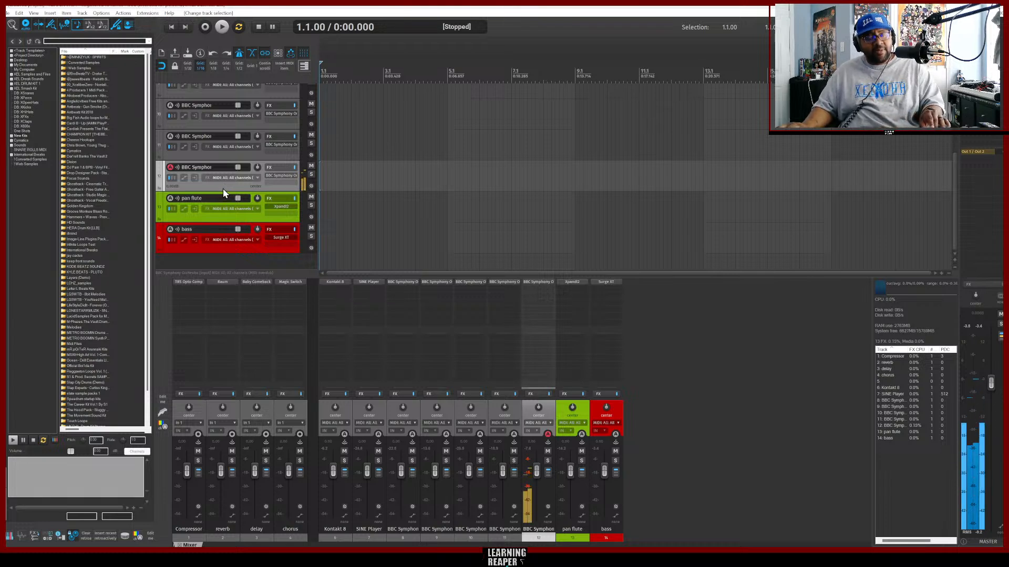
left_click(279, 177)
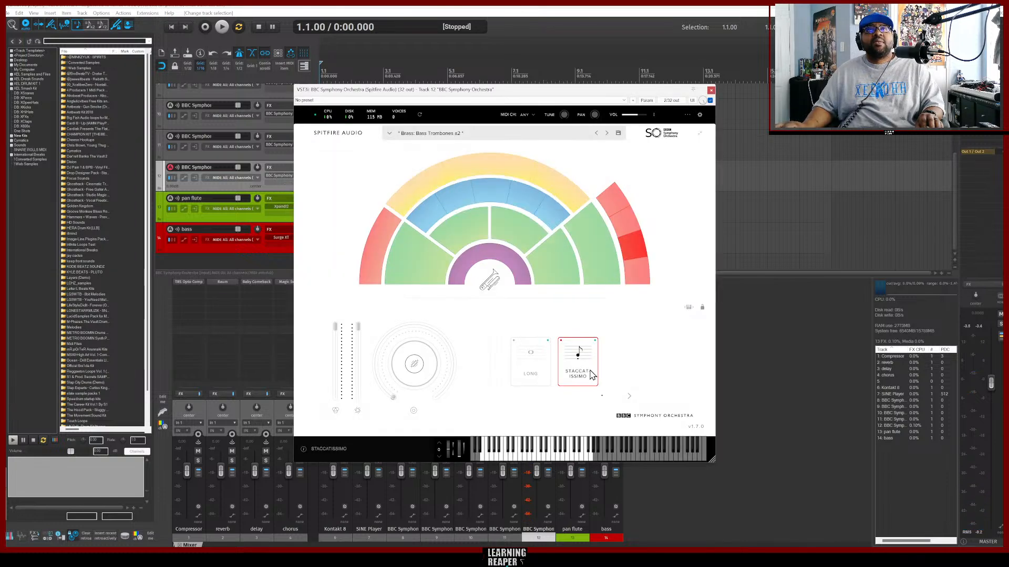
left_click(711, 90)
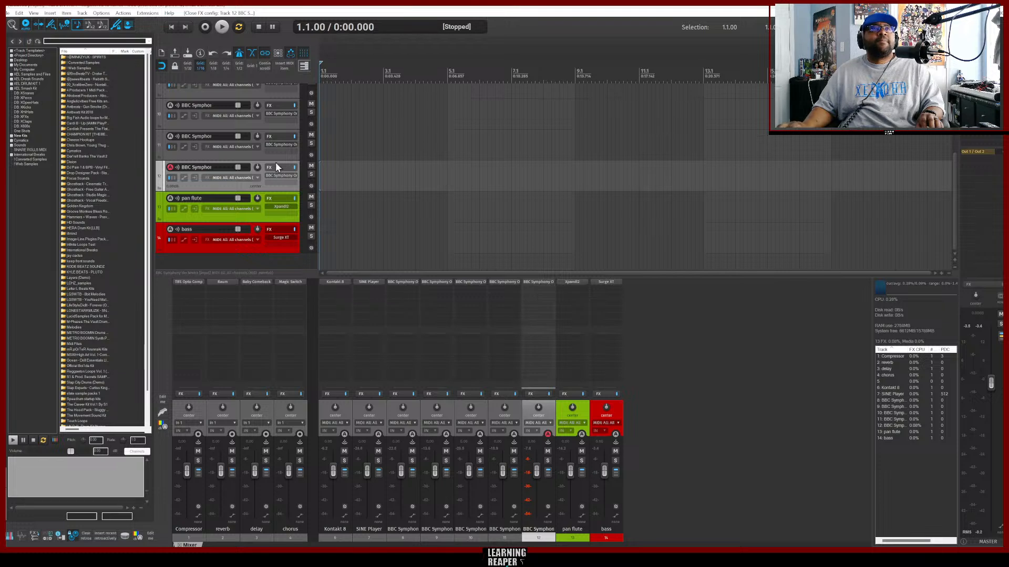
double_click(200, 167)
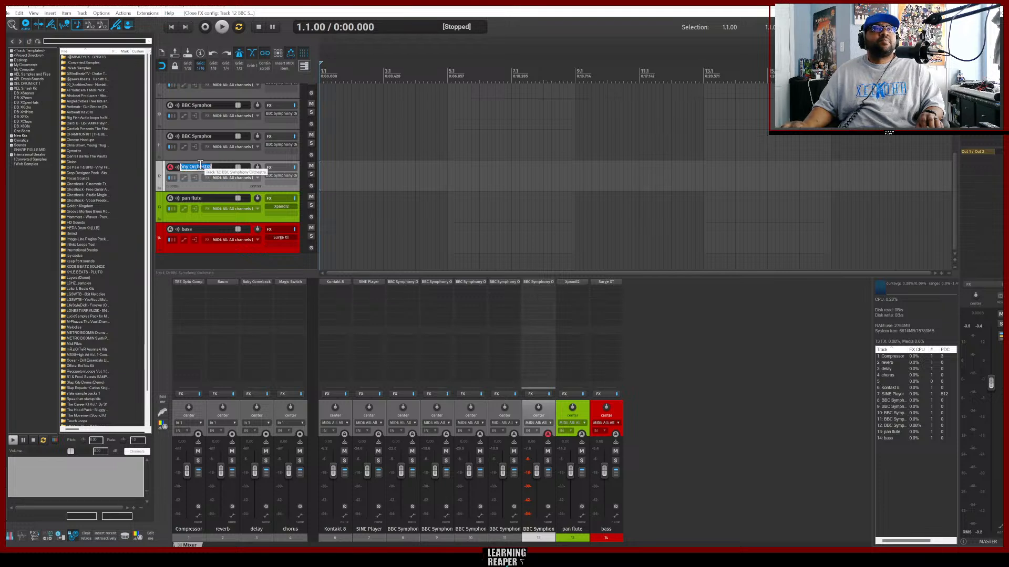
type("bra")
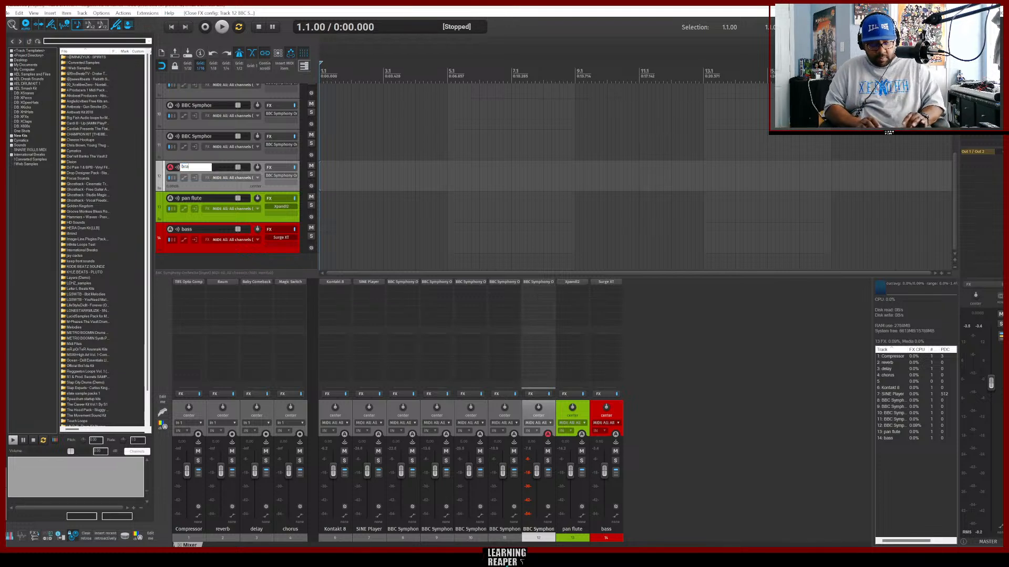
type("ss trombone")
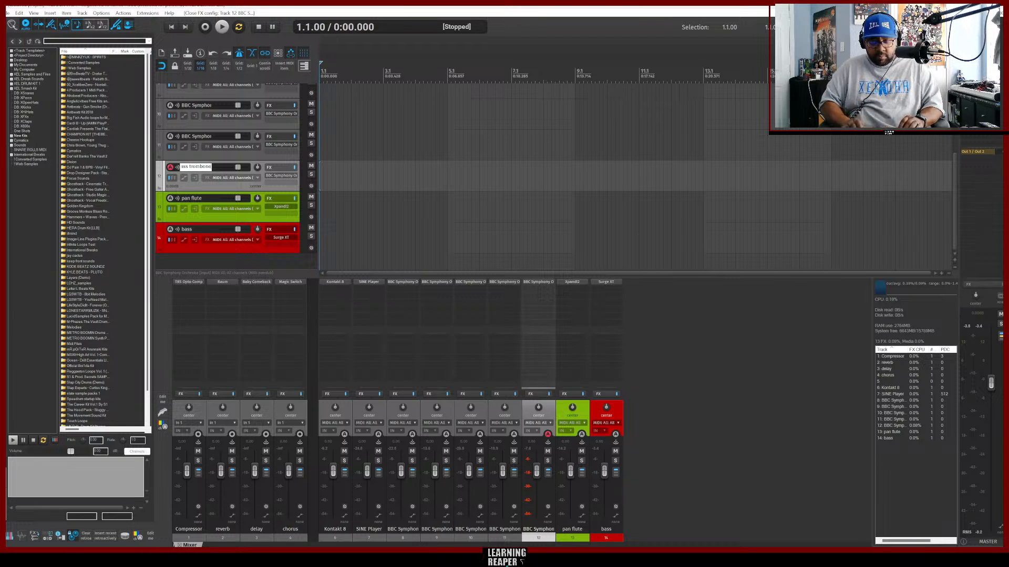
key("Return")
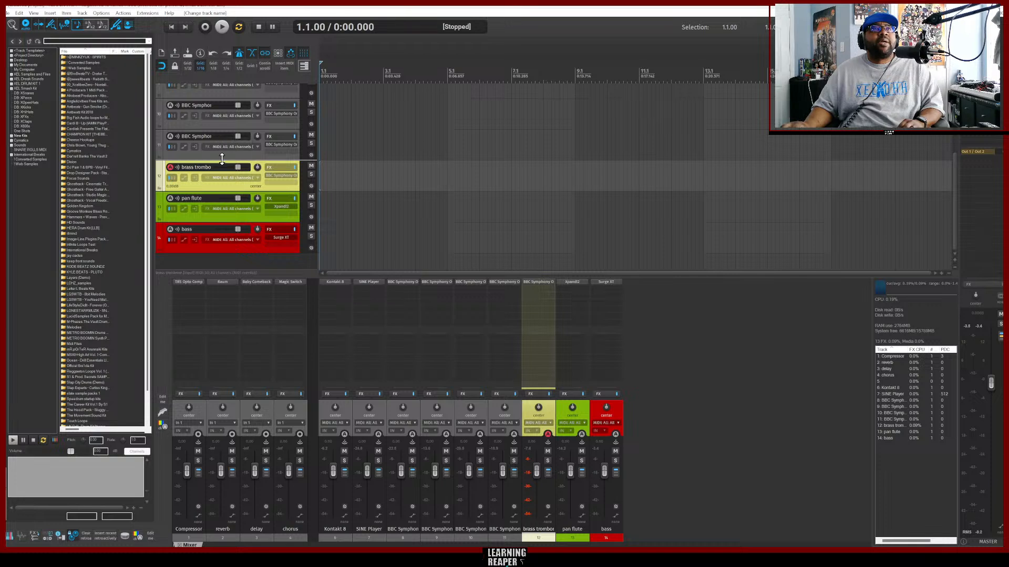
Check the instrument on the next BBC Symphony Orchestra track up and rename it bassoon.
left_click(223, 155)
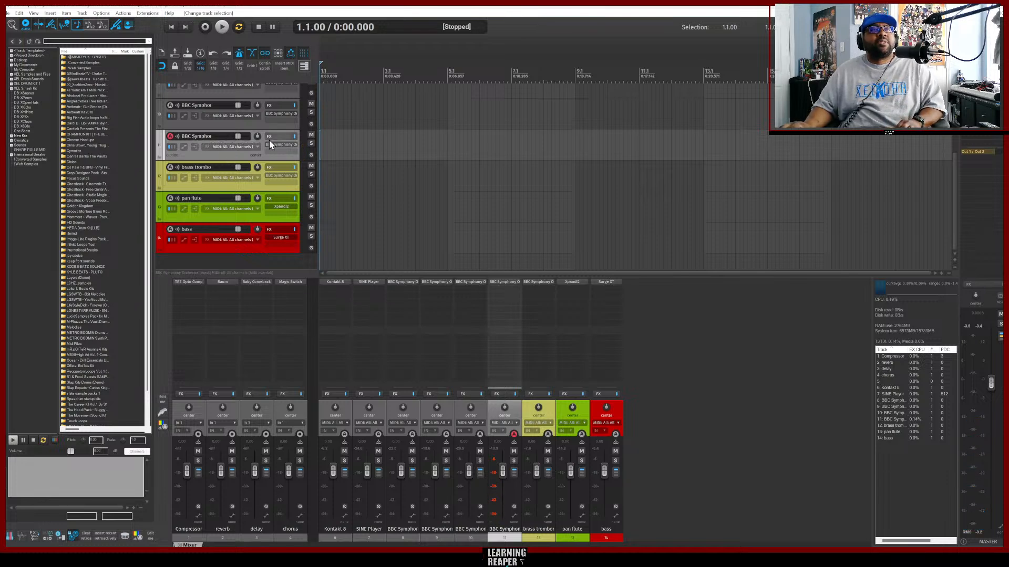
left_click(283, 147)
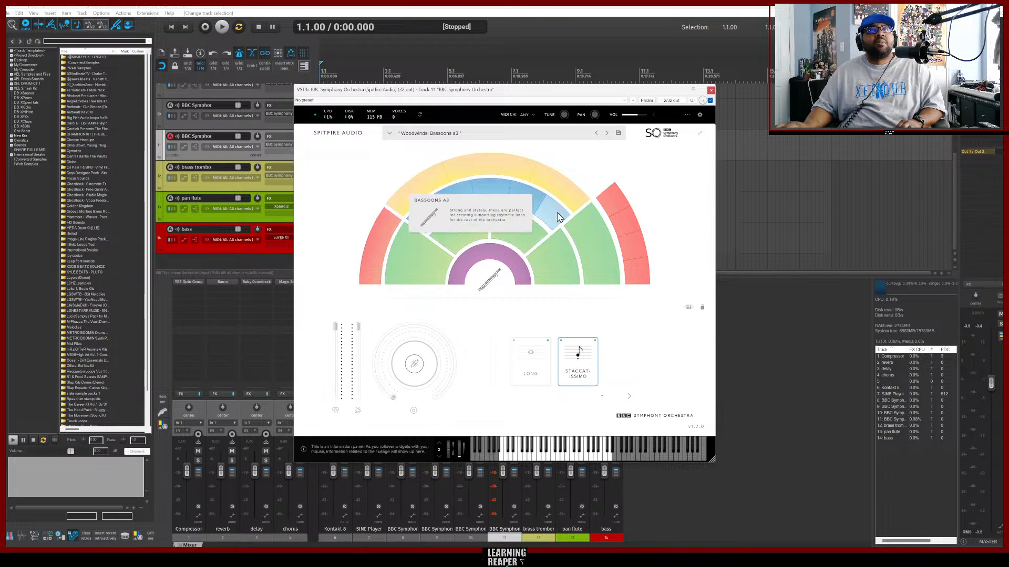
left_click(711, 90)
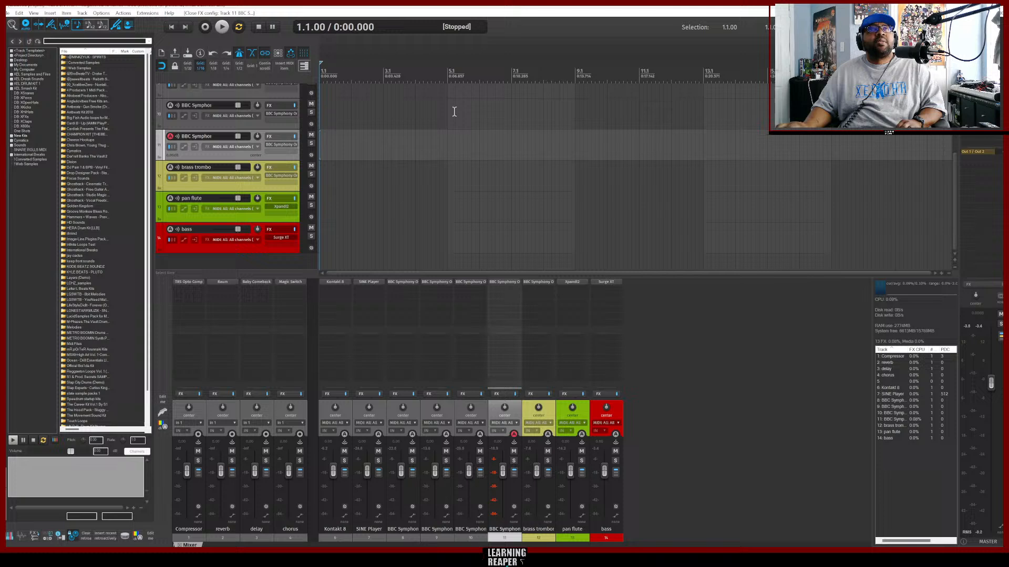
double_click(201, 136)
type("ba")
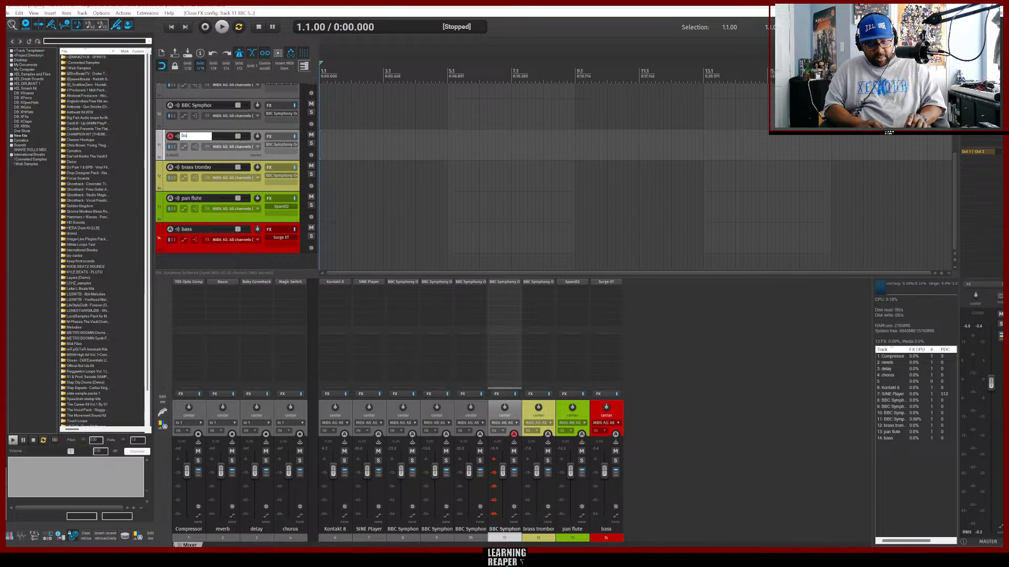
type("ssoo")
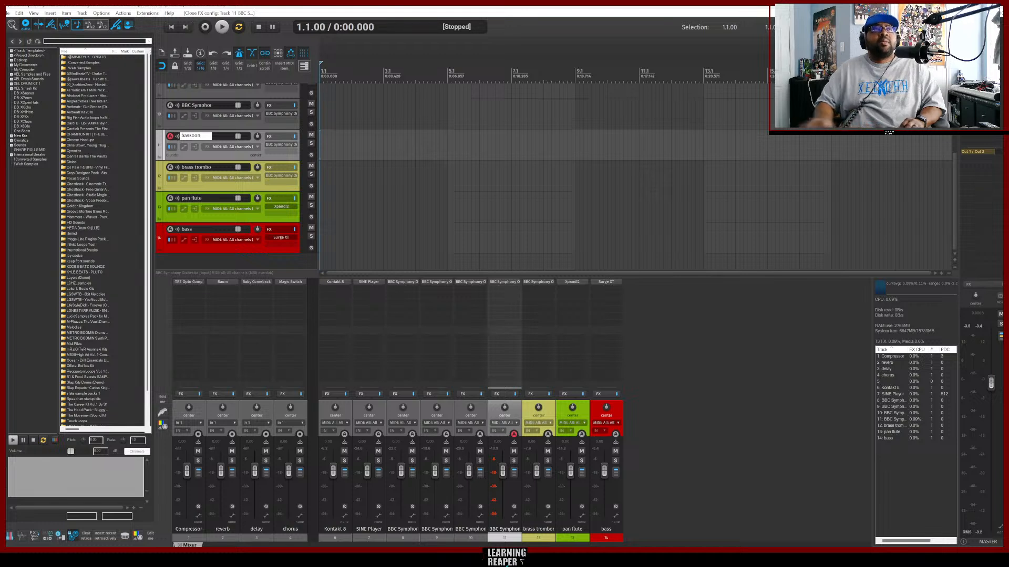
type("n")
key("Return")
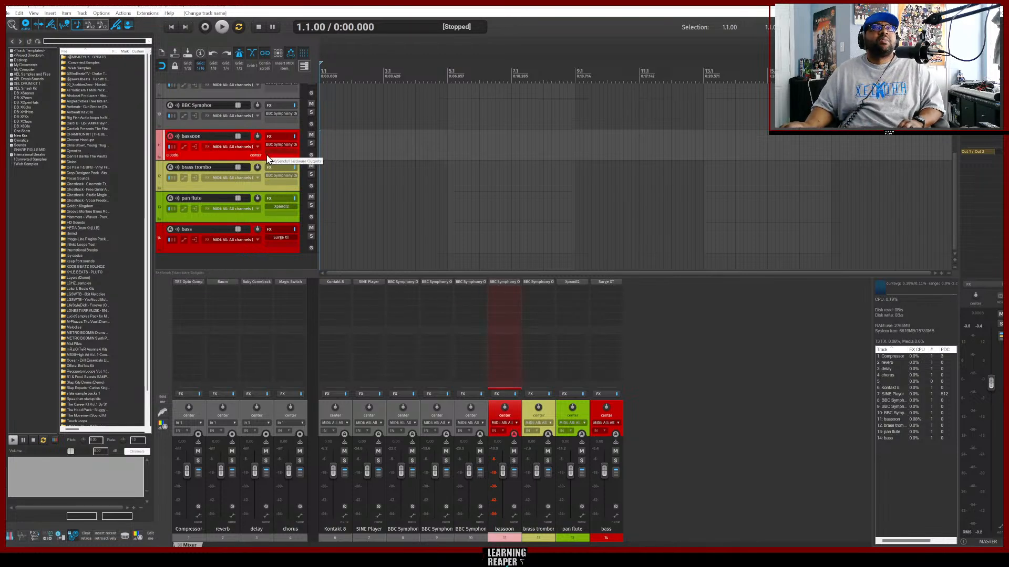
Open the marimba BBC Symphony Orchestra track's instrument, rename the track perc marimba, and close the plugin window.
left_click(237, 125)
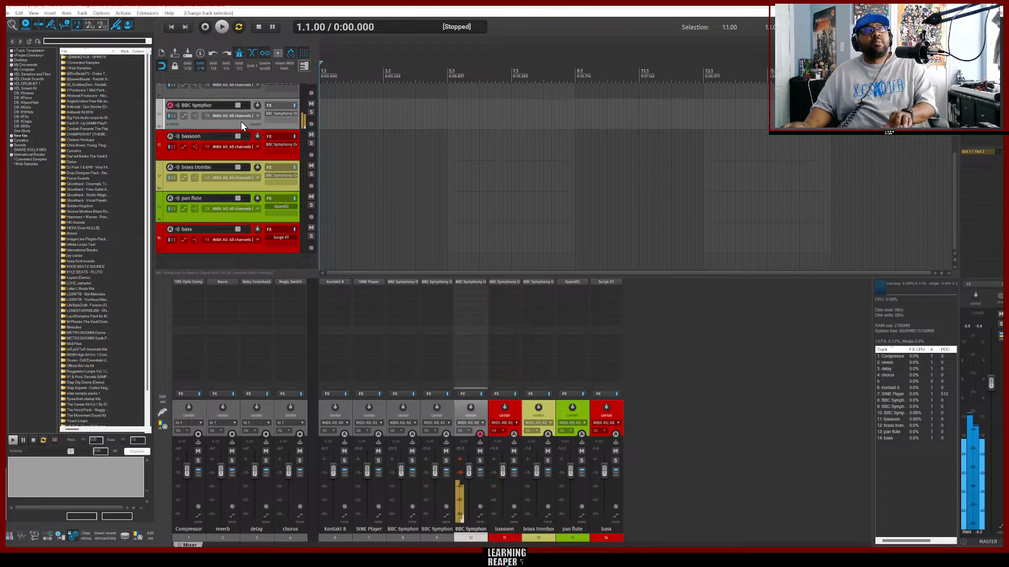
left_click(282, 113)
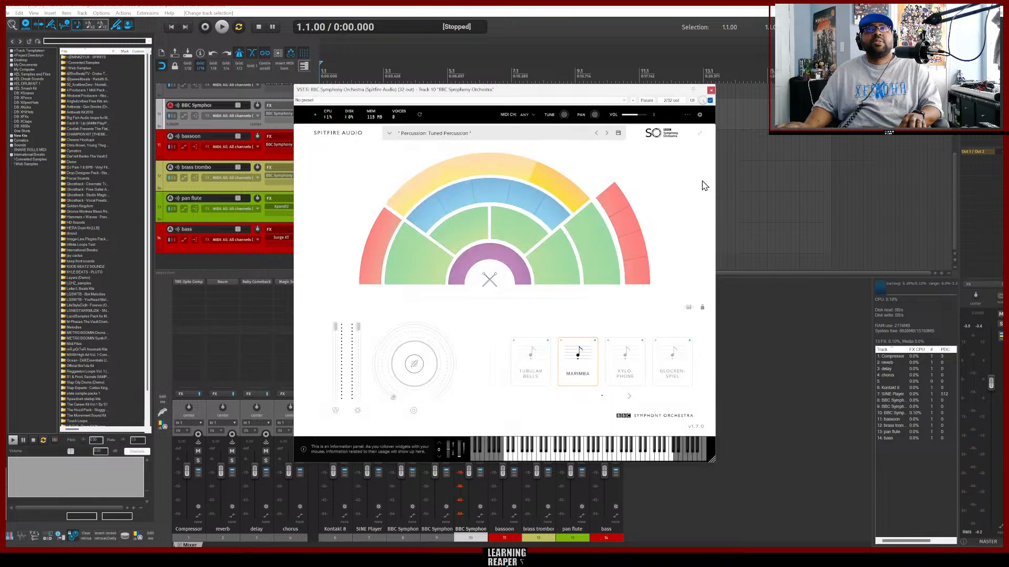
mouse_move(554, 189)
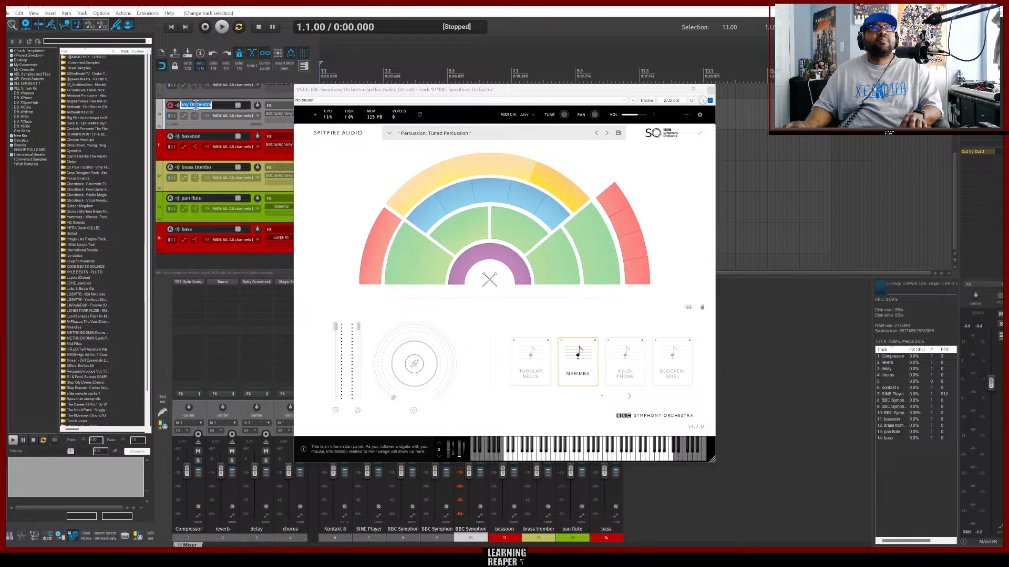
type("pe")
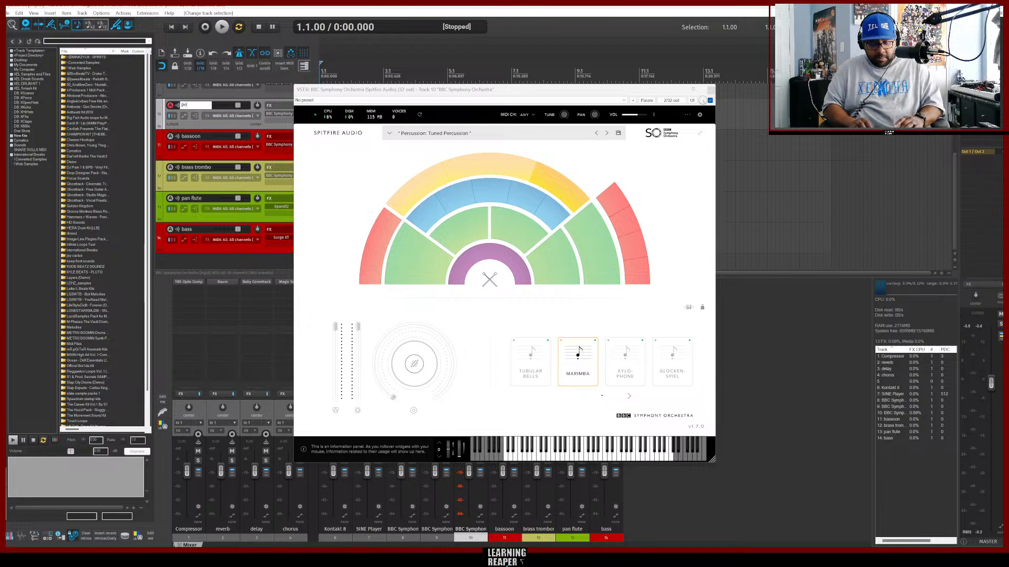
type("rc marimba")
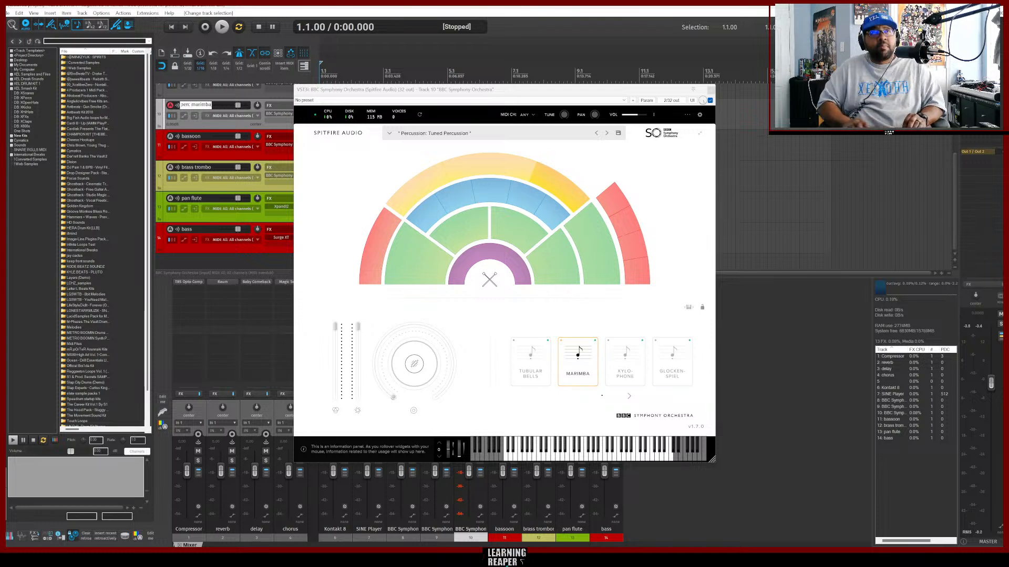
key("Return")
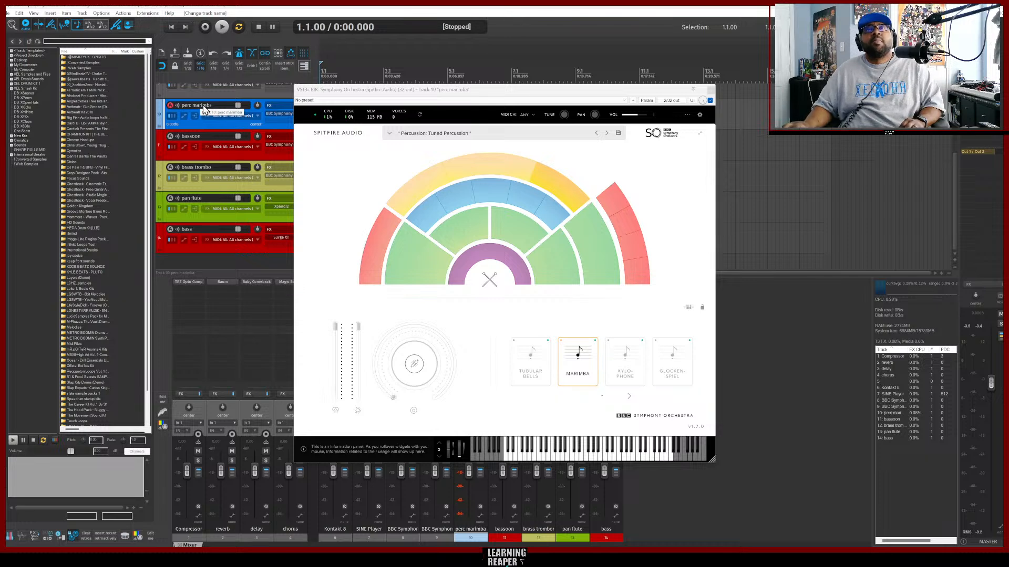
scroll(243, 138, "up", 1)
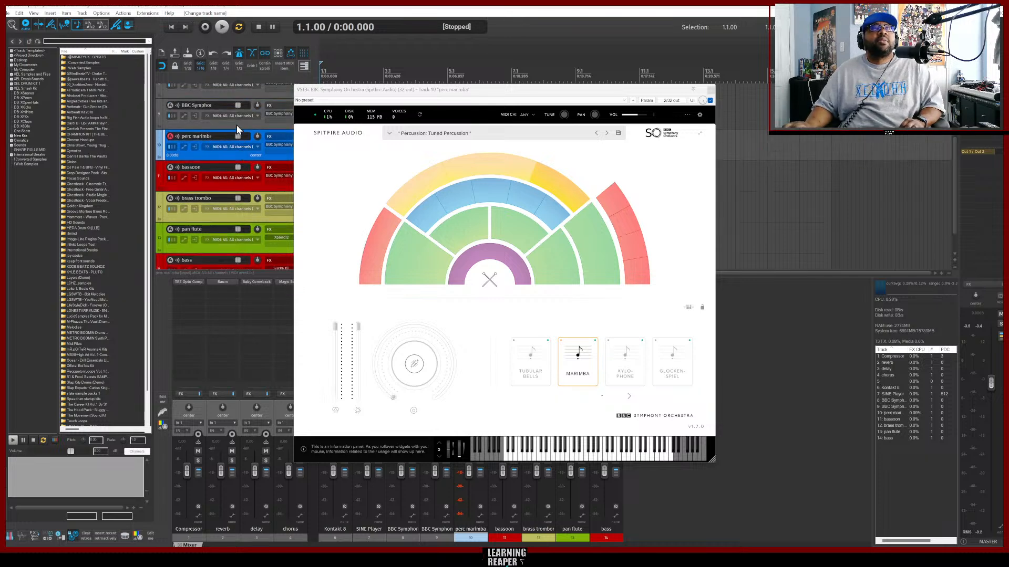
left_click(236, 124)
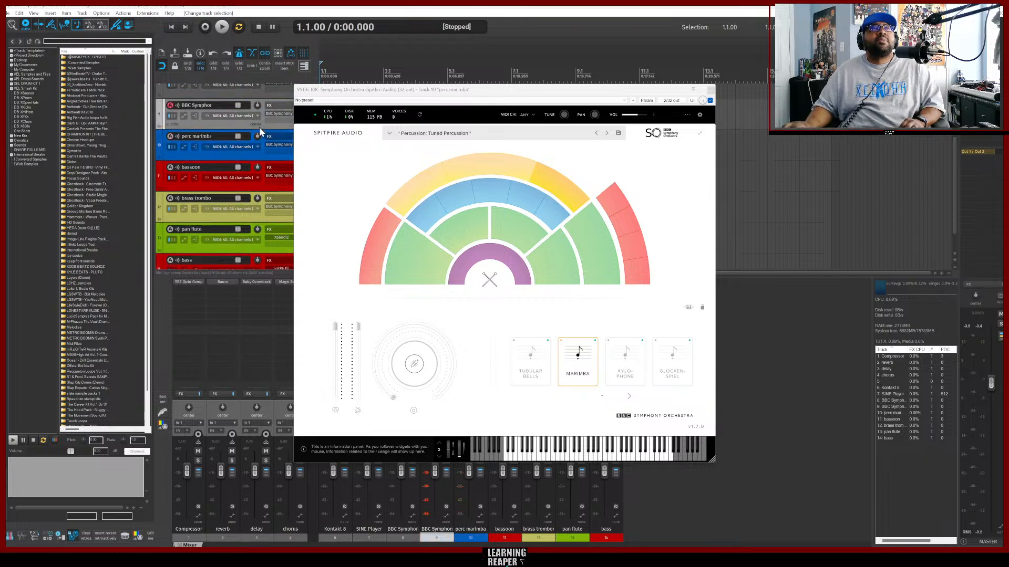
left_click(711, 91)
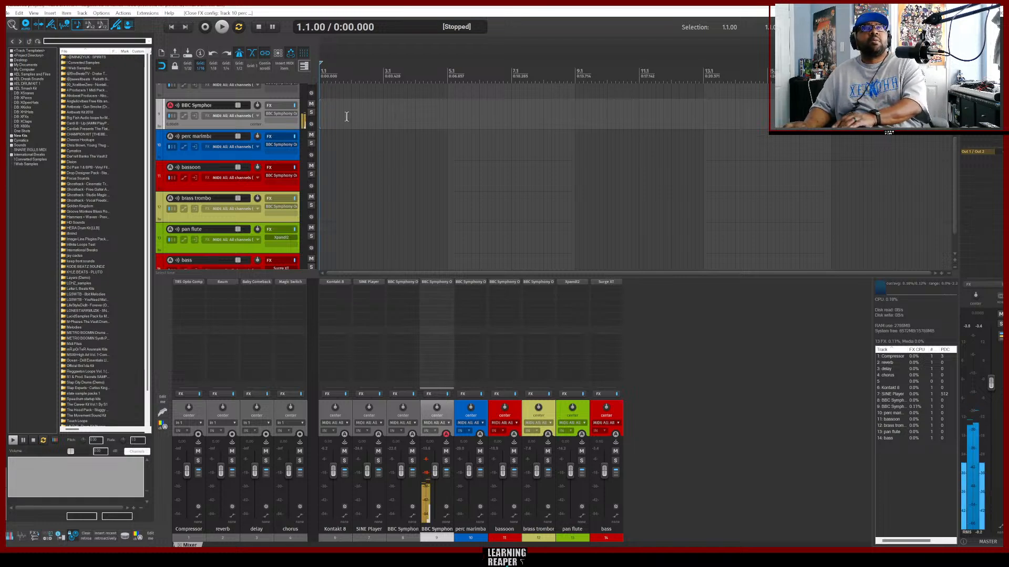
Open the BBC Symphony Orchestra track's instrument, rename the track perc xylophone, and close the plugin window.
left_click(278, 114)
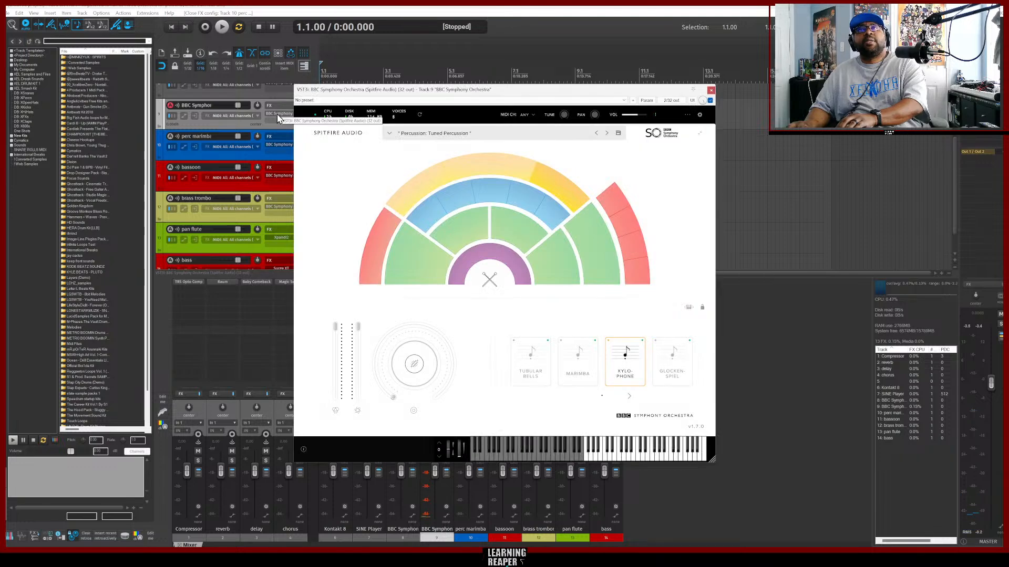
left_click(189, 106)
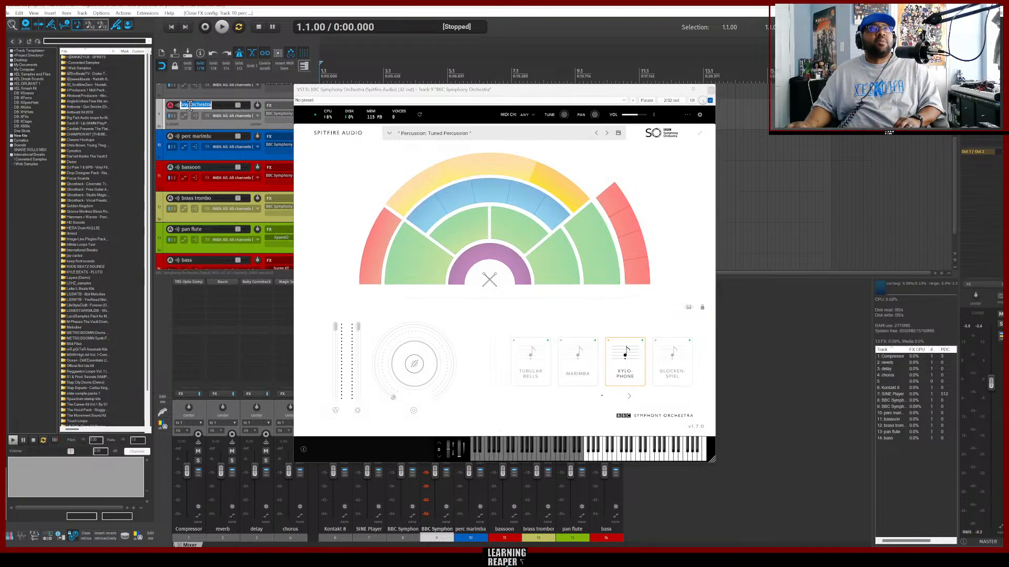
double_click(190, 106)
type("perc")
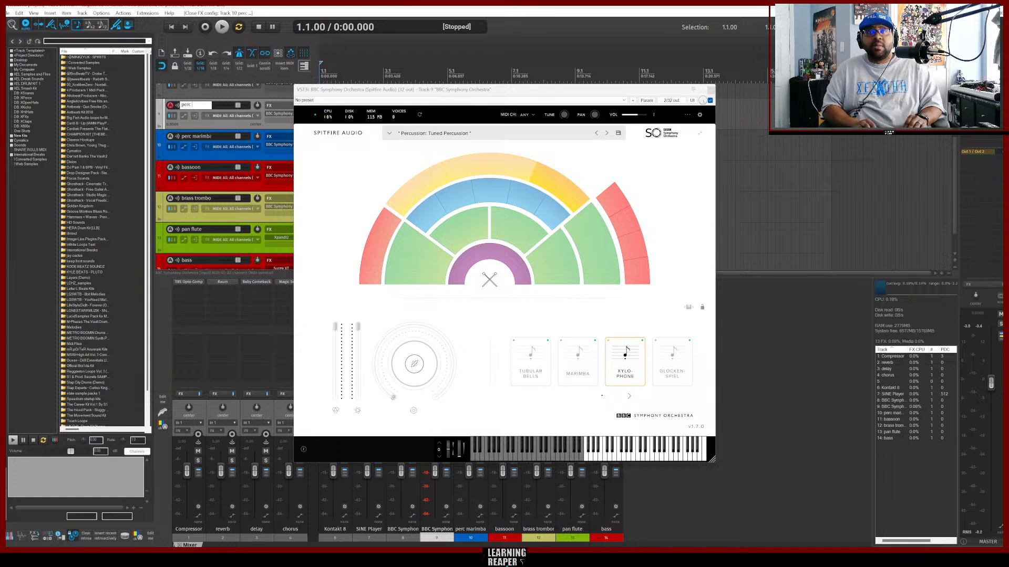
type(" xy")
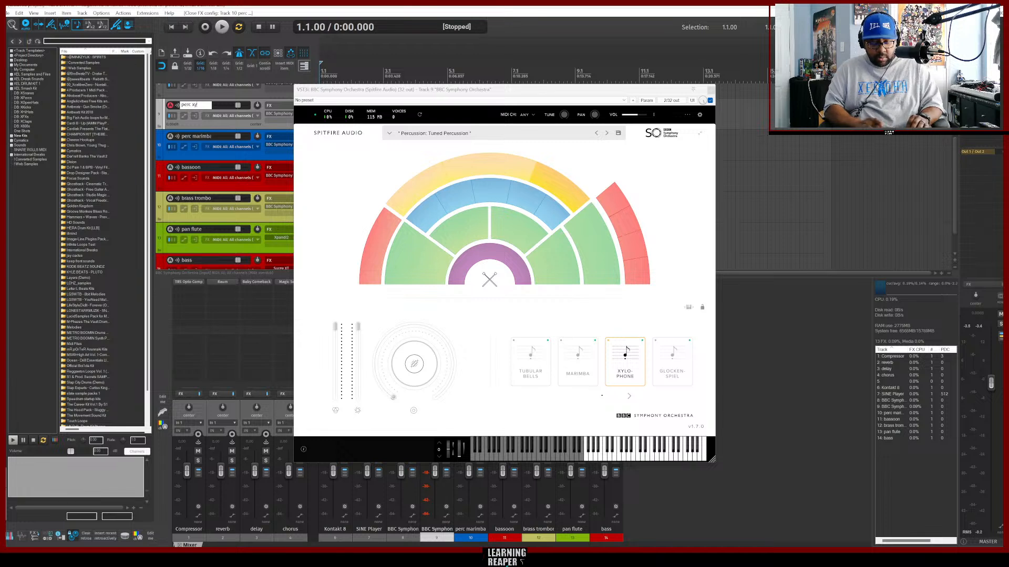
type("lophon")
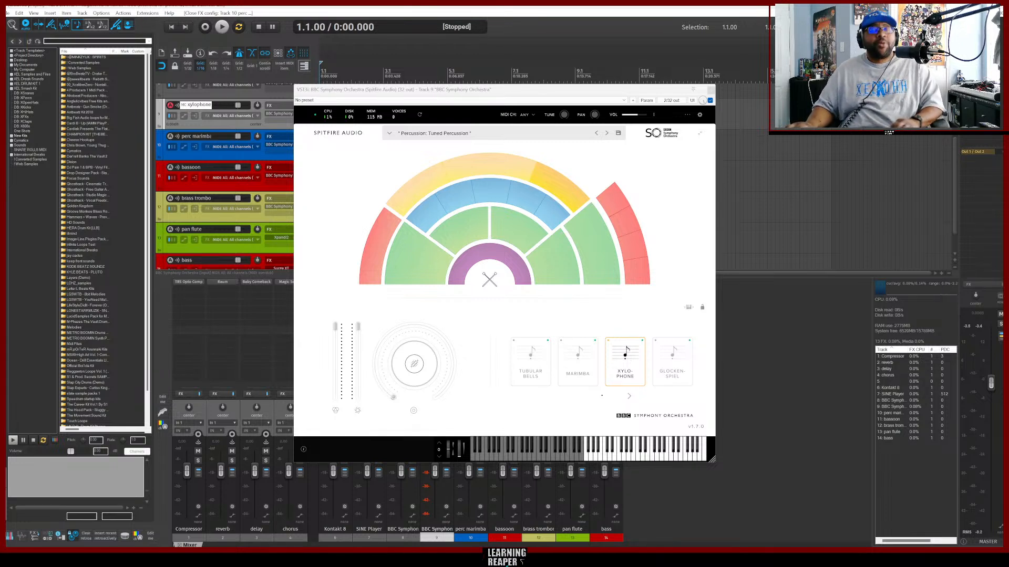
type("e")
key("Return")
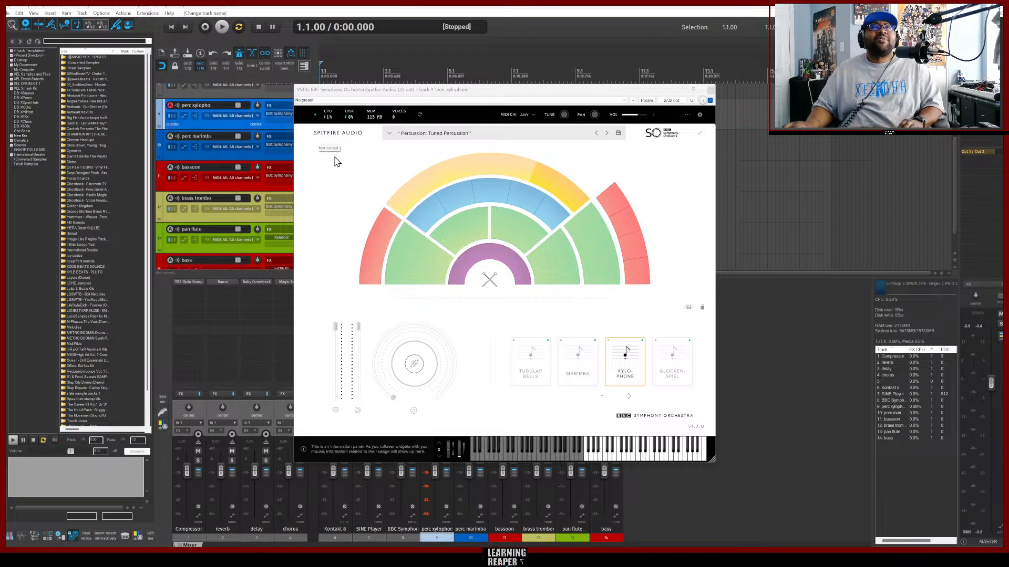
scroll(263, 177, "up", 2)
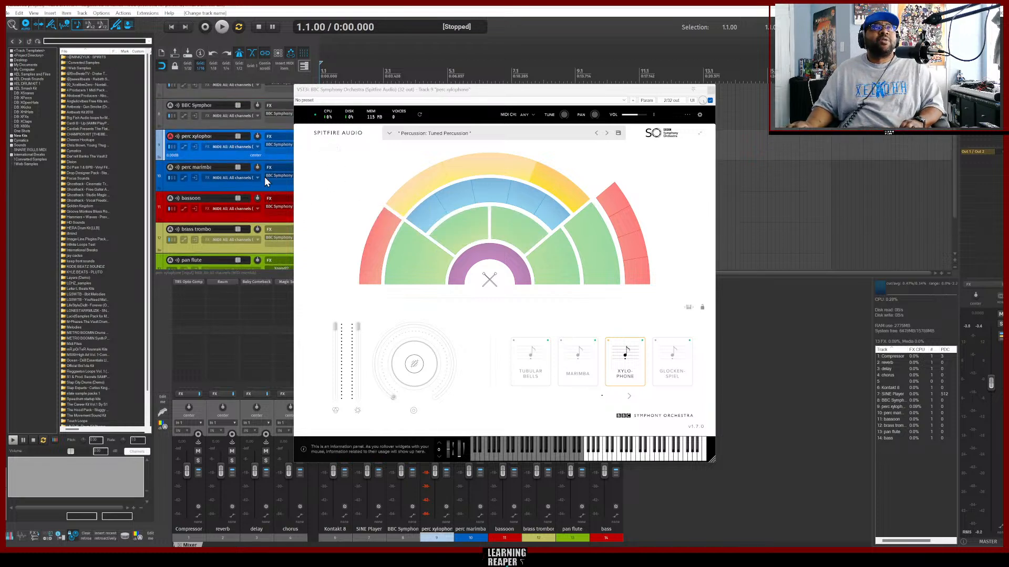
scroll(264, 176, "up", 1)
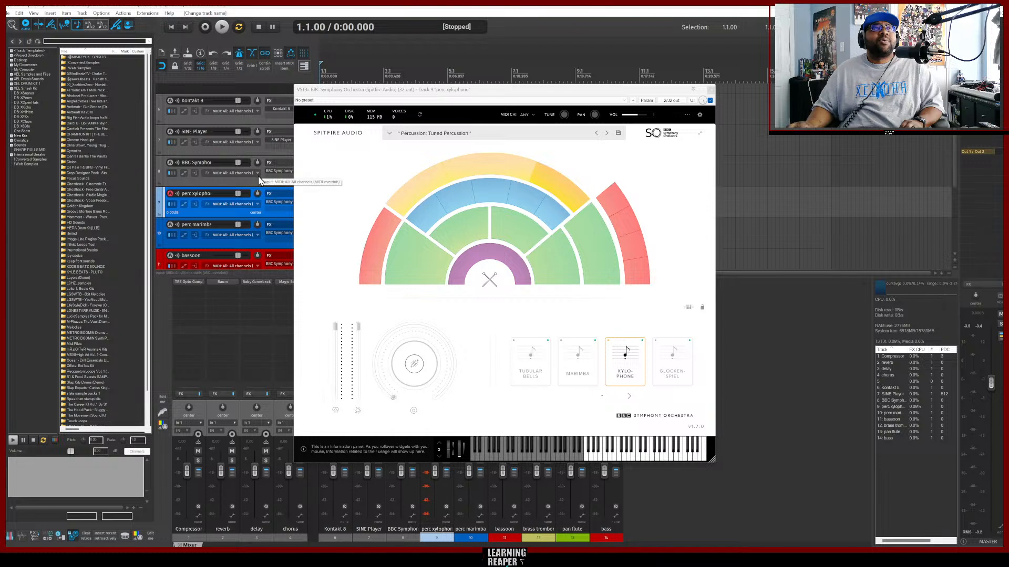
left_click(251, 183)
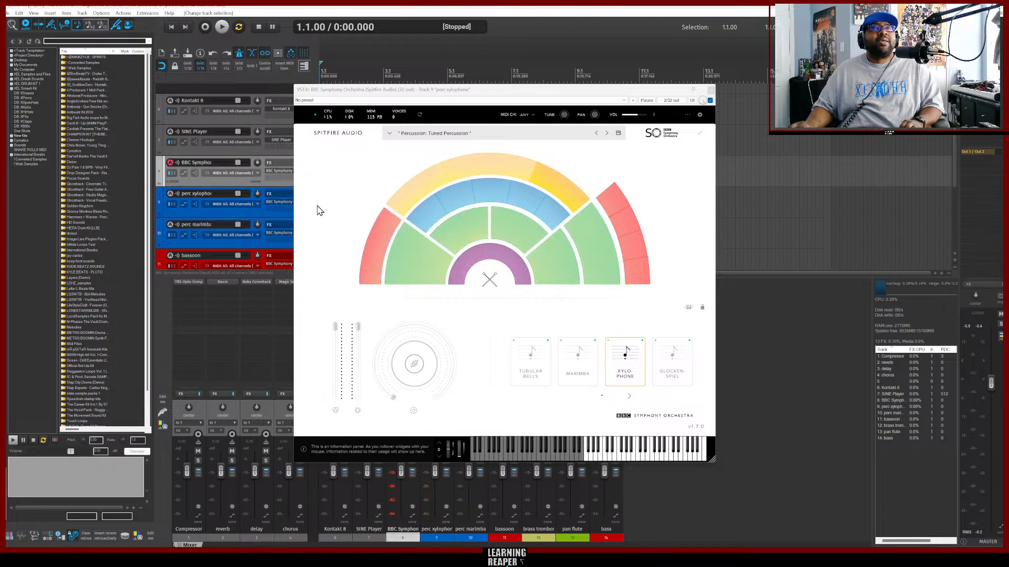
left_click(709, 90)
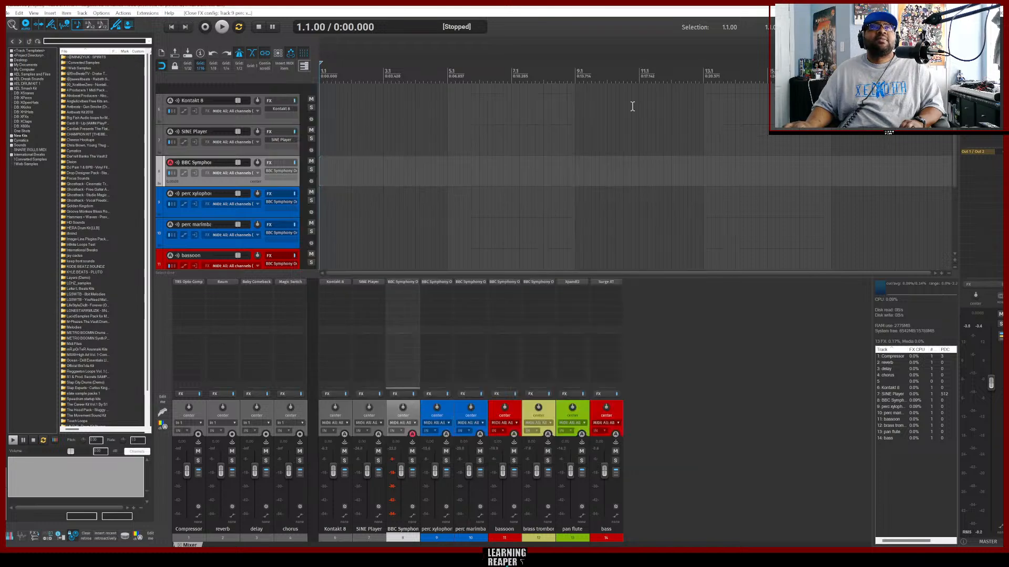
Open the instrument on the BBC Symphony Orchestra track above and rename that track perc celeste.
left_click(272, 176)
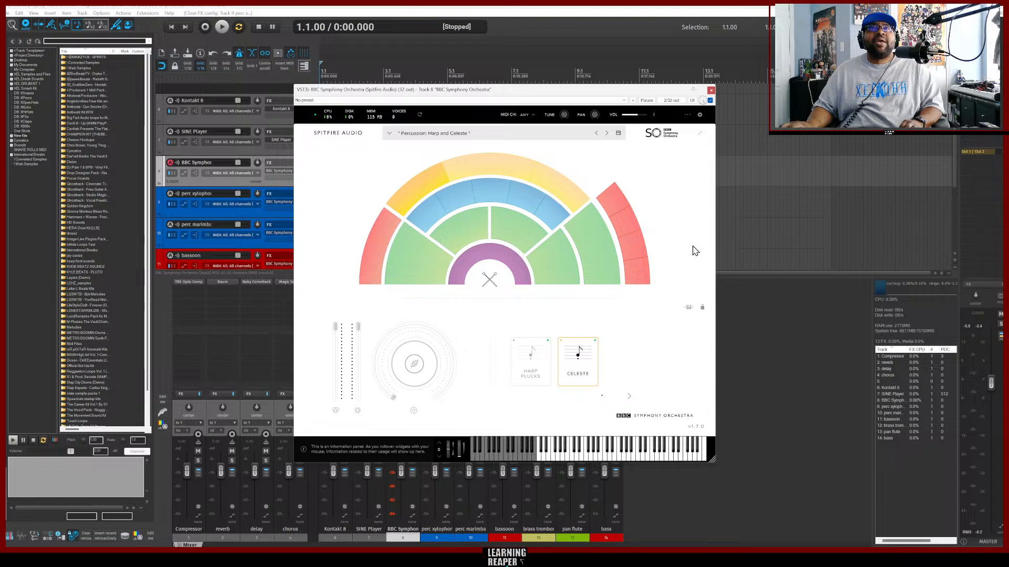
mouse_move(405, 192)
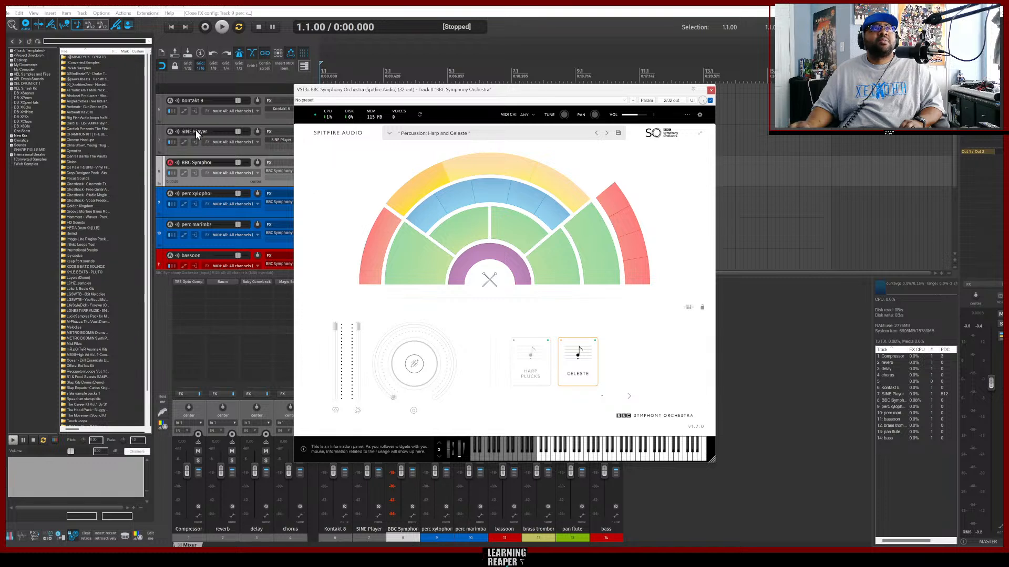
double_click(192, 163)
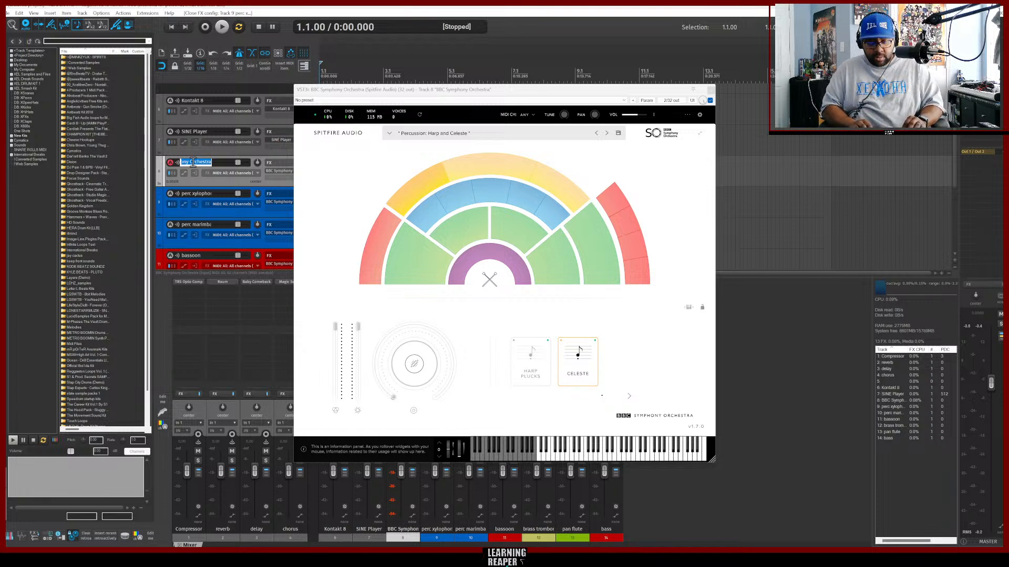
type("perc ce")
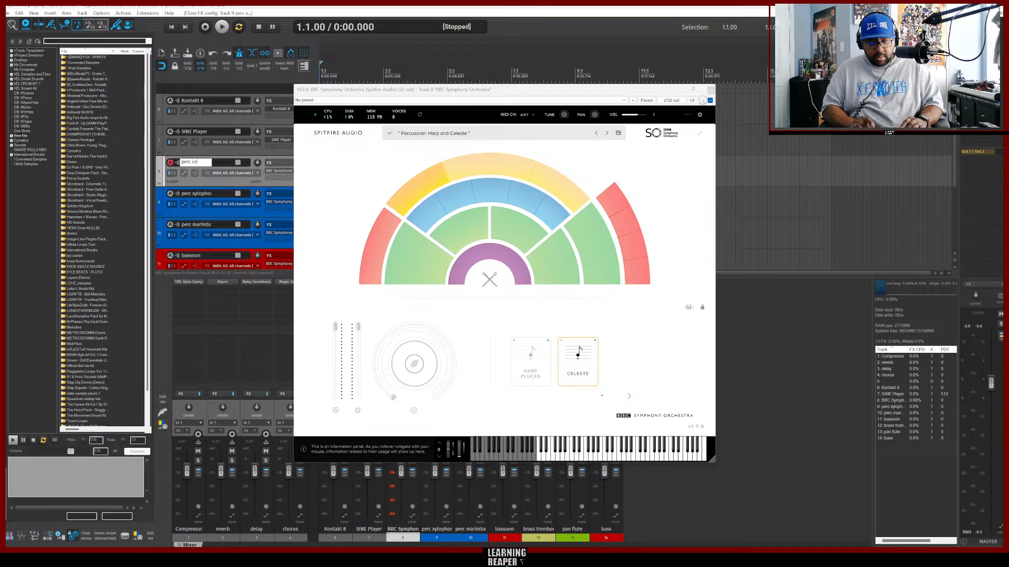
type("le")
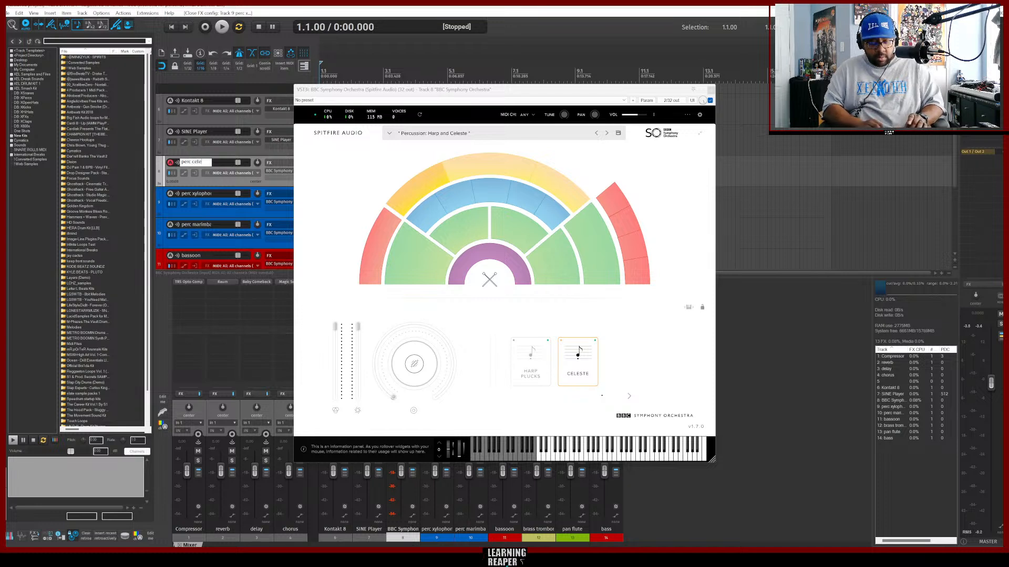
type("st")
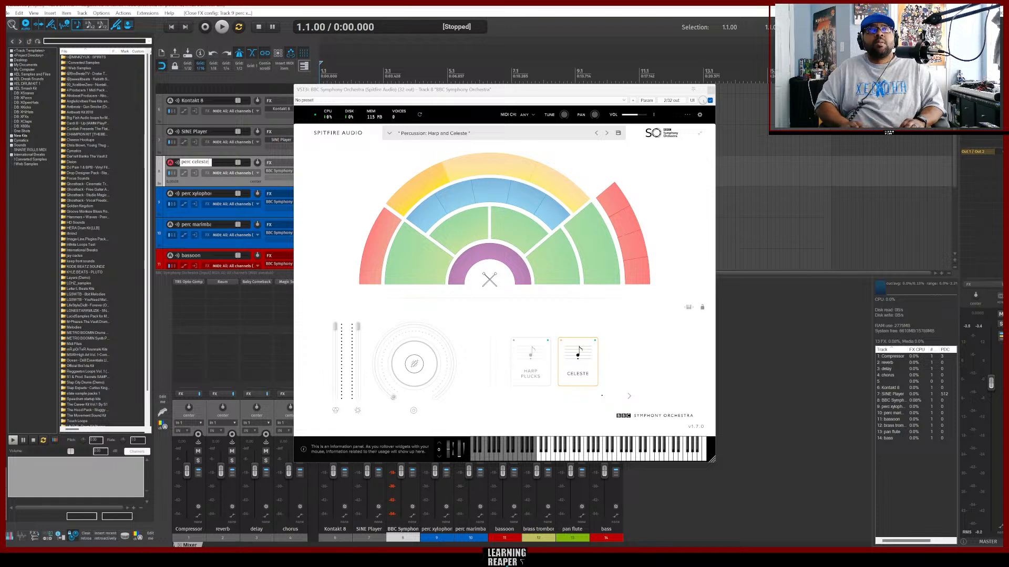
type("e")
key("Return")
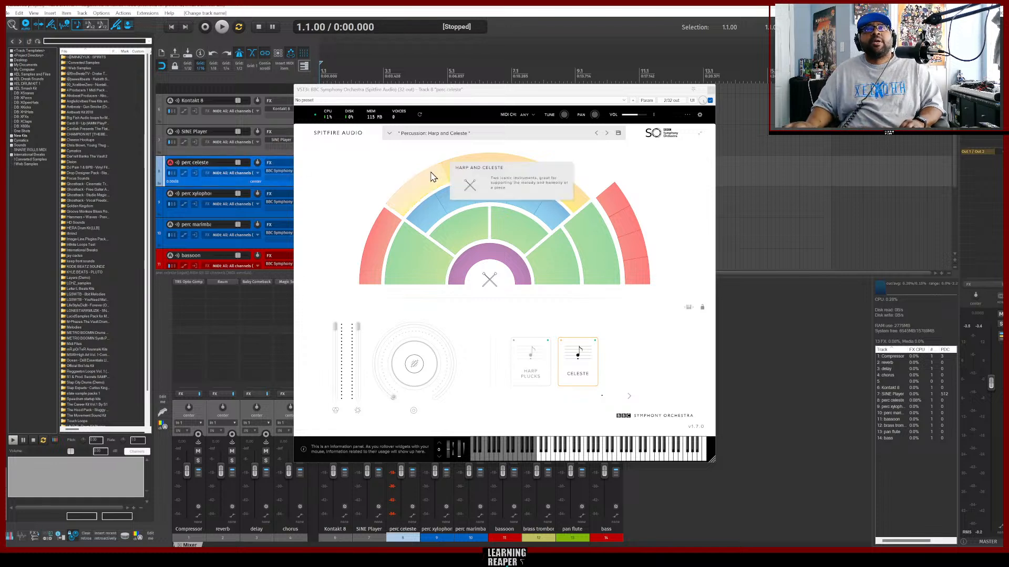
Rename the SINE Player track as stacato strings and close the plugin window.
left_click(213, 149)
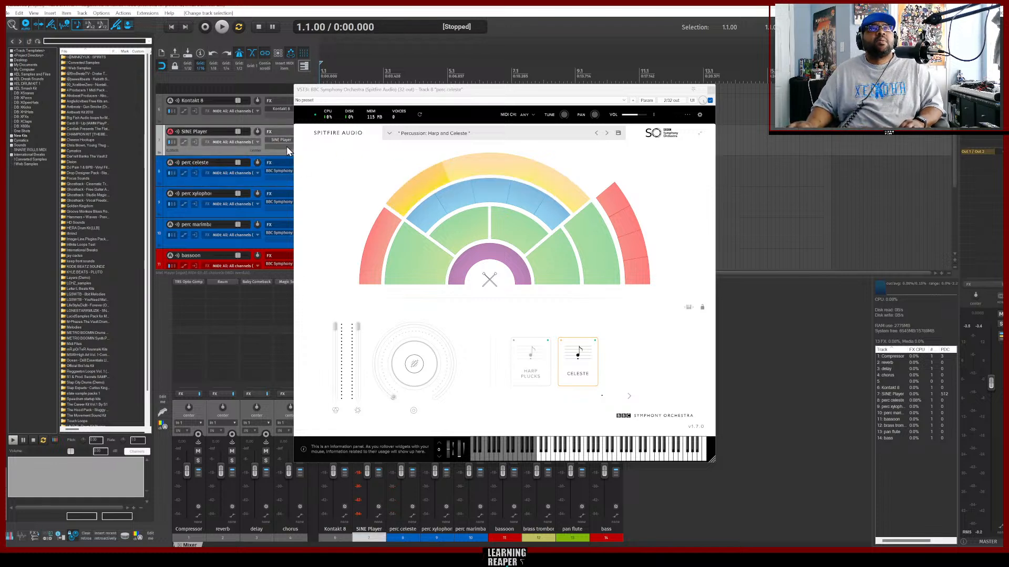
double_click(193, 131)
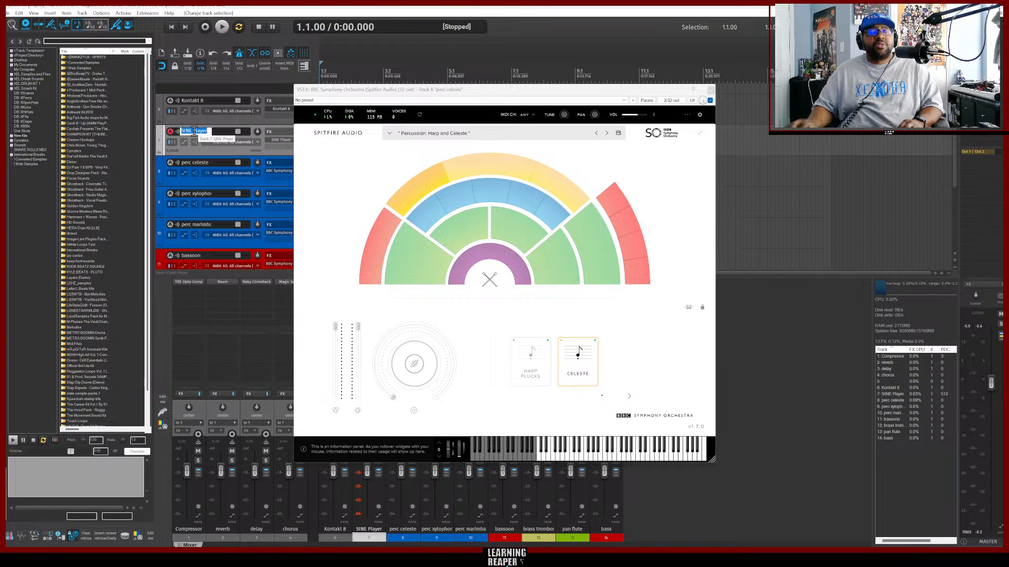
type("s")
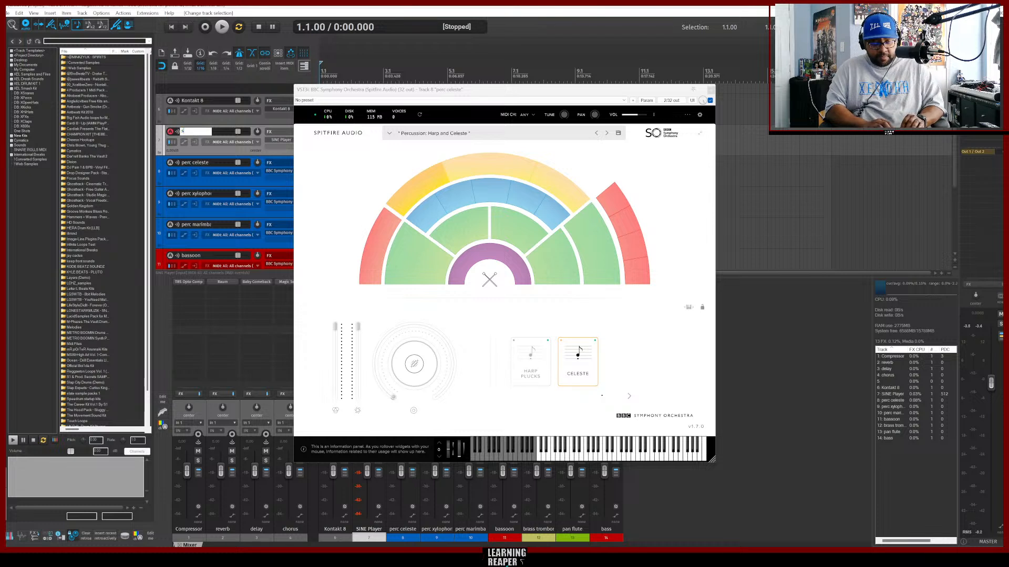
type("trings")
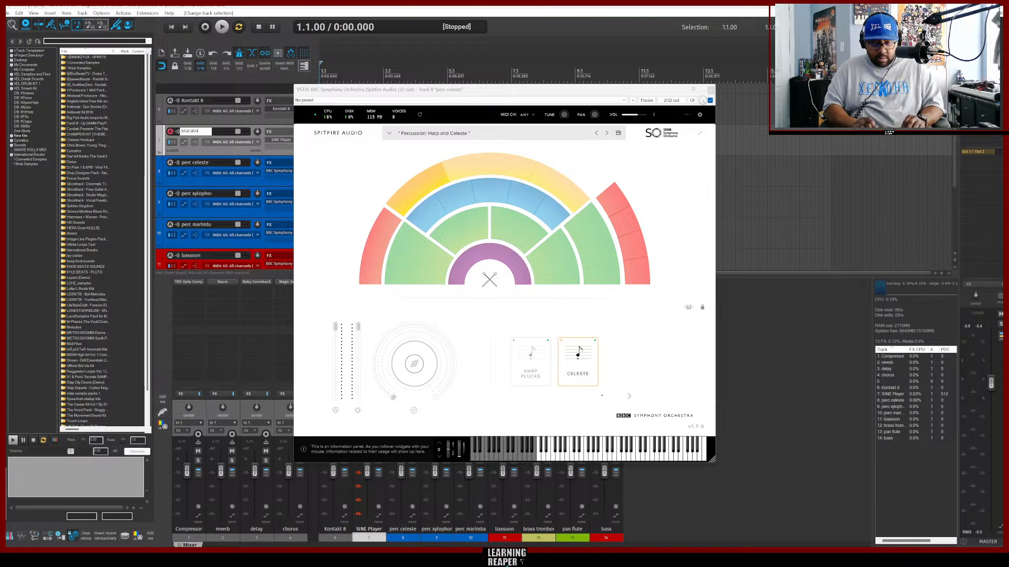
type("ring")
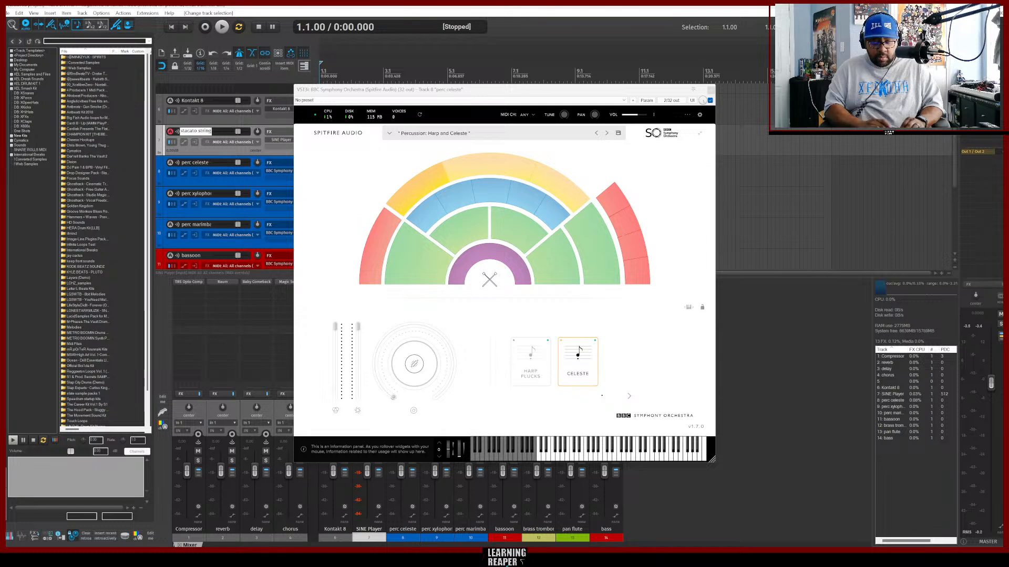
left_click(193, 132)
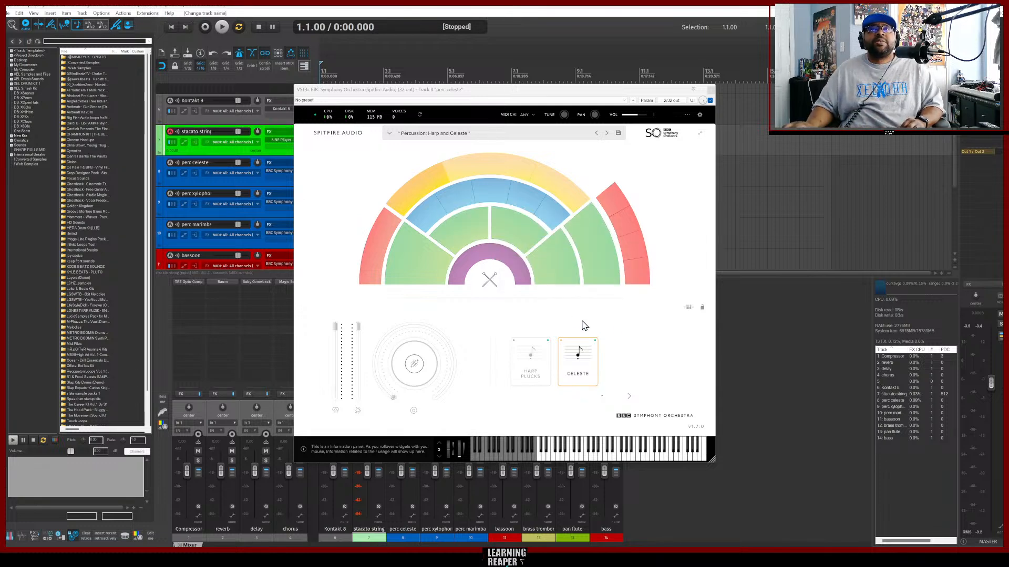
left_click(710, 93)
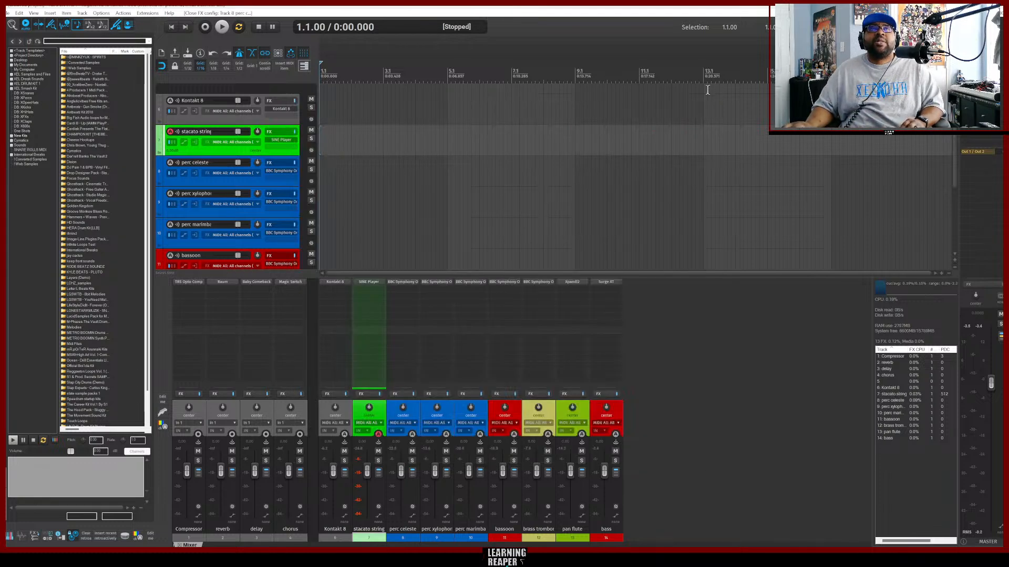
Rename the Kontakt 8 track as guitar and close its plugin window.
left_click(215, 117)
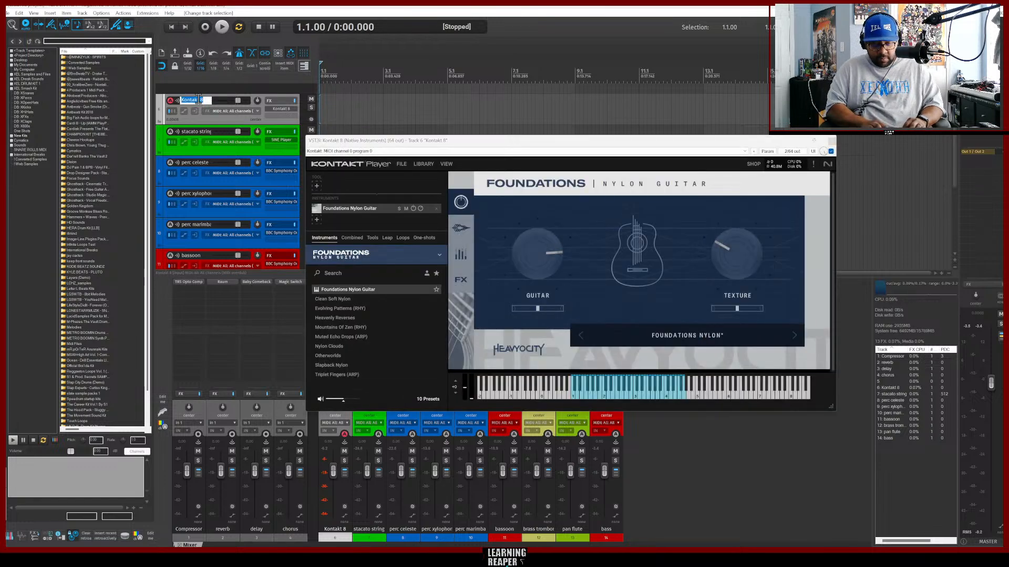
type("guitar")
key("Return")
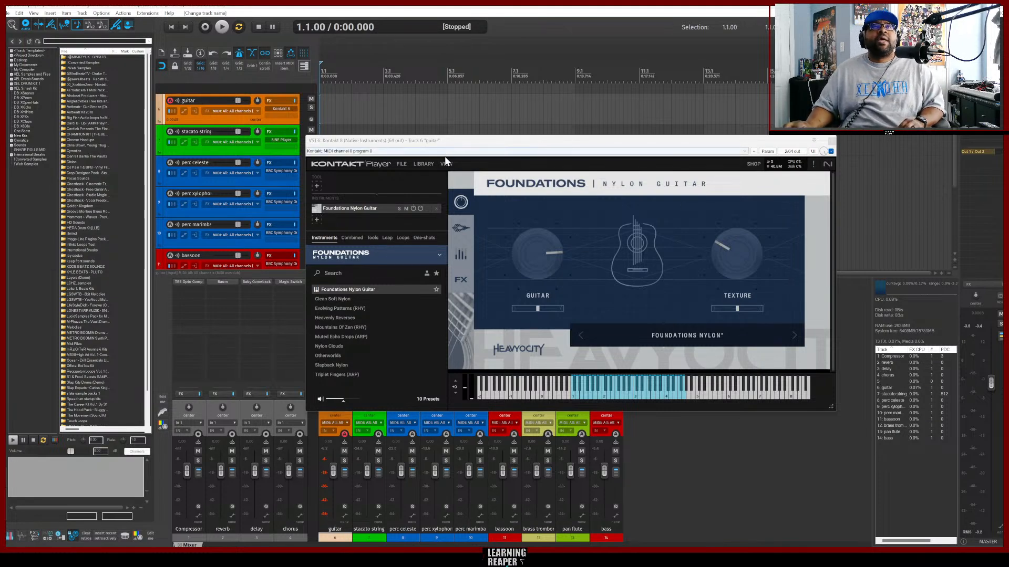
left_click(832, 142)
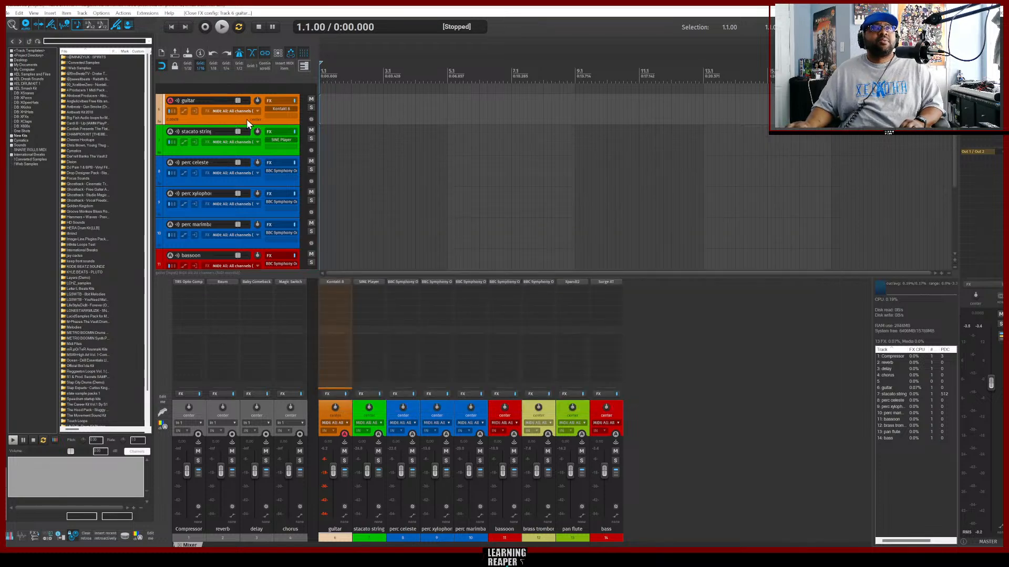
Start saving the tracks as a track template and open the TV Film Setup folder in the save dialog.
scroll(263, 165, "down", 4)
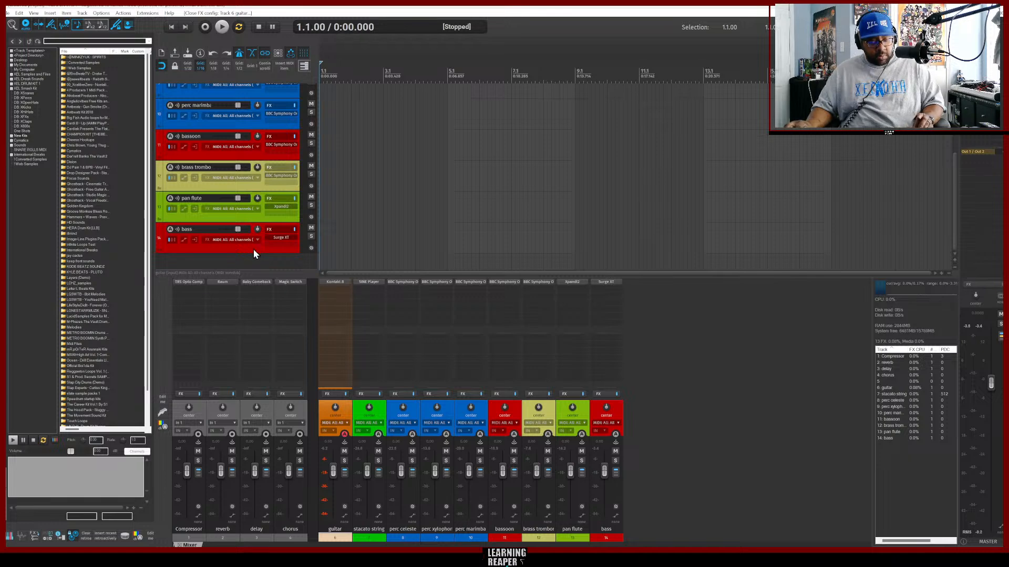
left_click(254, 249, "shift")
right_click(249, 251)
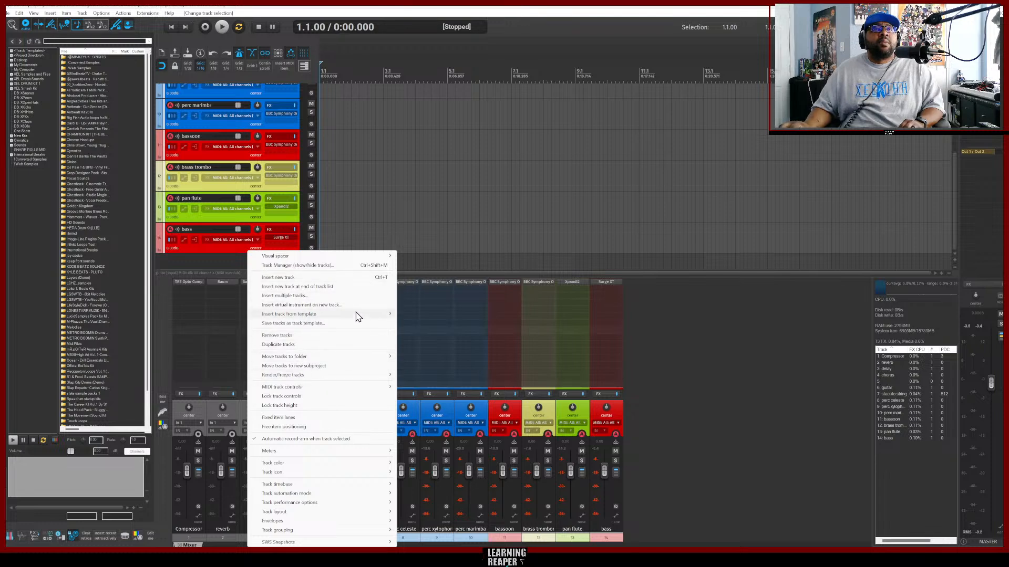
mouse_move(355, 316)
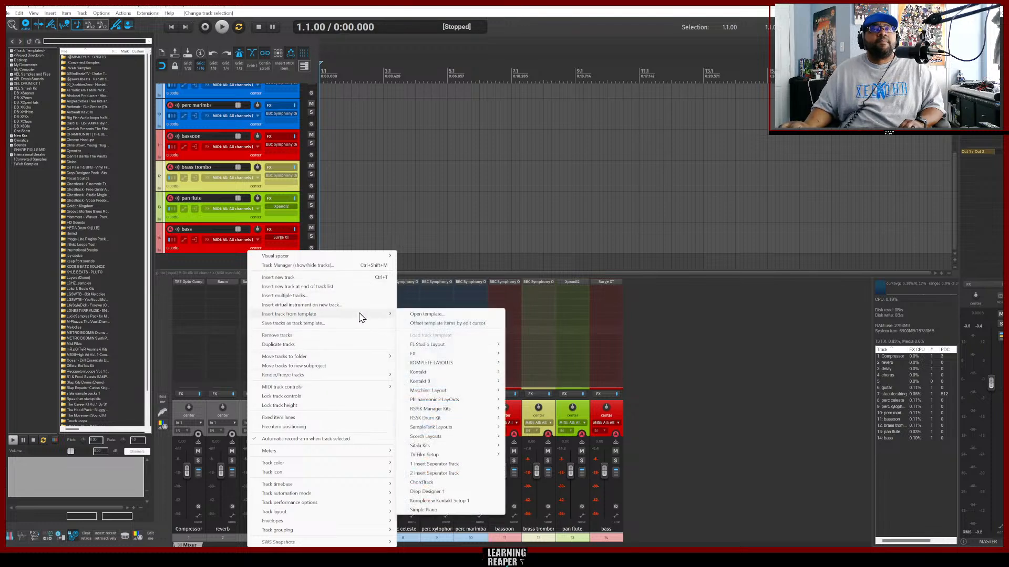
left_click(304, 323)
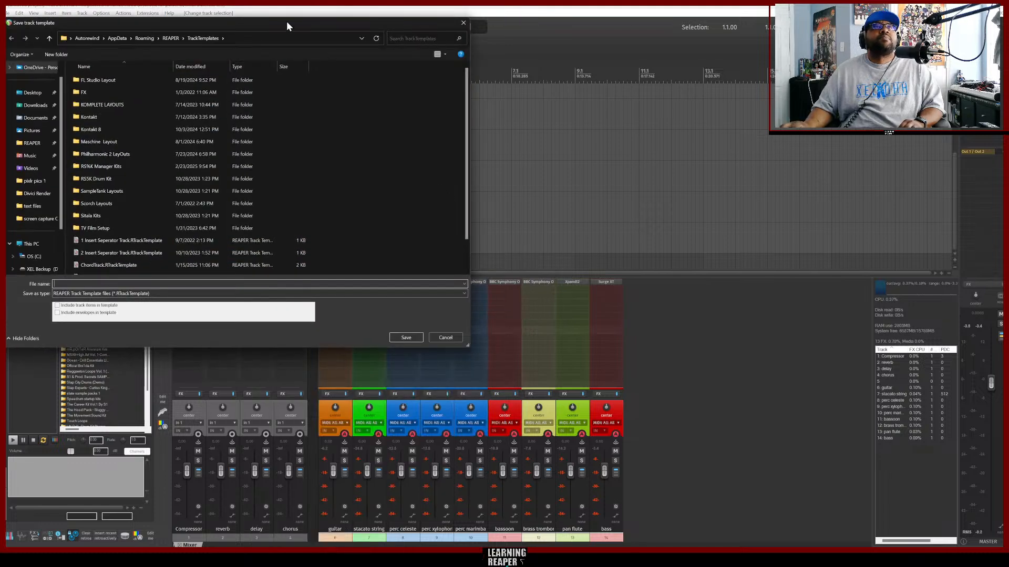
left_click_drag(275, 21, 570, 80)
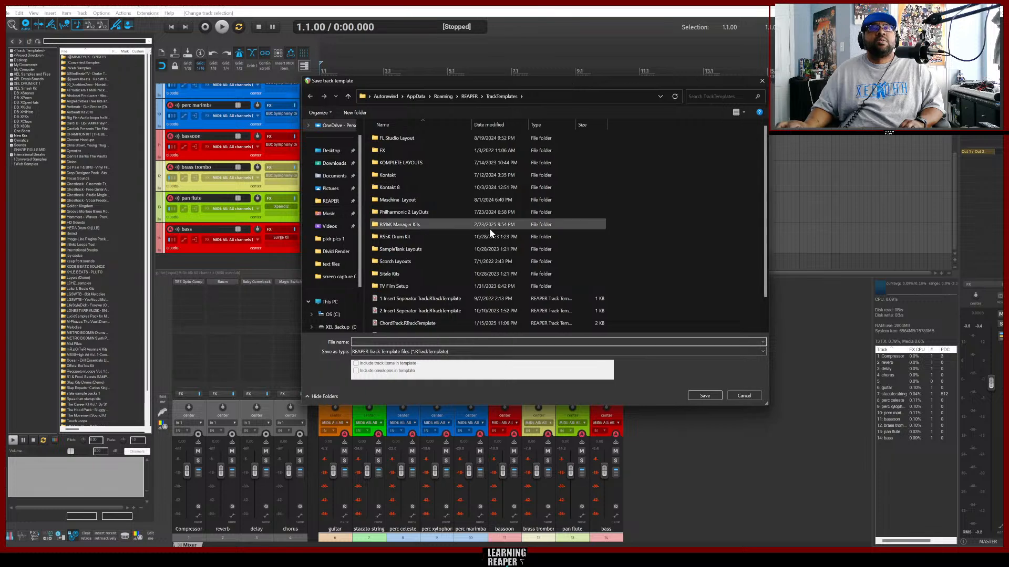
double_click(393, 287)
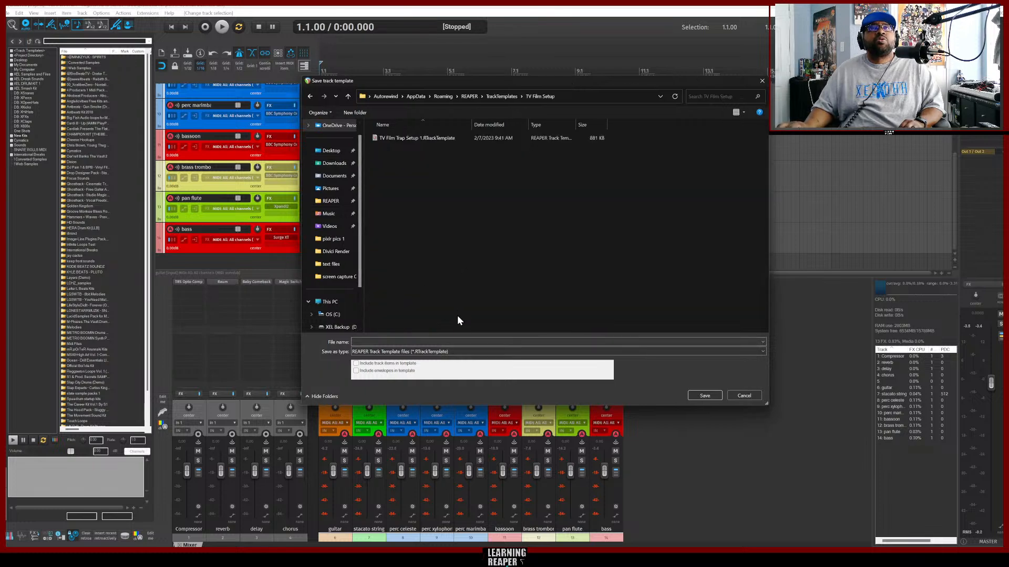
Name the track template Dramedy Setup 1 and save it.
left_click(451, 342)
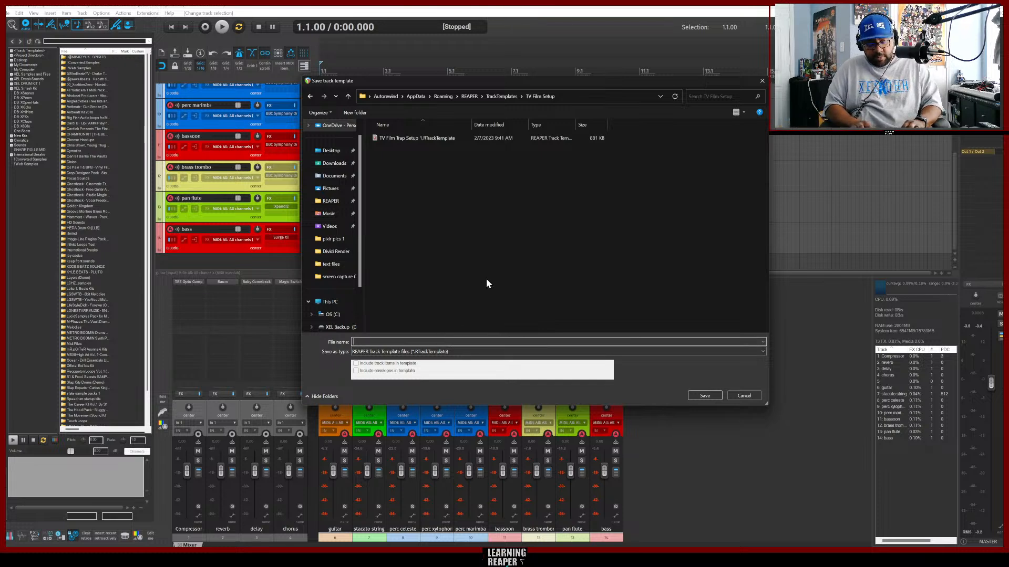
type("Dram")
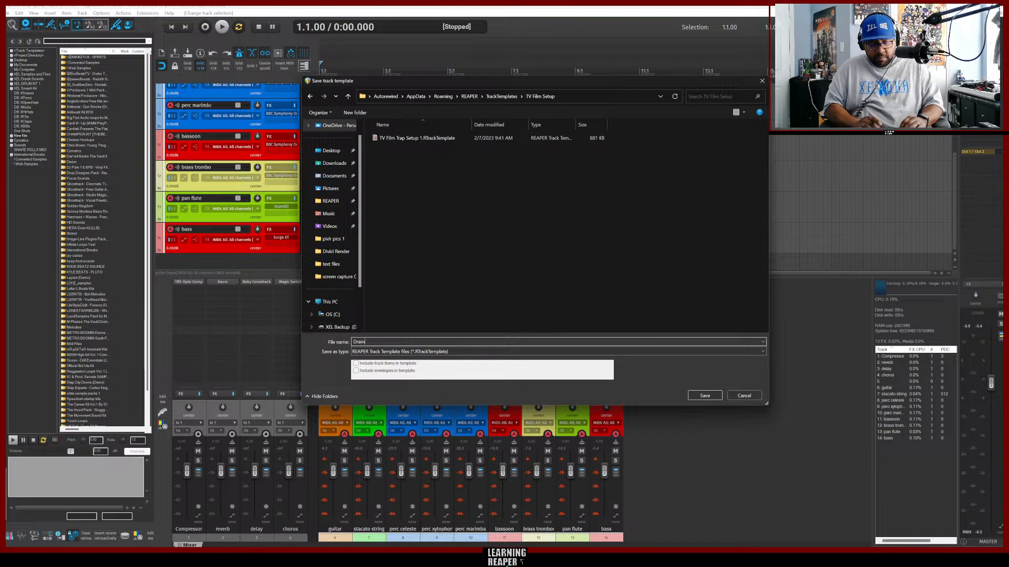
type("edy")
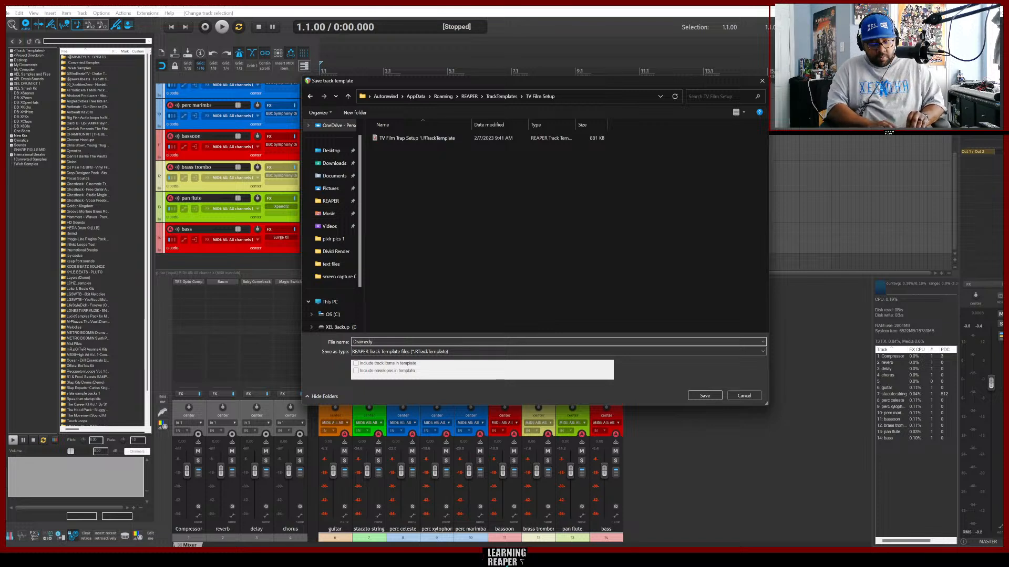
type(" Setup")
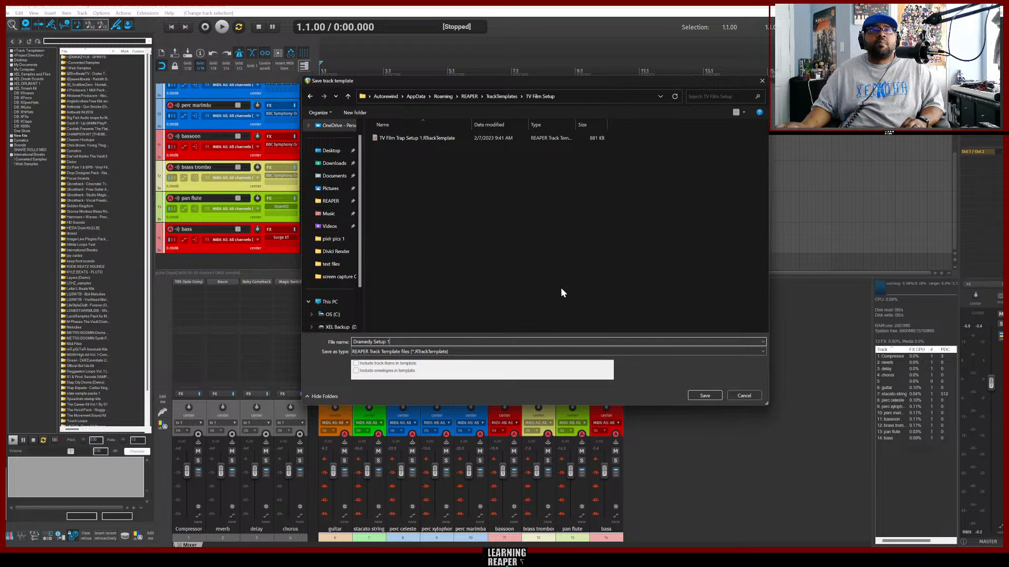
type(" 1")
left_click(714, 395)
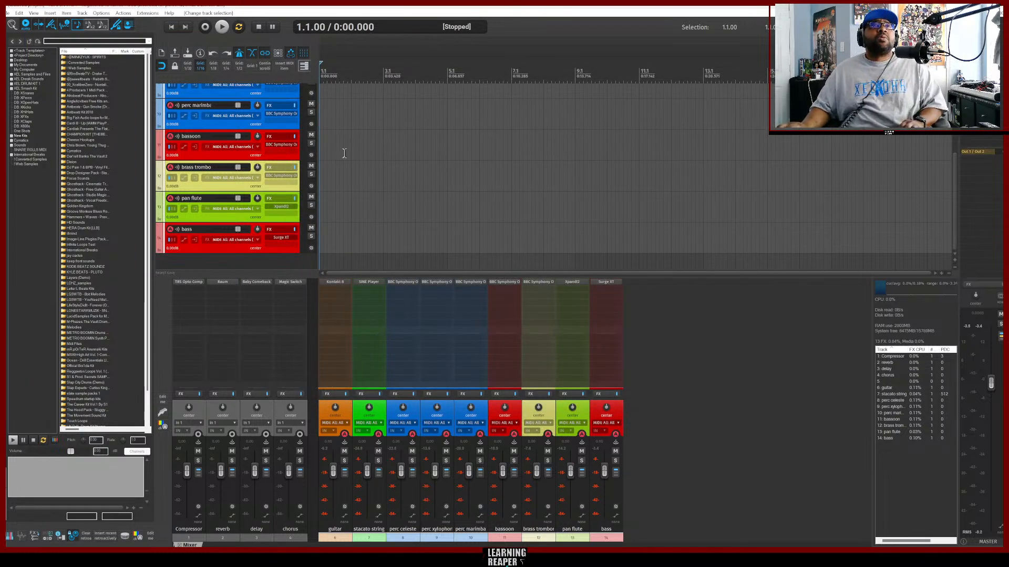
Open the guitar track's Kontakt instrument and pick the Muted Echo Drops (ARP) preset.
scroll(268, 247, "up", 4)
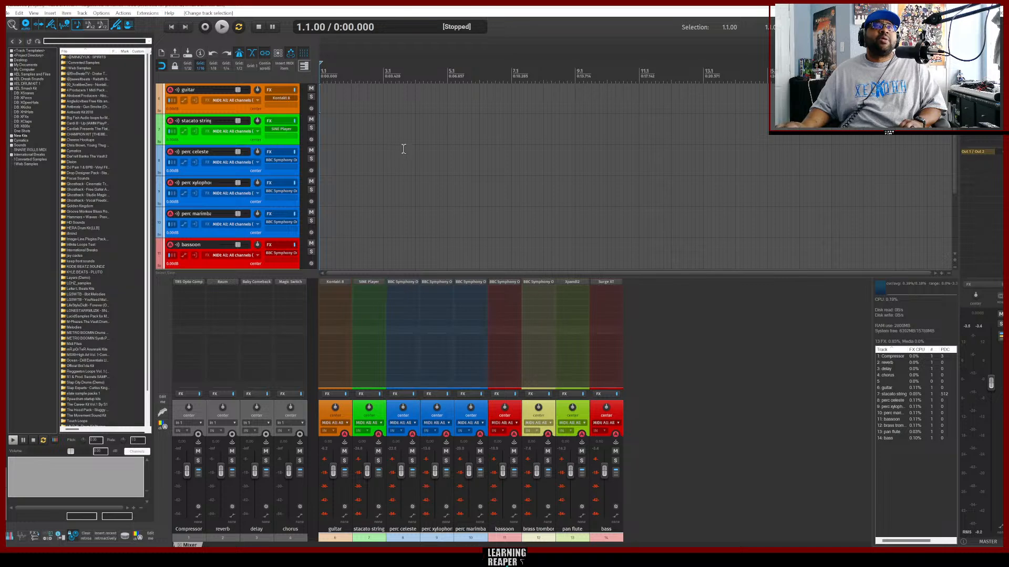
left_click(233, 110)
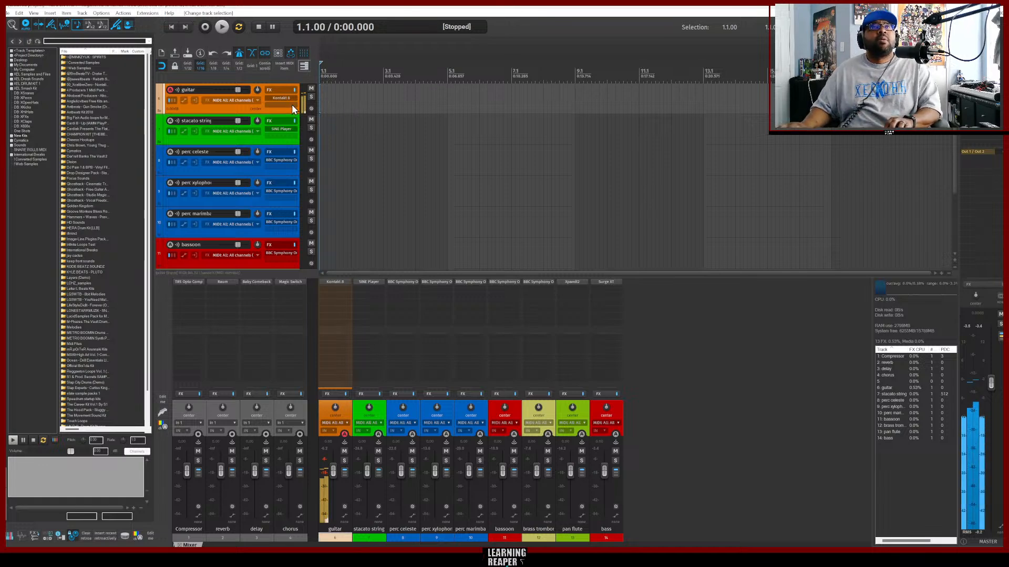
key("f")
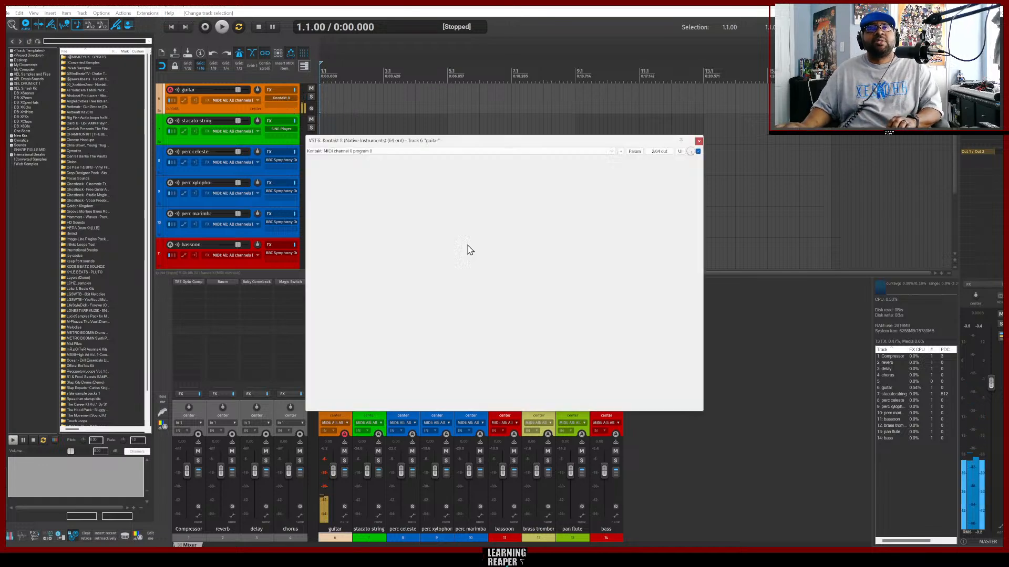
left_click(684, 336)
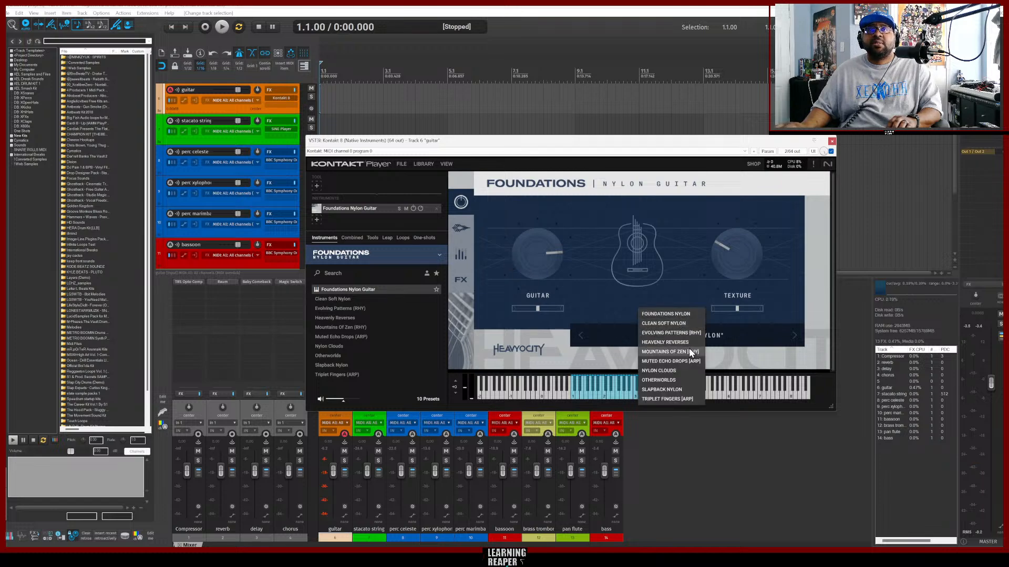
left_click(661, 362)
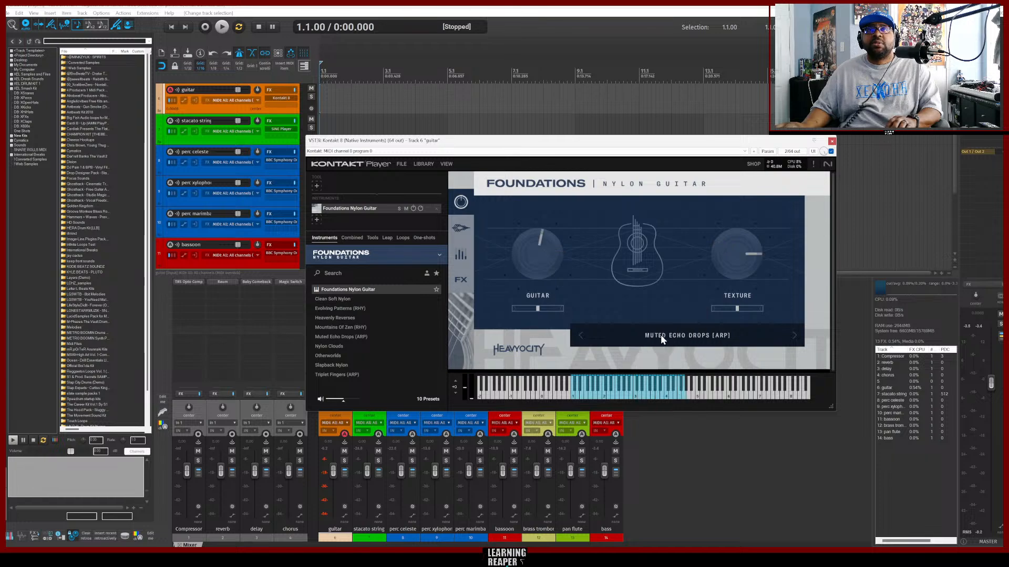
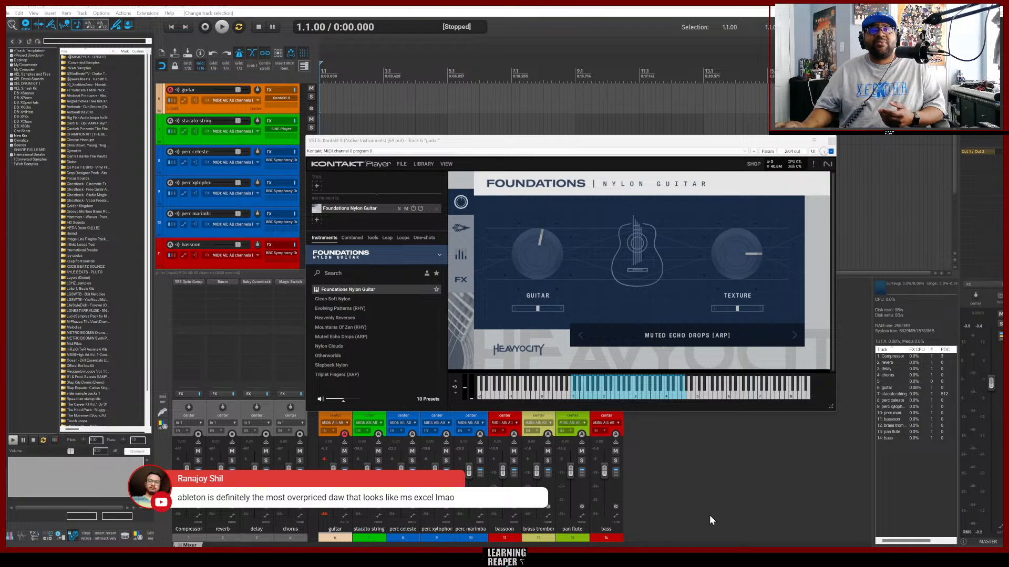
Audition the guitar's Muted Echo Drops preset, view its arpeggiator page, and close the Kontakt window.
left_click(695, 455)
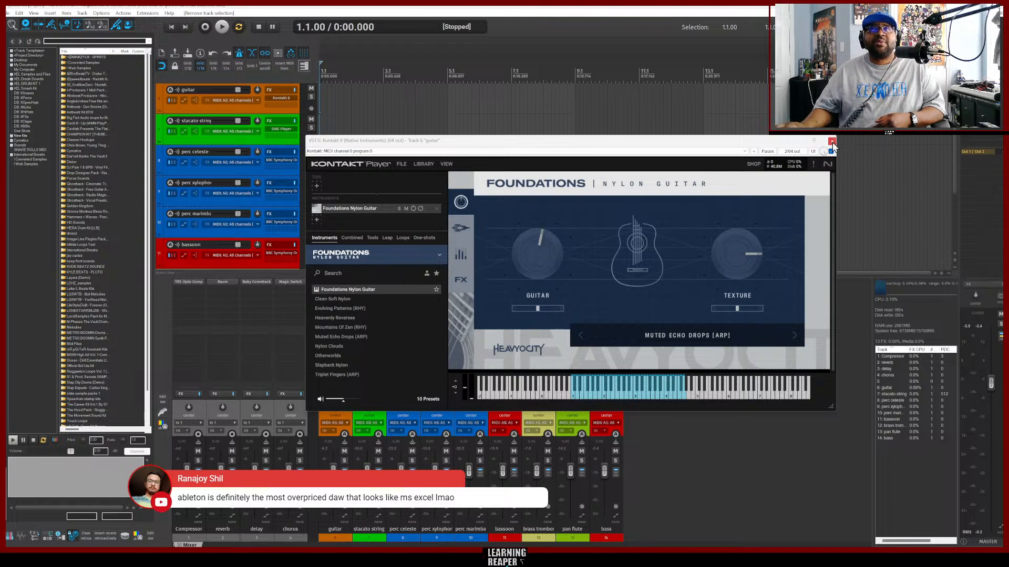
left_click(608, 392)
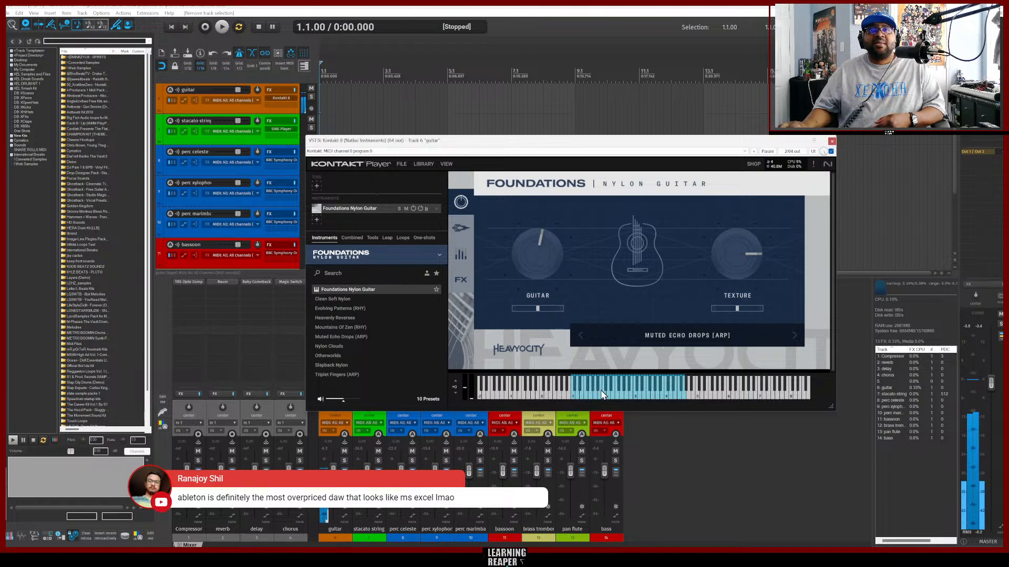
left_click(458, 255)
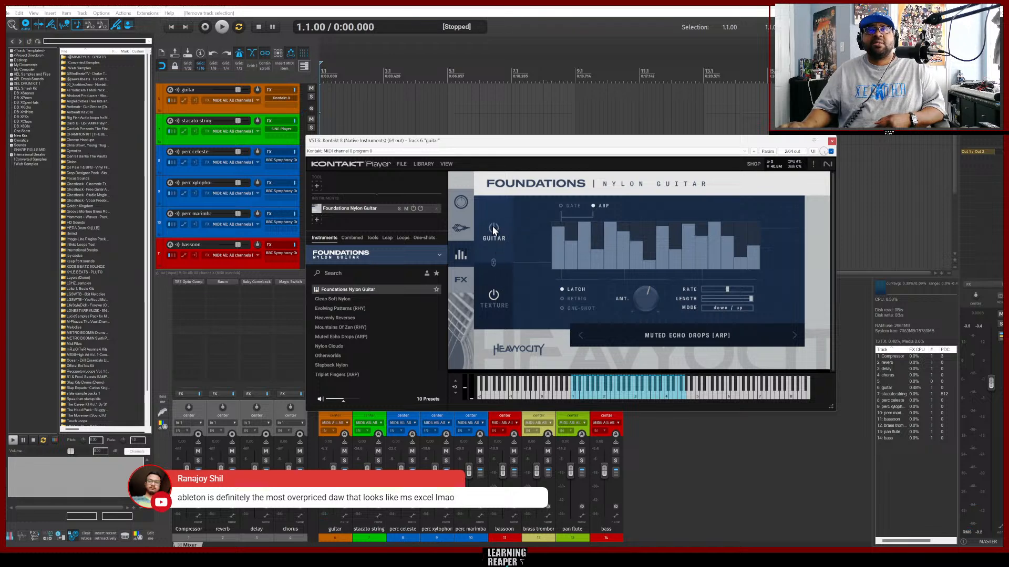
left_click(620, 394)
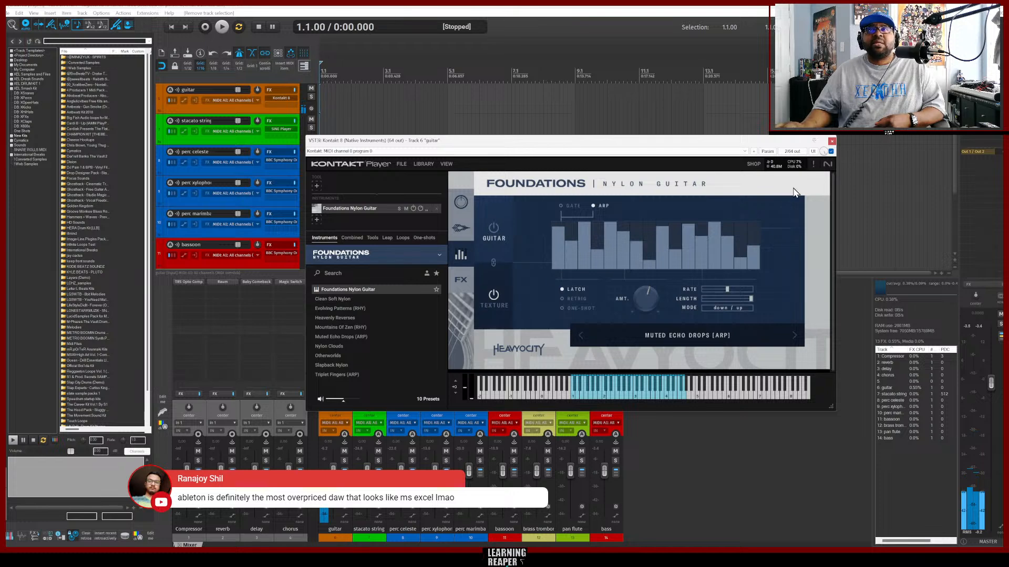
left_click(831, 141)
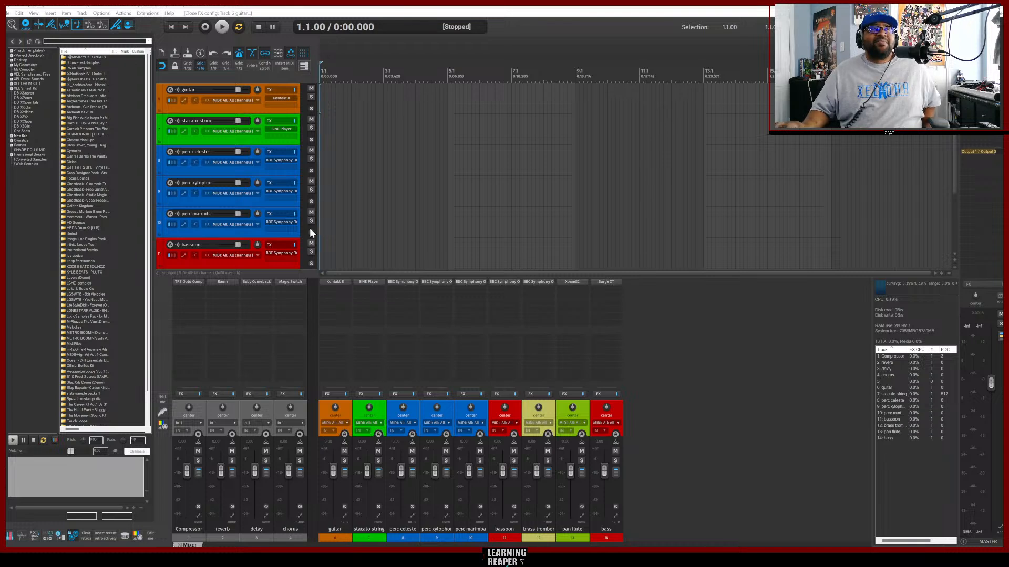
Open the guitar track's Kontakt instrument and adjust the delay and reverb knobs on its FX page.
left_click(707, 348)
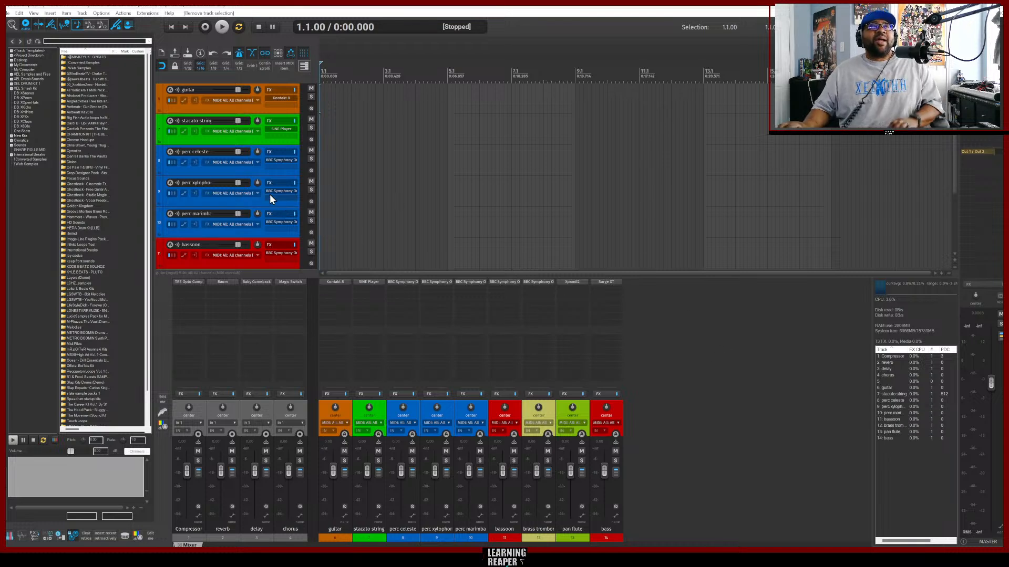
scroll(257, 193, "up", 1)
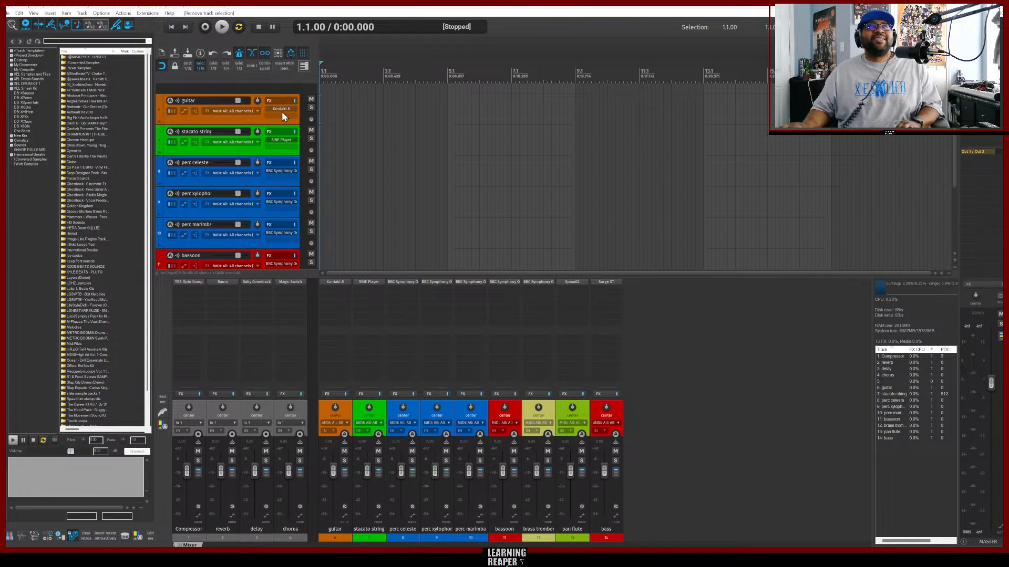
left_click(250, 121)
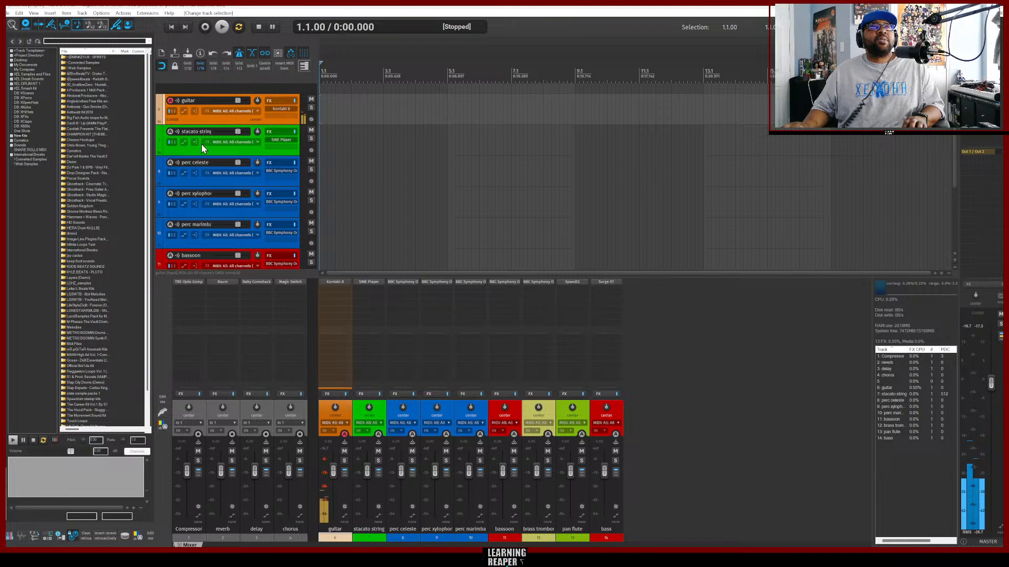
left_click(286, 109)
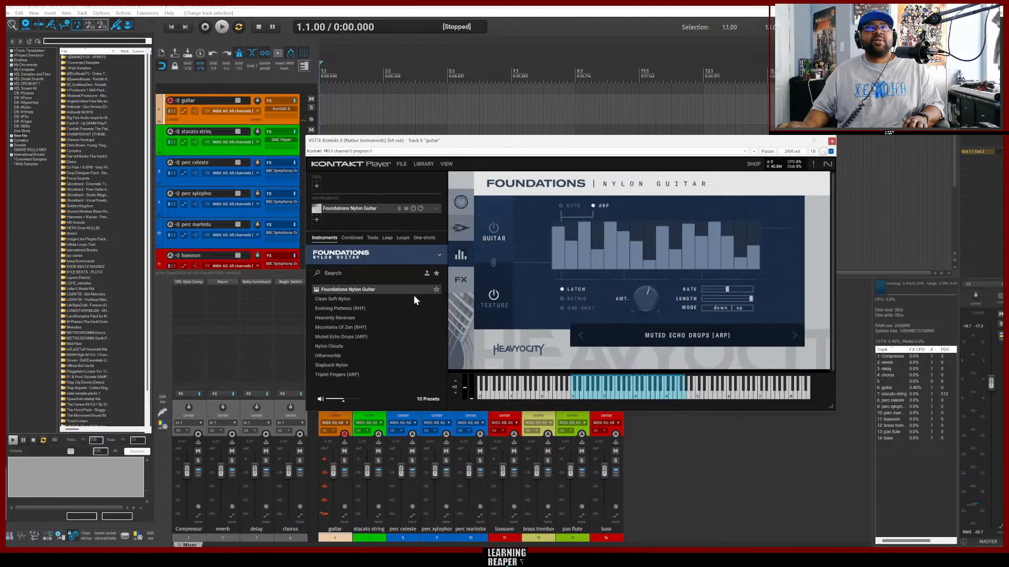
left_click(462, 278)
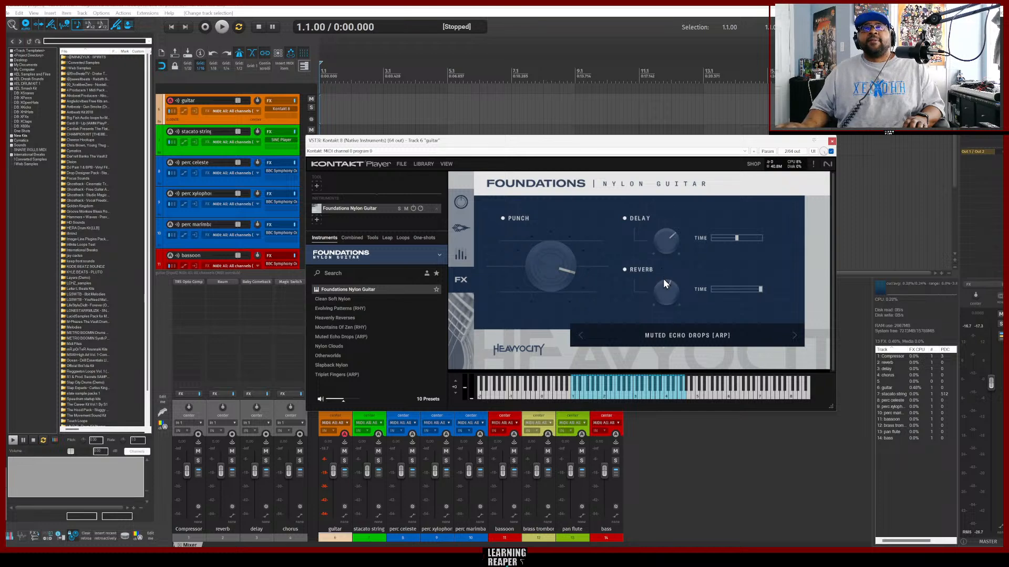
left_click_drag(663, 293, 663, 295)
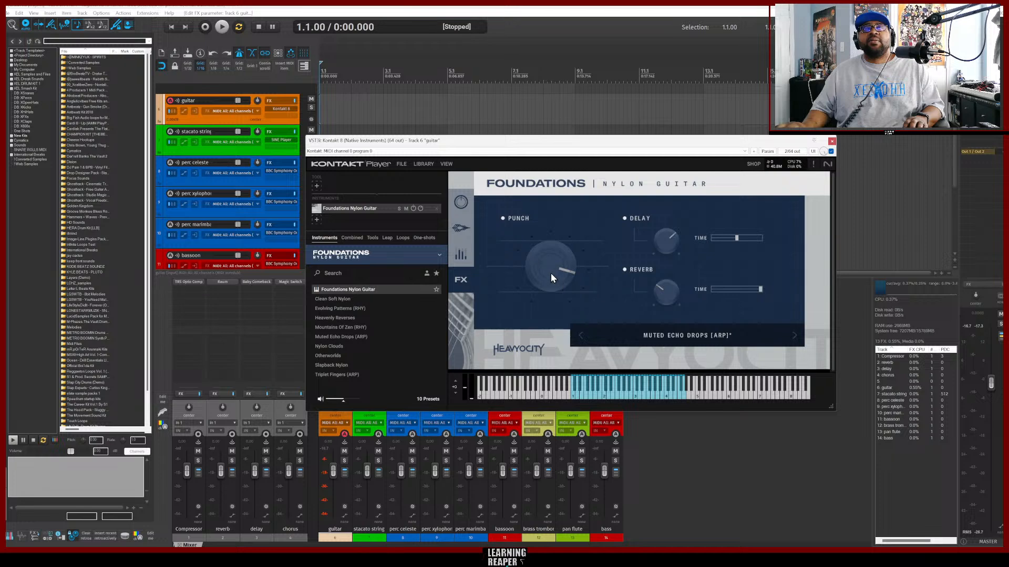
left_click_drag(666, 241, 667, 288)
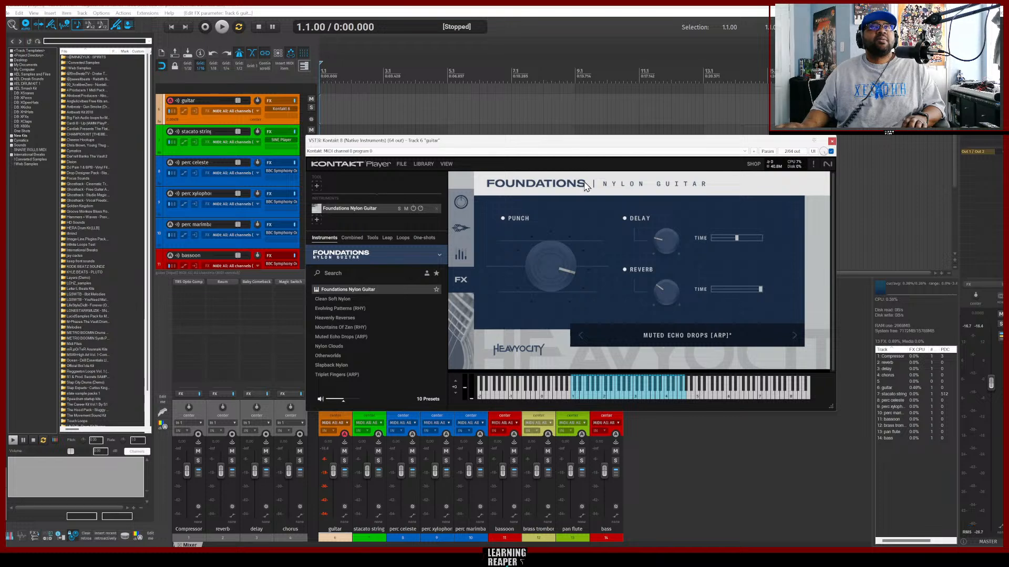
left_click(832, 142)
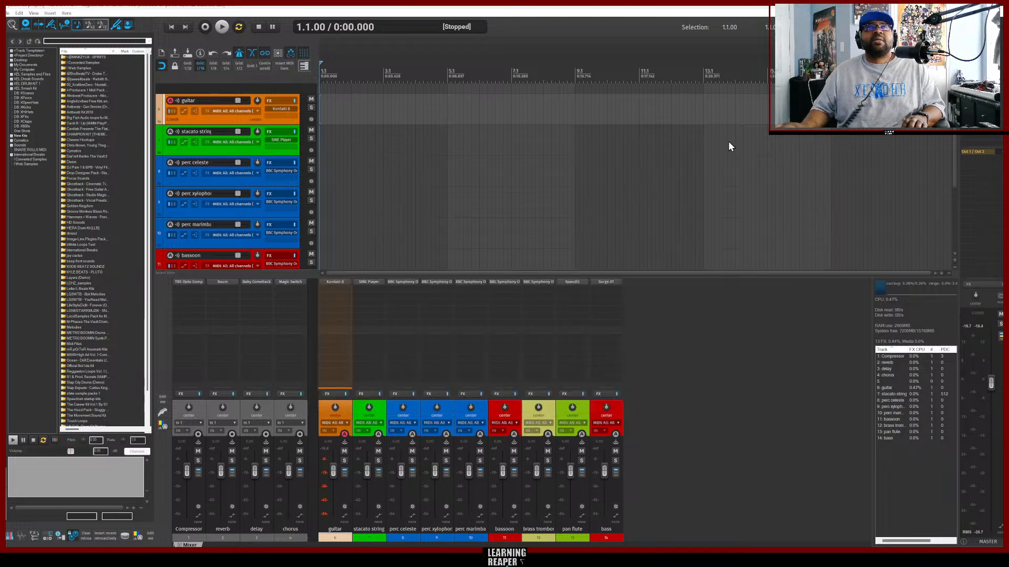
Audition each instrument track in turn, from the staccato strings down to the bass.
left_click(259, 152)
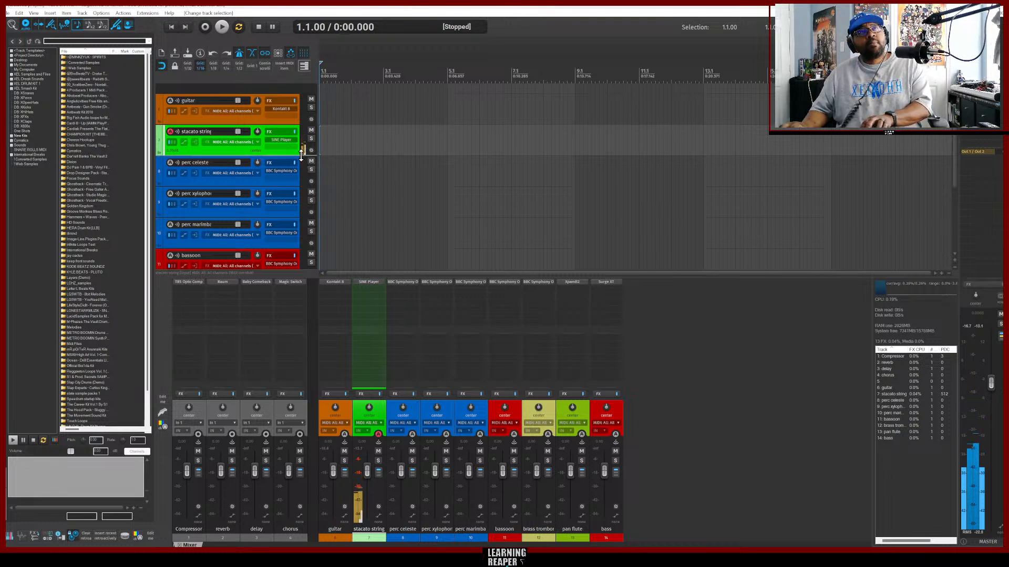
left_click(209, 181)
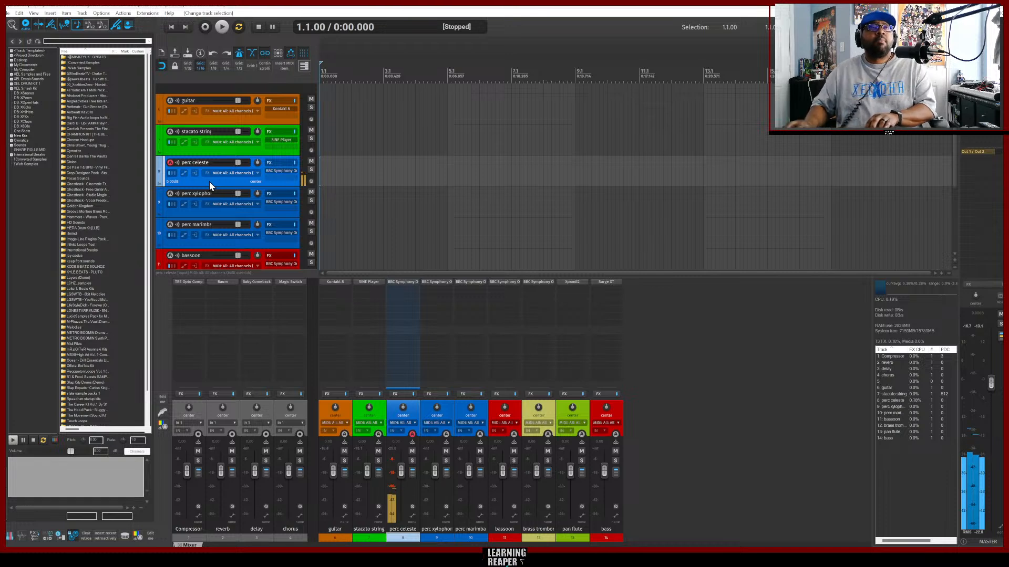
left_click(230, 212)
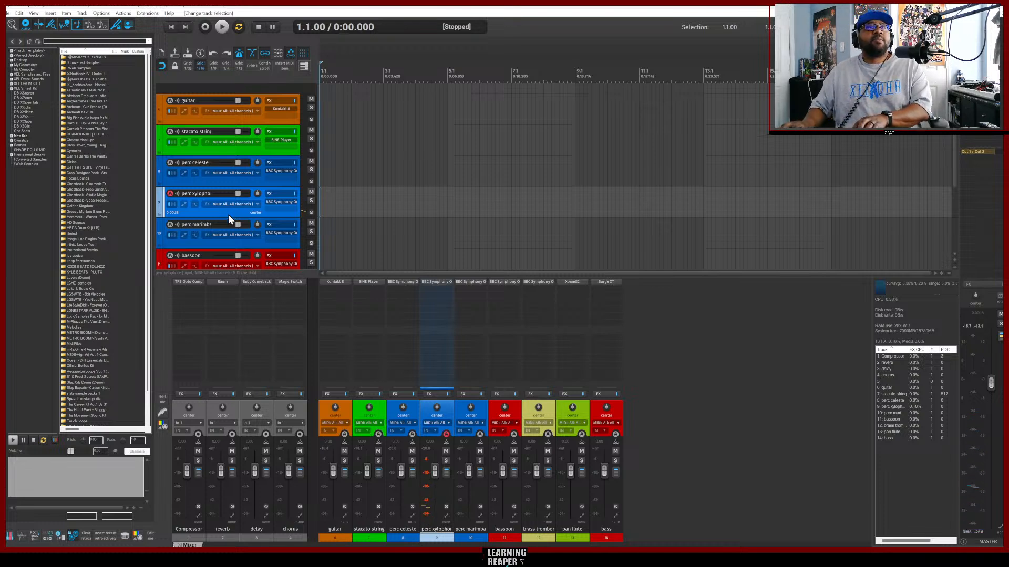
left_click(228, 241)
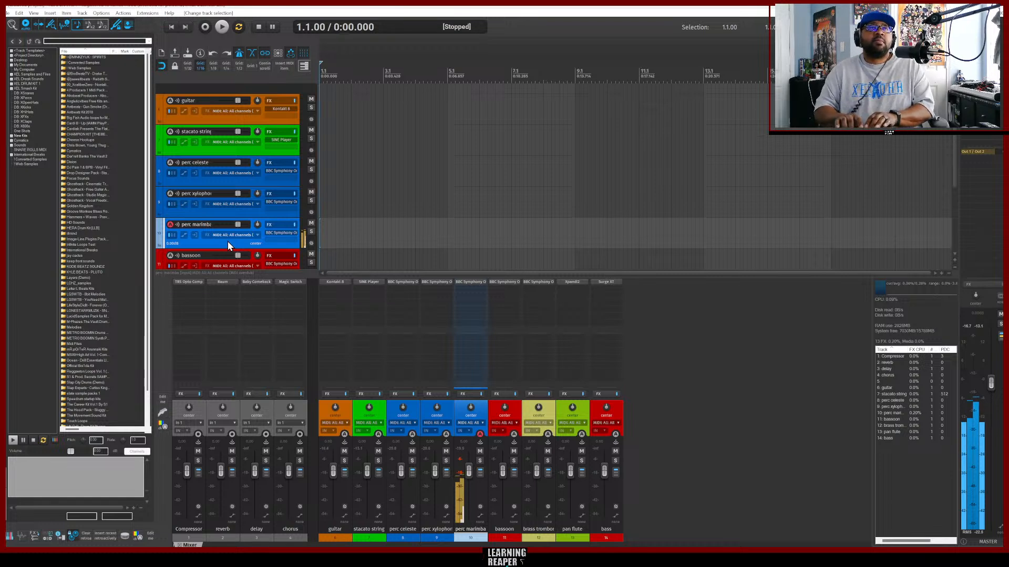
left_click(260, 252)
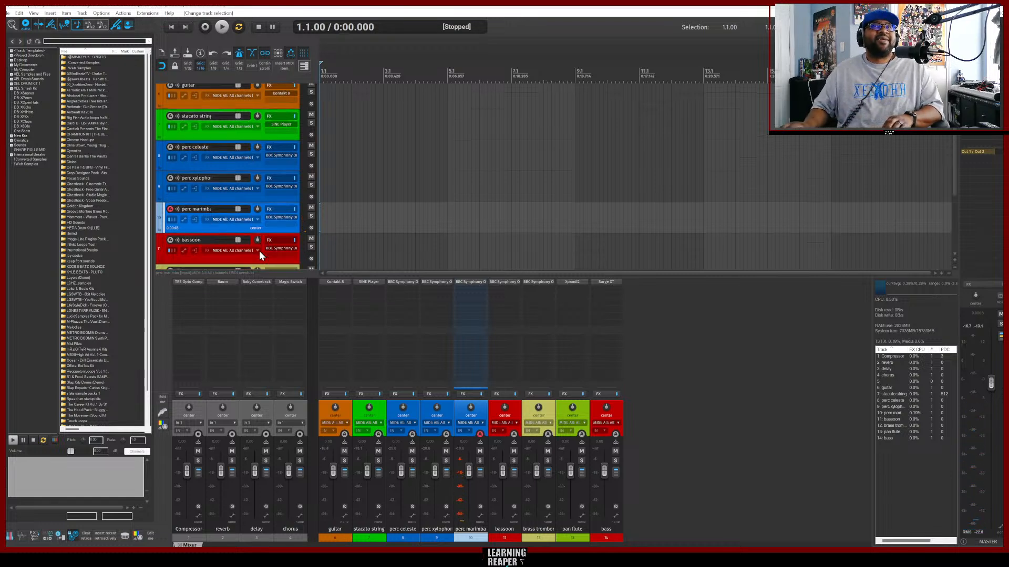
scroll(259, 251, "down", 1)
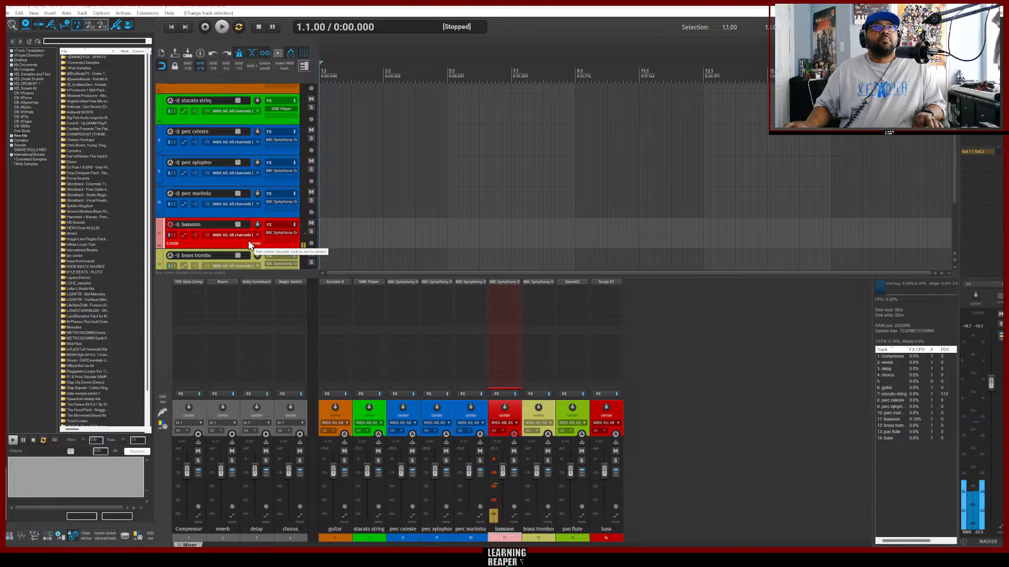
scroll(259, 244, "down", 1)
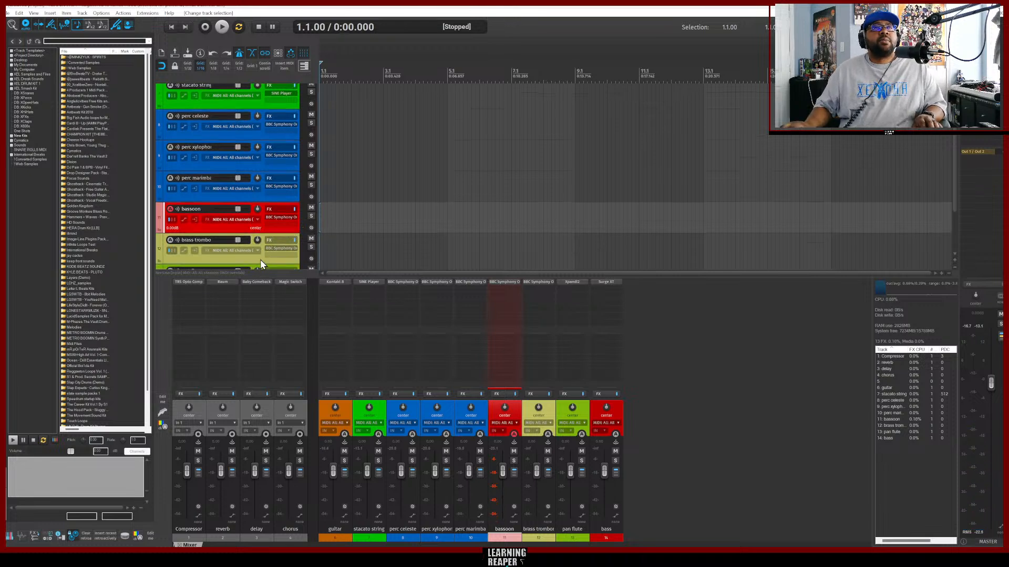
left_click(261, 264)
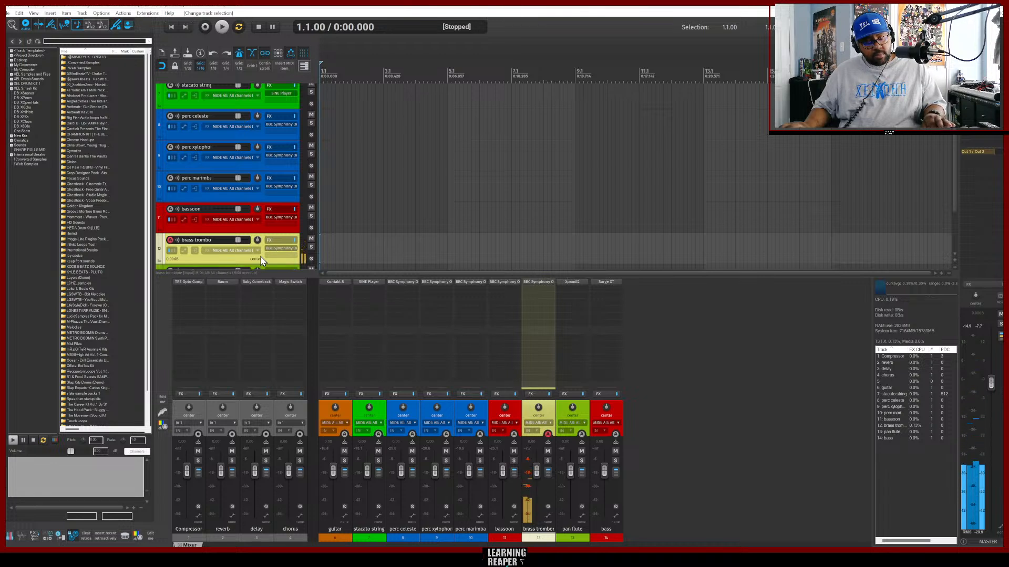
scroll(250, 255, "down", 2)
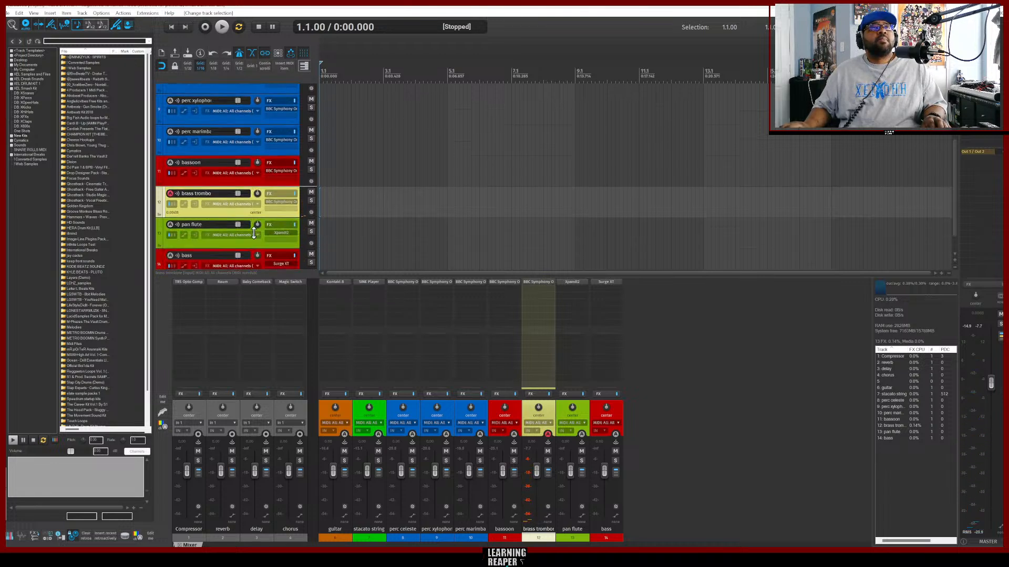
left_click(241, 244)
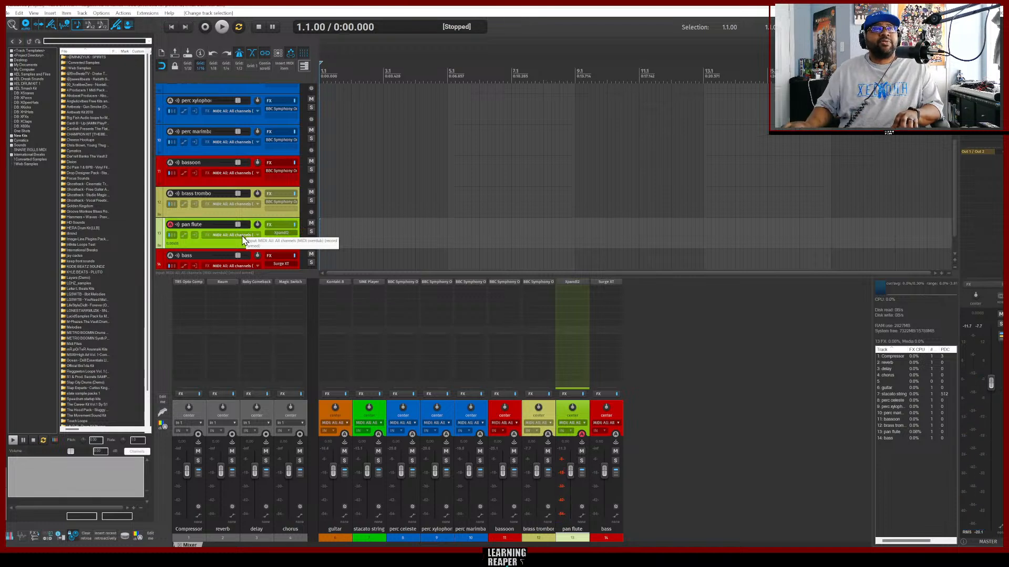
scroll(243, 240, "down", 1)
left_click(238, 260)
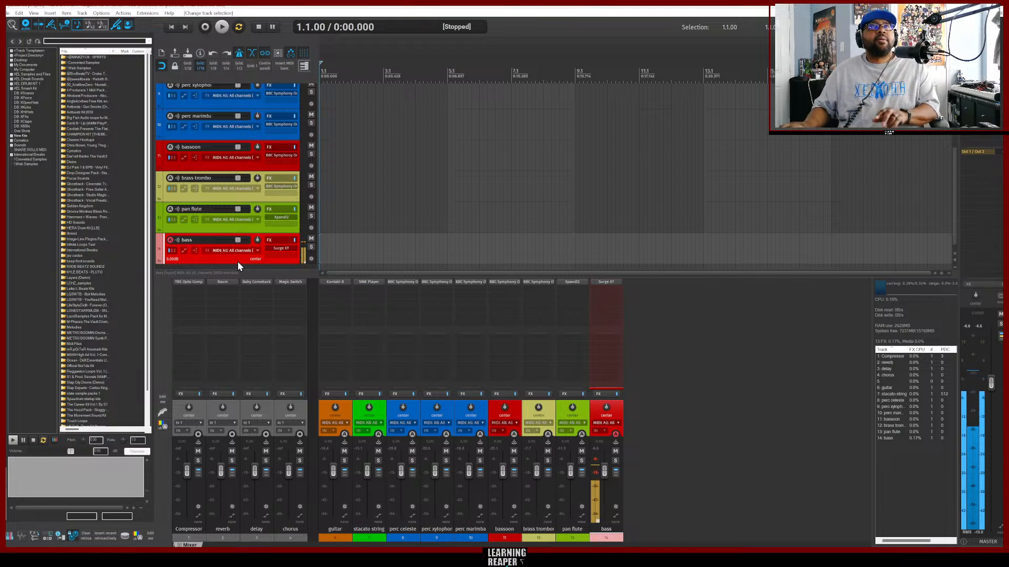
scroll(323, 200, "up", 5)
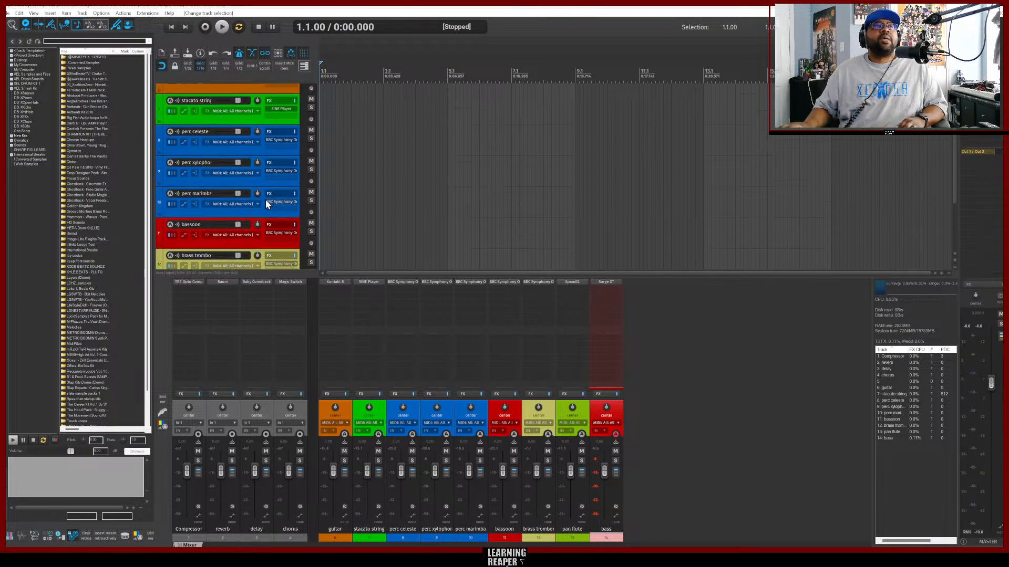
left_click(256, 115)
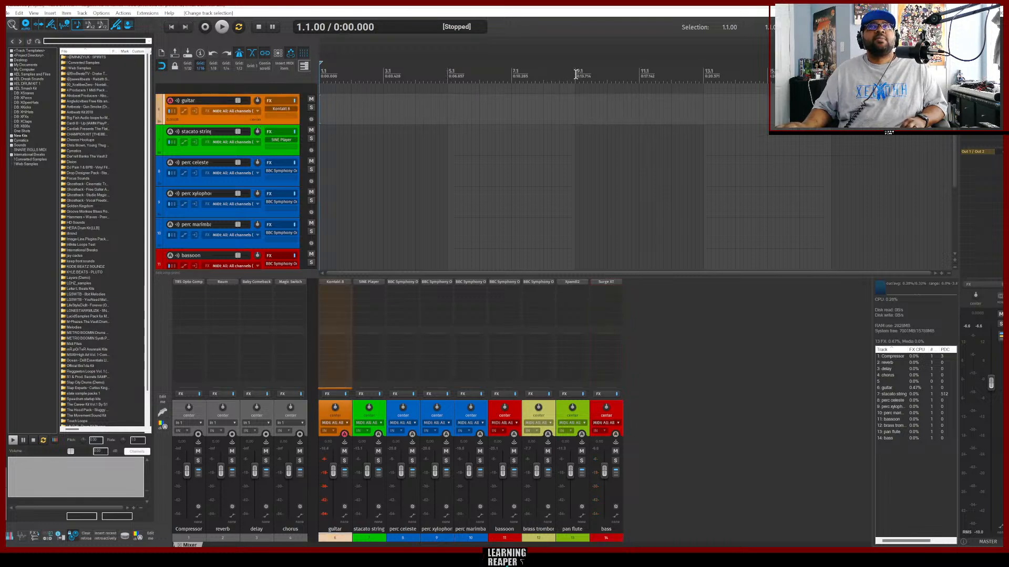
Check the reference track's tempo in the browser and set the project tempo to 75 BPM.
left_click_drag(576, 76, 319, 77)
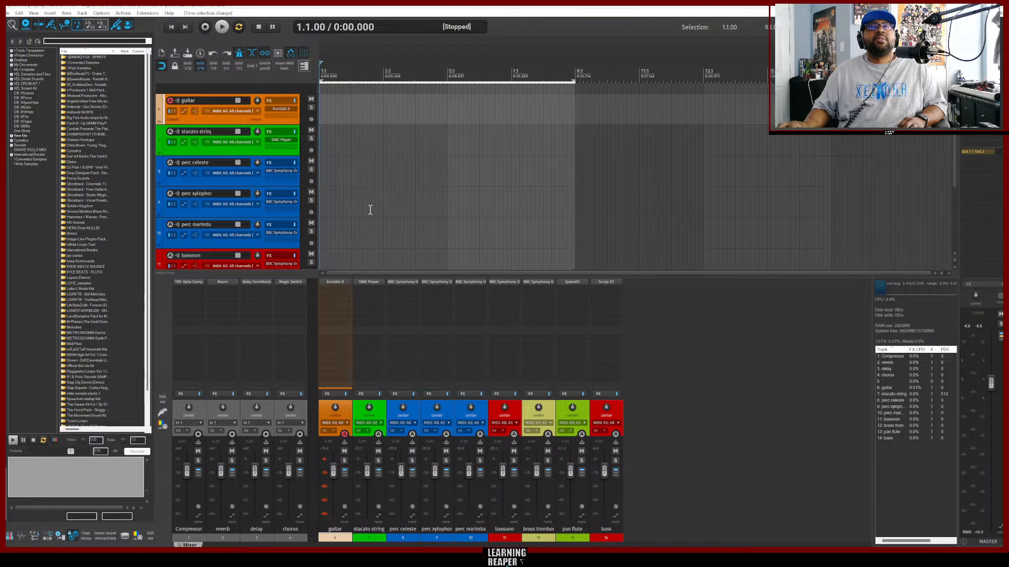
left_click(489, 557)
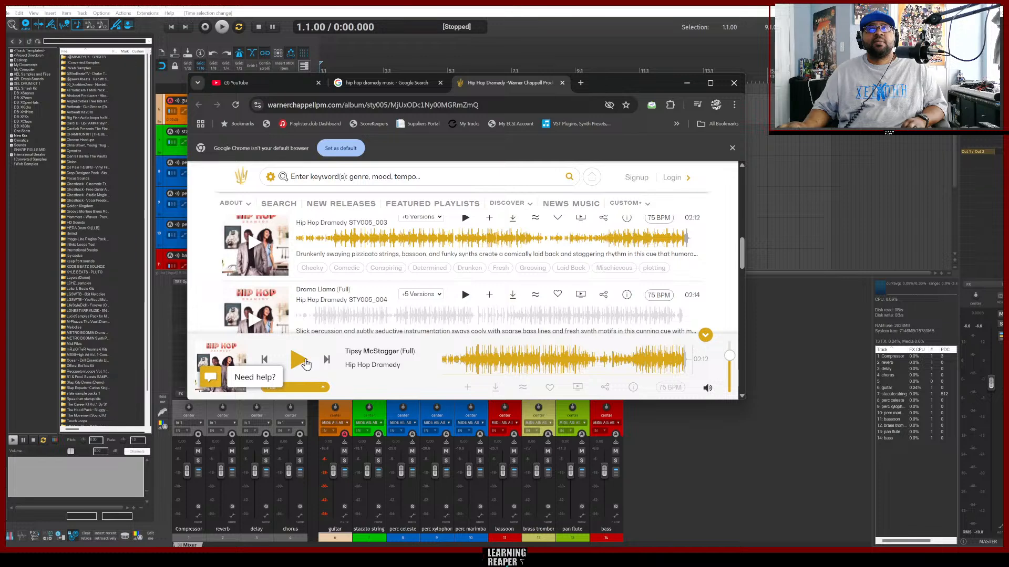
left_click(743, 450)
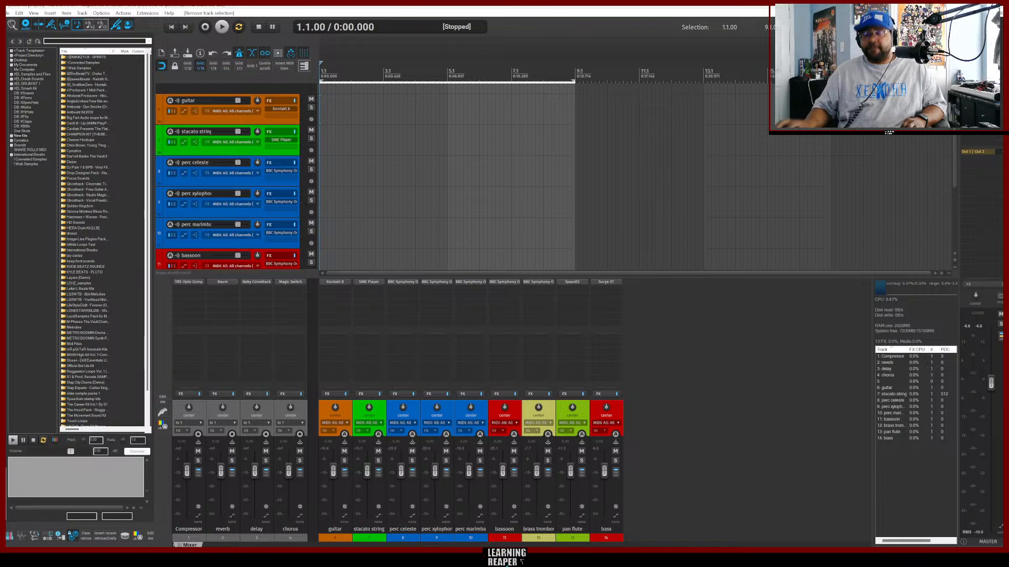
type("75")
key("Return")
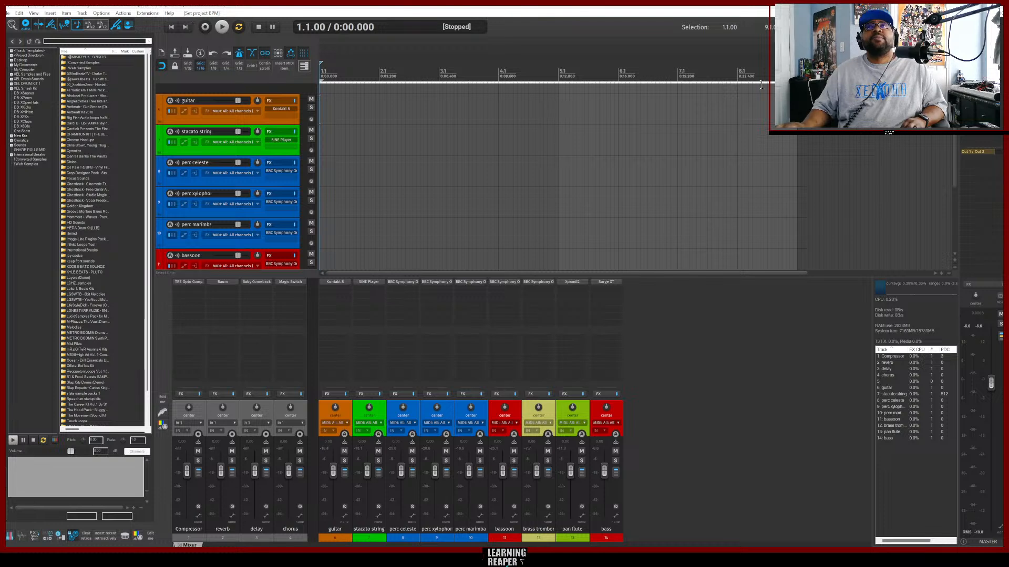
Set a time selection from bar 1 to bar 5 and record a MIDI part on the guitar track.
left_click_drag(801, 96, 558, 96)
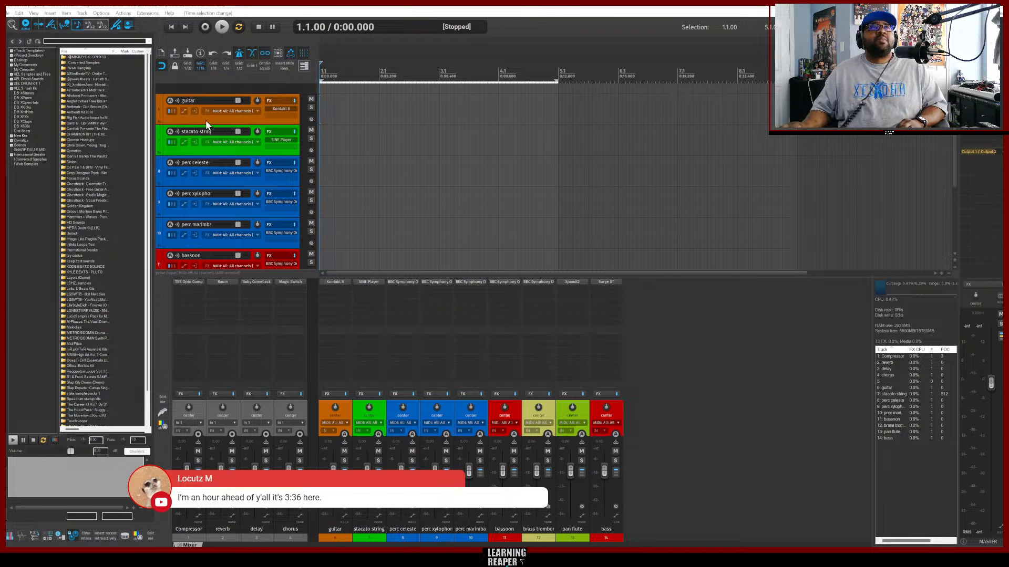
left_click(227, 123)
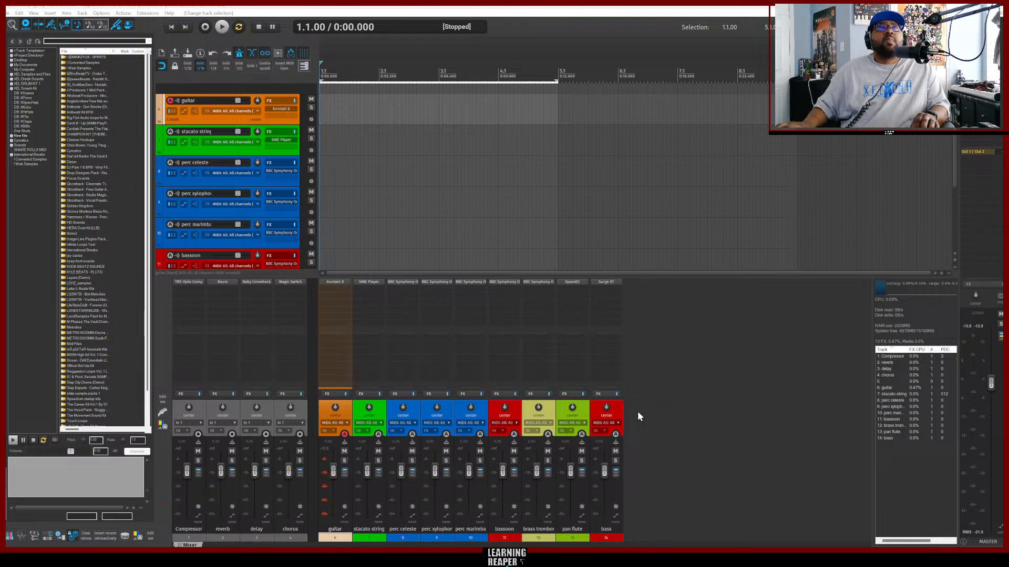
left_click(706, 358)
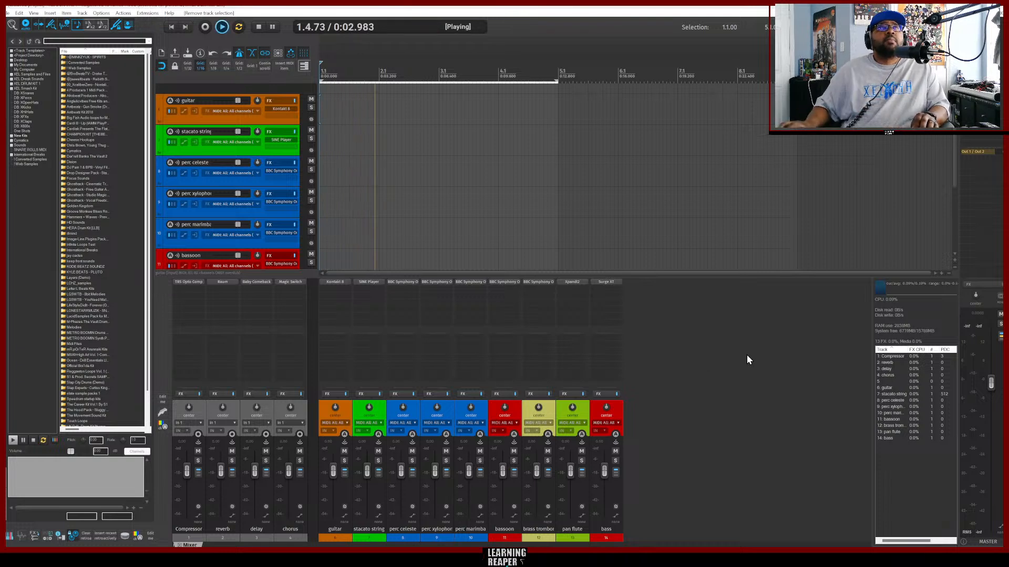
left_click(252, 118)
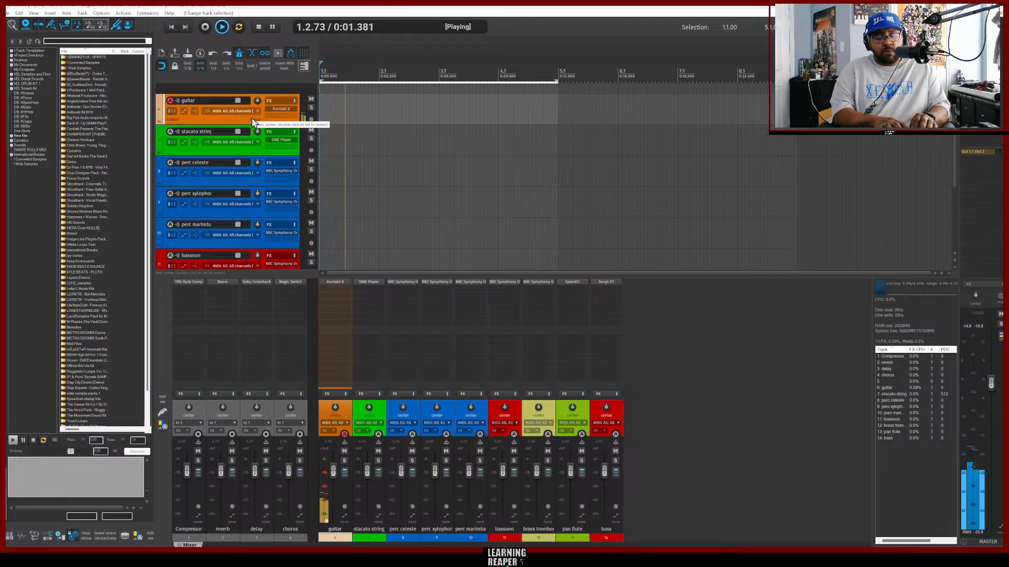
key("space")
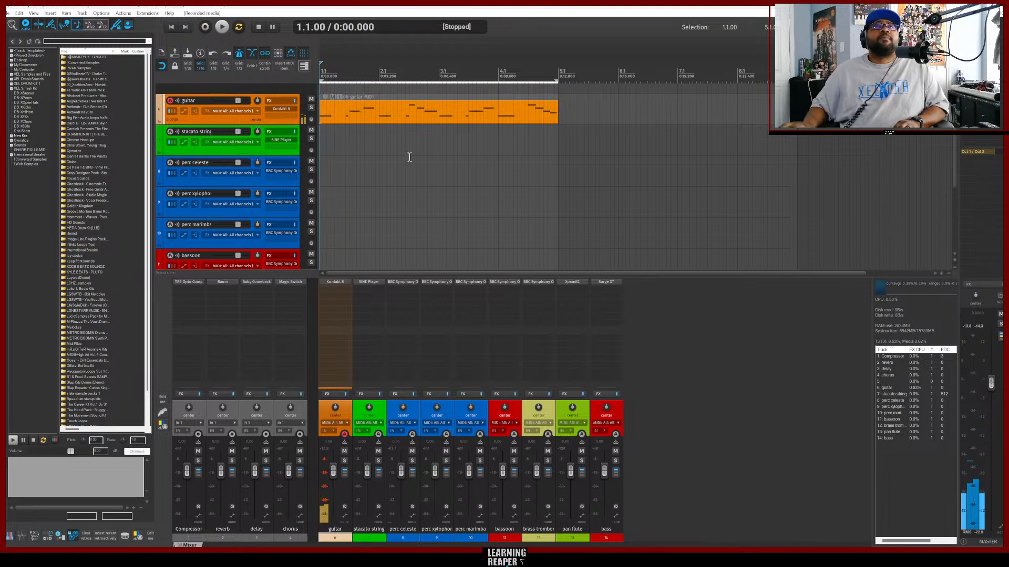
Open the guitar MIDI item in the MIDI editor and select all of its notes.
double_click(442, 118)
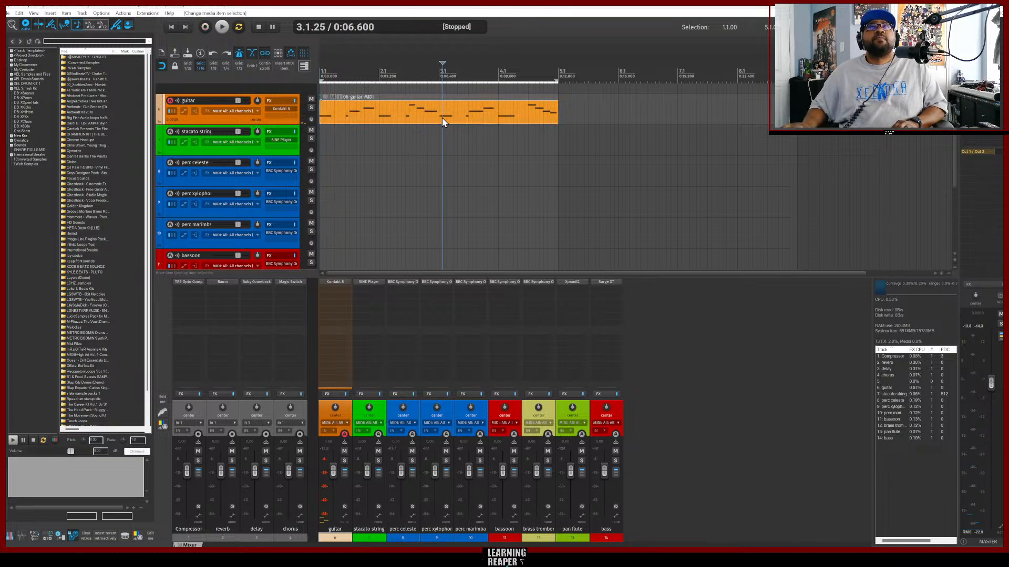
scroll(455, 433, "up", 3)
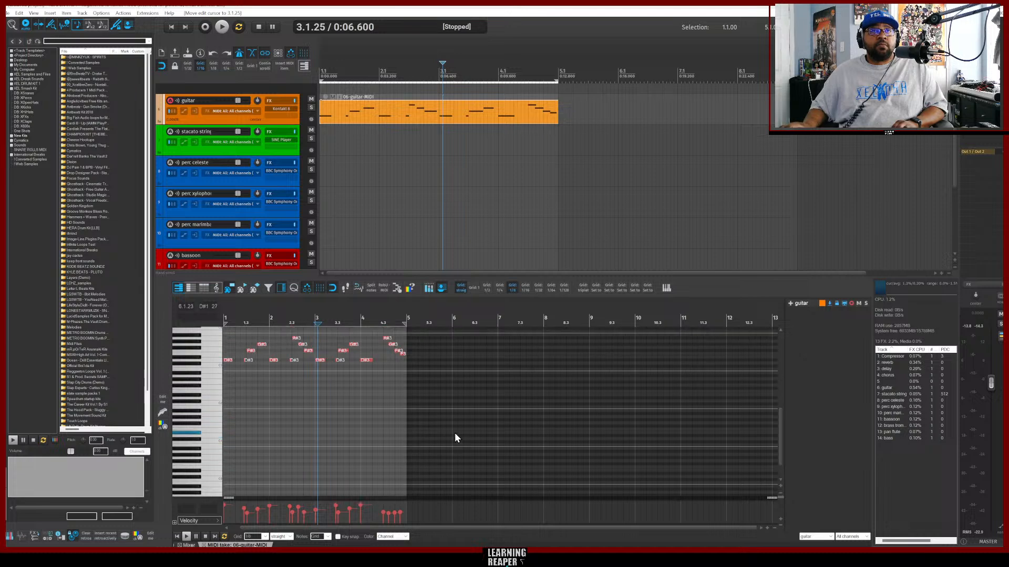
double_click(355, 113)
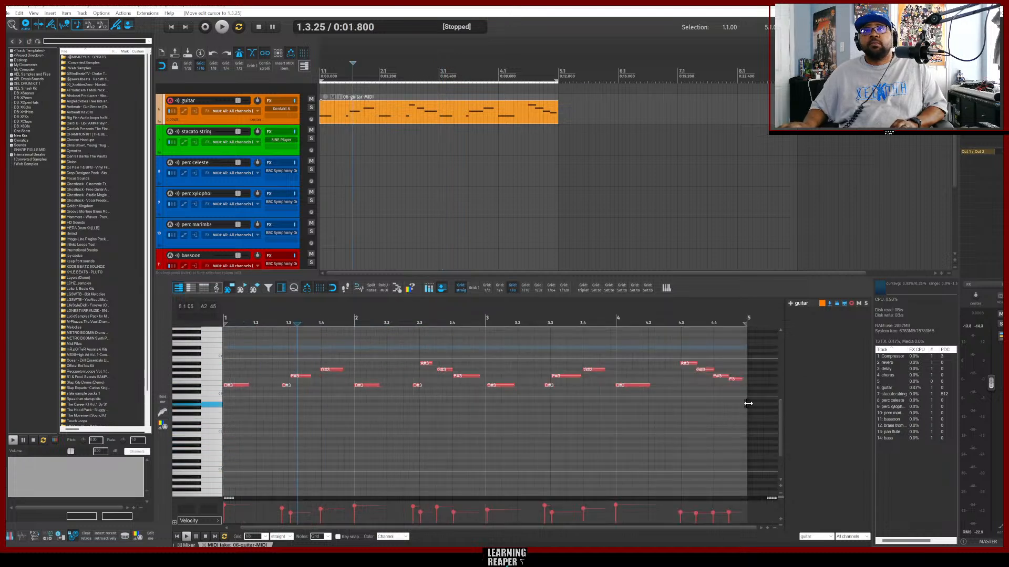
left_click_drag(748, 404, 190, 348)
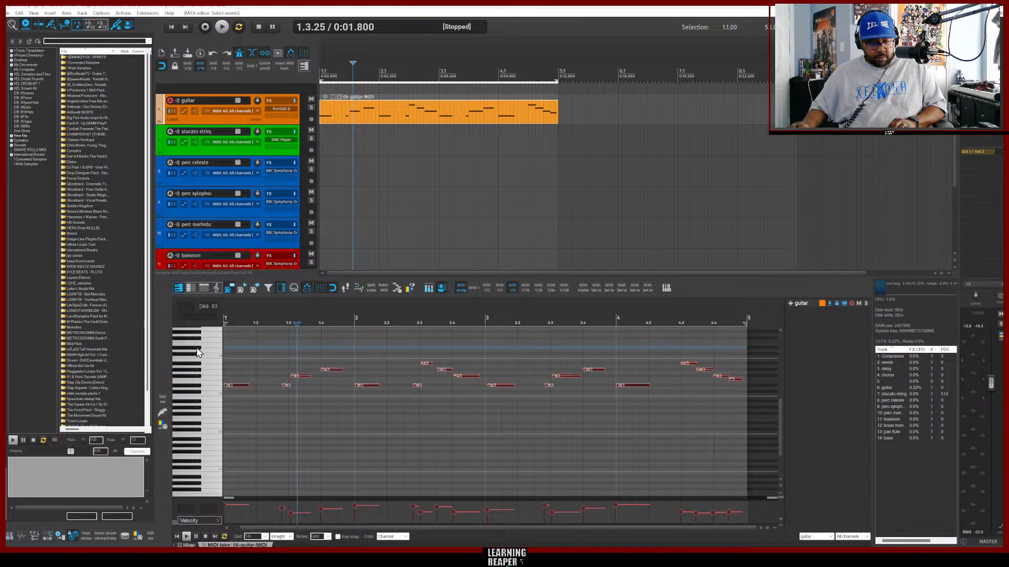
key("q")
key("w")
key("space")
key("space")
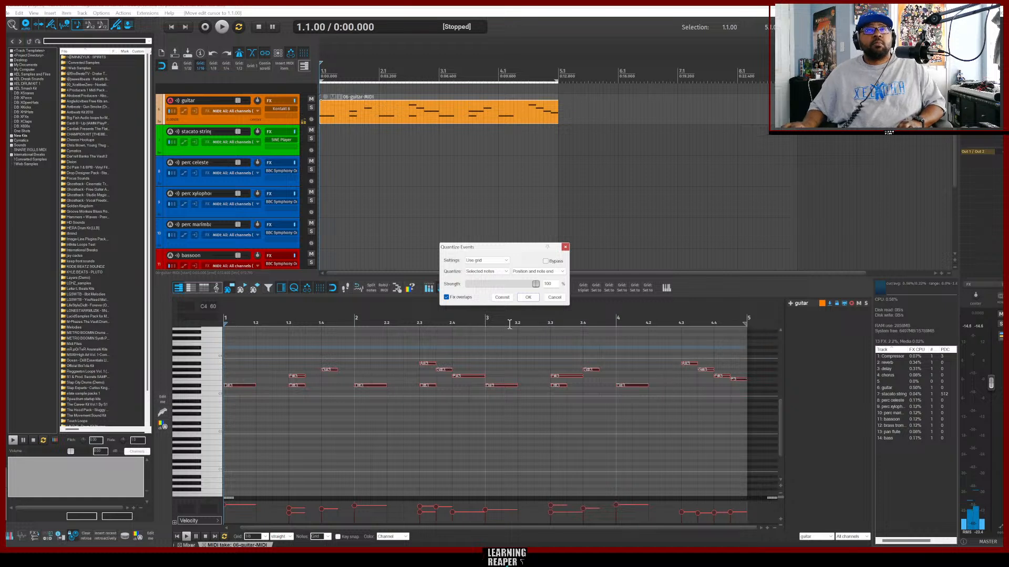
left_click(555, 297)
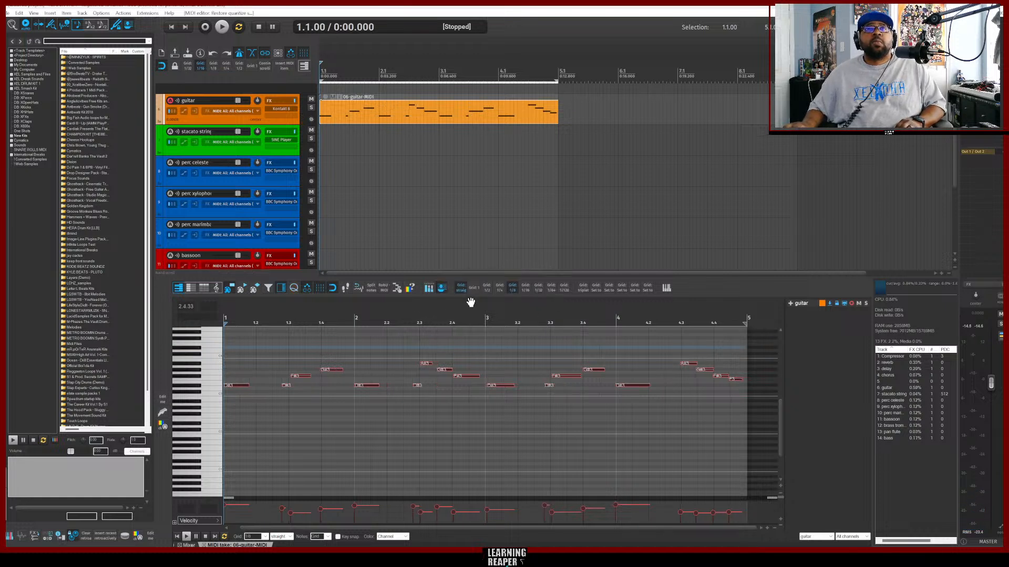
Change the editor's grid division and quantize the selected guitar notes at 100% strength.
left_click(526, 290)
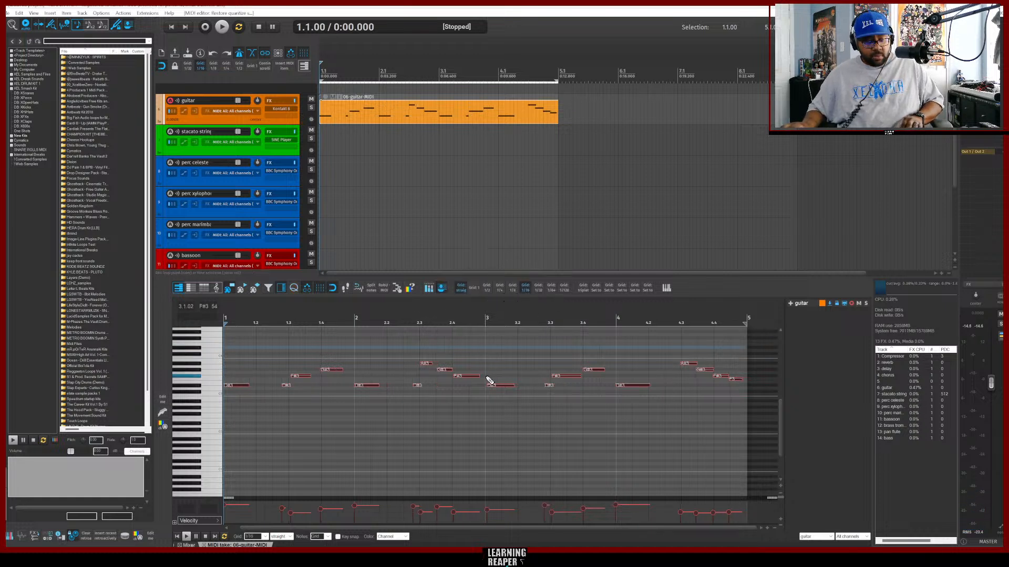
key("q")
key("space")
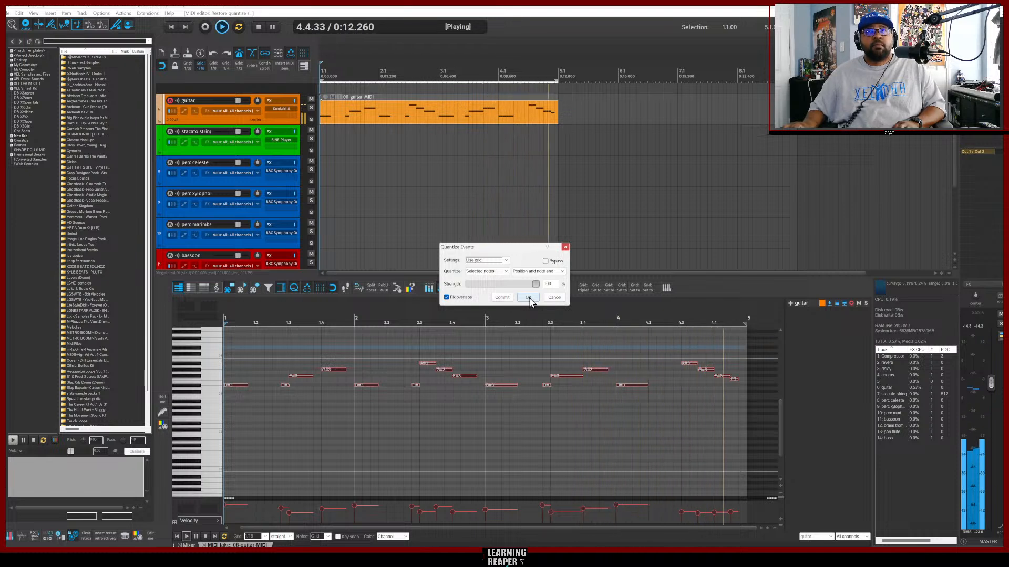
left_click(528, 298)
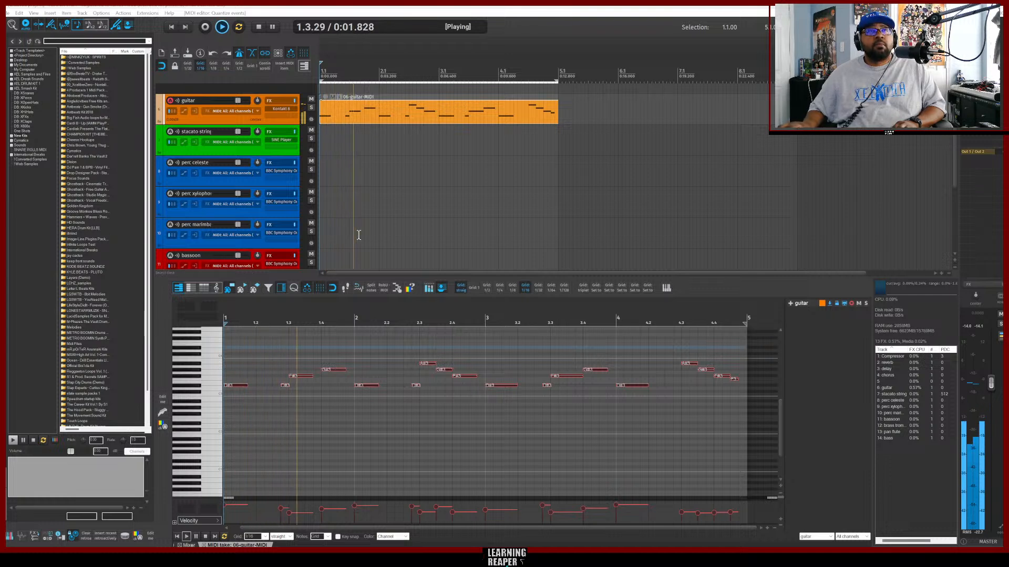
Select the staccato strings track and record its MIDI part, undoing the first take and recording again.
left_click(259, 154)
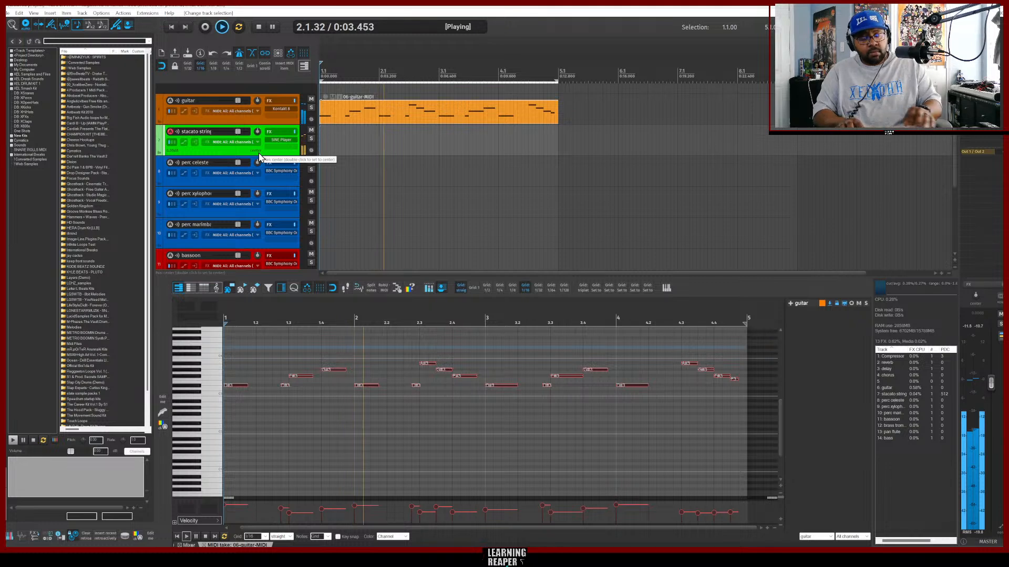
key("ctrl+r")
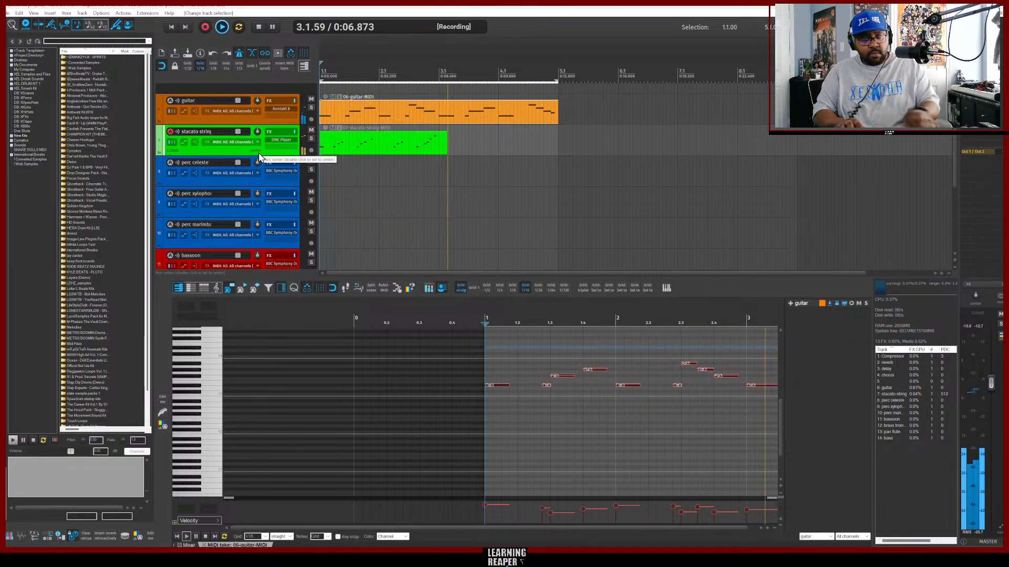
key("space")
key("ctrl+z")
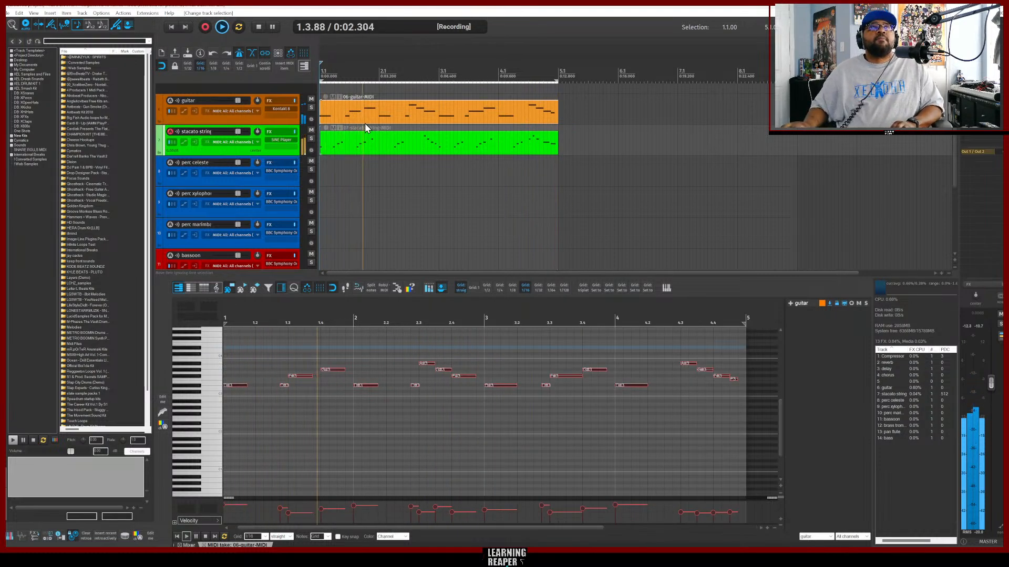
key("ctrl+r")
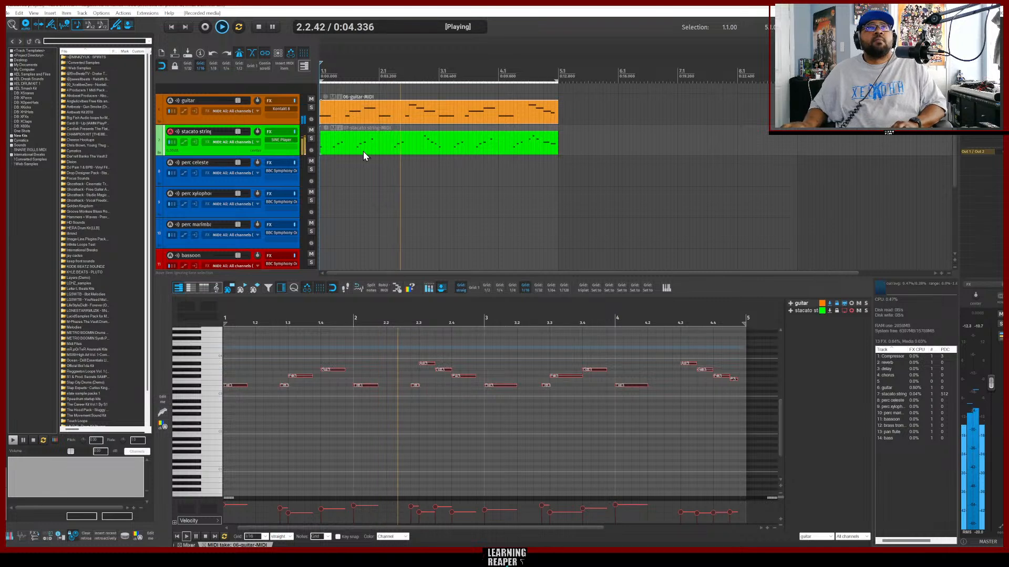
Open the staccato strings MIDI item in the editor, select all notes and quantize them.
left_click(364, 151)
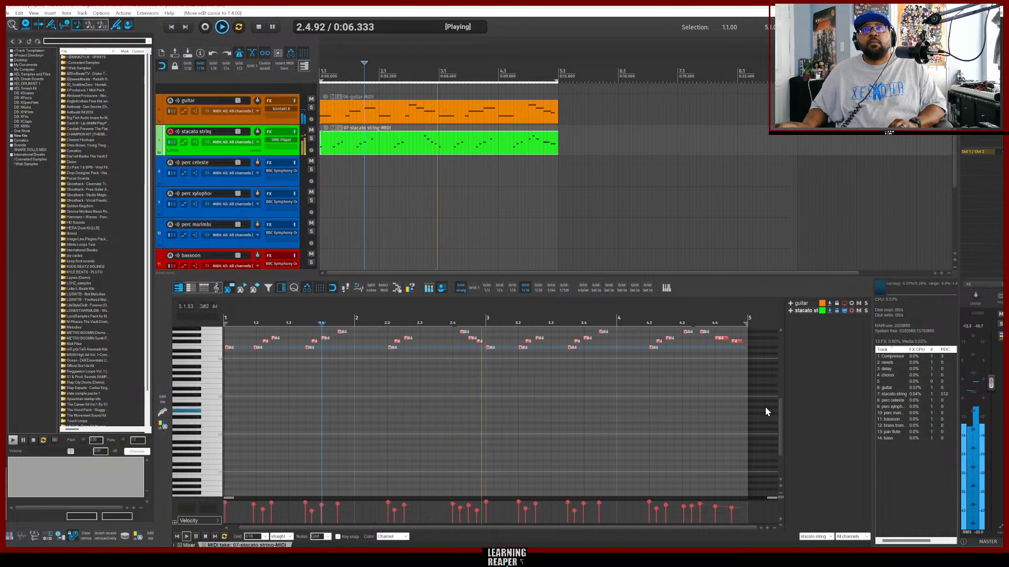
scroll(765, 408, "up", 4)
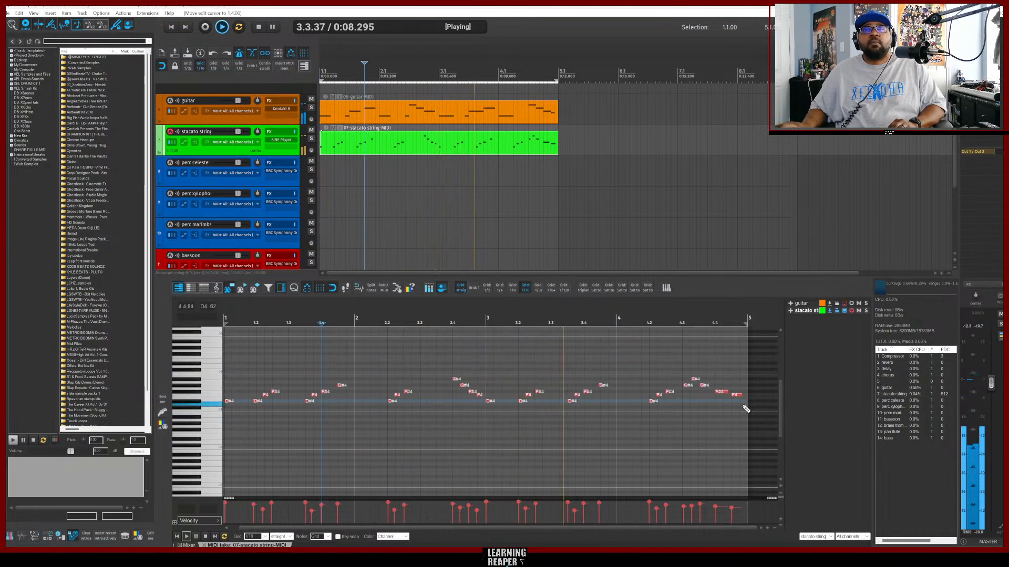
left_click_drag(746, 420, 216, 359)
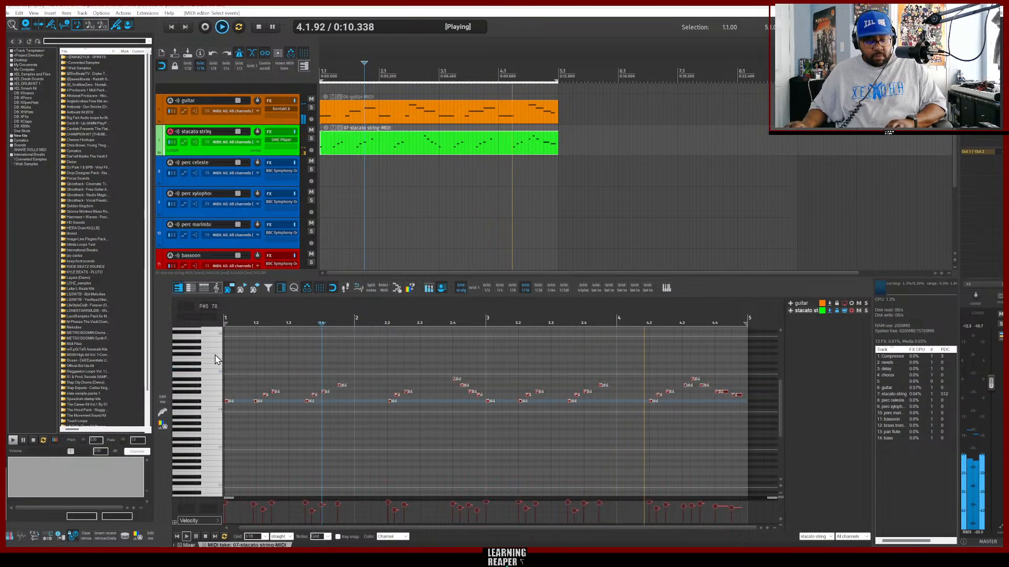
key("q")
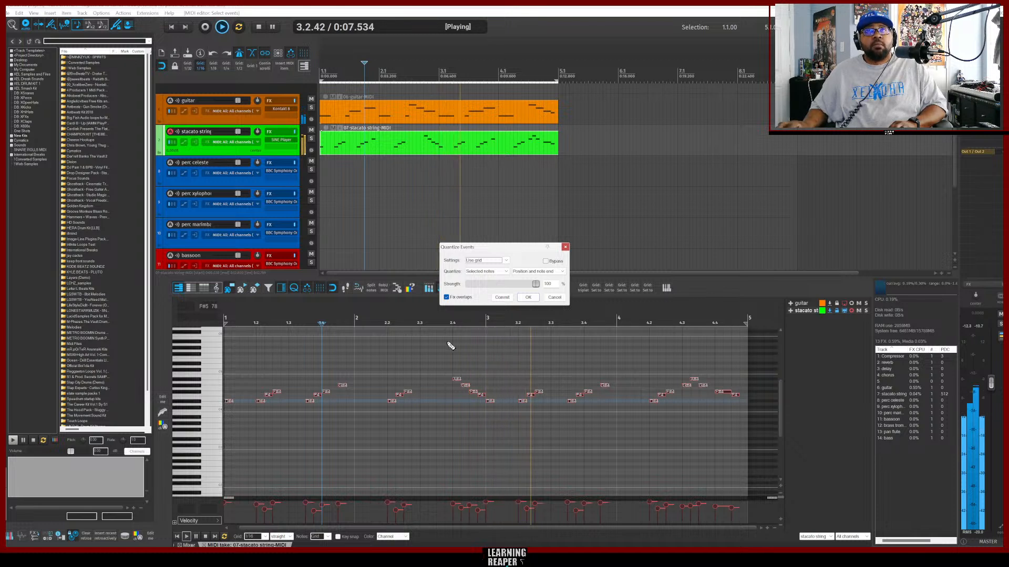
left_click(528, 298)
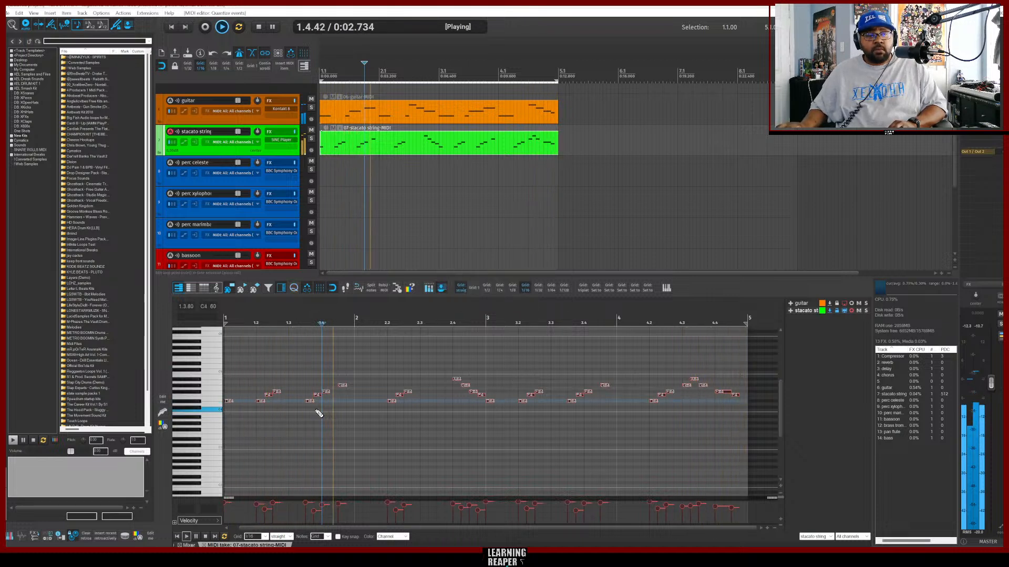
Select the perc celeste track and record its MIDI part, undoing the first take and recording again.
left_click(232, 181)
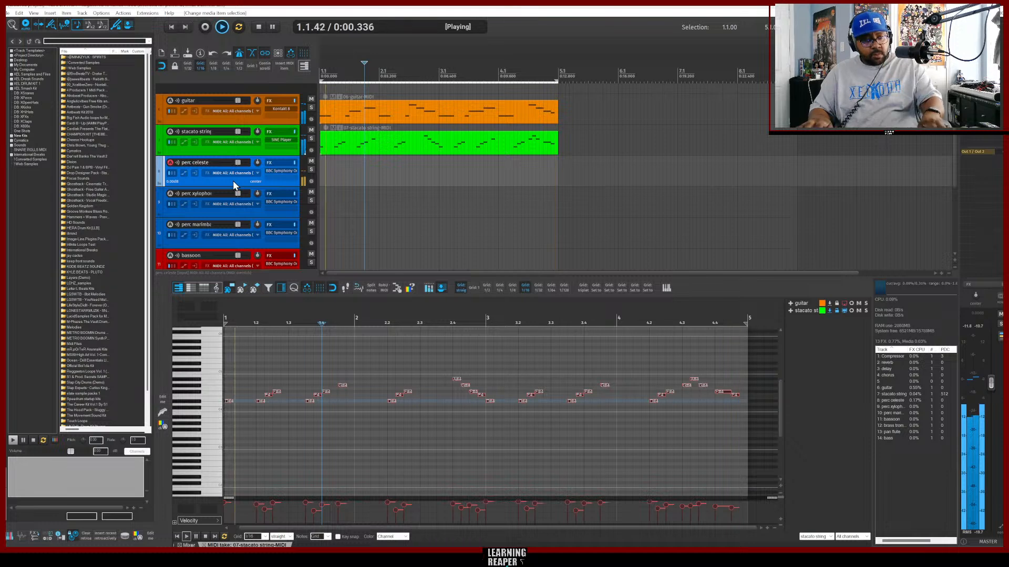
key("space")
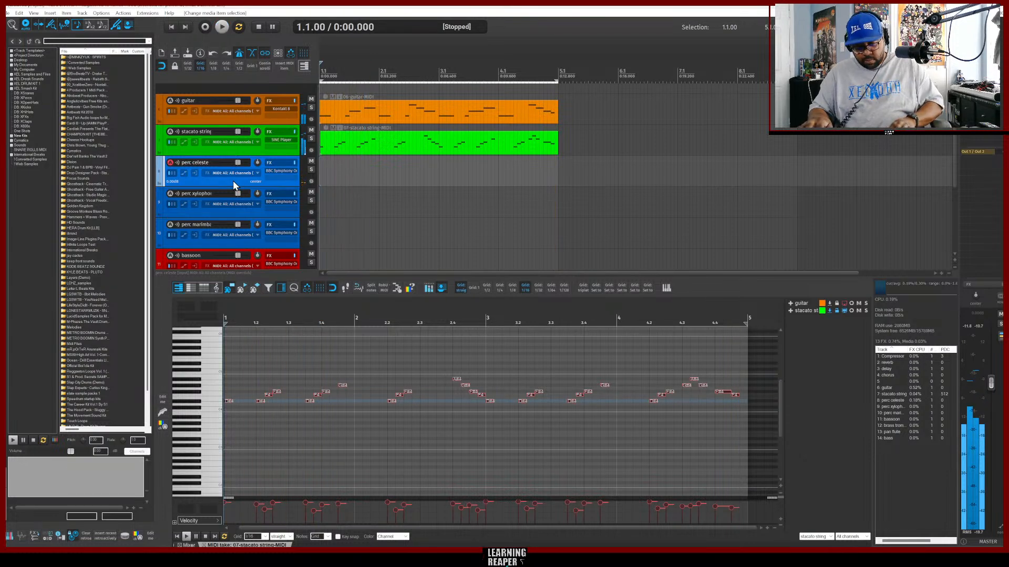
key("ctrl+r")
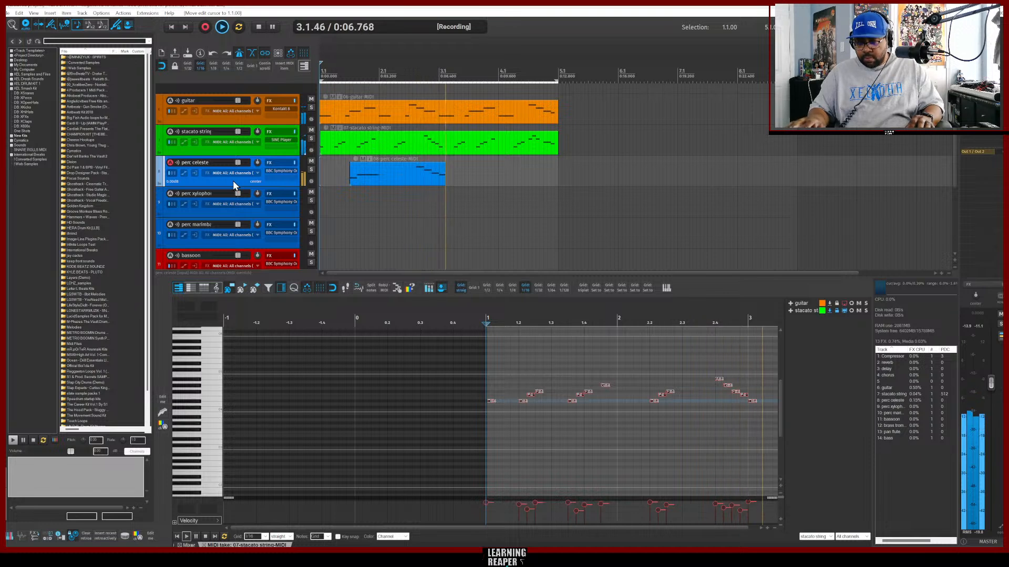
key("space")
key("ctrl+z")
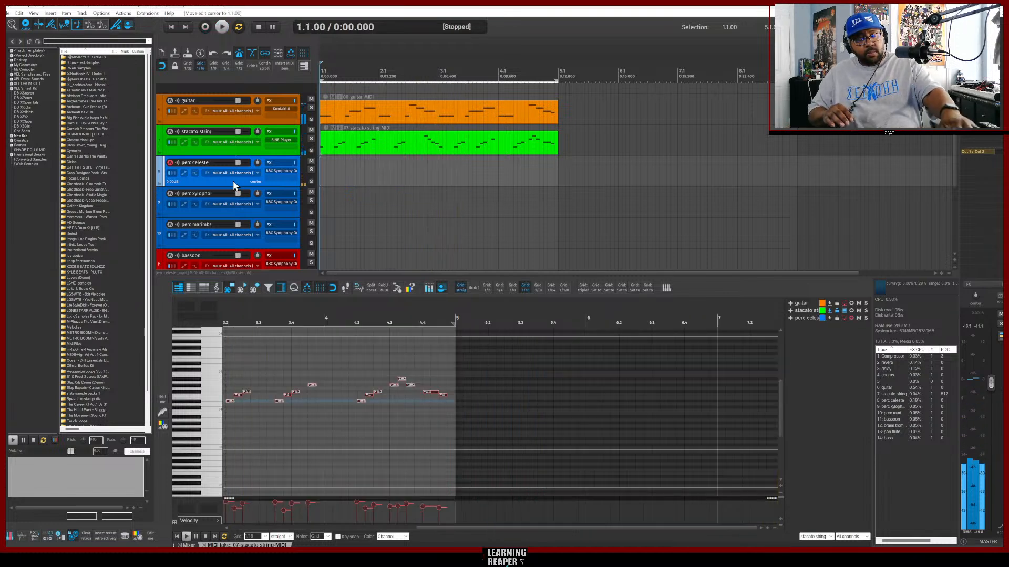
key("ctrl+r")
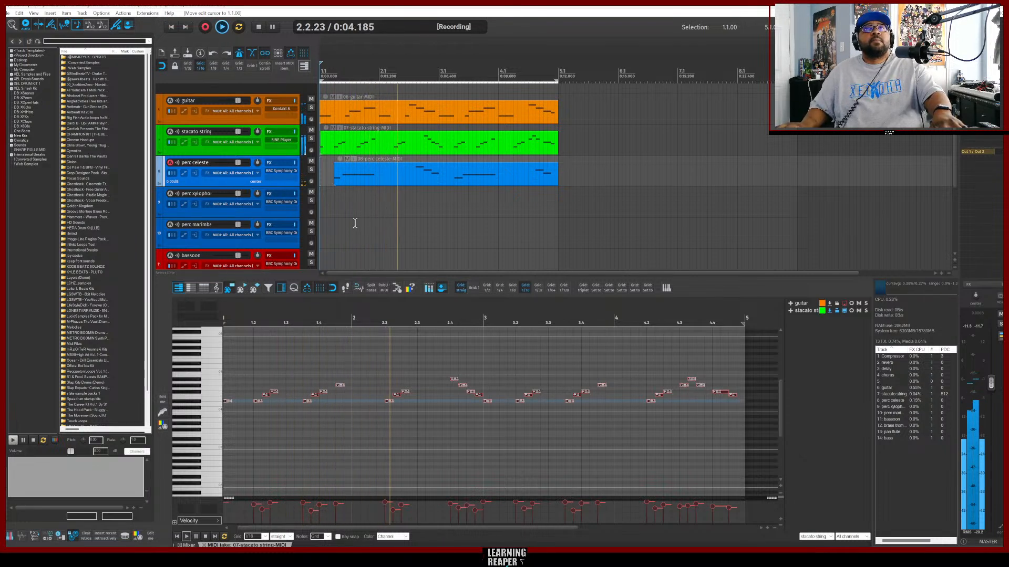
key("ctrl+r")
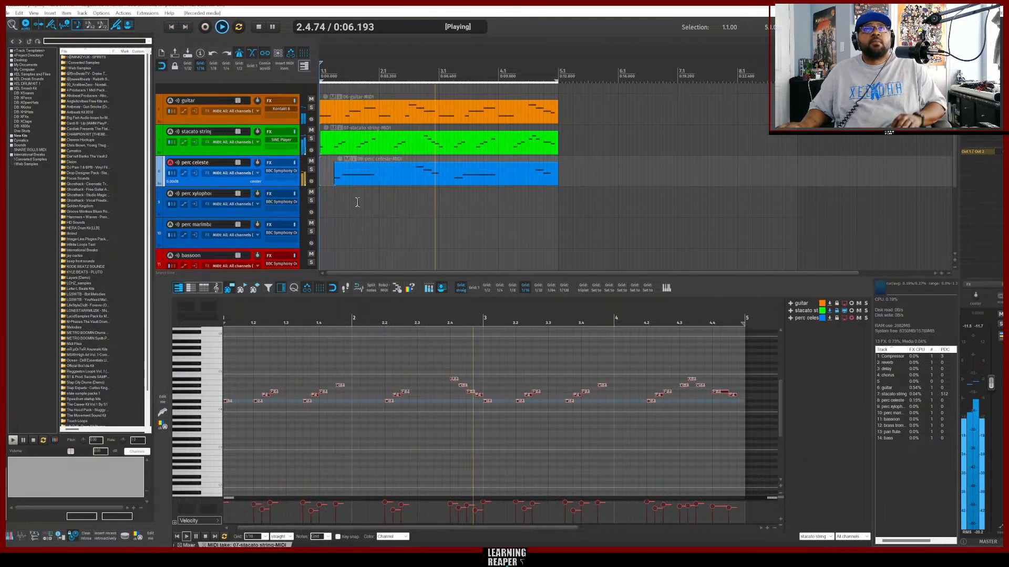
key("space")
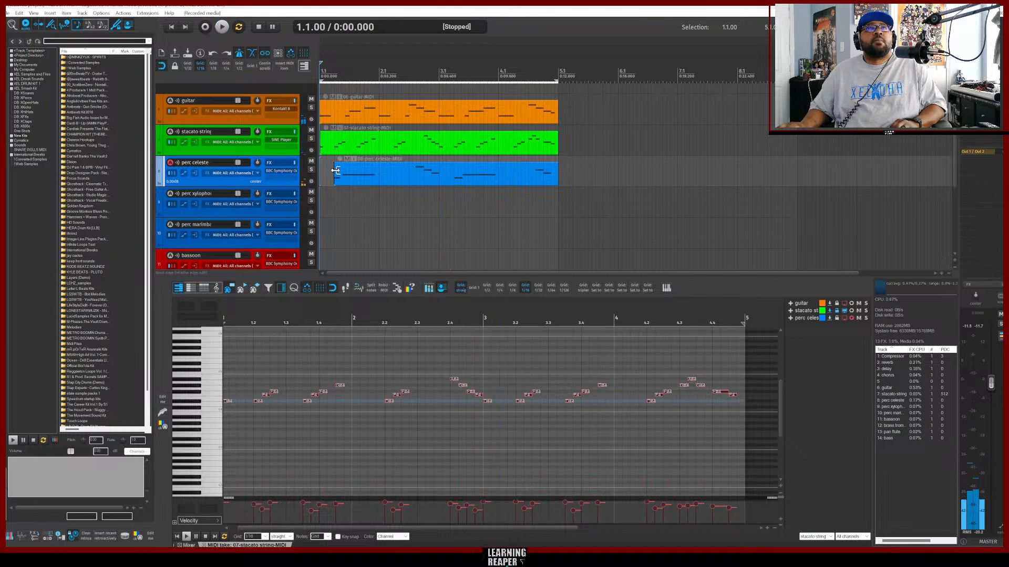
Extend the celeste item's start back to bar 1, then select all its notes and quantize them.
left_click_drag(335, 170, 326, 170)
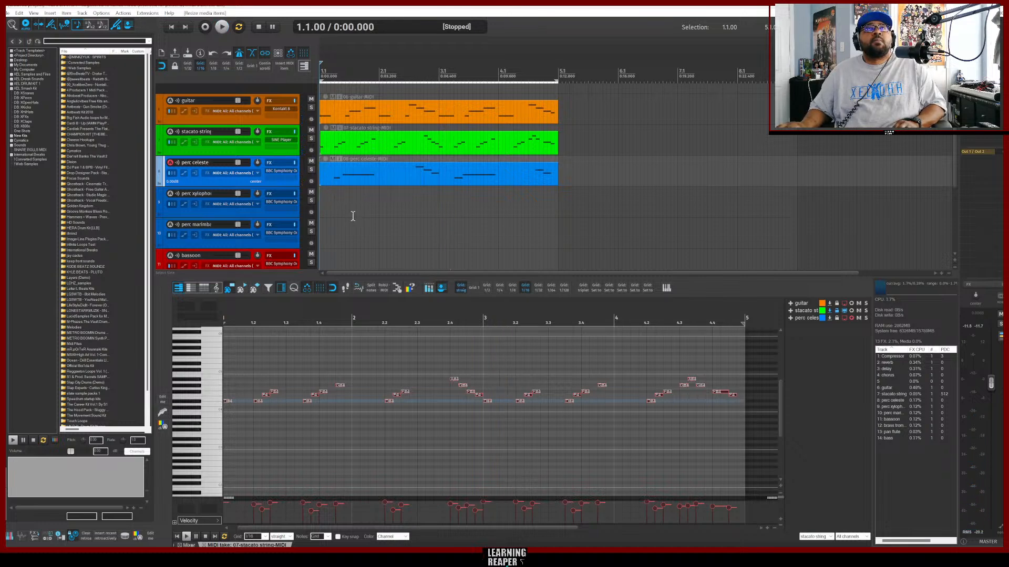
left_click(371, 183)
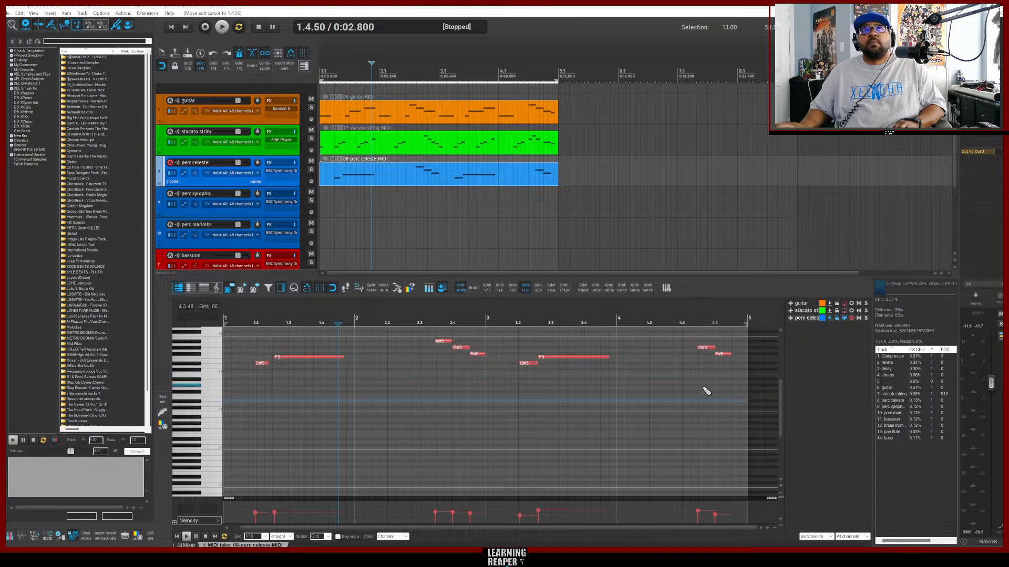
left_click_drag(730, 394, 237, 324)
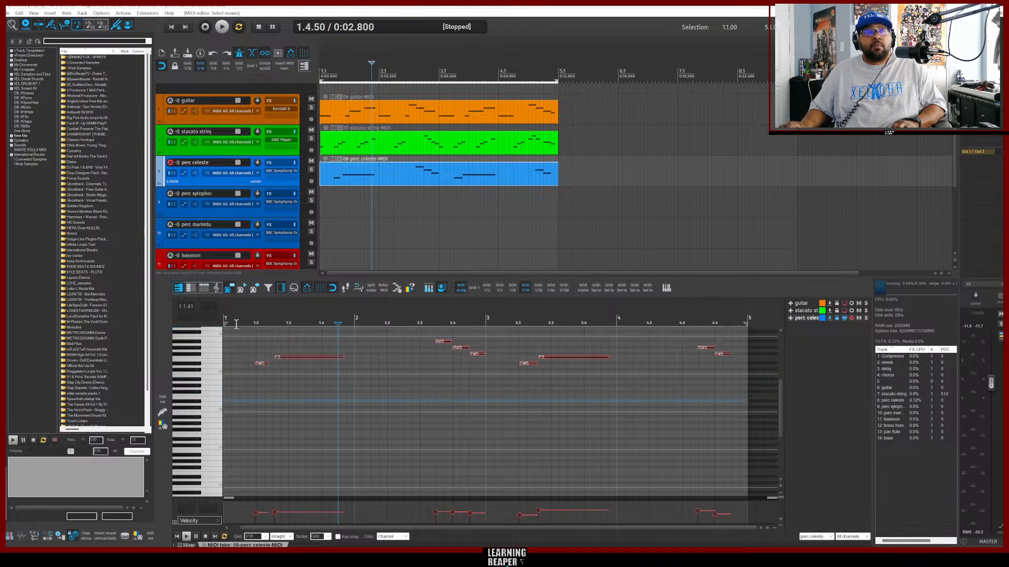
key("q")
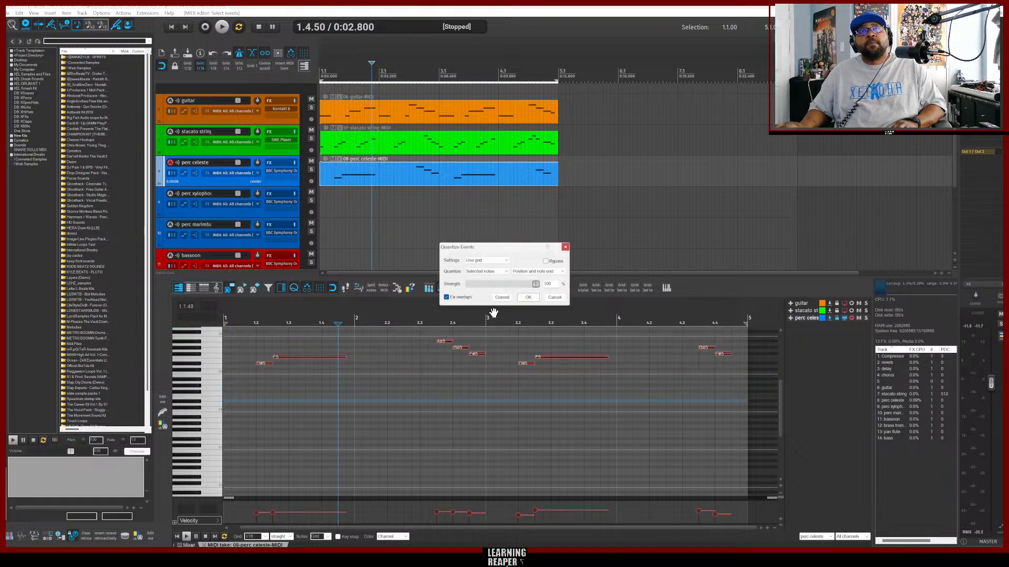
left_click(528, 298)
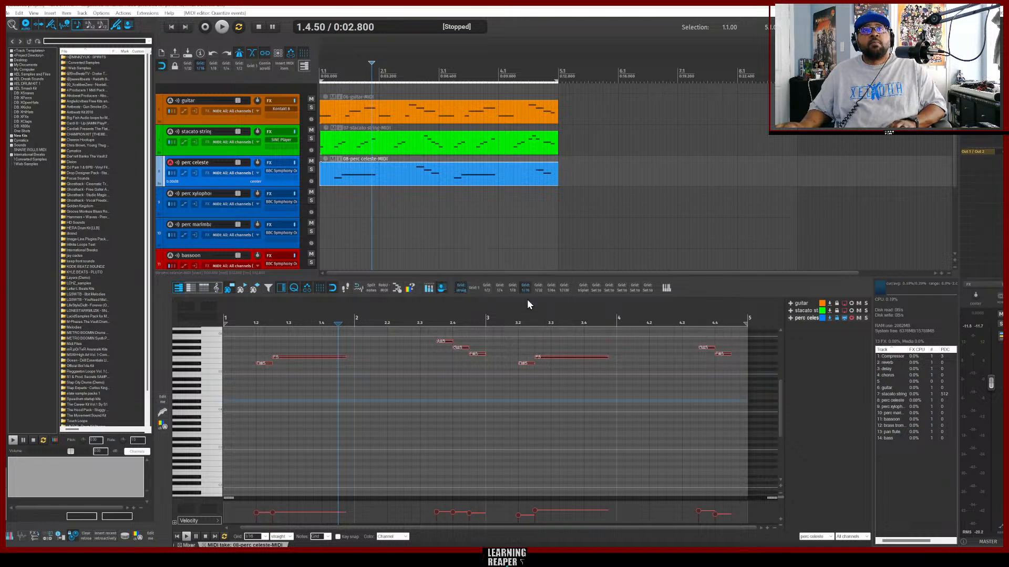
Insert a new MIDI item on the perc xylophone track and record a part into it.
key("Home")
key("space")
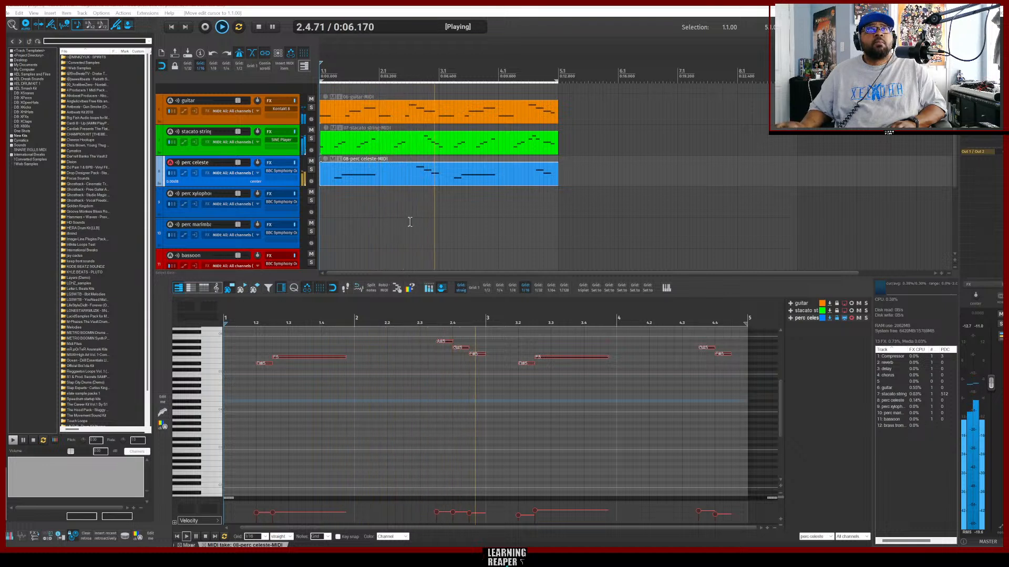
left_click(244, 213)
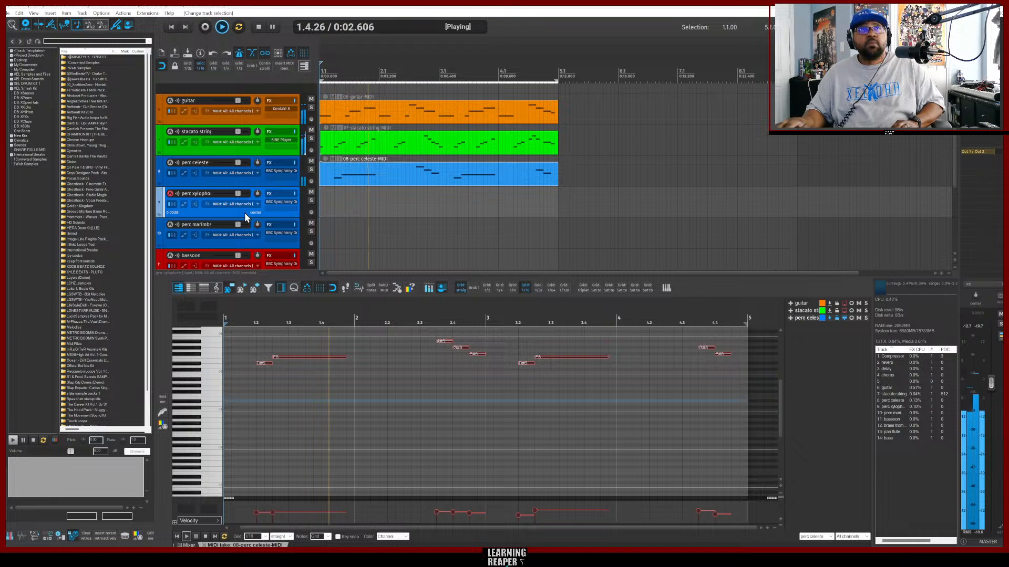
key("ctrl+shift+m")
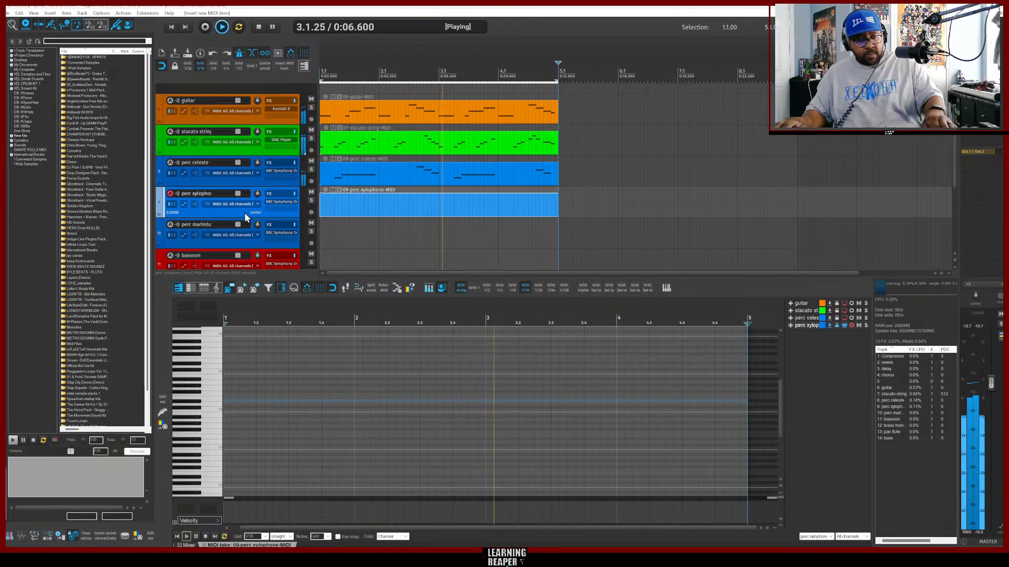
key("ctrl+r")
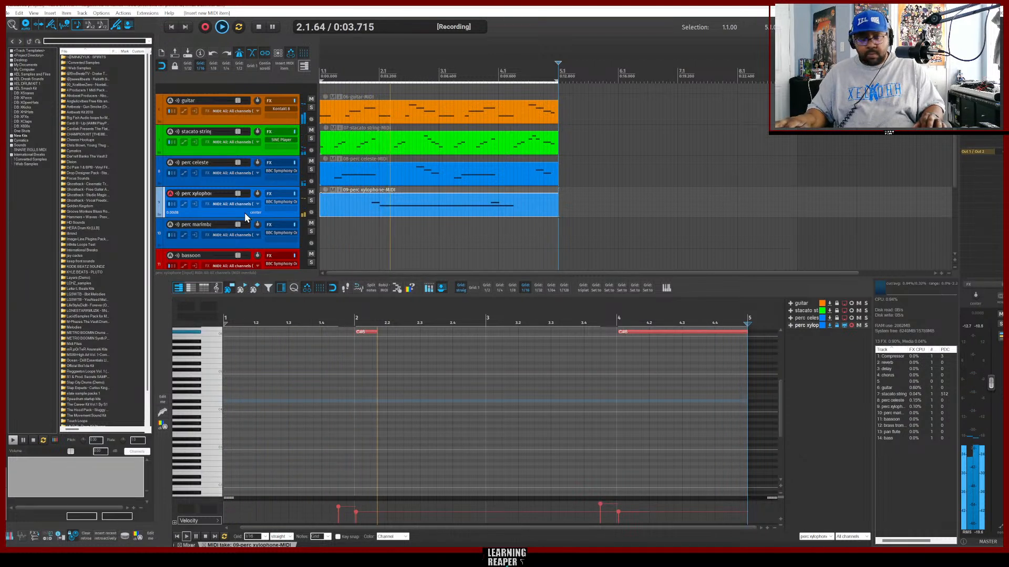
key("ctrl+r")
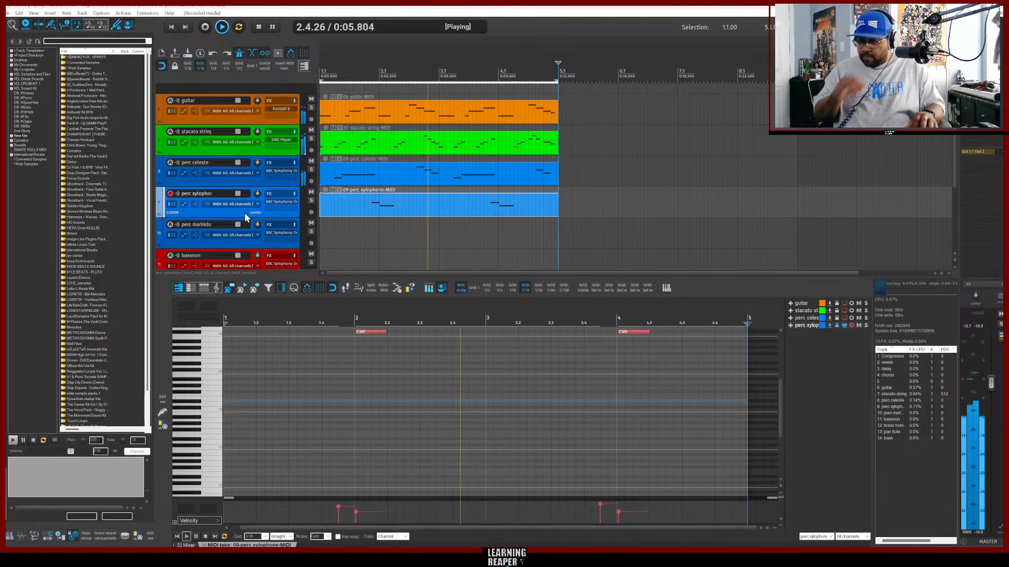
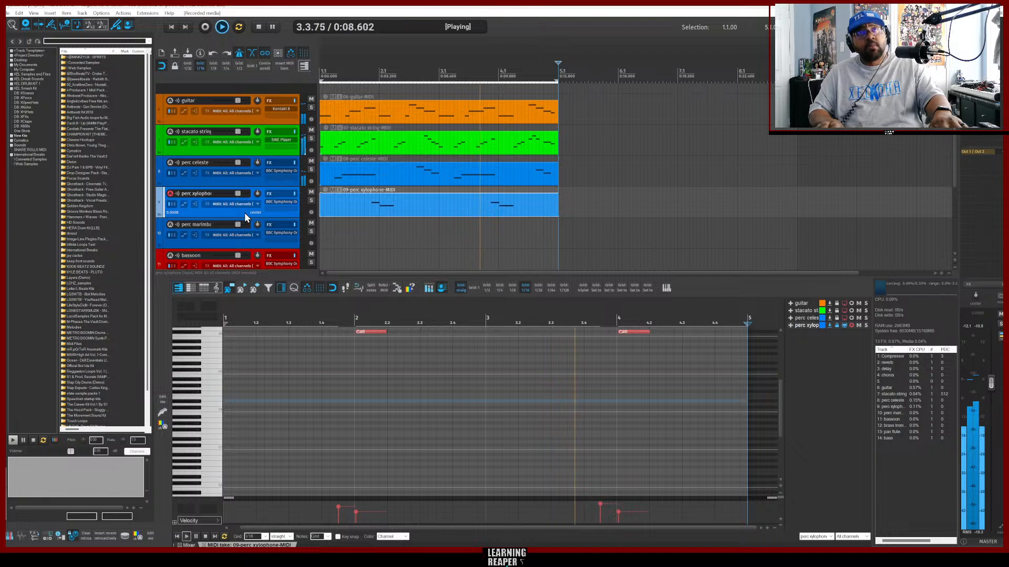
Record a new take on the perc xylophone item, then undo it.
key("ctrl+r")
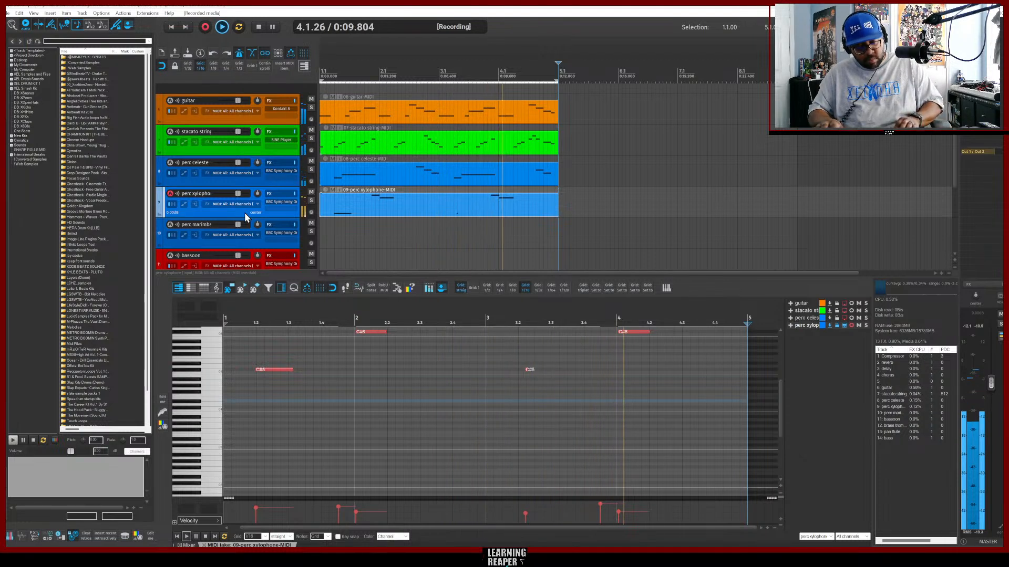
key("ctrl+r")
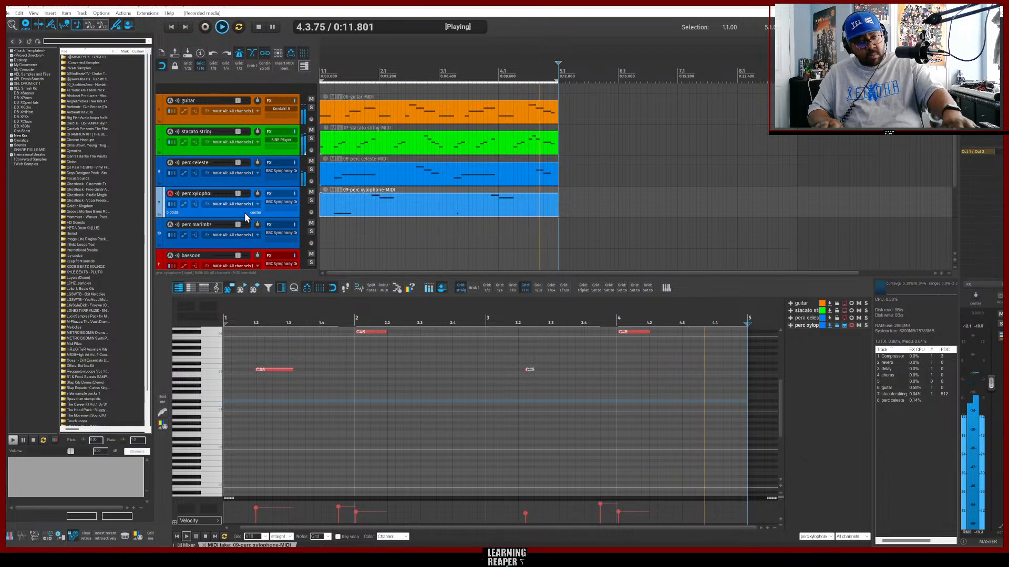
key("ctrl+z")
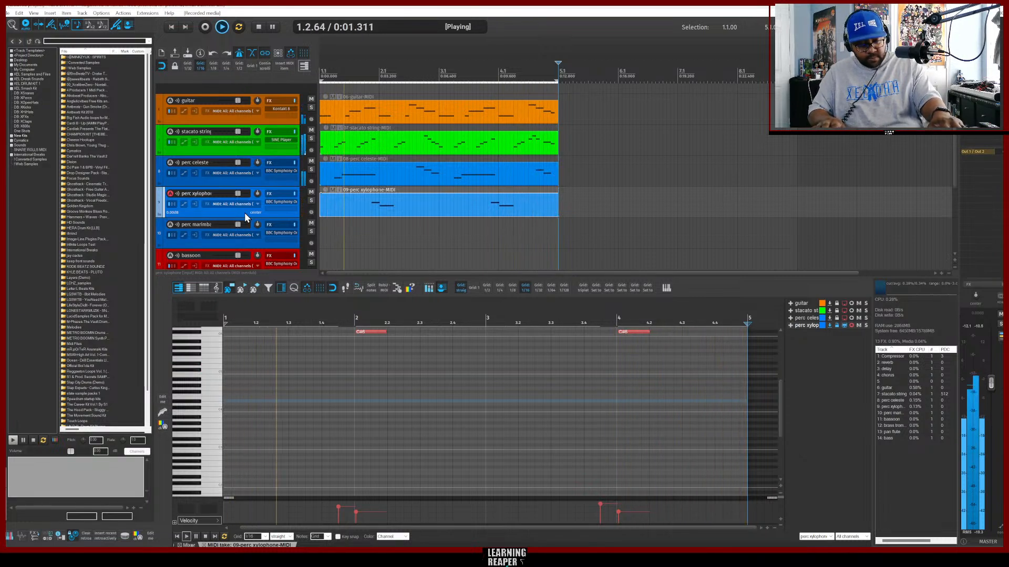
Record another xylophone take, undo the recording twice, and play the project back from the start.
key("ctrl+r")
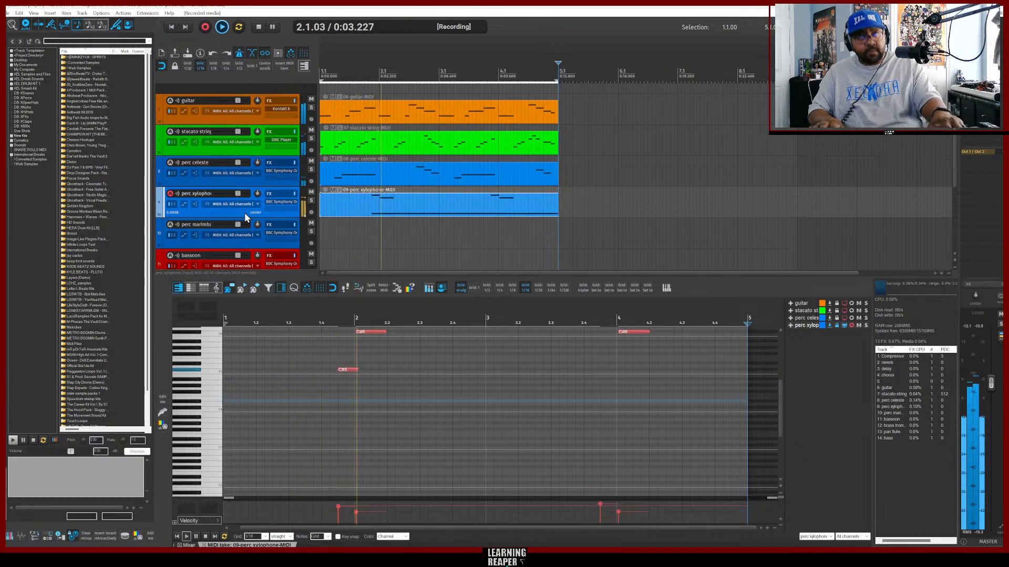
key("space")
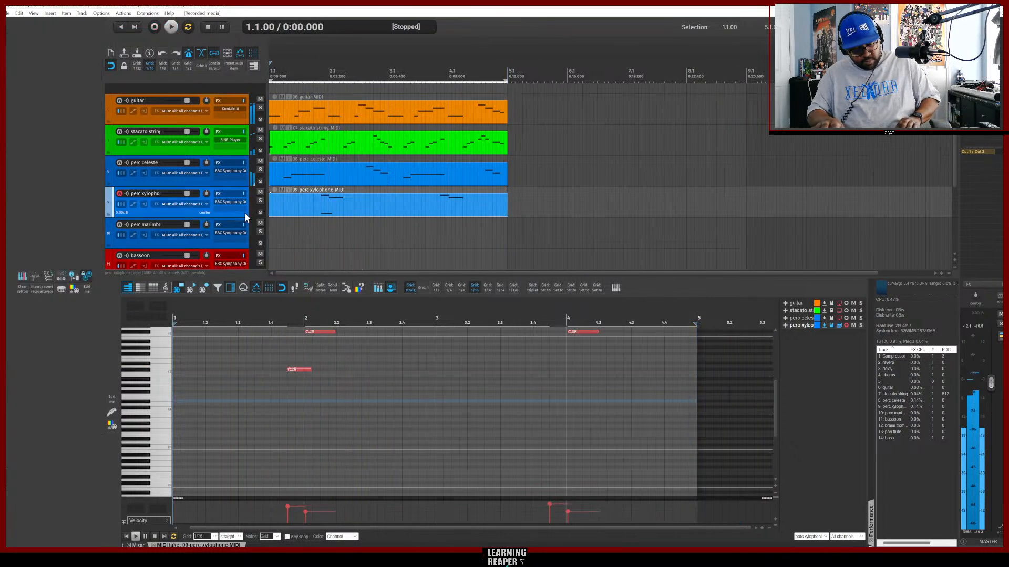
key("ctrl+z")
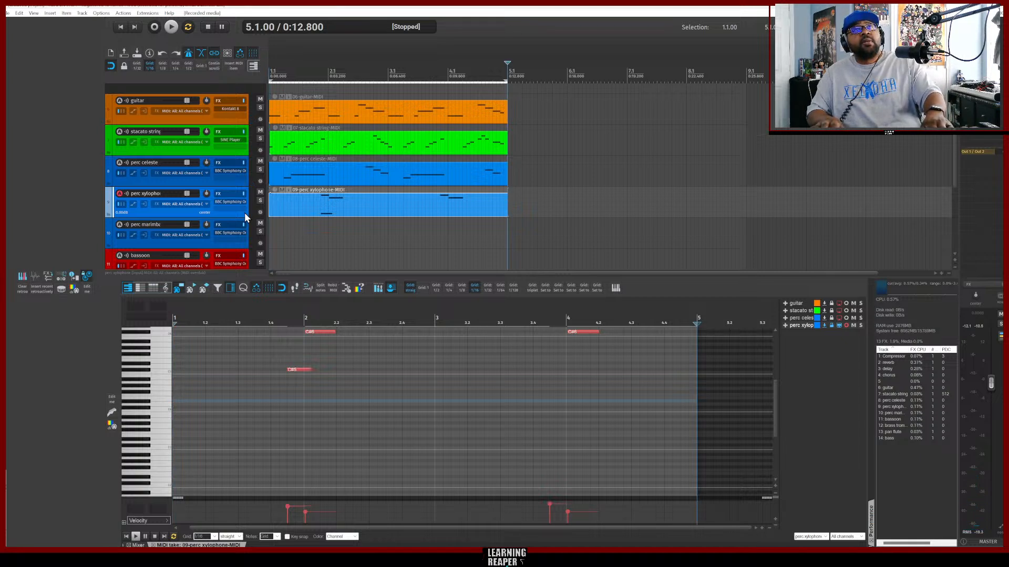
key("ctrl+z")
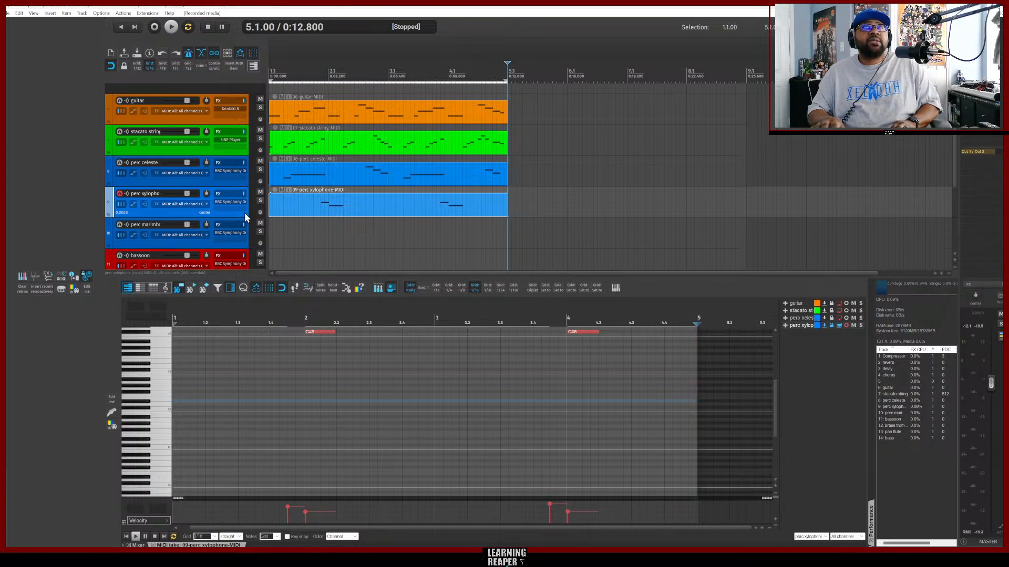
key("Home")
key("space")
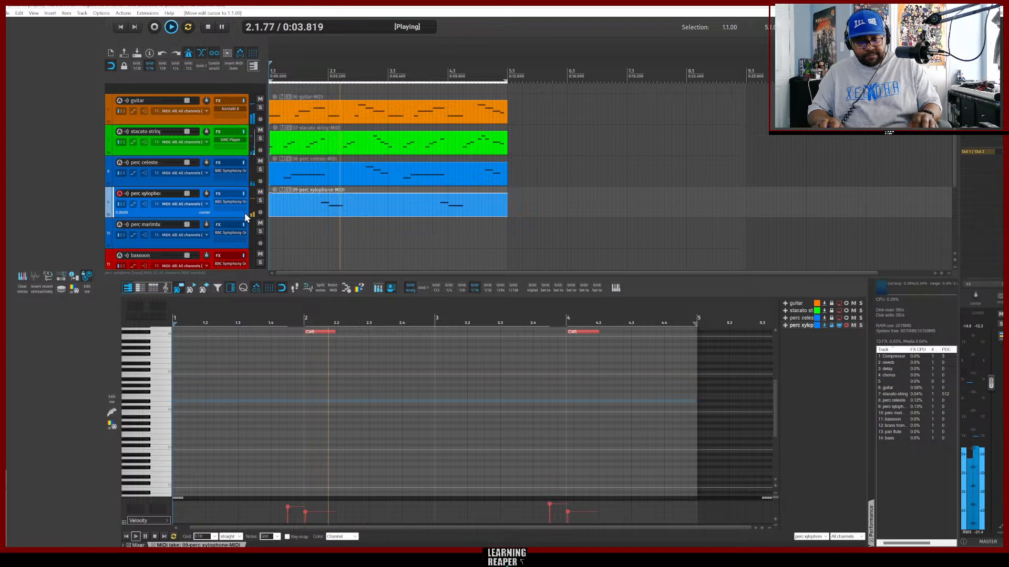
Insert a new MIDI item on the perc marimba track and record a marimba part into it.
left_click(204, 245)
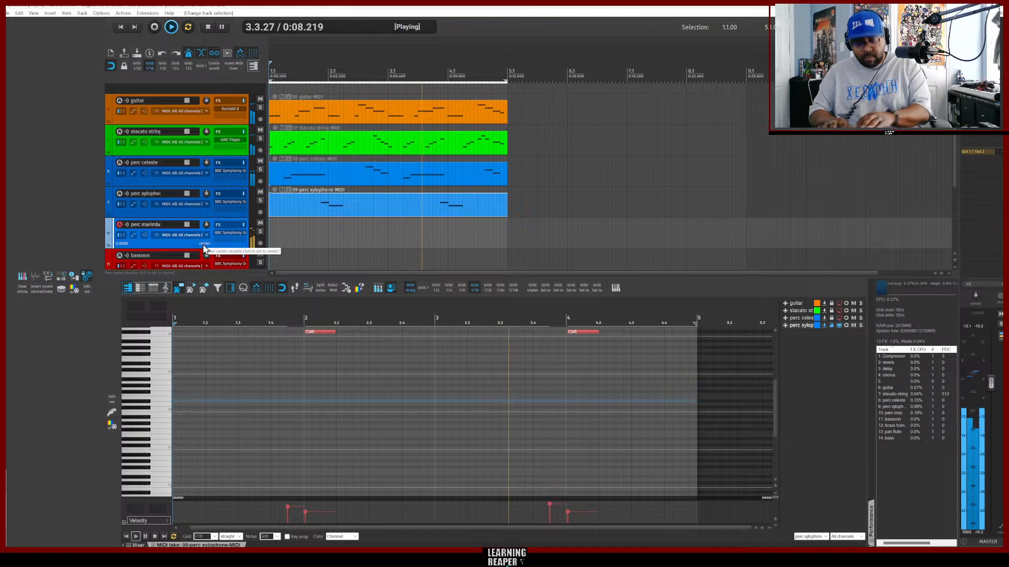
key("ctrl+alt+n")
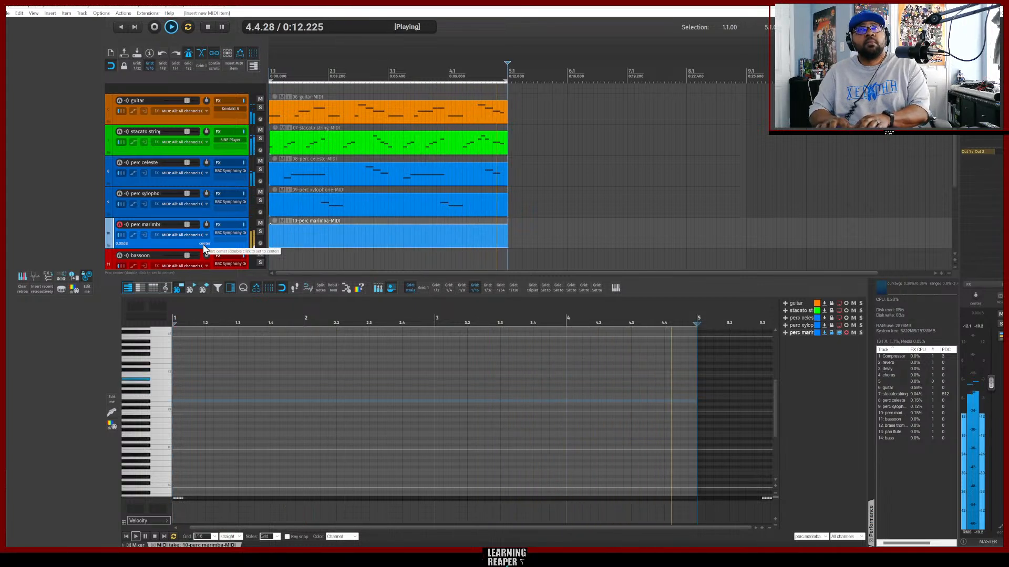
key("ctrl+r")
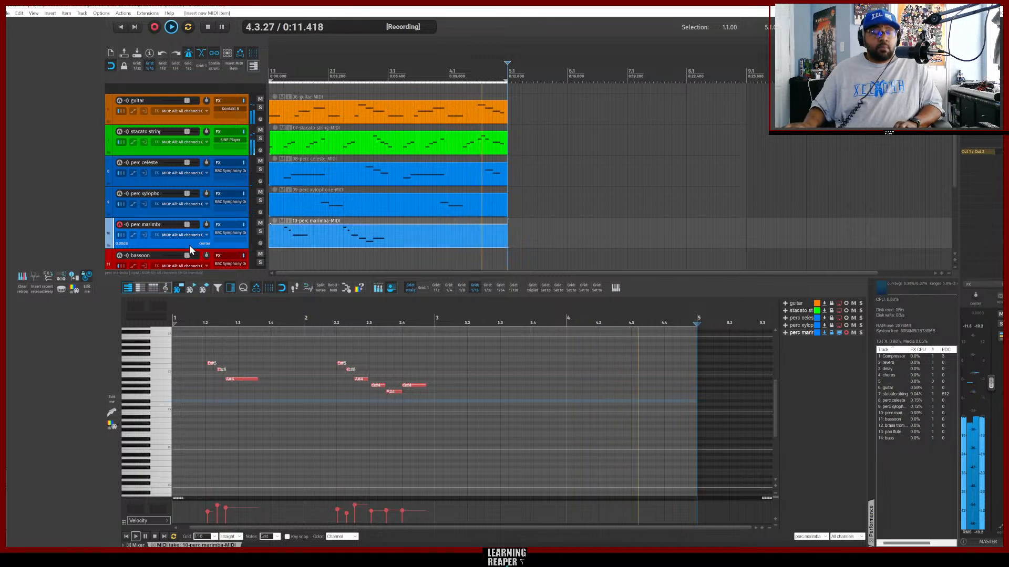
key("space")
key("space")
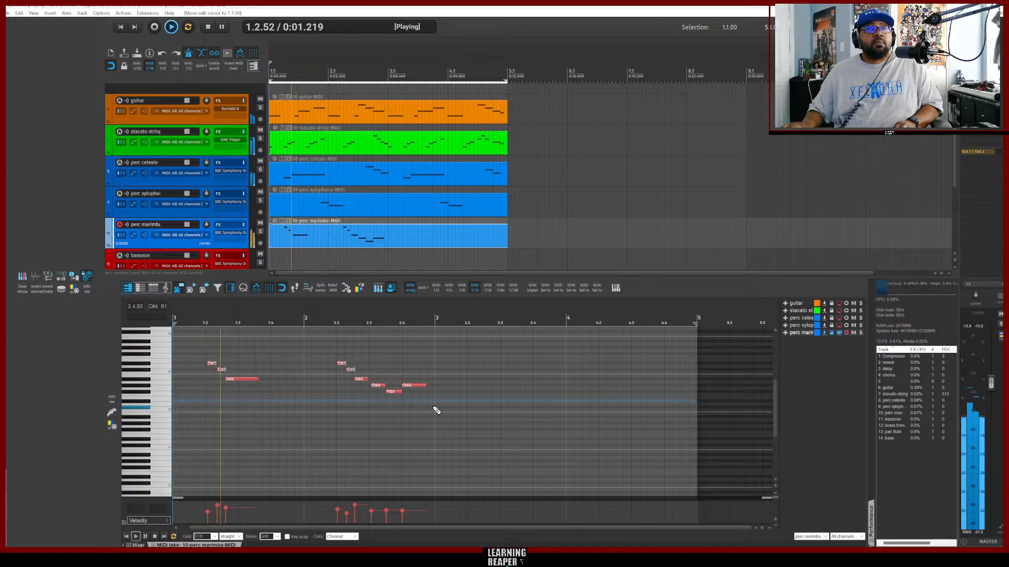
Select all the marimba notes and quantize them to the grid.
left_click_drag(435, 410, 208, 344)
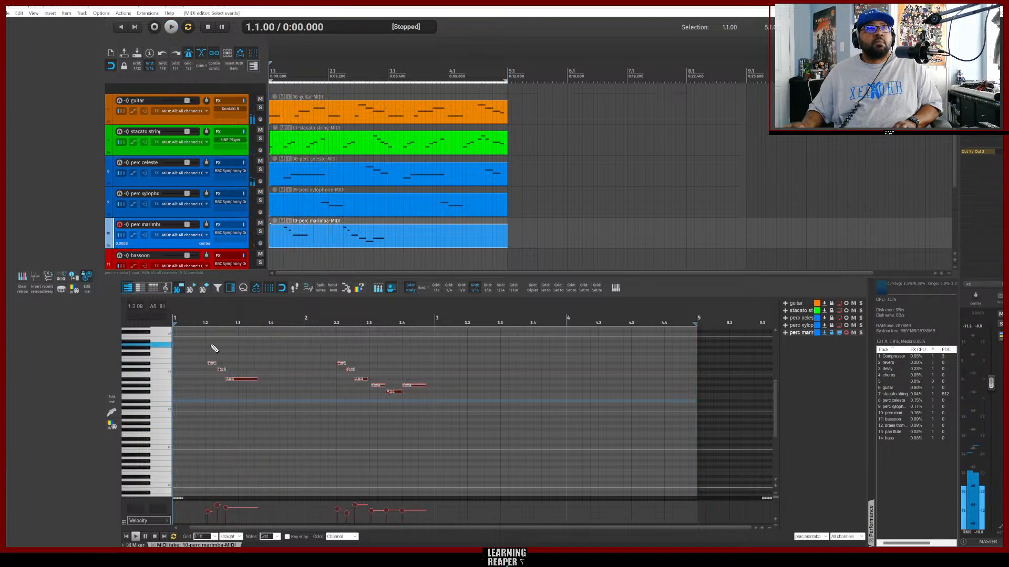
key("ctrl+q")
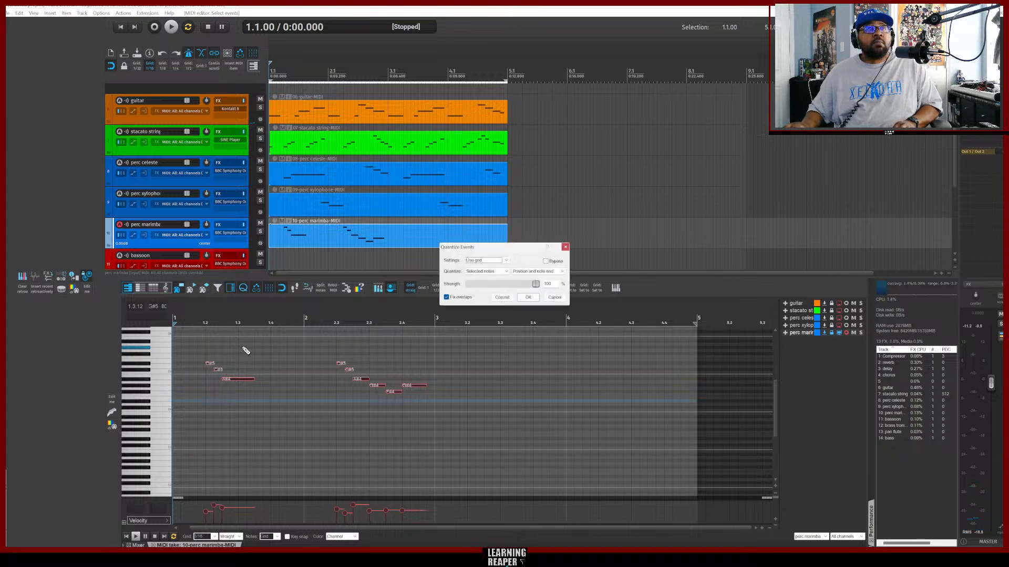
key("space")
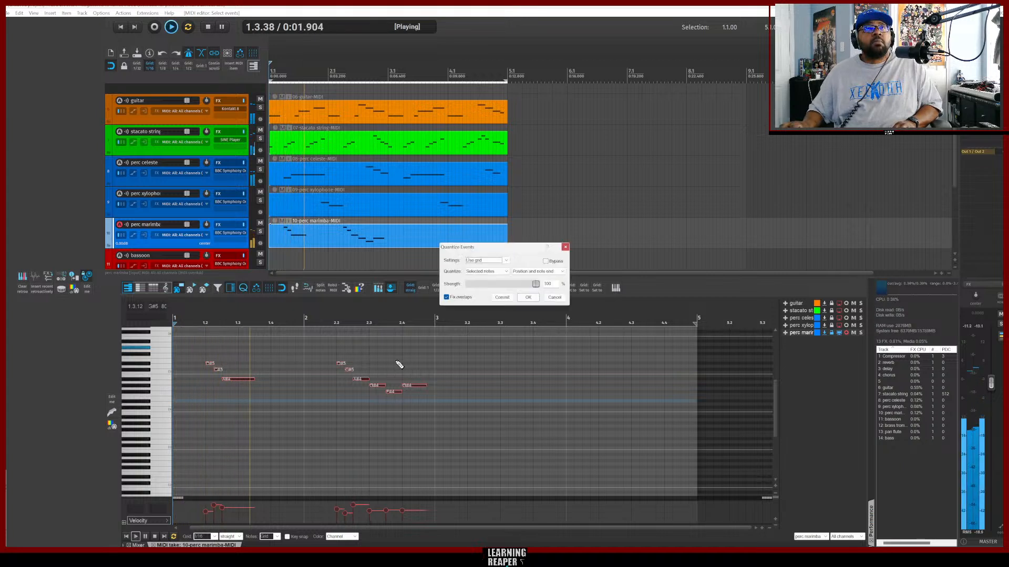
left_click(528, 297)
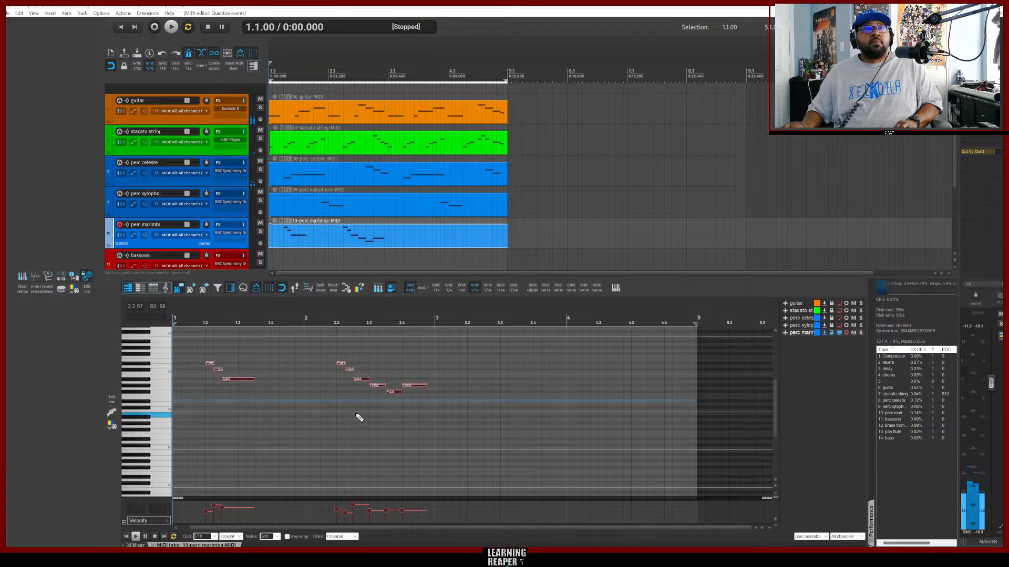
Paste the copied marimba phrase at bar 3 and play the project back from the start.
key("ctrl+v")
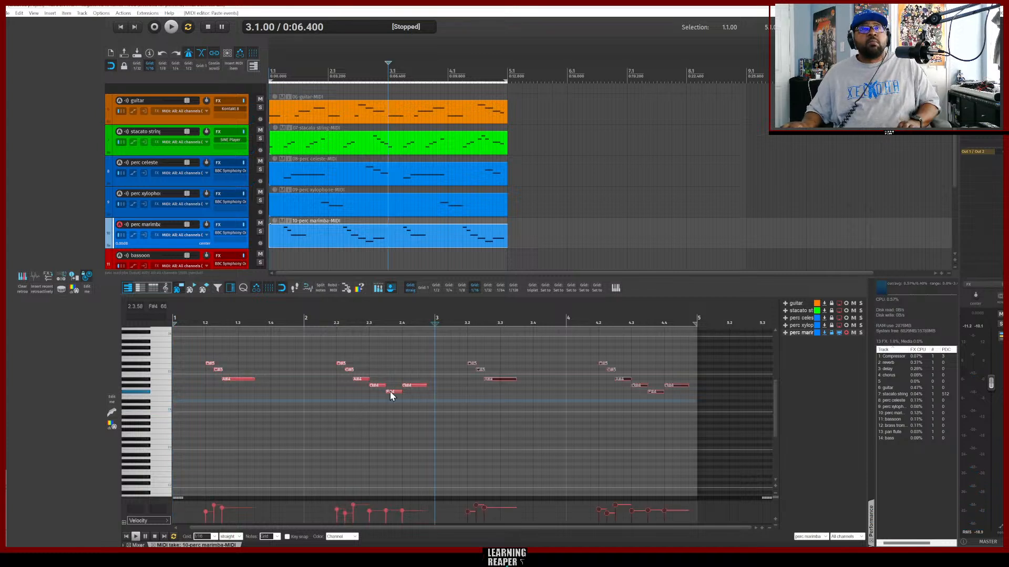
key("space")
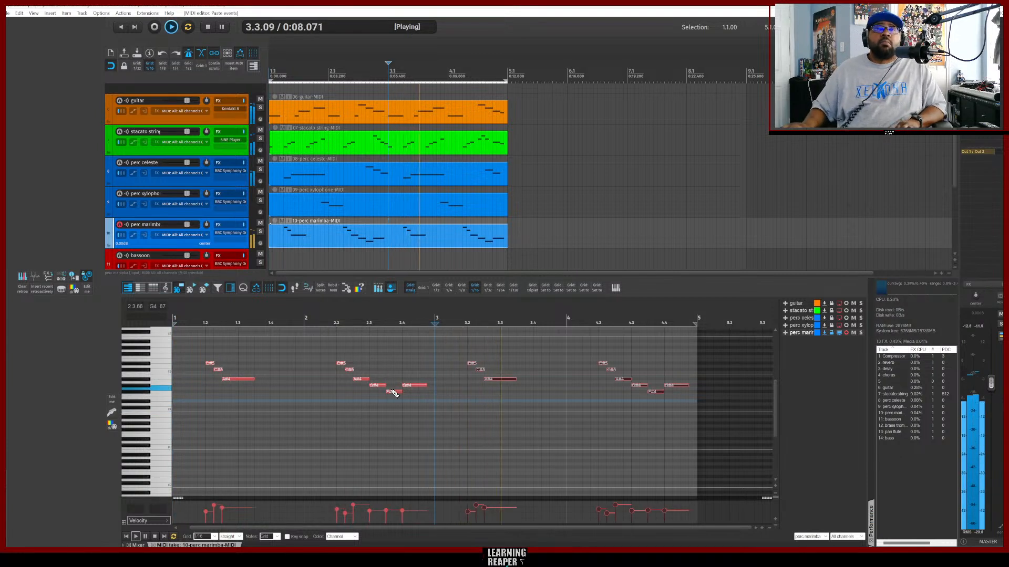
key("Home")
key("space")
key("space")
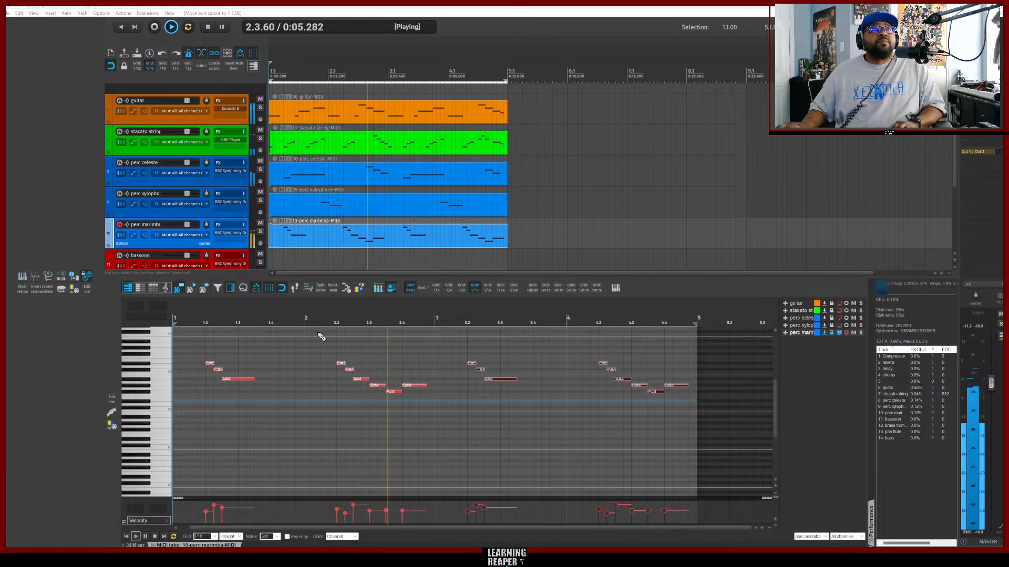
Insert a new MIDI item on the bassoon track and record a bassoon part into it.
scroll(204, 241, "down", 3)
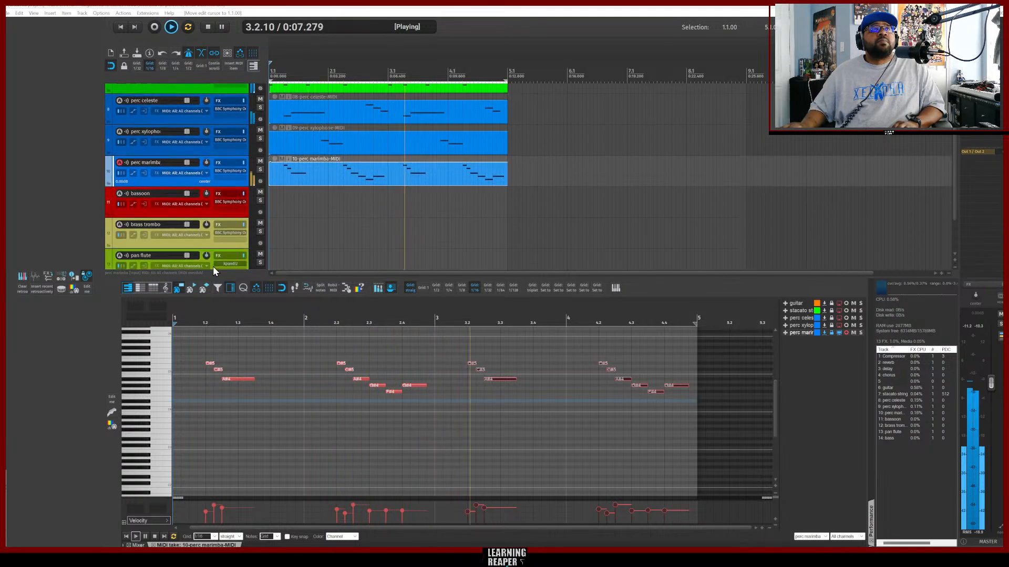
left_click(203, 212)
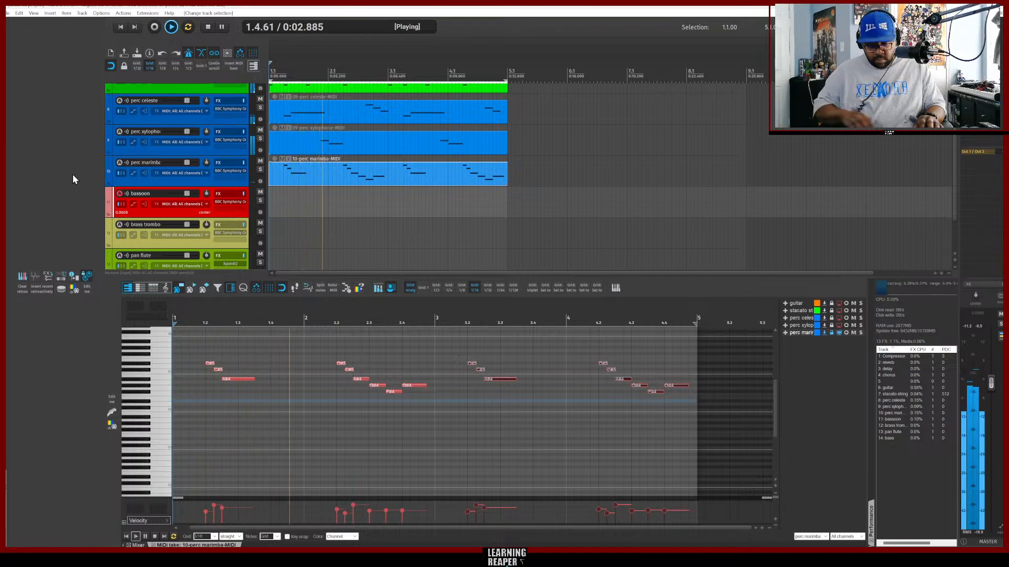
key("ctrl+alt+x")
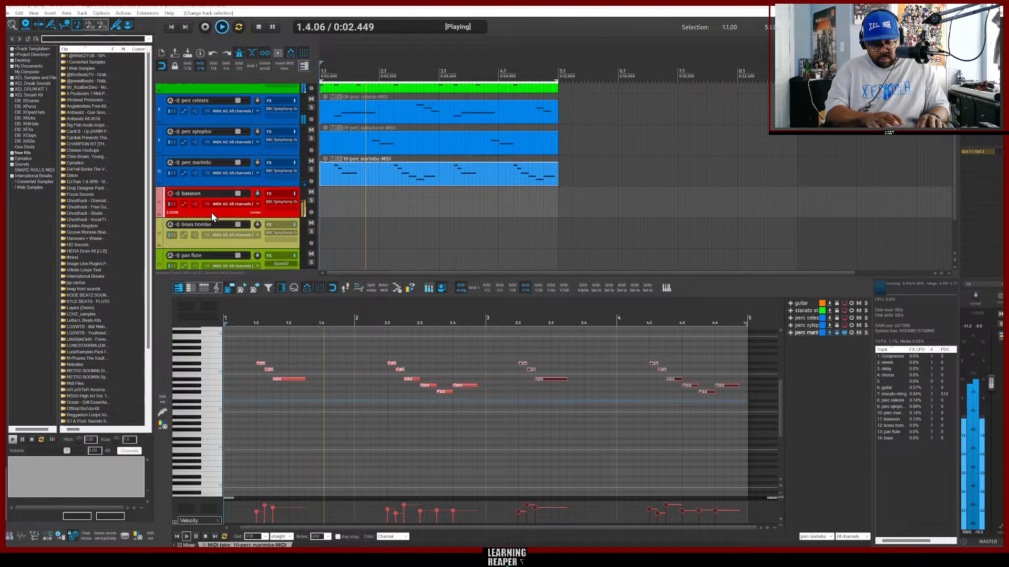
key("ctrl+shift+m")
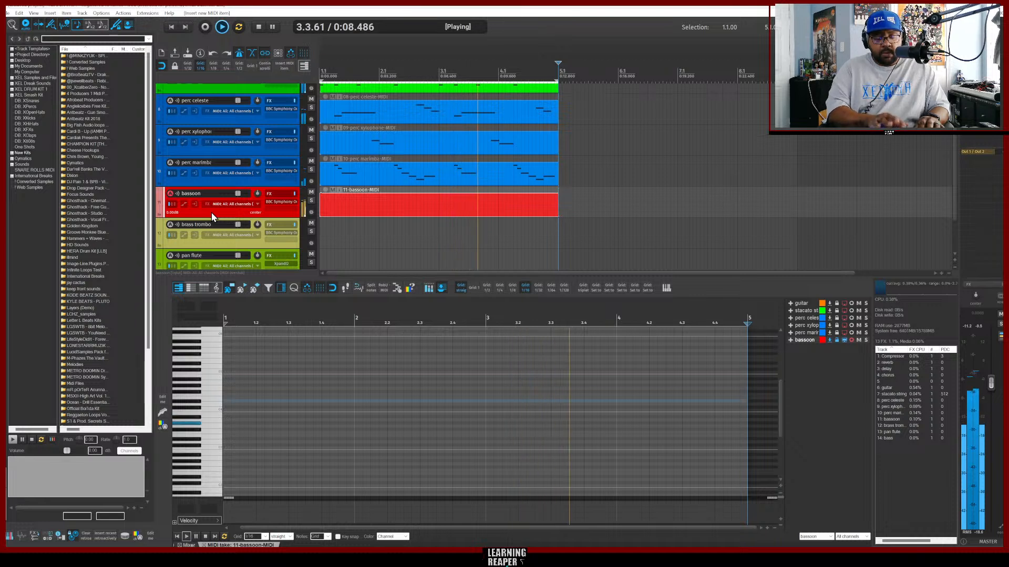
key("ctrl+r")
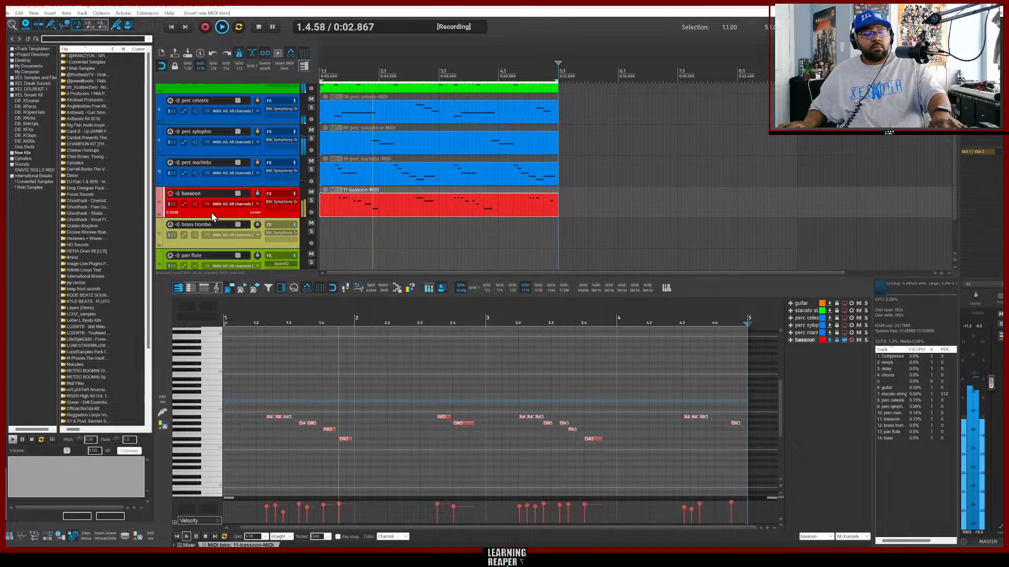
key("ctrl+r")
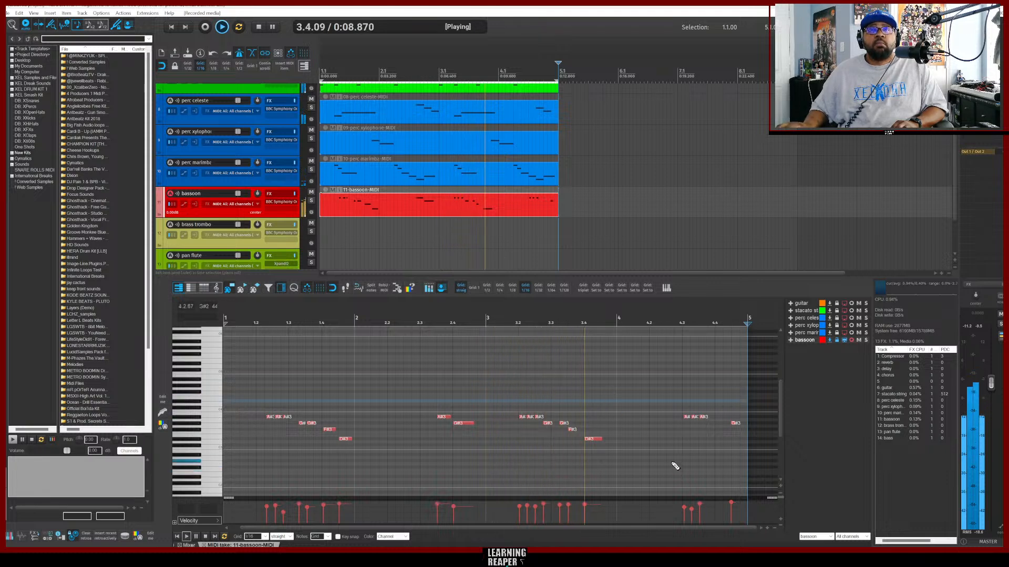
Select all the bassoon notes and quantize them to the grid.
left_click_drag(742, 458, 265, 384)
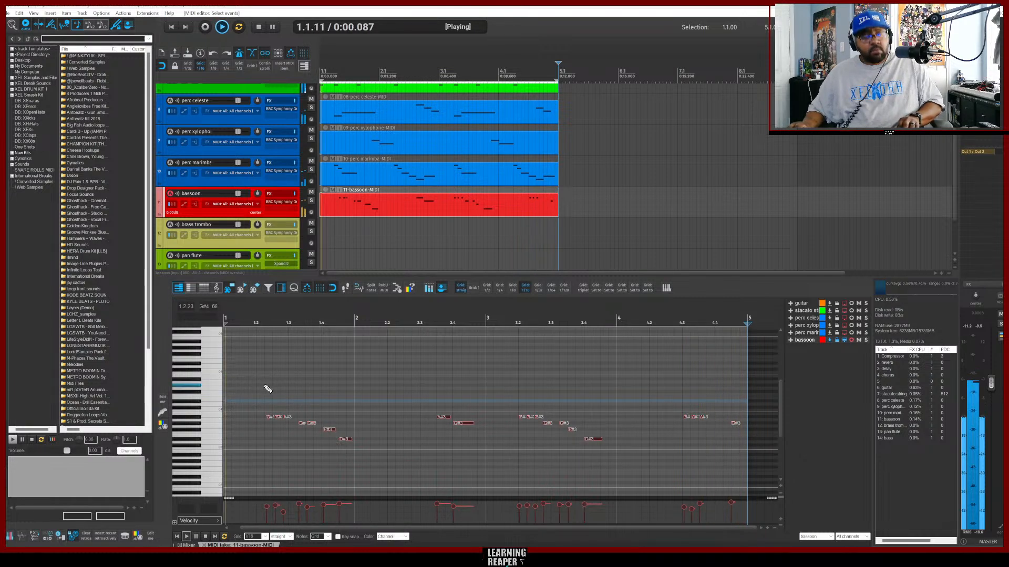
key("ctrl+q")
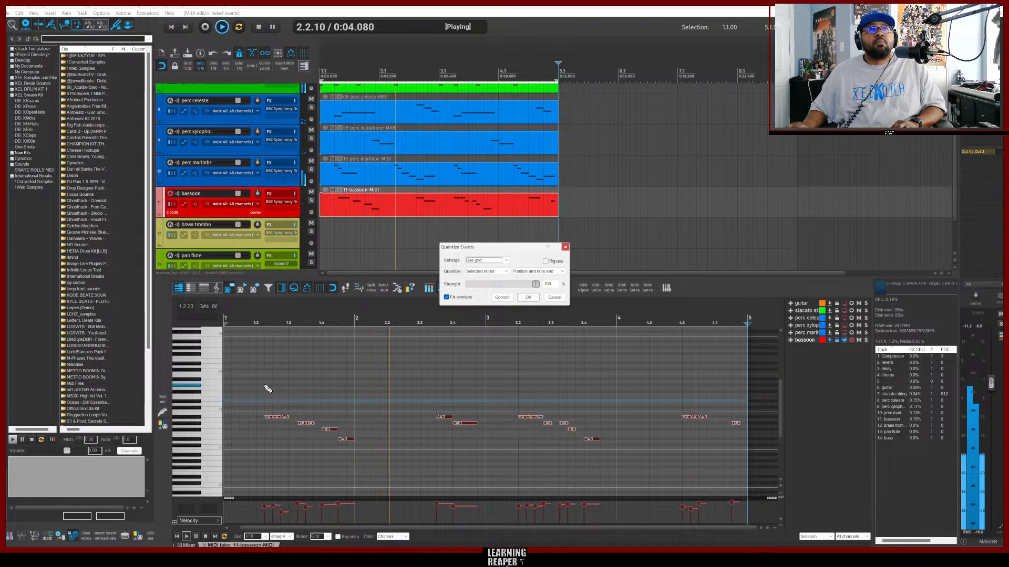
key("space")
left_click(555, 298)
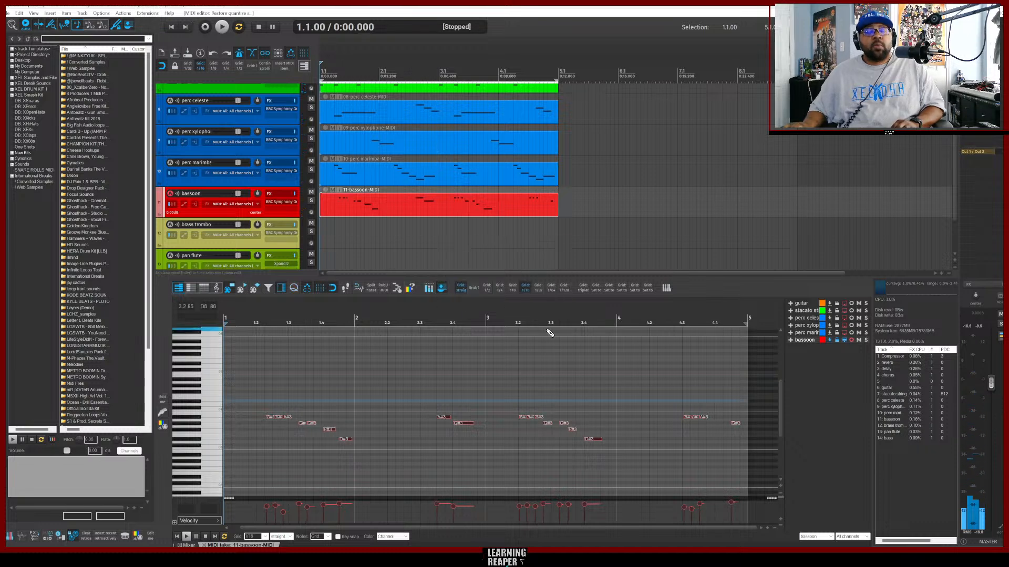
key("q")
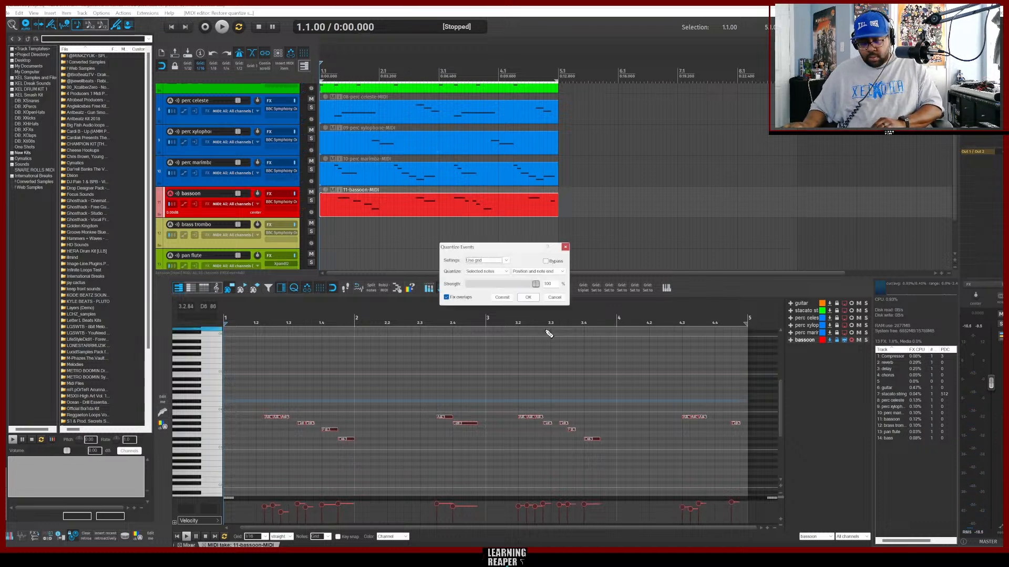
key("Return")
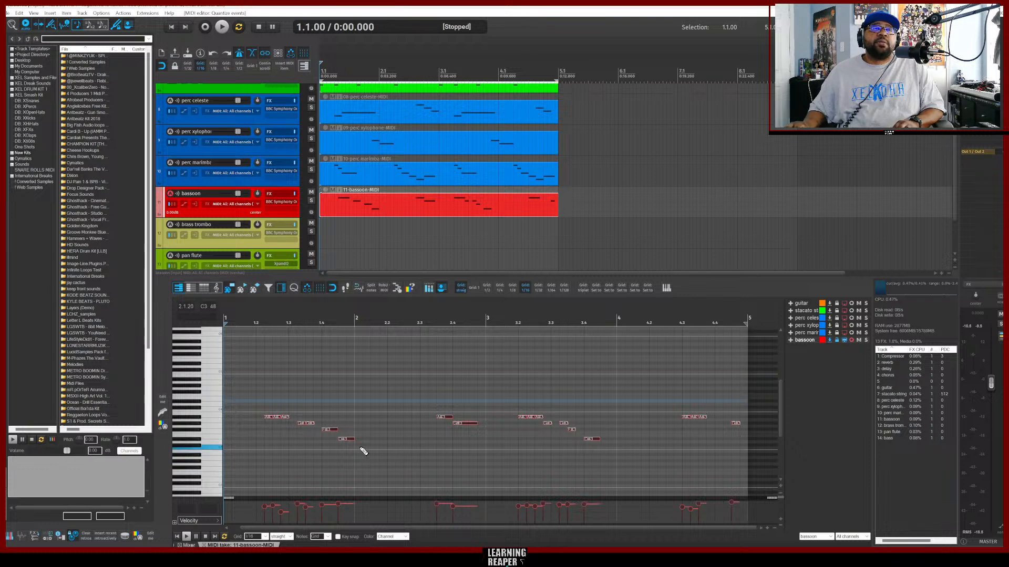
Replace the bassoon's first-half notes with a copy of its second-half phrase starting at bar 1.
left_click_drag(336, 424, 252, 399)
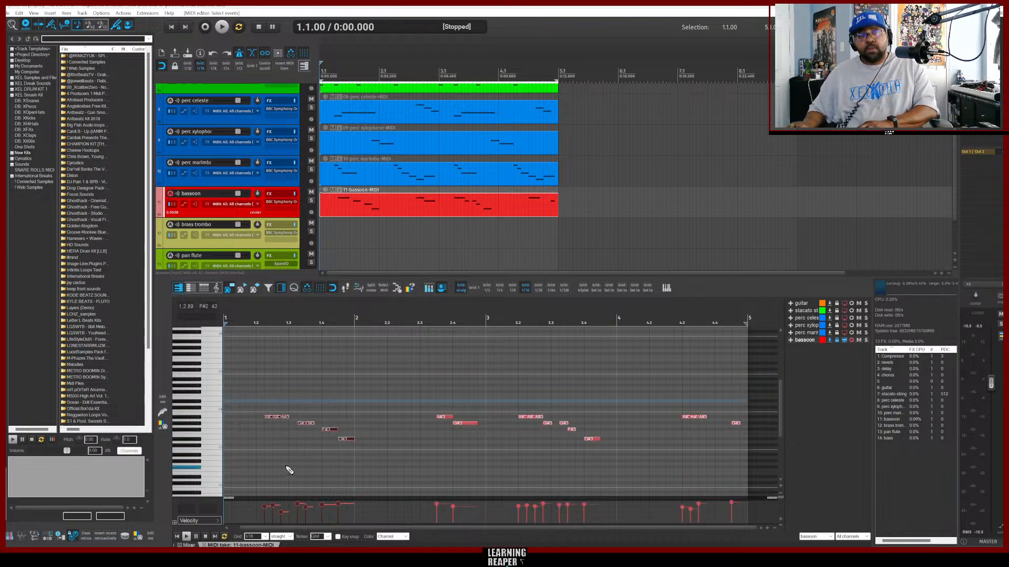
left_click_drag(629, 455, 516, 417)
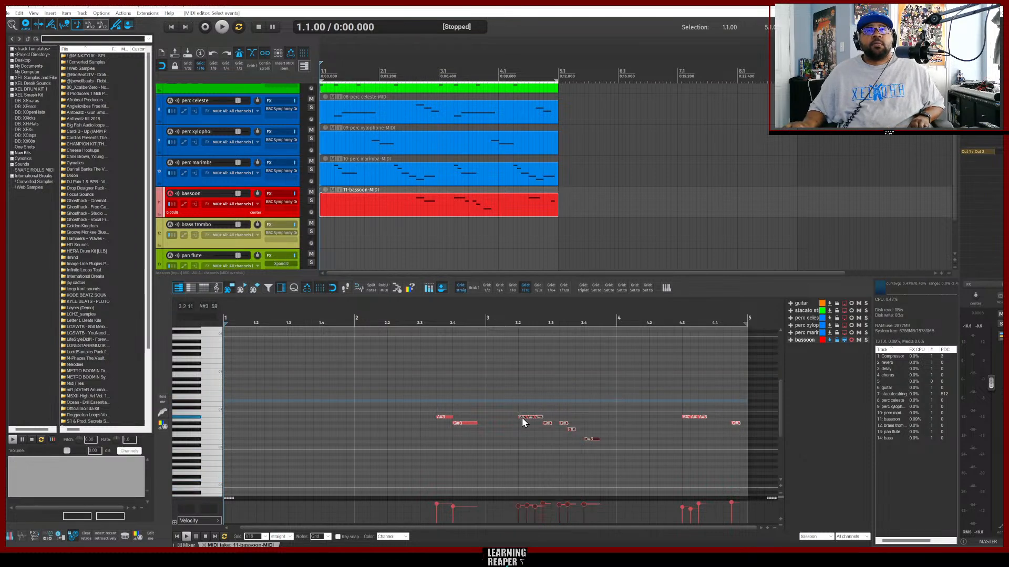
left_click_drag(522, 417, 261, 417)
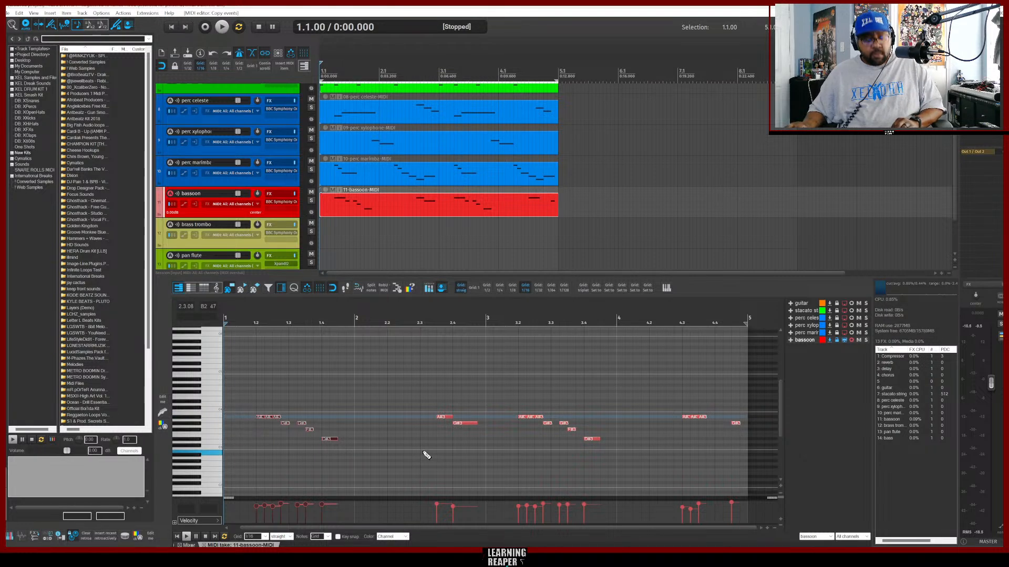
Insert a new MIDI item on the brass trombone track and record a trombone part into it.
key("space")
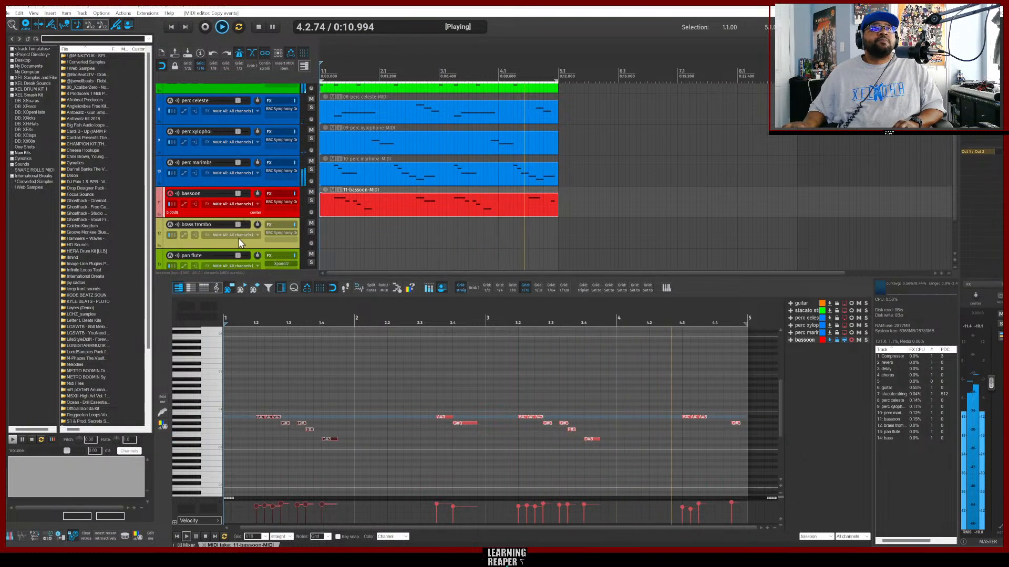
left_click(227, 246)
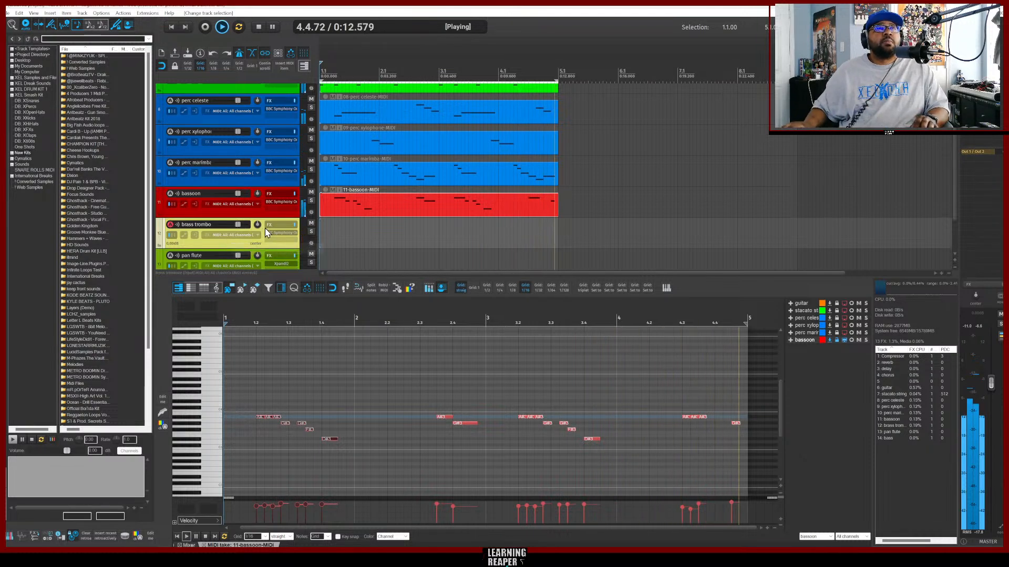
scroll(266, 235, "down", 1)
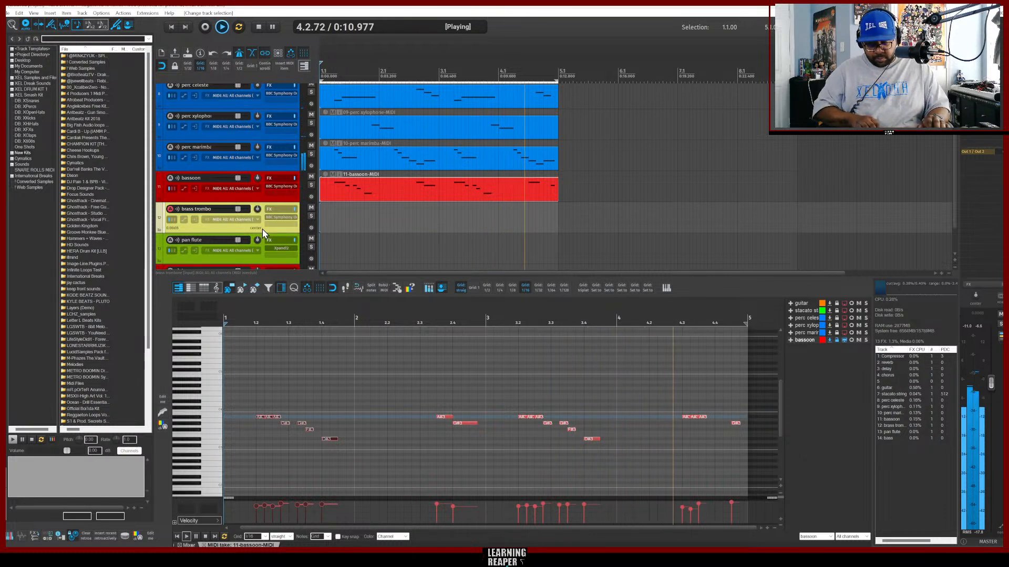
key("ctrl+alt+n")
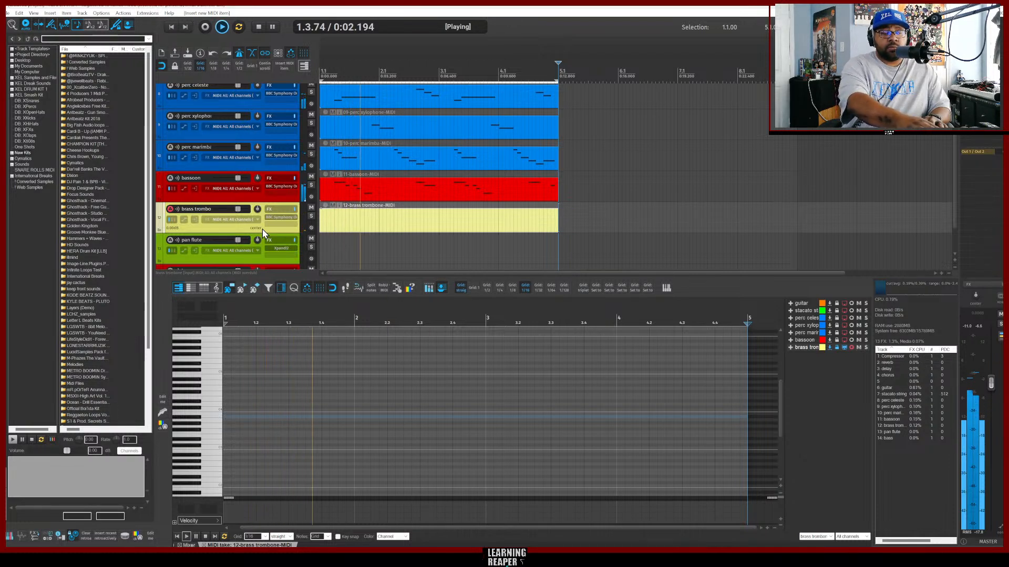
key("ctrl+r")
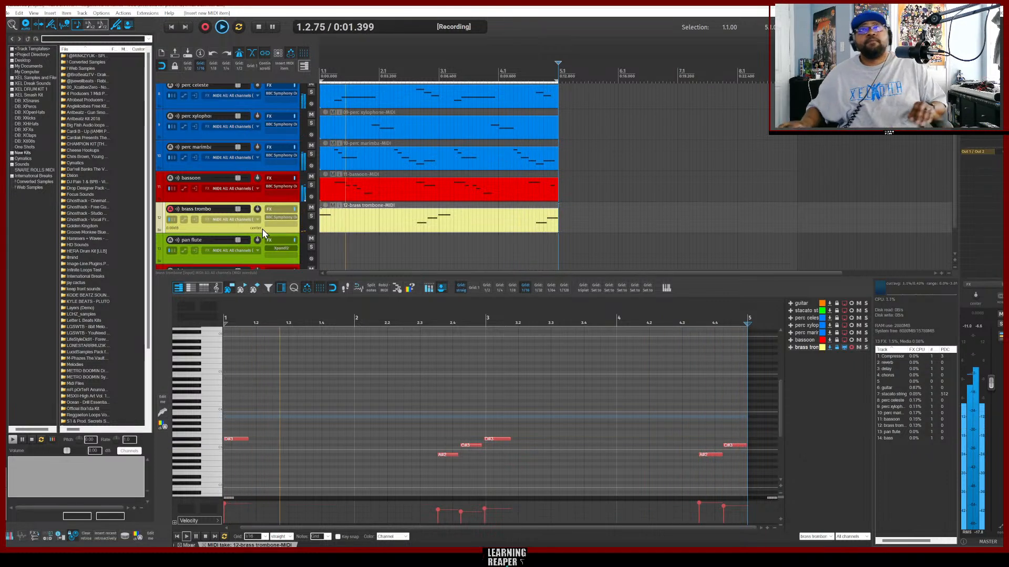
key("ctrl+r")
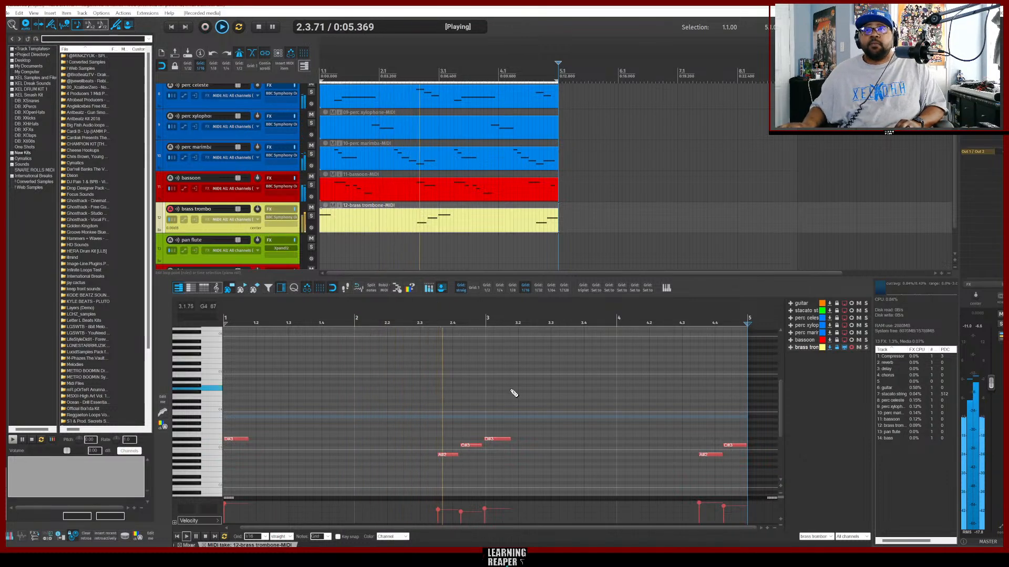
Select all the trombone notes and quantize them to the grid.
left_click_drag(736, 475, 231, 400)
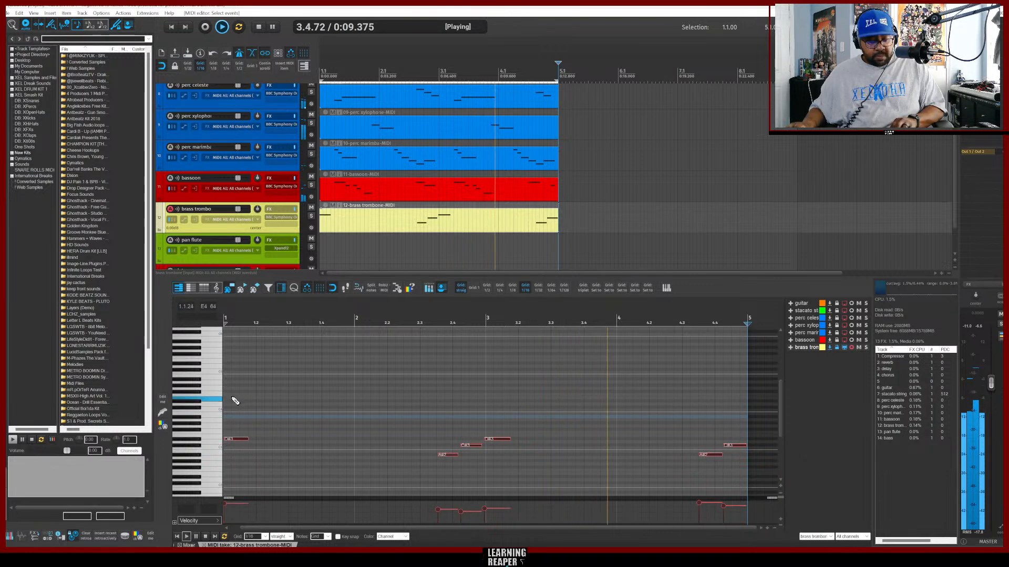
key("q")
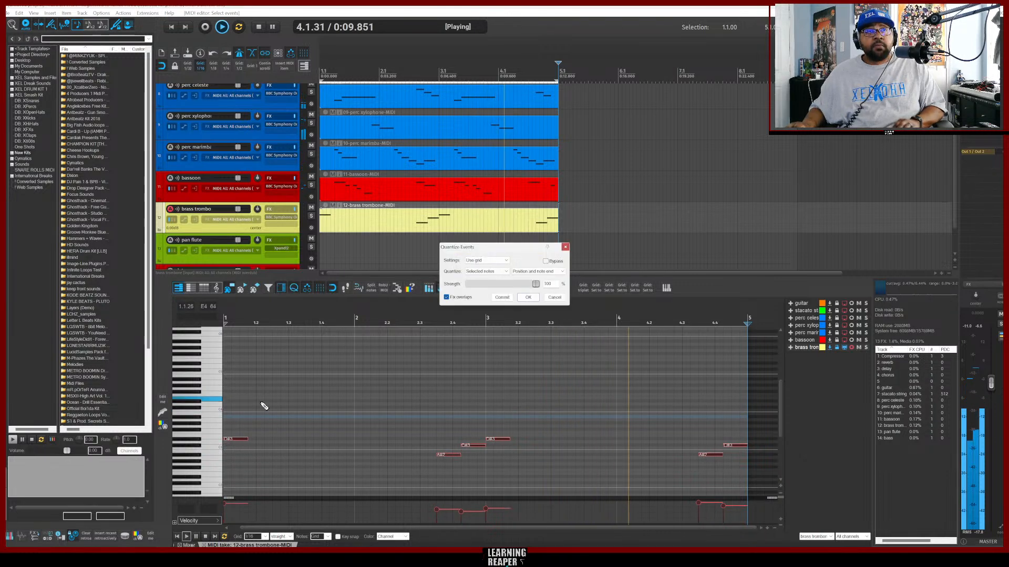
left_click(528, 298)
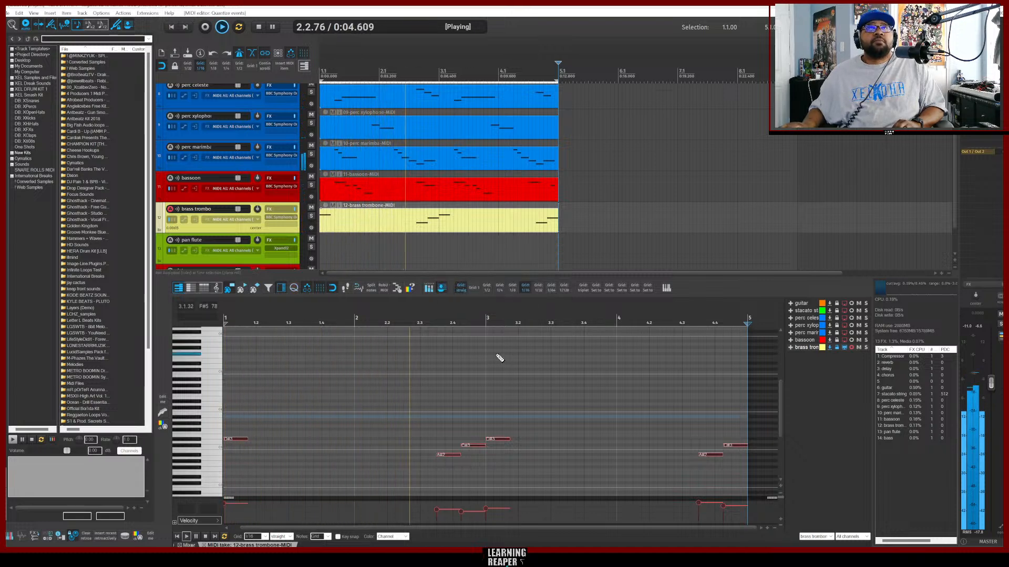
Insert a new MIDI item on the pan flute track and record a pan flute part into it.
left_click(251, 258)
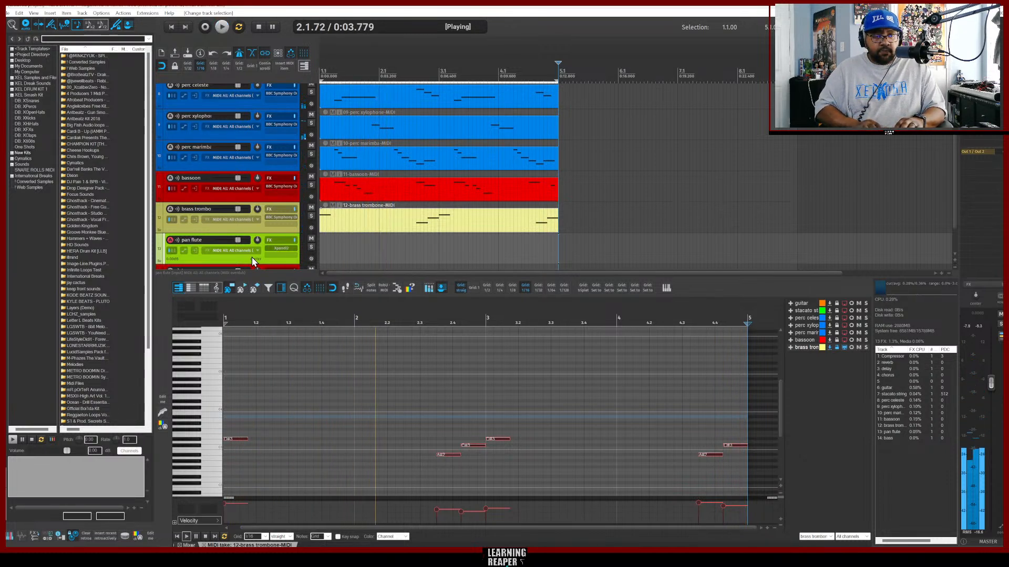
key("space")
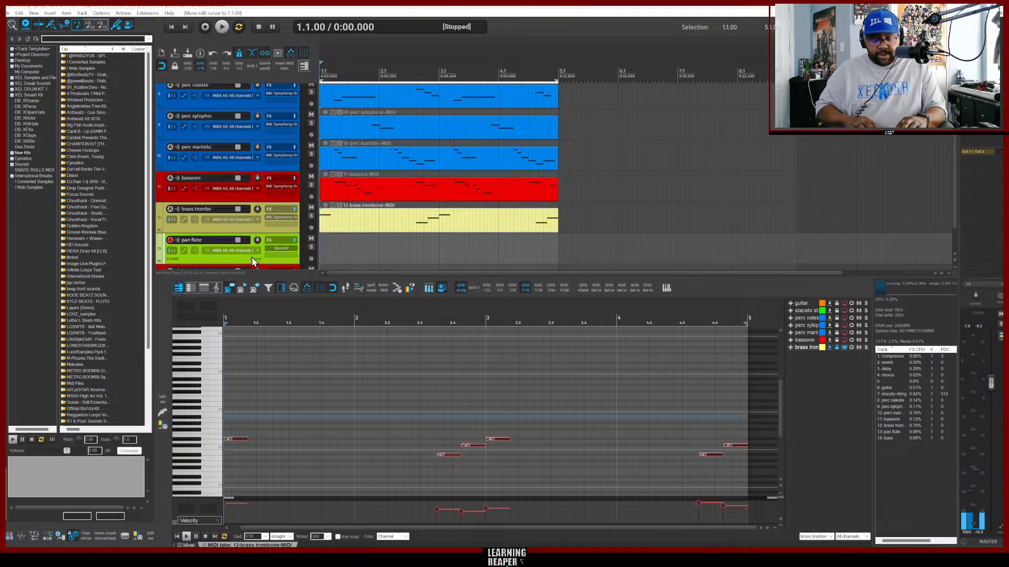
key("ctrl+alt+n")
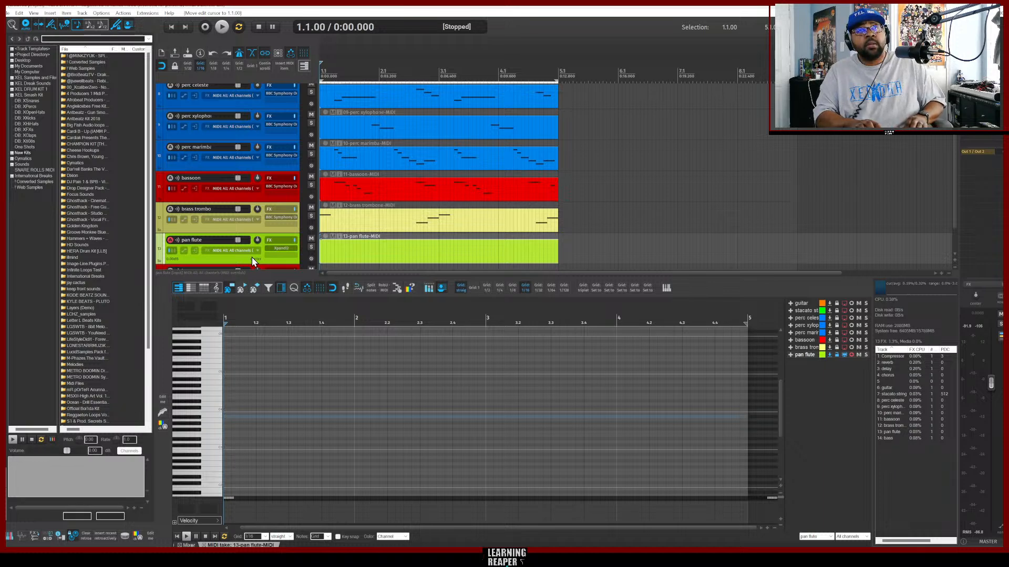
key("ctrl+r")
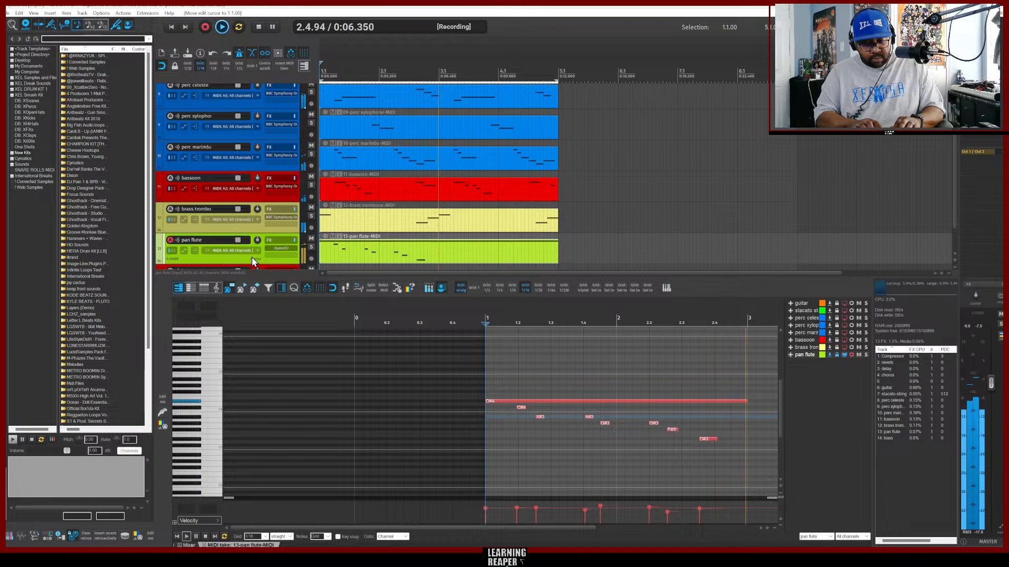
key("space")
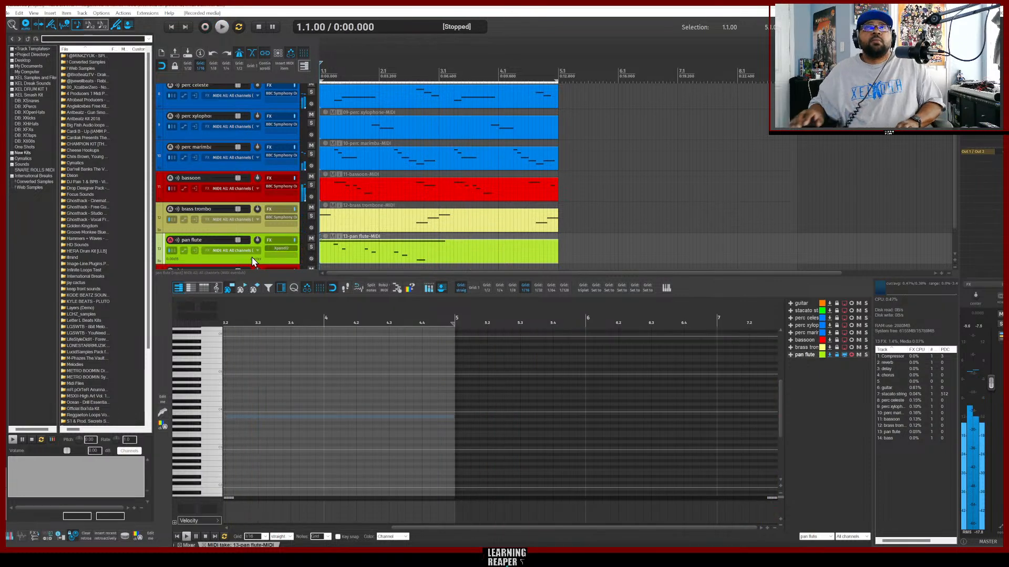
Duplicate the pan flute's two-bar phrase so it repeats from bar 3, and play the project from the start.
left_click(424, 257)
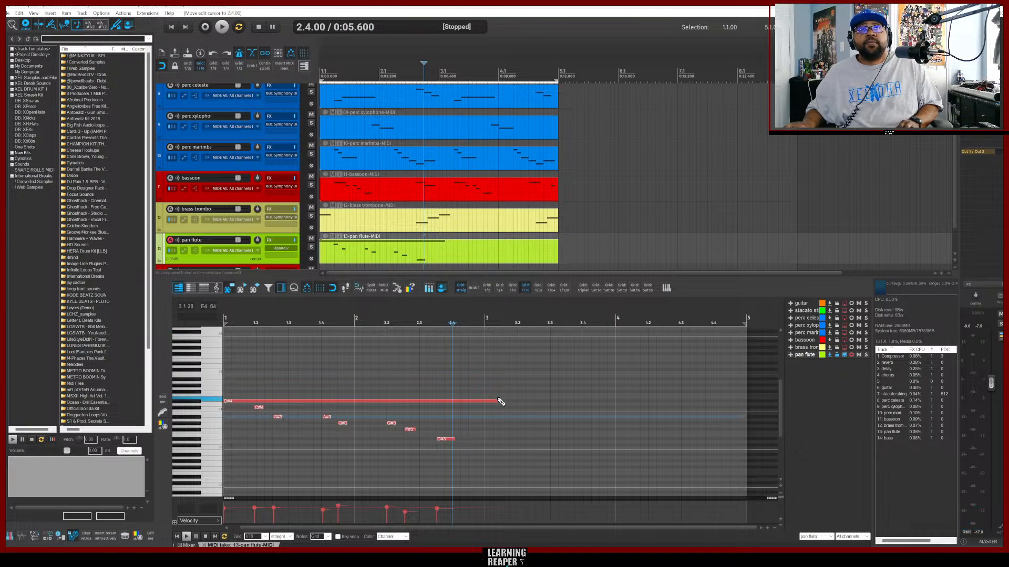
left_click_drag(495, 401, 228, 386)
key("ctrl+d")
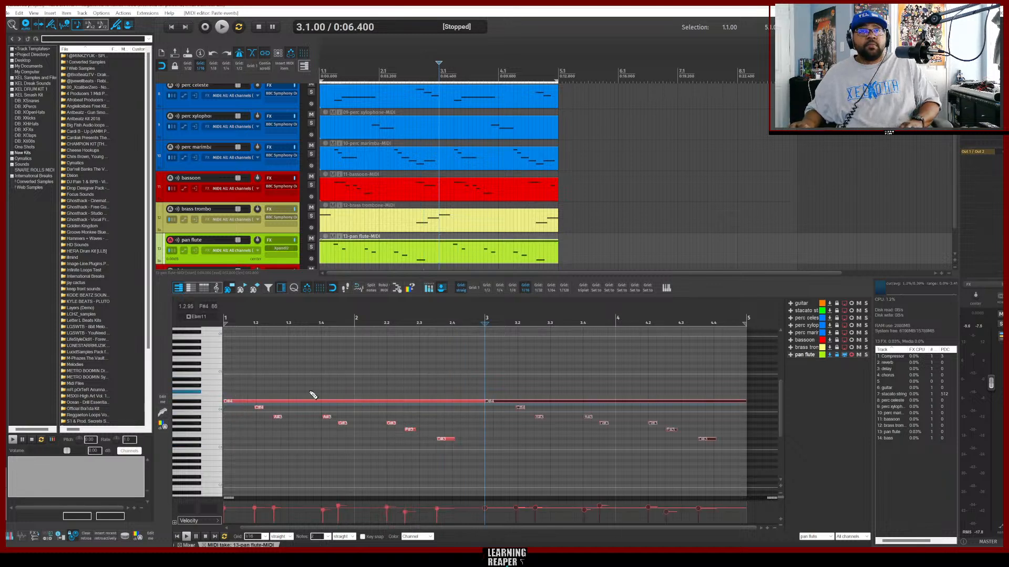
key("Home")
key("space")
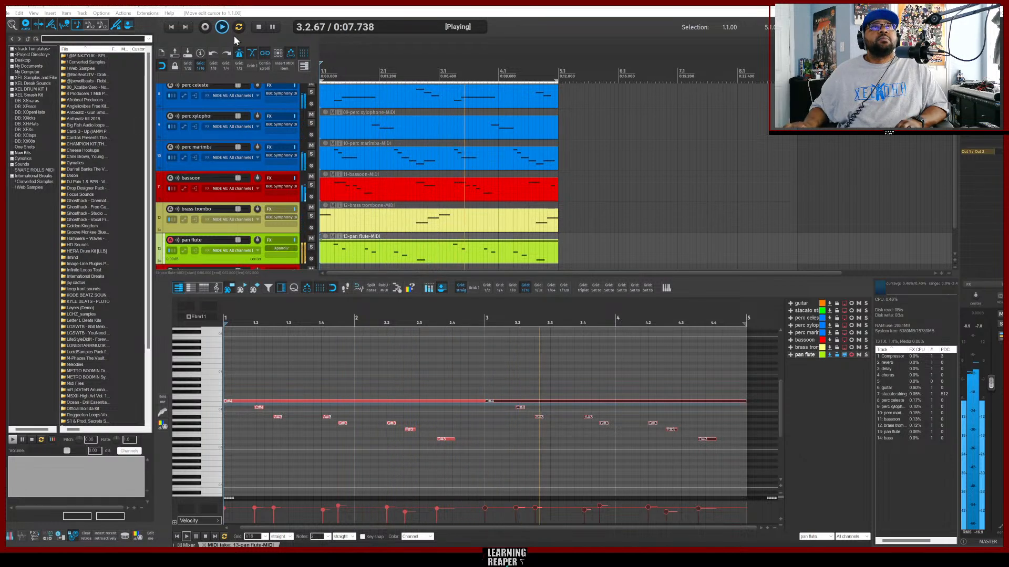
left_click(257, 27)
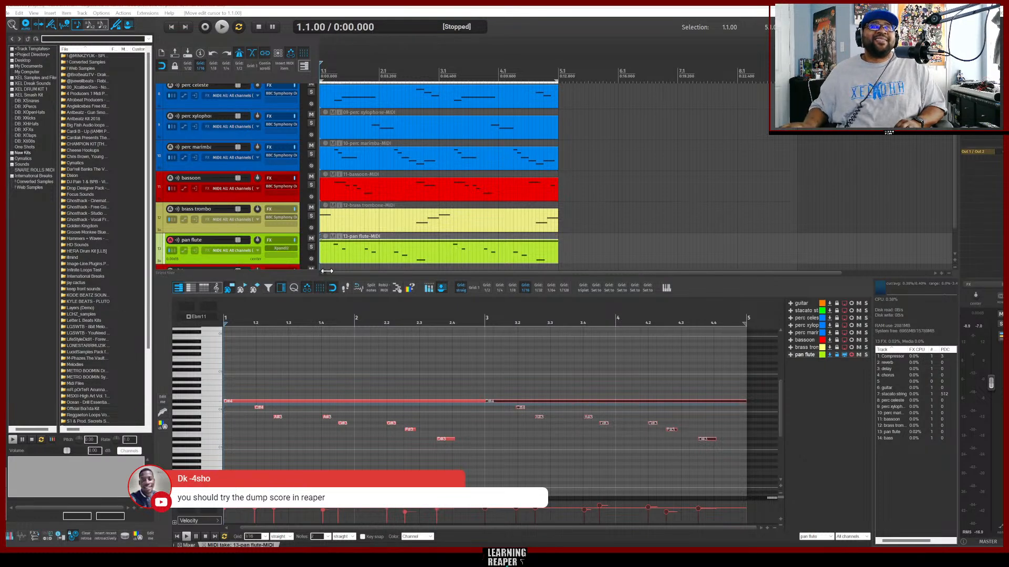
Select all the pan flute notes and quantize them to the grid.
scroll(375, 220, "down", 2)
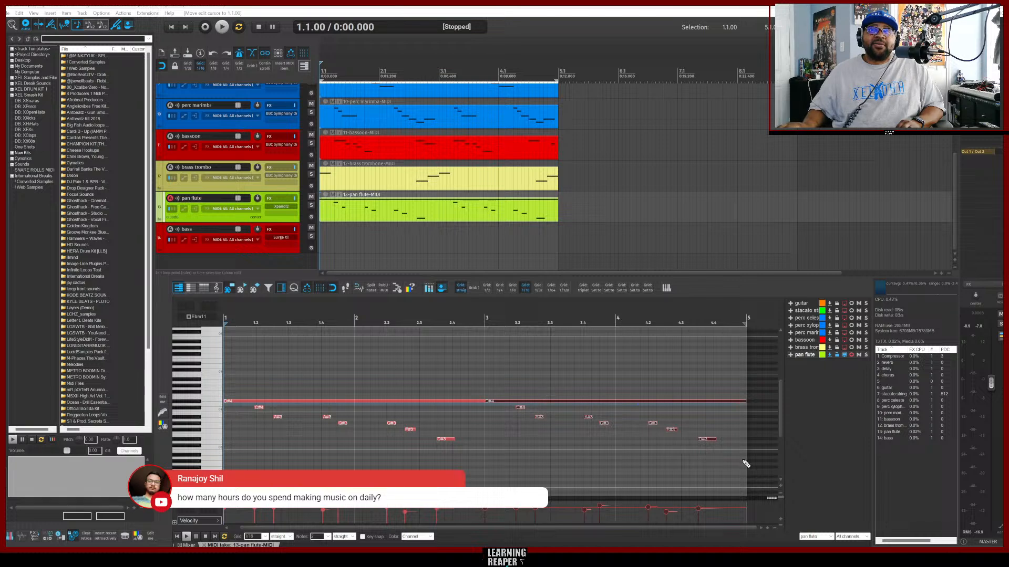
left_click_drag(745, 463, 231, 375)
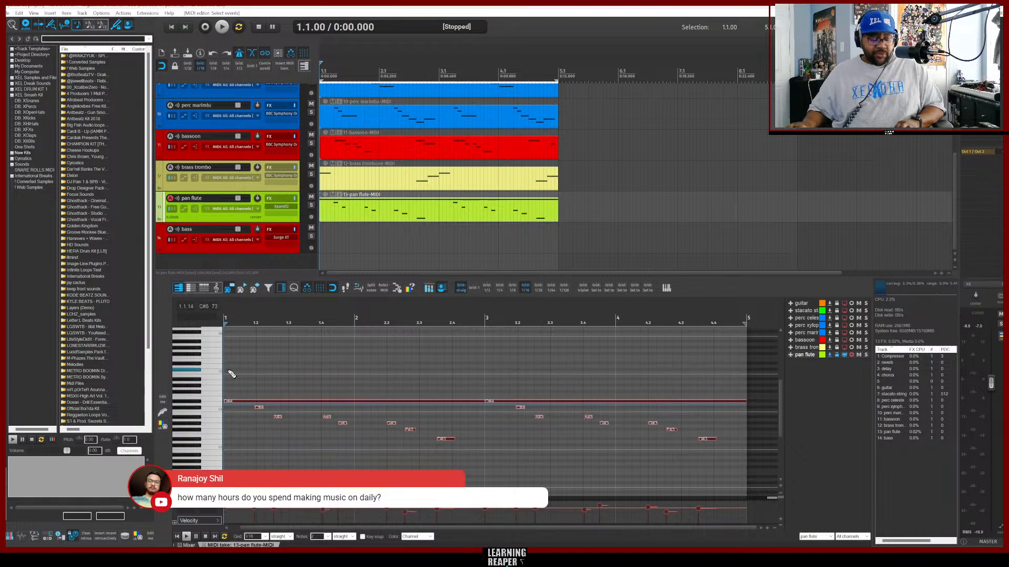
key("q")
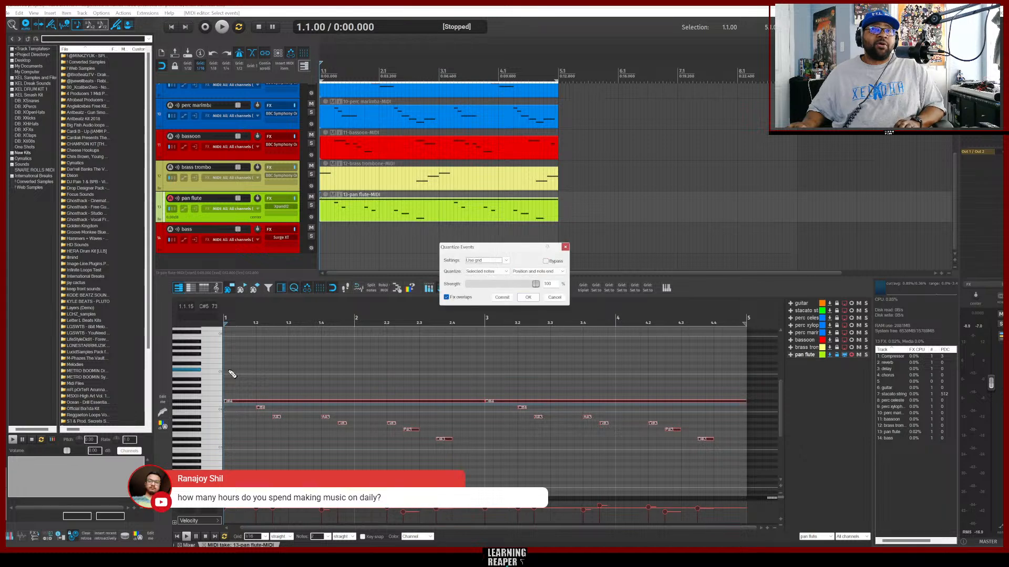
left_click(529, 297)
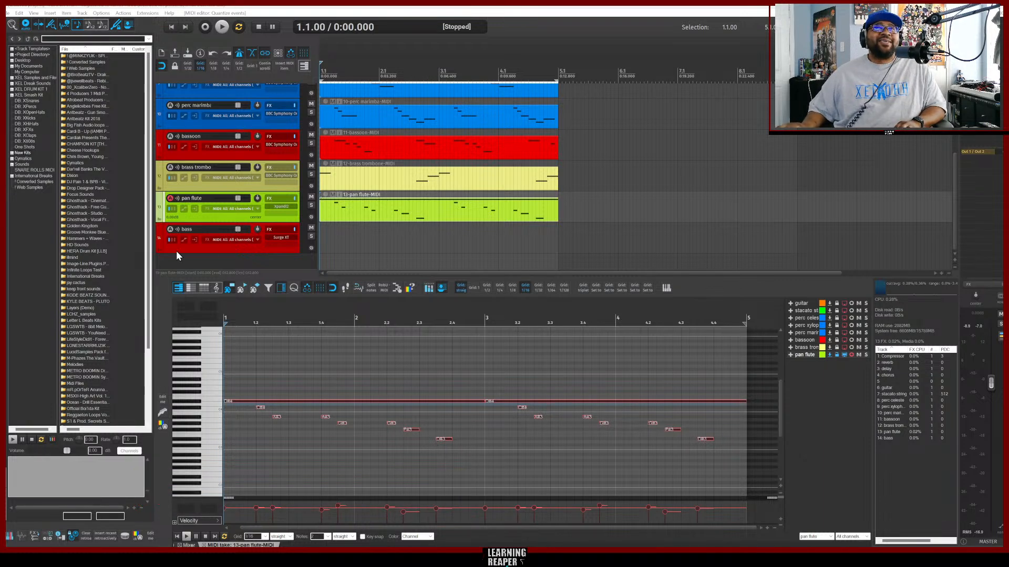
Select the bass track and insert a new MIDI item on it.
left_click(267, 257)
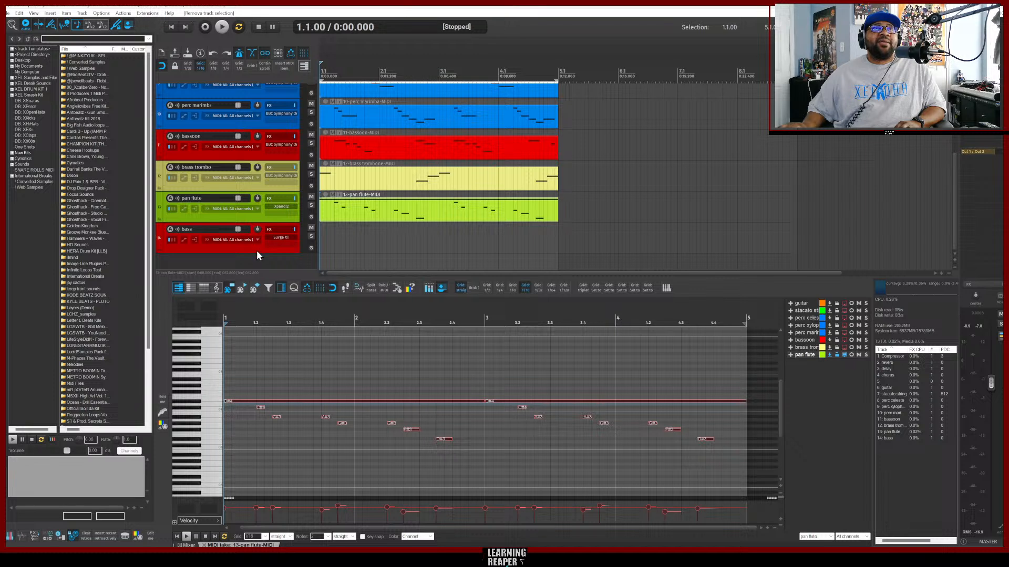
left_click(256, 251)
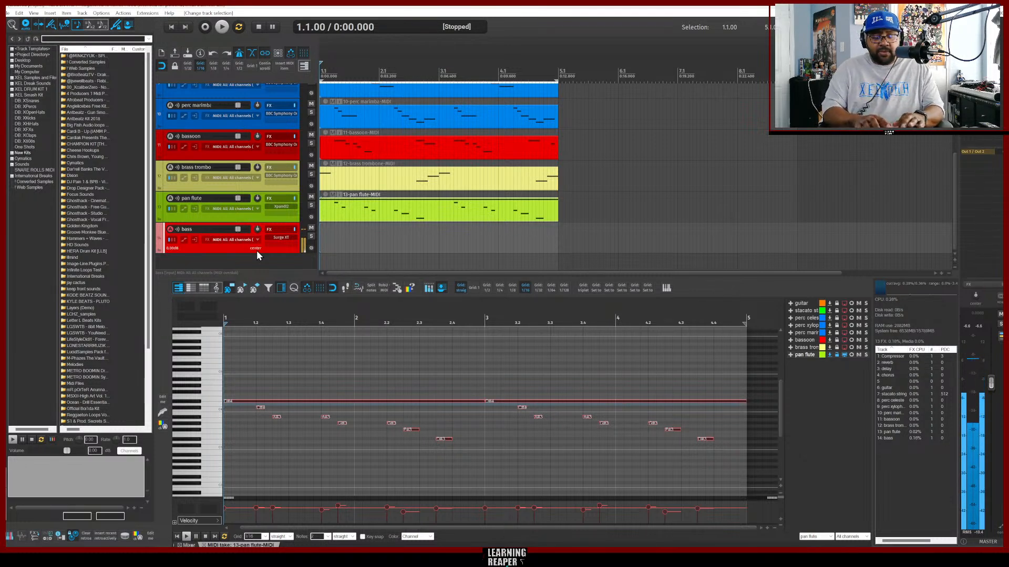
key("space")
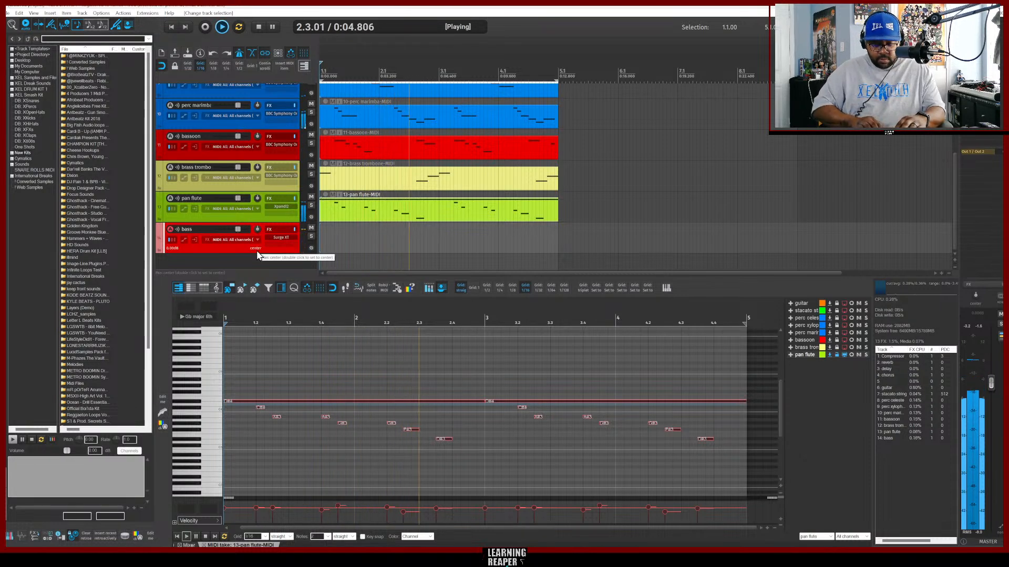
key("ctrl+alt+n")
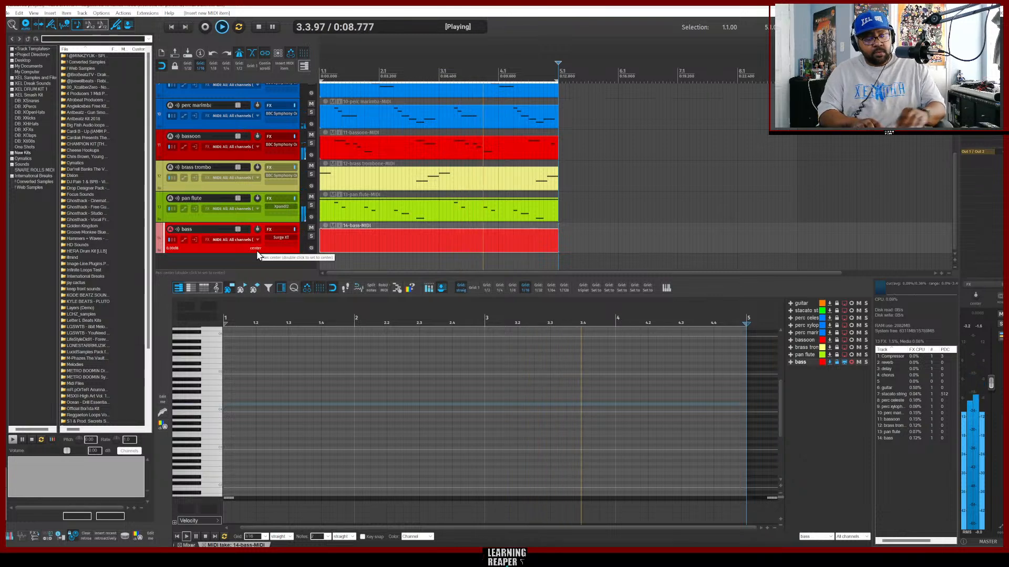
Record a bass part into the new bass MIDI item.
key("space")
key("ctrl+r")
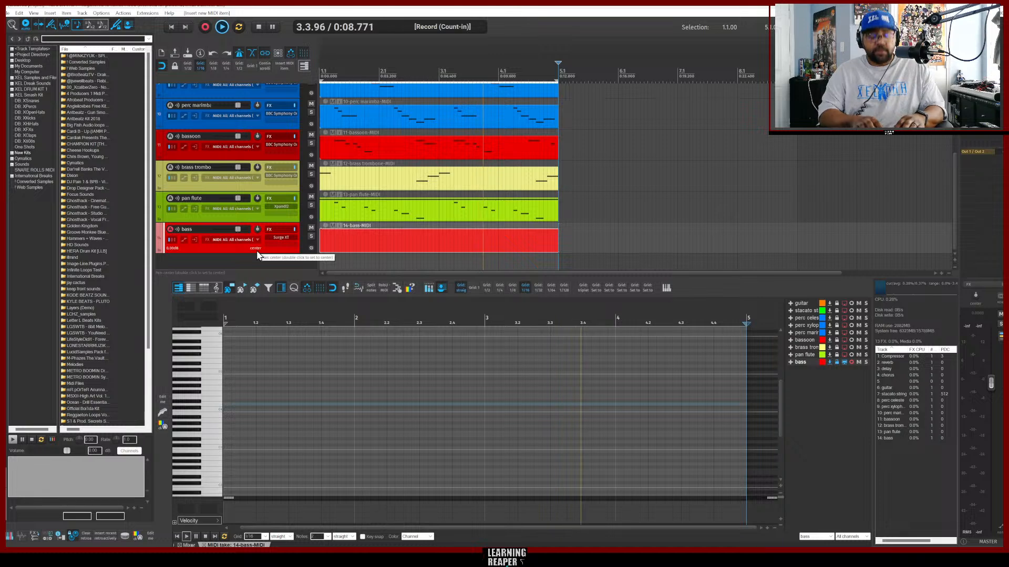
key("space")
key("w")
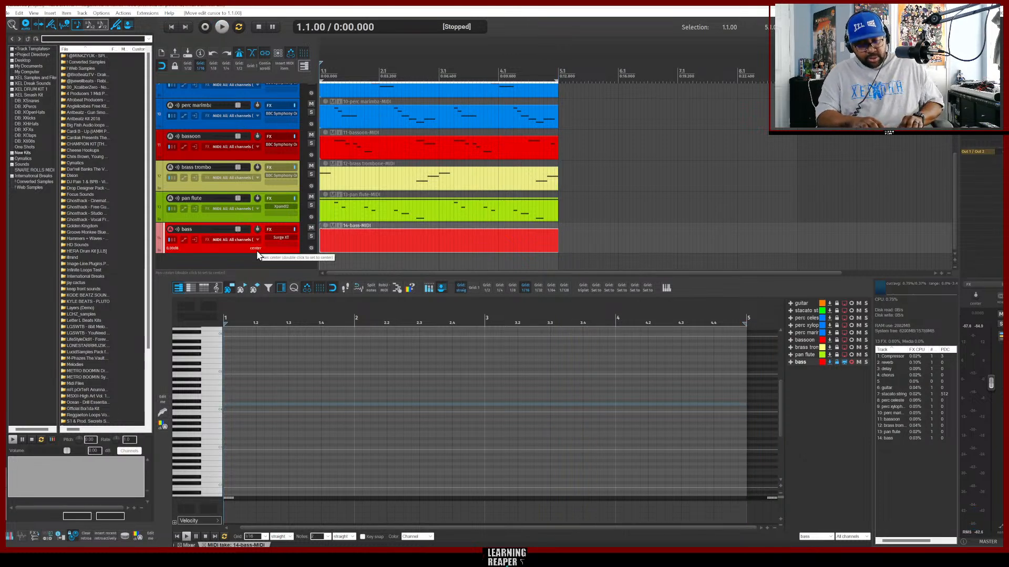
key("ctrl+r")
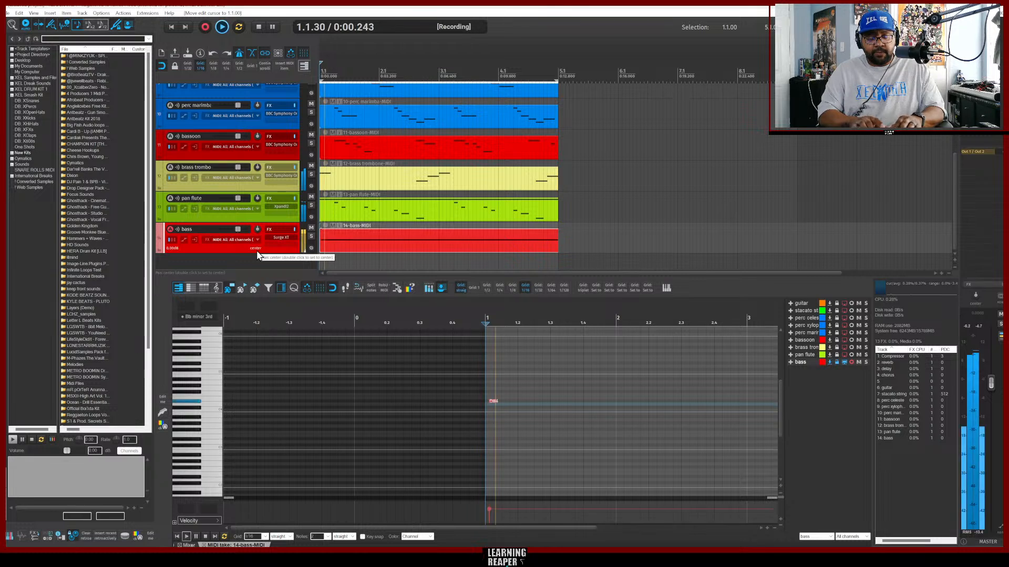
key("space")
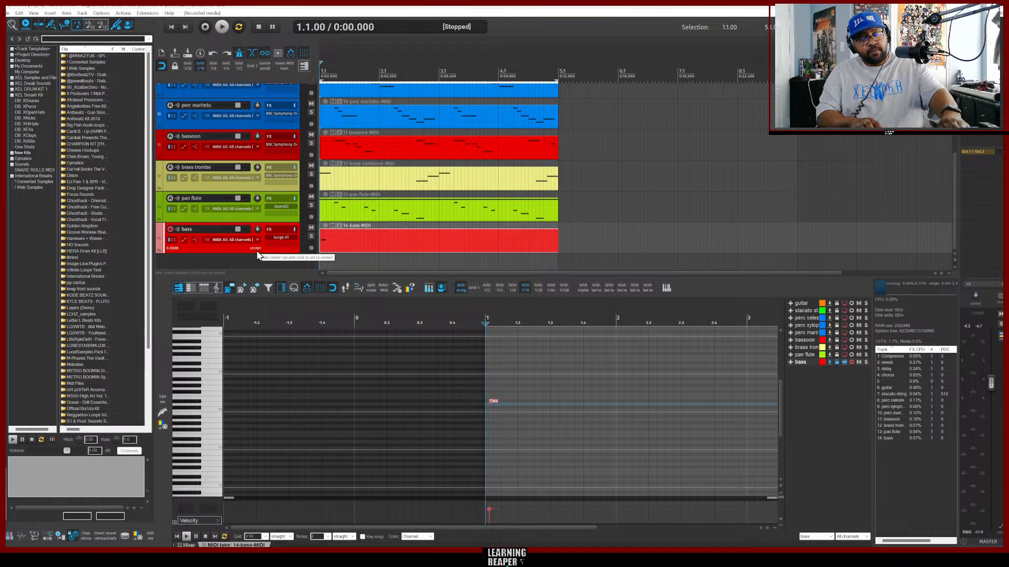
key("ctrl+r")
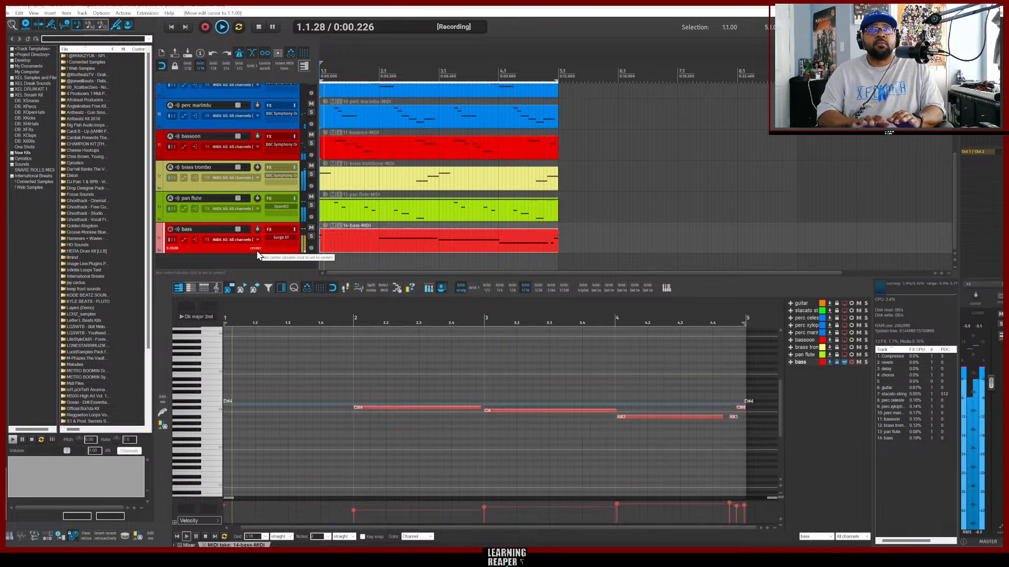
key("space")
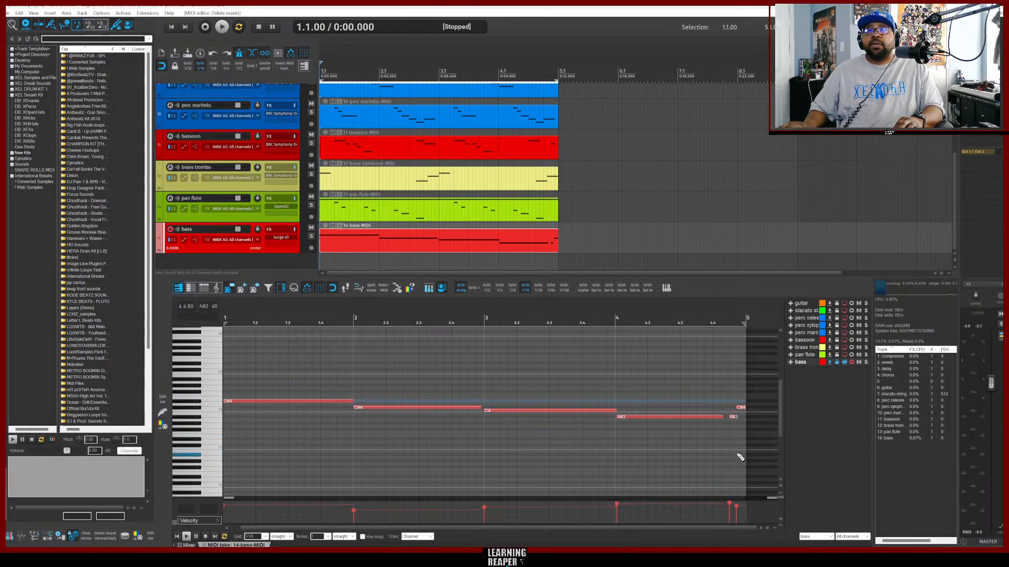
Select all the bass notes and quantize them to the grid.
left_click_drag(742, 446, 238, 362)
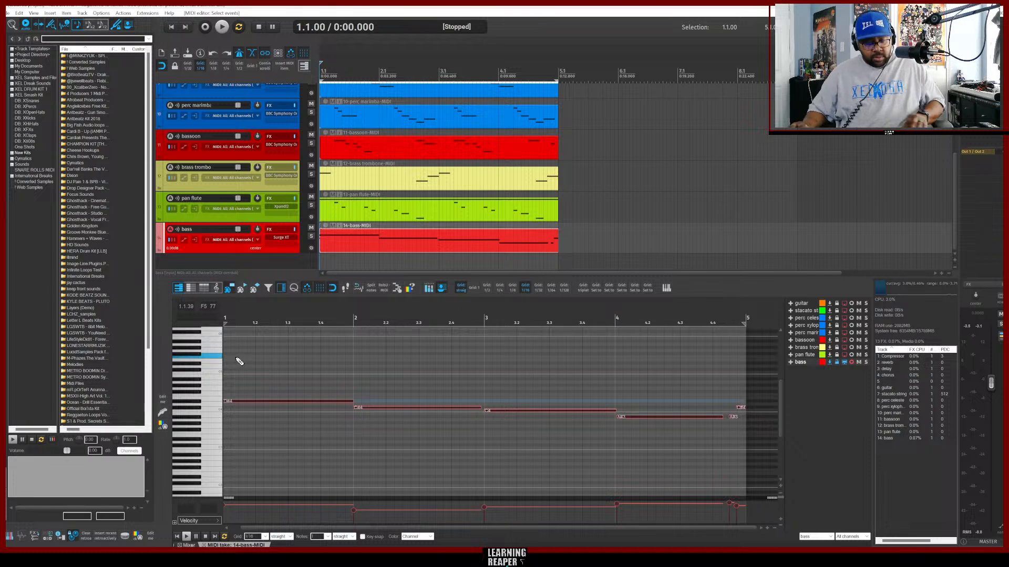
key("ctrl+q")
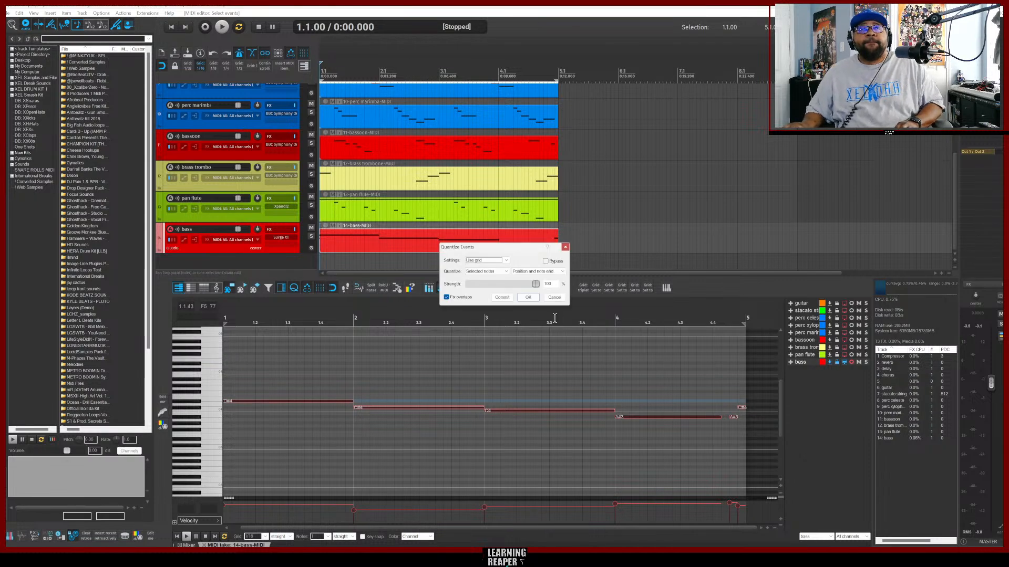
key("space")
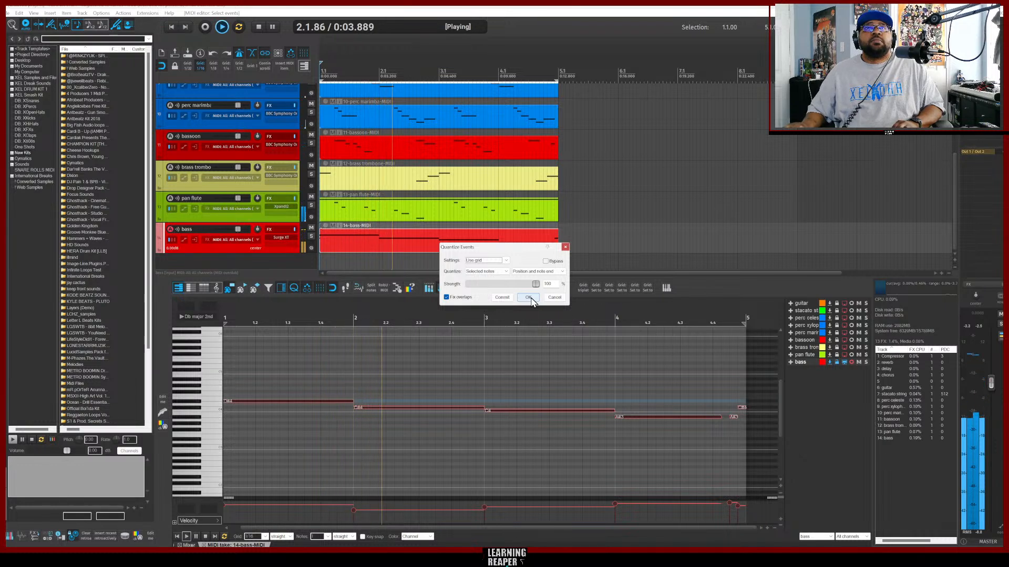
left_click(528, 298)
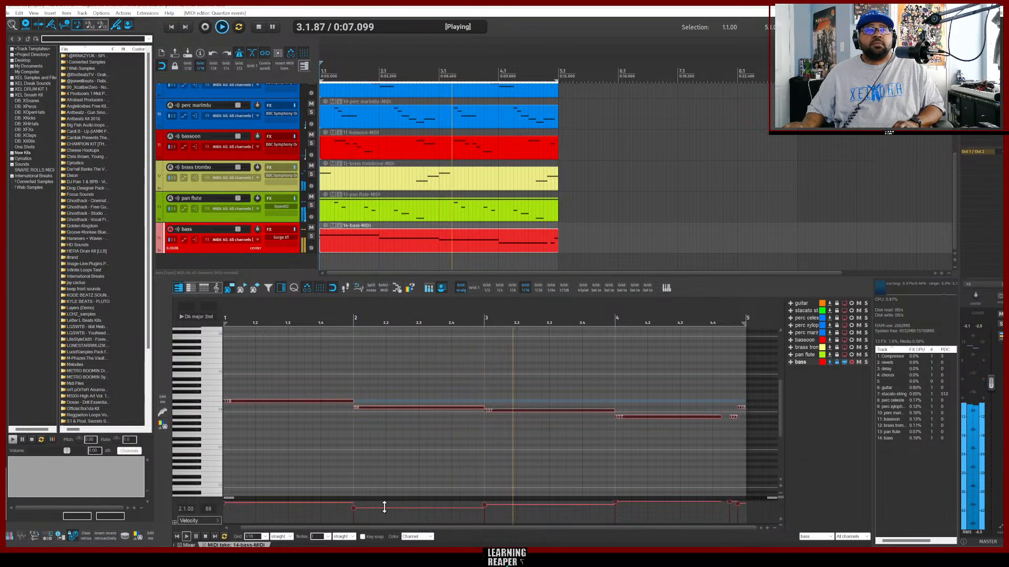
Raise the velocity of a bass note and slightly shorten the last bass note's end.
left_click_drag(384, 507, 387, 468)
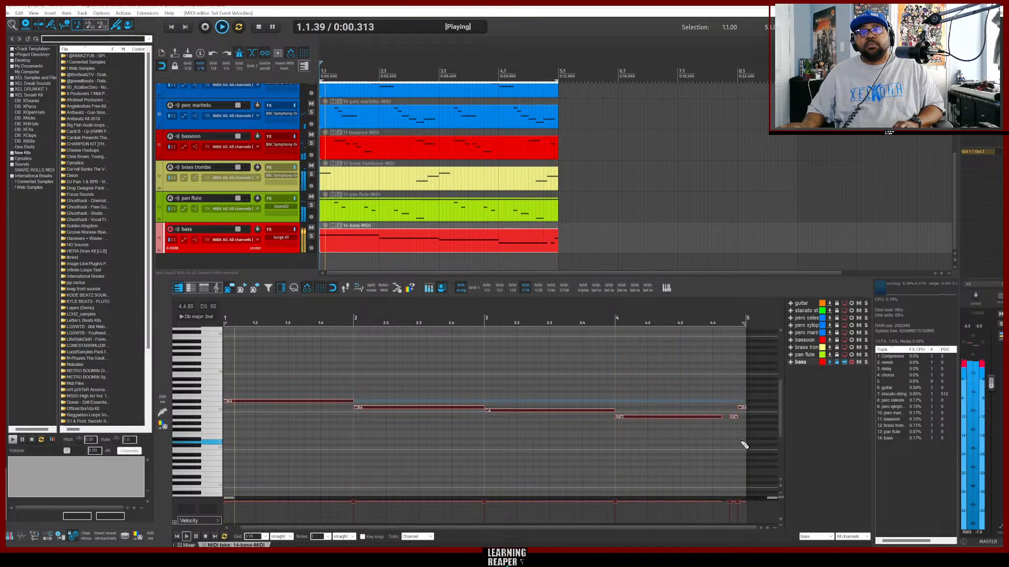
left_click(717, 417)
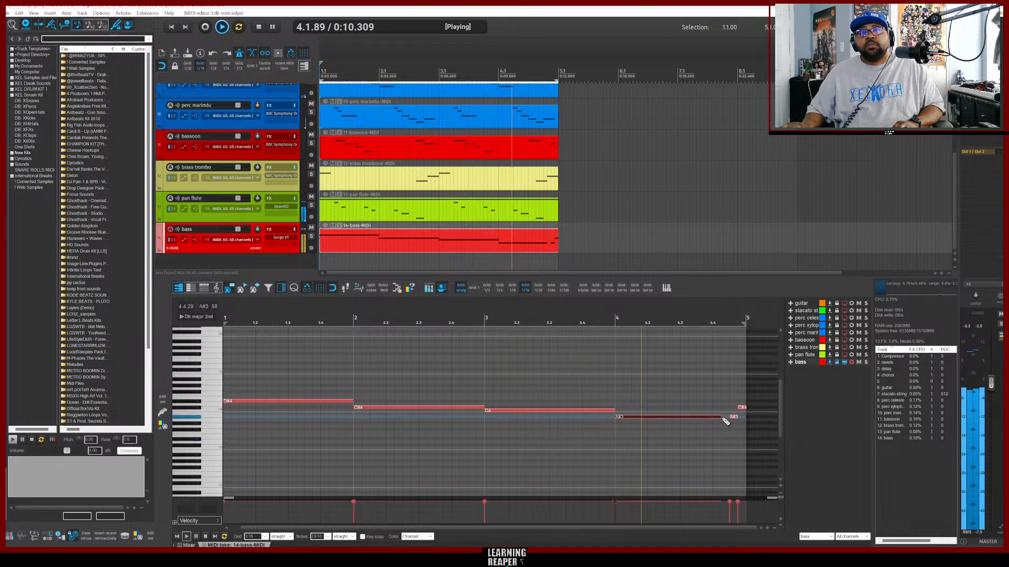
left_click_drag(724, 416, 718, 417)
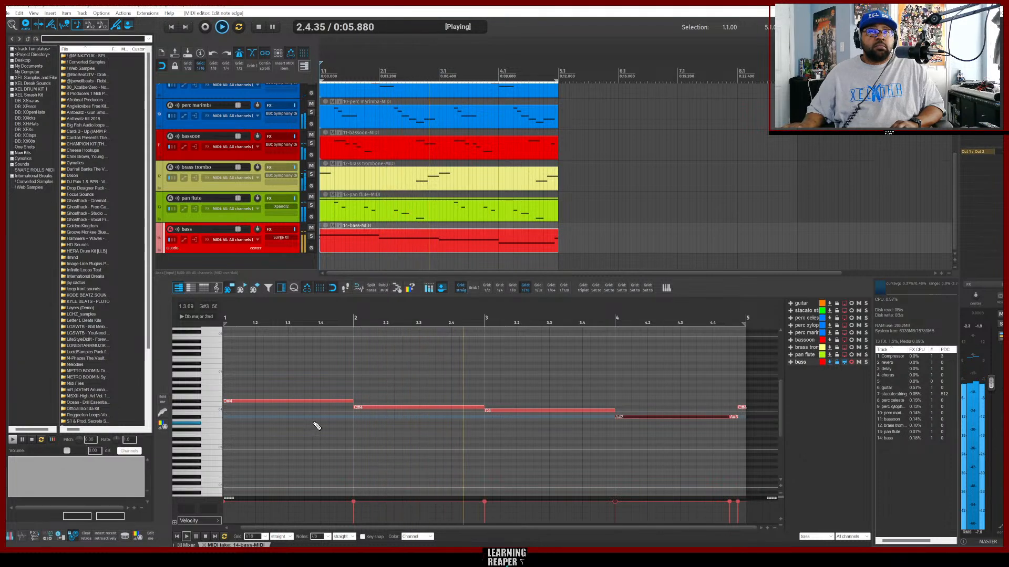
Split the long second bass note near the end of bar 2 and play the project back.
key("space")
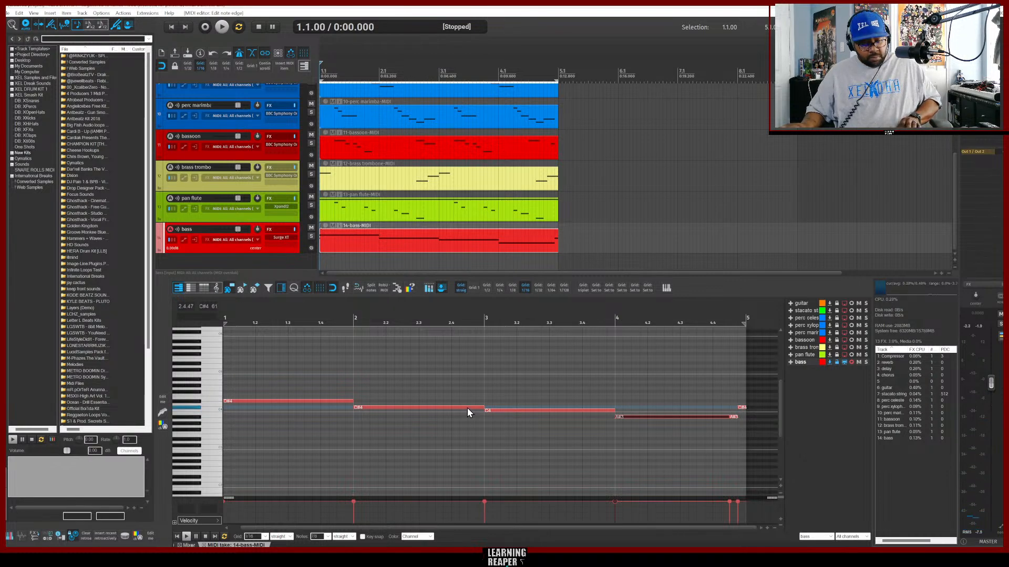
key("s")
key("space")
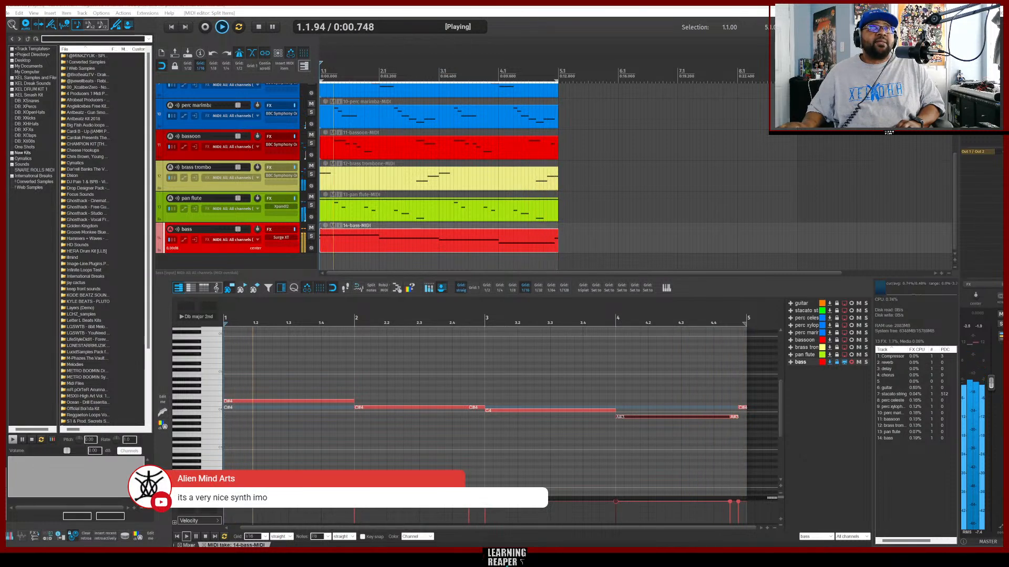
Search the media browser for hihat loop, preview results, and add Cymatics Live Hihat Loop 5 on a new track.
left_click(281, 261)
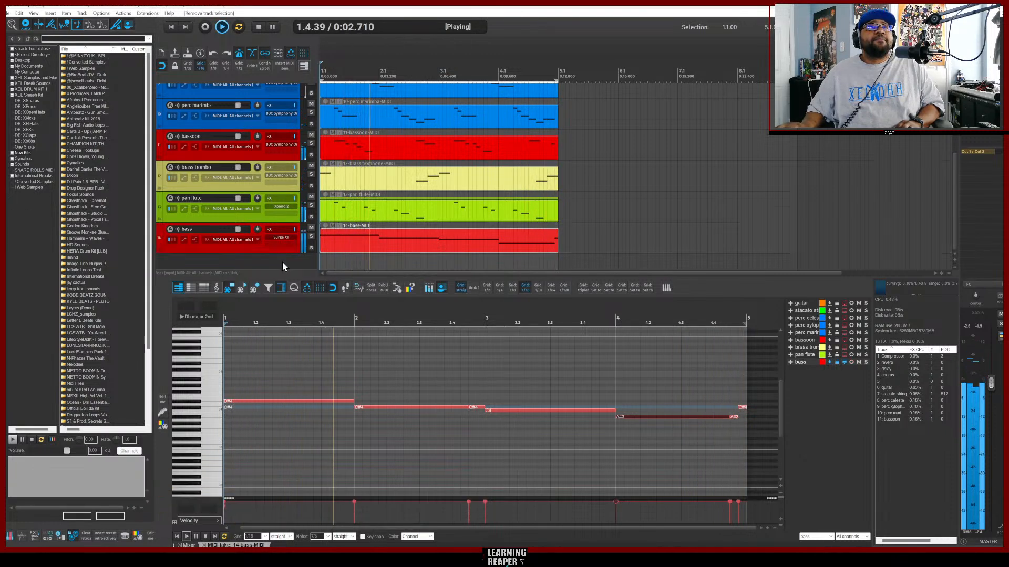
key("space")
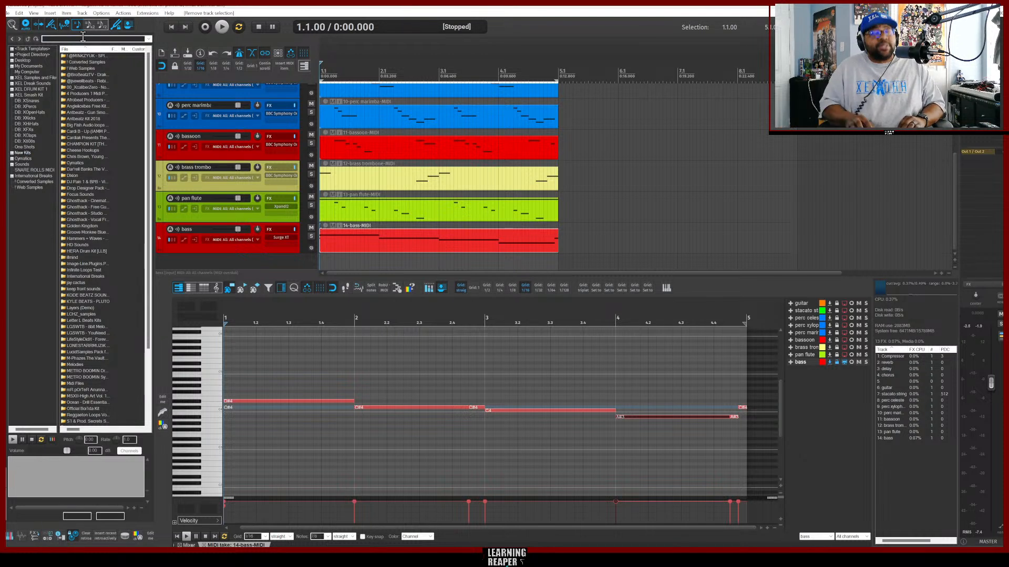
type("hihat loop")
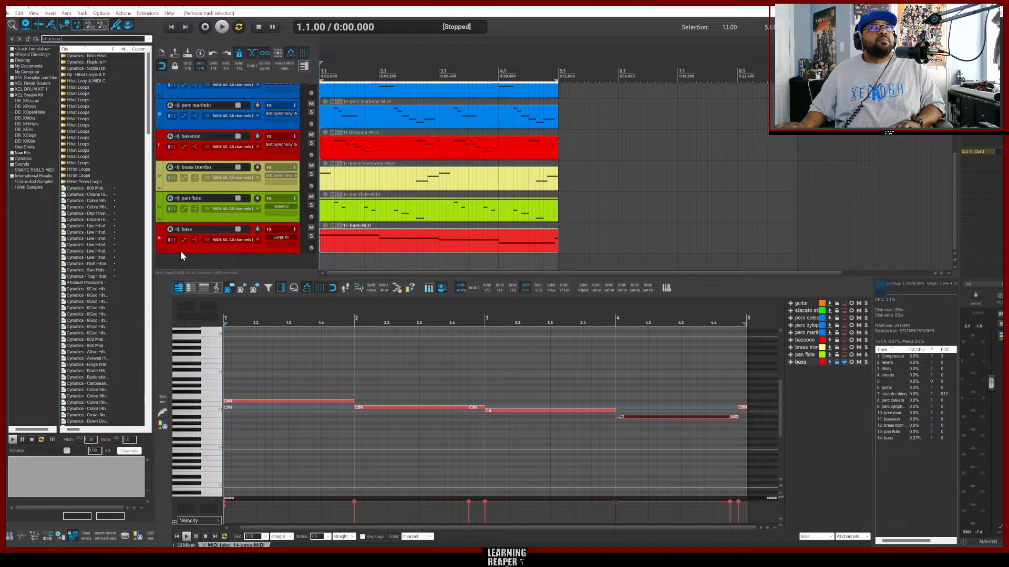
key("space")
left_click(95, 213)
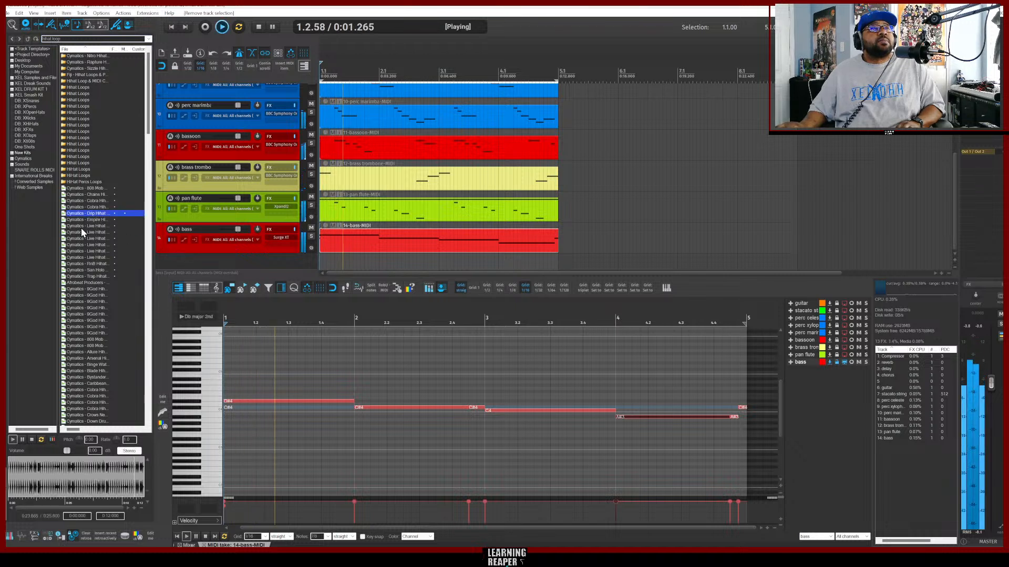
left_click(83, 233)
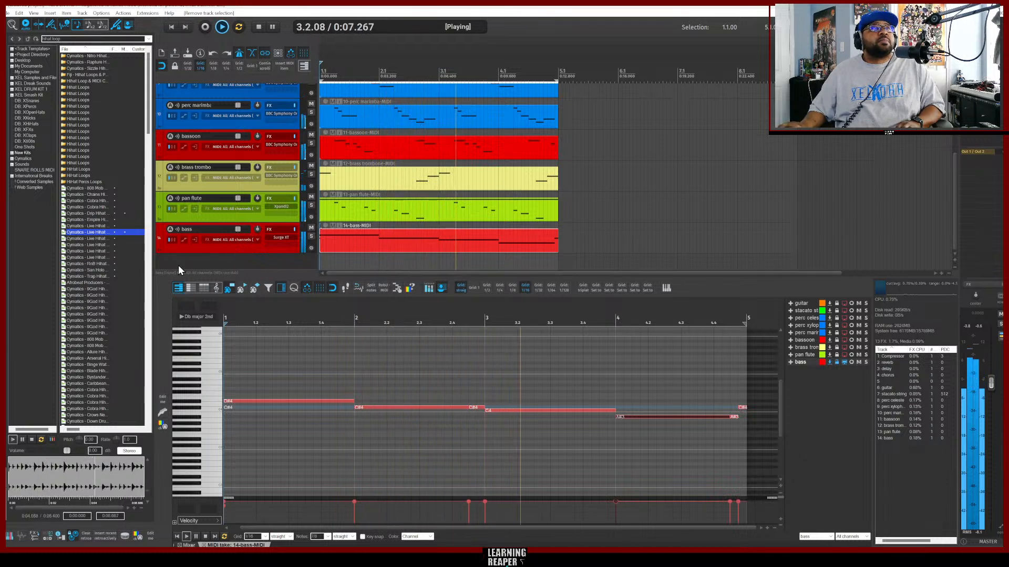
left_click(87, 246)
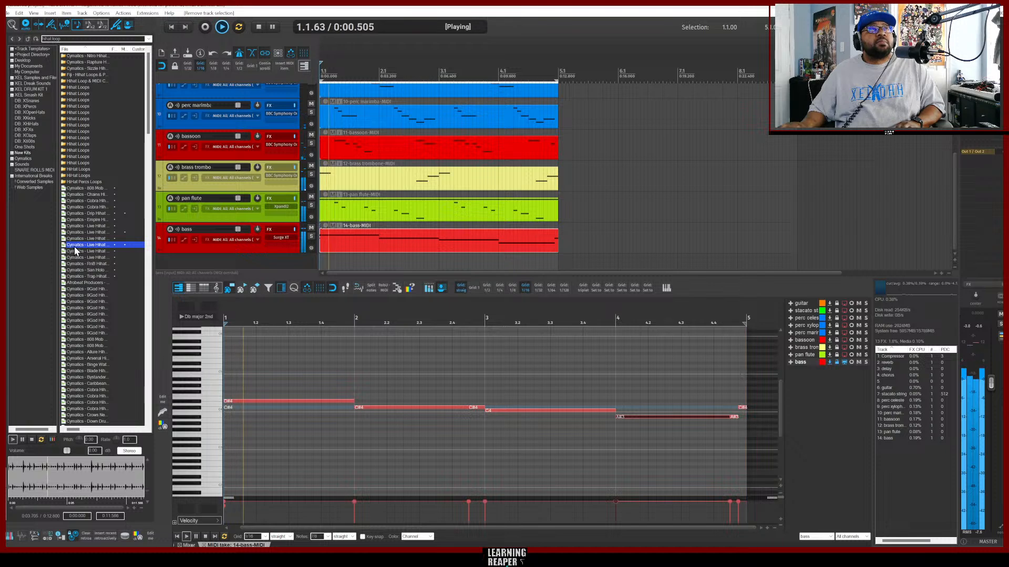
left_click_drag(74, 246, 159, 260)
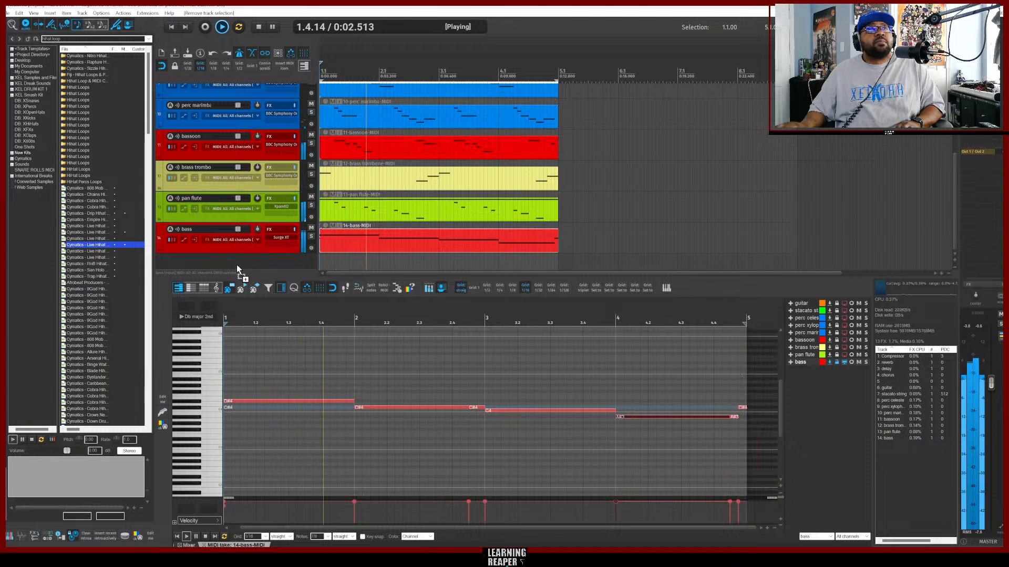
Add the Cymatics RnB Hihat Loop 5 - 90 BPM sample on another new track below it.
left_click_drag(237, 264, 238, 265)
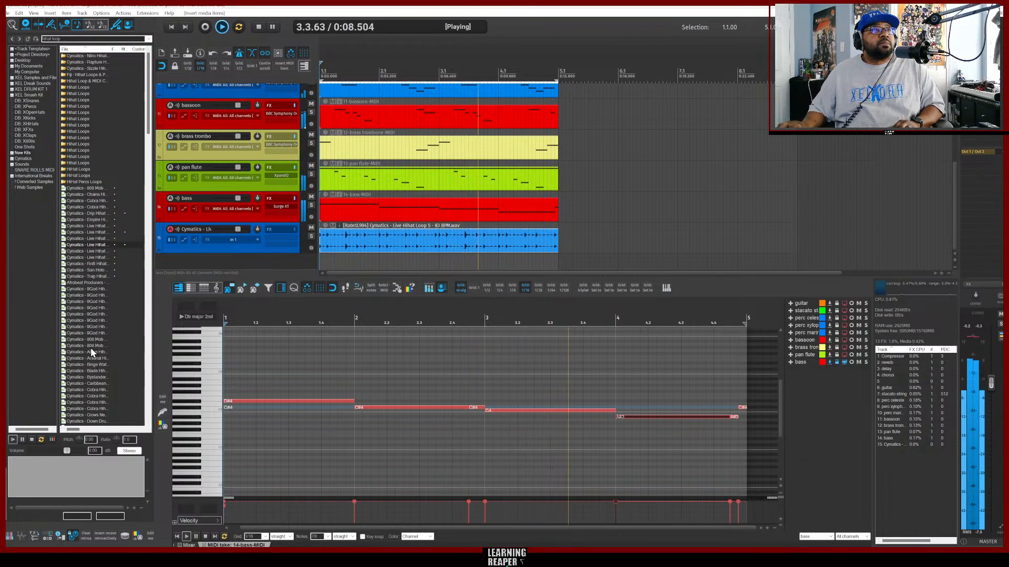
left_click(89, 265)
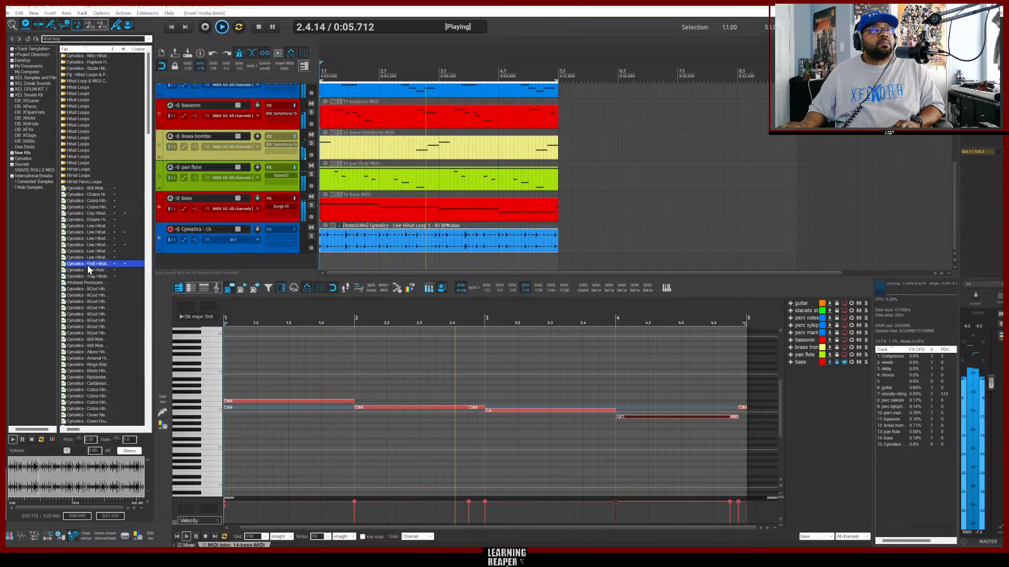
left_click_drag(87, 264, 206, 260)
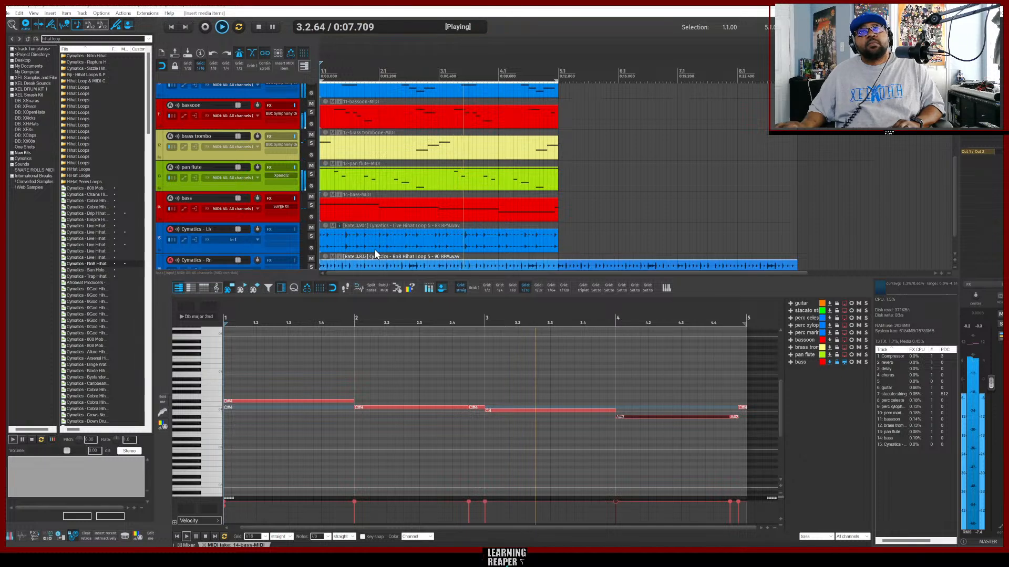
Trim the RnB hihat loop item so it ends at bar 5.
scroll(646, 210, "down", 1)
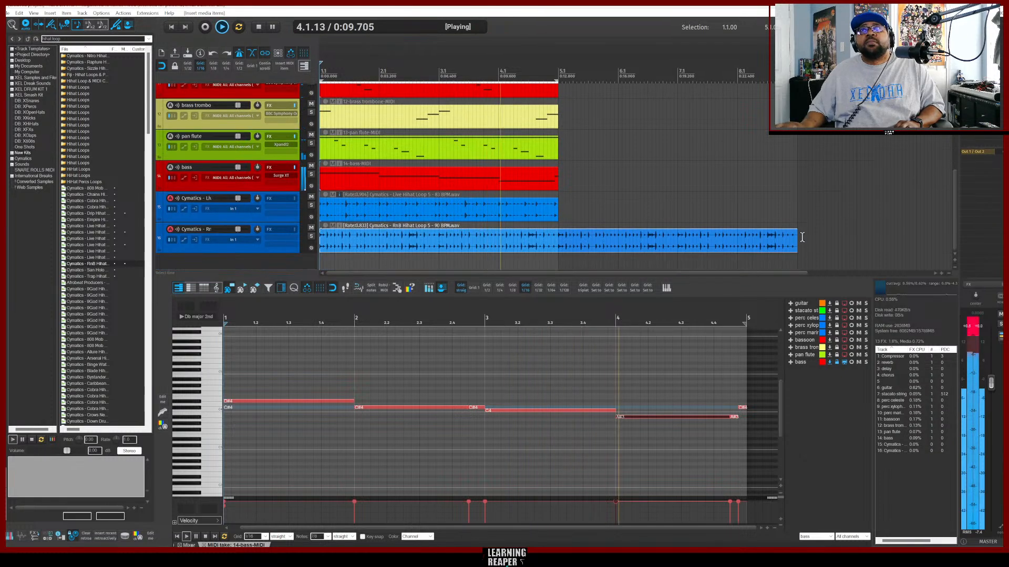
left_click_drag(794, 241, 557, 255)
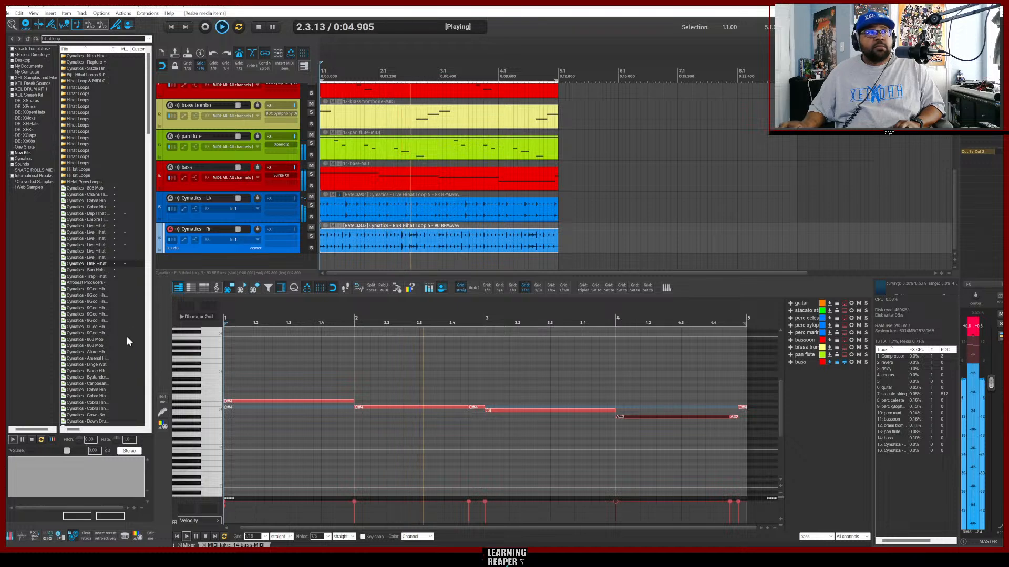
Search the media browser for perc loop.
scroll(121, 344, "down", 10)
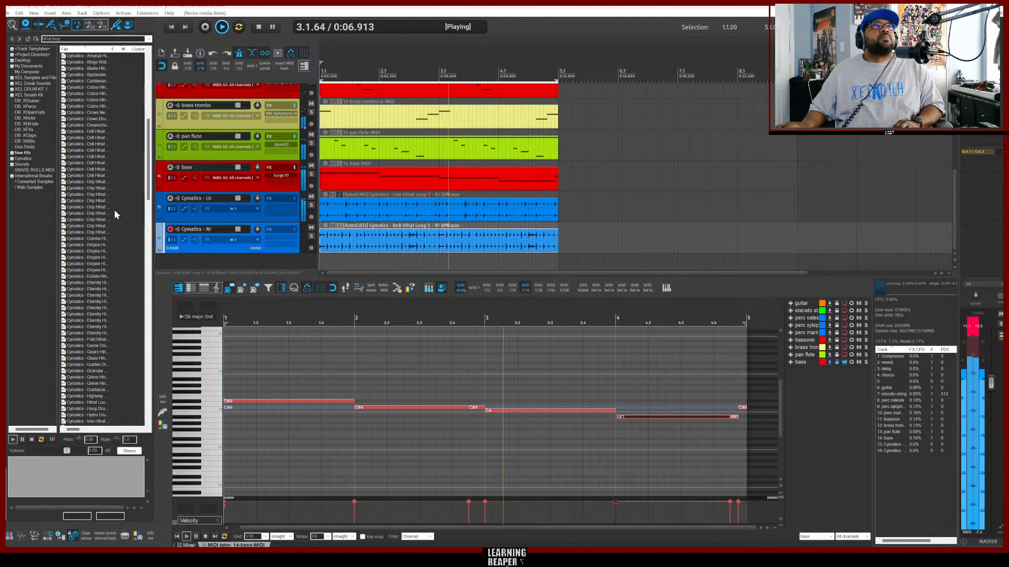
left_click(63, 38)
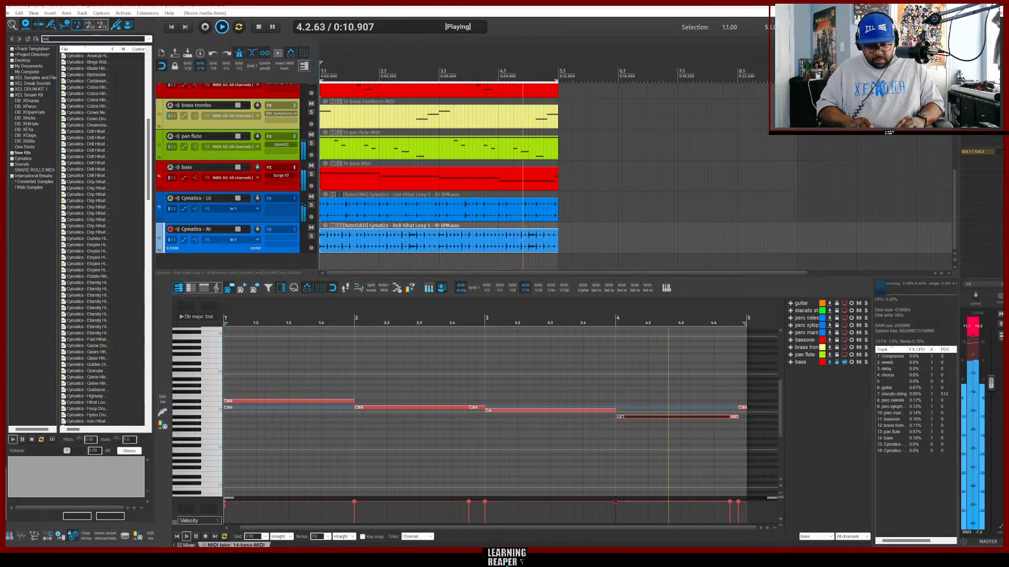
type("perc loop")
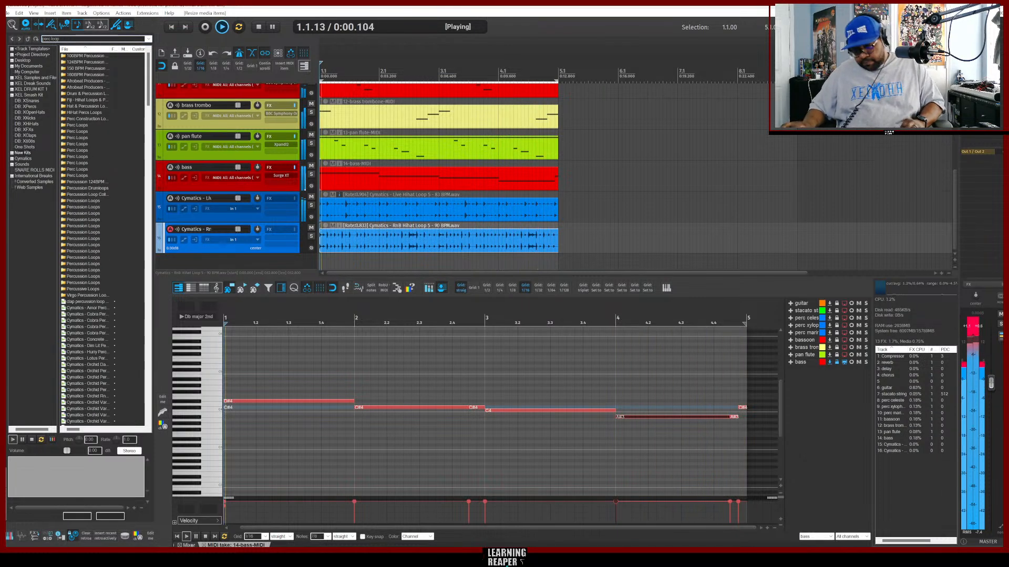
Preview several of the percussion loop results in the media browser.
left_click(87, 334)
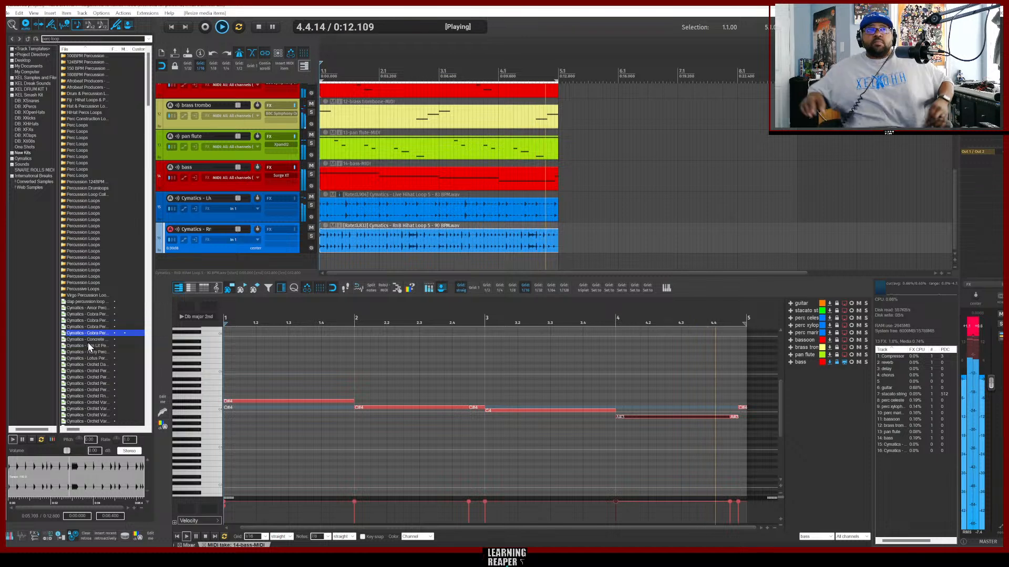
scroll(100, 336, "down", 5)
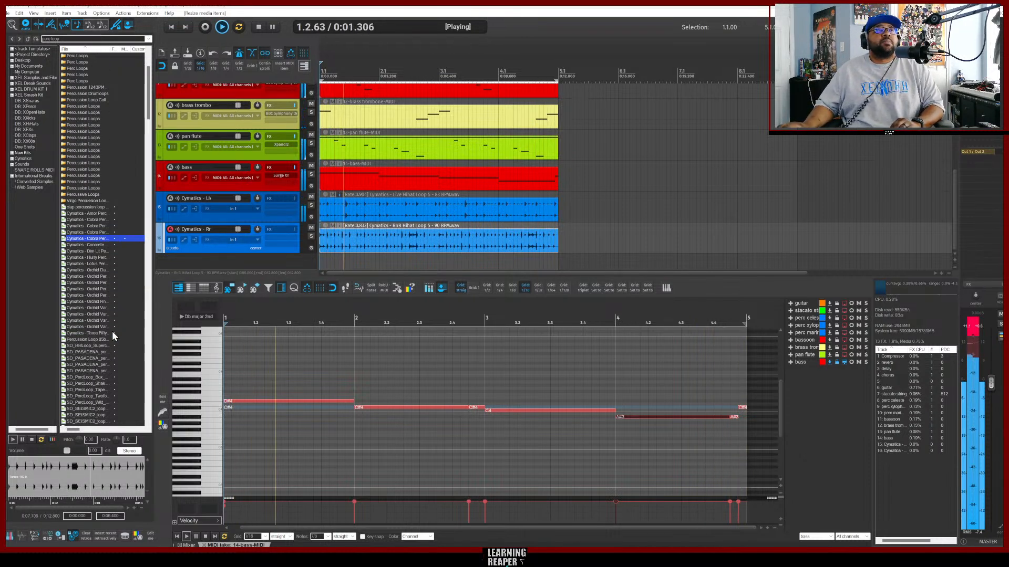
left_click(101, 322)
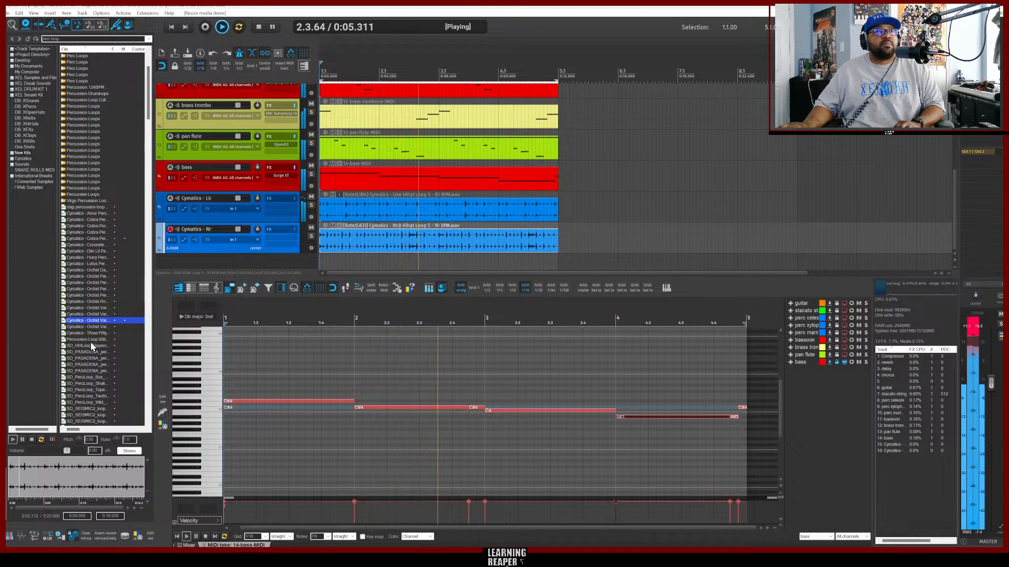
left_click(89, 340)
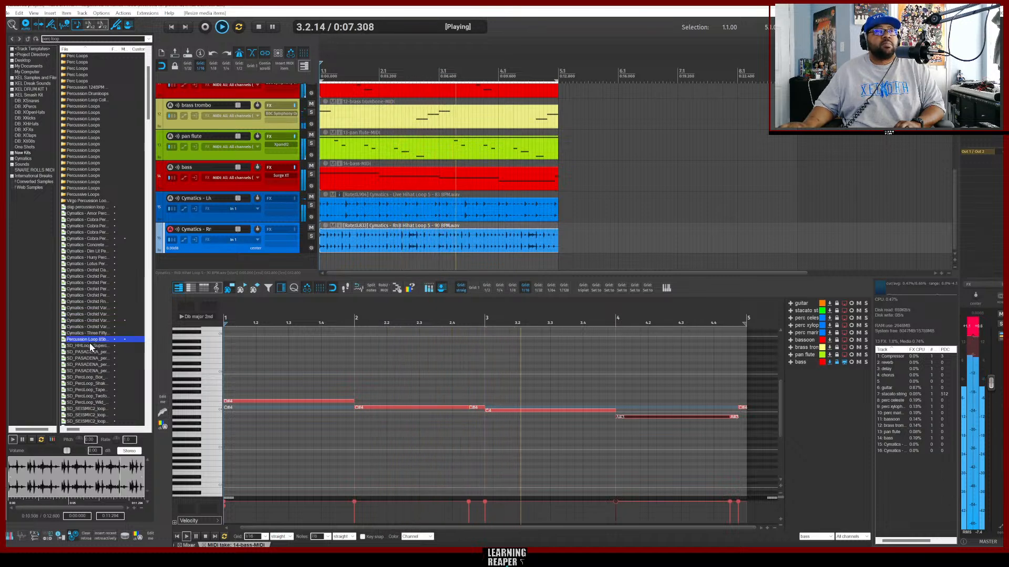
scroll(89, 345, "down", 2)
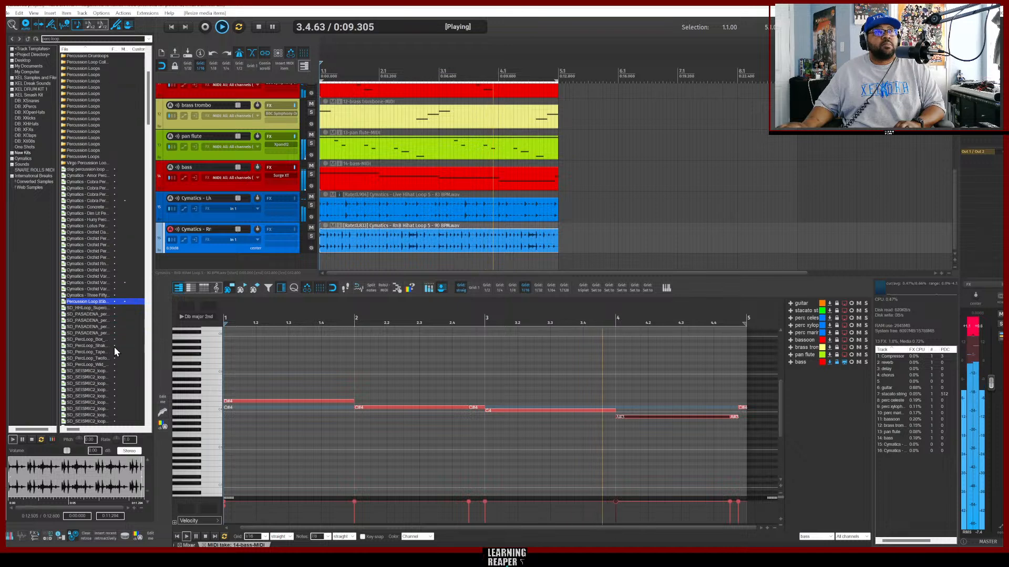
left_click(82, 309)
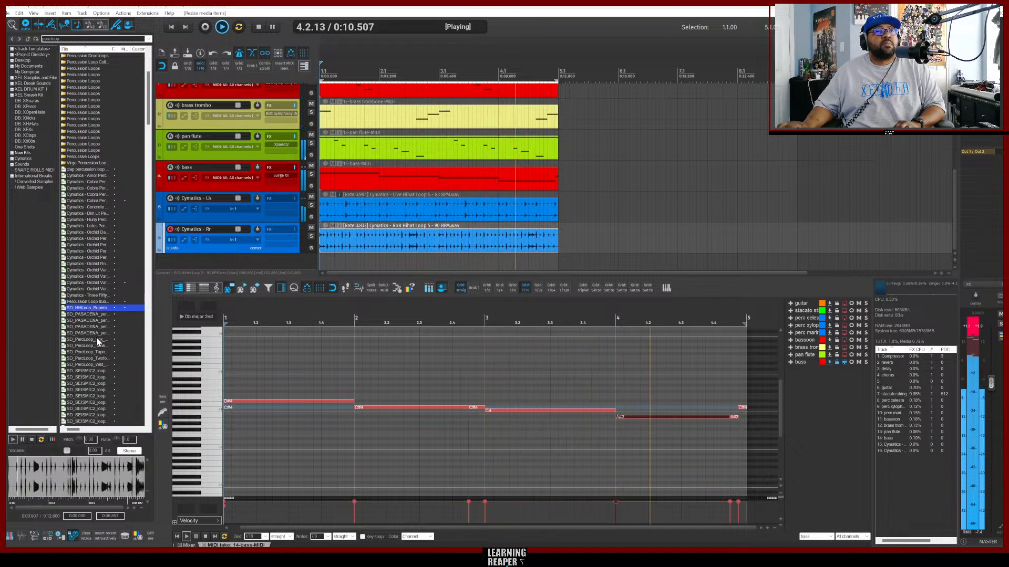
scroll(97, 336, "down", 4)
left_click(81, 326)
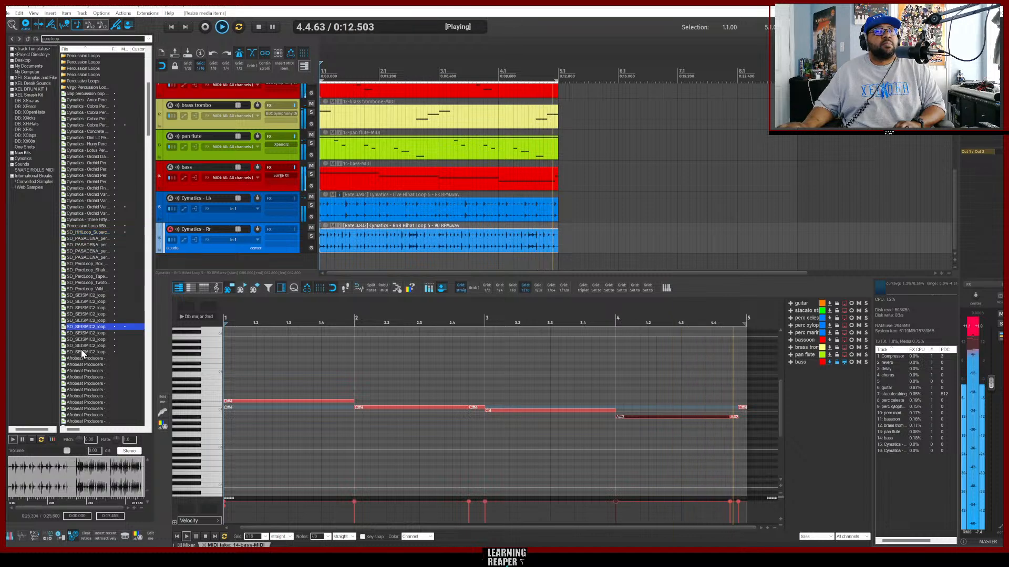
left_click(84, 338)
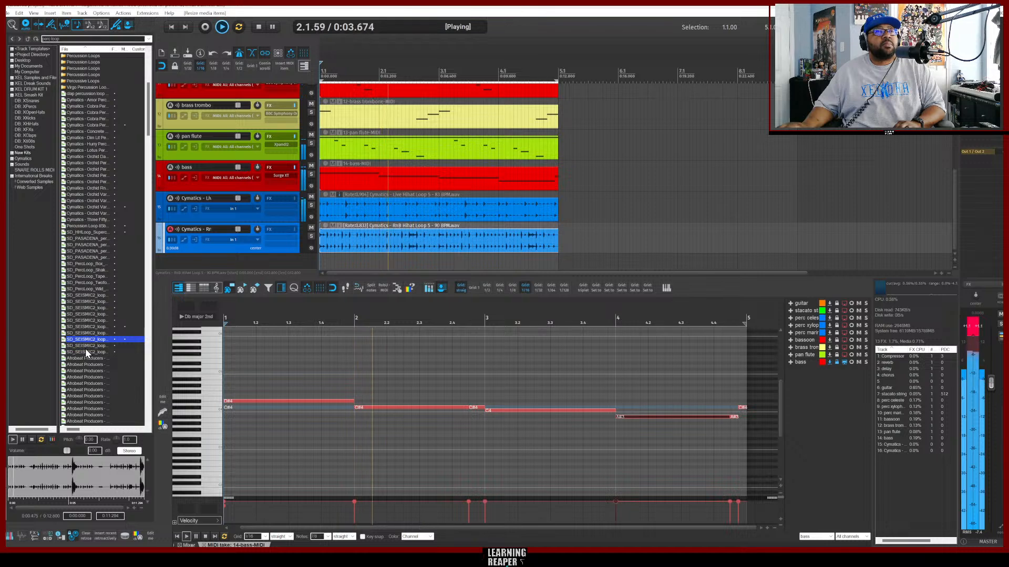
scroll(86, 348, "down", 2)
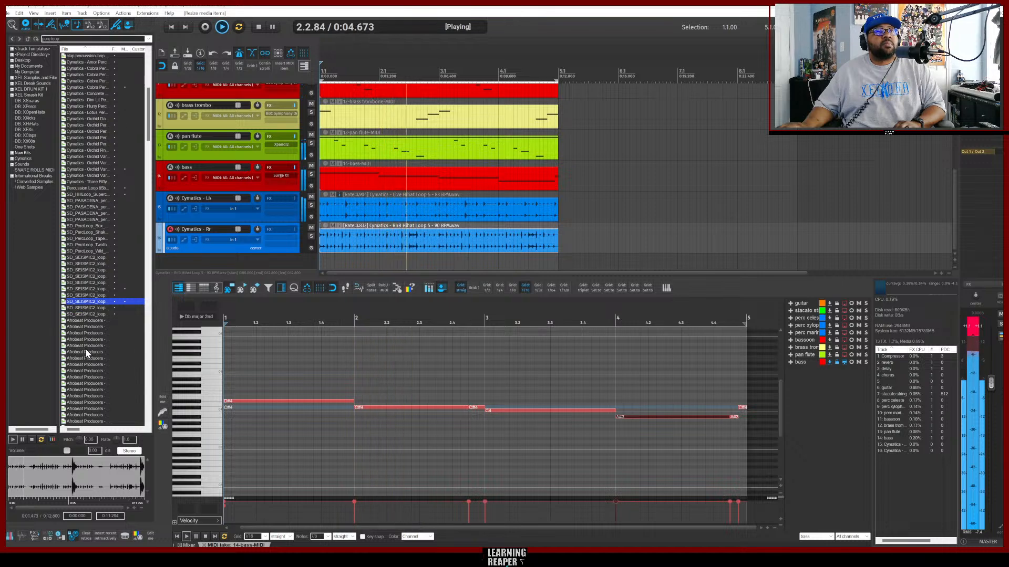
left_click(86, 308)
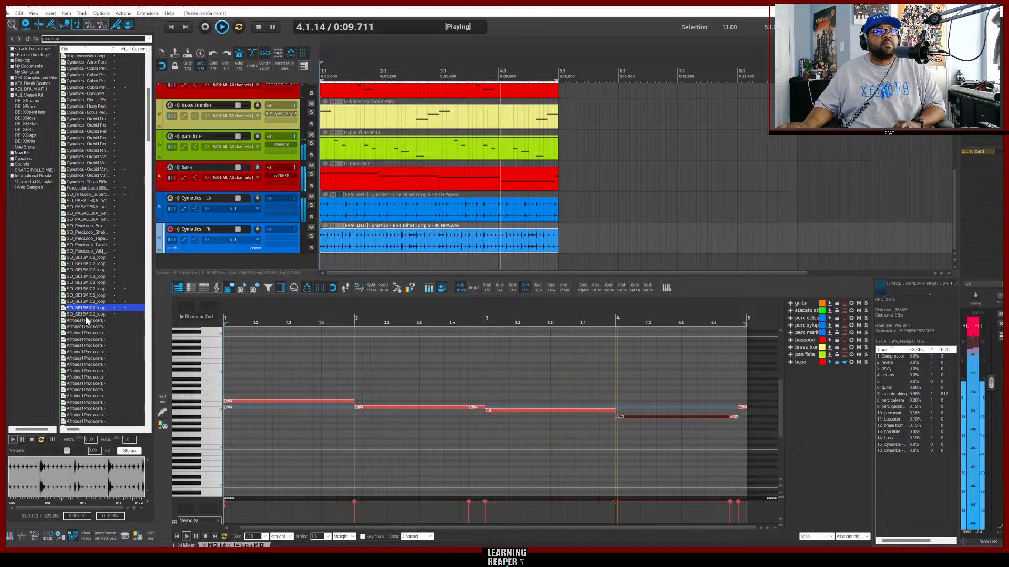
left_click(85, 316)
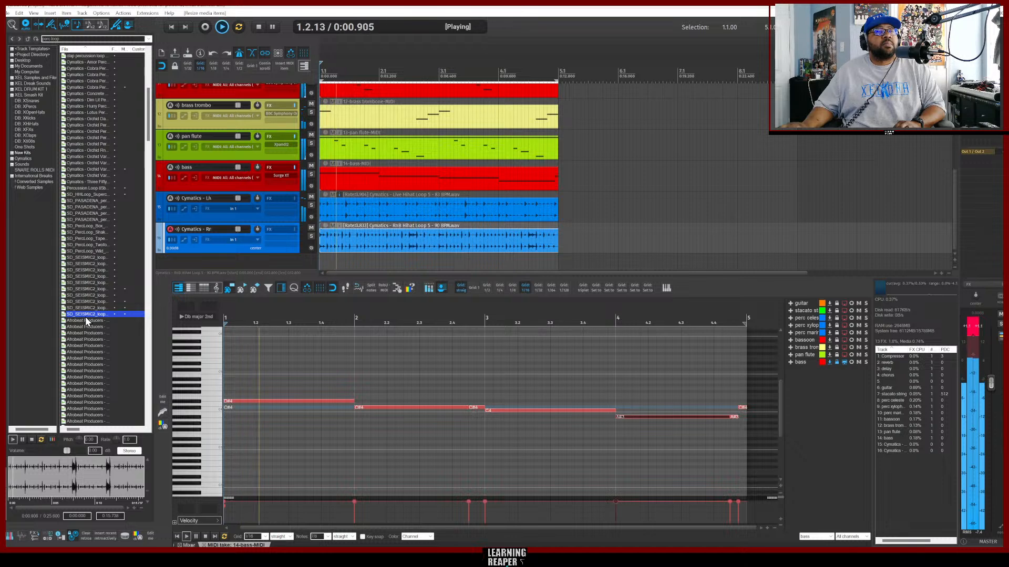
scroll(84, 337, "down", 11)
left_click(84, 334)
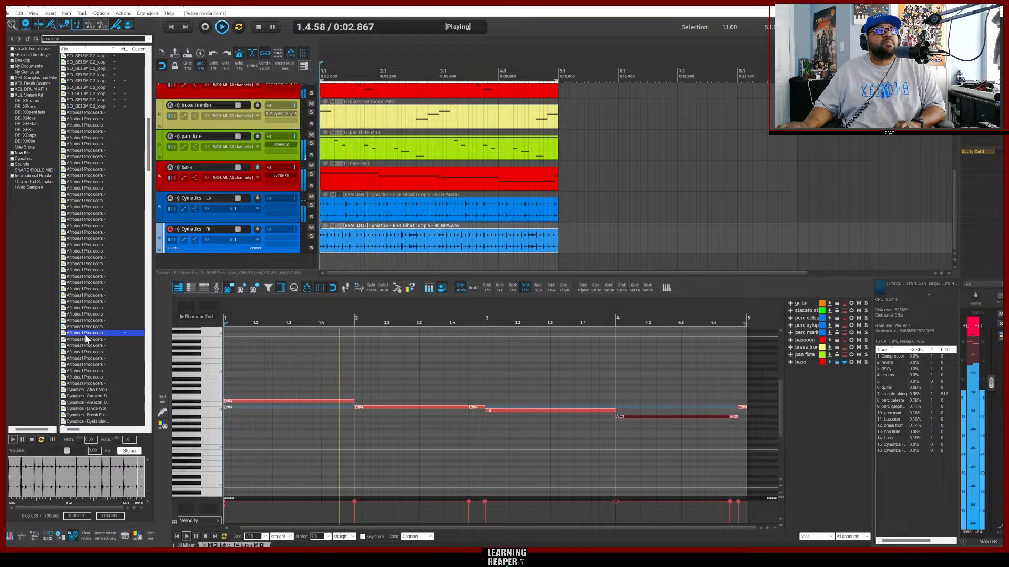
Preview more percussion loops and add Cymatics - Cobra Percussion Loop 15 - 160 BPM on a new track.
scroll(85, 325, "down", 1)
scroll(89, 301, "down", 2)
scroll(87, 304, "down", 1)
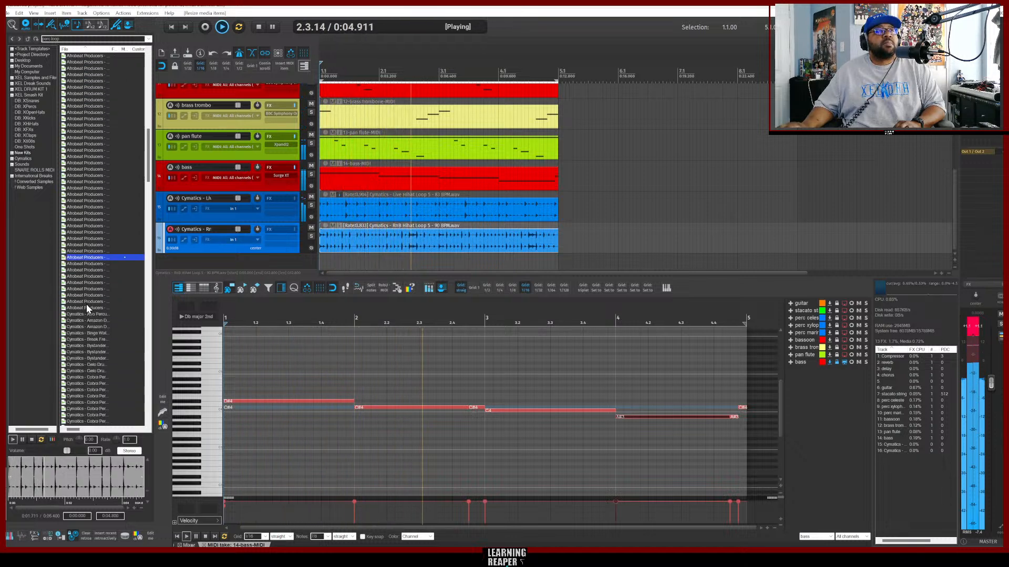
left_click(80, 277)
scroll(91, 293, "down", 2)
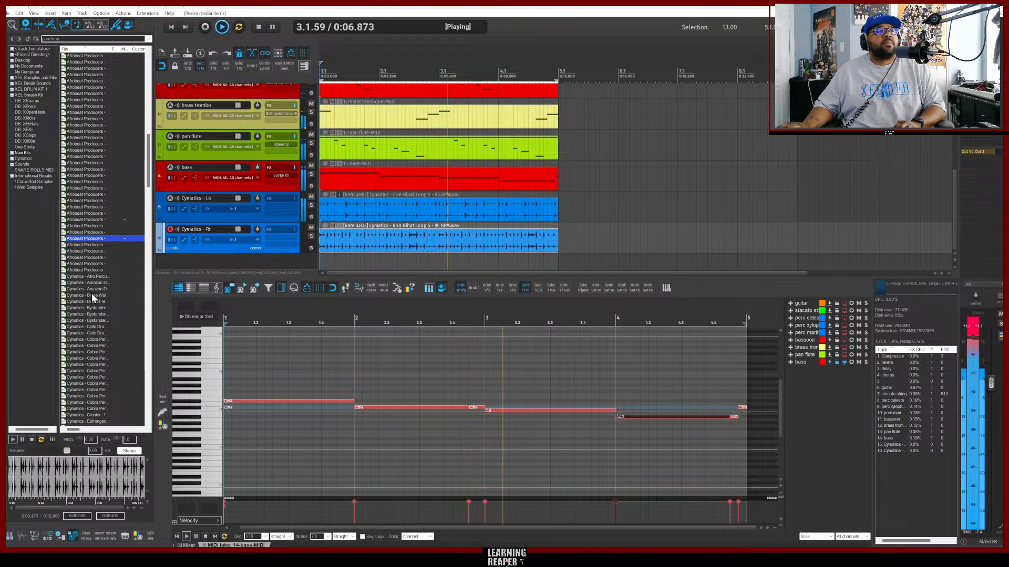
left_click(82, 296)
scroll(82, 300, "down", 4)
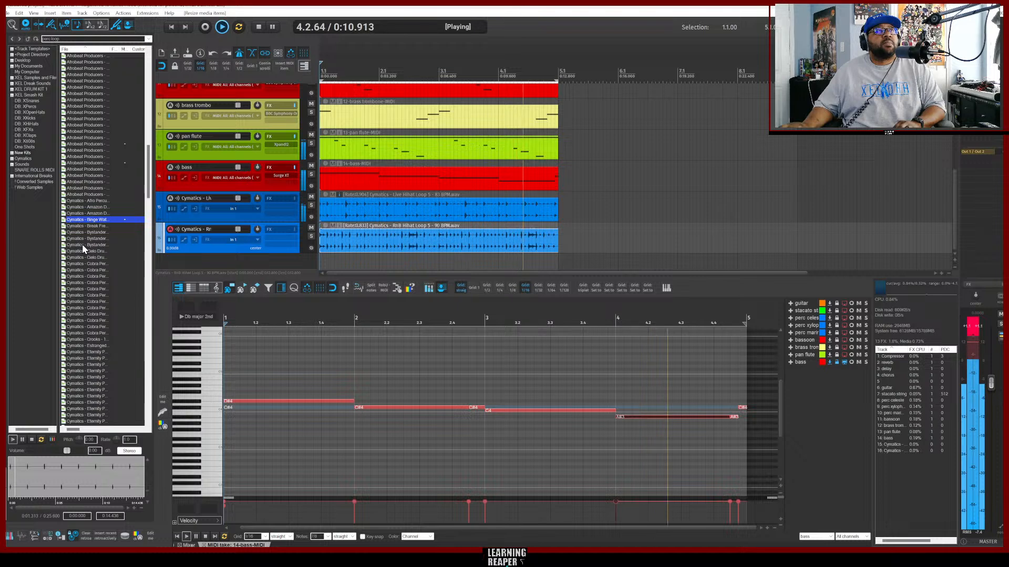
scroll(86, 268, "down", 2)
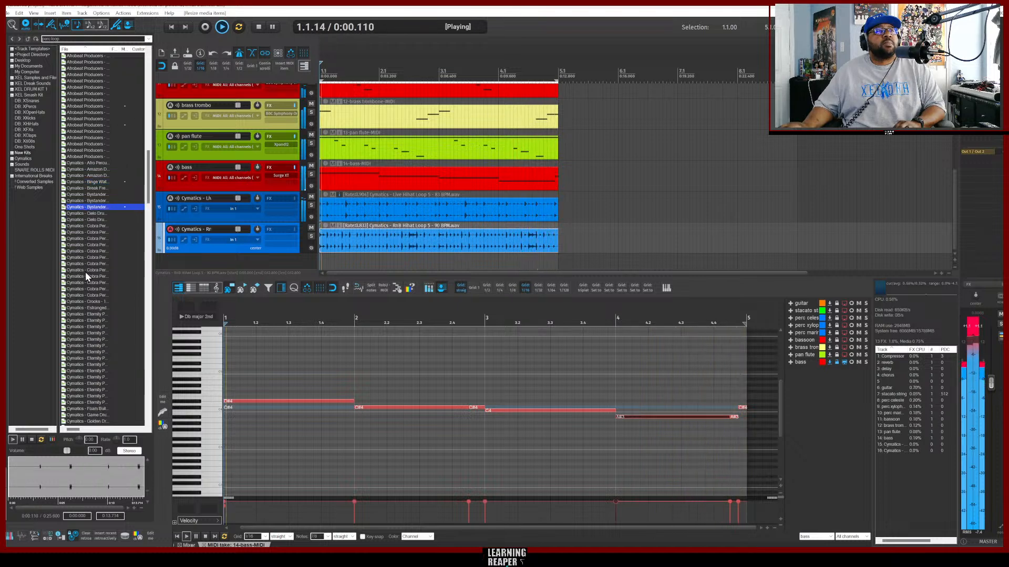
left_click(85, 271)
scroll(85, 272, "down", 4)
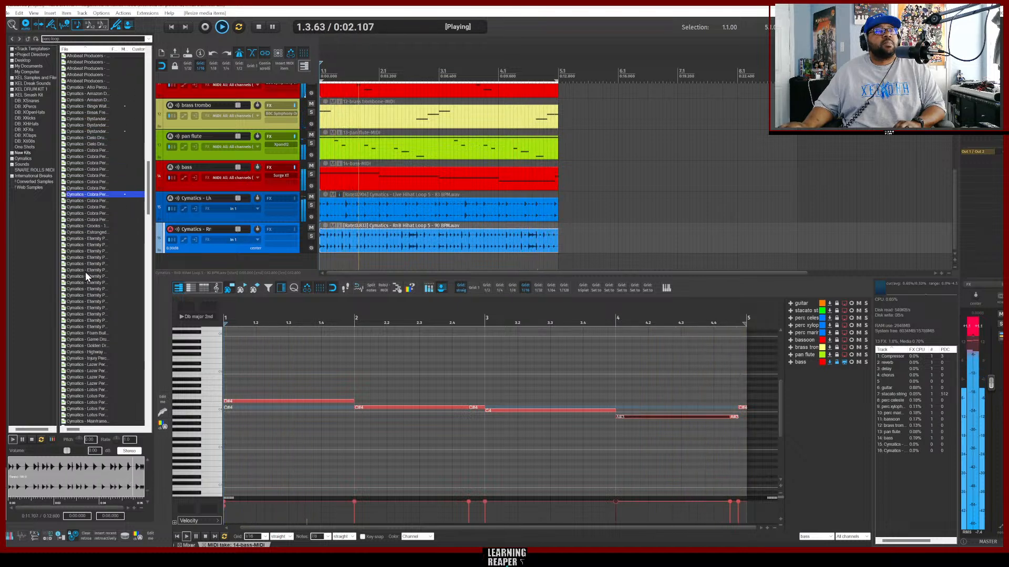
left_click(89, 206)
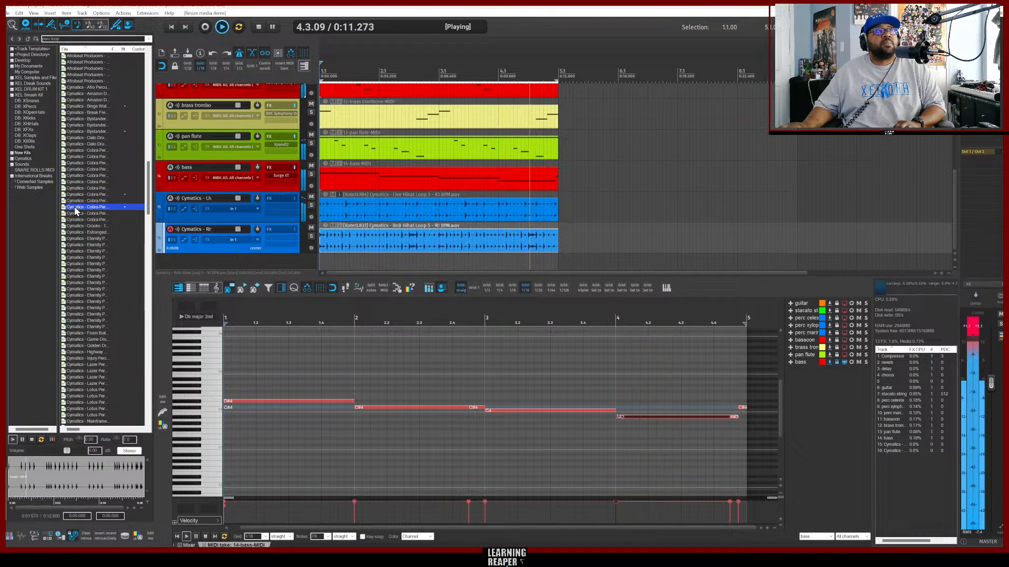
left_click_drag(74, 205, 323, 260)
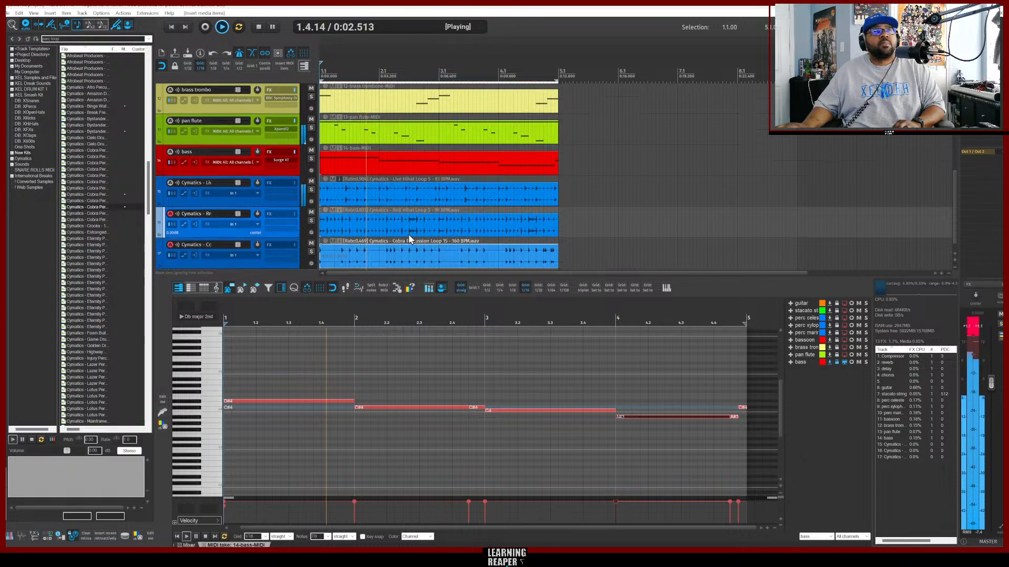
Search the media browser for drum loop.
scroll(408, 235, "down", 1)
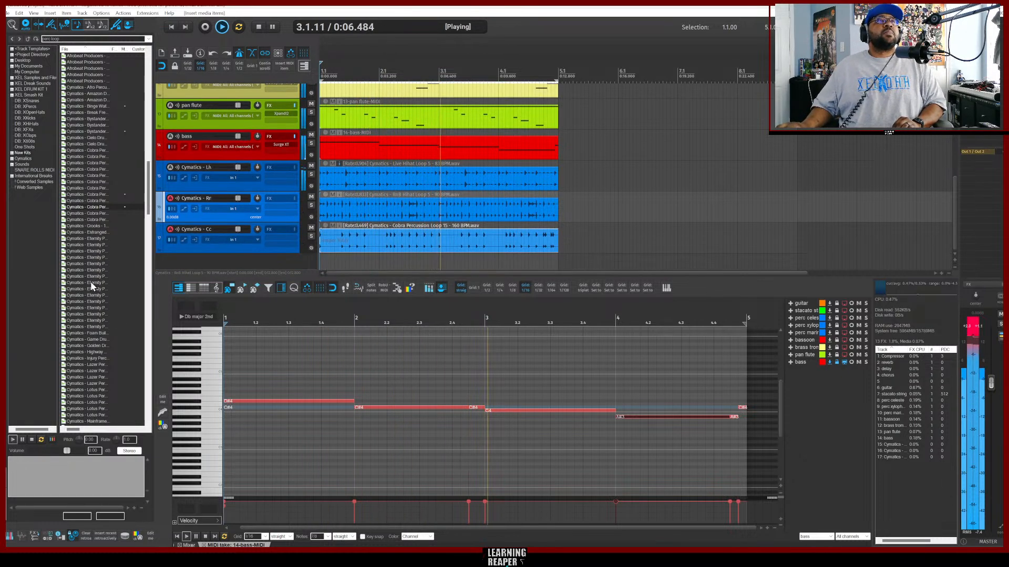
scroll(94, 335, "up", 3)
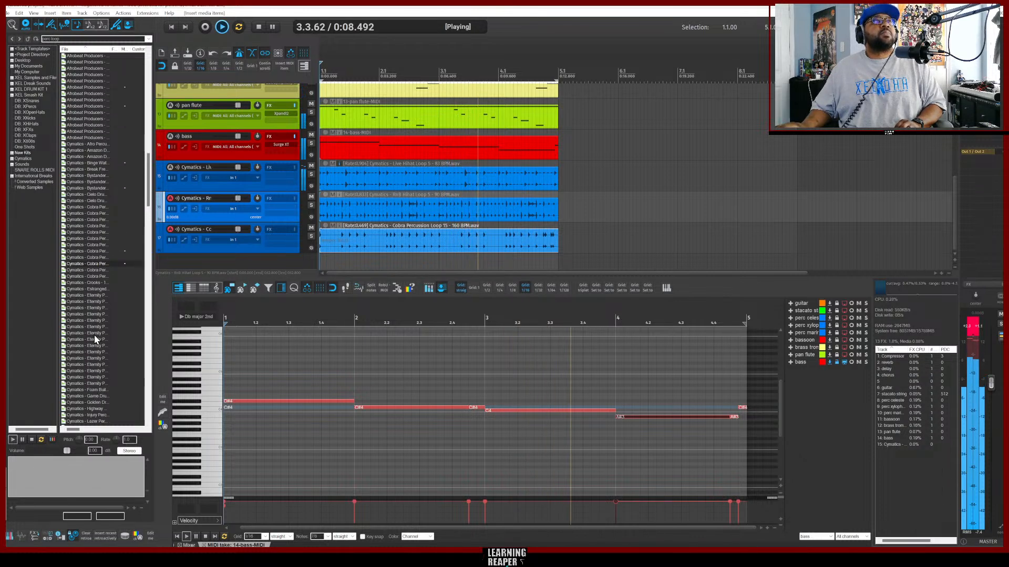
left_click(66, 38)
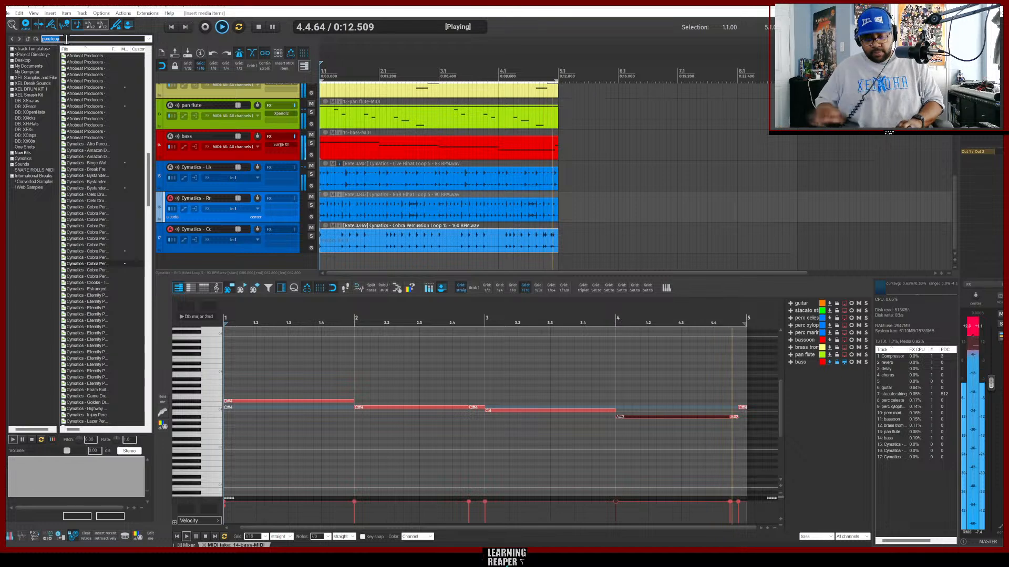
type("drum")
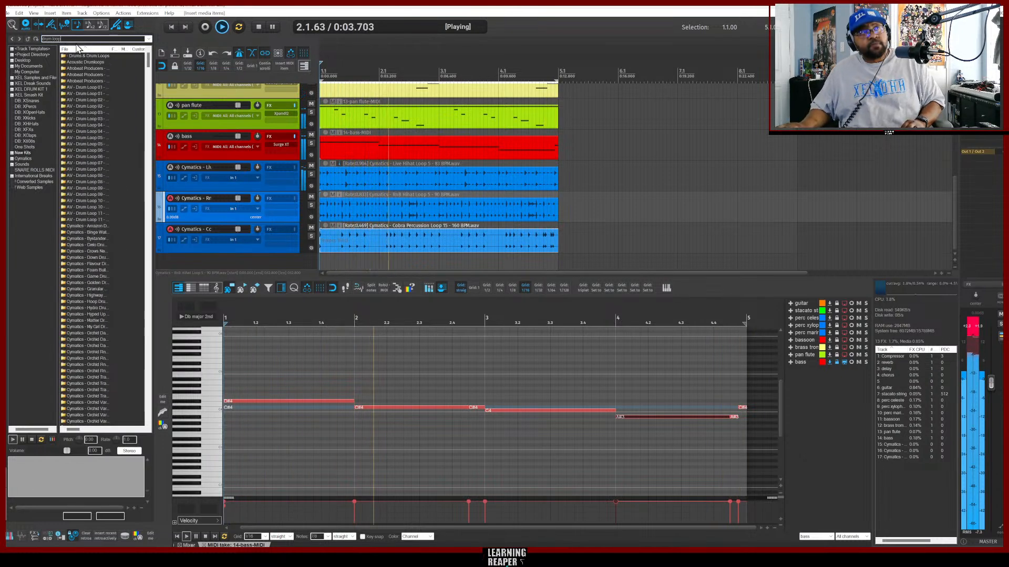
Preview several of the Cymatics drum loop results in the media browser.
scroll(104, 196, "down", 7)
scroll(110, 200, "down", 20)
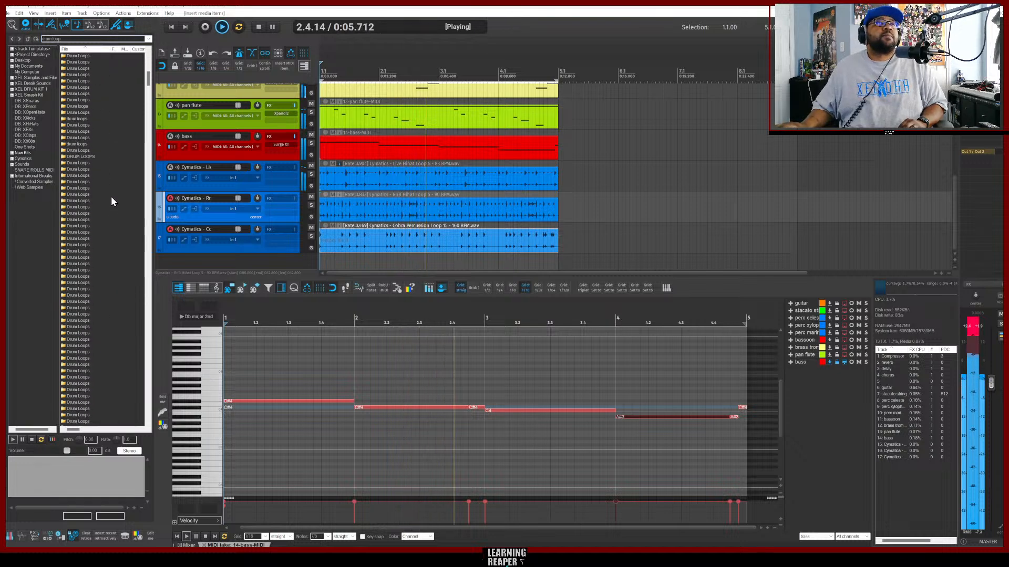
scroll(114, 197, "down", 15)
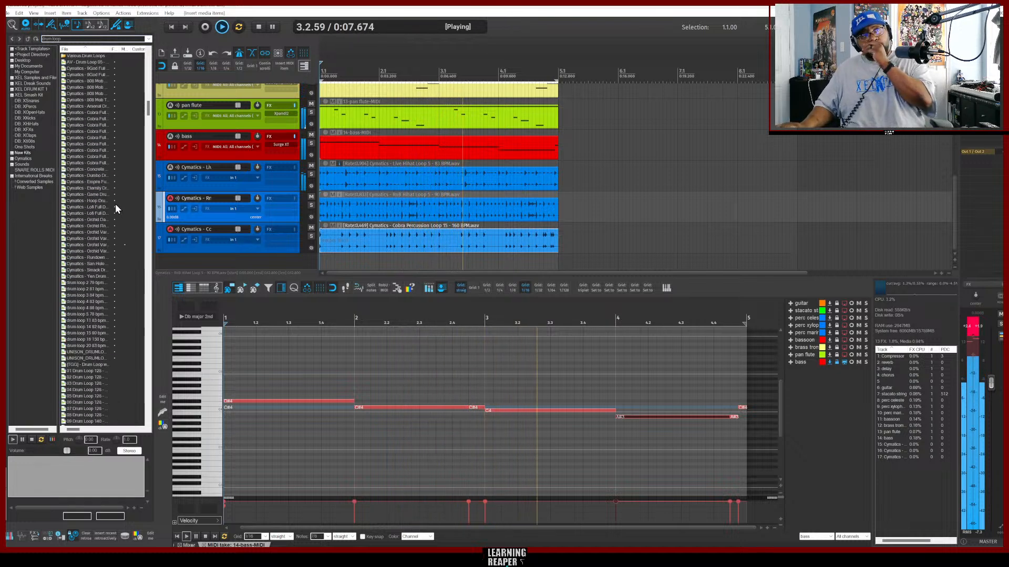
scroll(119, 213, "down", 15)
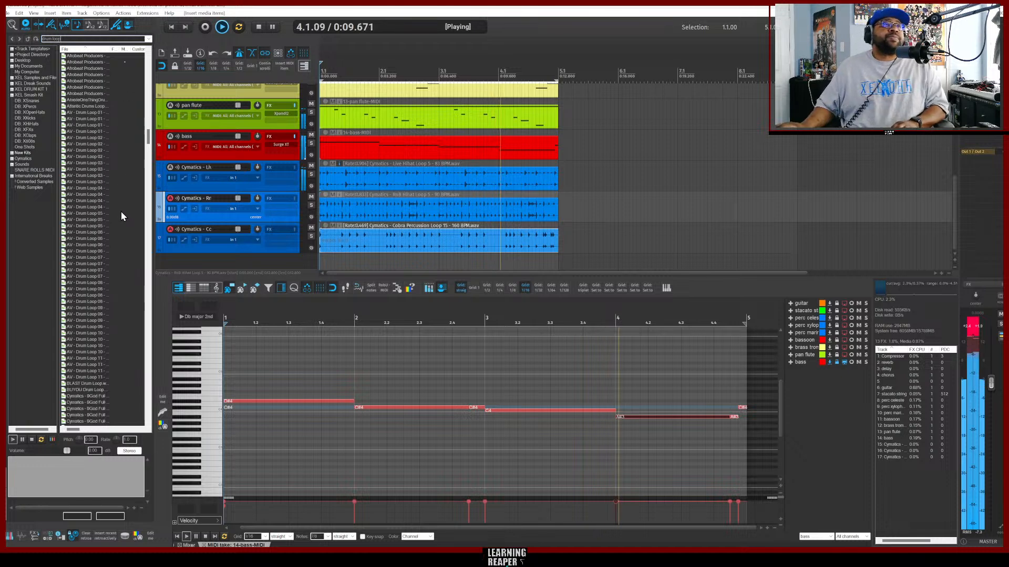
scroll(122, 221, "down", 15)
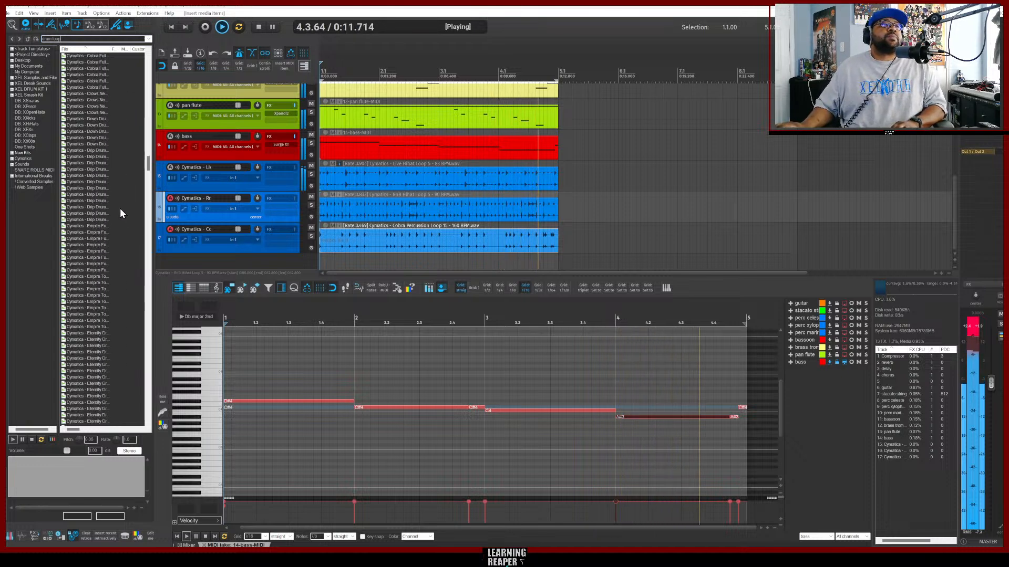
scroll(117, 213, "down", 15)
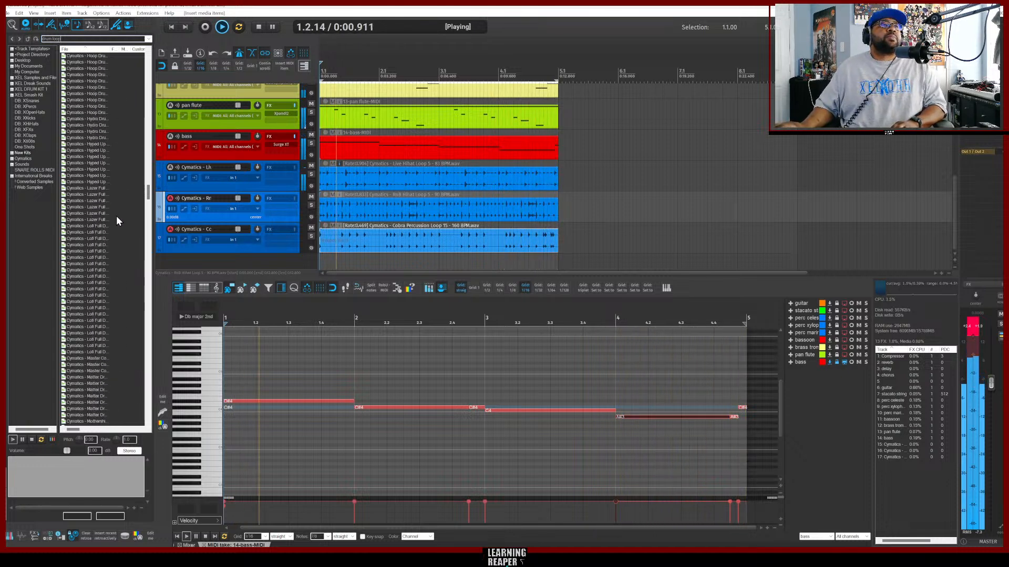
left_click(112, 276)
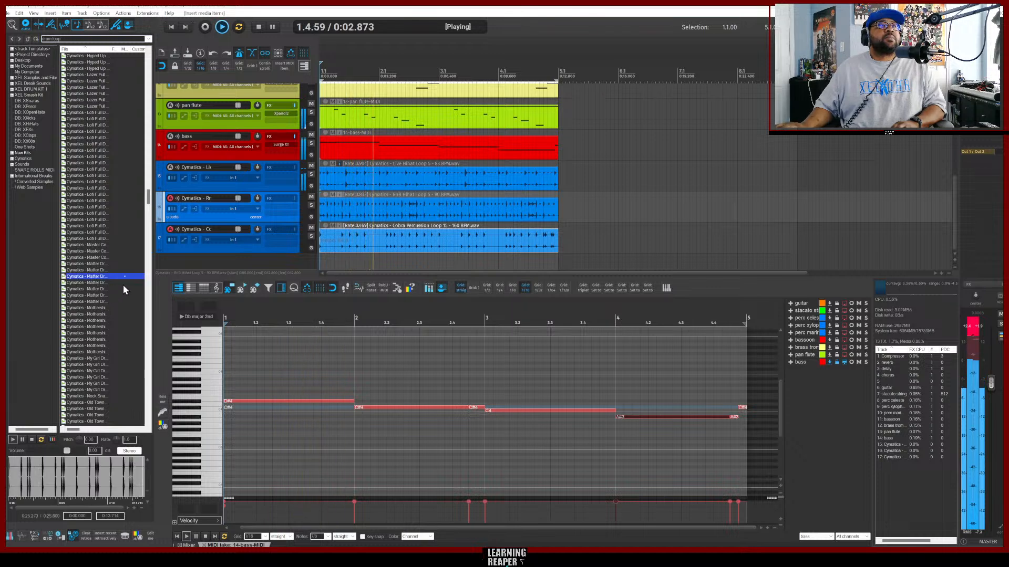
scroll(116, 288, "down", 3)
scroll(116, 288, "down", 1)
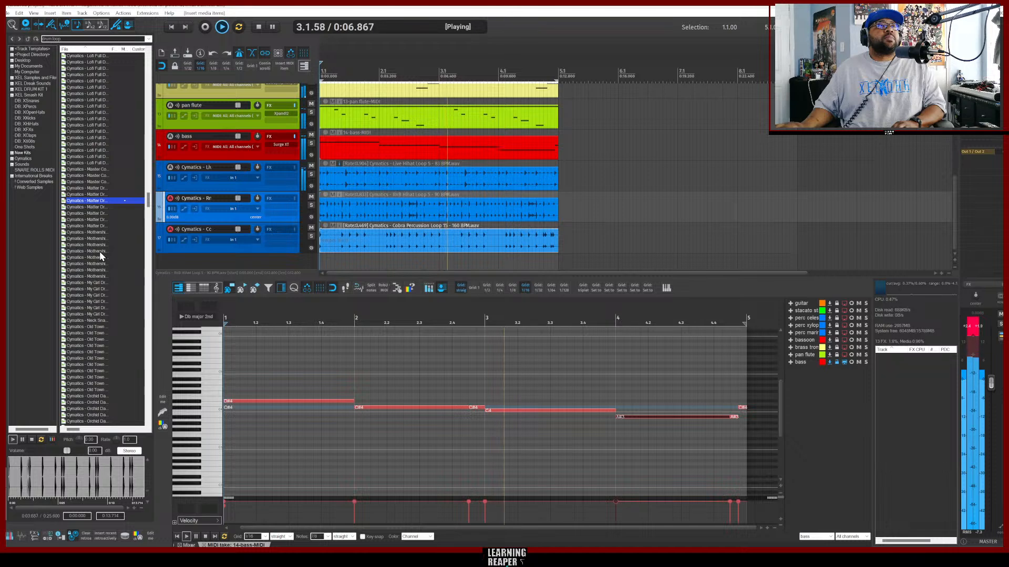
left_click(86, 245)
scroll(107, 267, "down", 2)
scroll(107, 268, "down", 5)
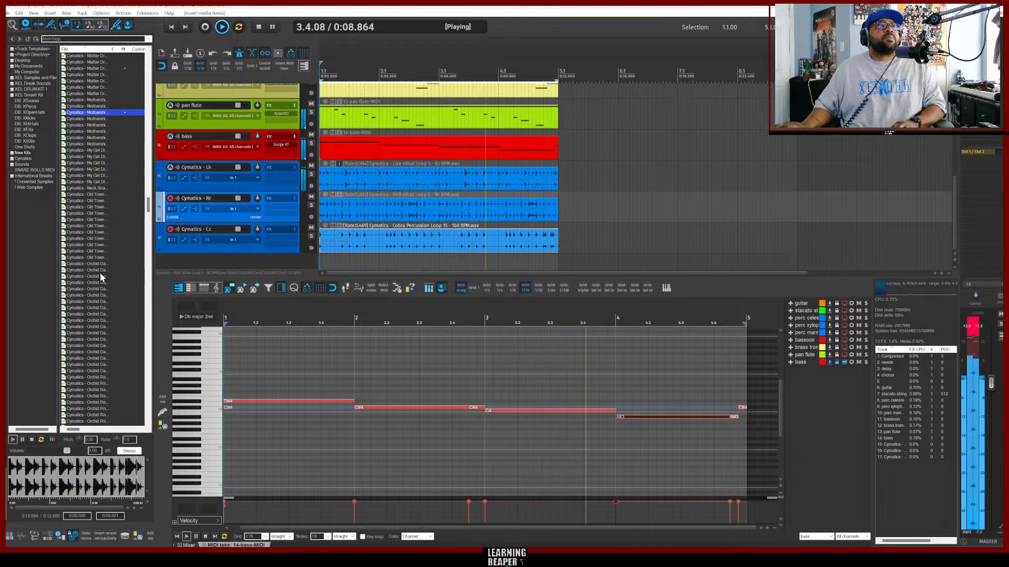
left_click(108, 271)
scroll(115, 271, "down", 5)
left_click(89, 227)
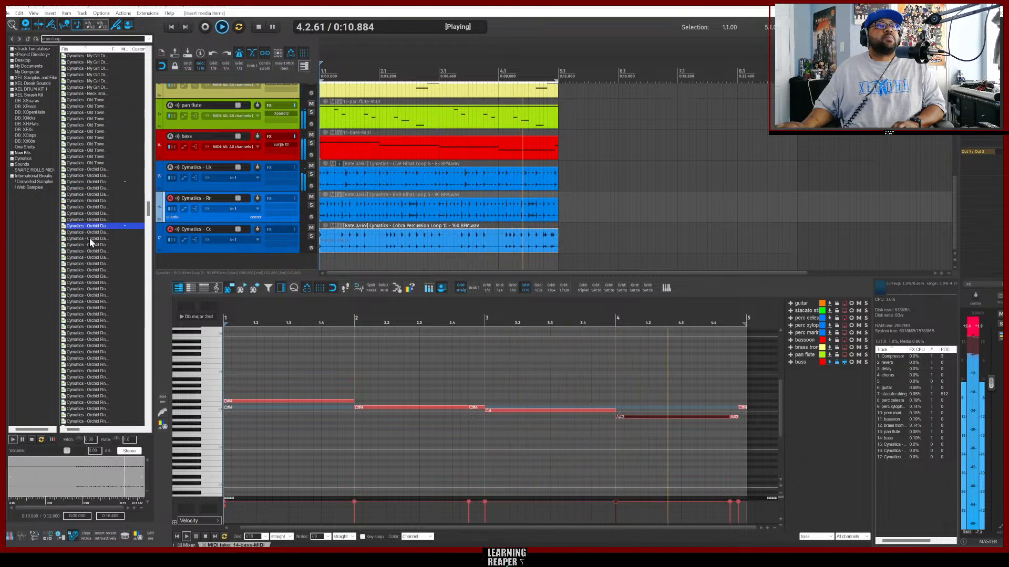
scroll(108, 257, "down", 3)
left_click(100, 252)
scroll(99, 271, "down", 3)
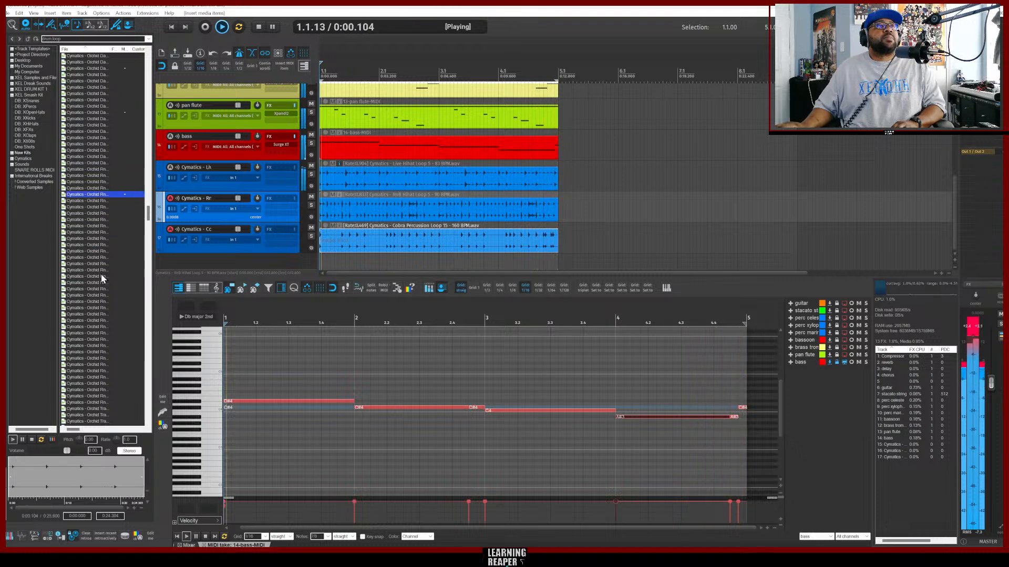
scroll(102, 282, "down", 5)
left_click(102, 284)
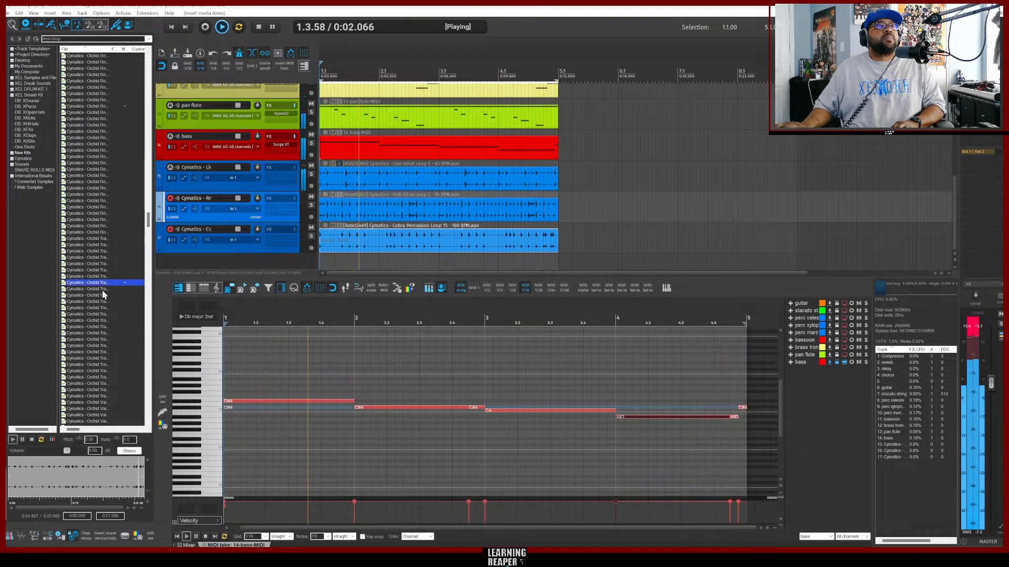
scroll(105, 292, "down", 5)
scroll(109, 295, "down", 5)
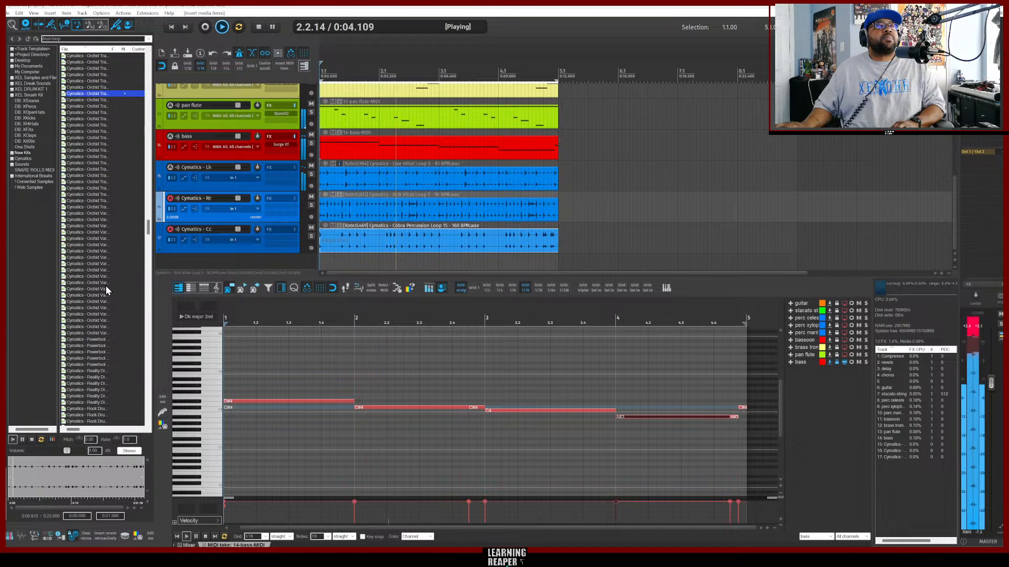
left_click(101, 281)
scroll(115, 281, "down", 4)
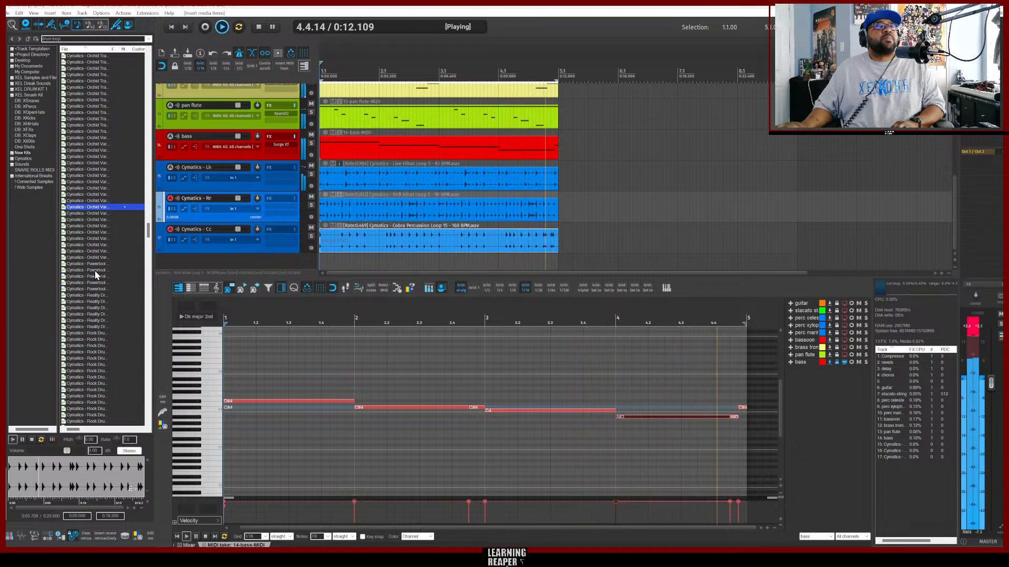
Preview more Cymatics drum loops further down the search results.
left_click(95, 270)
scroll(93, 297, "down", 4)
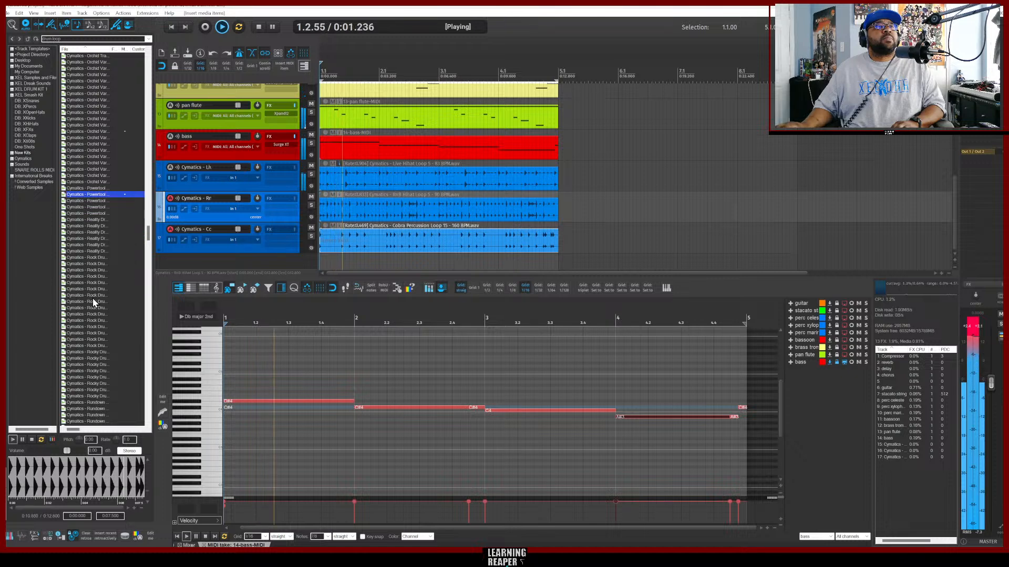
left_click(93, 298)
scroll(93, 298, "down", 4)
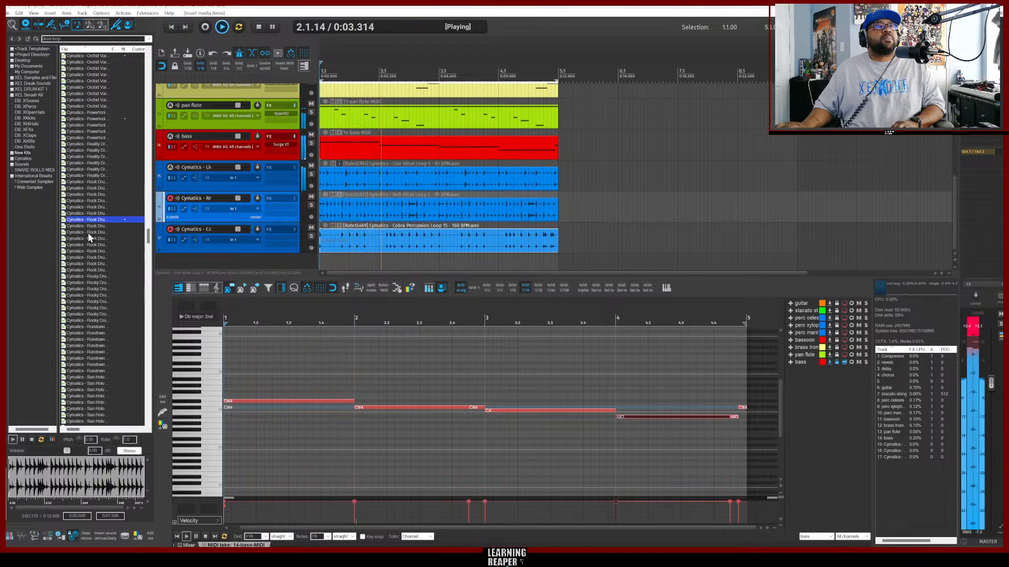
left_click(93, 276)
scroll(96, 273, "down", 5)
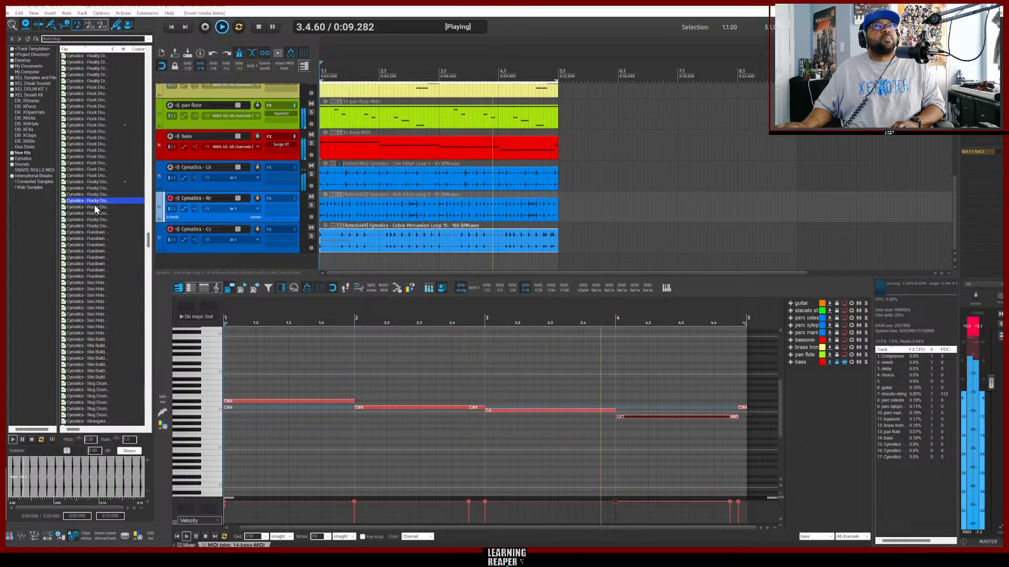
scroll(92, 244, "down", 8)
left_click(93, 245)
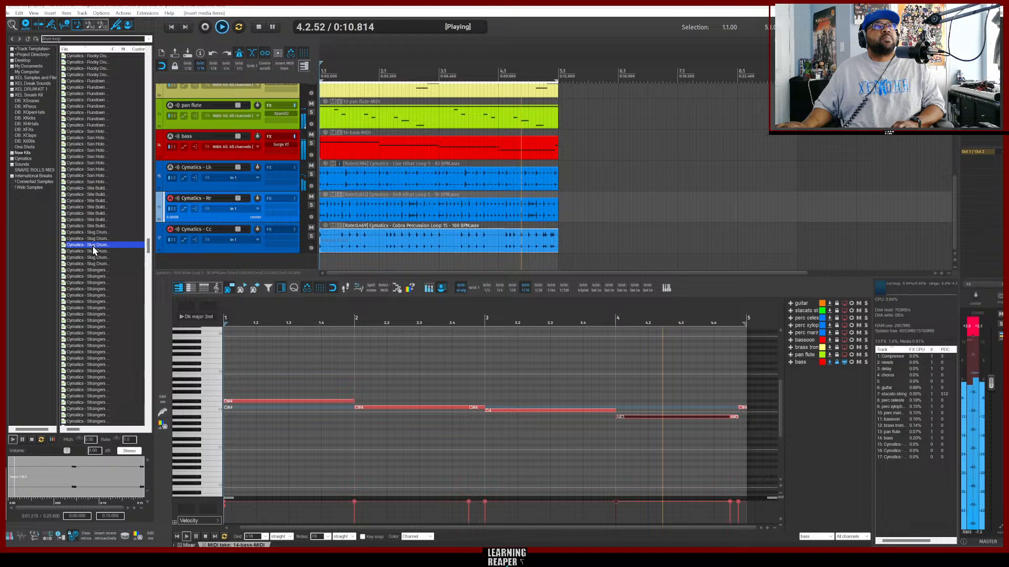
left_click(95, 283)
scroll(97, 288, "down", 4)
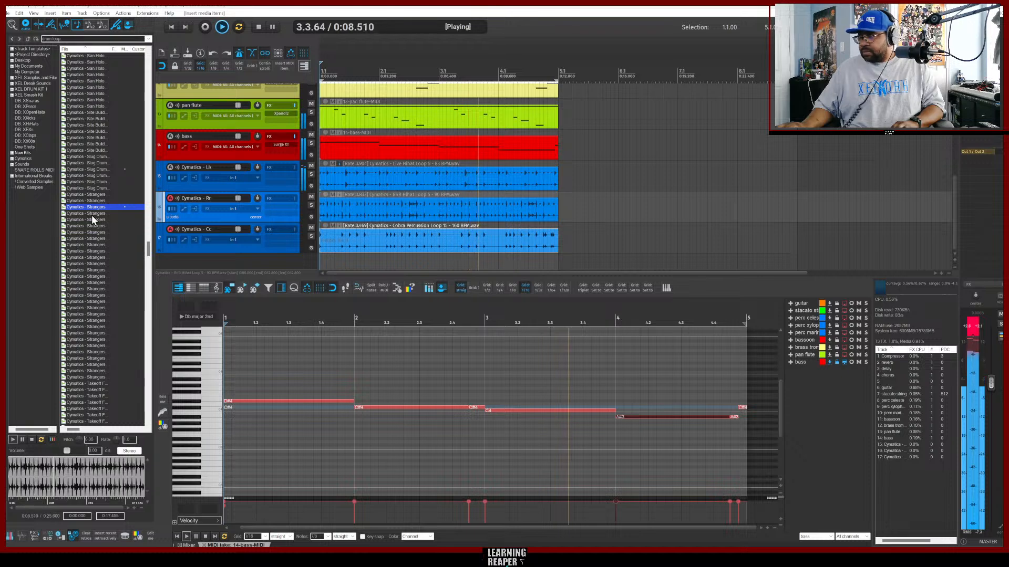
left_click(91, 215)
left_click(86, 263)
scroll(89, 269, "down", 5)
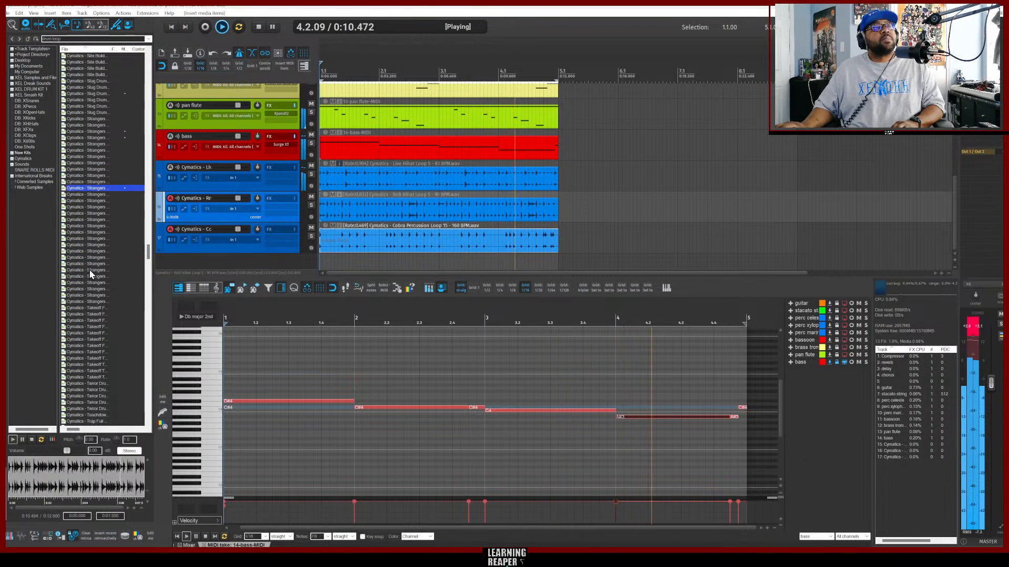
left_click(90, 262)
scroll(99, 260, "down", 2)
left_click(99, 259)
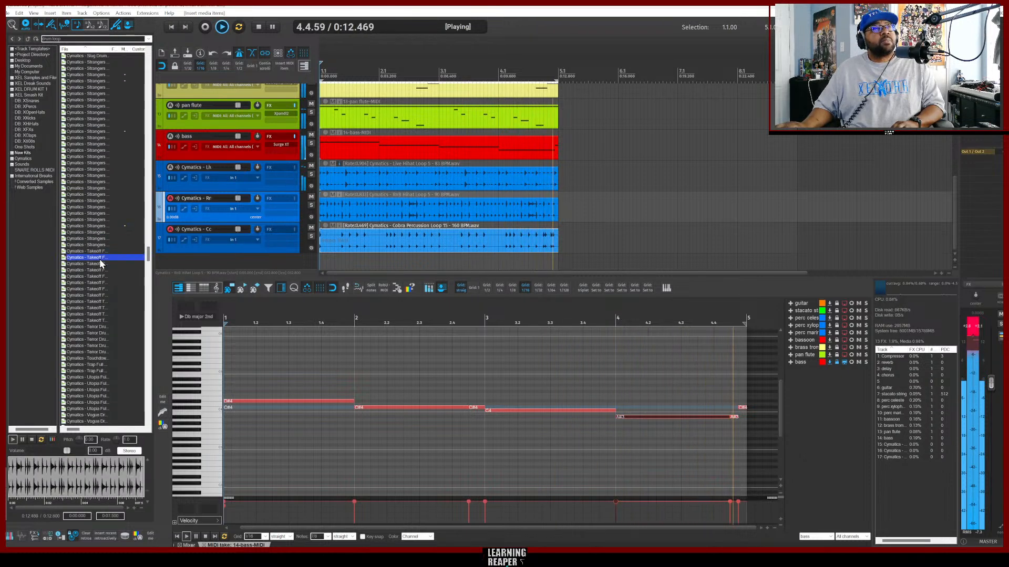
scroll(103, 274, "down", 3)
left_click(105, 251)
scroll(97, 270, "down", 10)
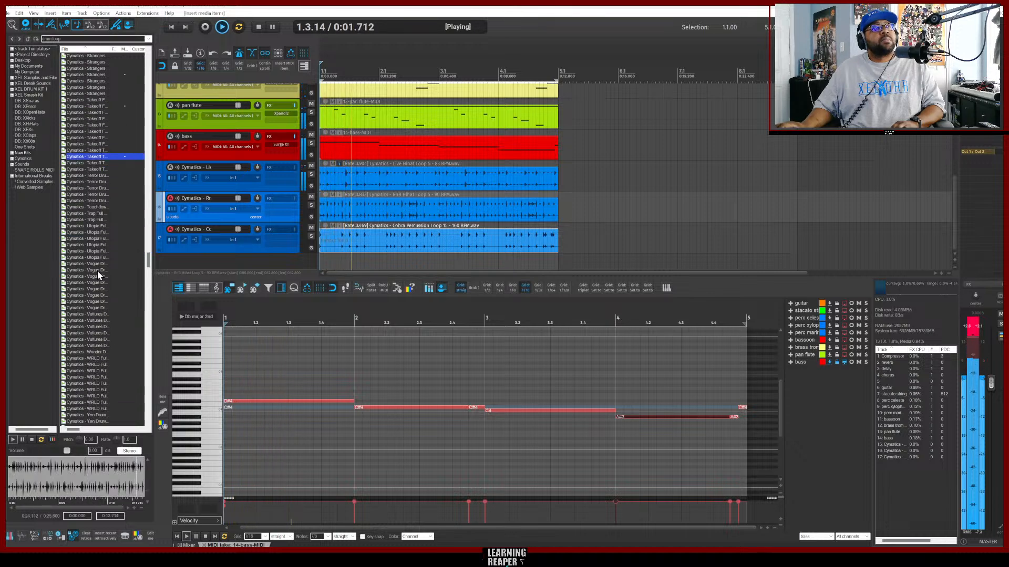
left_click(99, 254)
scroll(111, 253, "down", 4)
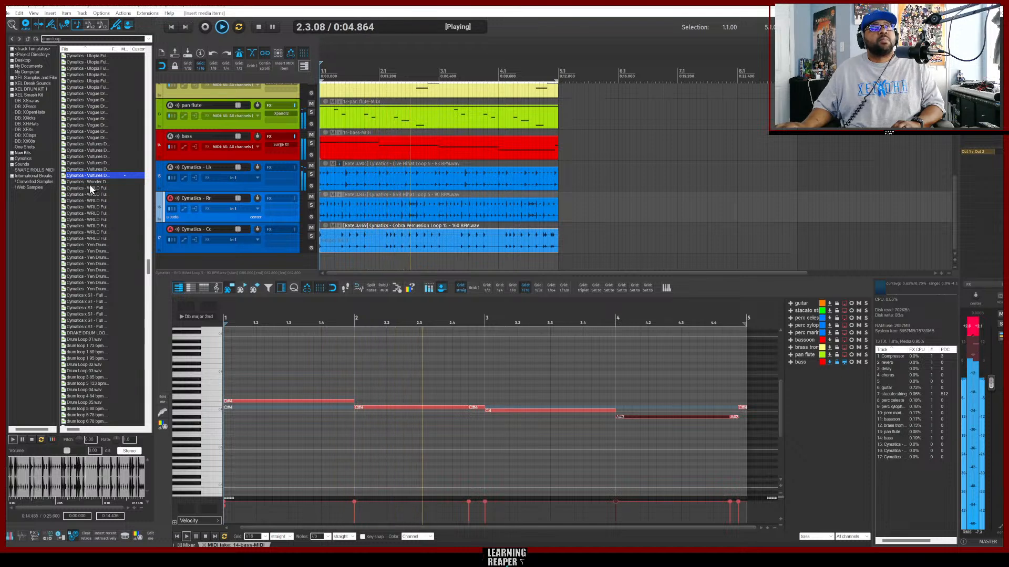
Preview the generic drum loop files and the LS-FCH 120 BPM drum loops in the results.
left_click(83, 295)
scroll(96, 274, "down", 3)
left_click(85, 320)
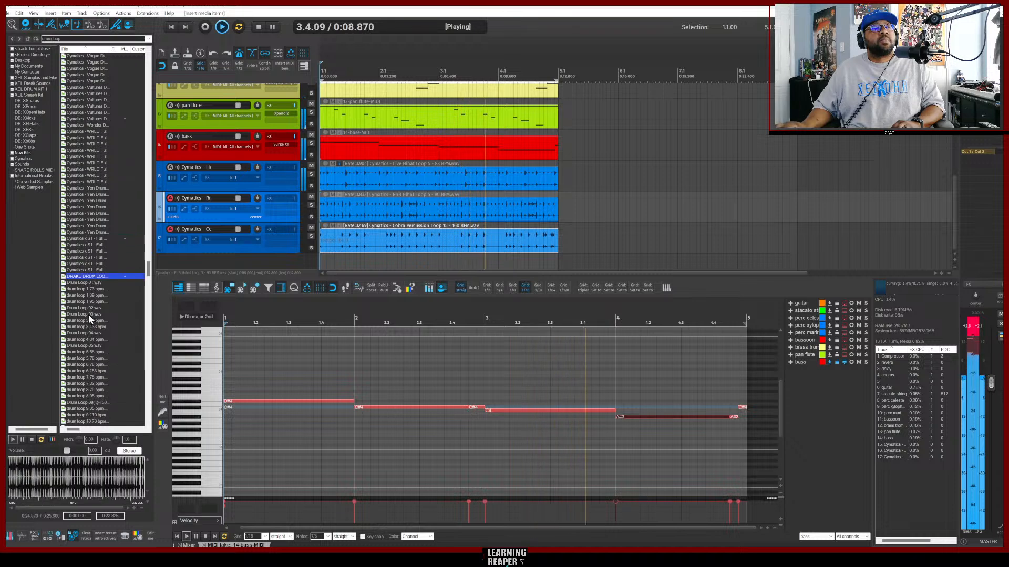
left_click(89, 314)
left_click(96, 278)
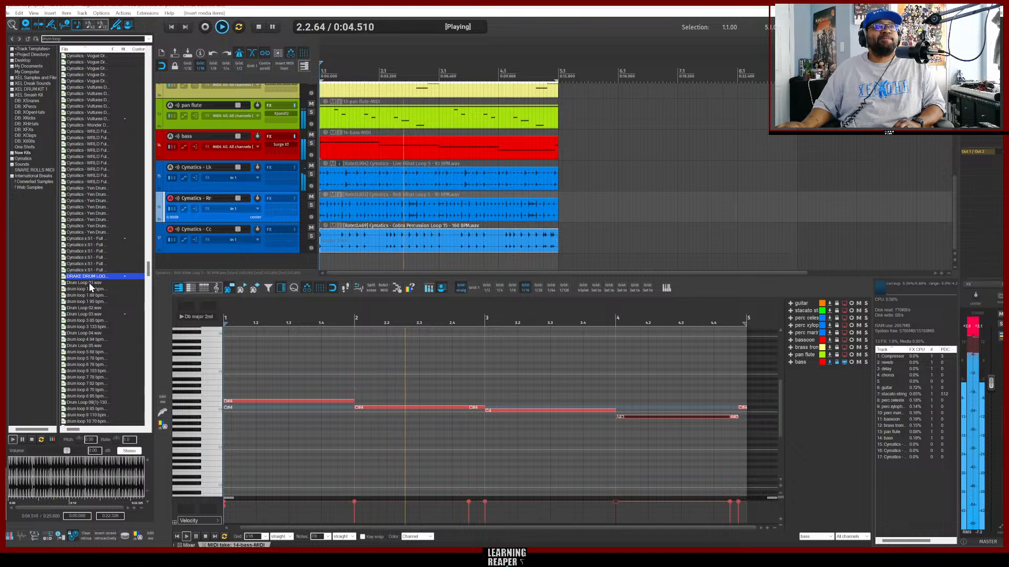
left_click(89, 284)
left_click(89, 290)
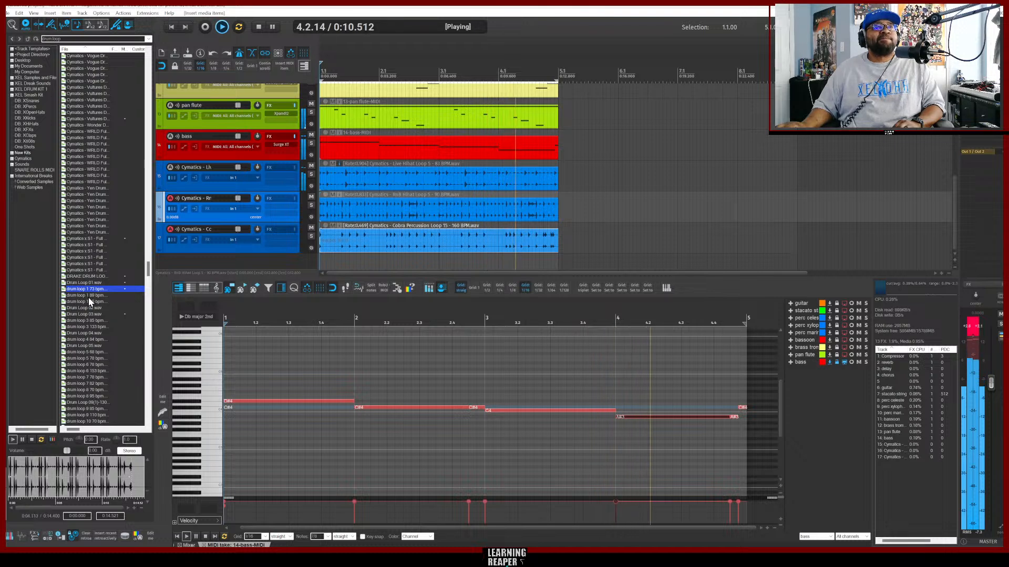
left_click(88, 296)
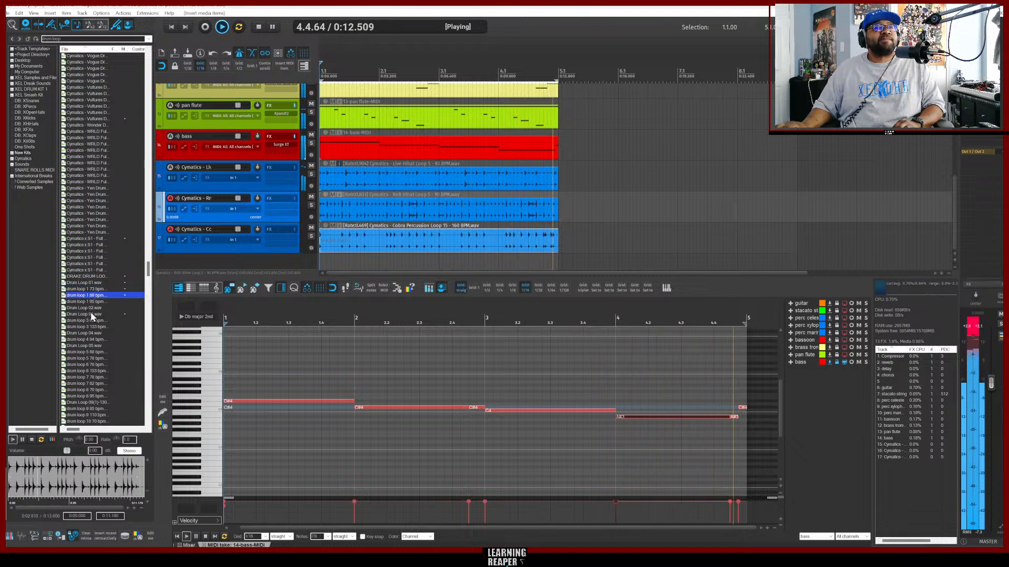
scroll(95, 312, "down", 3)
left_click(93, 314)
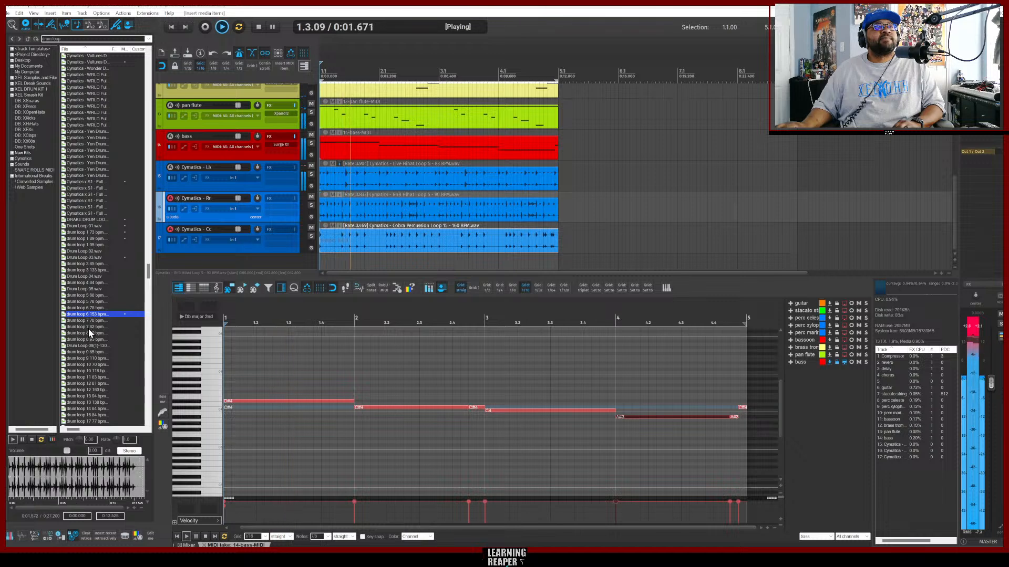
scroll(88, 328, "down", 1)
left_click(87, 327)
scroll(86, 327, "down", 3)
left_click(88, 317)
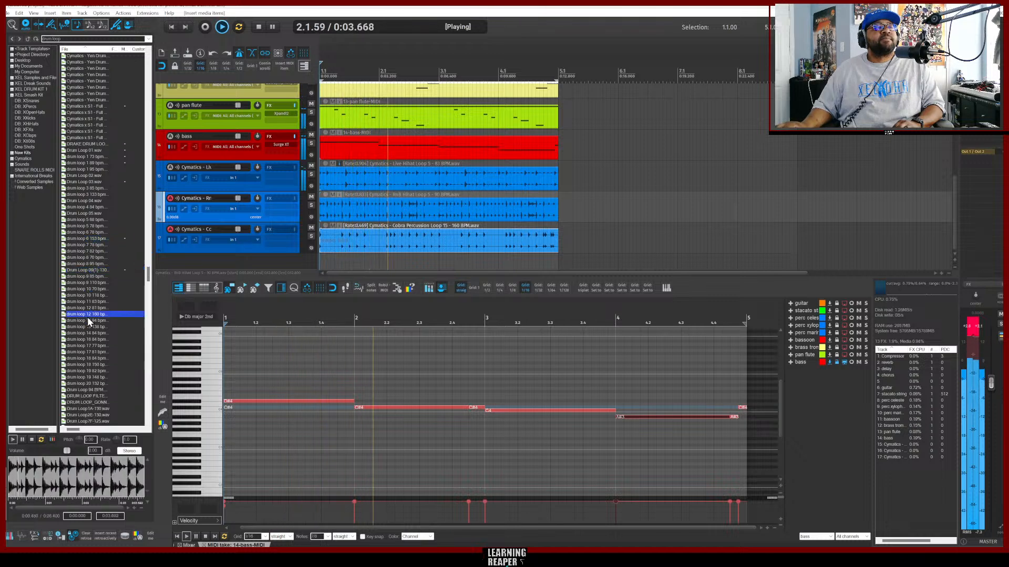
scroll(87, 320, "down", 15)
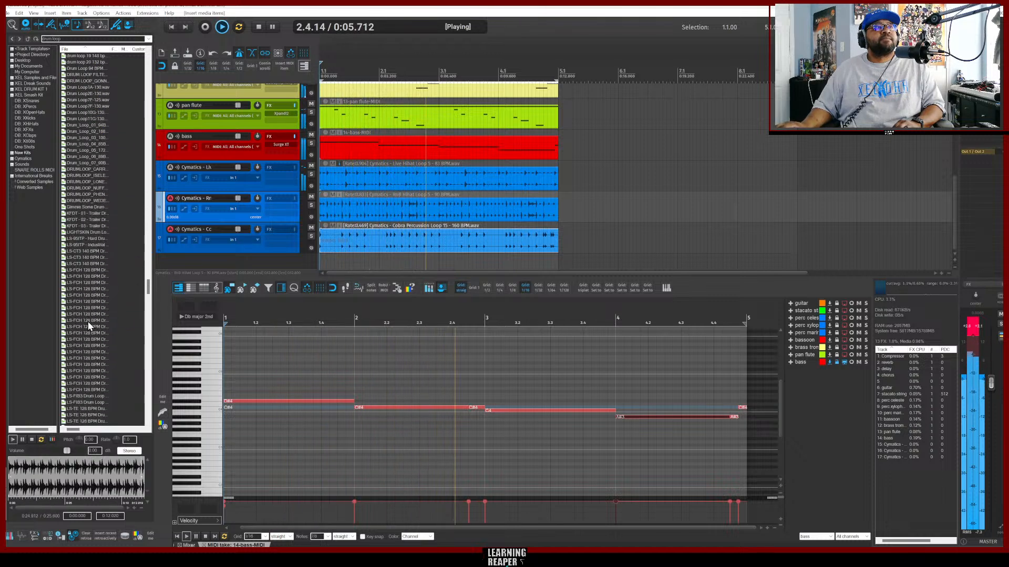
left_click(88, 322)
scroll(87, 320, "down", 2)
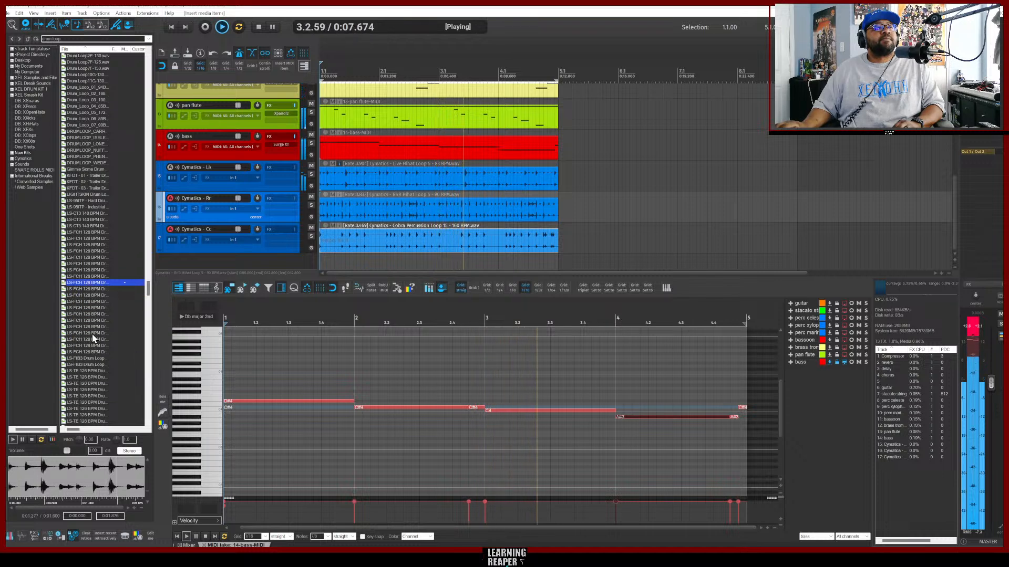
left_click(90, 258)
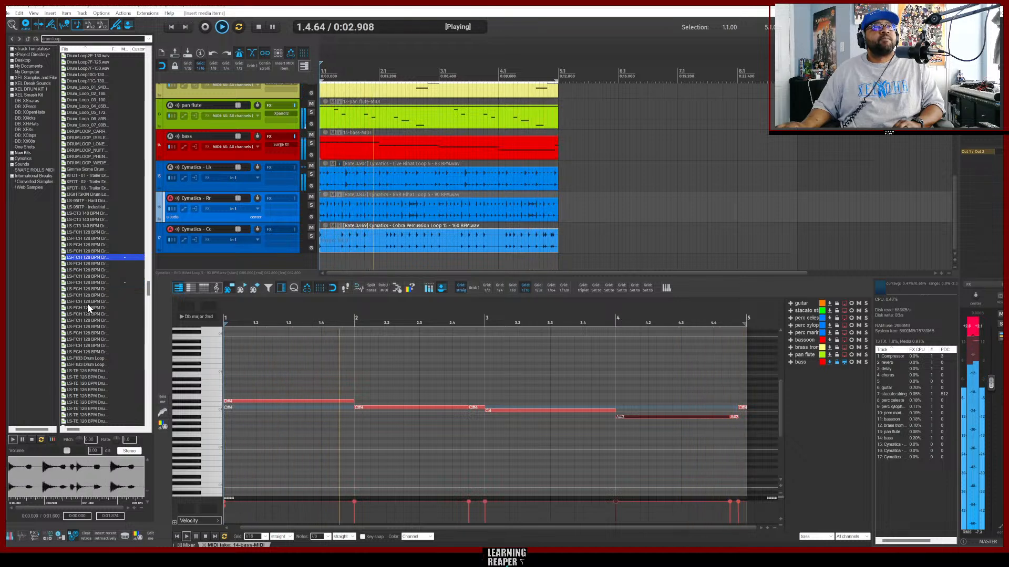
left_click(87, 333)
scroll(88, 294, "down", 4)
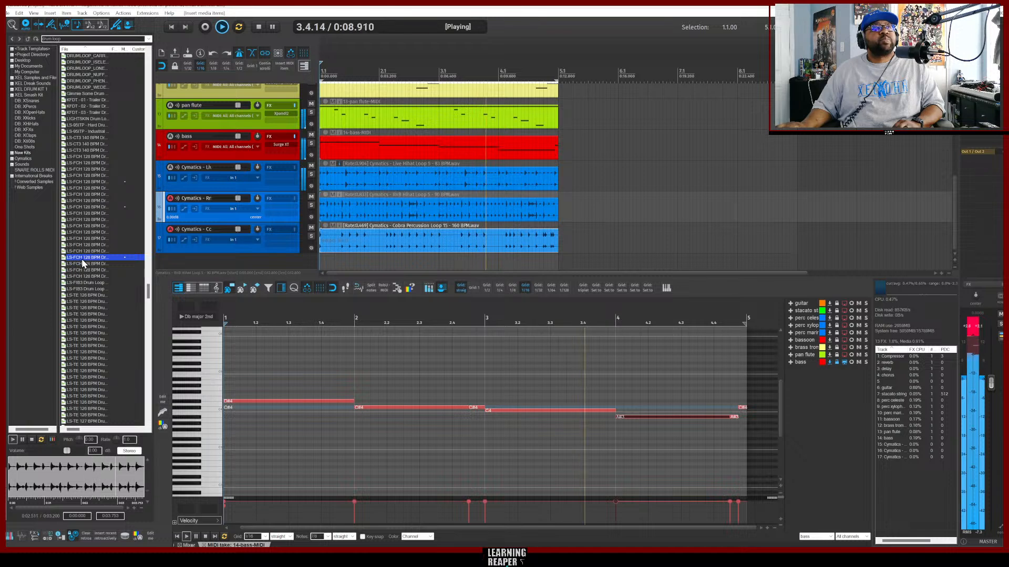
Add an LS-FCH 120 BPM drum loop on a new track at the project start and duplicate it three times.
left_click_drag(78, 258, 168, 265)
key("ctrl+d")
key("ctrl+d")
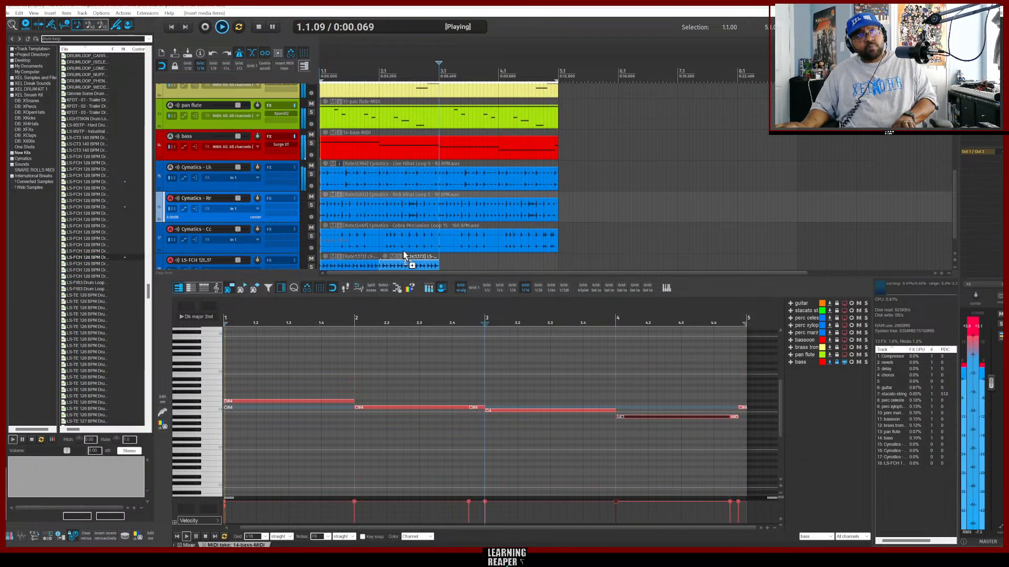
key("ctrl+d")
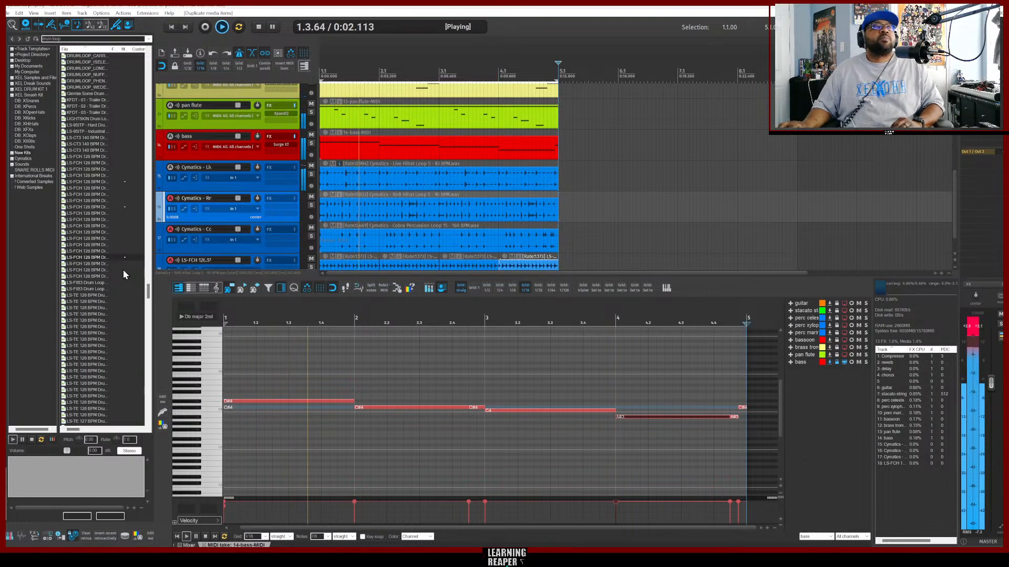
scroll(111, 276, "down", 2)
scroll(111, 277, "down", 2)
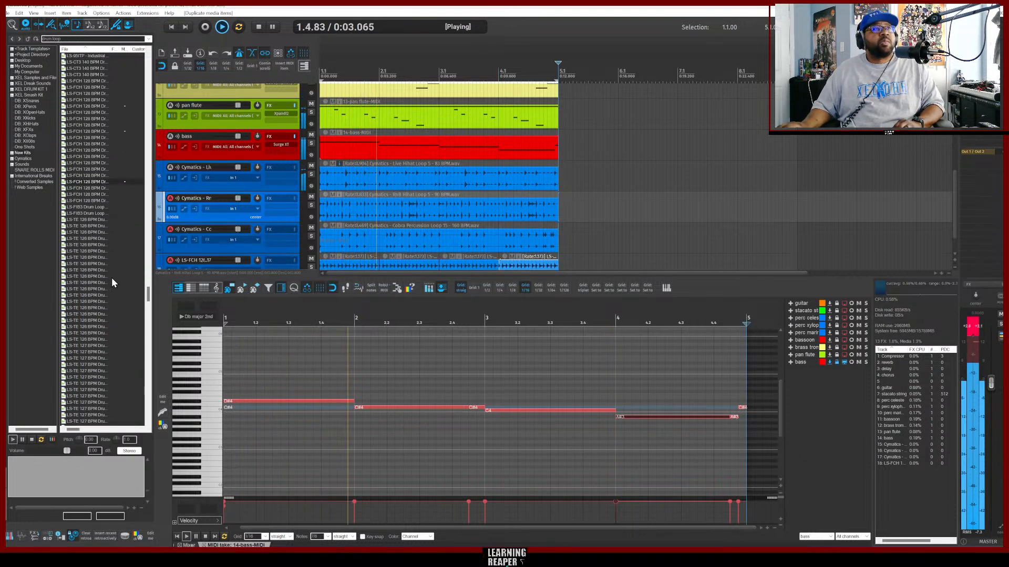
Preview more of the LS-TE 120 and 127 BPM drum loops in the media browser results.
left_click(90, 303)
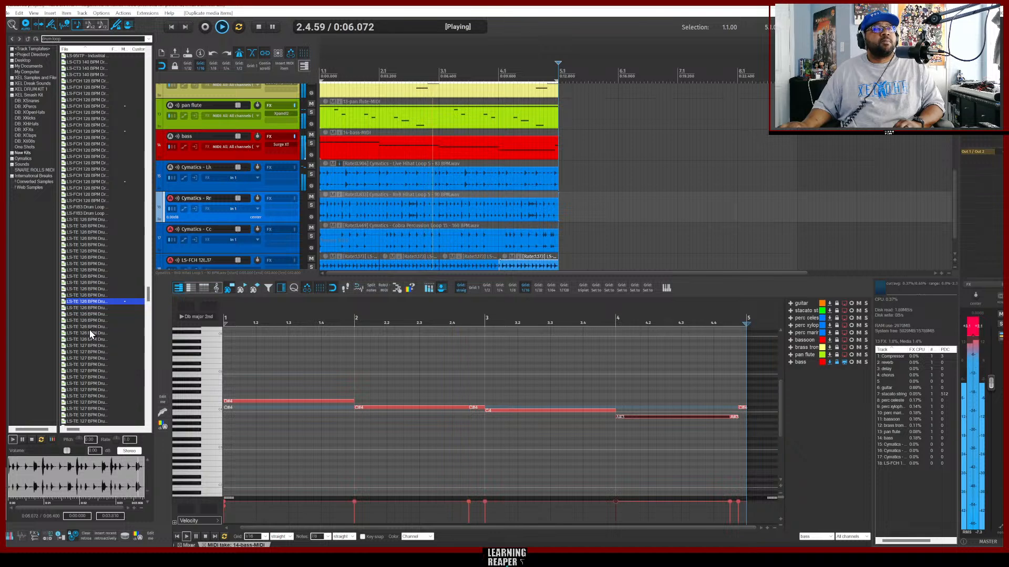
scroll(105, 315, "down", 5)
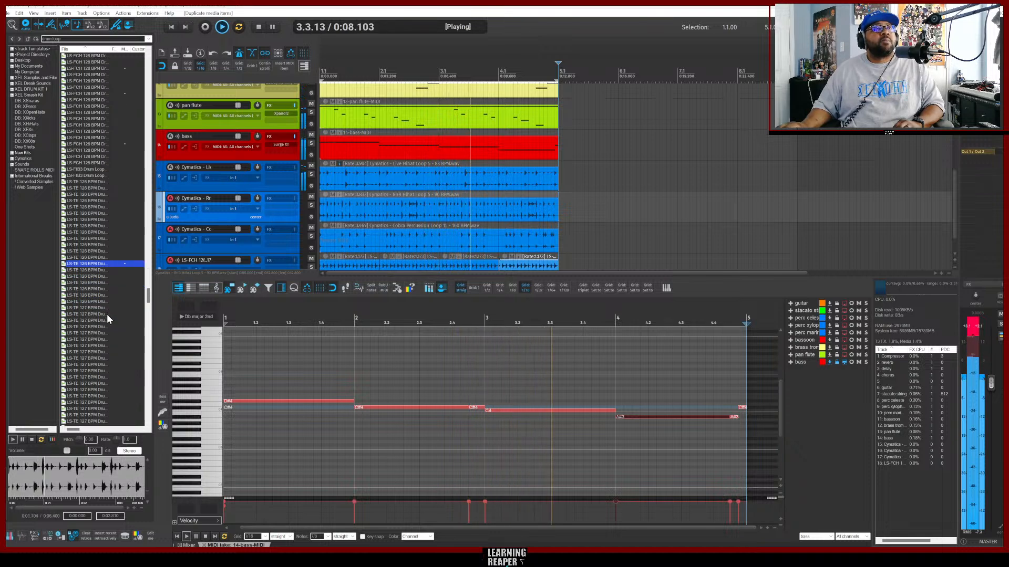
scroll(107, 320, "down", 4)
left_click(103, 319)
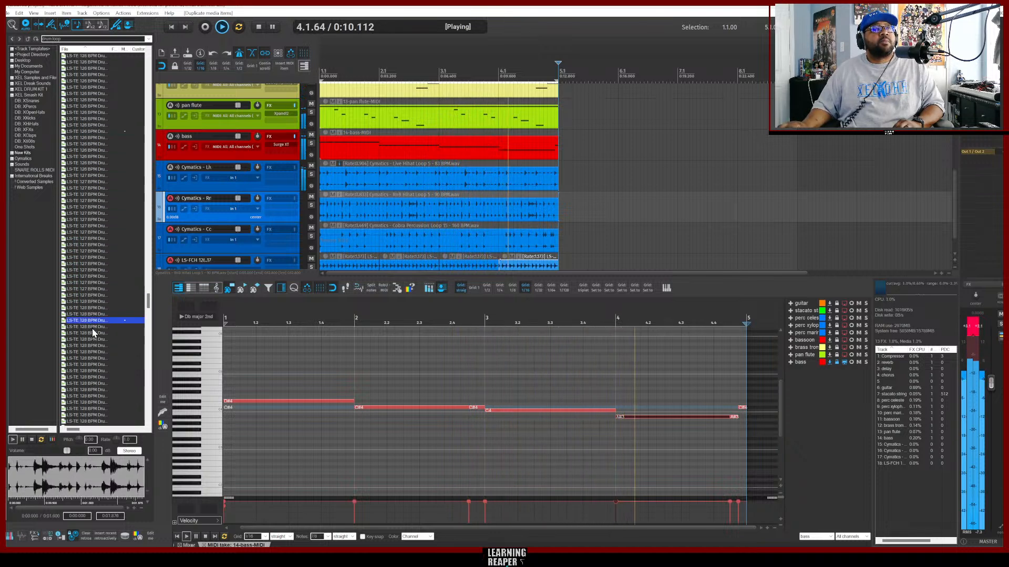
scroll(117, 326, "down", 4)
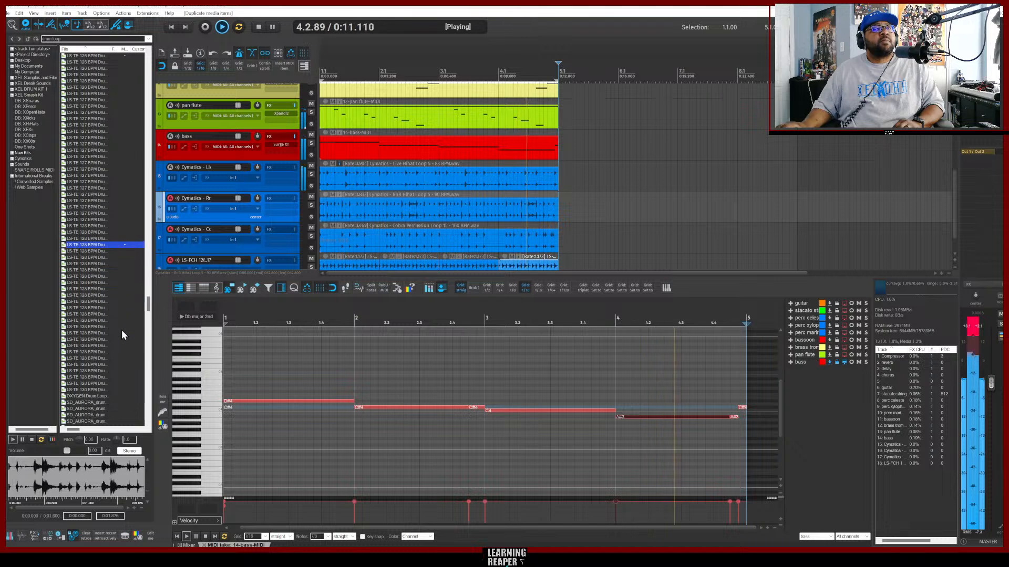
left_click(91, 282)
scroll(99, 313, "down", 4)
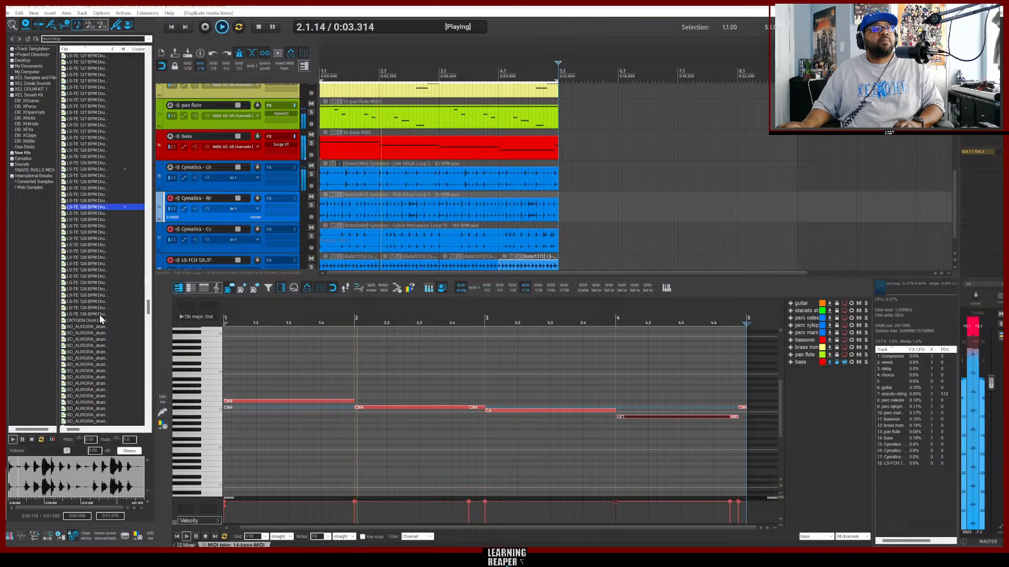
scroll(100, 314, "down", 2)
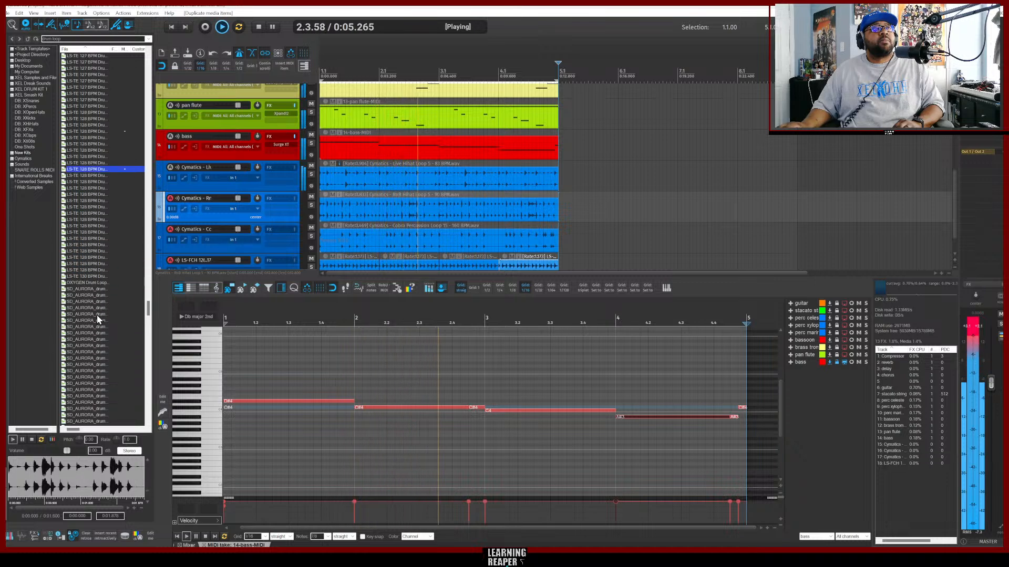
Preview the SD_AURORA drum loop files further down the search results.
left_click(88, 320)
scroll(97, 305, "down", 3)
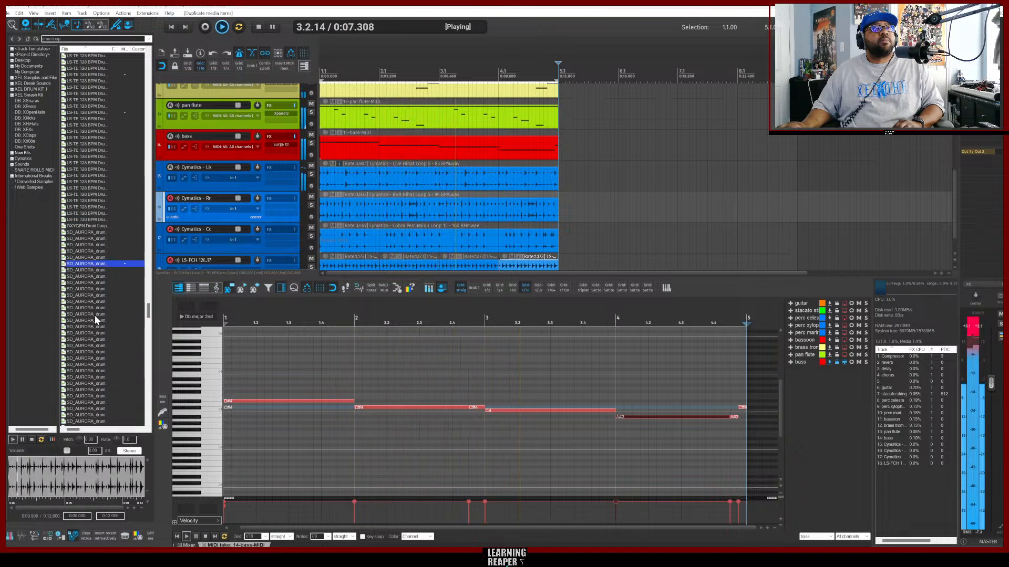
left_click(89, 284)
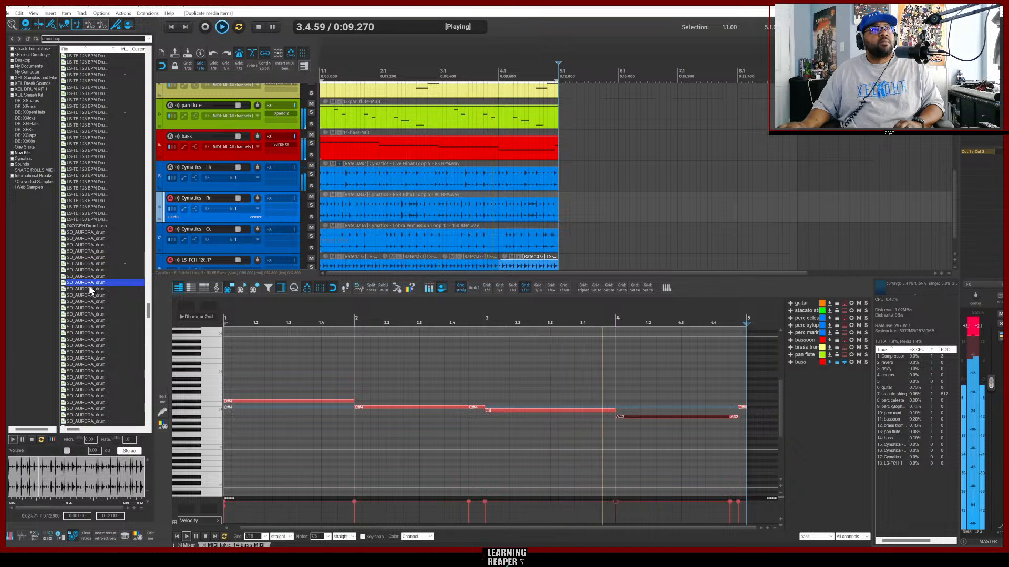
left_click(87, 309)
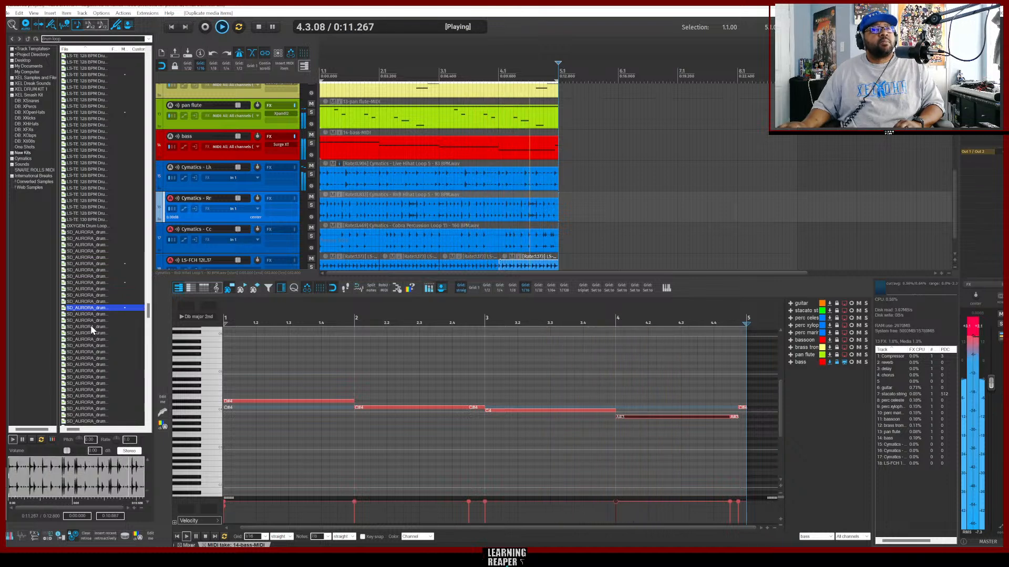
scroll(91, 324, "down", 4)
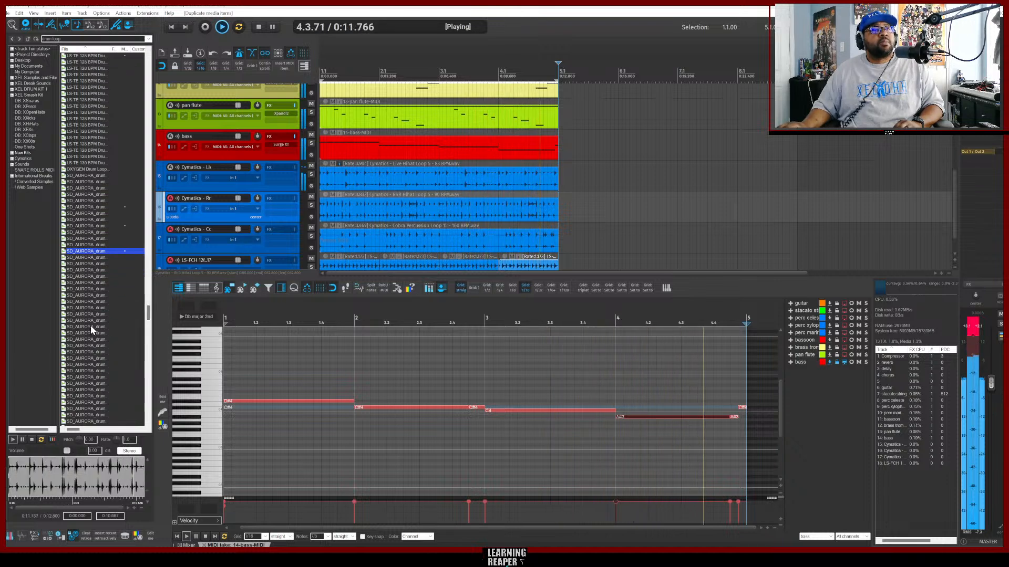
left_click(86, 270)
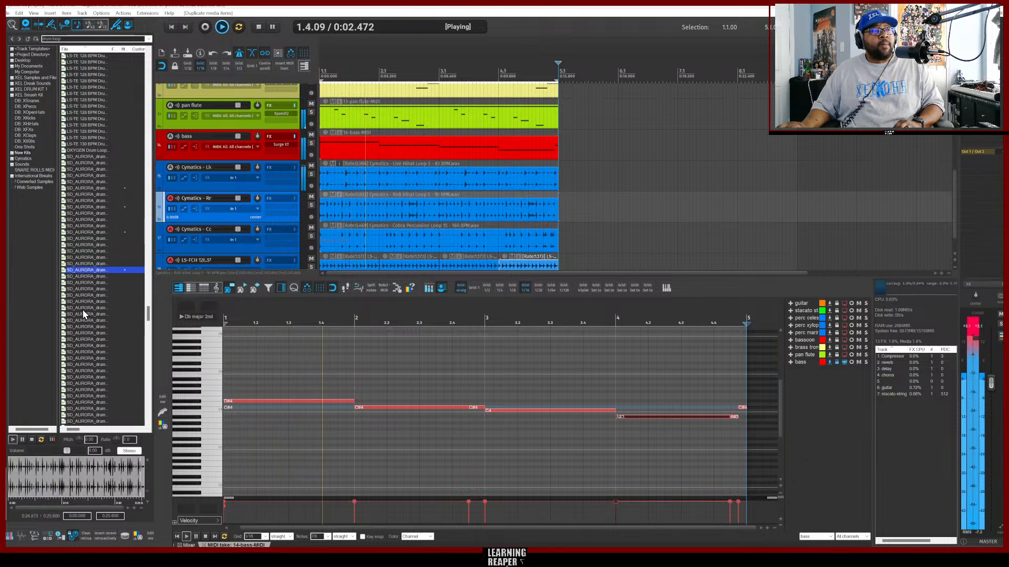
left_click(90, 322)
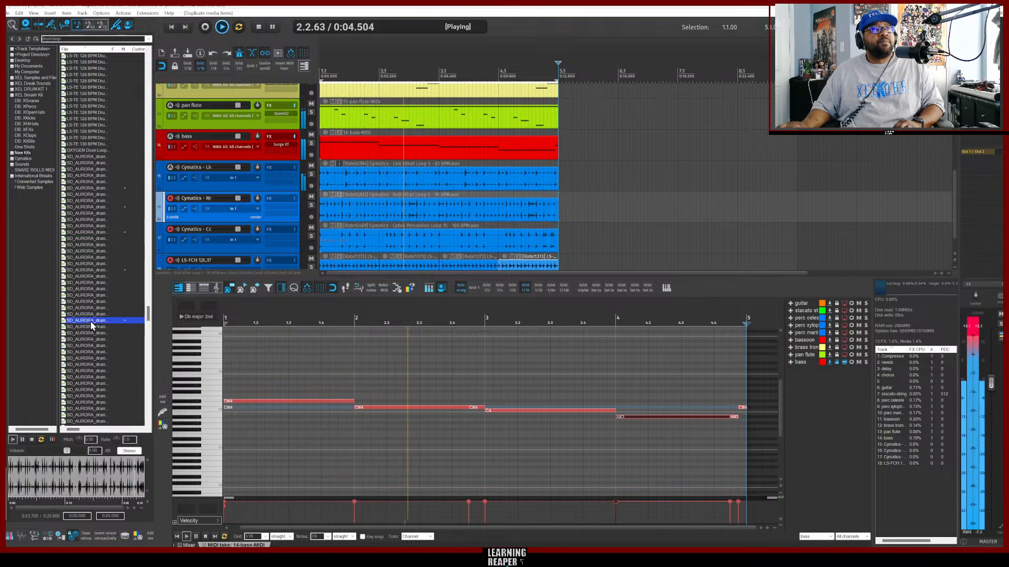
Preview additional SD_AURORA drum loops lower in the results list.
scroll(94, 311, "down", 4)
scroll(83, 286, "down", 1)
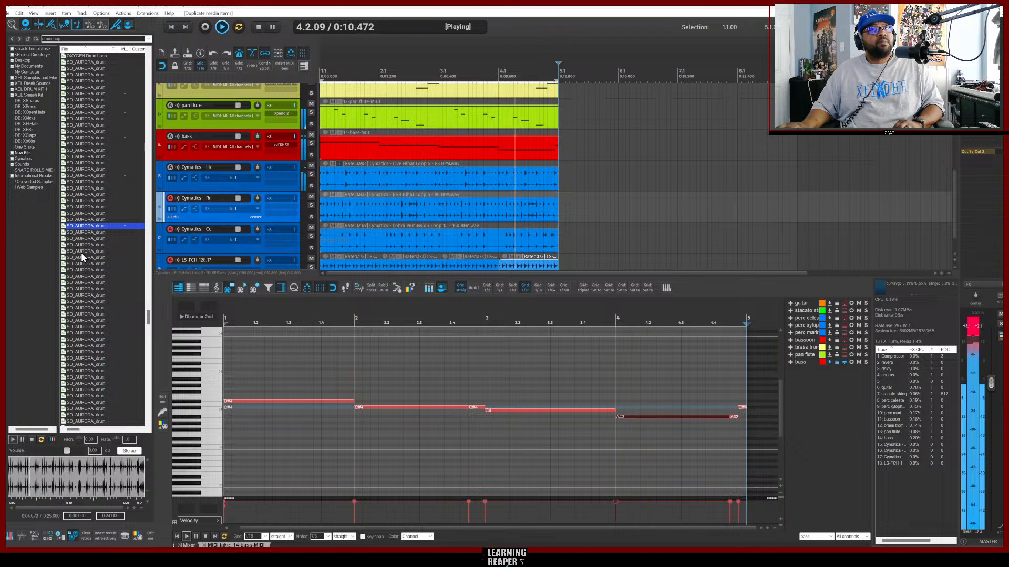
scroll(254, 248, "down", 1)
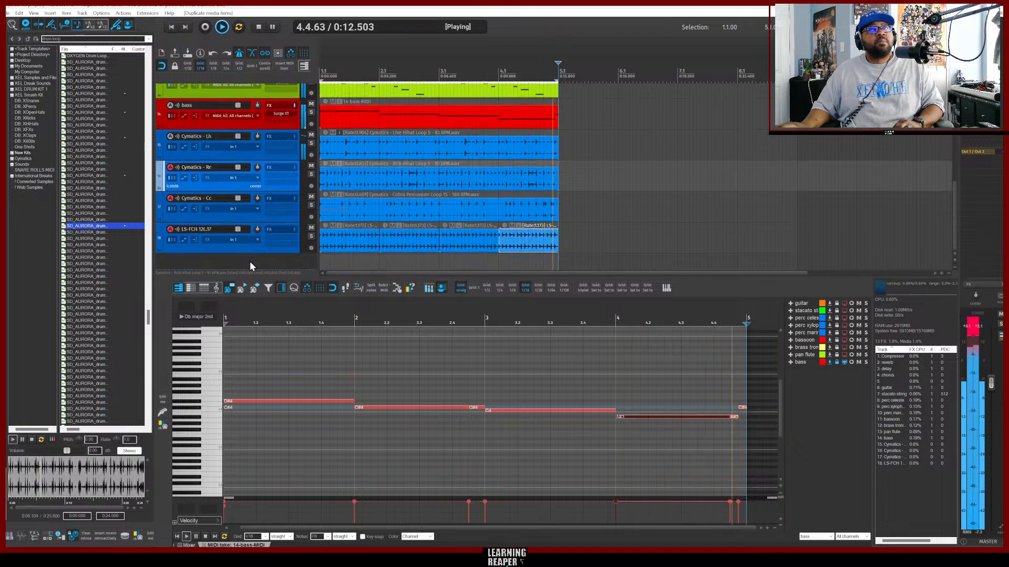
left_click(82, 289)
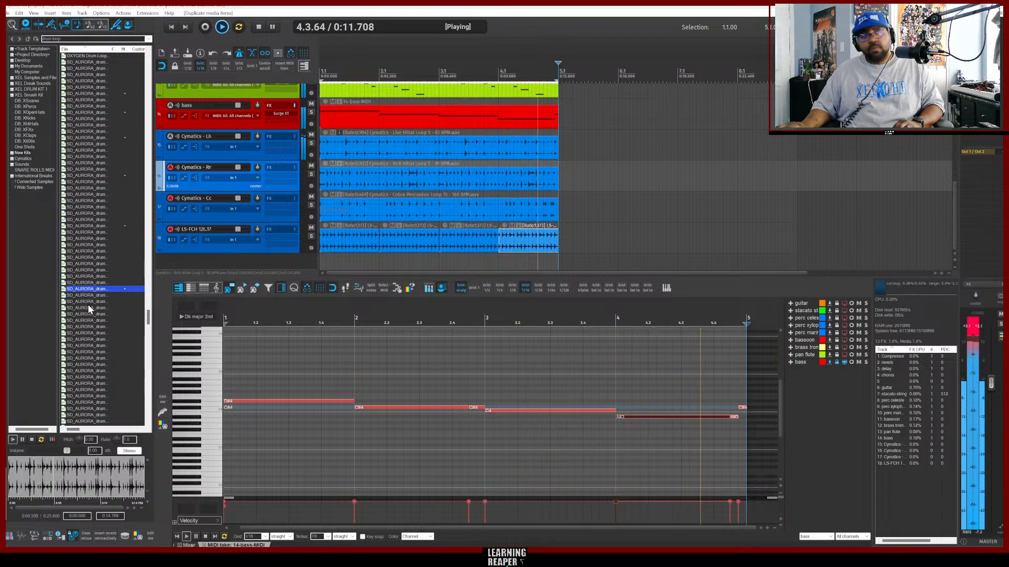
left_click(88, 338)
left_click(86, 353)
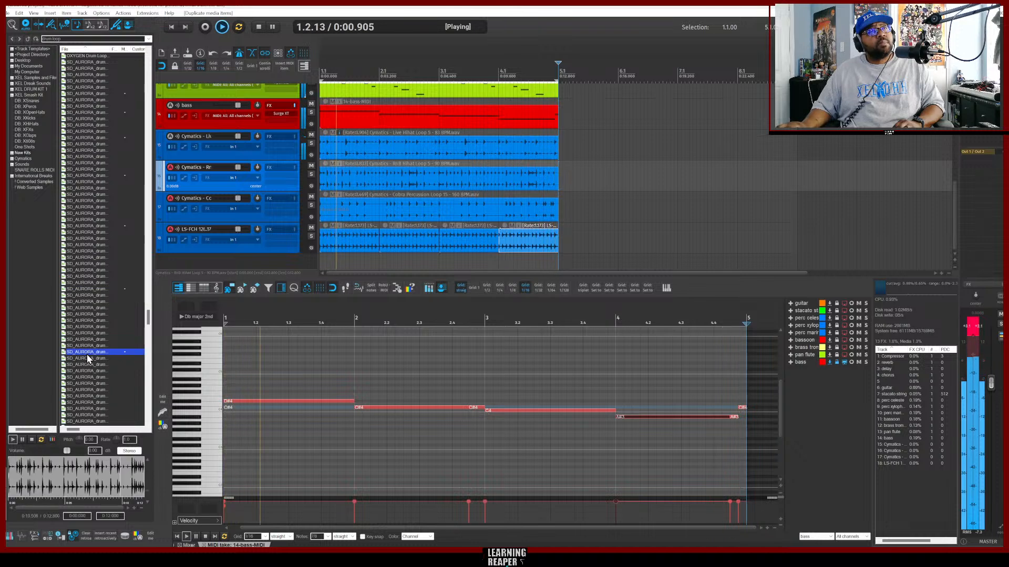
scroll(88, 348, "down", 3)
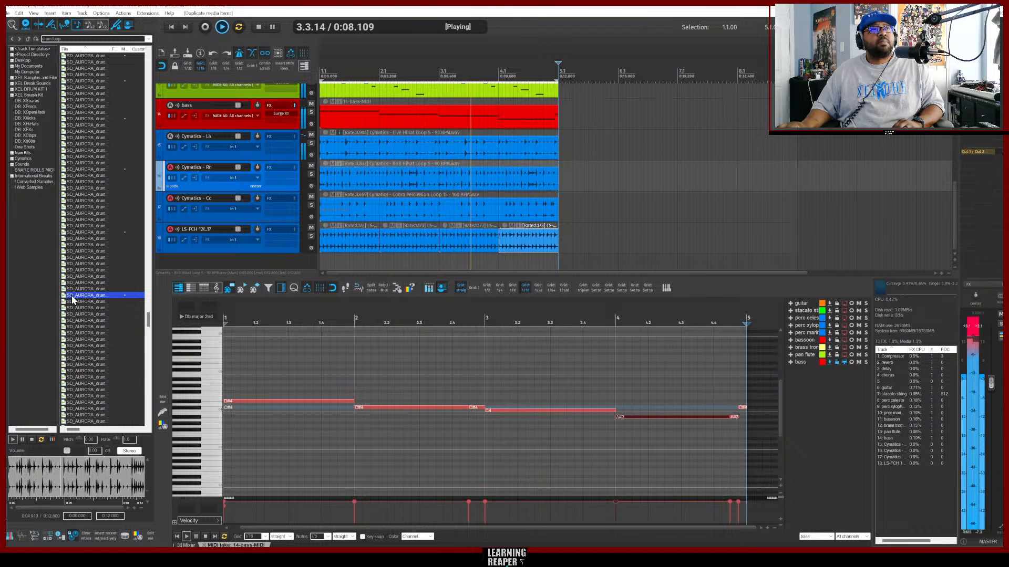
Add the SD_AURORA_drums_loop_shades_03_80bpm loop on a new track at the project start and stop playback.
left_click_drag(72, 300, 191, 263)
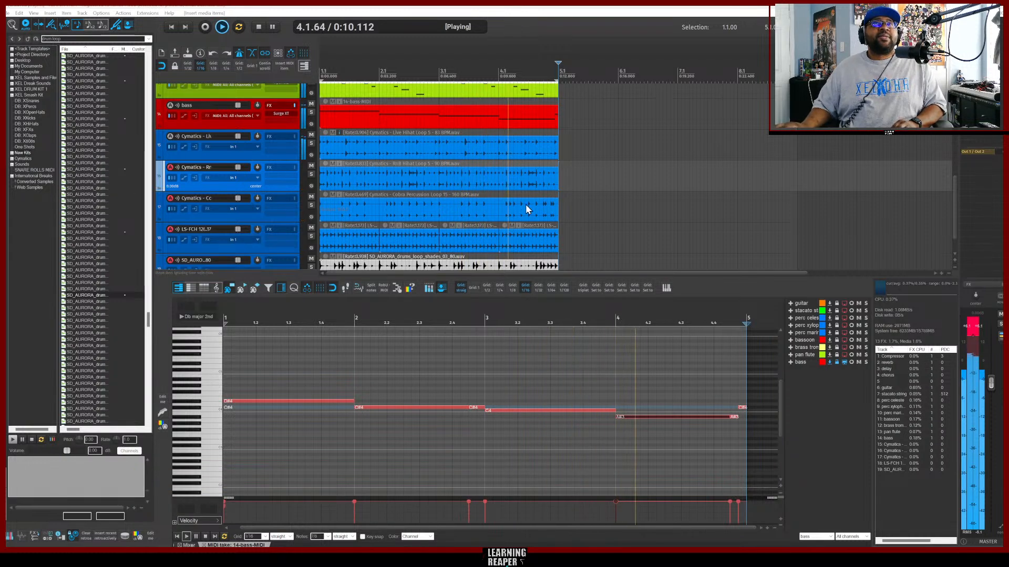
scroll(573, 200, "down", 1)
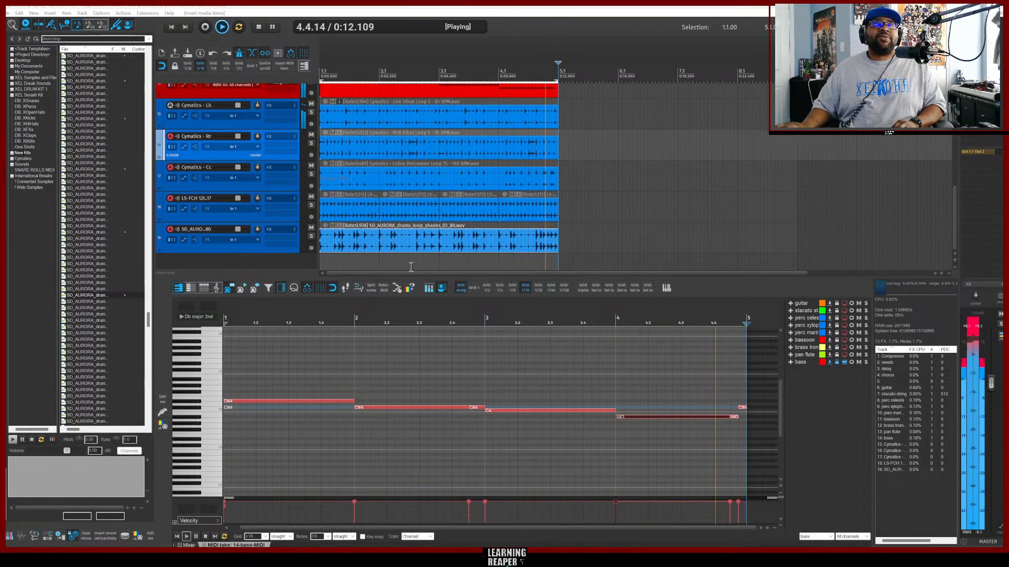
left_click(260, 268)
key("space")
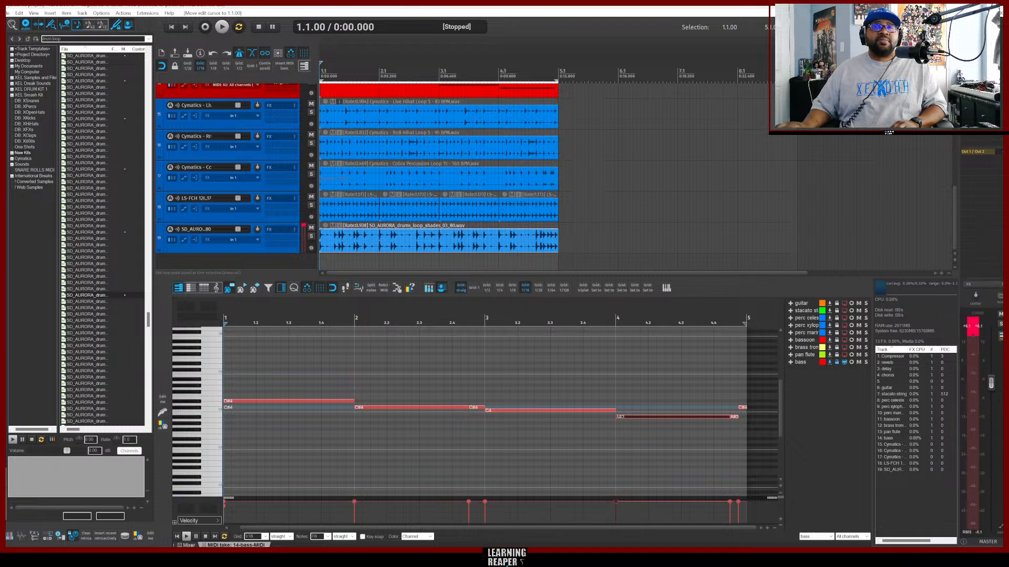
Switch to the browser to play the Tipsy McStagger reference track, then minimise it.
left_click(468, 556)
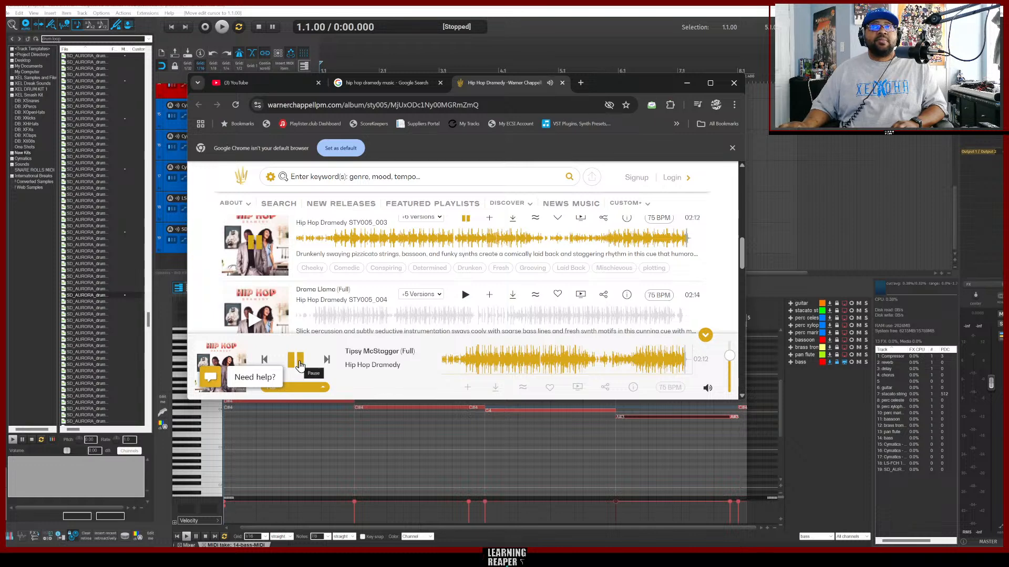
left_click(444, 363)
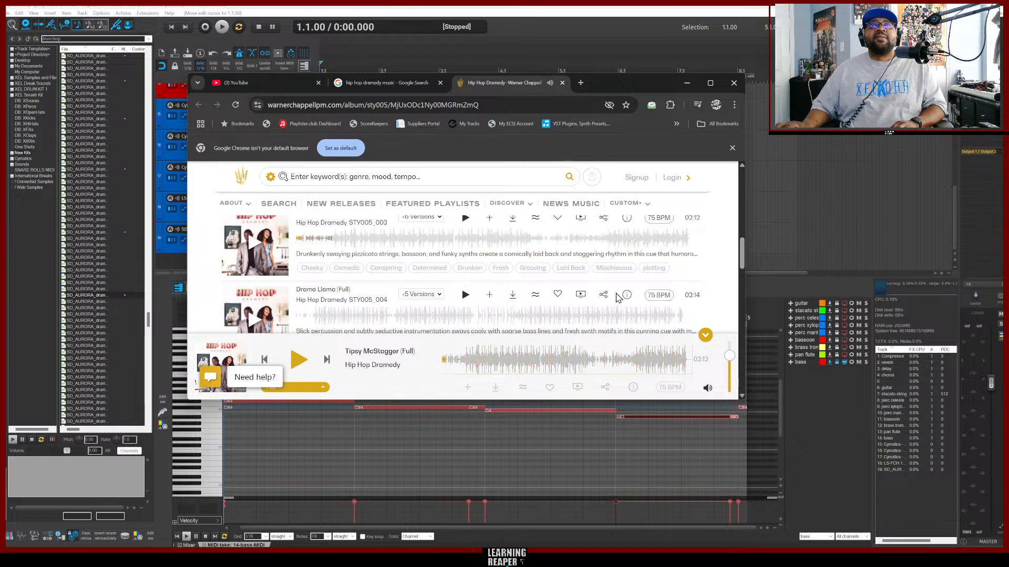
left_click(685, 84)
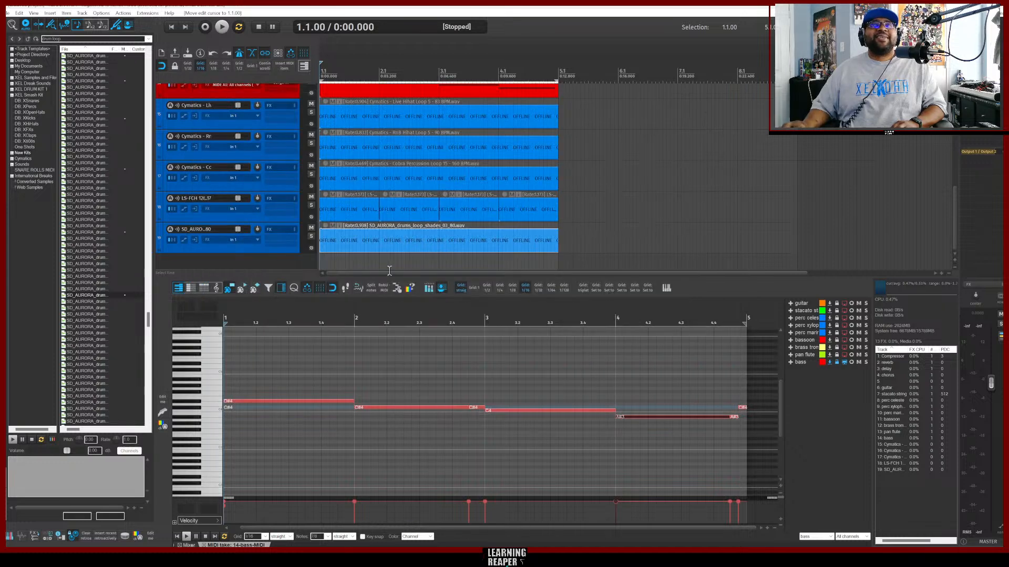
Play the project with the docker hidden to review the whole arrangement of tracks.
left_click(269, 263)
key("space")
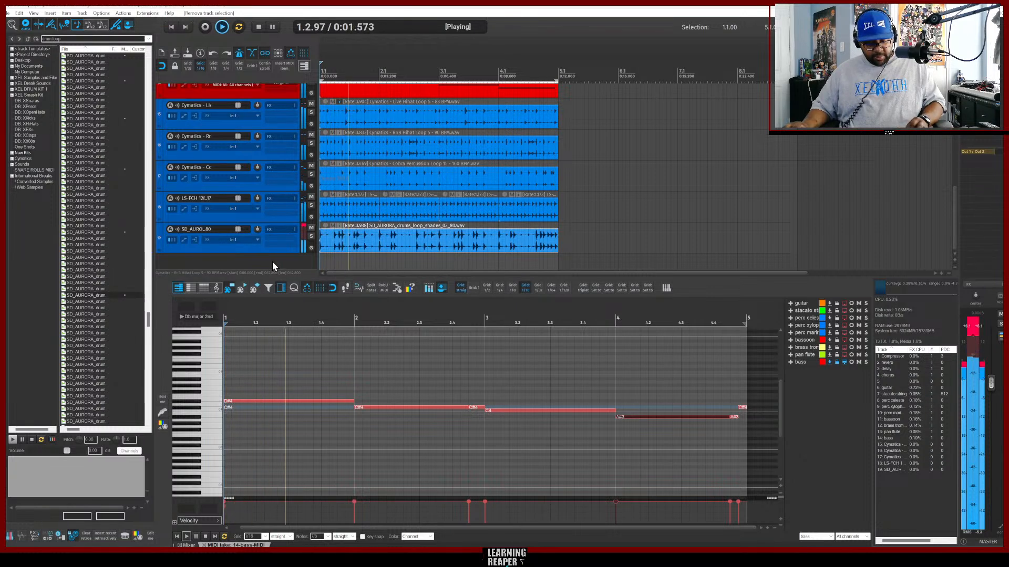
key("alt+shift+d")
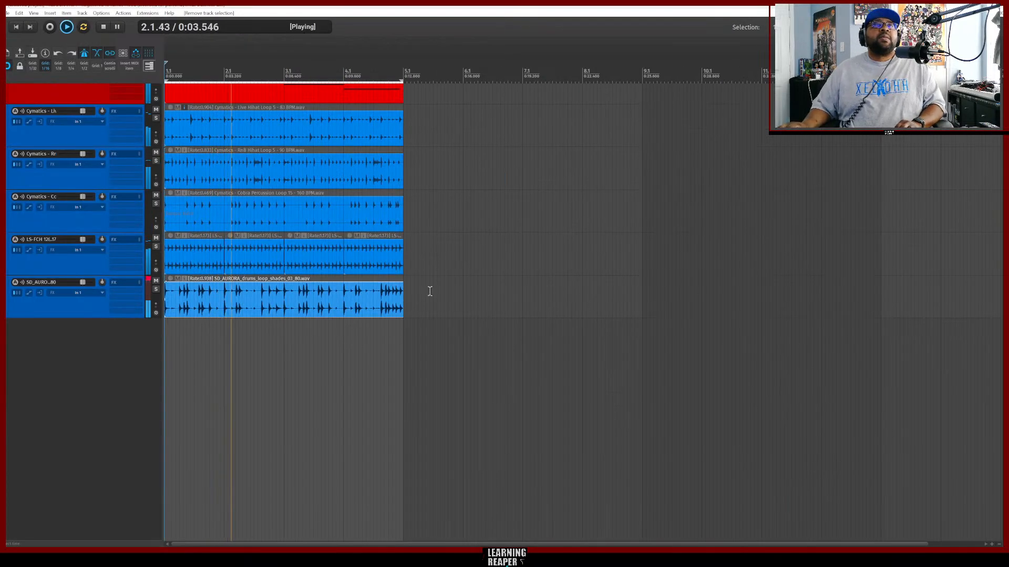
scroll(441, 304, "up", 5)
scroll(511, 322, "up", 4)
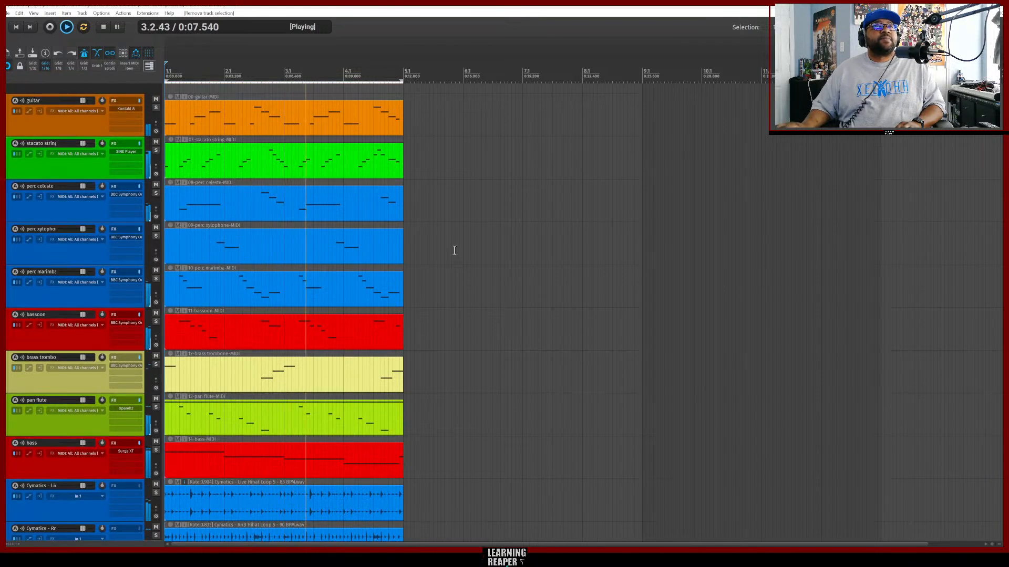
scroll(454, 249, "down", 4)
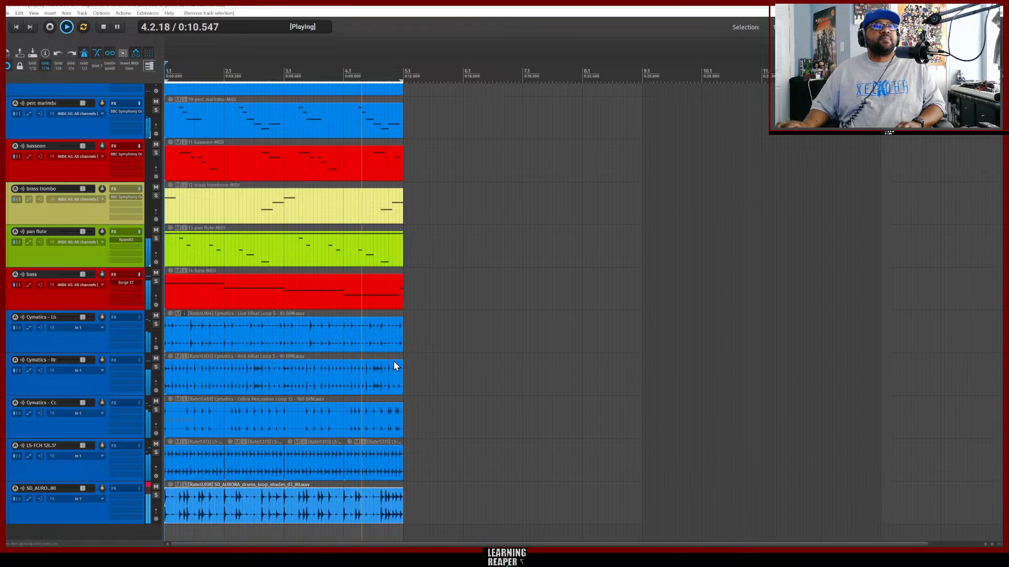
Insert a new track above the drum loop tracks and name it drums.
double_click(97, 531)
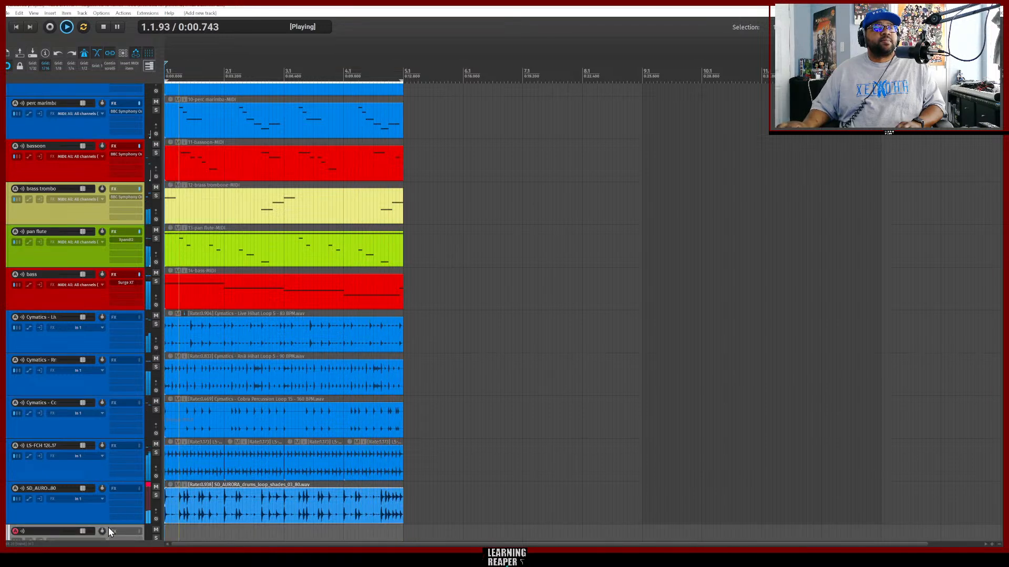
left_click_drag(90, 367, 82, 321)
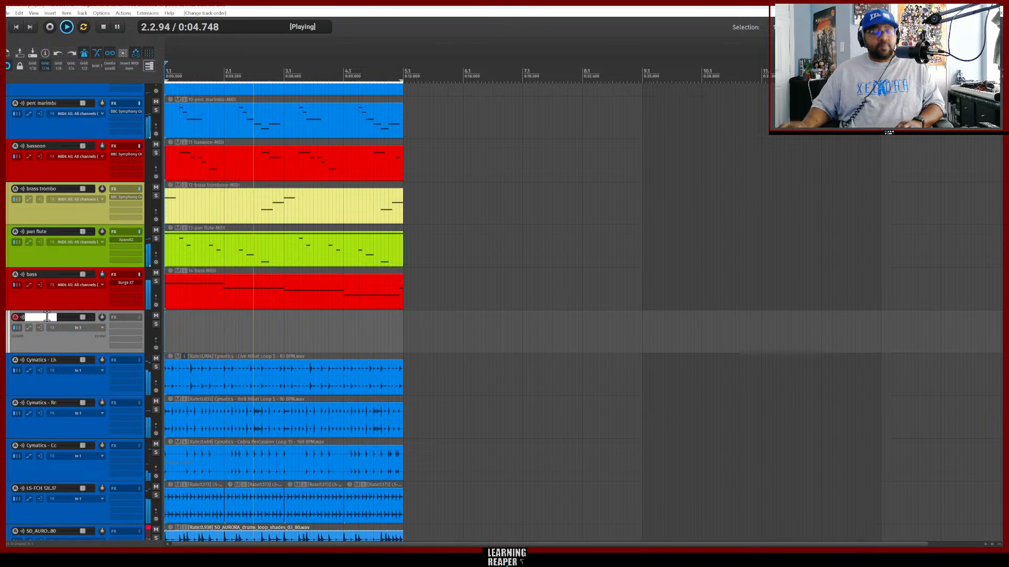
type("dru")
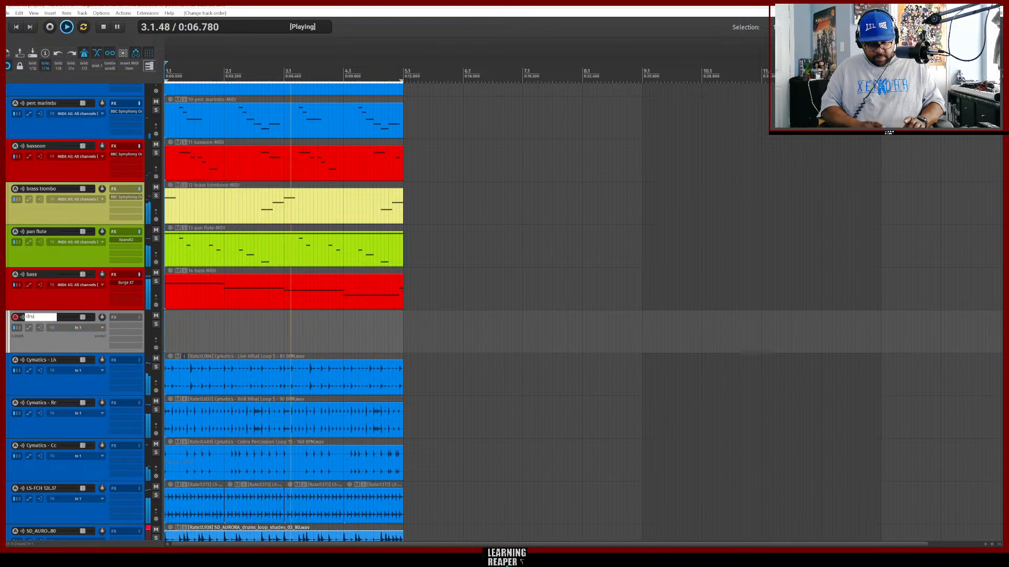
type("ms")
key("Return")
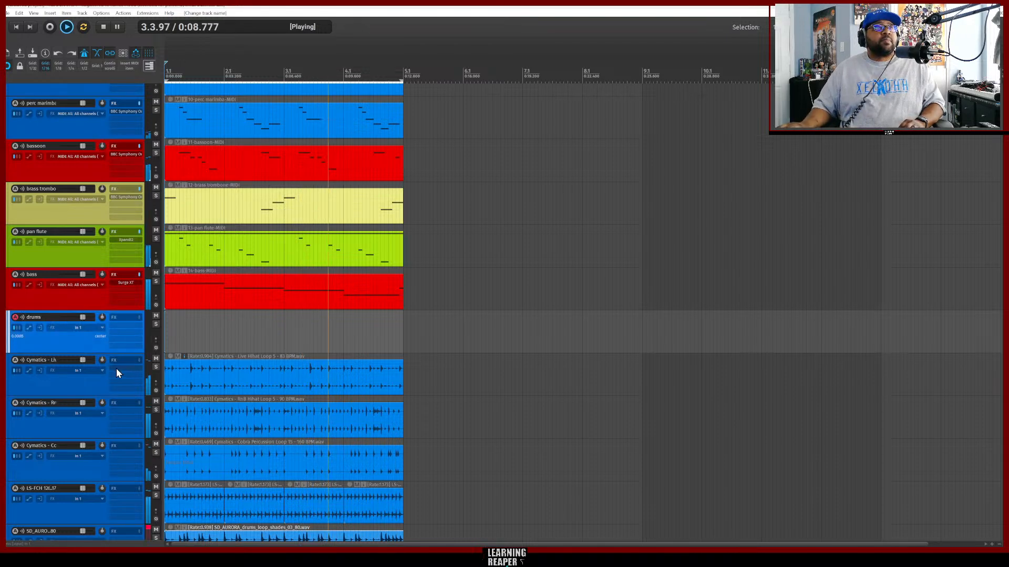
Select the five drum loop tracks and move them into the drums track as a folder.
left_click(101, 386)
scroll(100, 393, "down", 1)
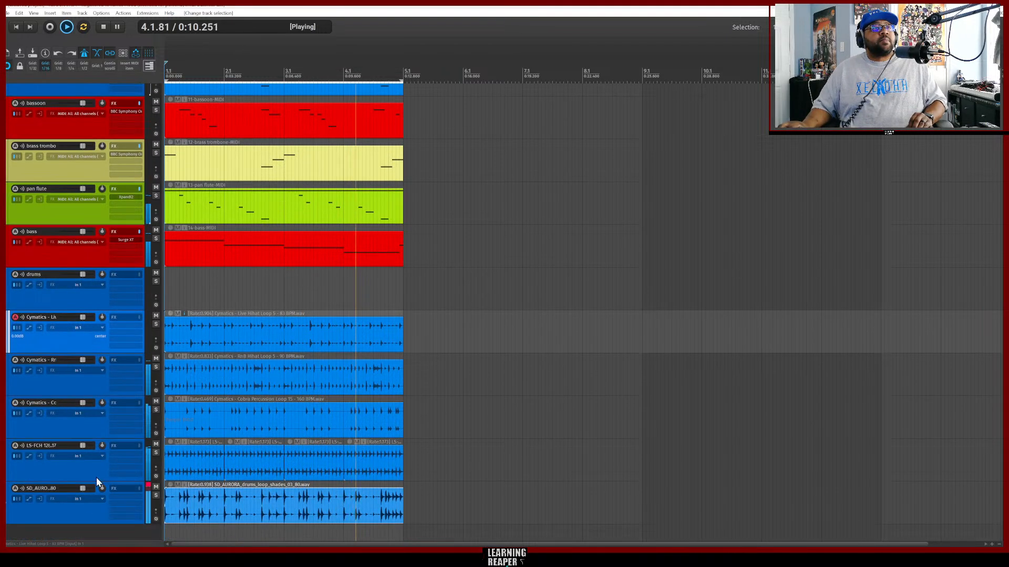
left_click(102, 517, "shift")
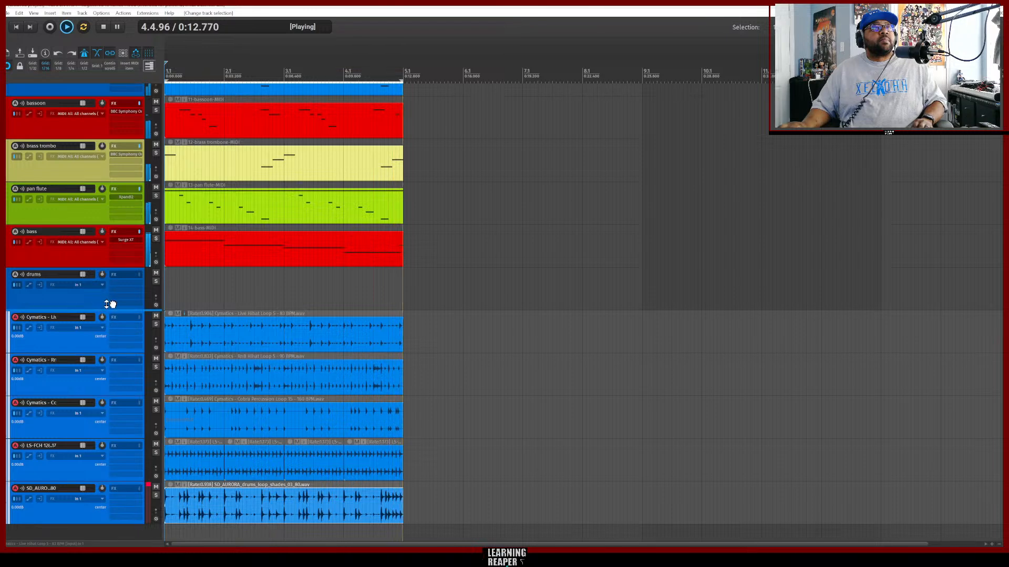
left_click_drag(110, 305, 106, 292)
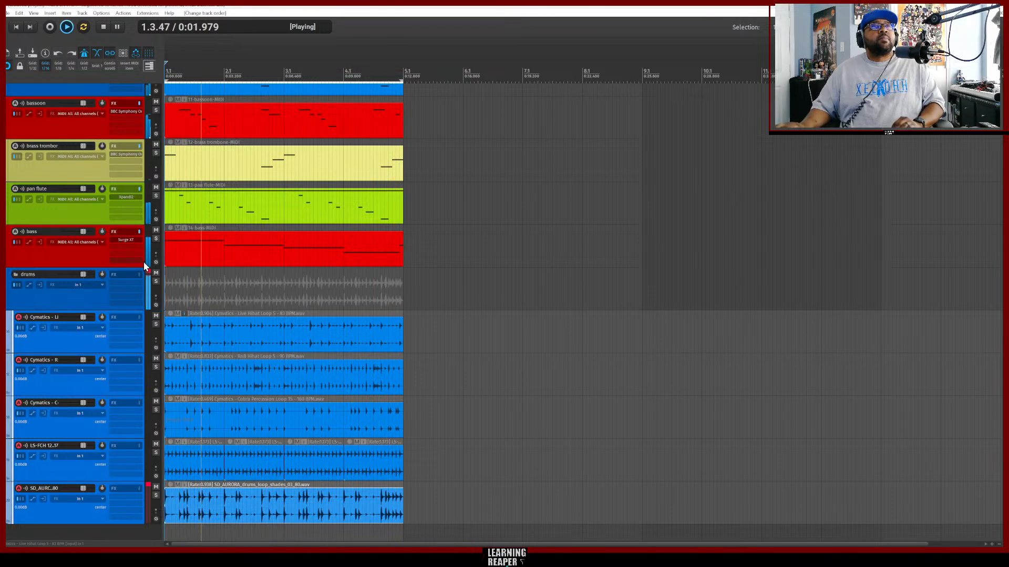
scroll(435, 263, "up", 2)
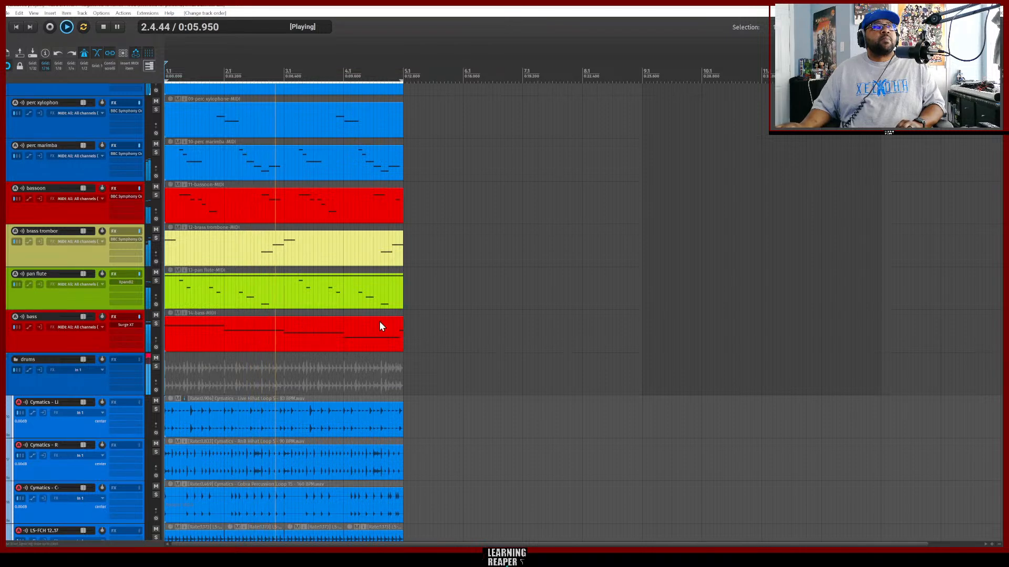
Add a new empty track and move it to sit directly above the drums folder track.
scroll(419, 303, "up", 2)
scroll(418, 303, "up", 1)
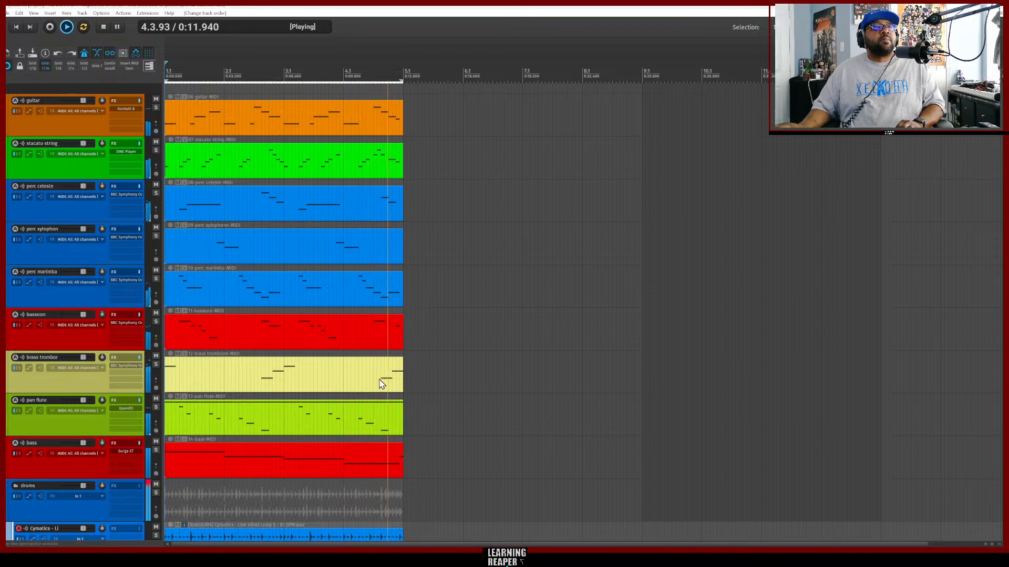
scroll(488, 398, "down", 2)
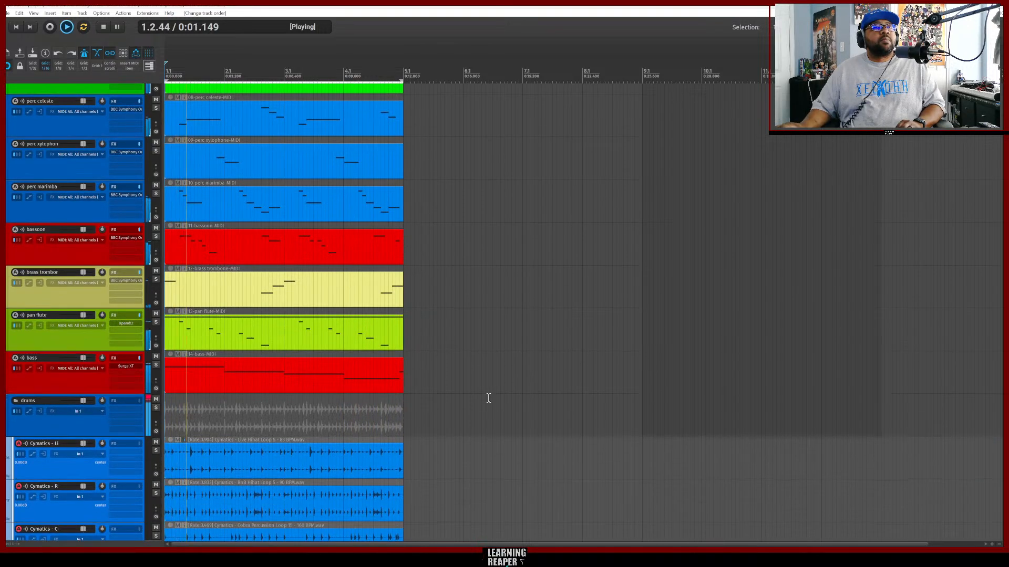
scroll(488, 398, "down", 3)
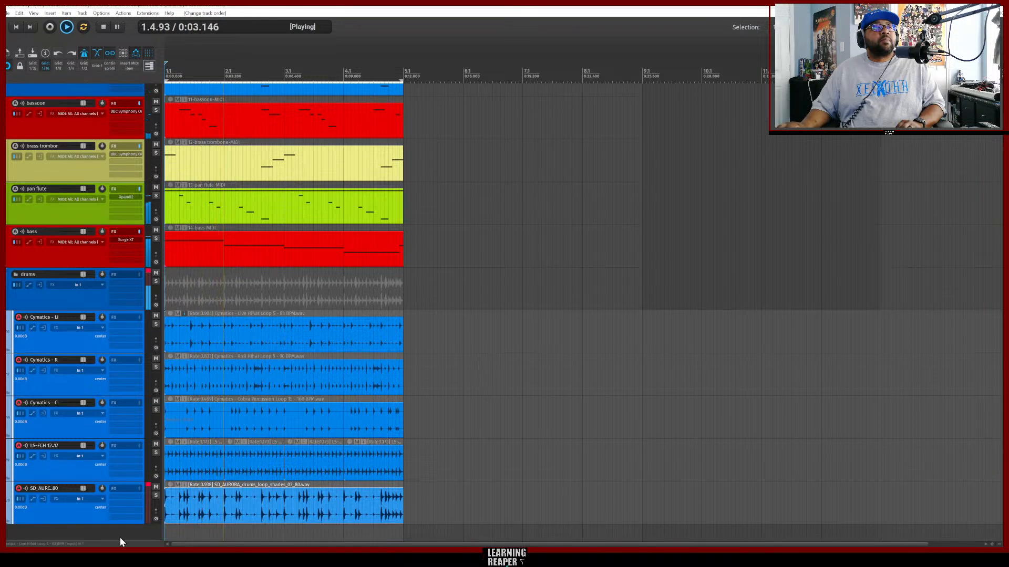
double_click(99, 533)
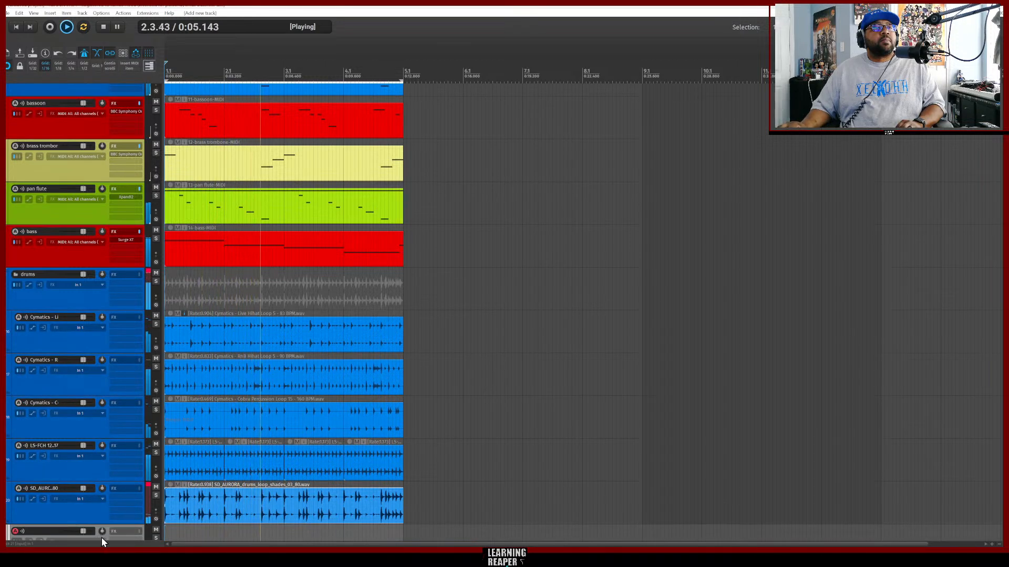
left_click_drag(104, 533, 104, 517)
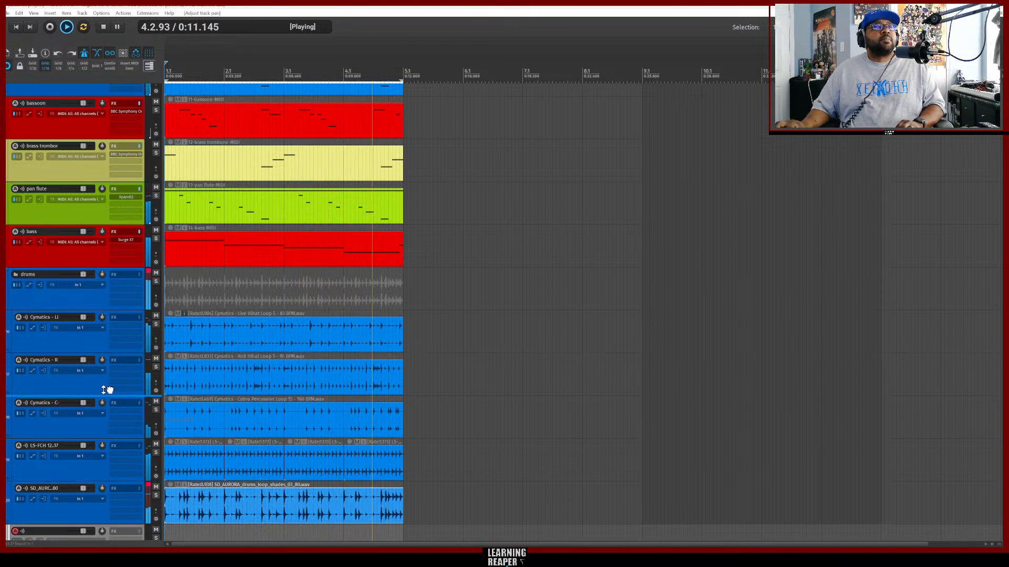
left_click_drag(108, 301, 100, 266)
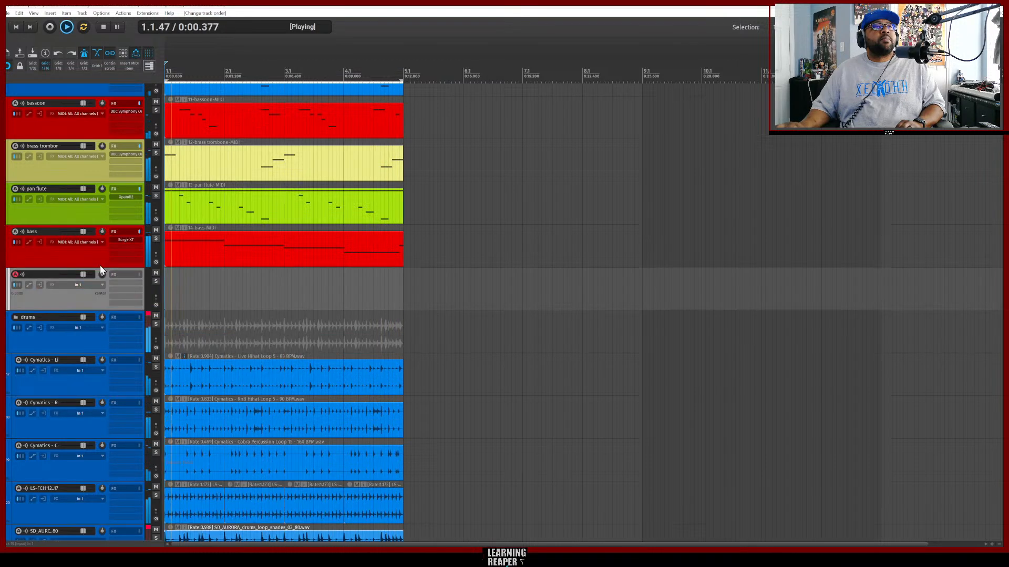
Name the new track percs bells.
double_click(34, 273)
type("pe")
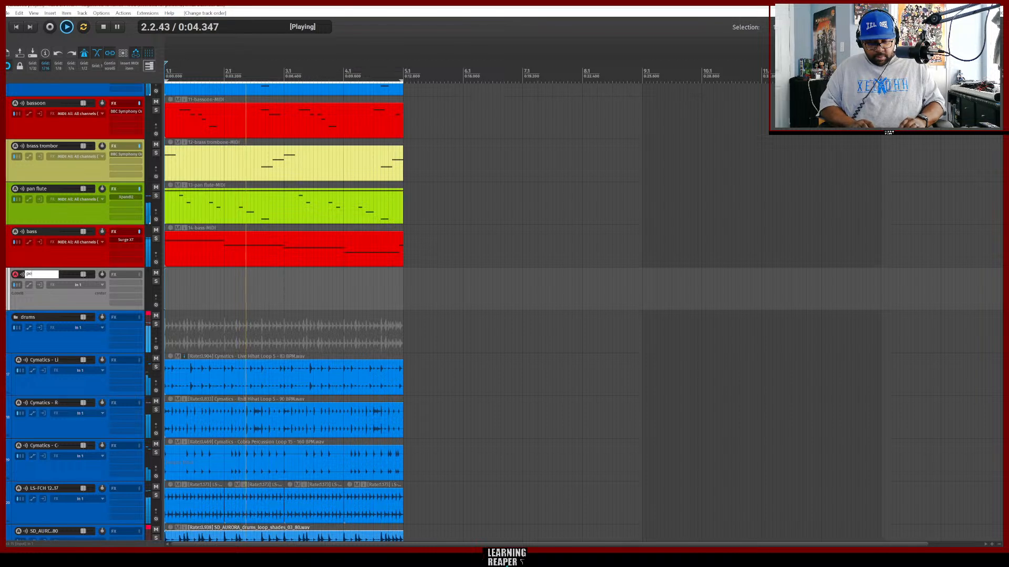
type("rcs b")
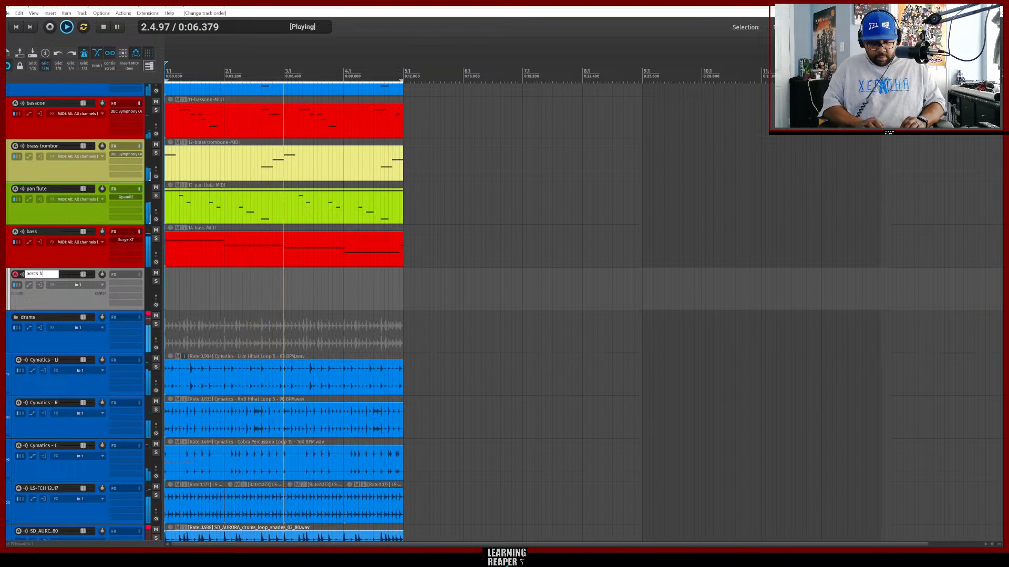
type("ells")
key("Return")
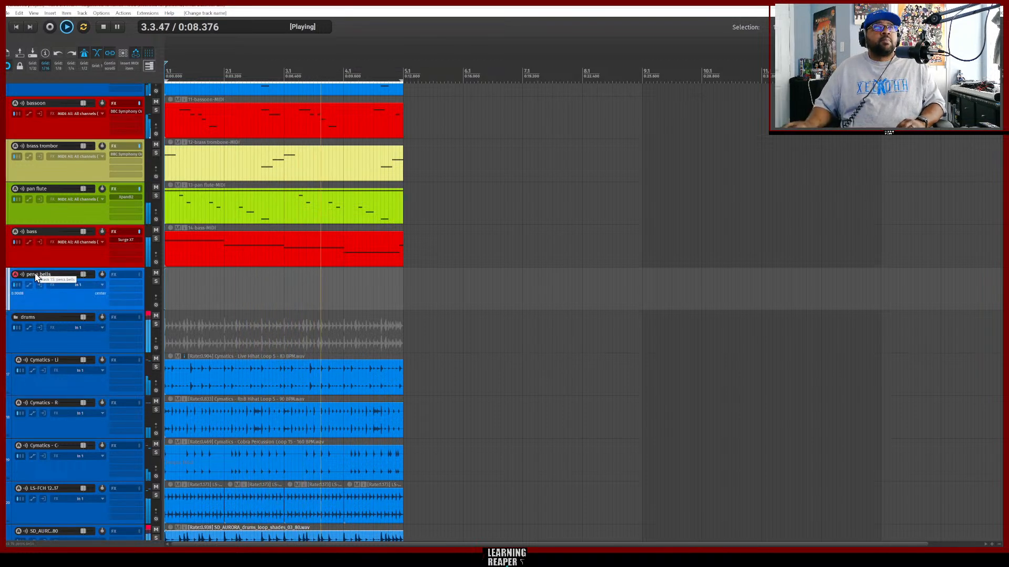
Select the perc celeste, perc xylophon and perc marimba tracks and move them into the percs bells track as a folder.
scroll(426, 280, "up", 3)
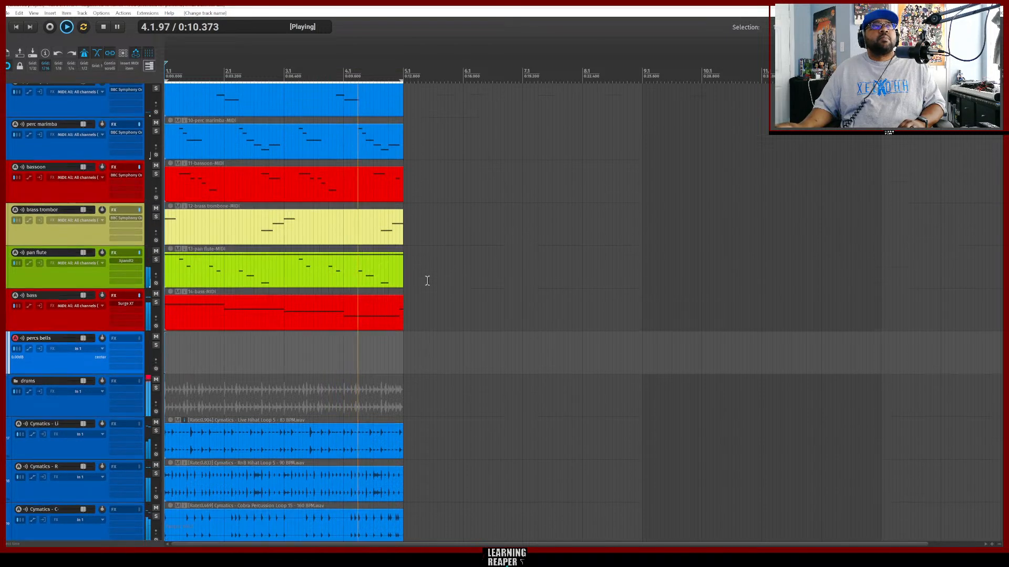
scroll(427, 281, "up", 1)
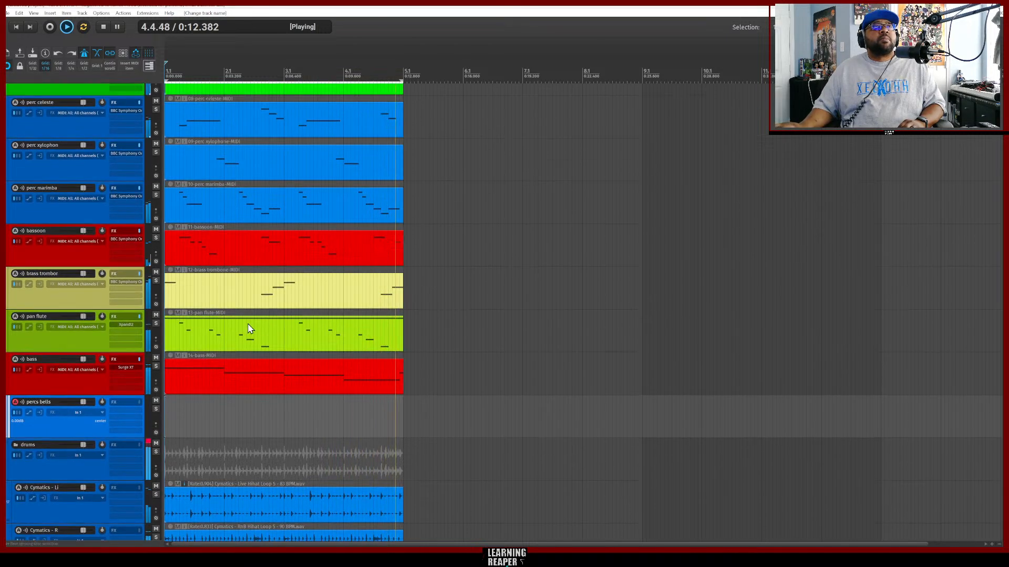
left_click(97, 131)
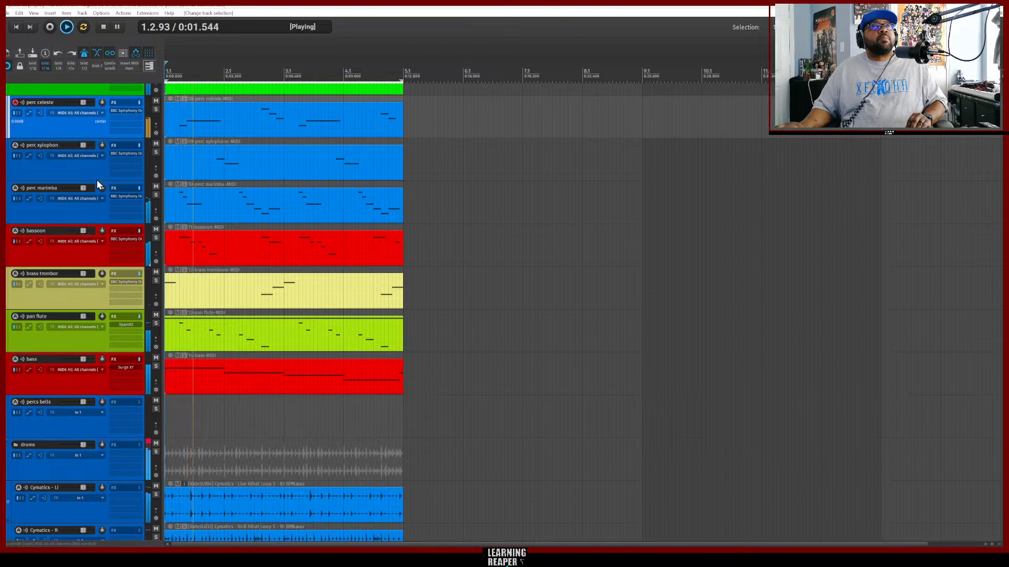
left_click(99, 216, "shift")
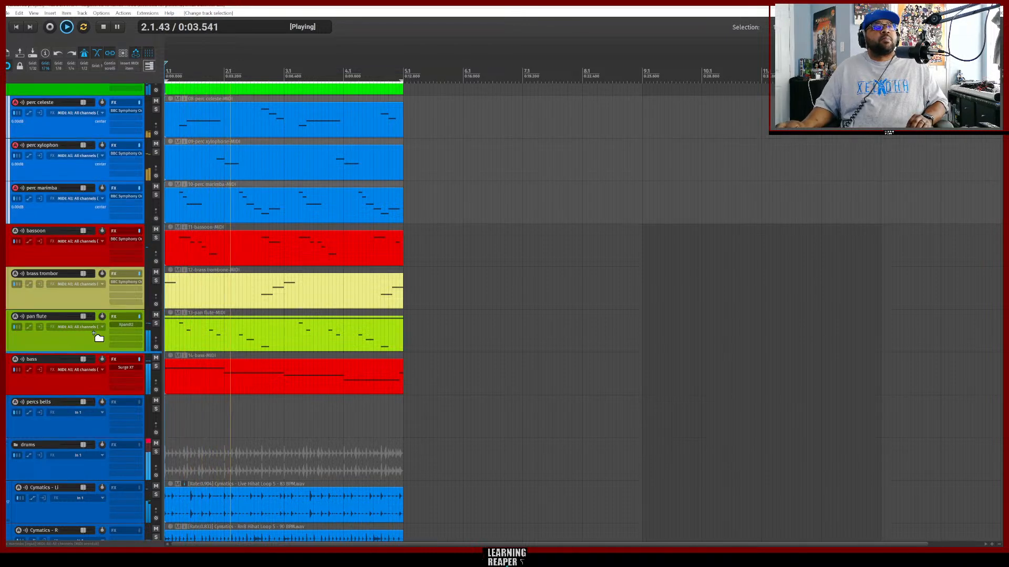
left_click_drag(80, 446, 88, 419)
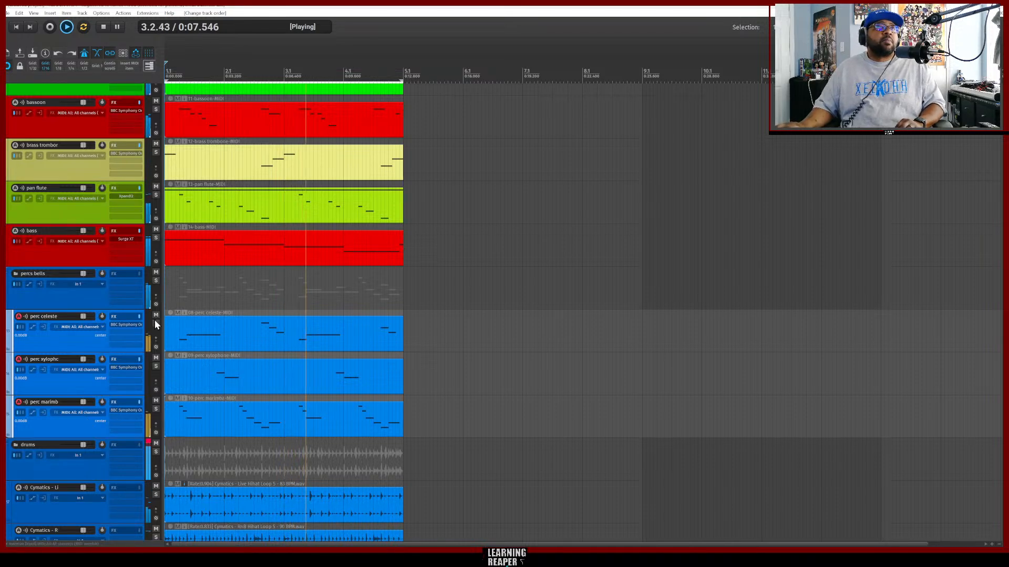
scroll(439, 310, "up", 2)
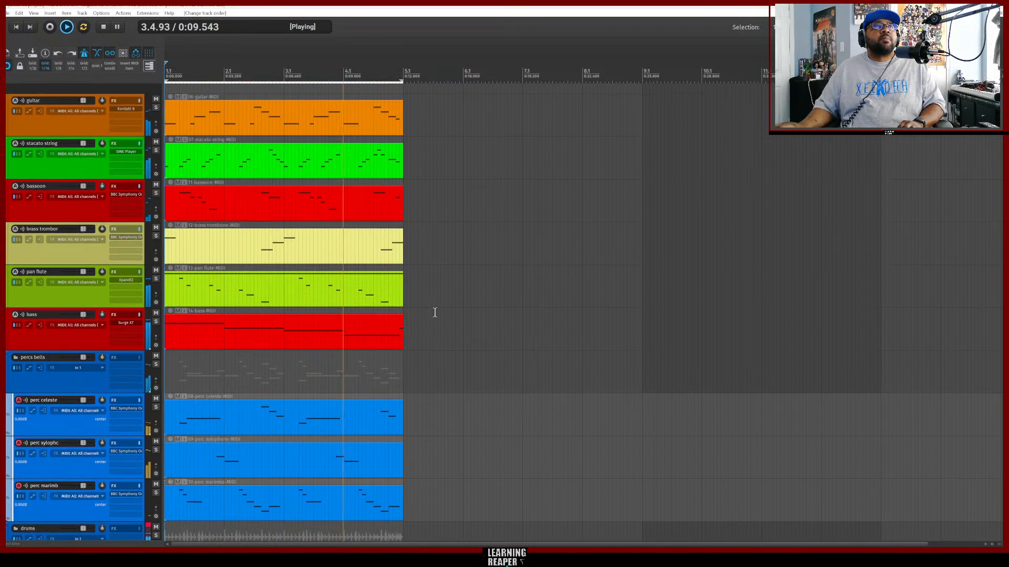
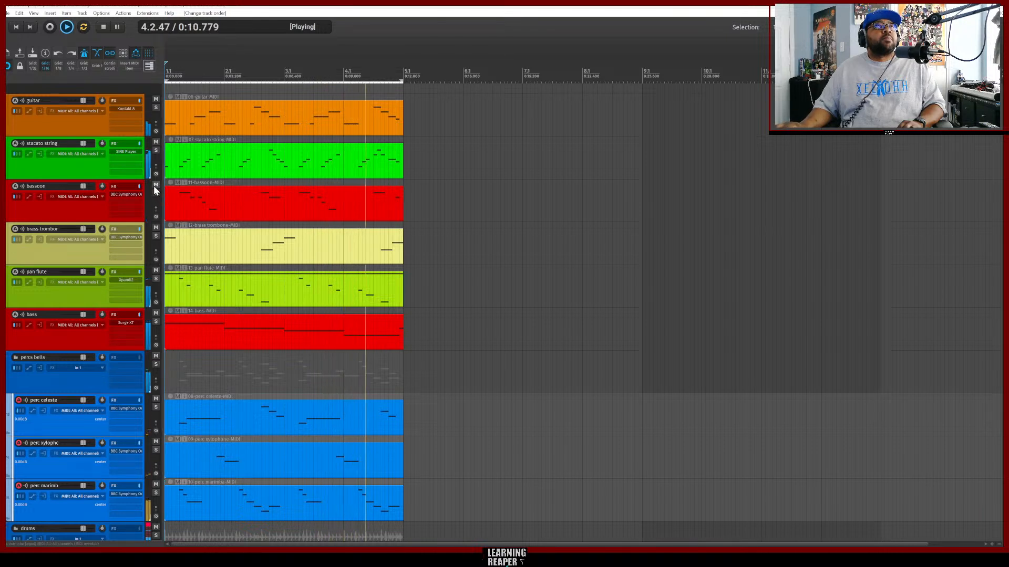
Mute the bassoon, brass trombone, pan flute and bass tracks while the beat plays.
left_click_drag(156, 185, 161, 322)
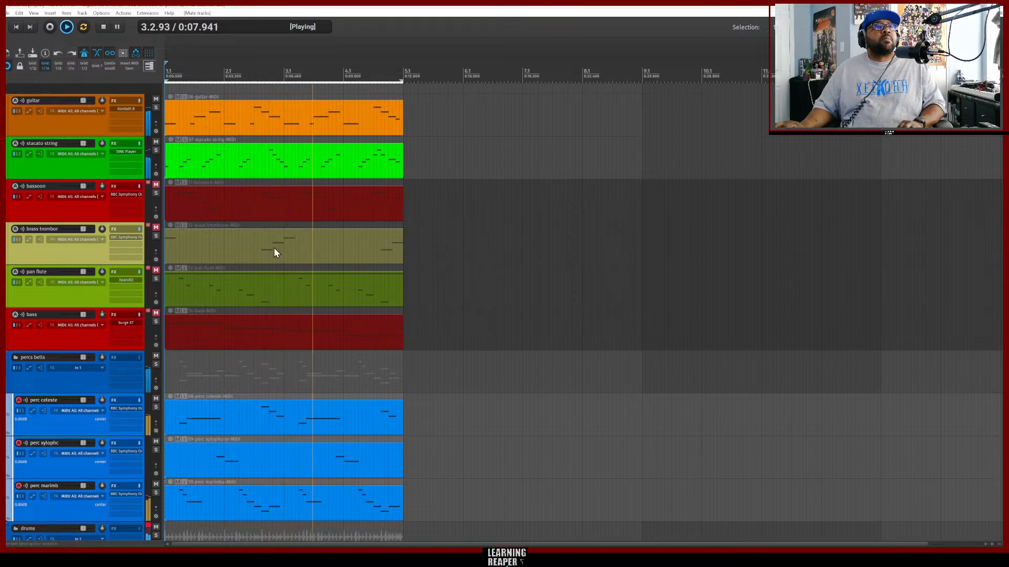
scroll(321, 333, "down", 1)
scroll(322, 333, "down", 6)
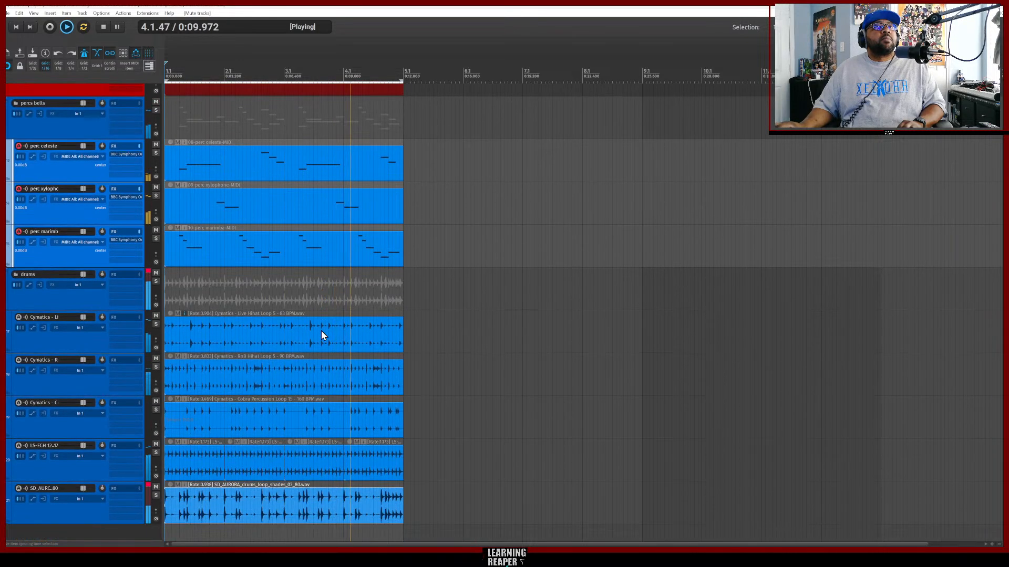
Mute the LS-FCH, Cymatics Li and Cymatics R drum loop tracks to audition the drums.
left_click(156, 445)
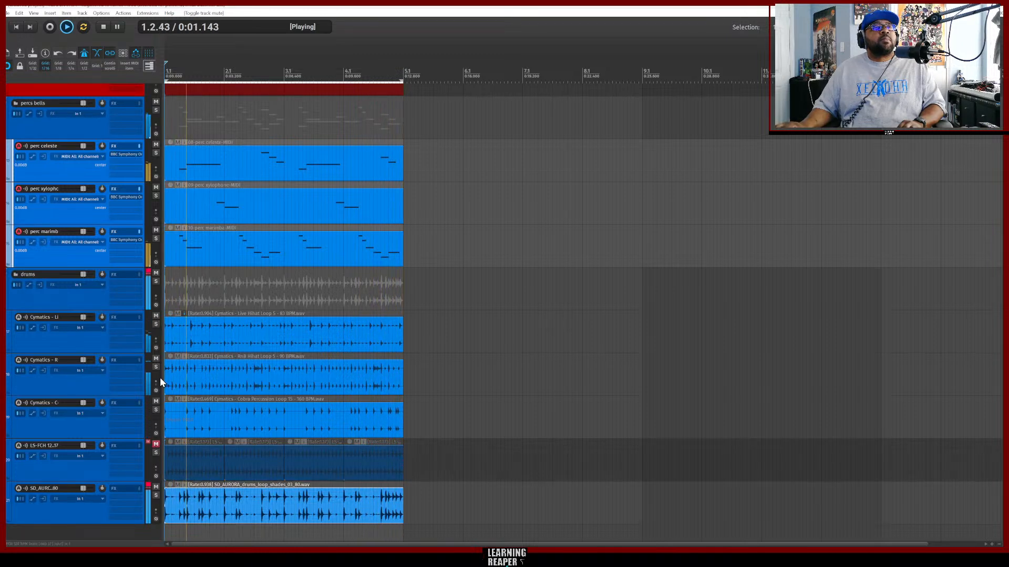
left_click(156, 316)
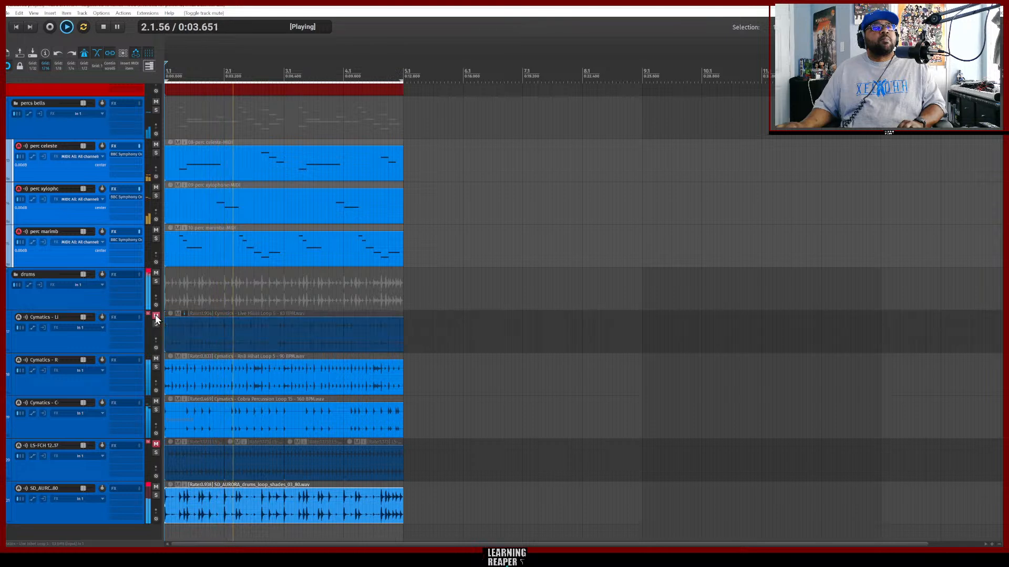
left_click(156, 359)
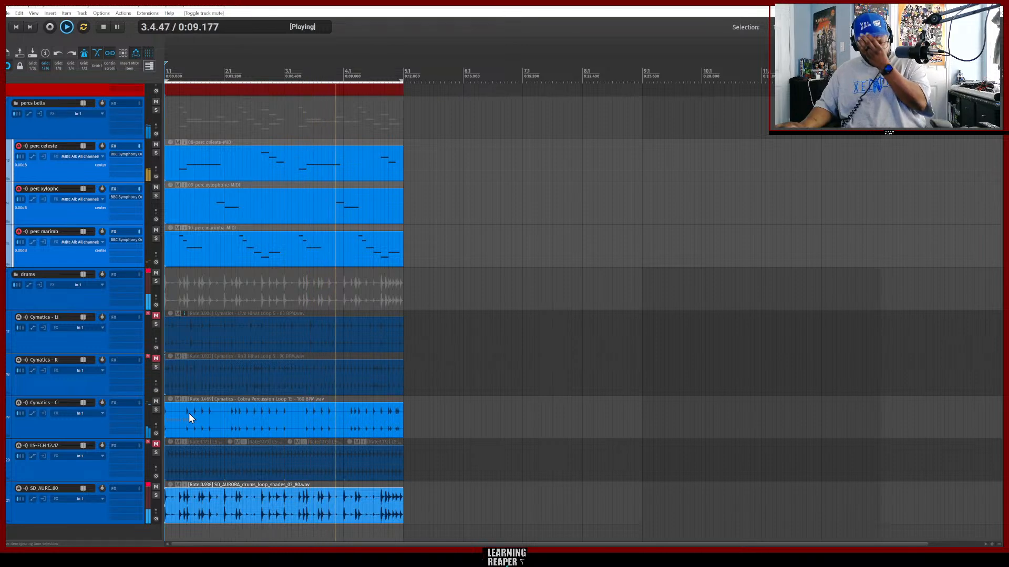
scroll(330, 362, "up", 3)
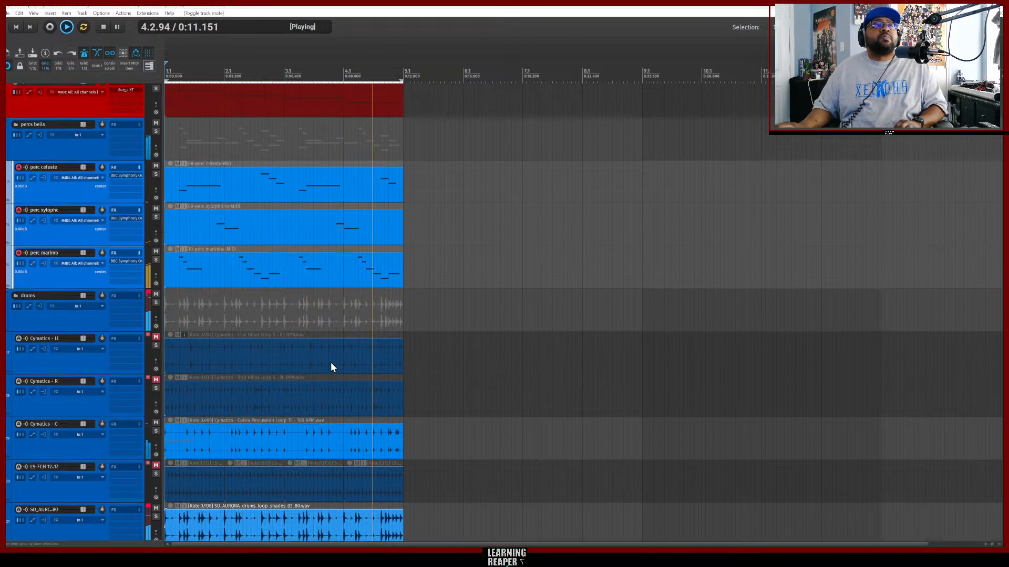
scroll(348, 371, "up", 4)
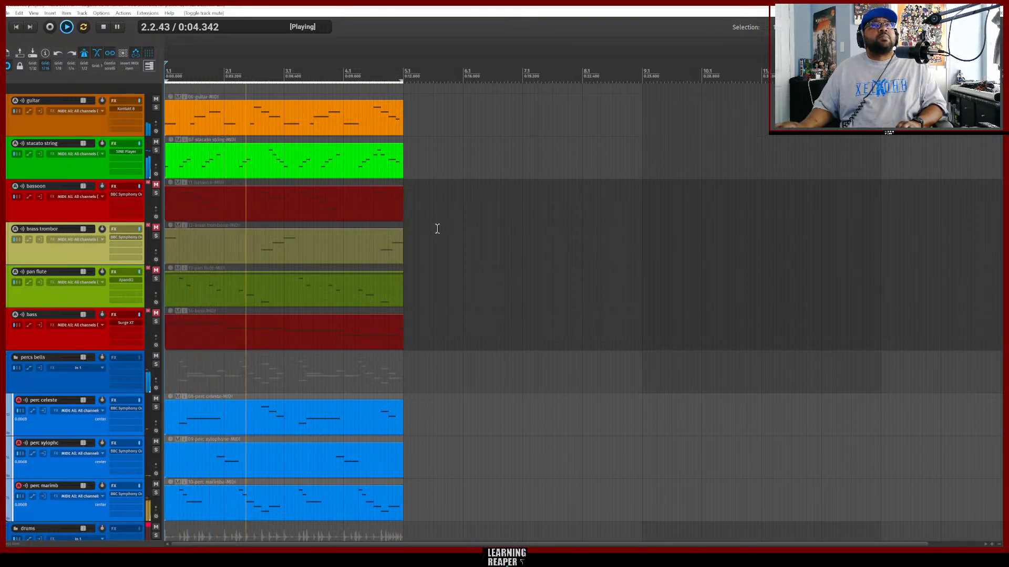
Toggle the bass and pan flute mutes off and back on, and mute the stacato string track.
left_click(158, 316)
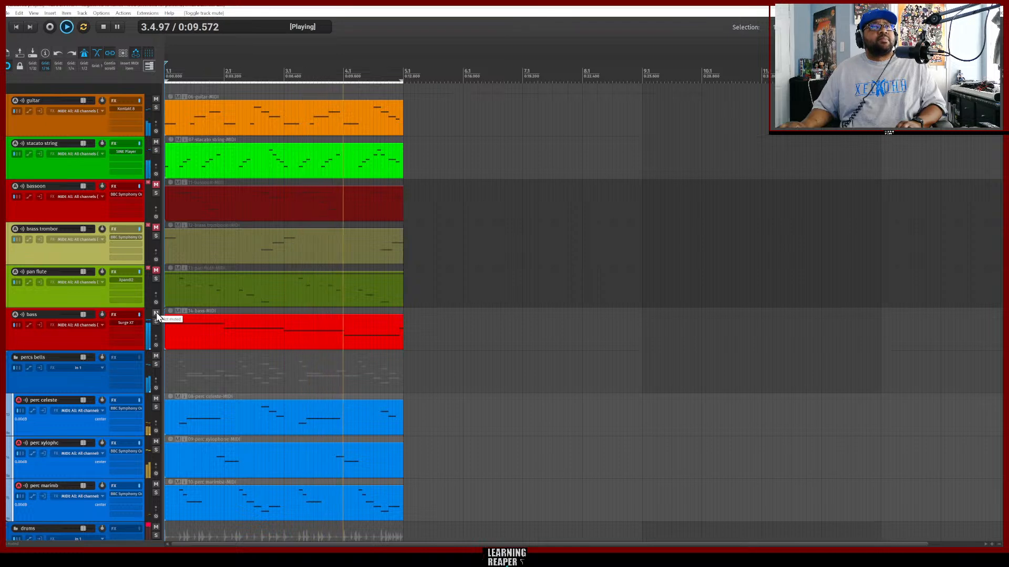
left_click(156, 271)
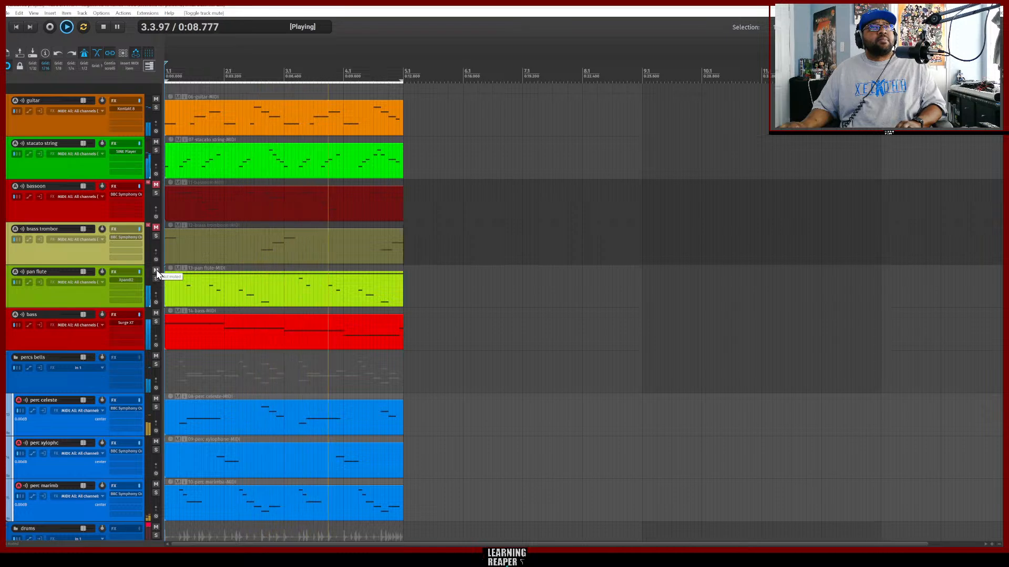
left_click_drag(156, 271, 156, 314)
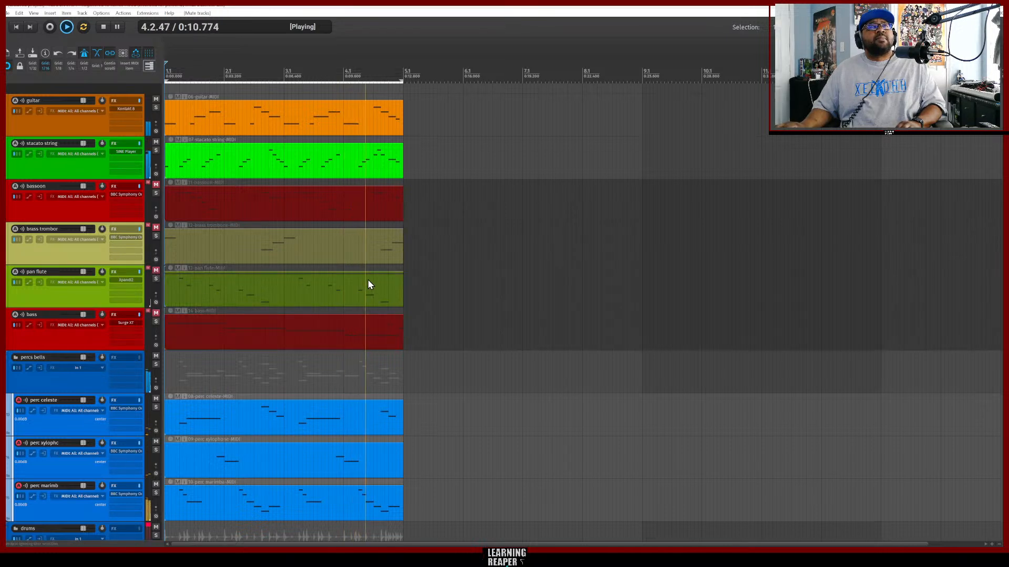
left_click(156, 143)
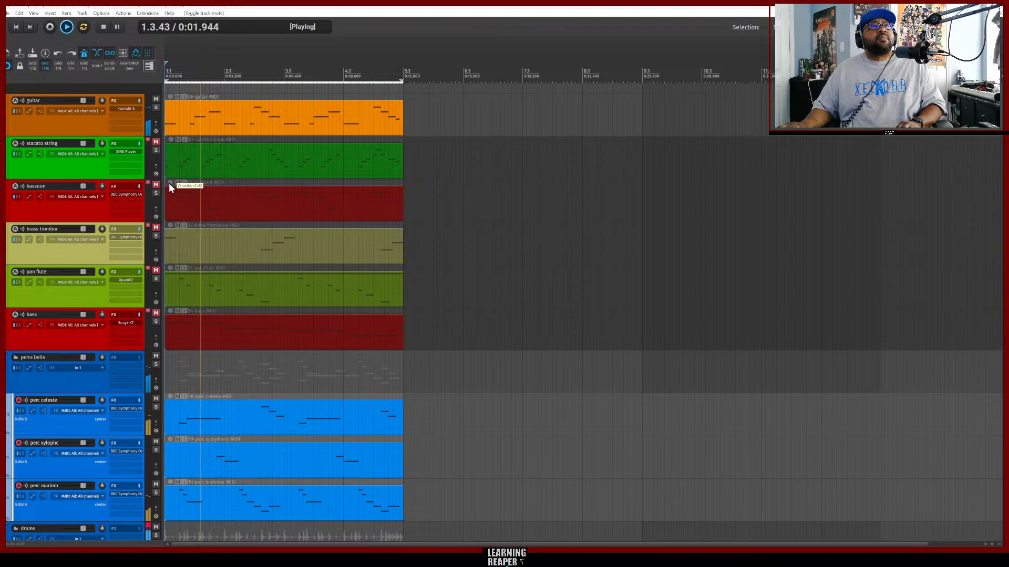
Unmute all tracks and stop playback.
scroll(264, 327, "down", 2)
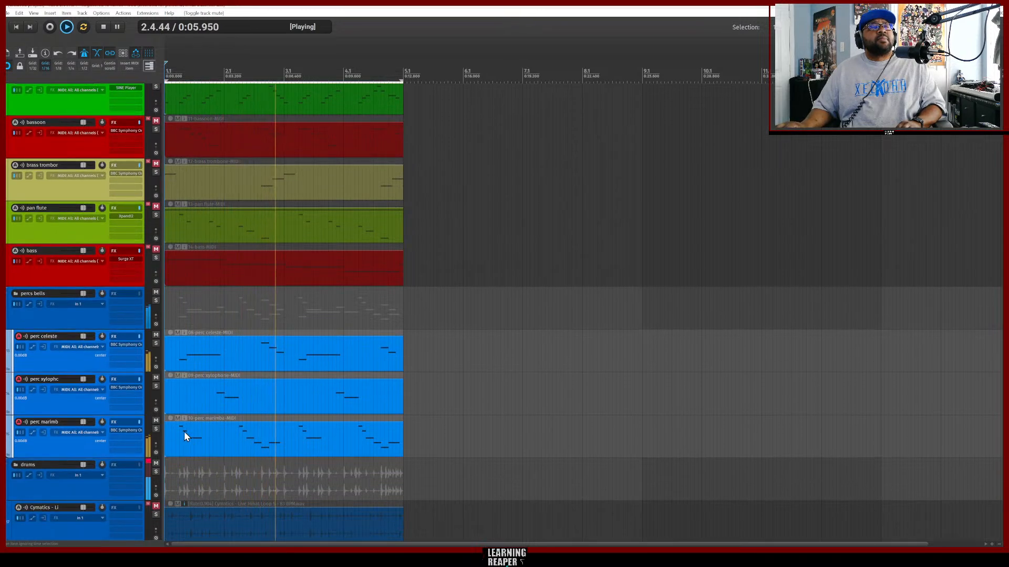
scroll(243, 427, "down", 2)
scroll(243, 426, "down", 4)
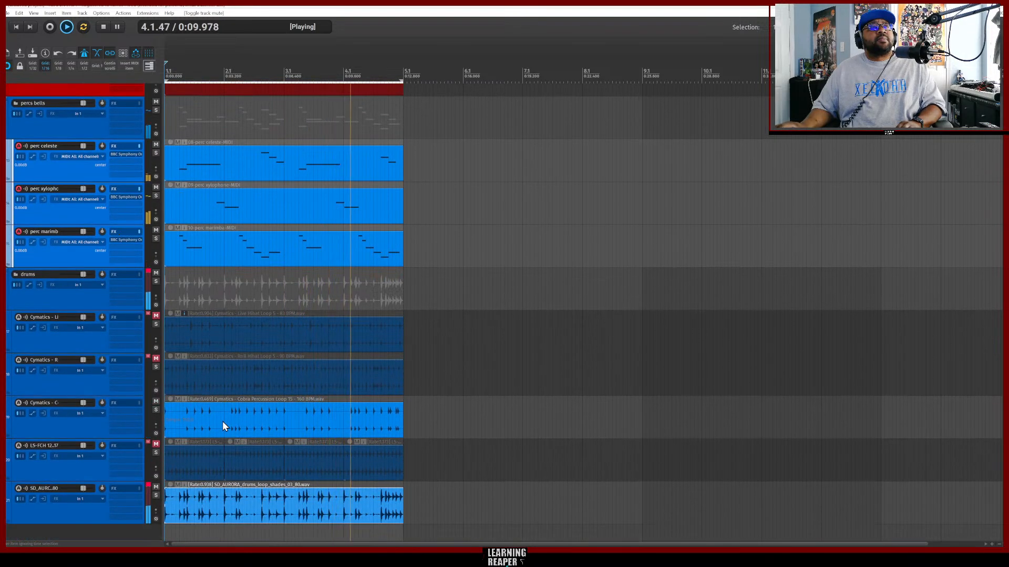
left_click(155, 316, "ctrl")
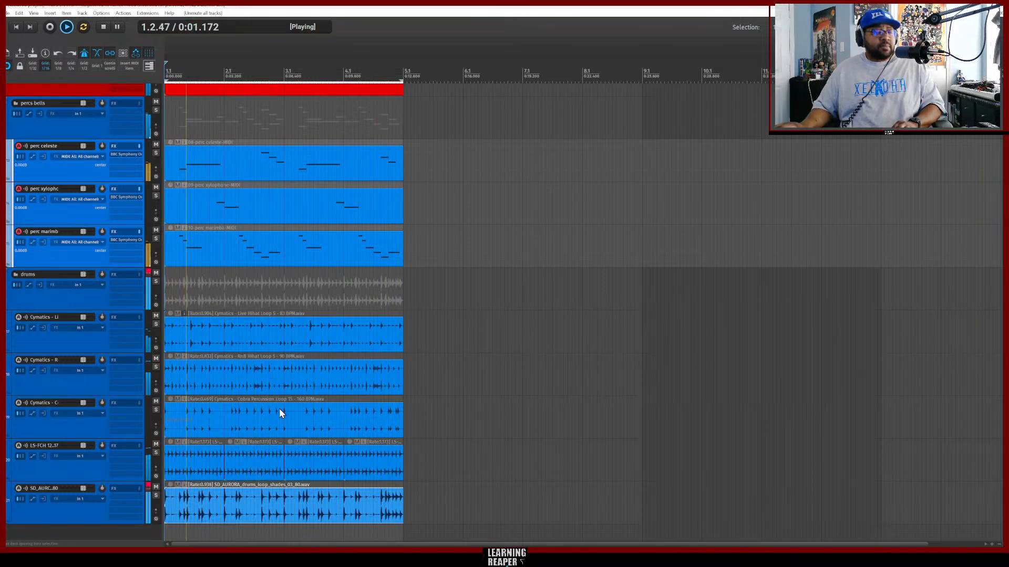
scroll(280, 410, "up", 4)
scroll(281, 409, "up", 4)
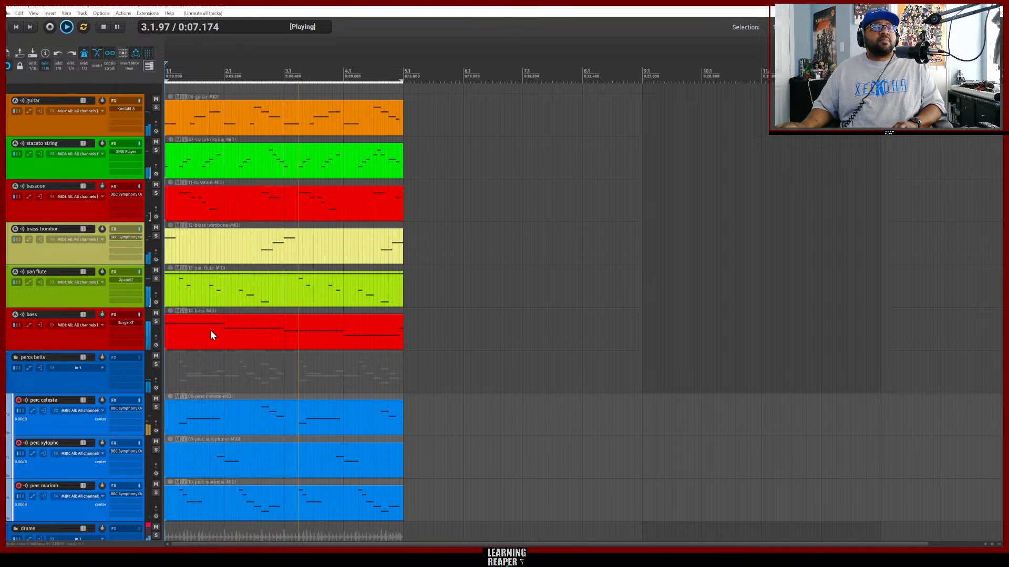
key("space")
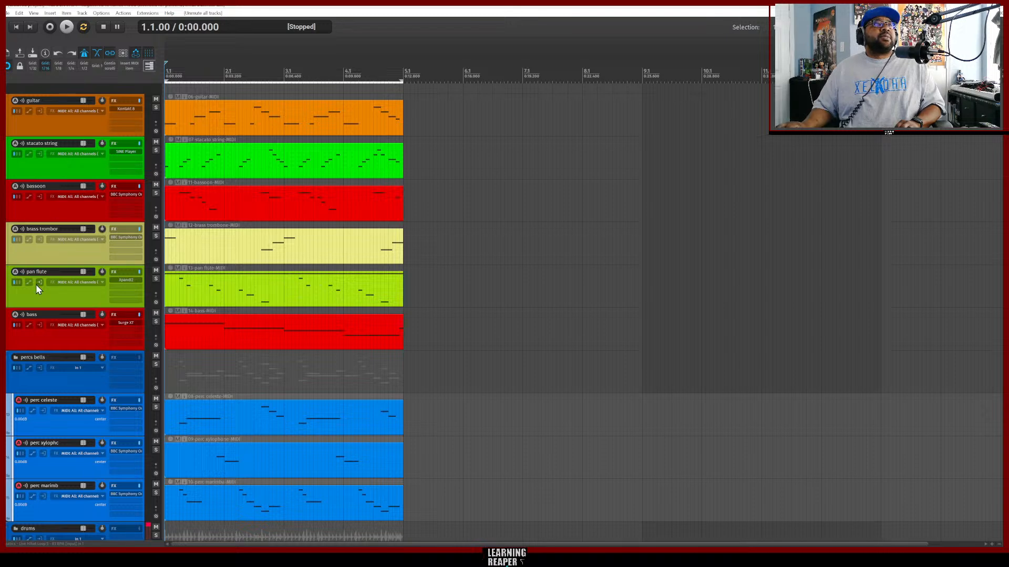
Insert a new track and move it to the top of the track list.
right_click(45, 124)
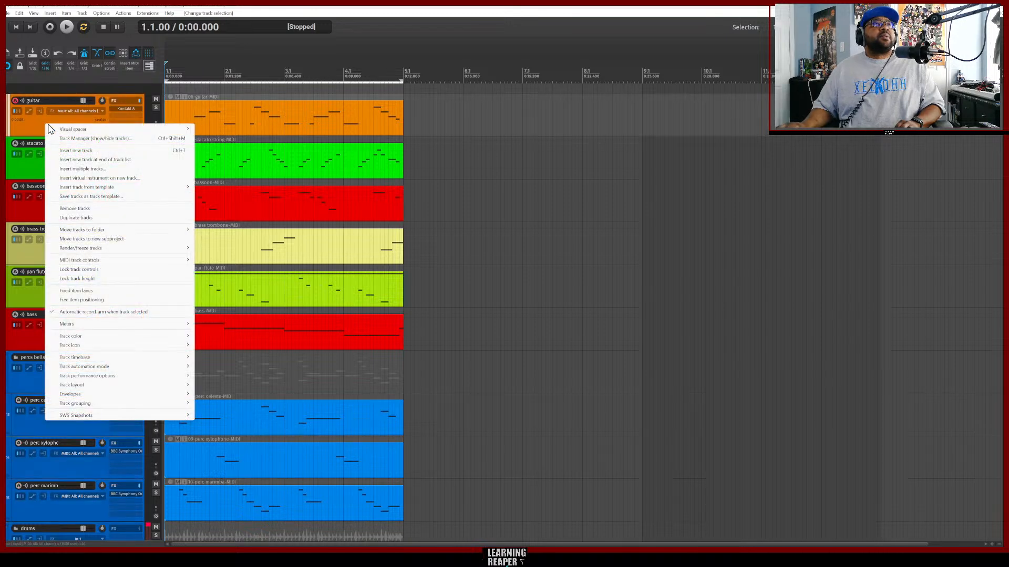
left_click(79, 150)
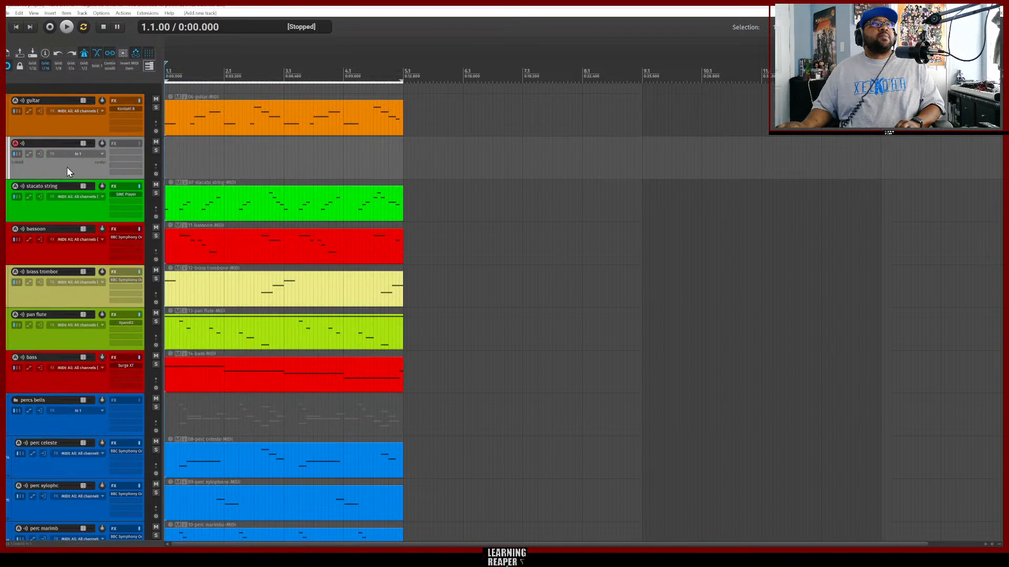
left_click_drag(57, 118, 53, 103)
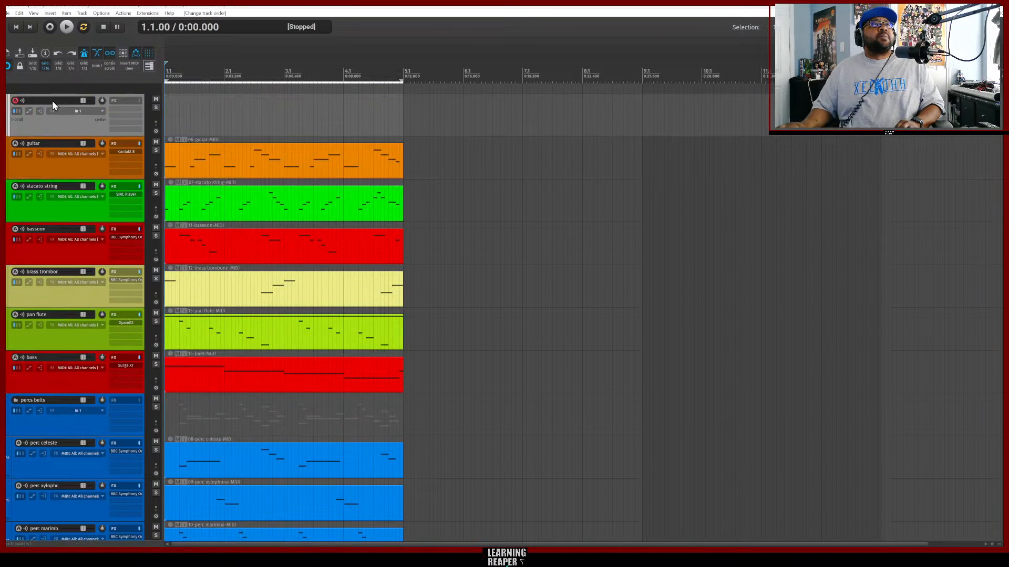
Name the new top track sounds.
double_click(38, 99)
type("sounds")
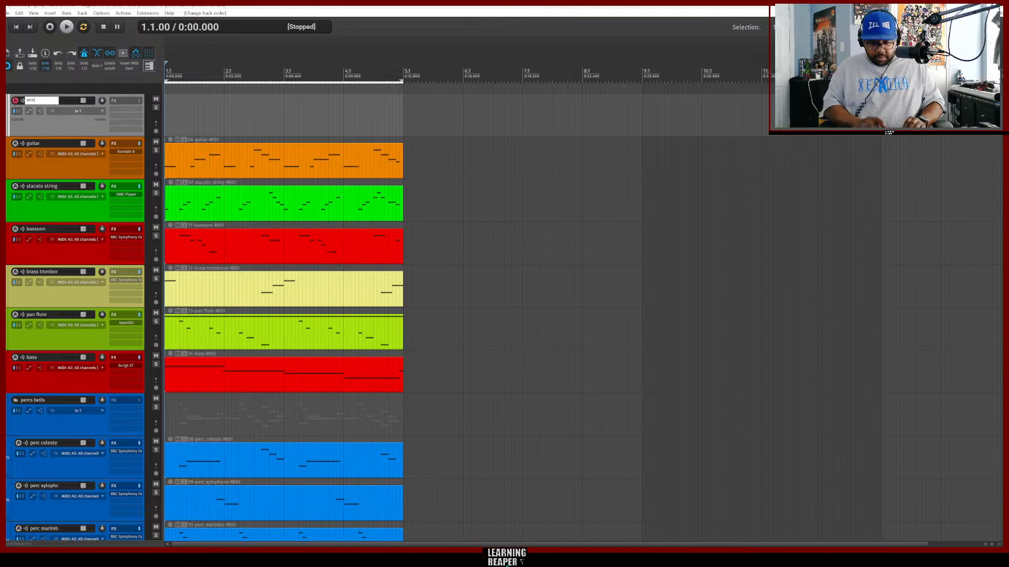
key("Return")
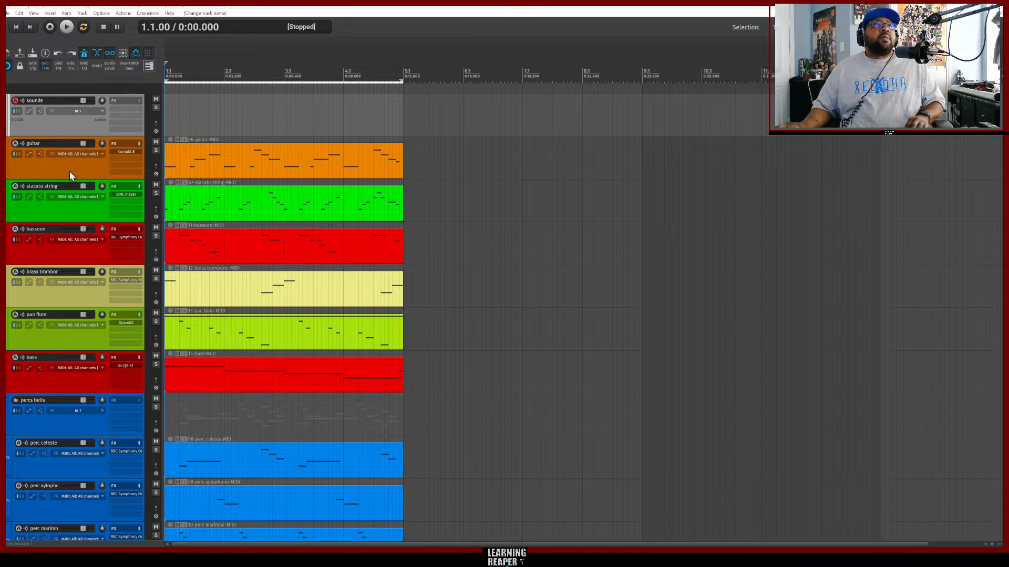
Select the guitar through pan flute tracks and move them into the sounds track as a folder.
left_click(93, 169)
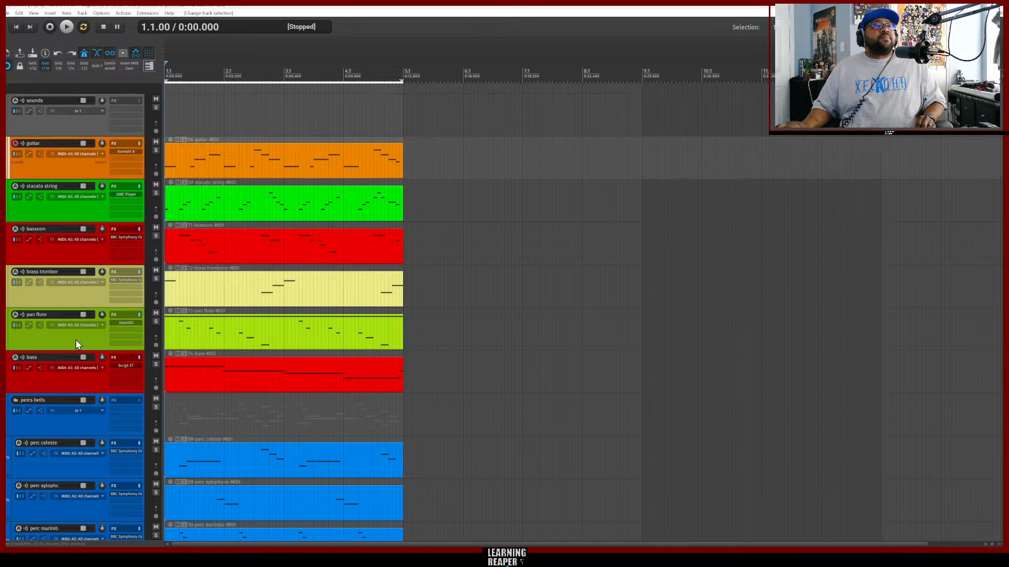
left_click(80, 338, "shift")
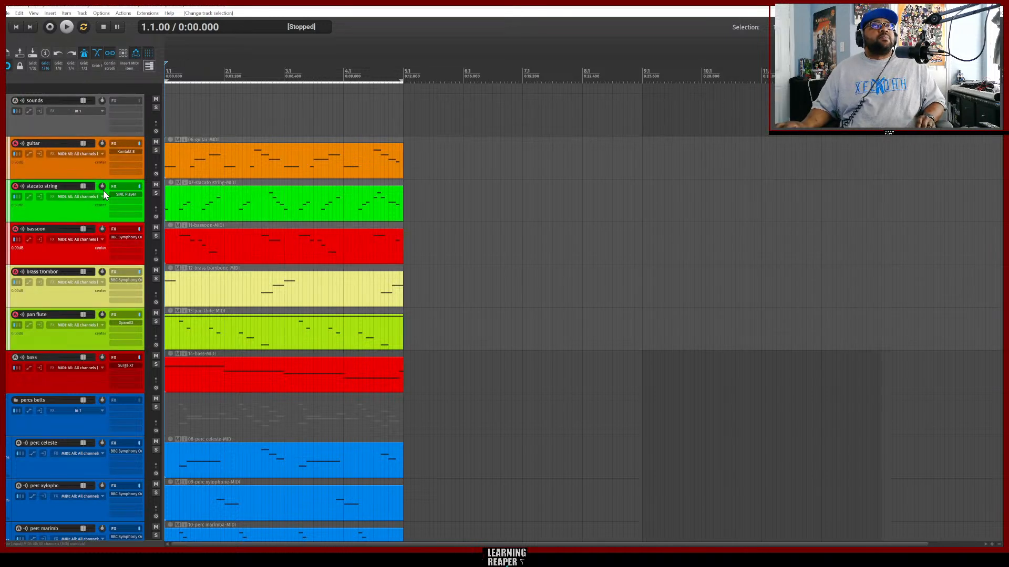
left_click_drag(97, 159, 96, 121)
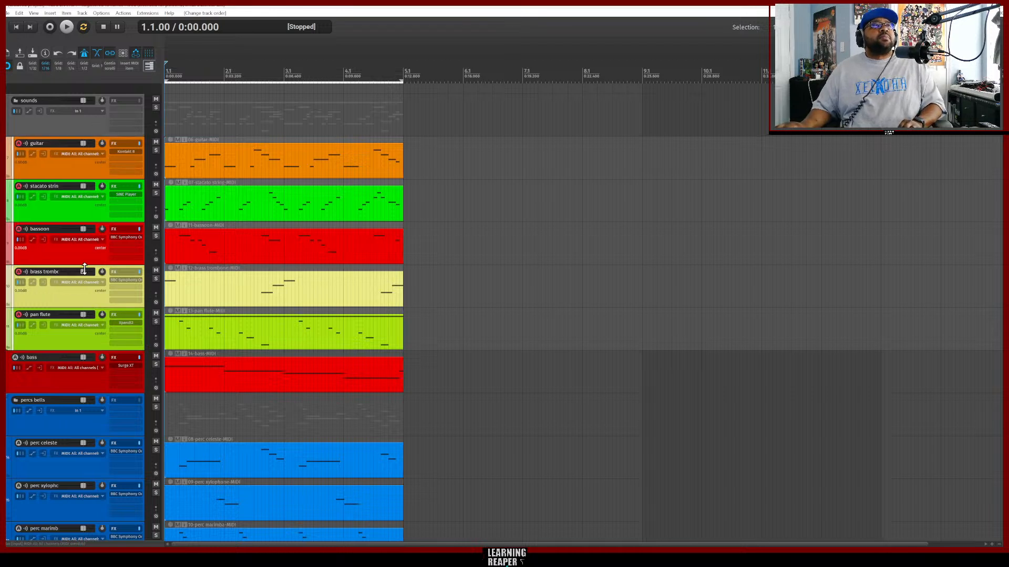
Insert a visual spacer before the bass track.
right_click(83, 381)
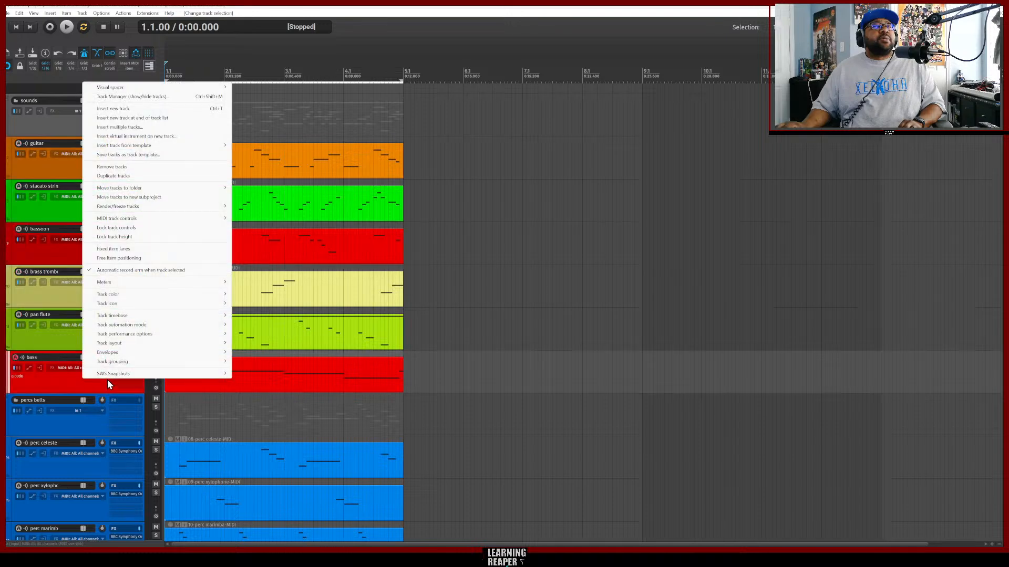
mouse_move(225, 89)
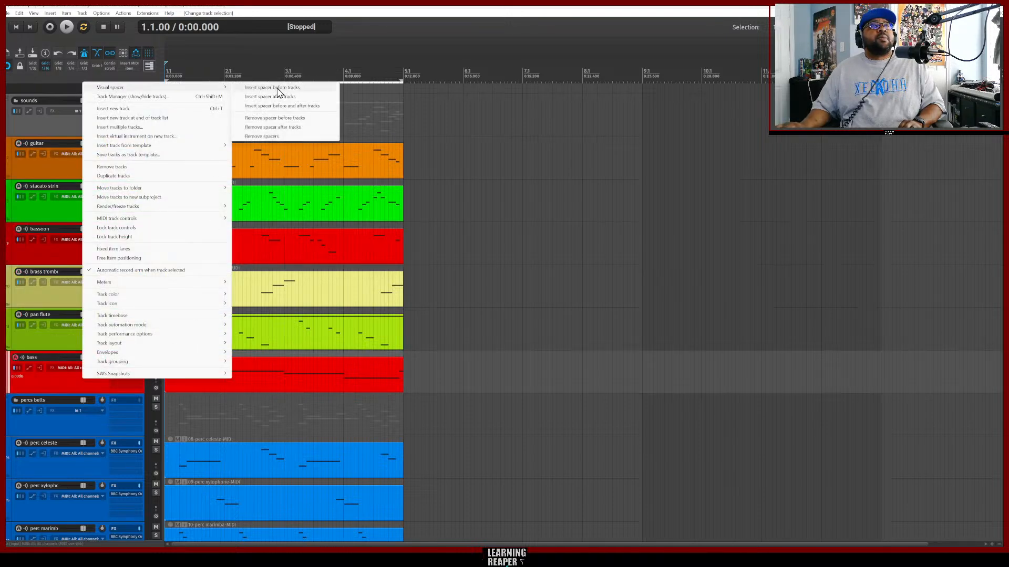
left_click(278, 89)
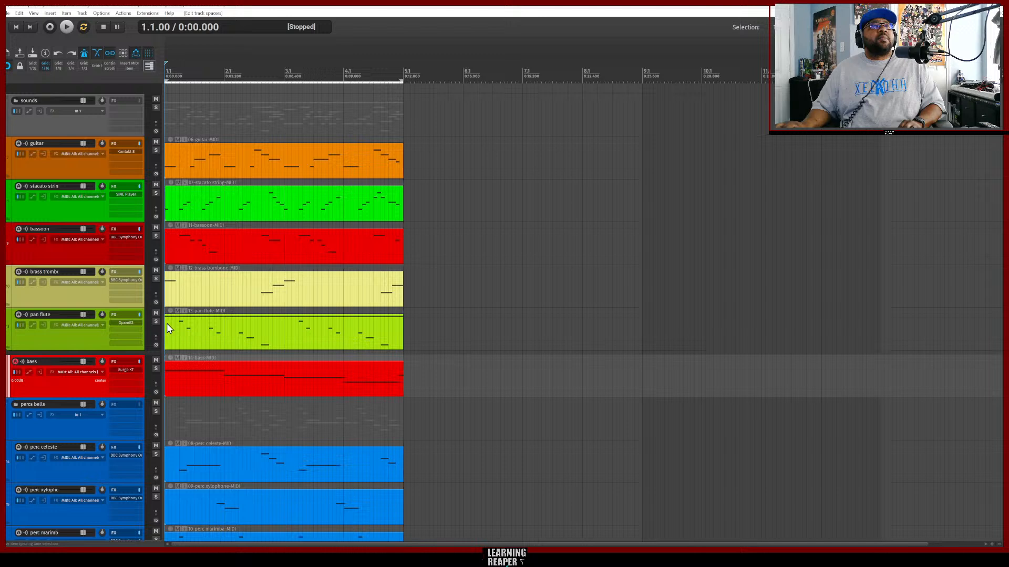
Insert a visual spacer before the percs bells folder track.
right_click(83, 433)
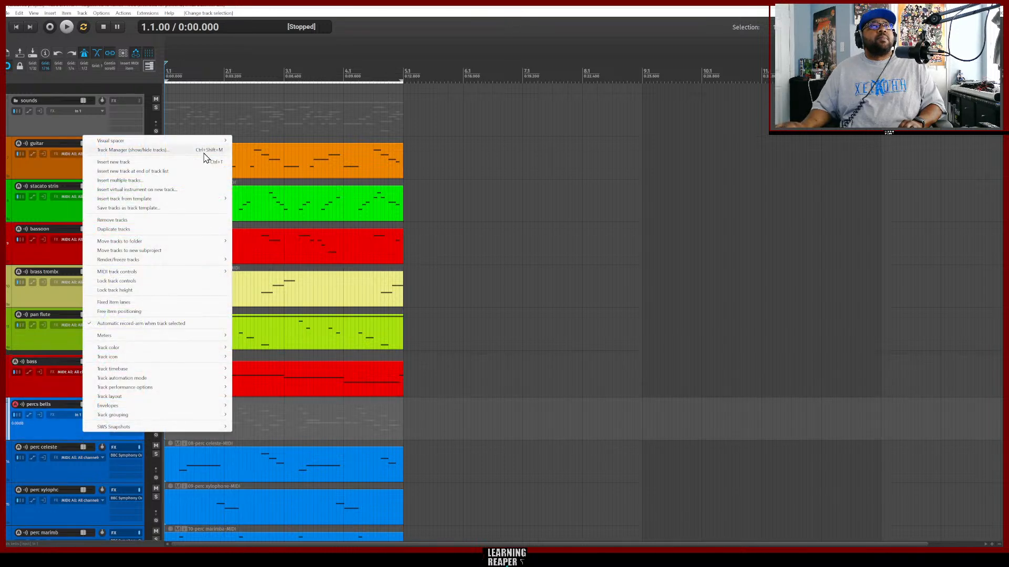
mouse_move(221, 140)
left_click(265, 140)
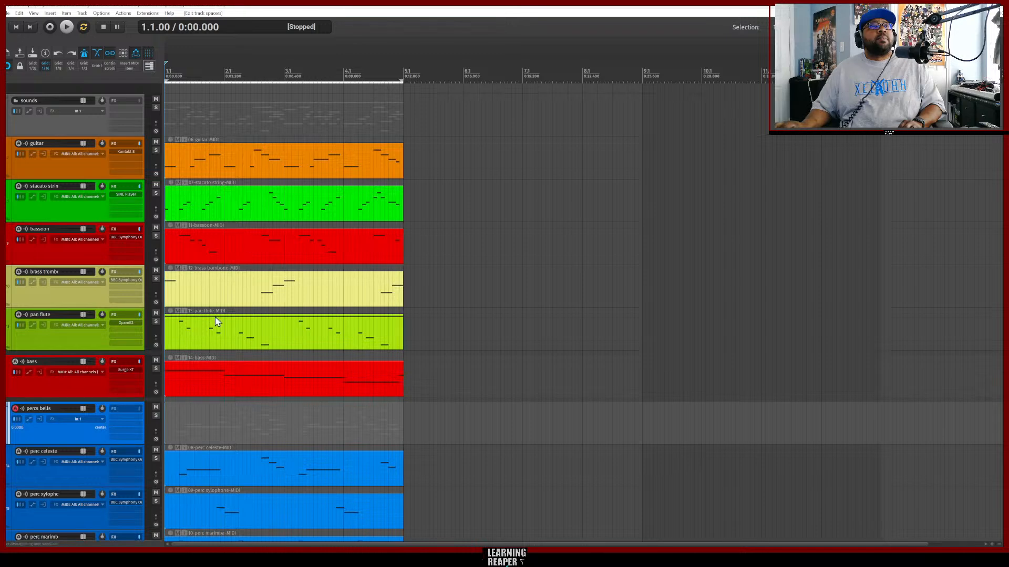
Insert a visual spacer before the drums folder track.
scroll(108, 415, "down", 4)
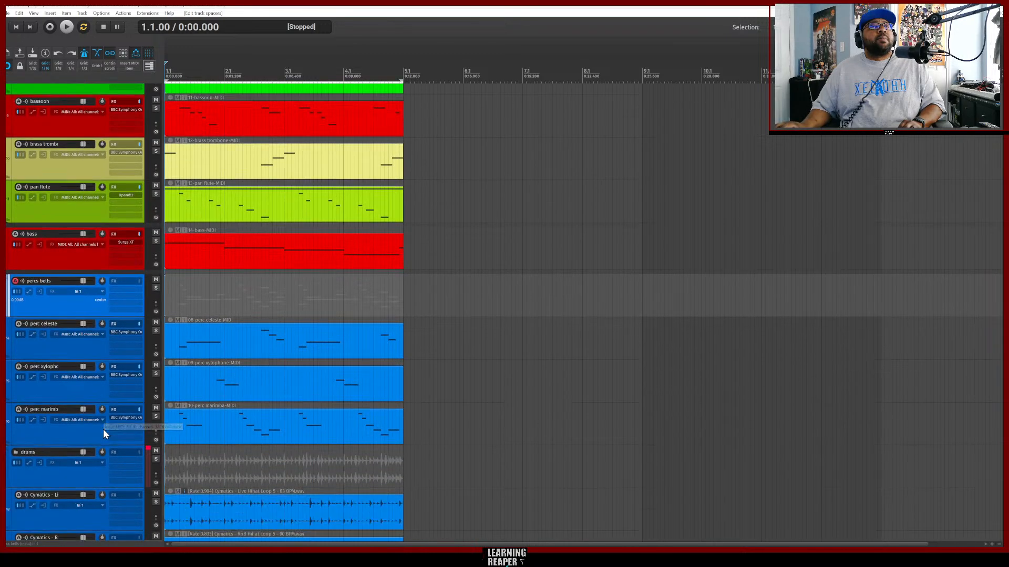
scroll(100, 441, "down", 1)
right_click(81, 455)
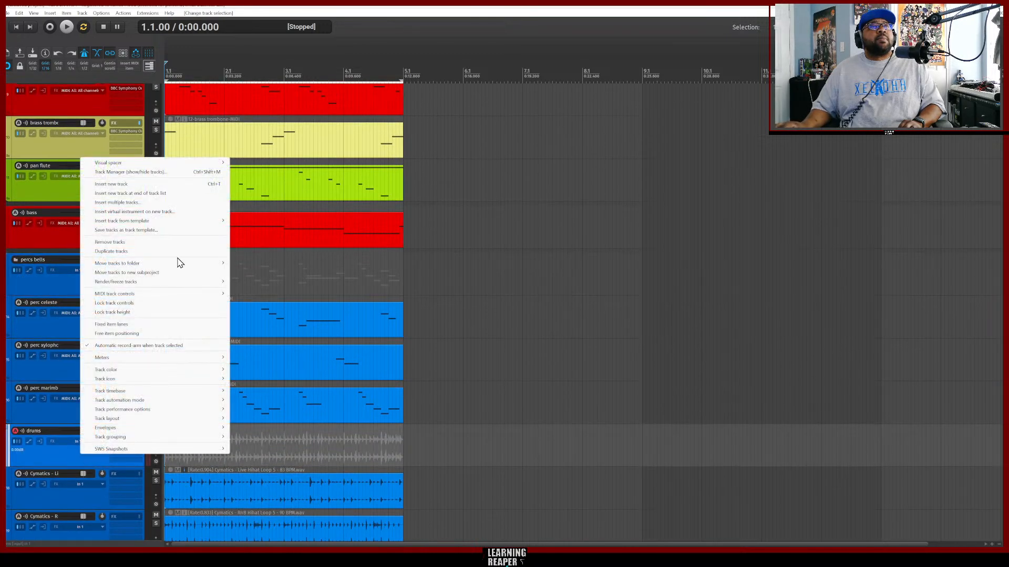
mouse_move(221, 162)
left_click(258, 163)
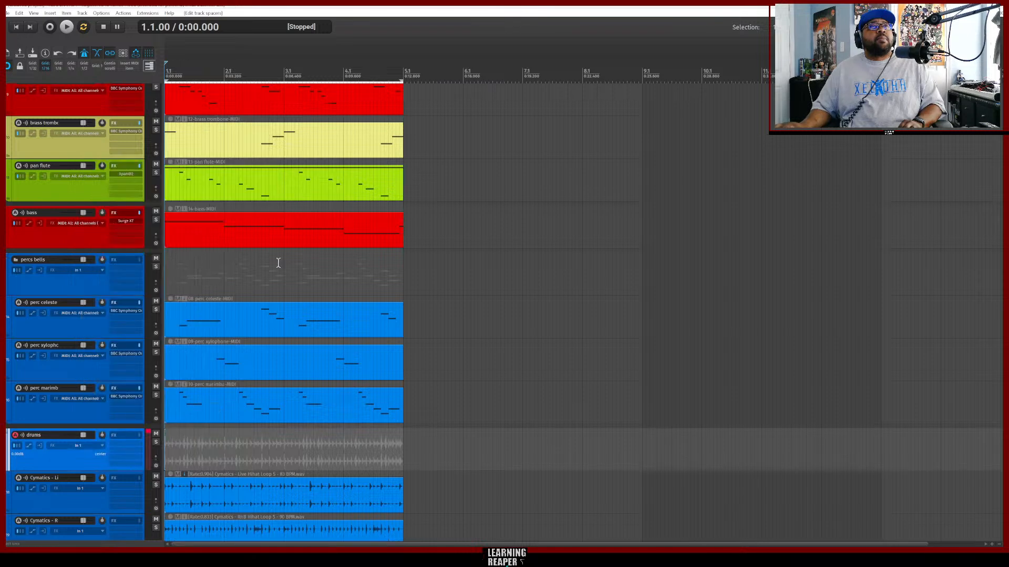
Collapse the drums and percs bells folders.
scroll(100, 453, "down", 3)
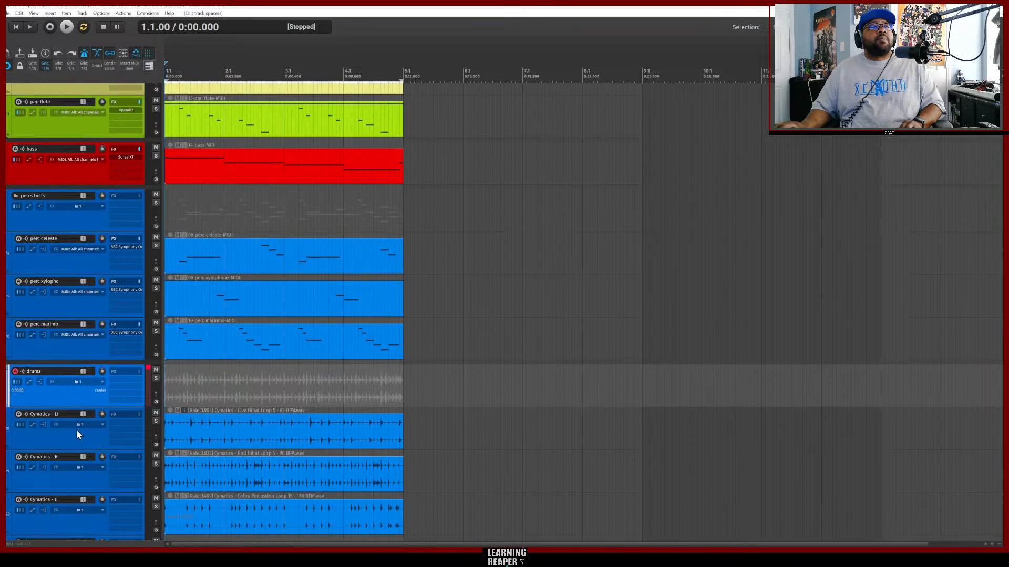
left_click(105, 382)
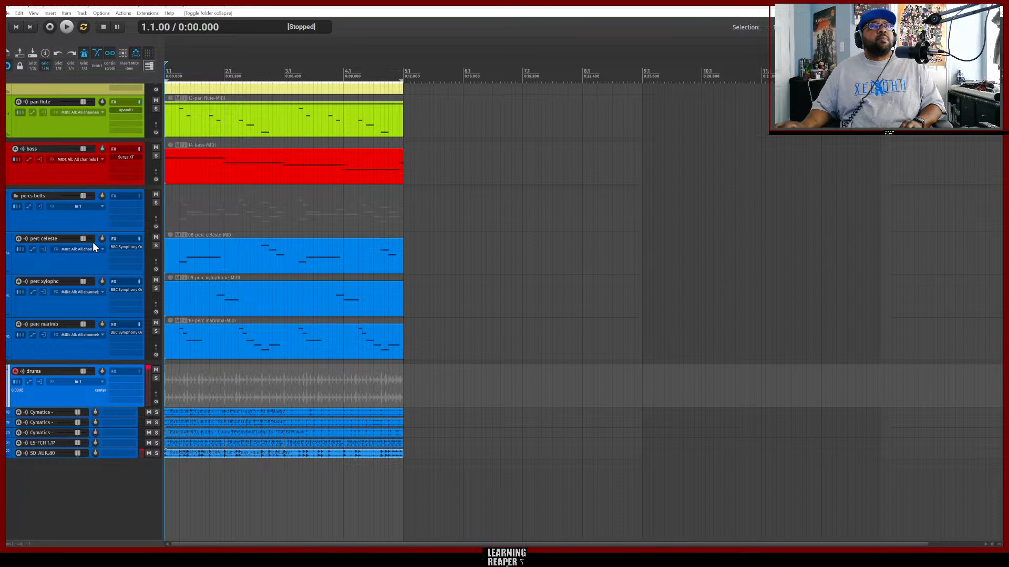
left_click(7, 198)
scroll(425, 247, "up", 2)
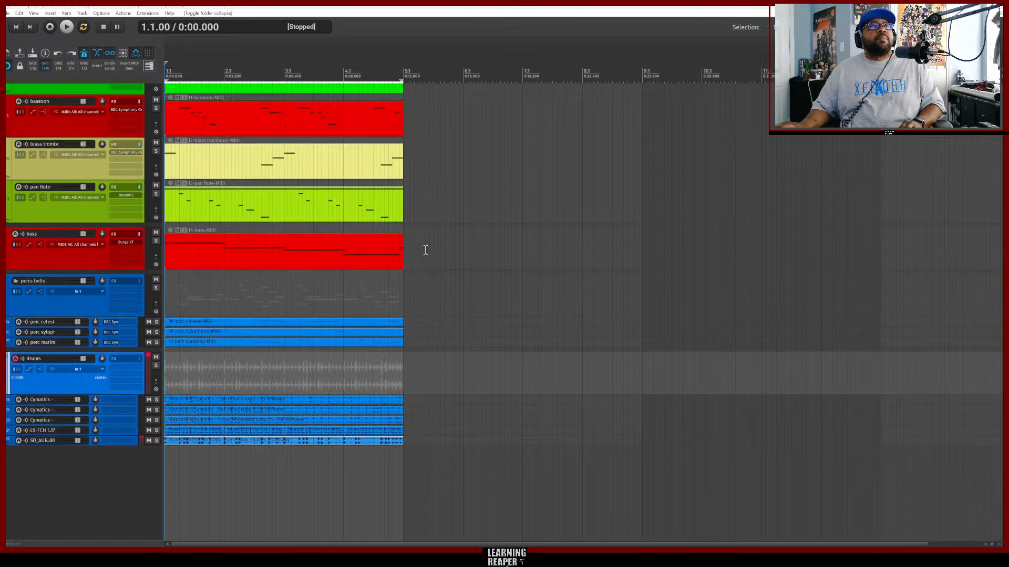
Collapse the sounds folder so its instrument tracks shrink.
scroll(426, 250, "up", 3)
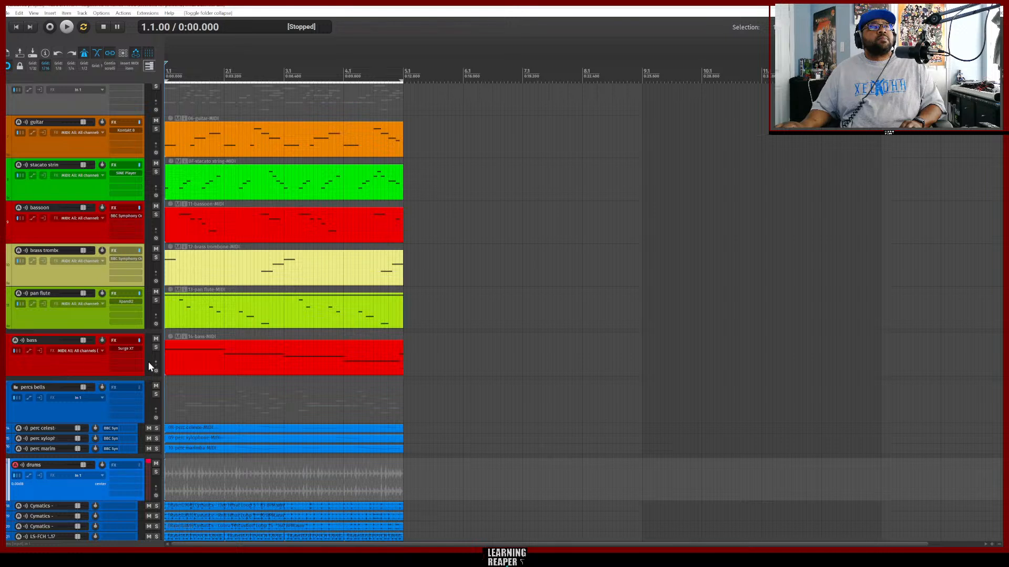
scroll(417, 329, "up", 1)
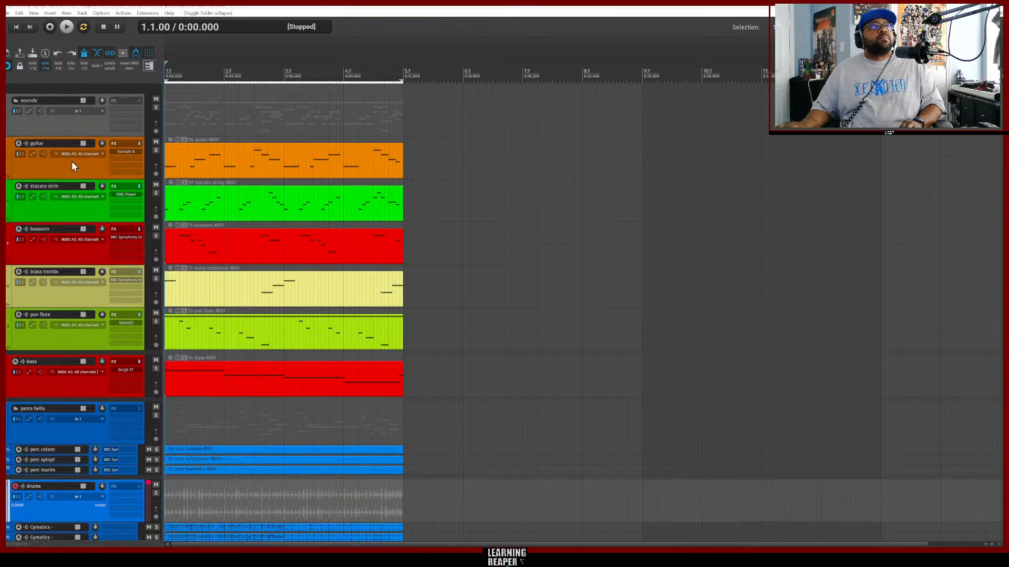
left_click(16, 101)
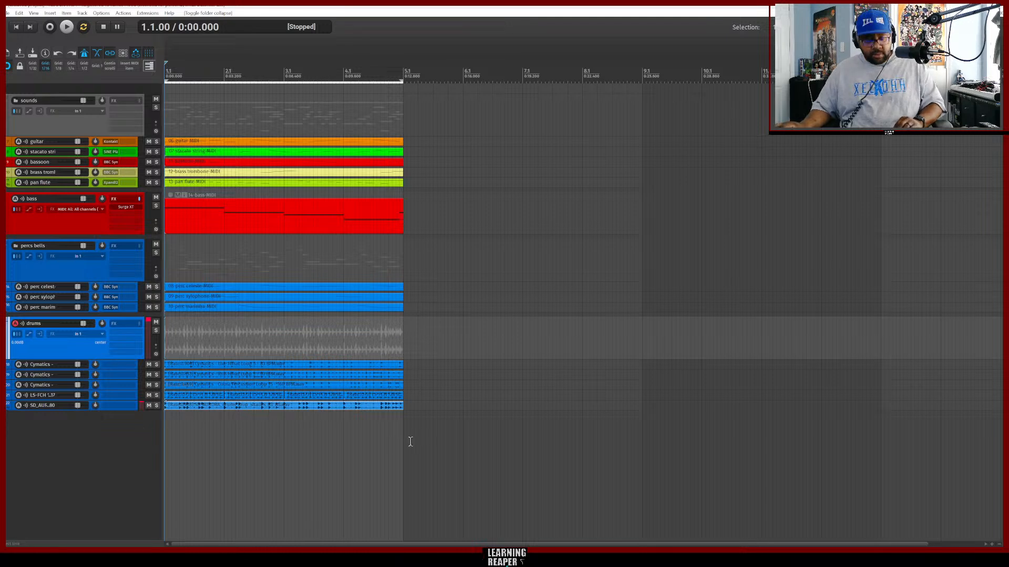
Save the project as "TV Film Dramedy - First Blood 75 BPM" in the REAPER Media folder.
key("alt+shift+d")
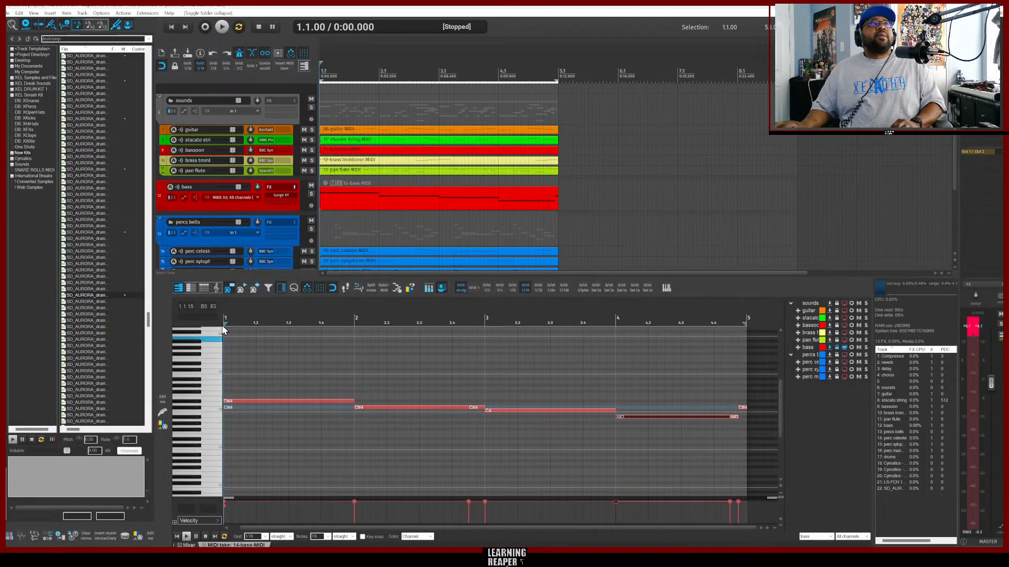
left_click(8, 12)
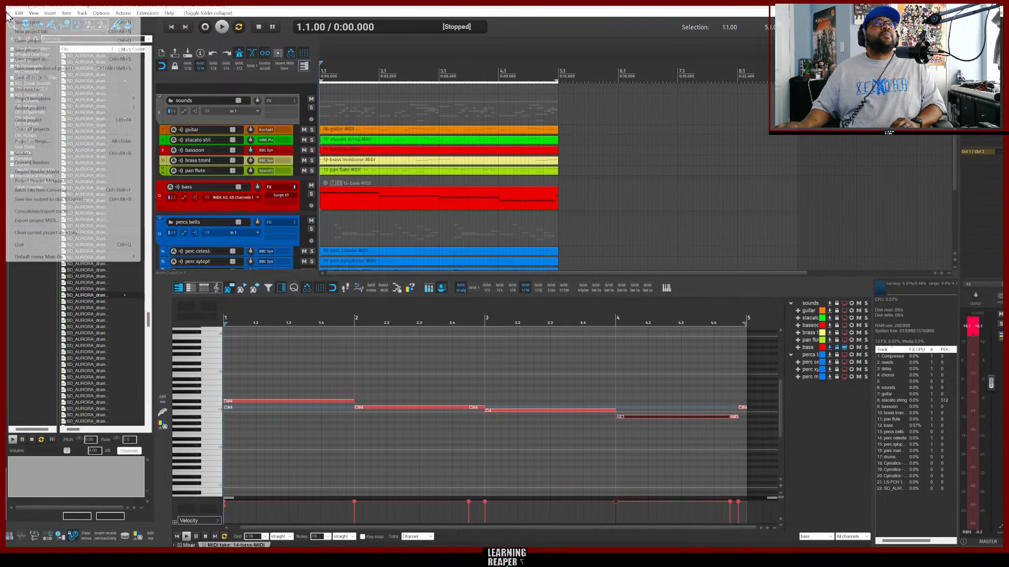
left_click(37, 50)
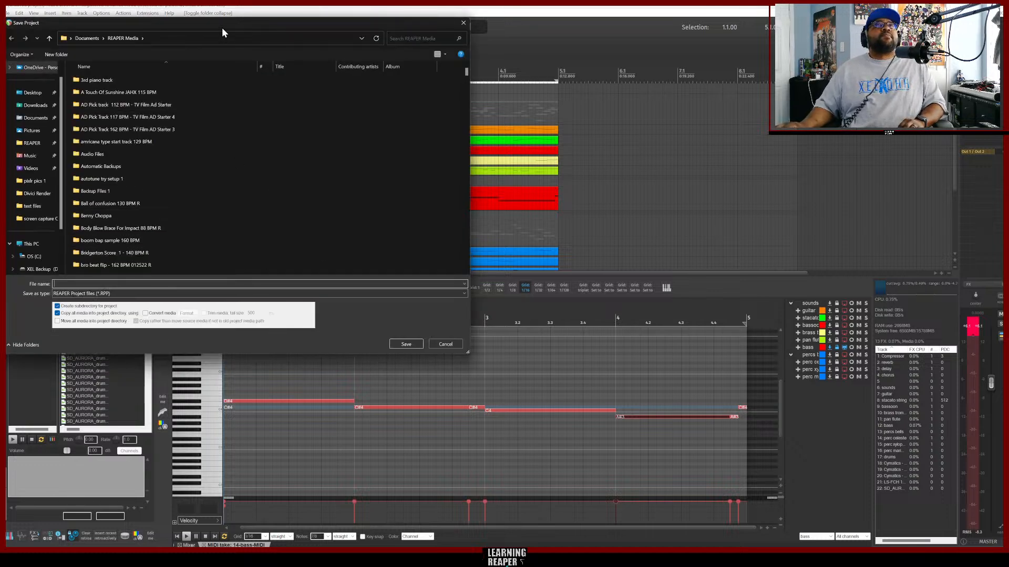
left_click_drag(221, 27, 465, 83)
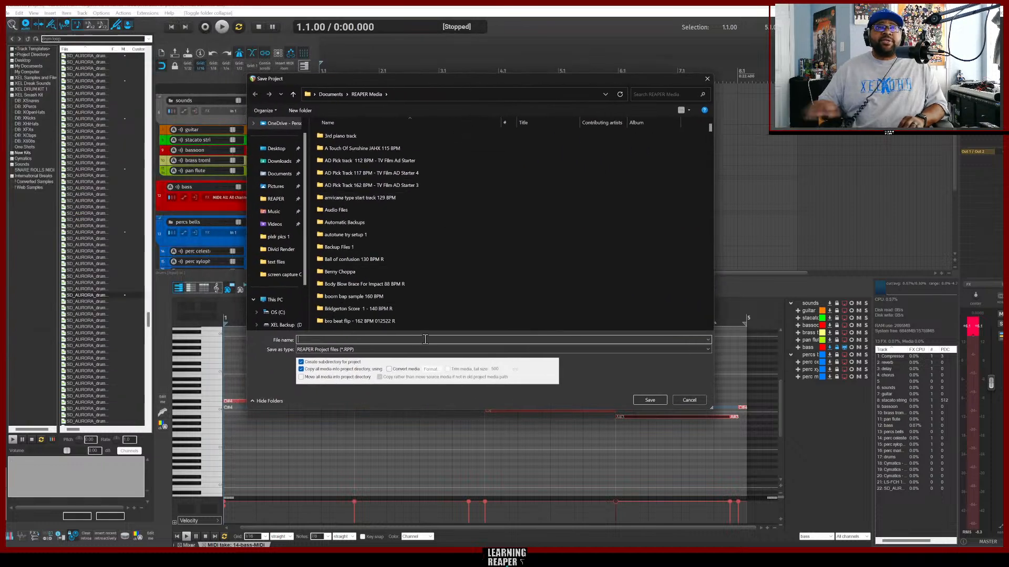
type("TV Film")
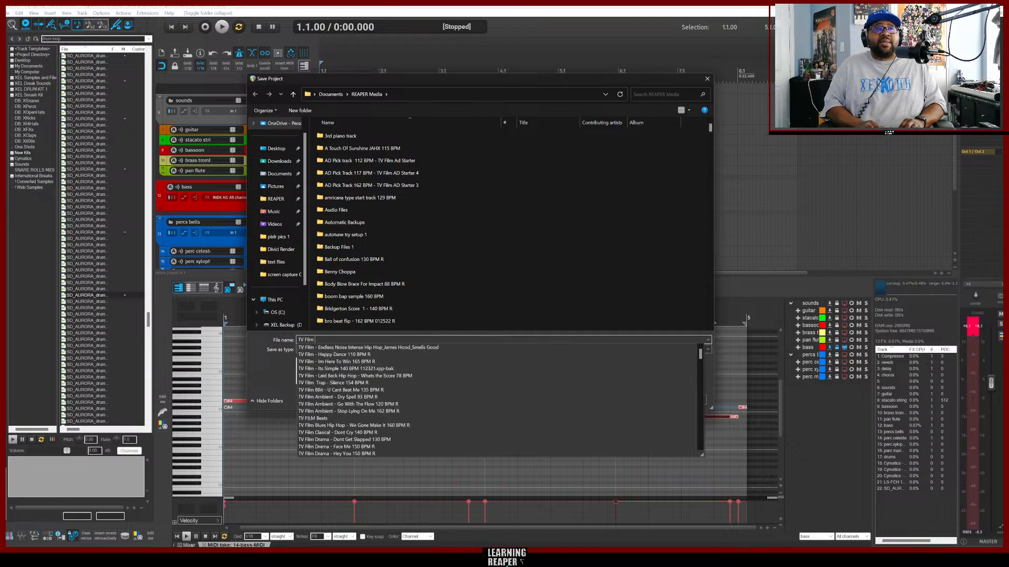
type("Dra")
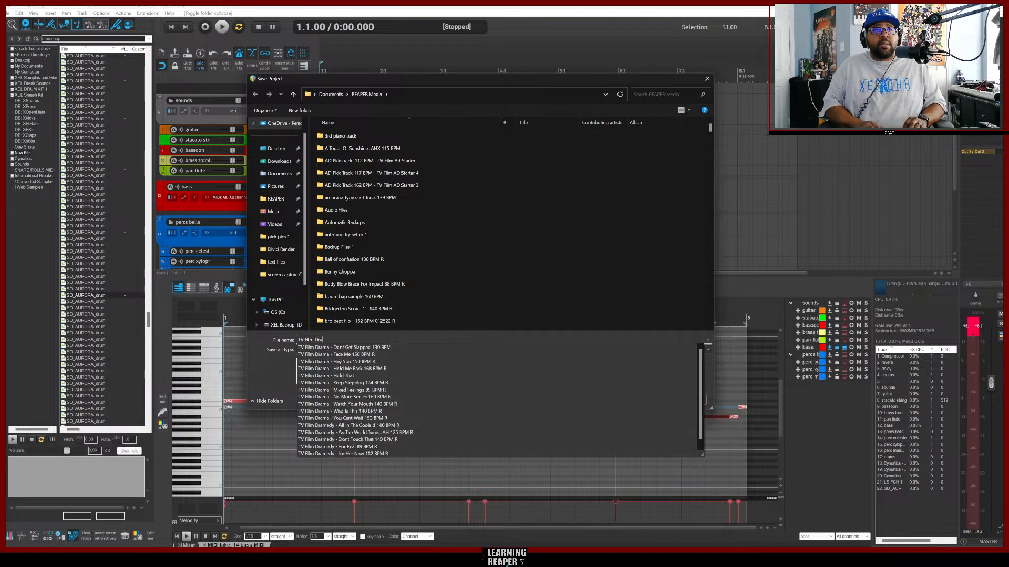
type("med")
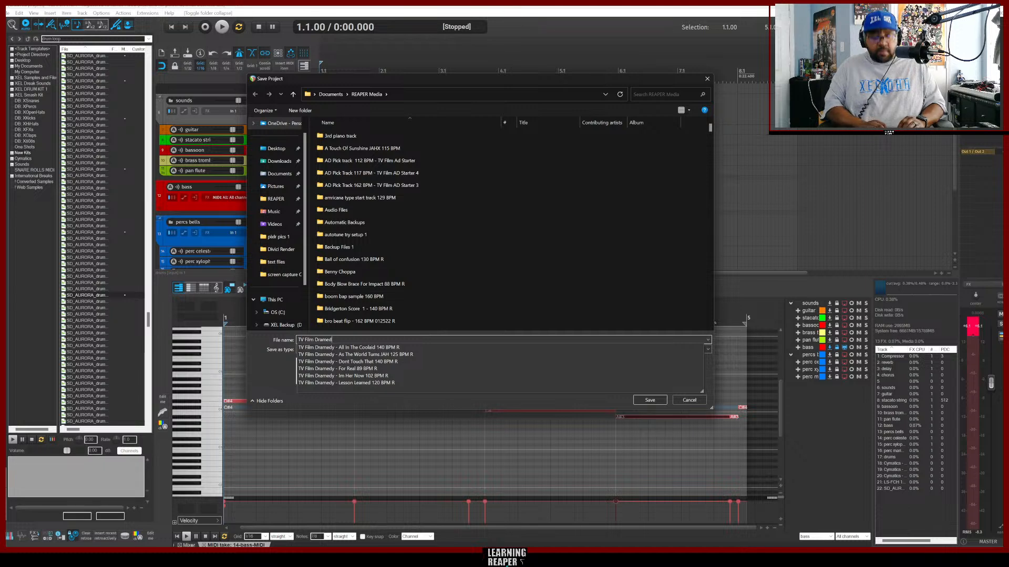
type("y")
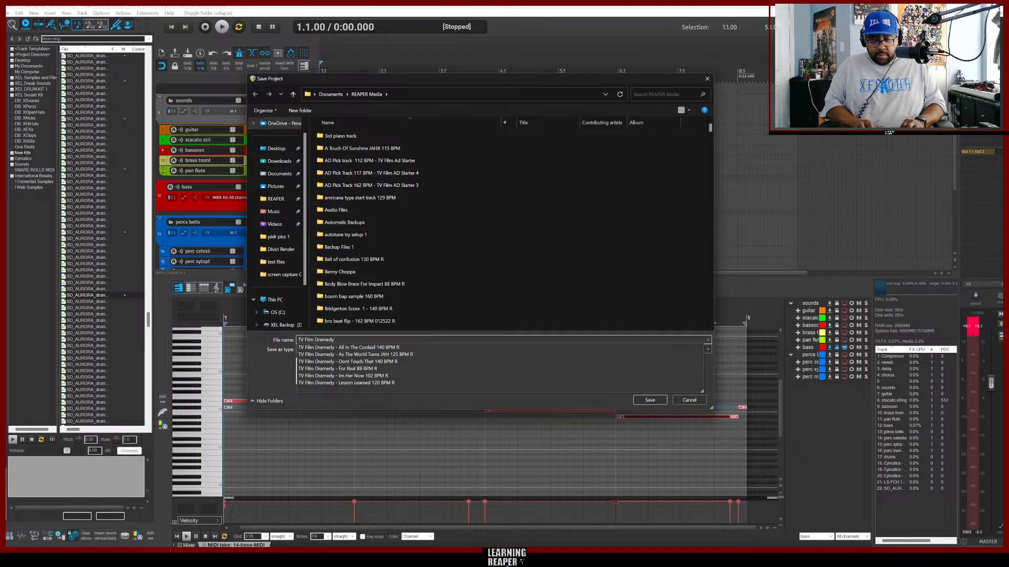
type(" -")
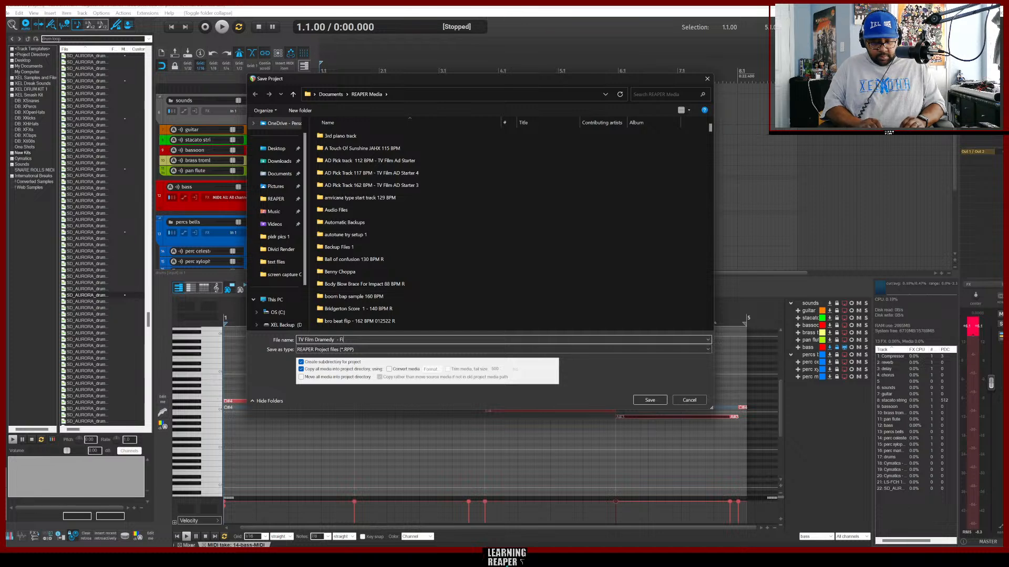
type("First Blood")
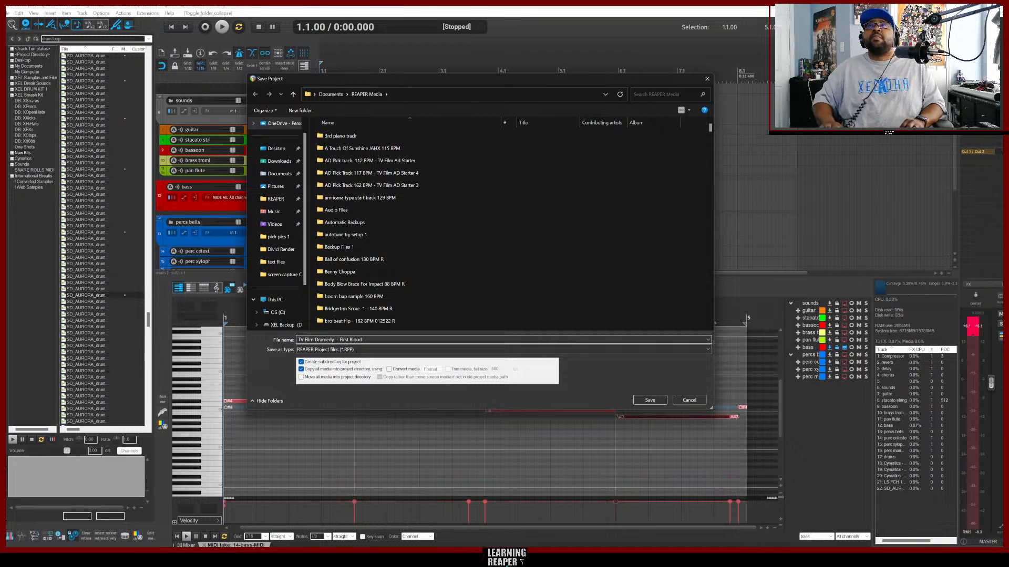
type("75 BPM R")
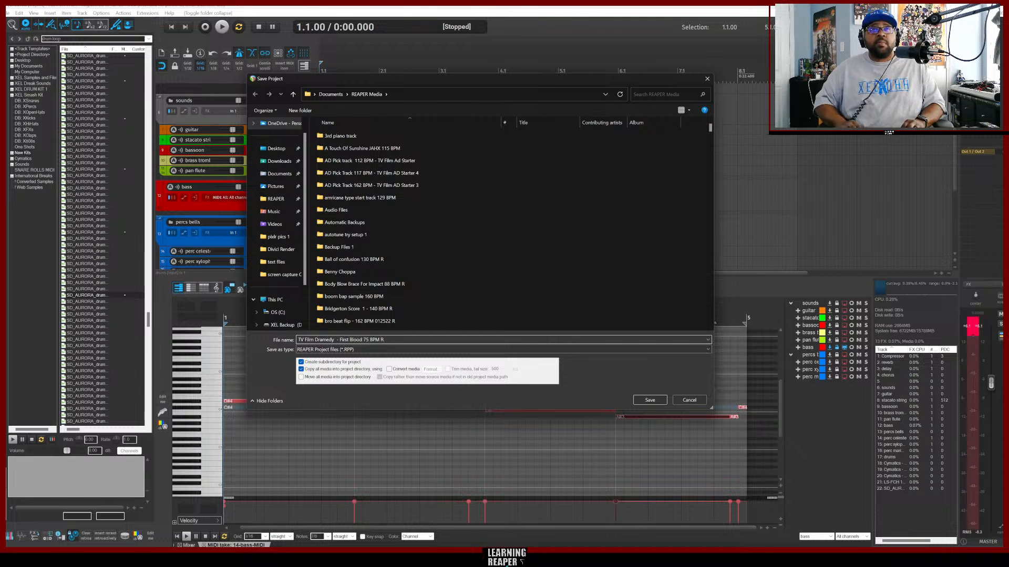
key("Return")
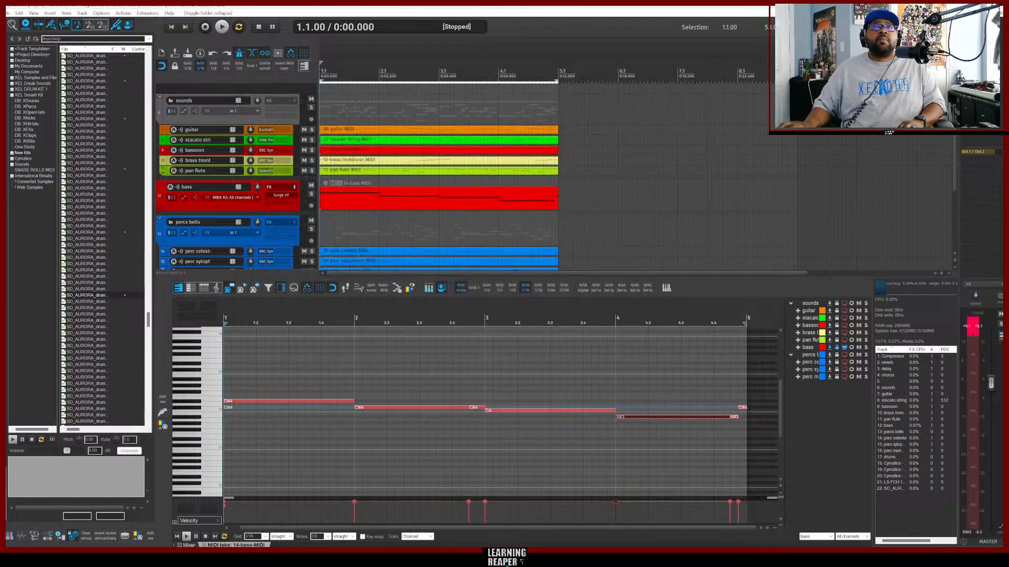
left_click(7, 14)
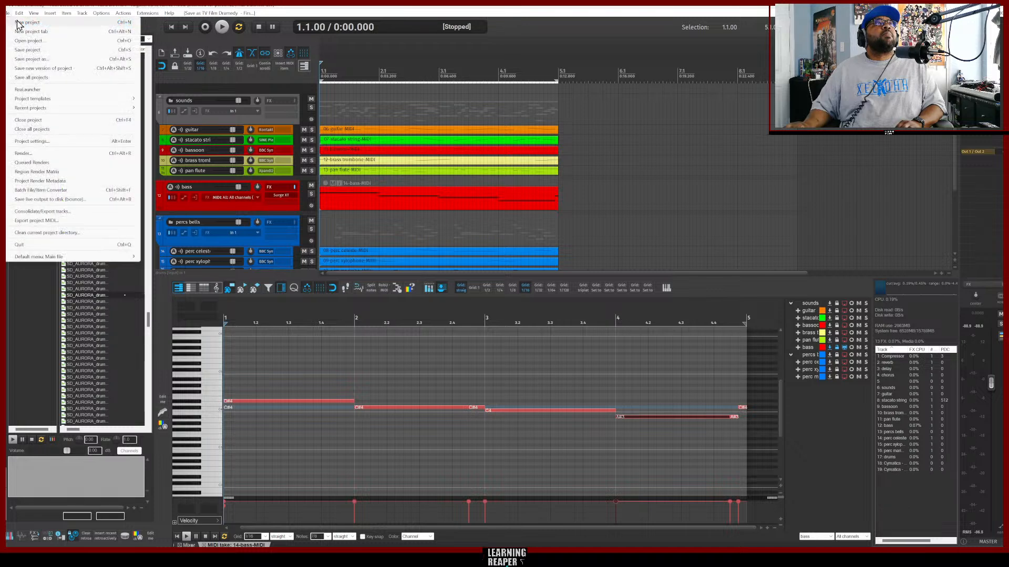
left_click(32, 33)
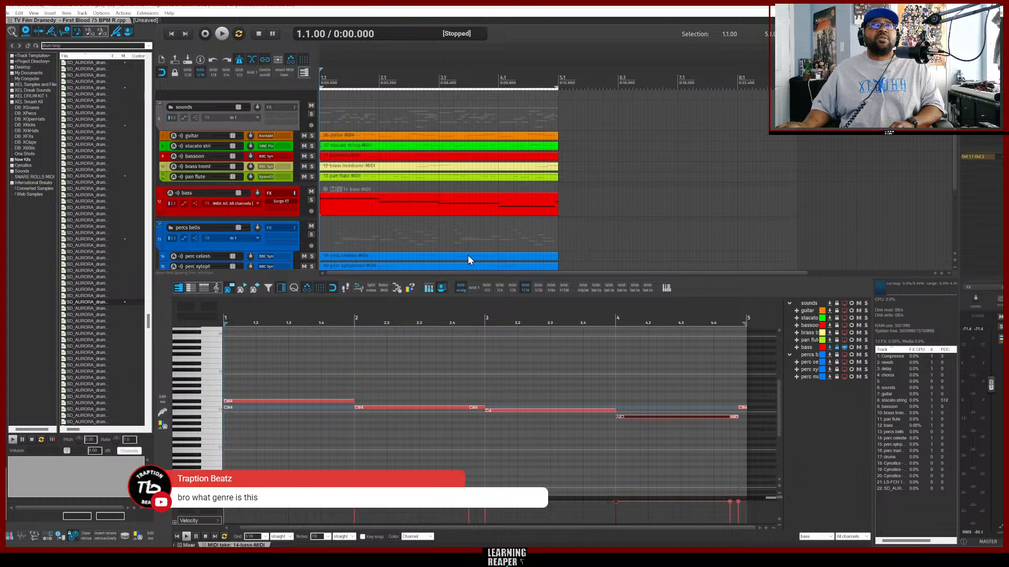
Play back the beat, then mute the SD_AUS_80 track and the first two Cymatics drum tracks.
key("space")
scroll(527, 231, "down", 3)
scroll(527, 231, "down", 3)
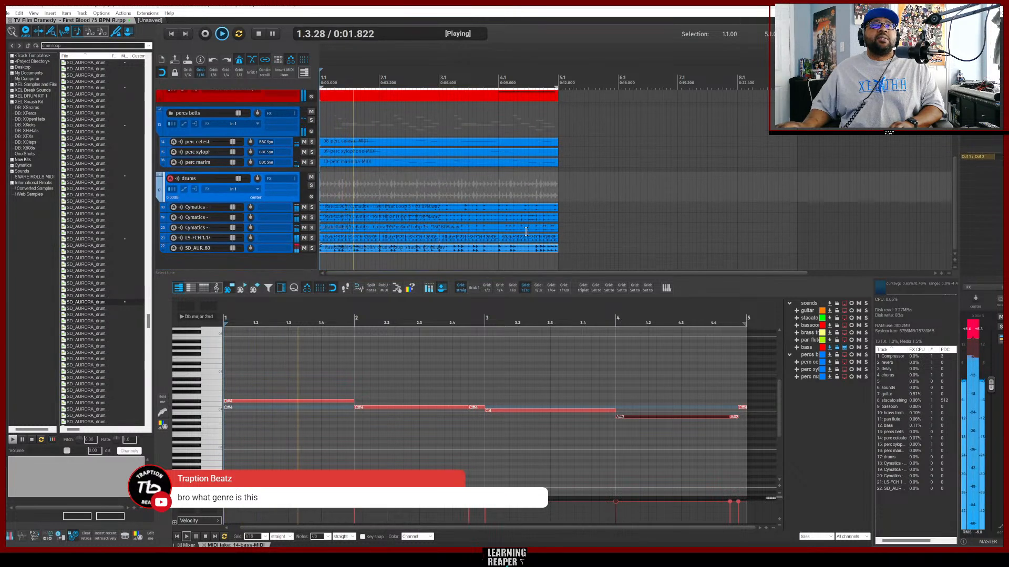
key("space")
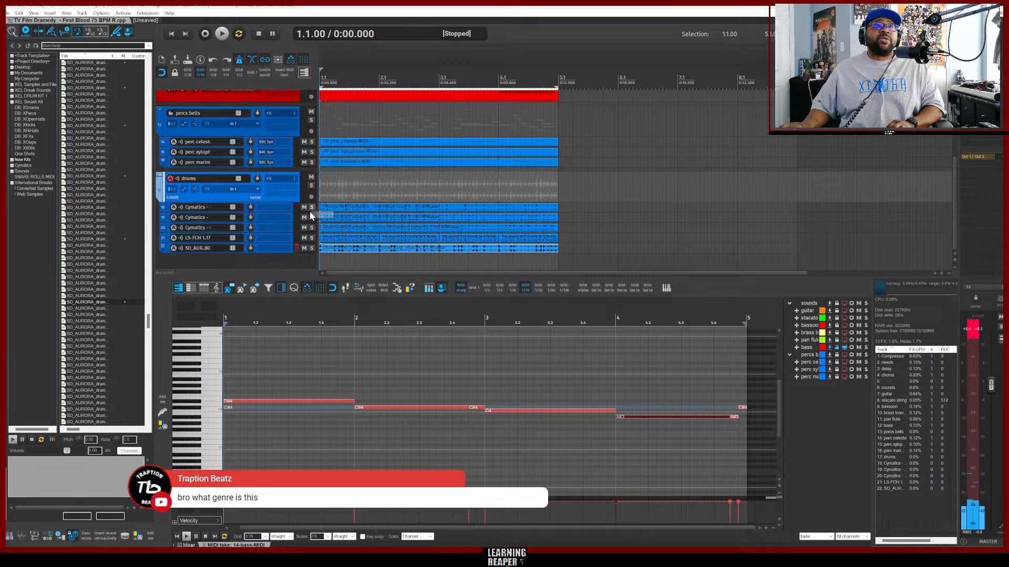
left_click(304, 248)
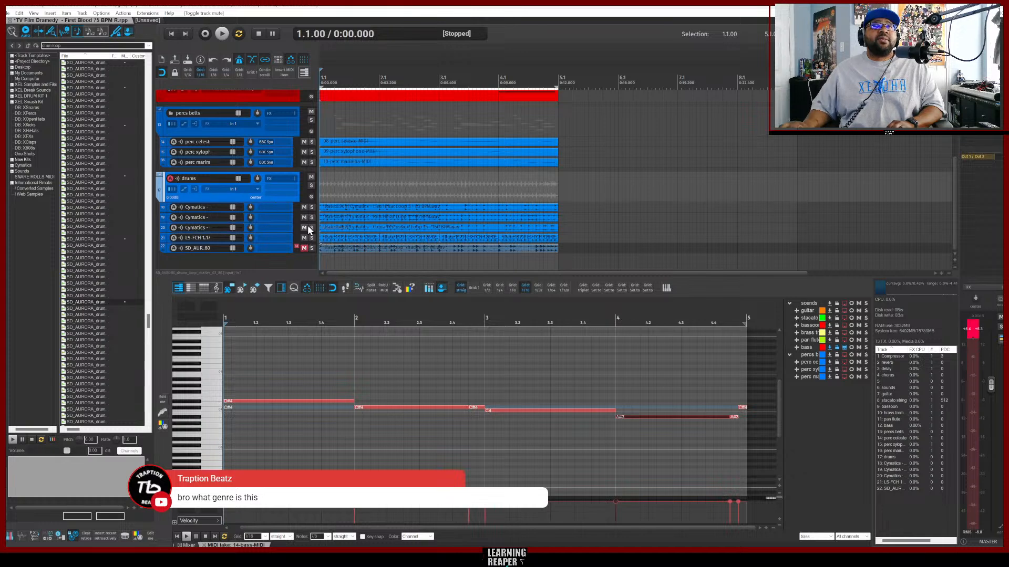
left_click(304, 208)
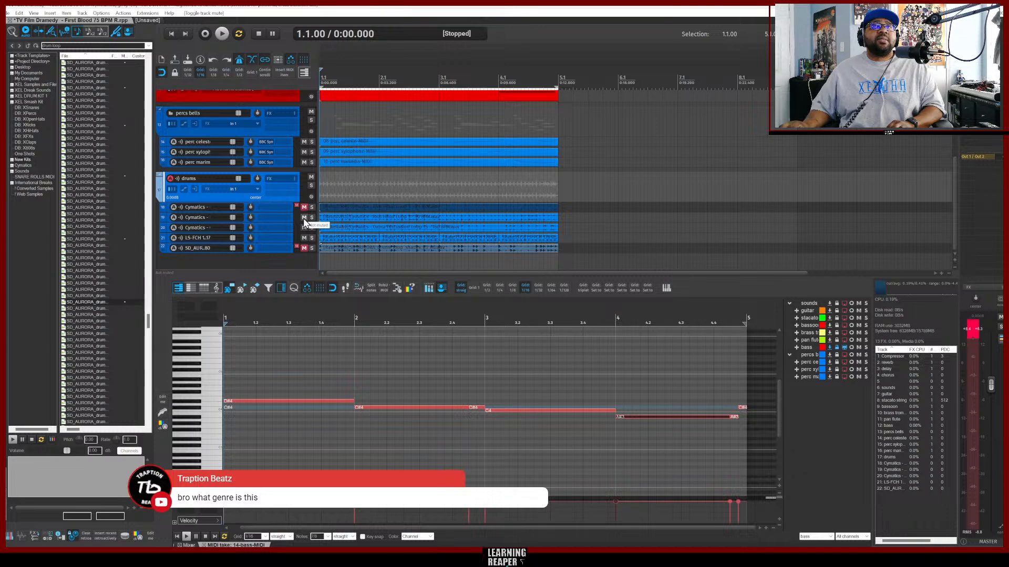
left_click(304, 217)
Mute the bass, bassoon, brass trombone and pan flute tracks.
scroll(504, 187, "up", 4)
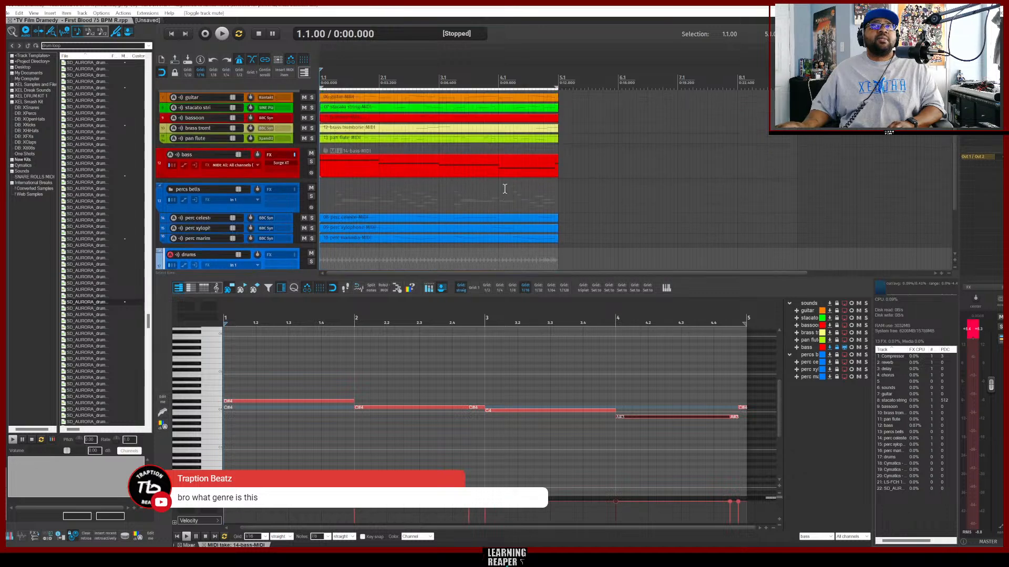
left_click(311, 186)
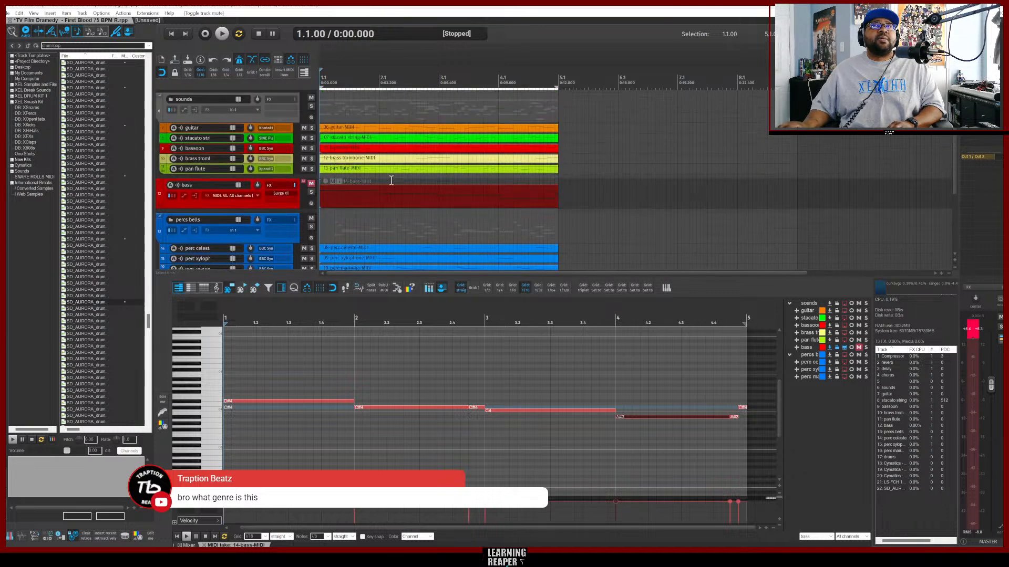
scroll(403, 185, "up", 1)
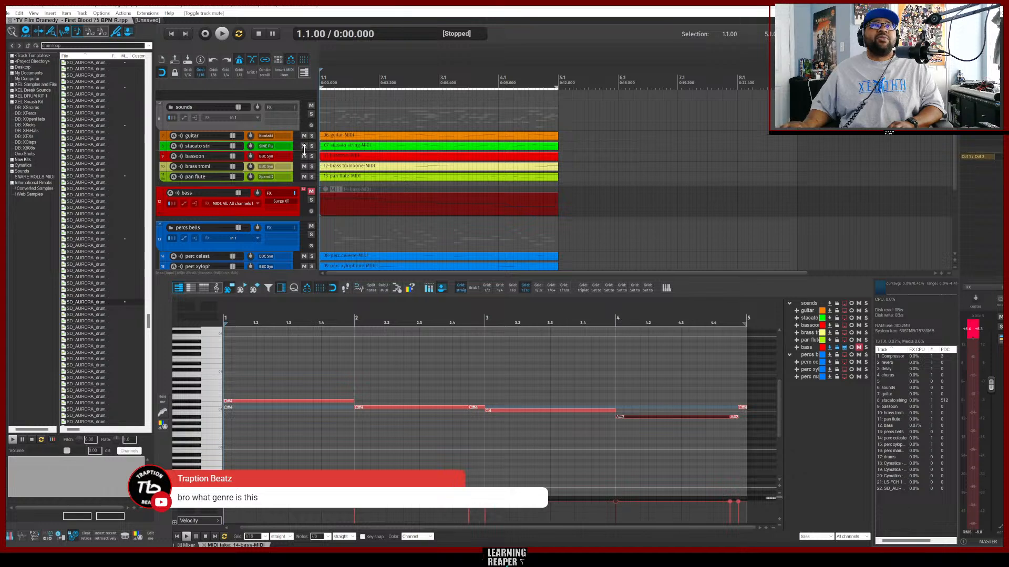
left_click_drag(302, 158, 304, 177)
During playback, audition the bass and a soloed bassoon, then unmute the bassoon track.
key("space")
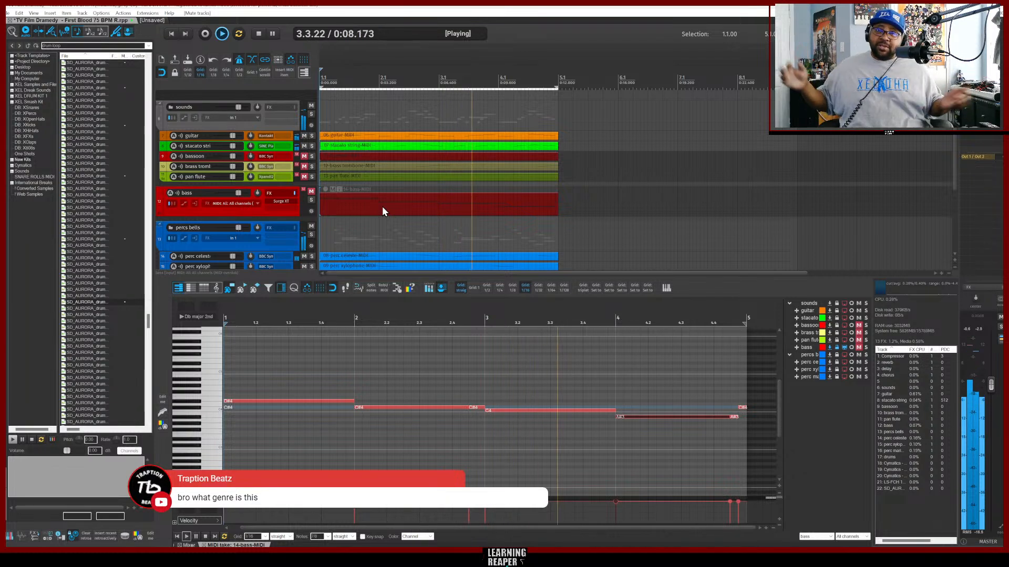
left_click(311, 191)
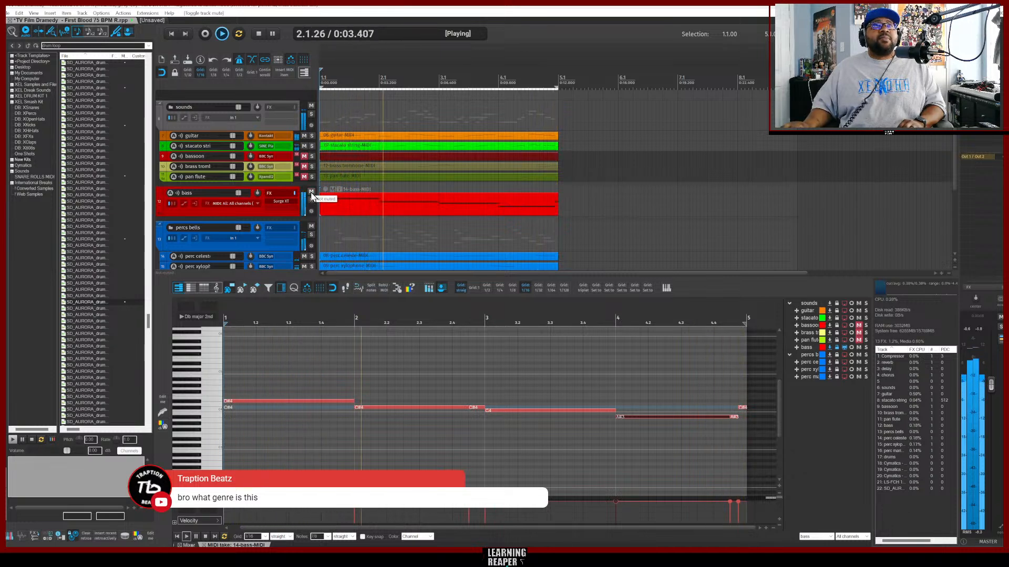
left_click(311, 192)
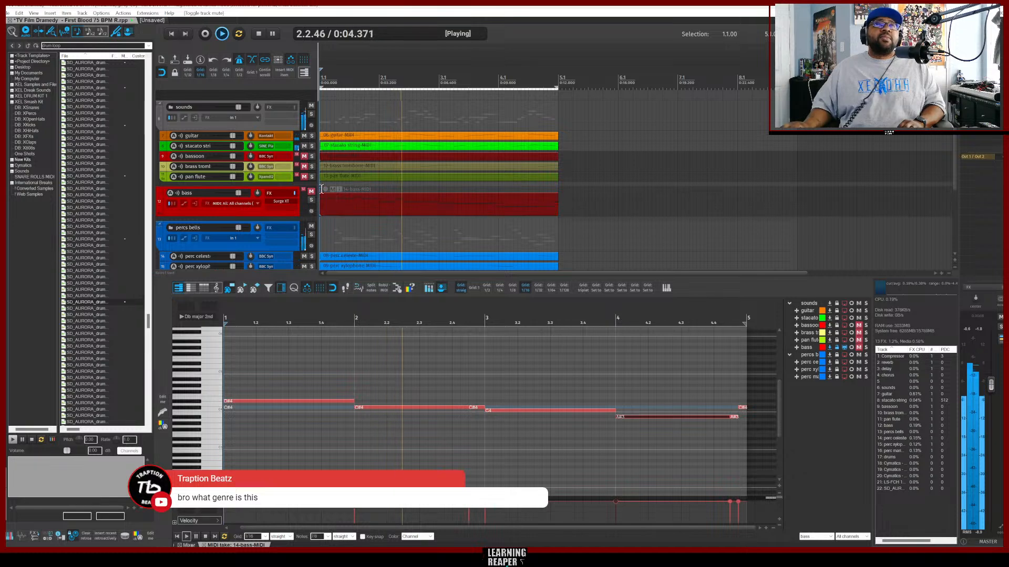
left_click(311, 156)
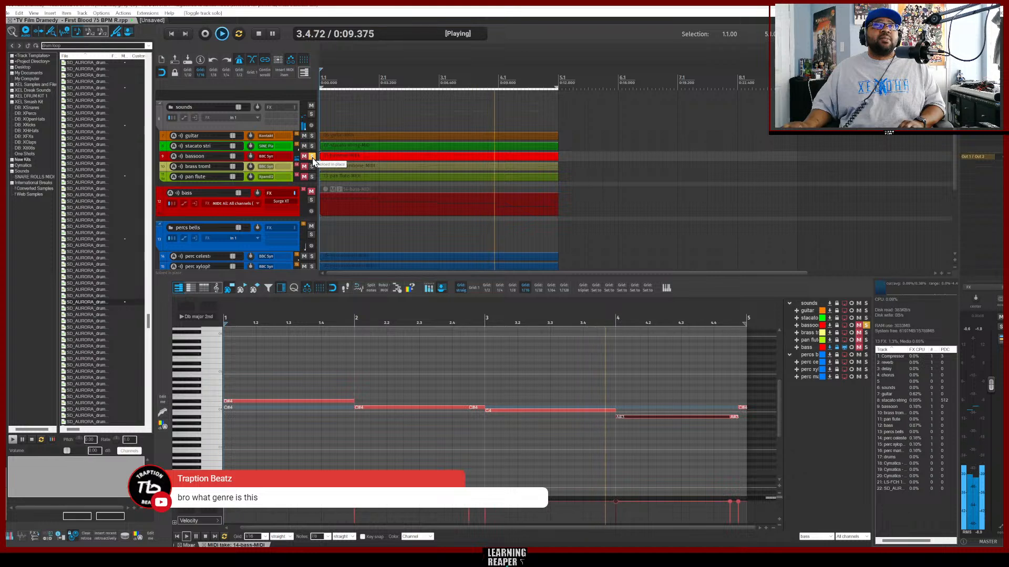
left_click(312, 156)
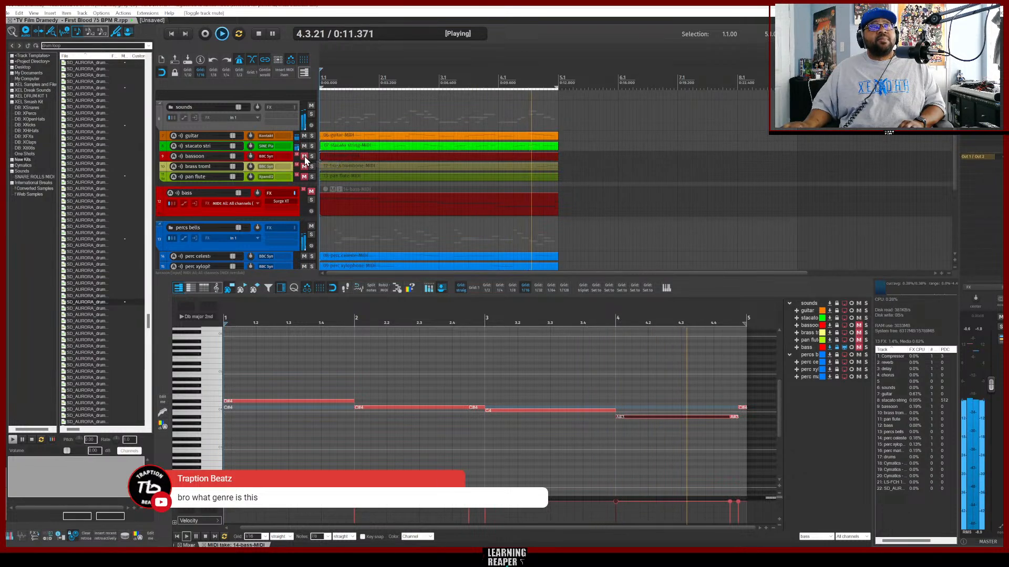
left_click(304, 156)
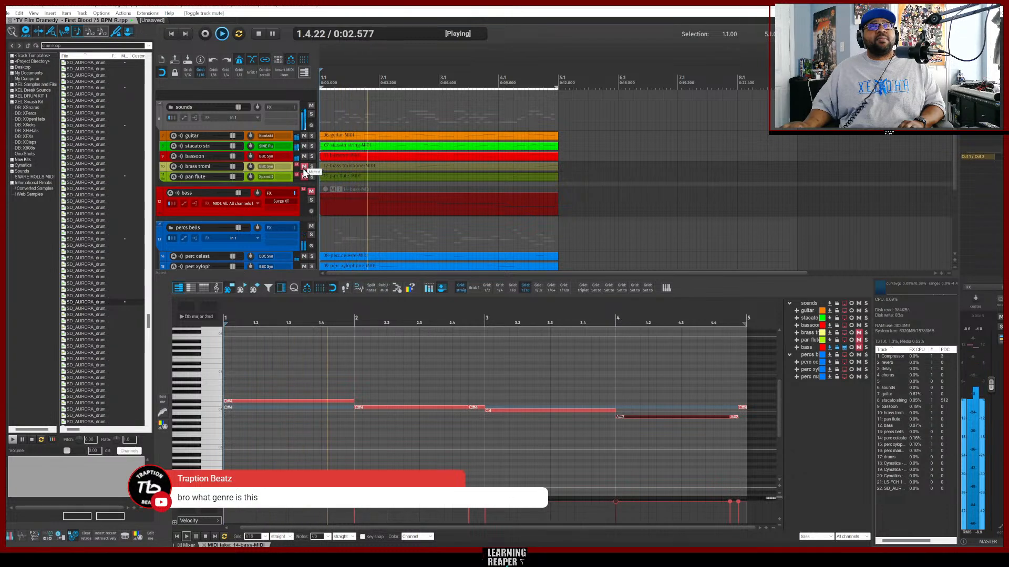
Toggle mutes on the Cymatics, LS-FCH 1.37 and SD_AUS_80 drum tracks while playing to audition drum combinations.
scroll(414, 205, "down", 5)
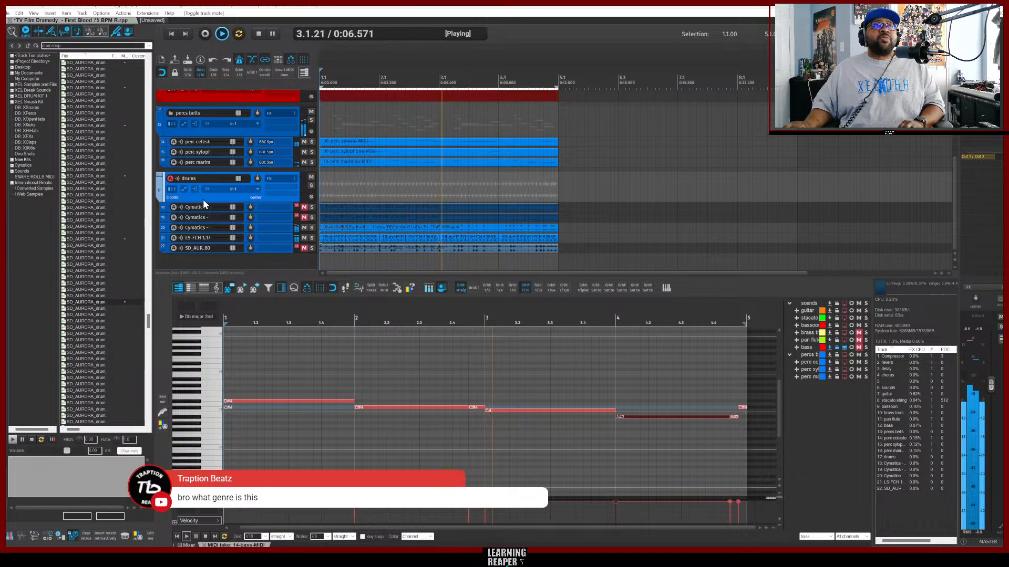
left_click(304, 237)
left_click(304, 217)
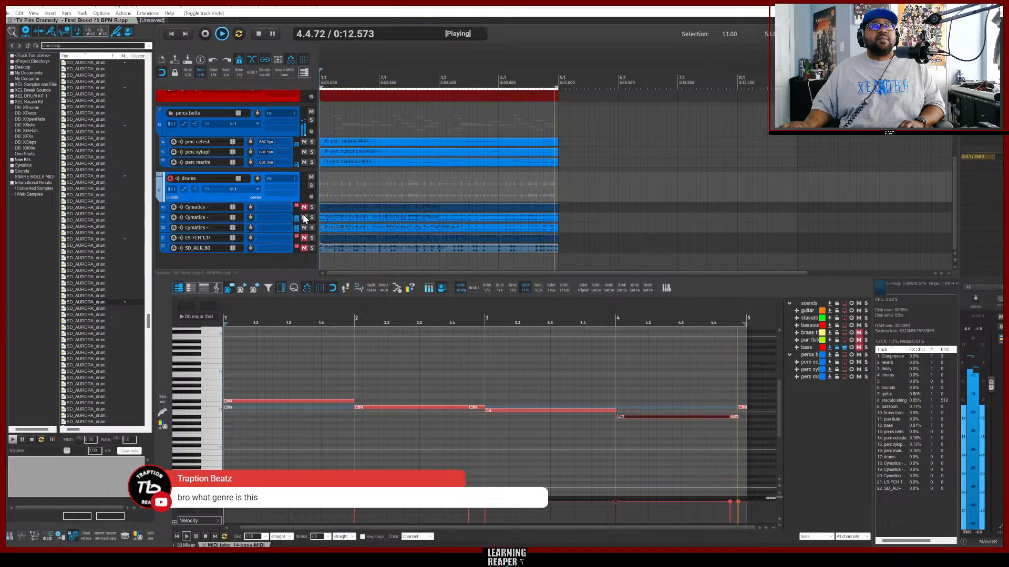
left_click(304, 208)
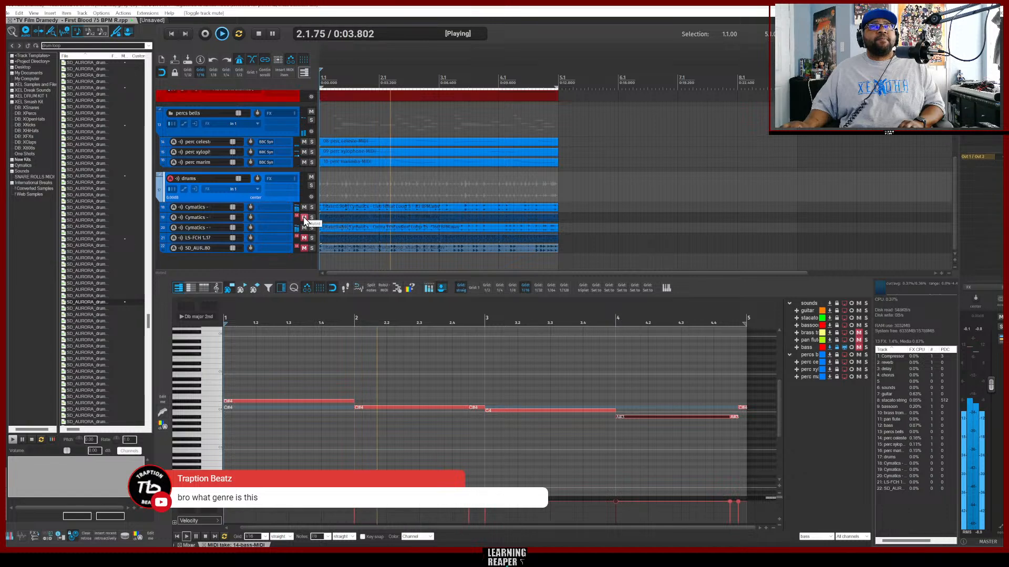
left_click(304, 217)
left_click(303, 208)
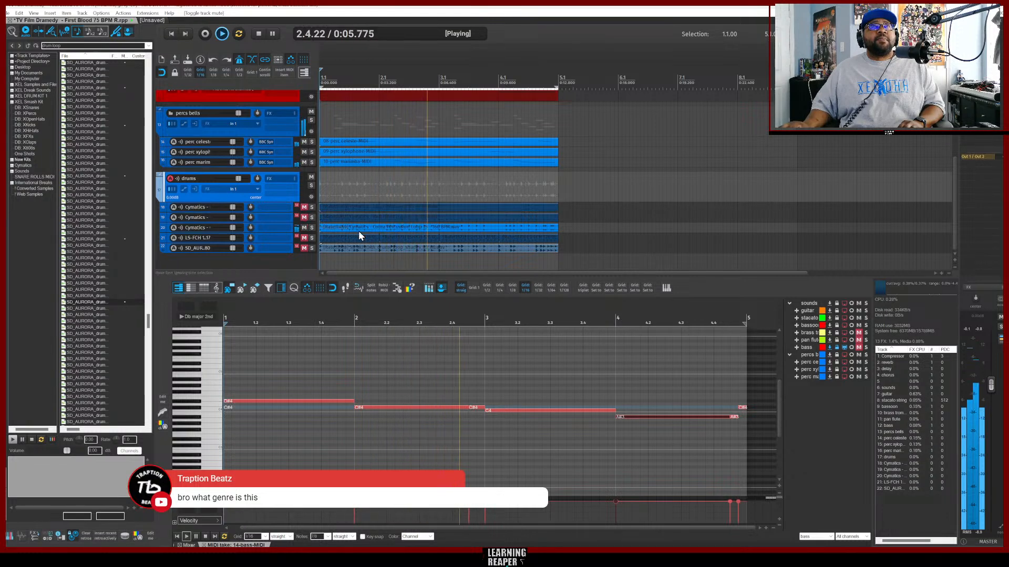
left_click(304, 248)
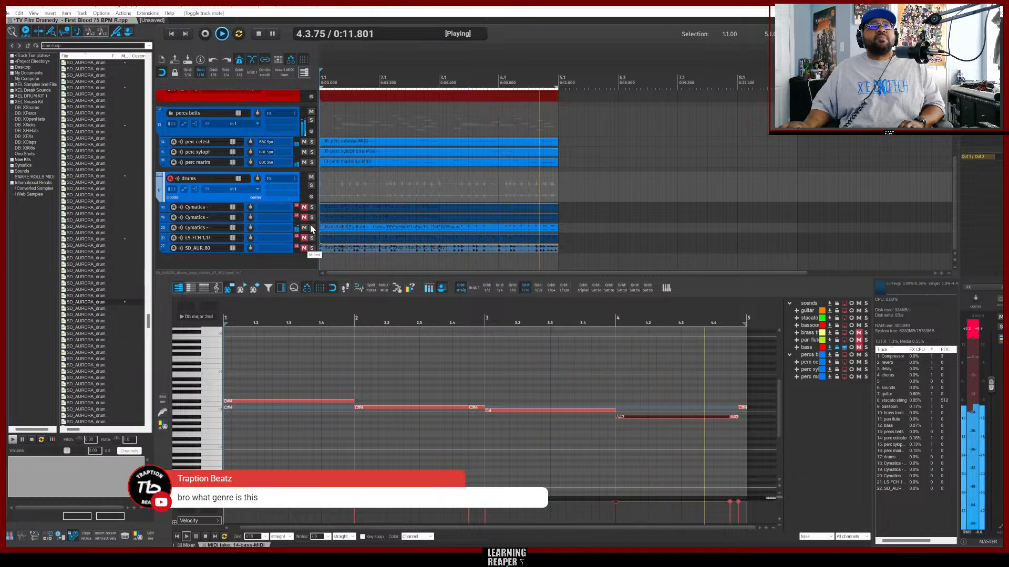
Scroll through the track list during playback to review the folder tracks and their parts.
scroll(404, 211, "up", 4)
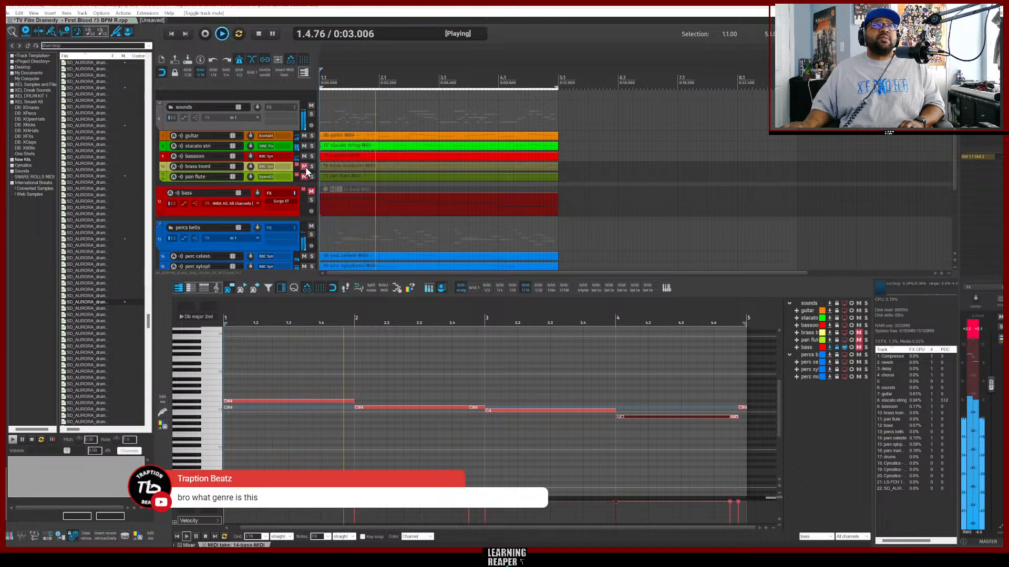
scroll(428, 212, "down", 4)
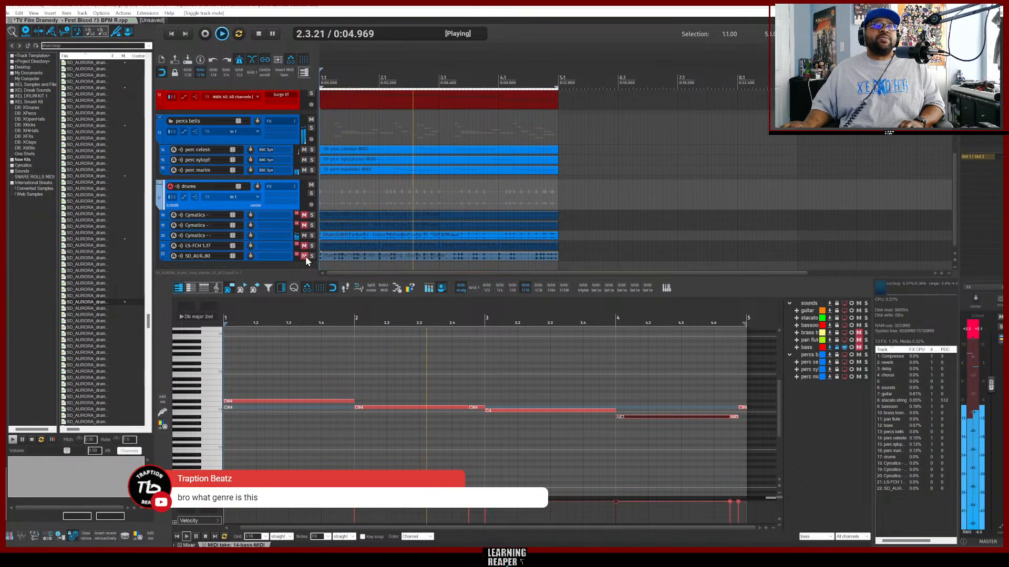
scroll(530, 228, "down", 1)
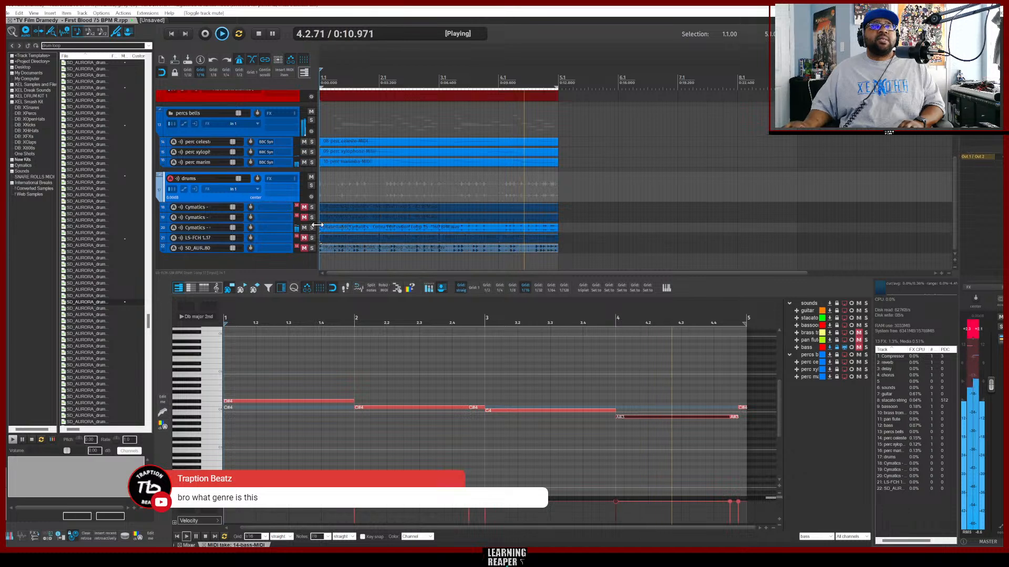
scroll(429, 206, "up", 3)
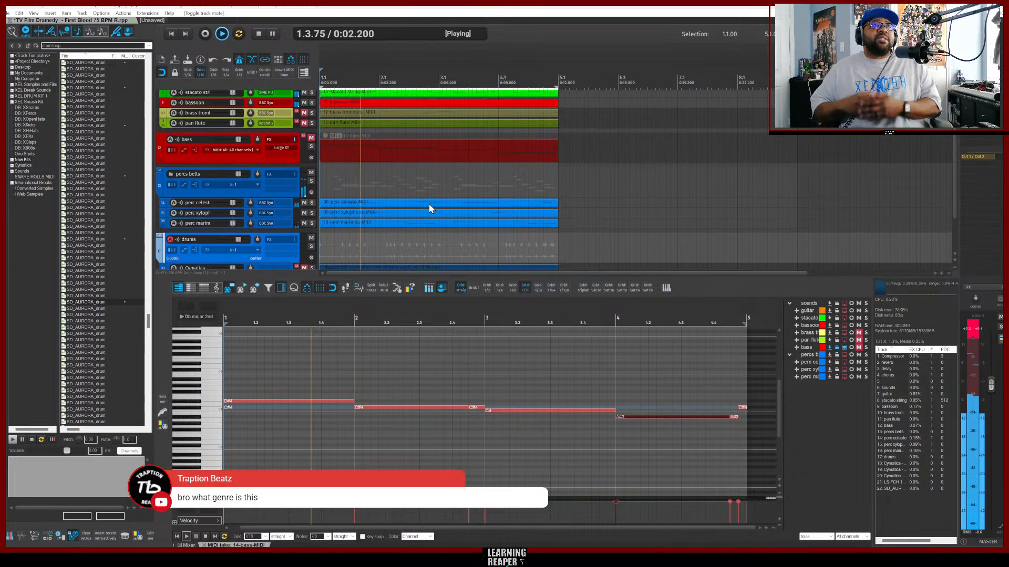
scroll(429, 204, "up", 3)
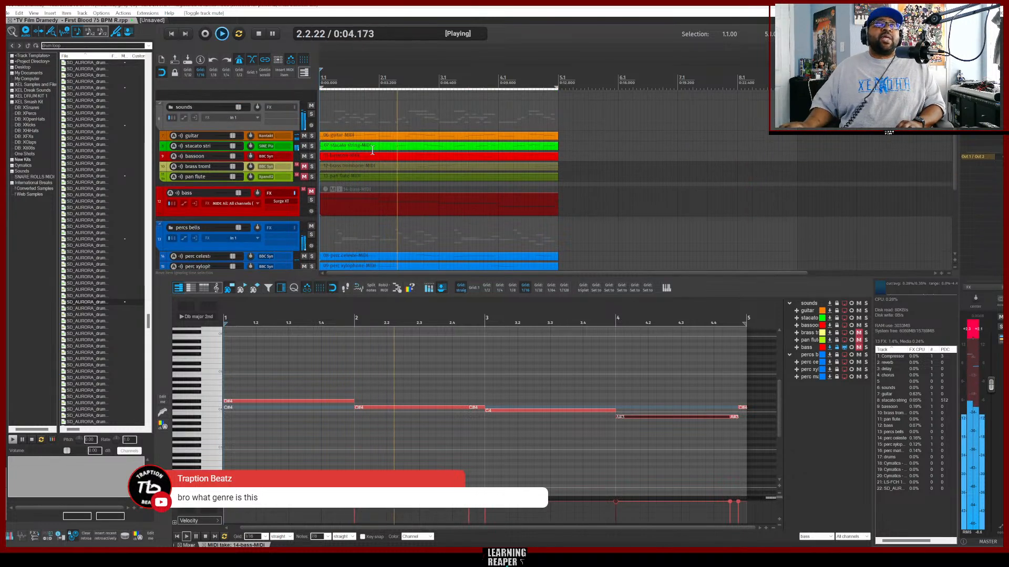
scroll(397, 229, "down", 3)
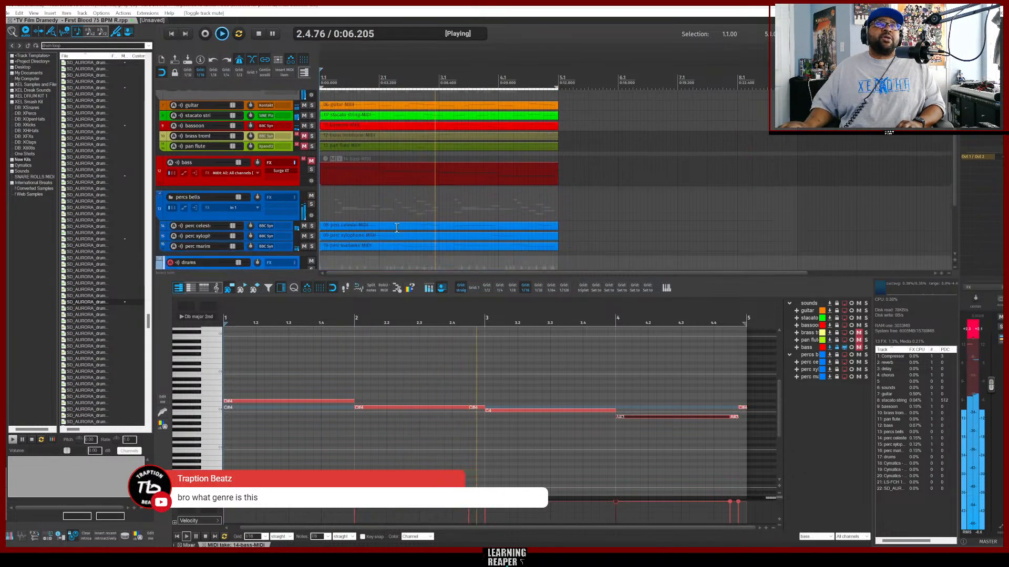
scroll(397, 228, "down", 3)
scroll(396, 225, "up", 2)
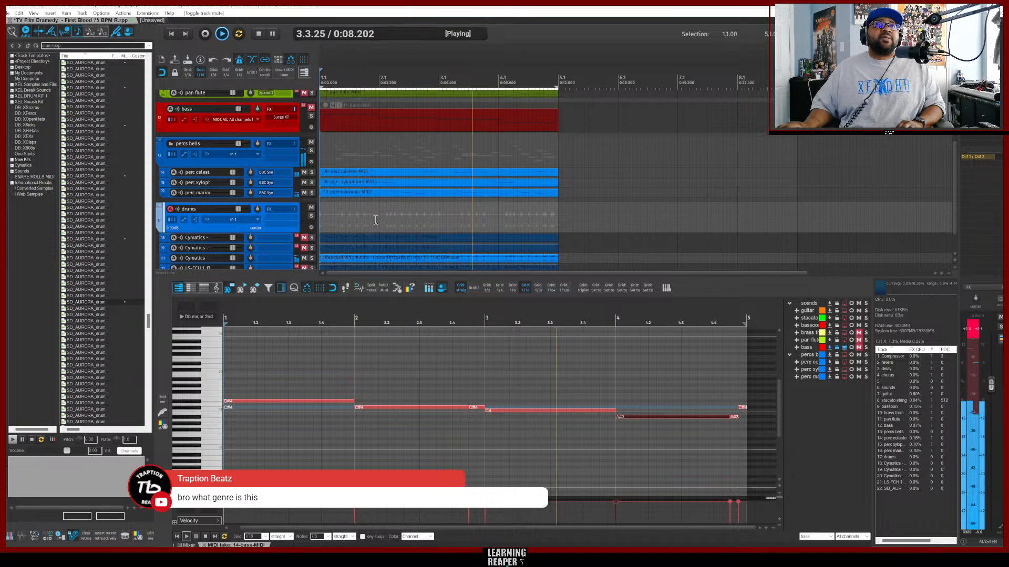
Audition solos on the percussion, pan flute and bass tracks during playback, then unsolo all tracks and stop playback.
left_click_drag(311, 172, 312, 192)
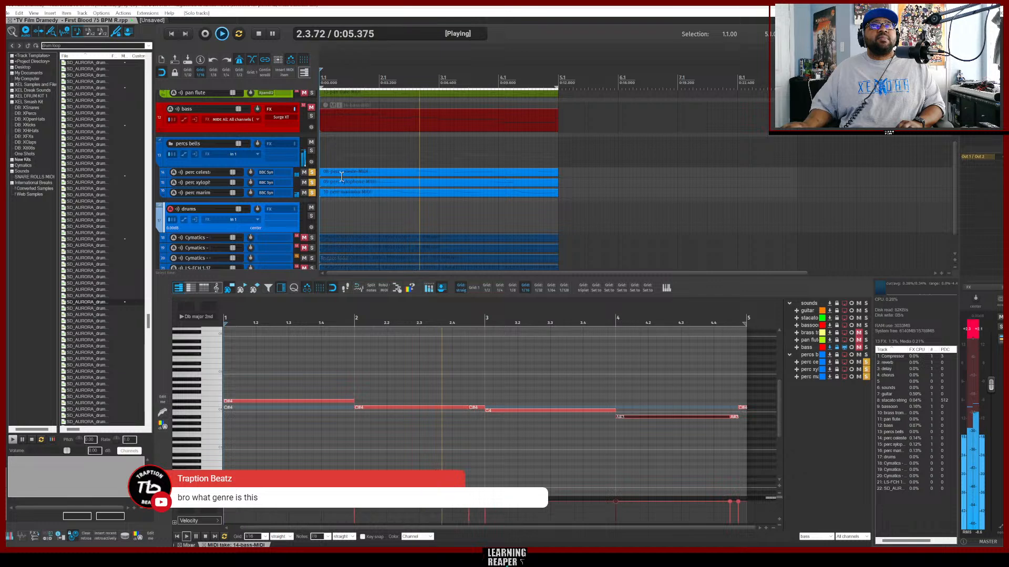
scroll(339, 175, "up", 3)
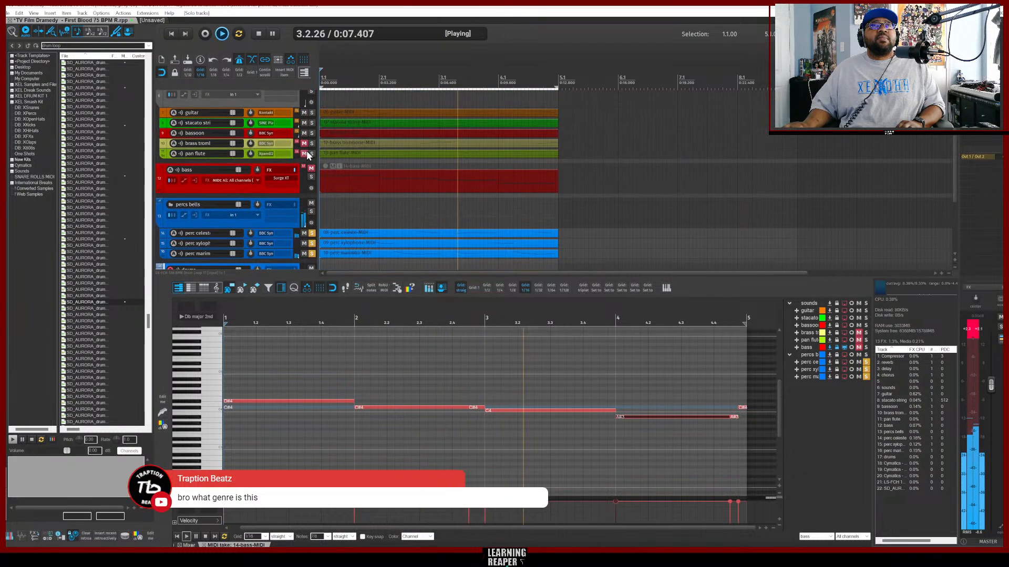
left_click(312, 154)
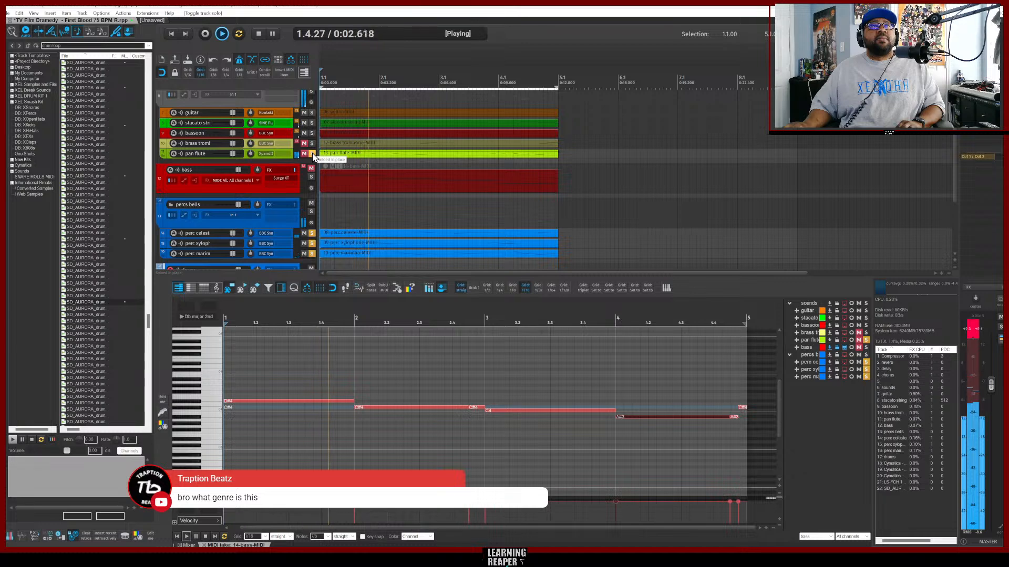
left_click(312, 154)
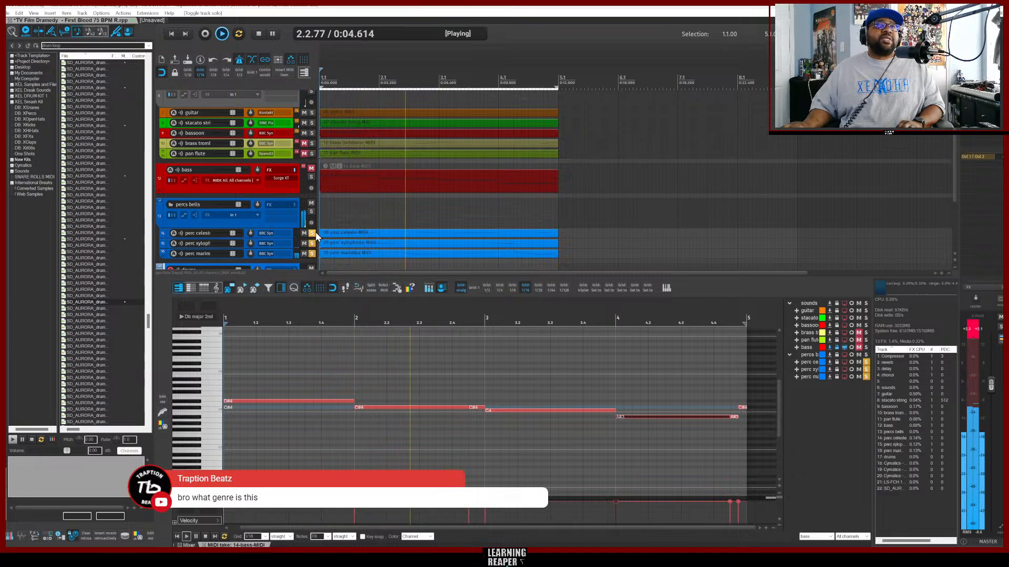
left_click(312, 233)
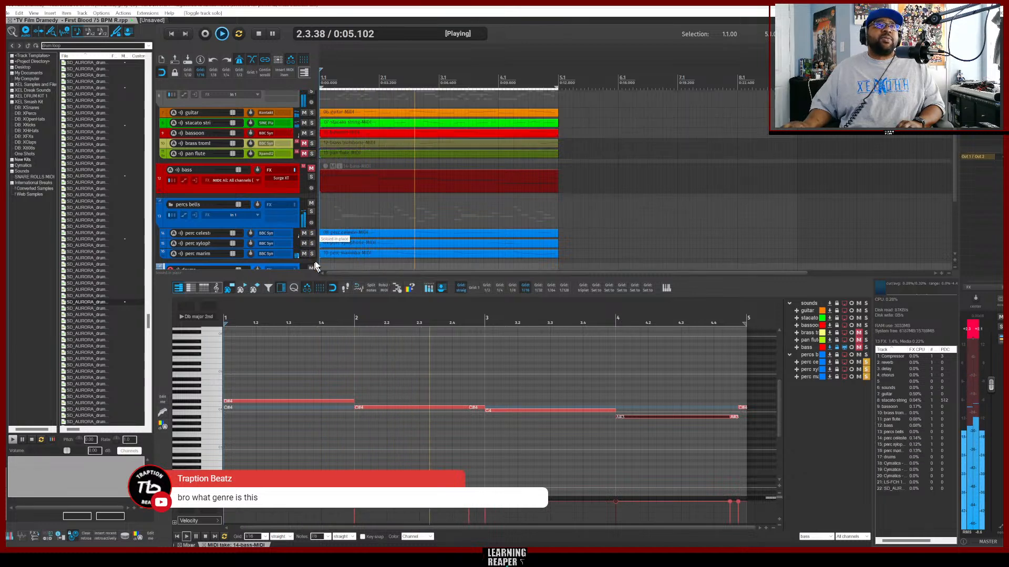
left_click(311, 169, "ctrl")
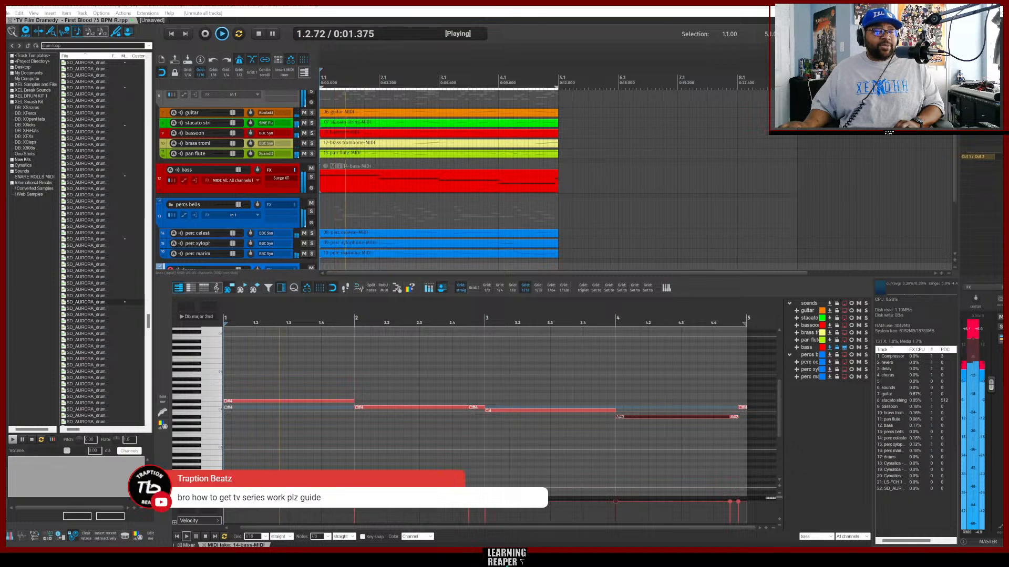
left_click(258, 34)
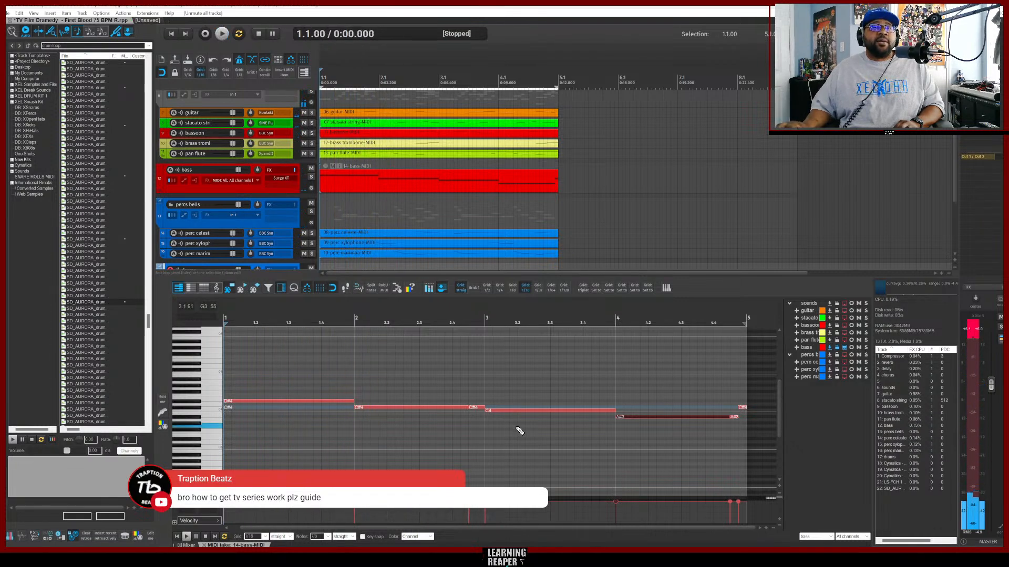
Switch to the browser and review the Hip Hop Dramedy album tracks on Warner Chappell Production Music, then return to REAPER.
mouse_move(469, 546)
left_click(469, 525)
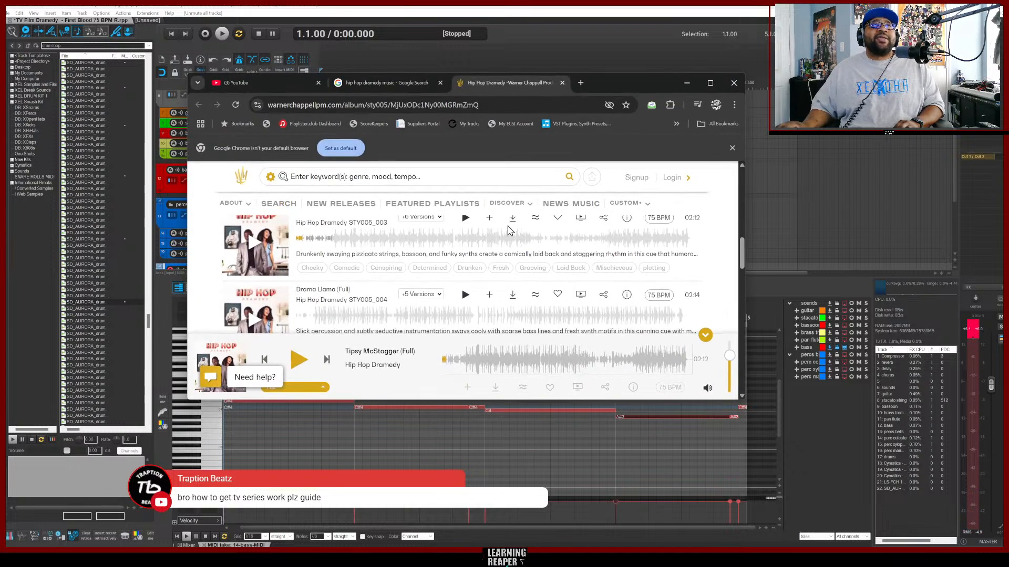
scroll(559, 235, "up", 10)
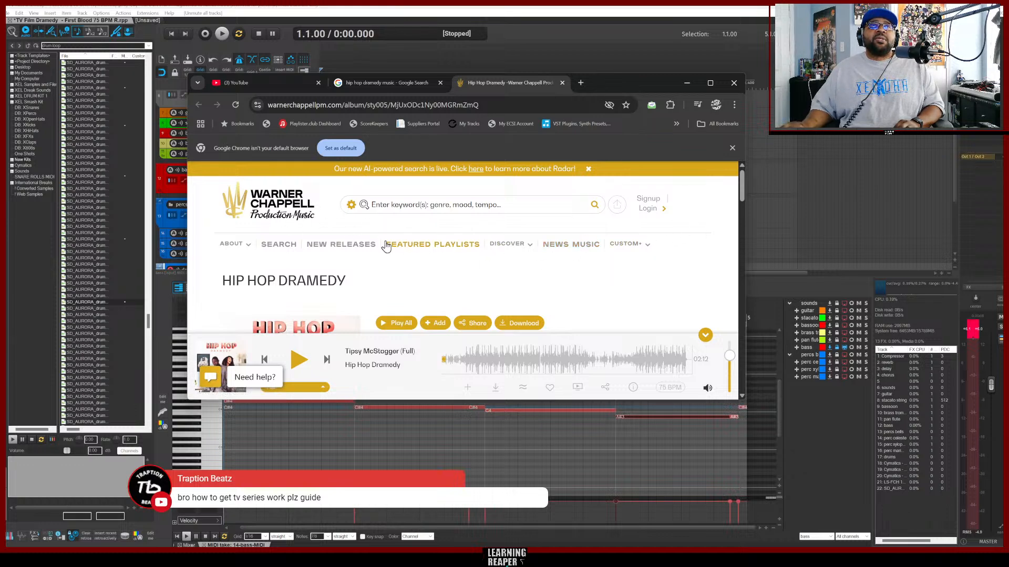
mouse_move(249, 251)
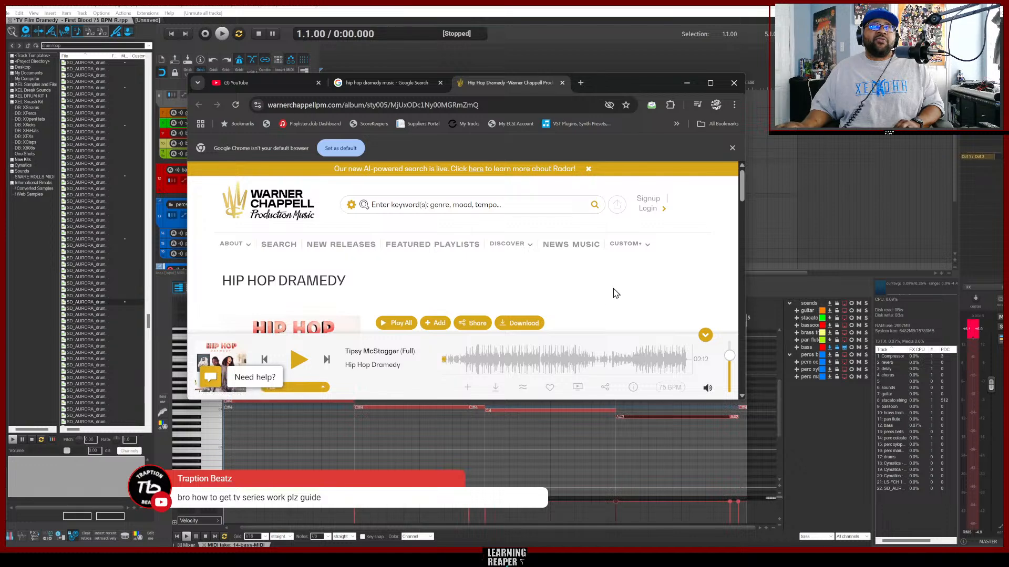
scroll(625, 292, "down", 8)
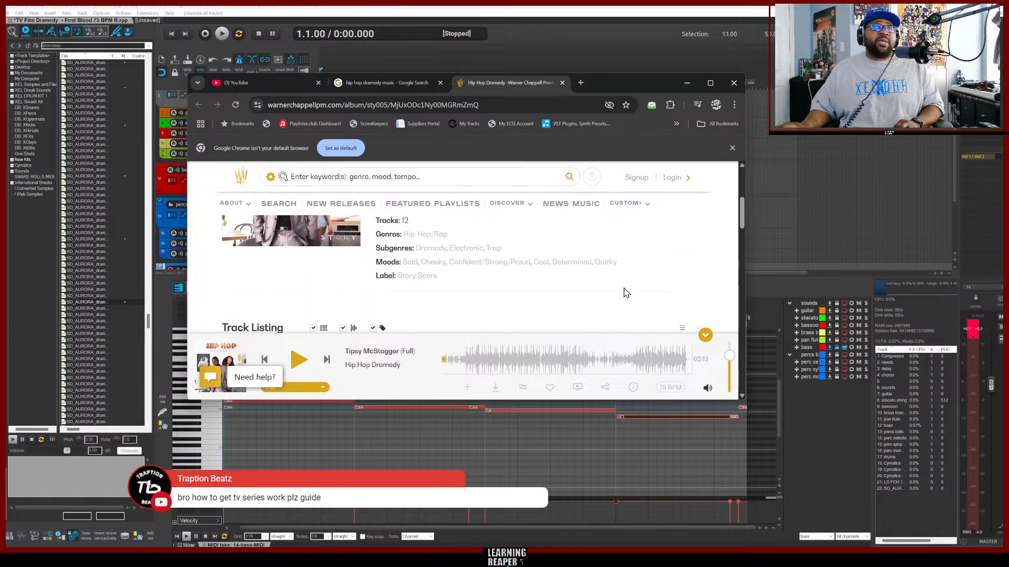
scroll(625, 293, "down", 7)
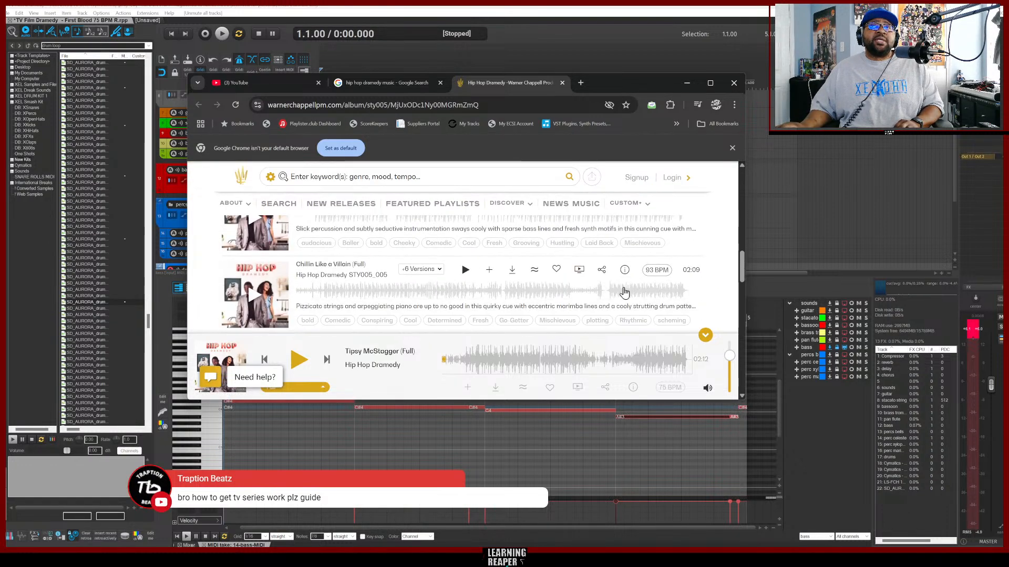
scroll(625, 292, "down", 2)
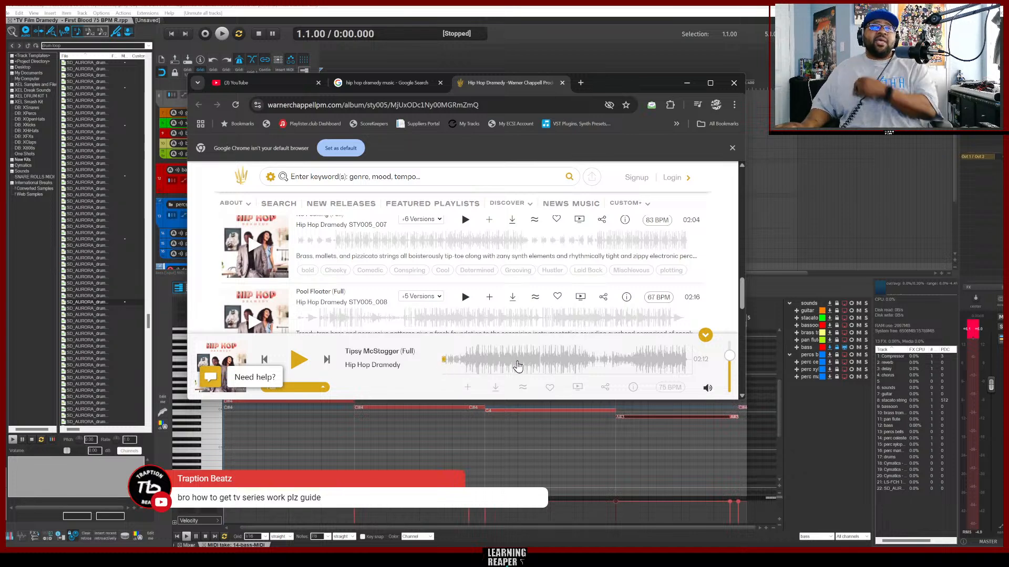
left_click(153, 186)
scroll(257, 204, "up", 2)
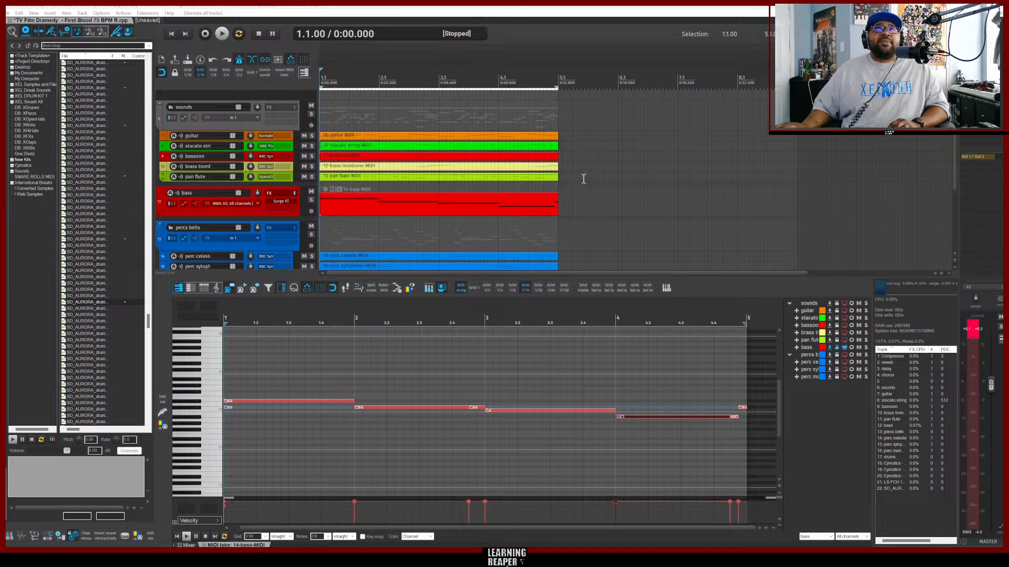
Switch to the other project tab and insert tracks from the TV Film Setup template Dramedy Setup 1.
left_click(149, 20)
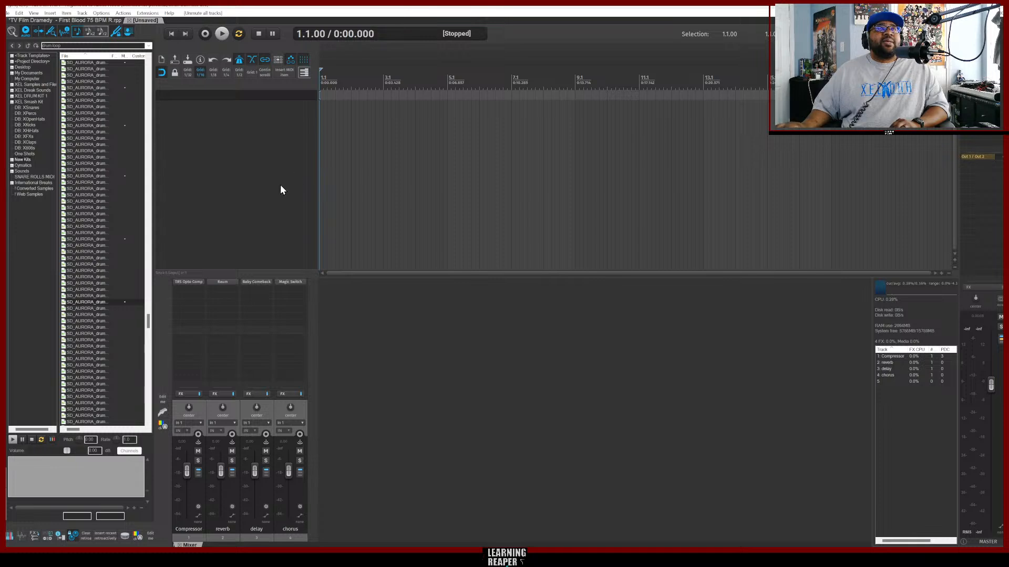
left_click(283, 201)
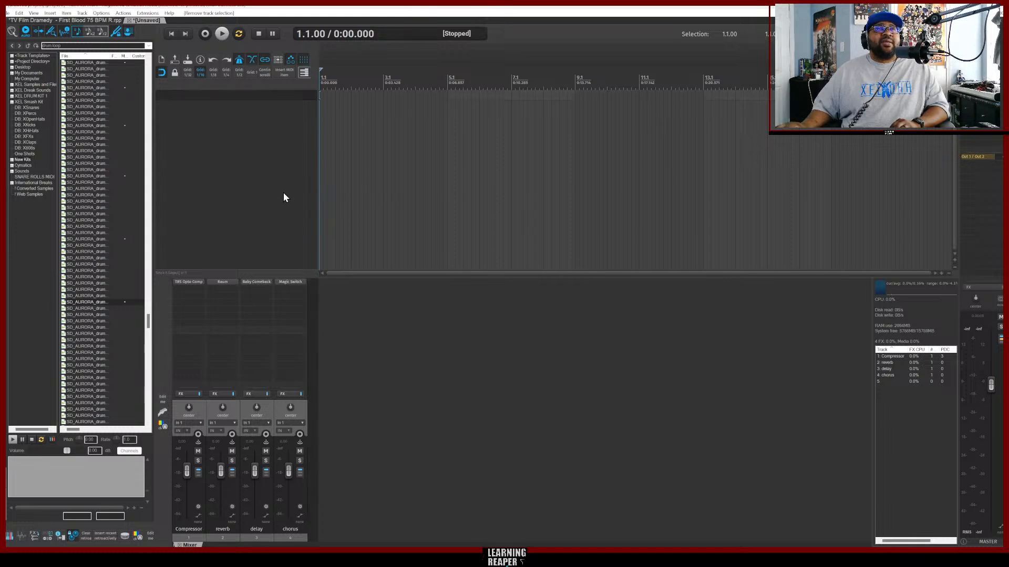
right_click(256, 124)
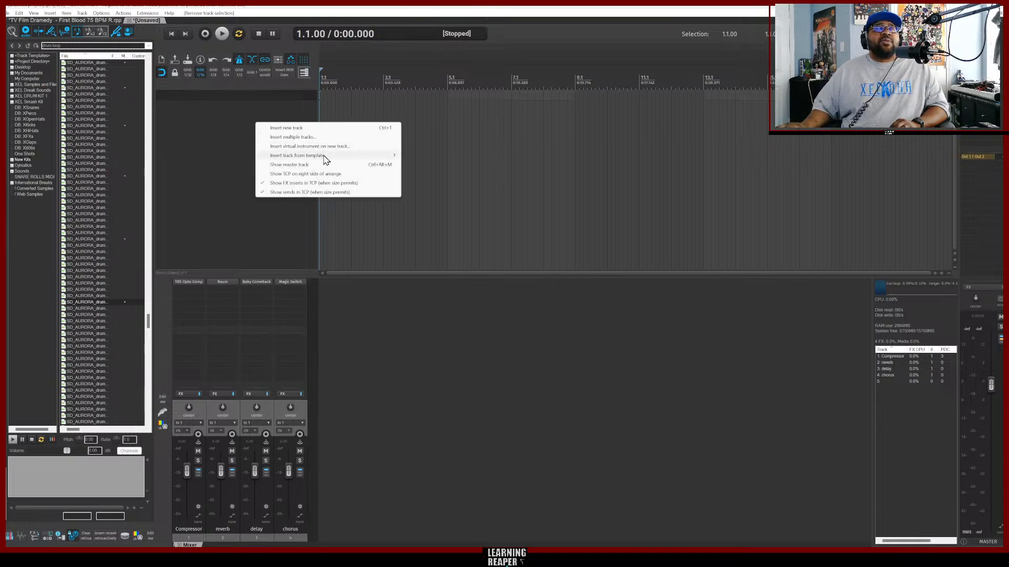
mouse_move(327, 161)
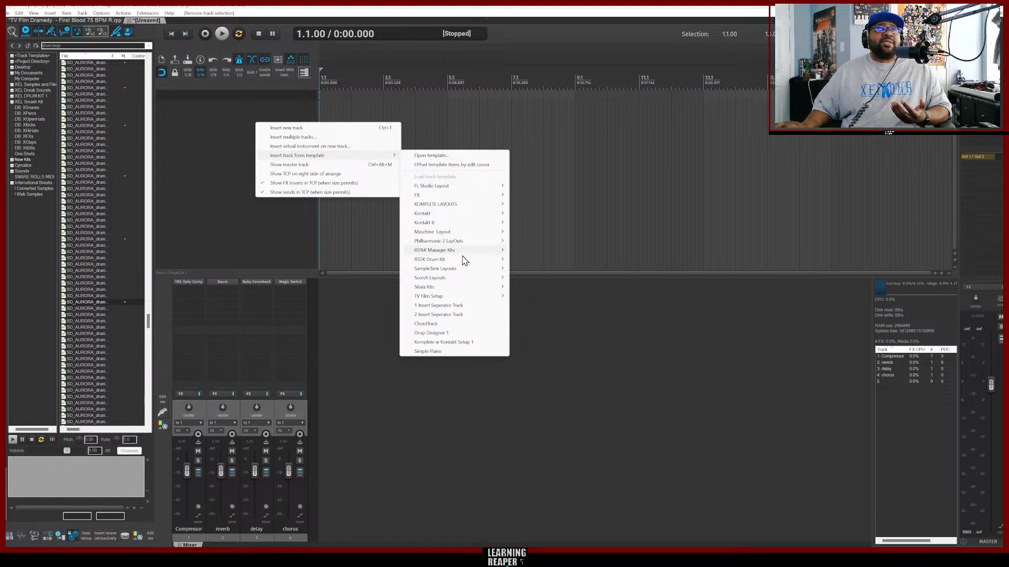
mouse_move(467, 297)
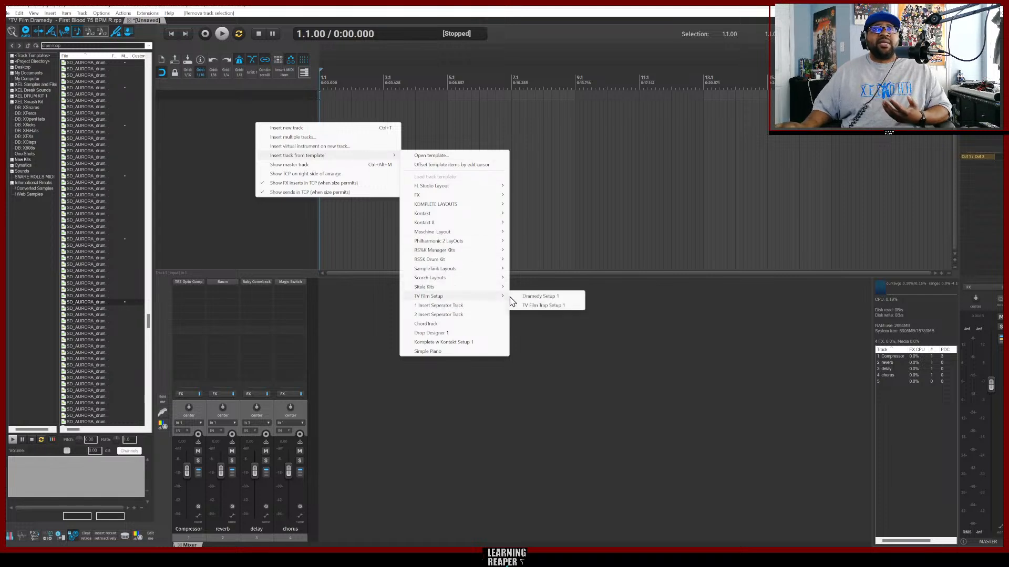
left_click(541, 297)
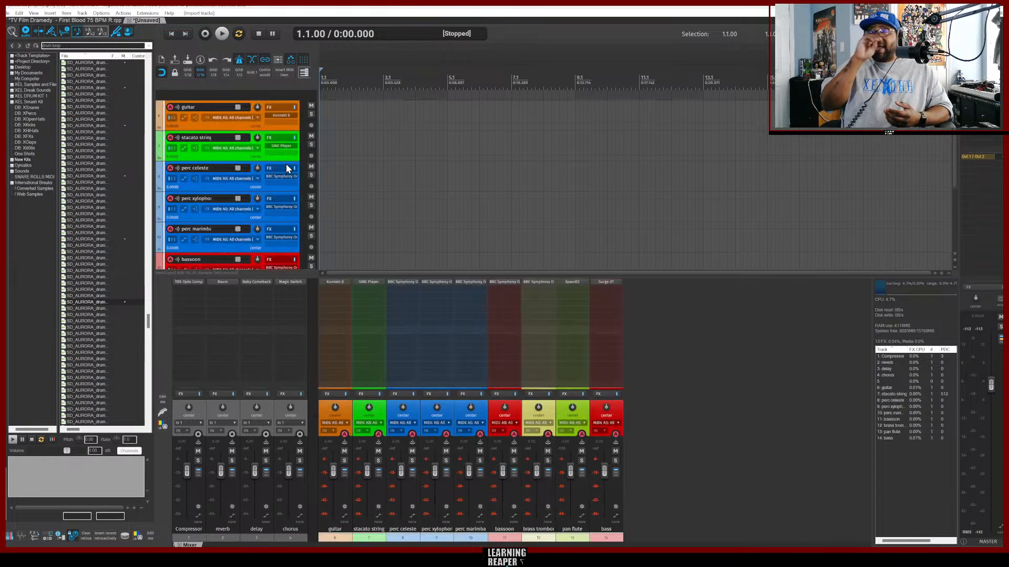
Add the Ripchord plugin to the stacato string track's input FX chain.
left_click(227, 126)
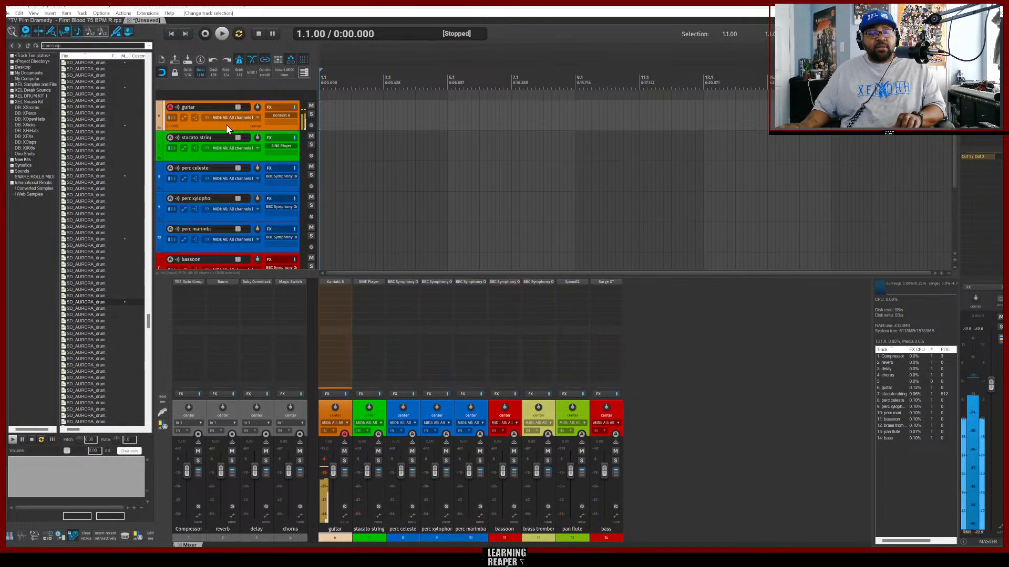
left_click(224, 158)
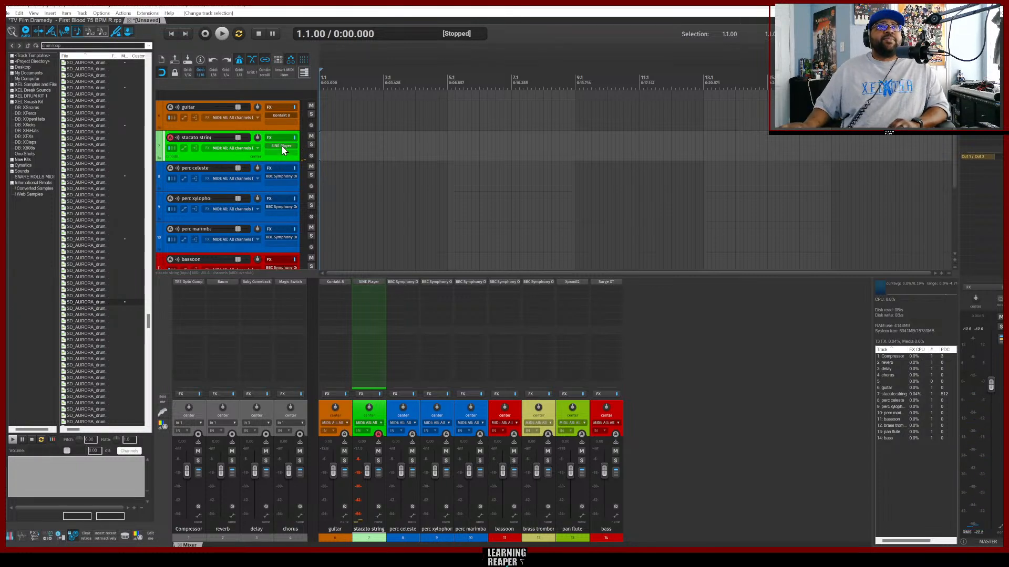
left_click(206, 150)
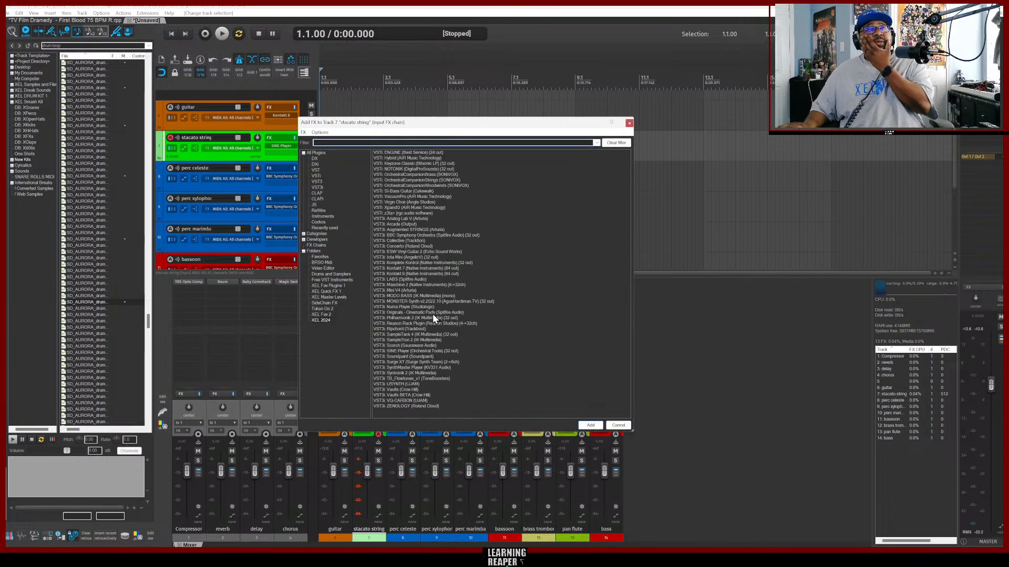
double_click(398, 329)
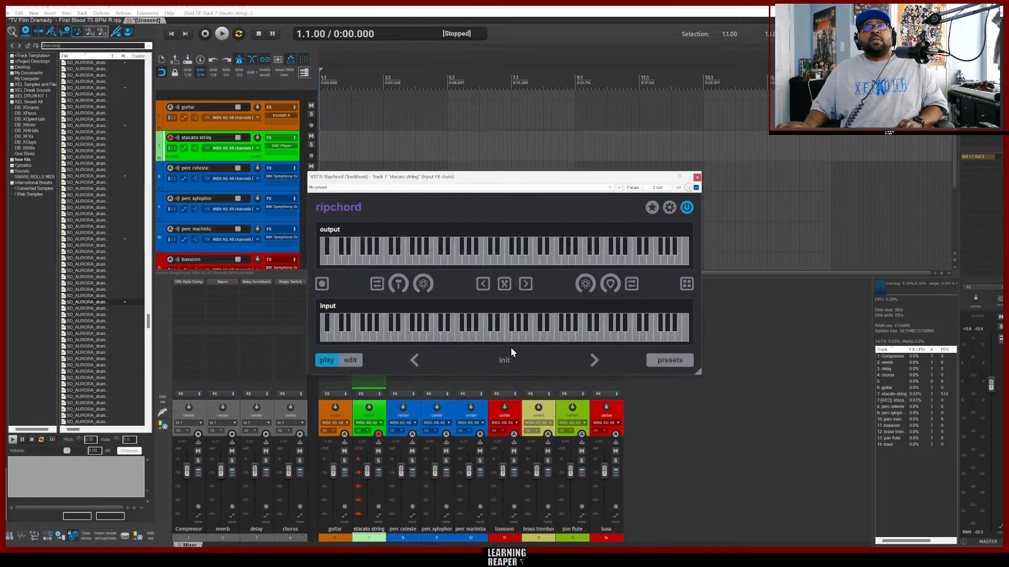
Load the Ripchord preset Jazz_02_b_ESBMO_John_Taylor_Kenny_Wheeler and audition two of its chord keys.
left_click(667, 362)
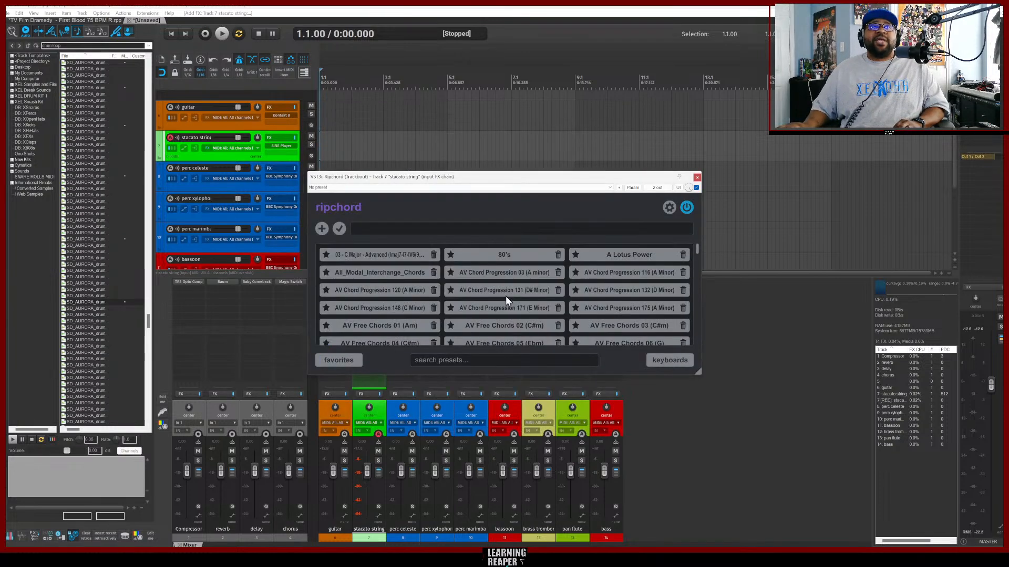
scroll(504, 300, "down", 5)
scroll(504, 307, "down", 2)
left_click(500, 313)
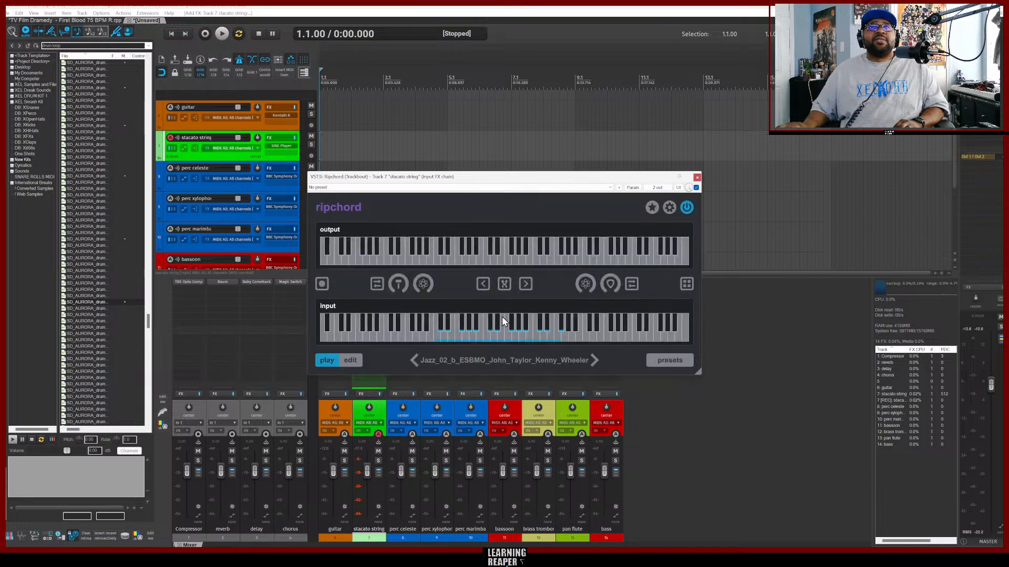
left_click(461, 336)
left_click(489, 337)
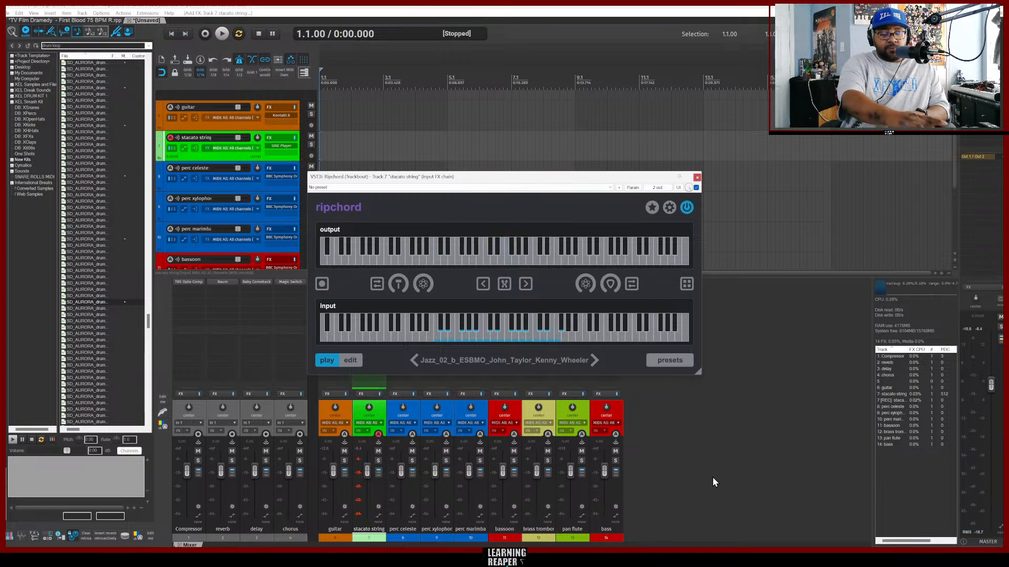
Set the project tempo by tapping it in three times.
key("h")
key("h")
key("h")
key("h")
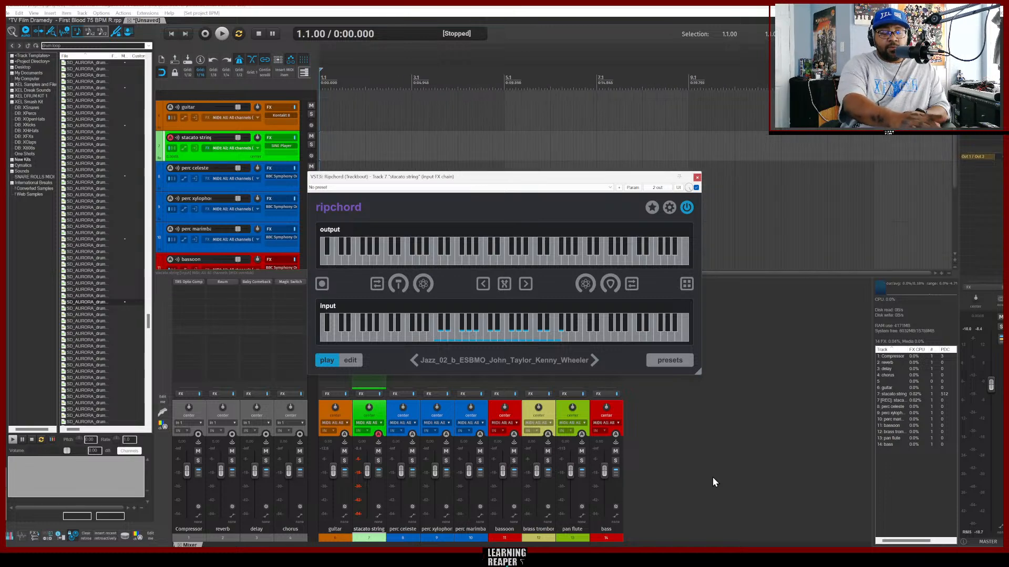
Tap in the project tempo again with four more taps.
key("h")
key("h")
key("h")
key("h")
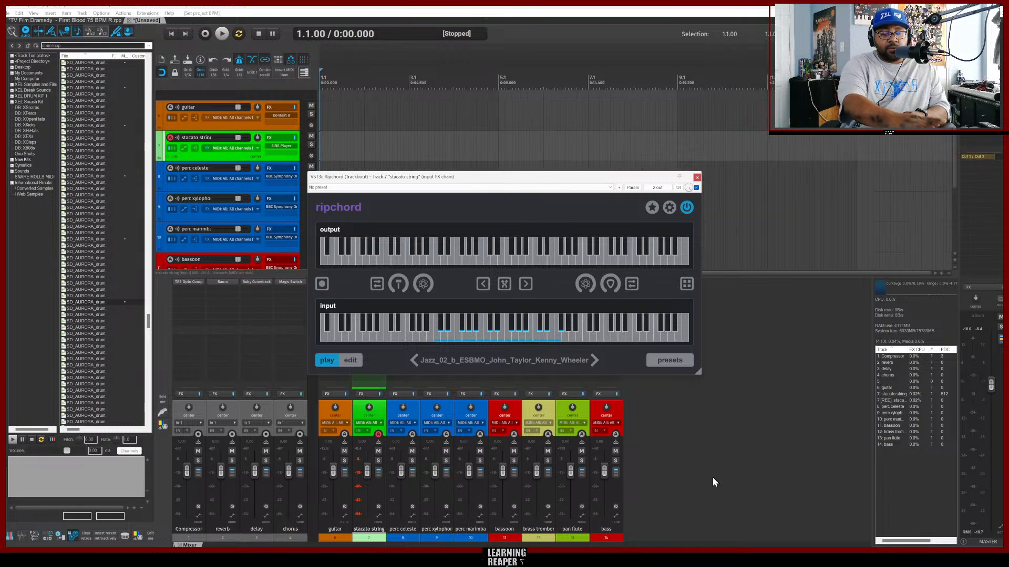
key("h")
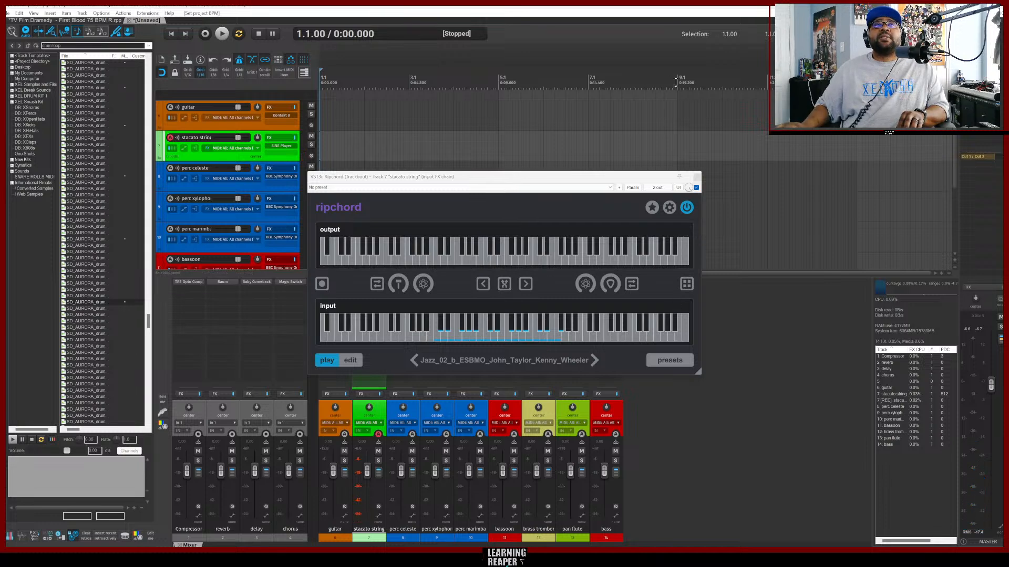
Select a time range over the first eight bars and record a chord part on the stacato string track through Ripchord.
left_click_drag(676, 83, 321, 84)
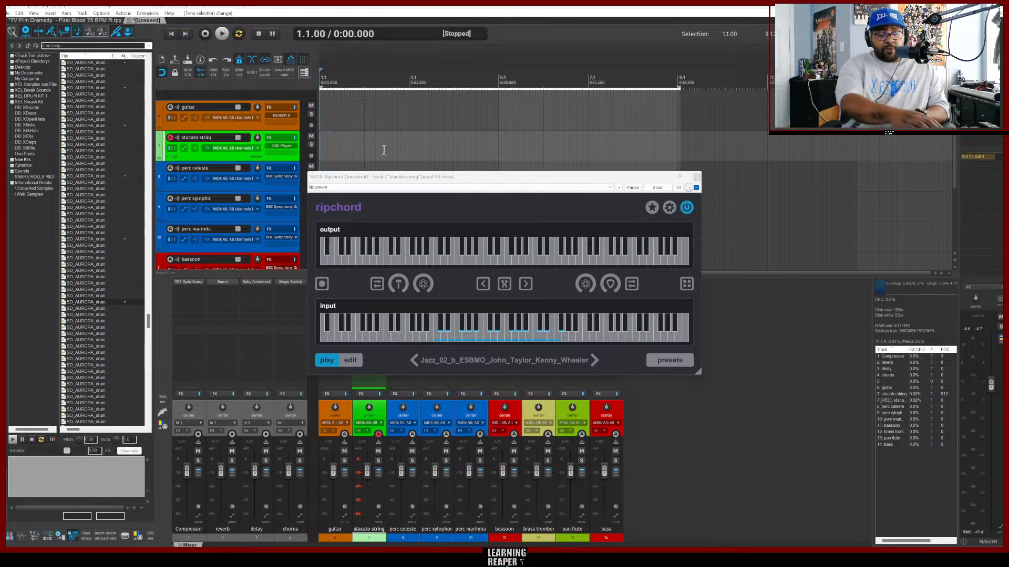
key("ctrl+r")
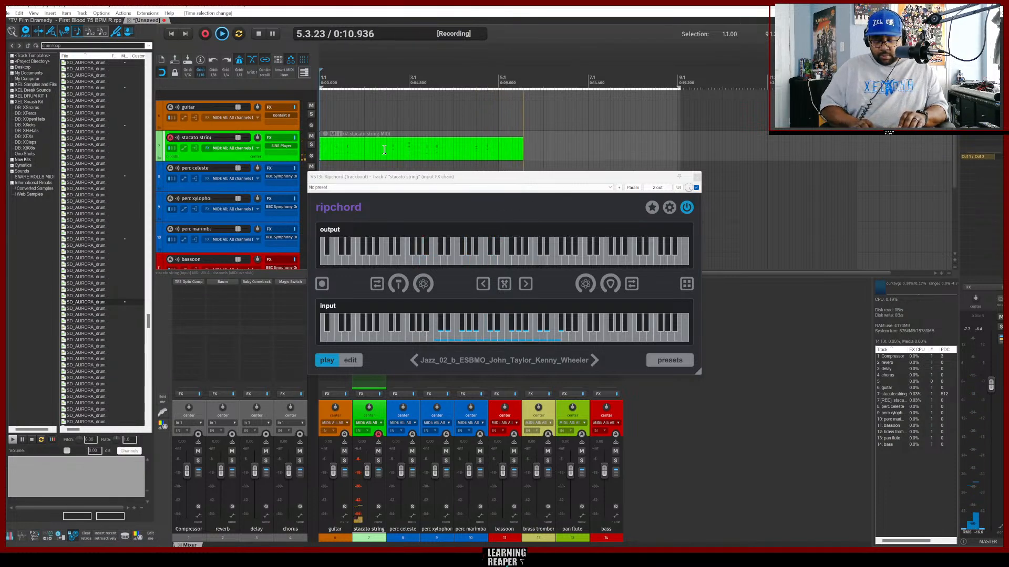
key("space")
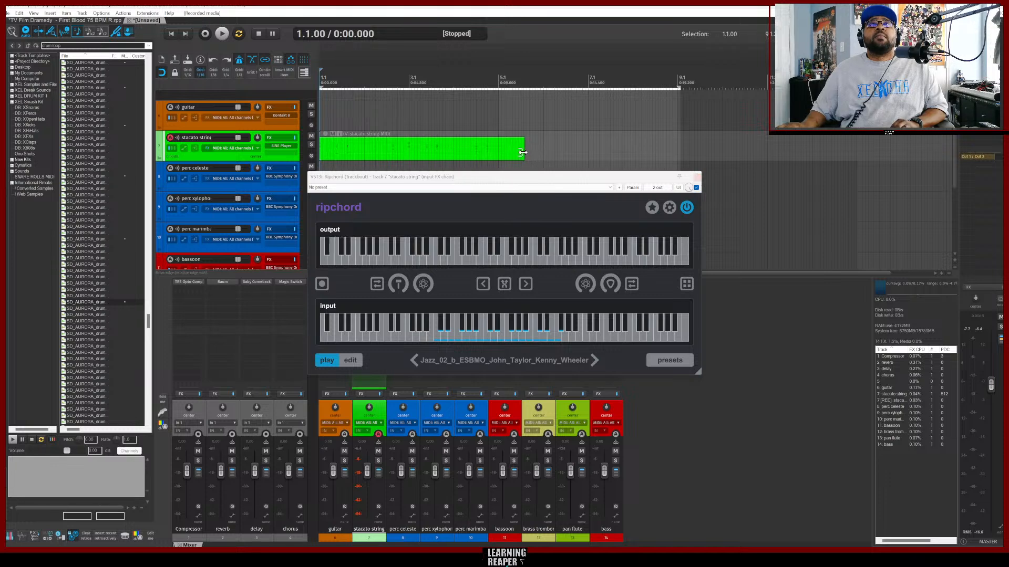
Trim the recorded MIDI item to end at bar 5, open it in the MIDI editor and close the Ripchord window.
left_click_drag(523, 153, 498, 152)
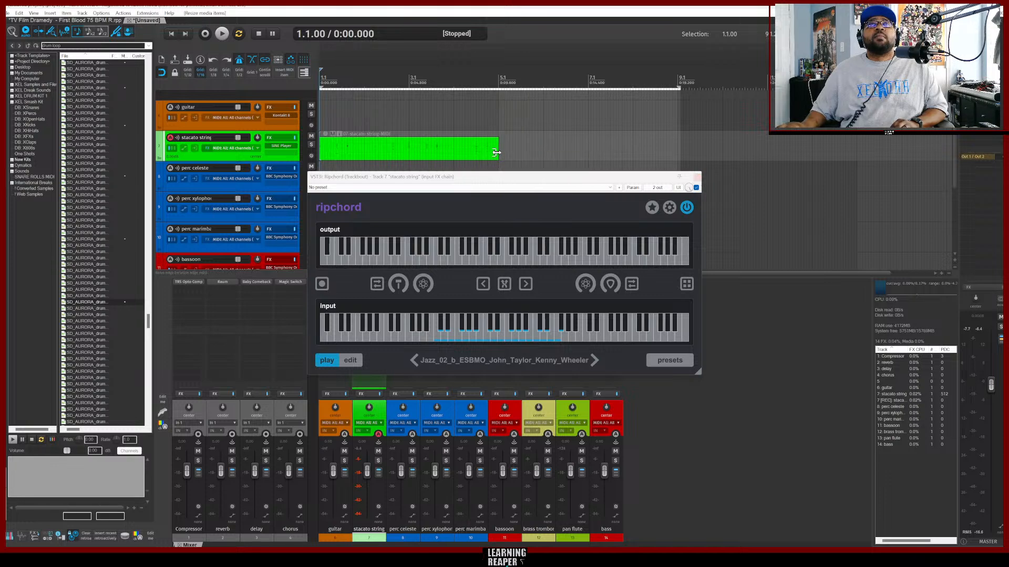
left_click(443, 152)
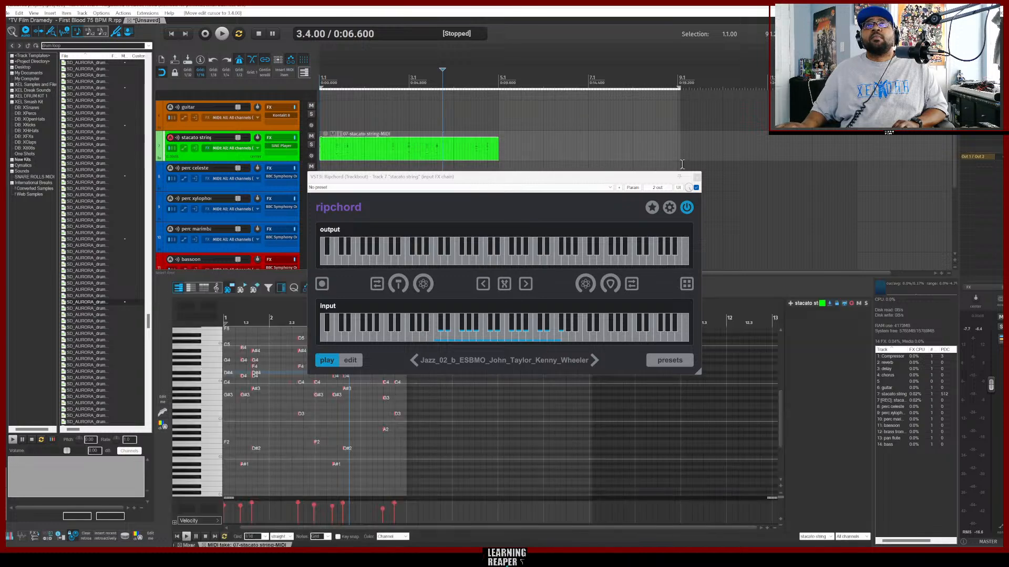
left_click(696, 178)
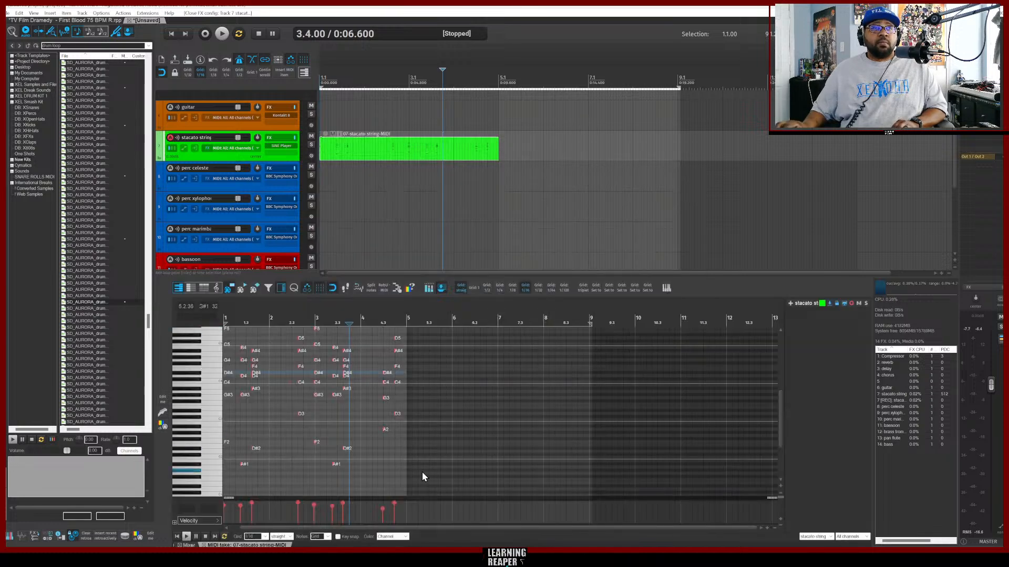
Select all recorded chord notes and quantize their position and note ends to the grid at 100% strength.
left_click_drag(419, 478, 216, 314)
scroll(453, 435, "up", 3)
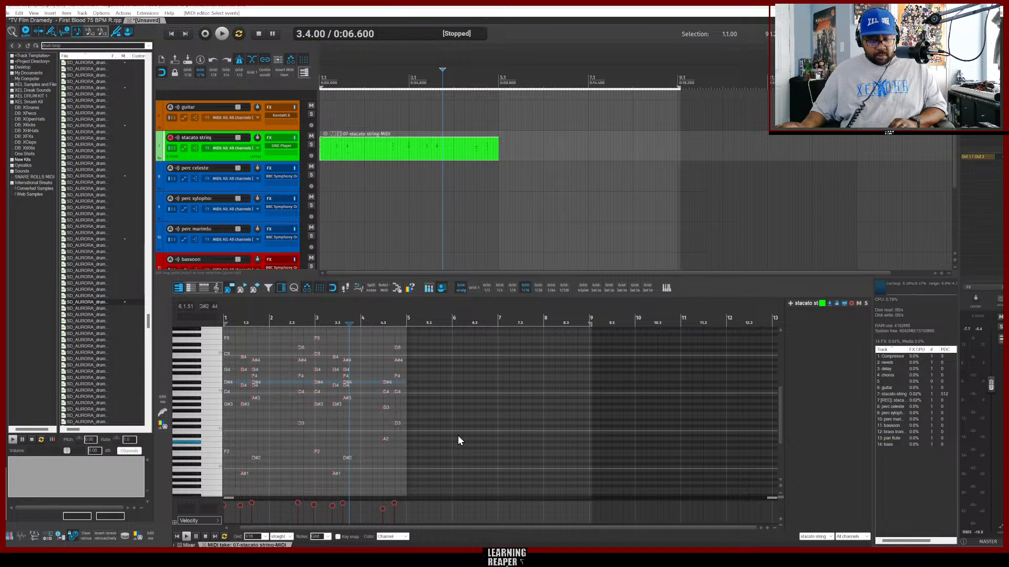
key("q")
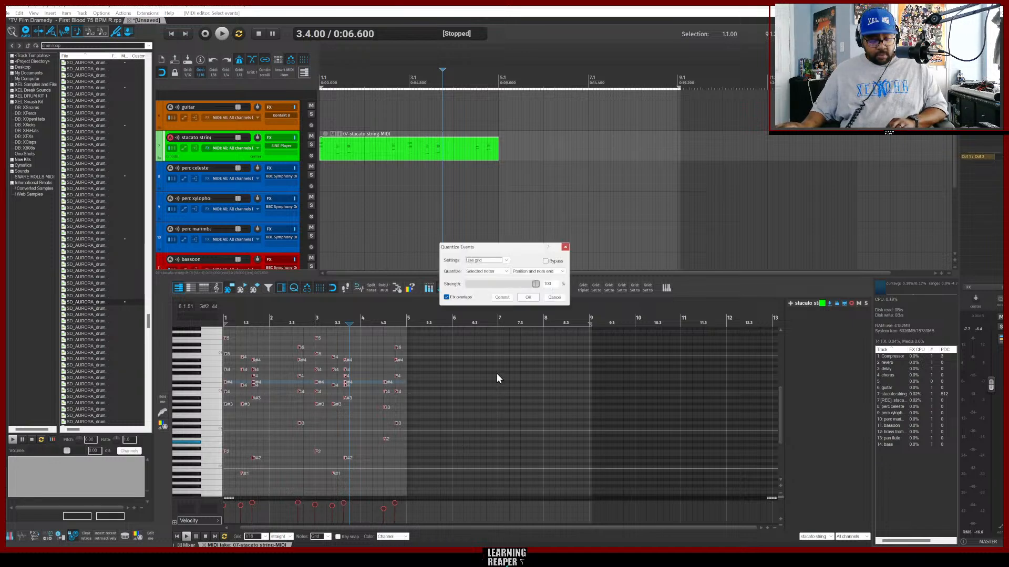
left_click(528, 297)
Play the quantized chord part from the start to audition it.
key("Home")
key("space")
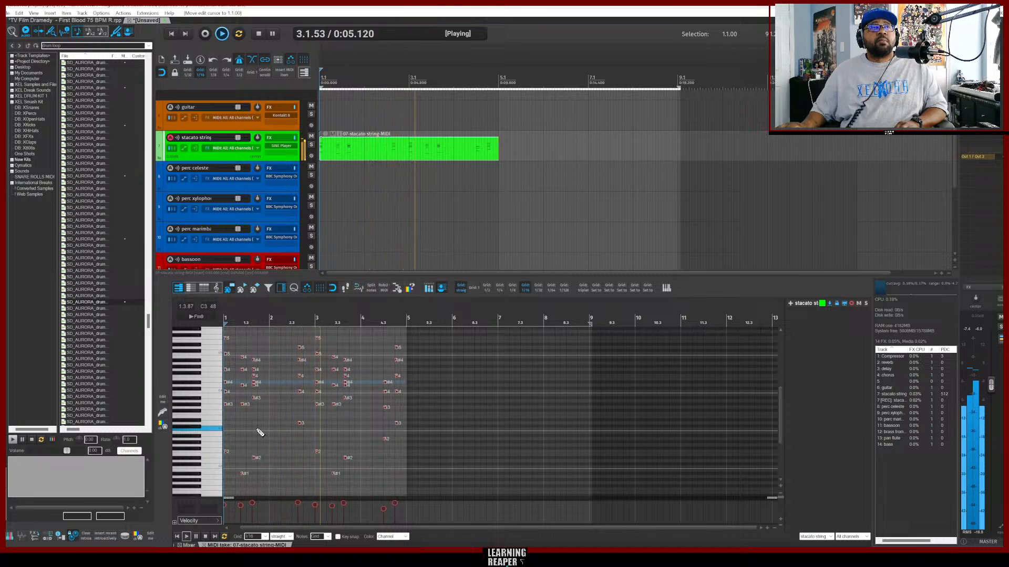
key("space")
key("space")
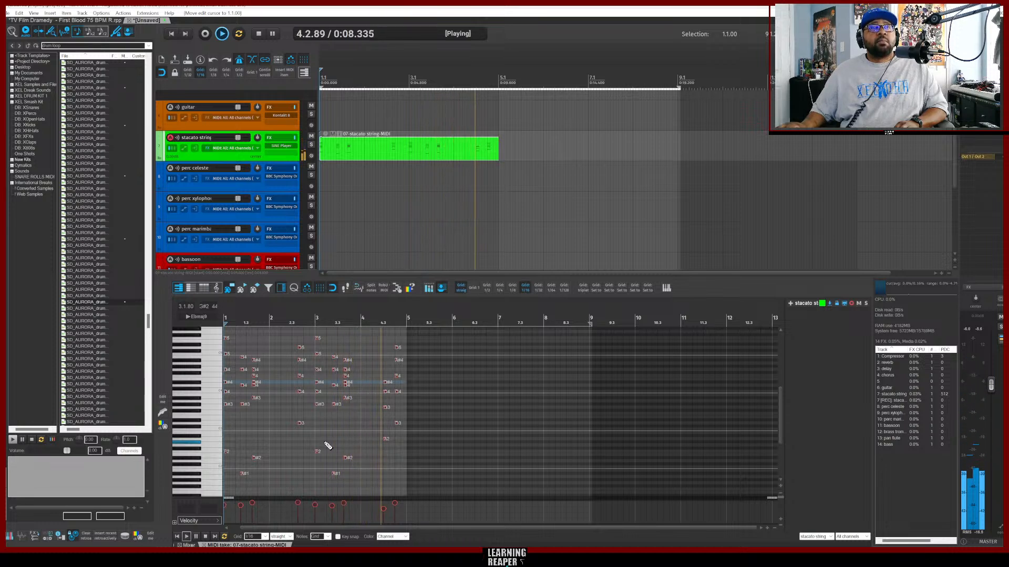
key("space")
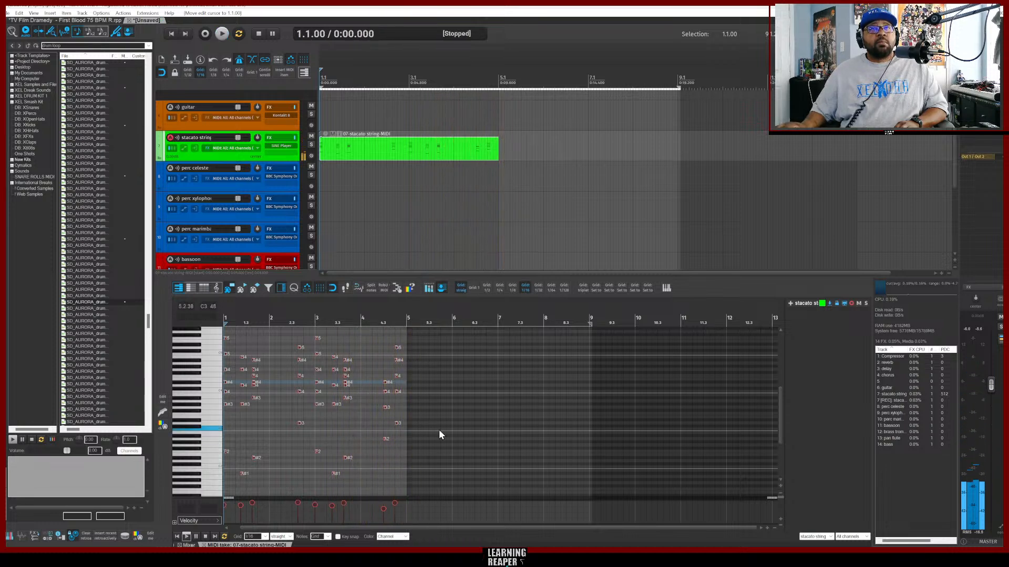
left_click(413, 482)
key("ctrl+v")
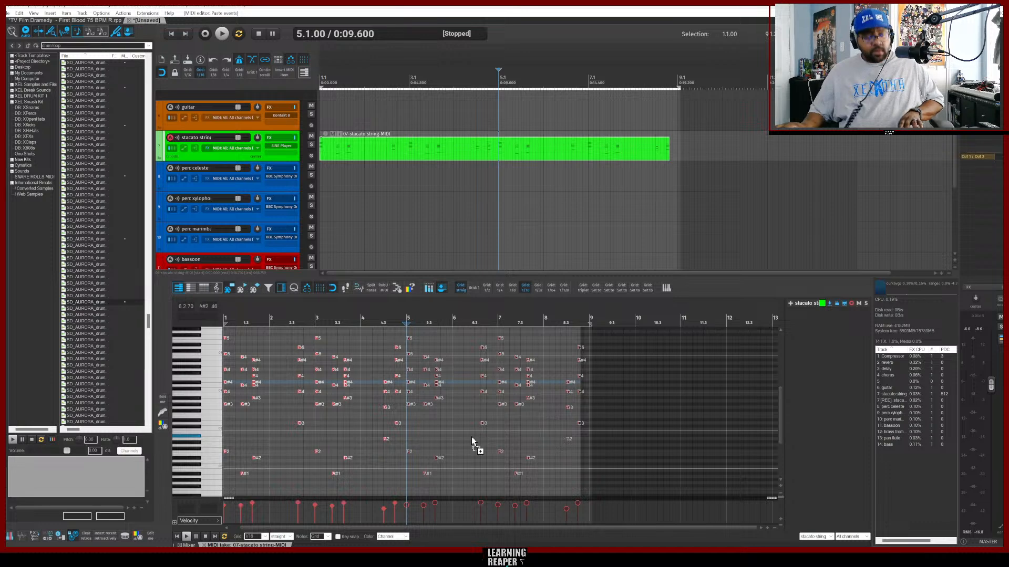
key("ctrl+z")
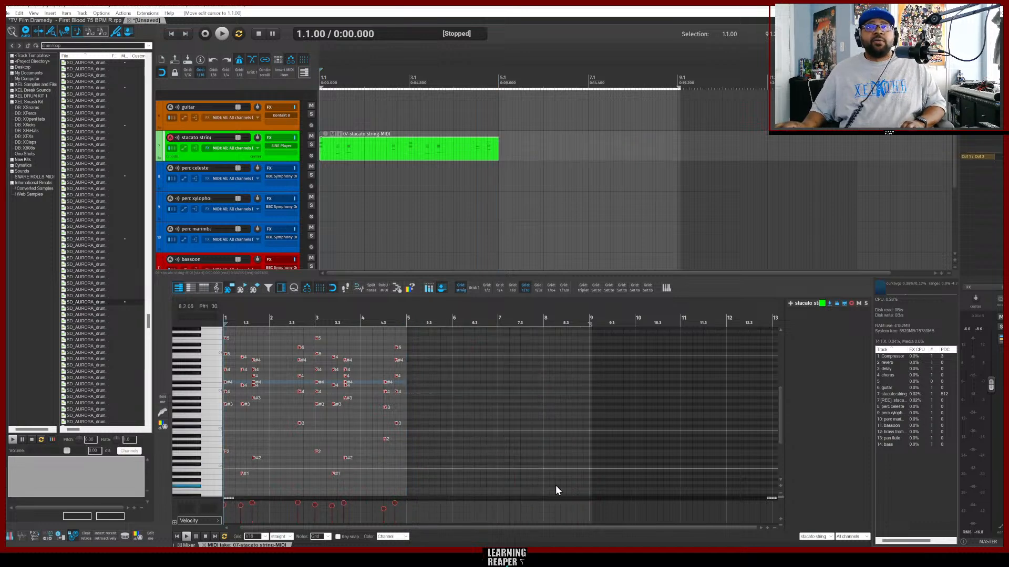
Paste the chord notes again starting at bar 5 and extend the MIDI item to end at bar 9.
left_click_drag(428, 528, 409, 528)
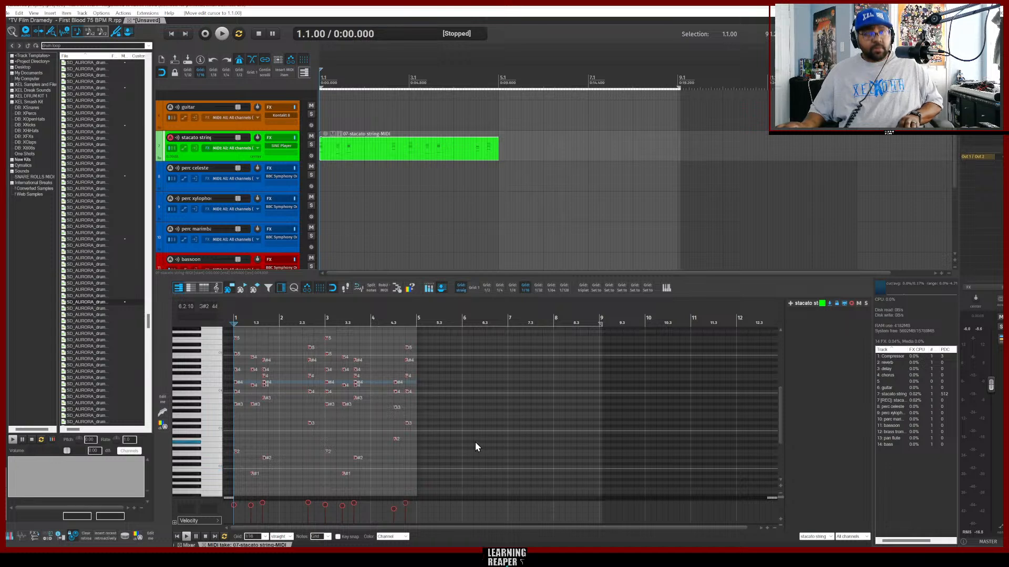
key("ctrl+a")
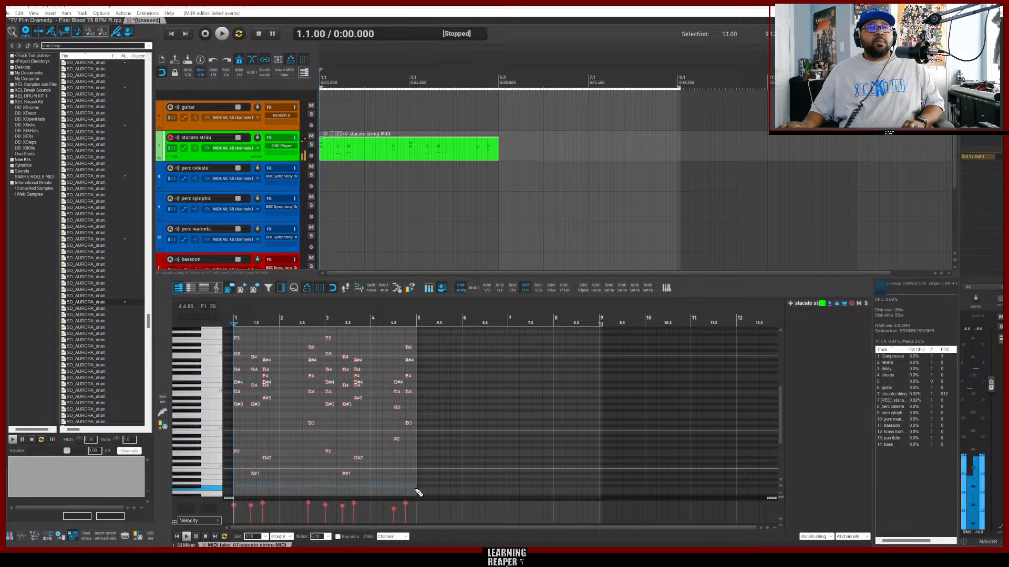
mouse_move(419, 492)
left_mouse_down()
mouse_move(354, 326)
mouse_move(233, 335)
left_mouse_up()
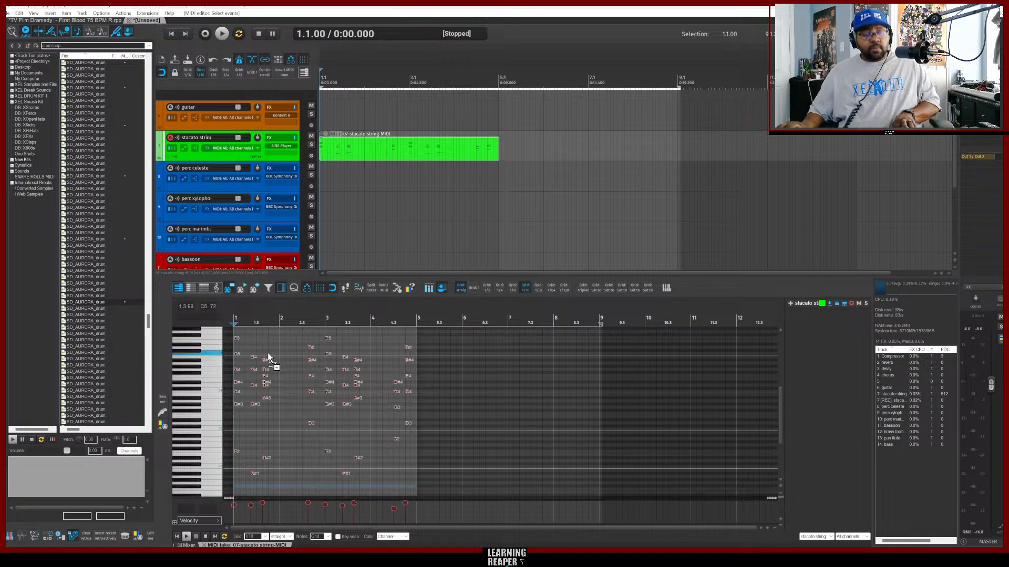
key("ctrl+v")
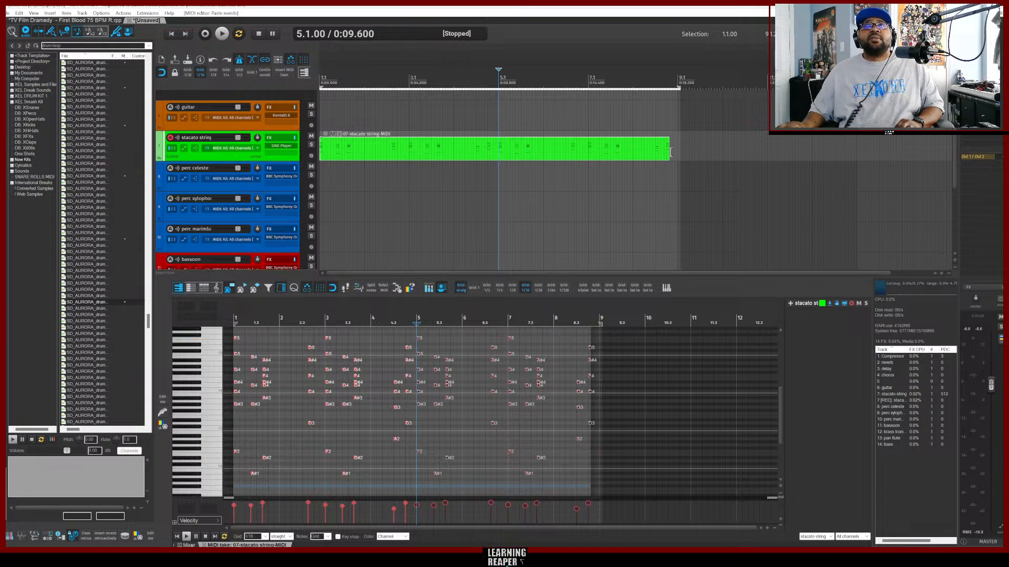
left_click_drag(668, 153, 678, 153)
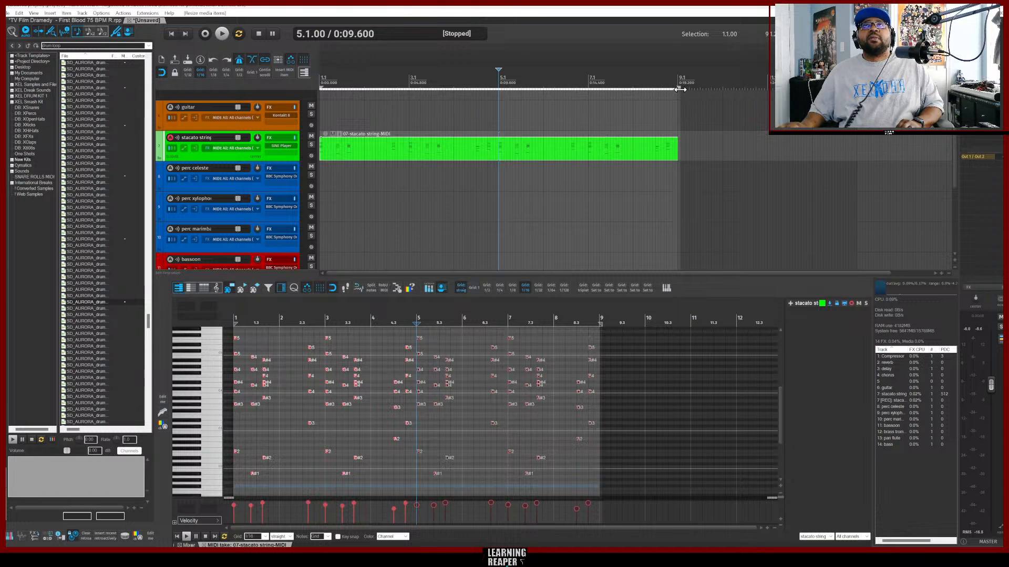
Play the eight-bar chord part from the start to audition it.
left_click_drag(680, 90, 677, 89)
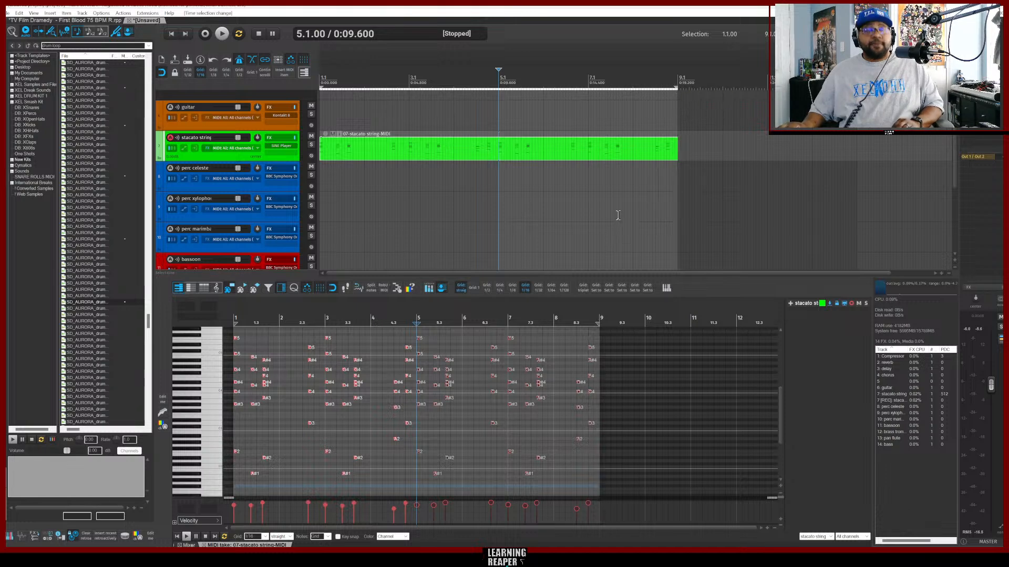
key("Home")
key("space")
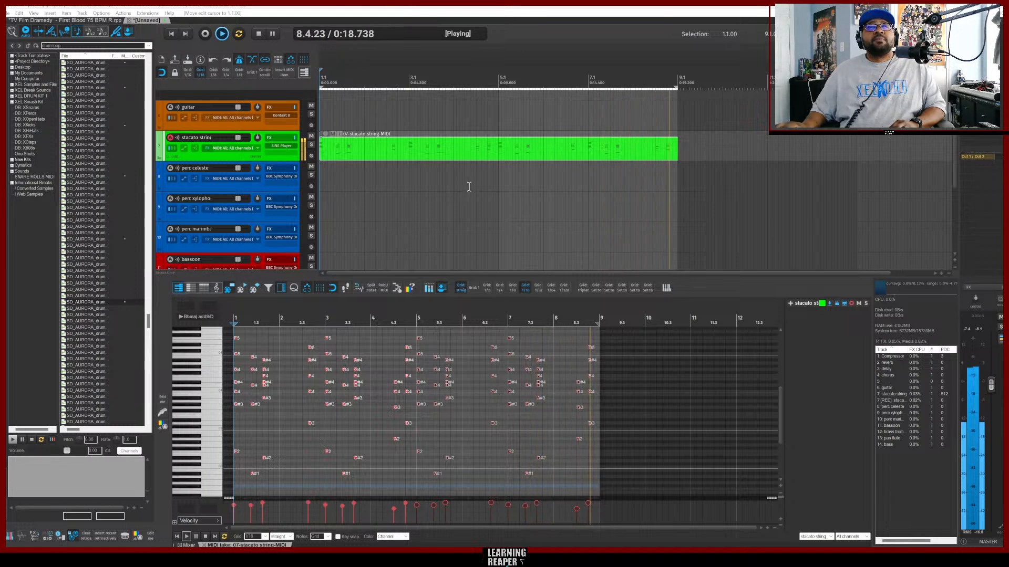
left_click(256, 188)
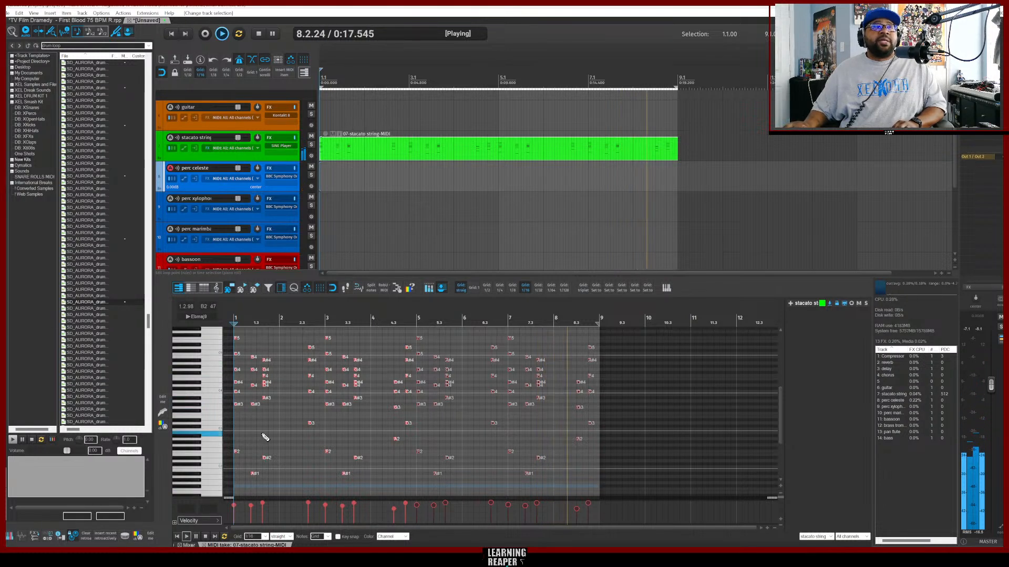
key("space")
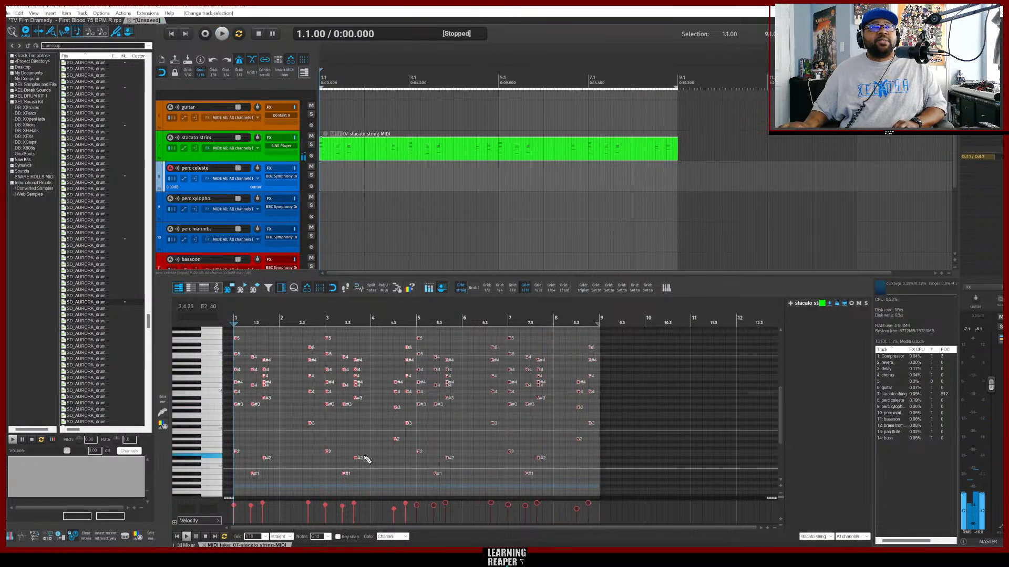
Enable key snap in the MIDI editor and set its scale to Natural minor.
left_click(218, 453)
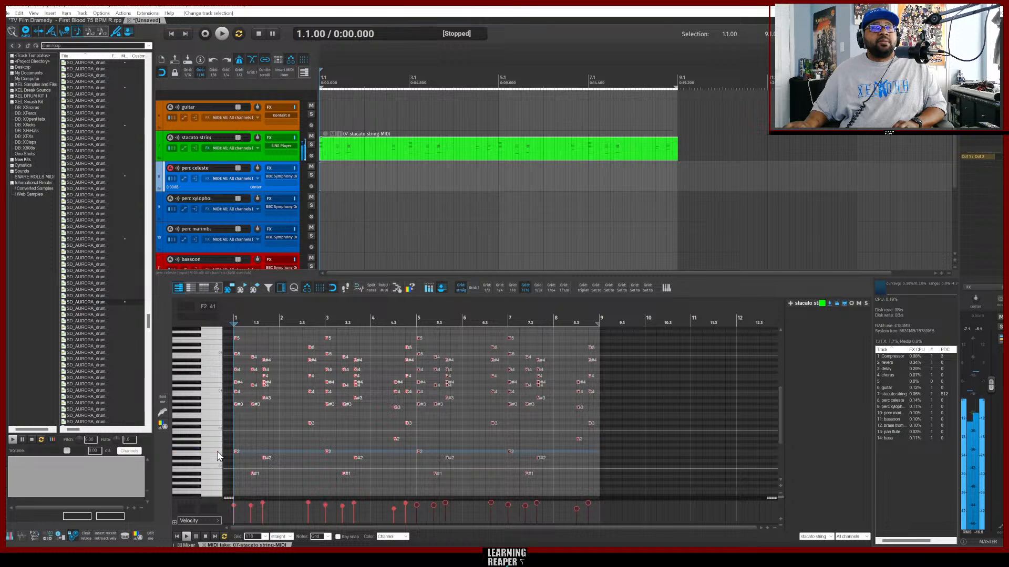
left_click(338, 537)
left_click(373, 537)
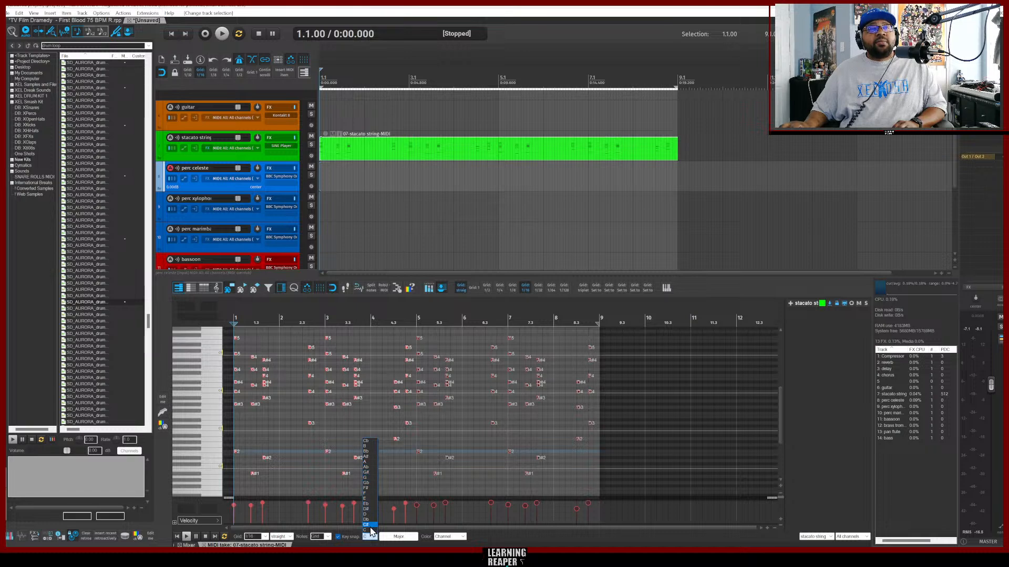
left_click(376, 493)
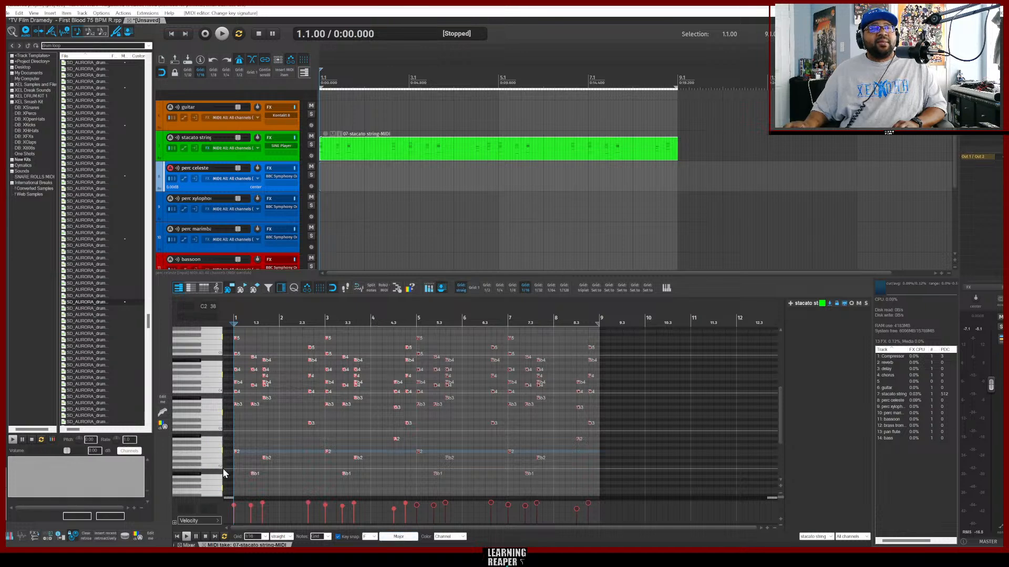
left_click(409, 540)
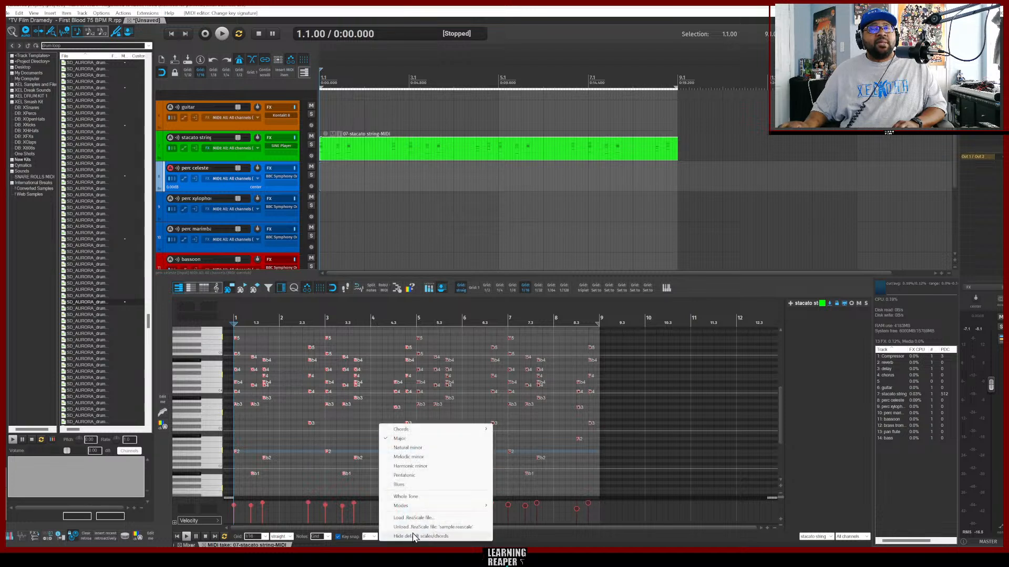
left_click(416, 448)
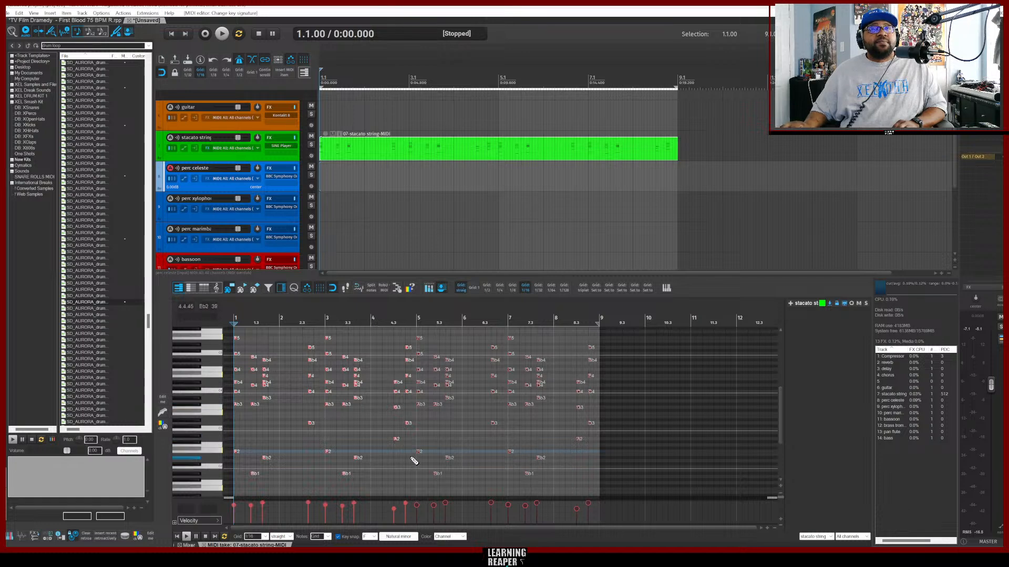
Play back the chord part and audition individual low notes on the piano keyboard.
key("space")
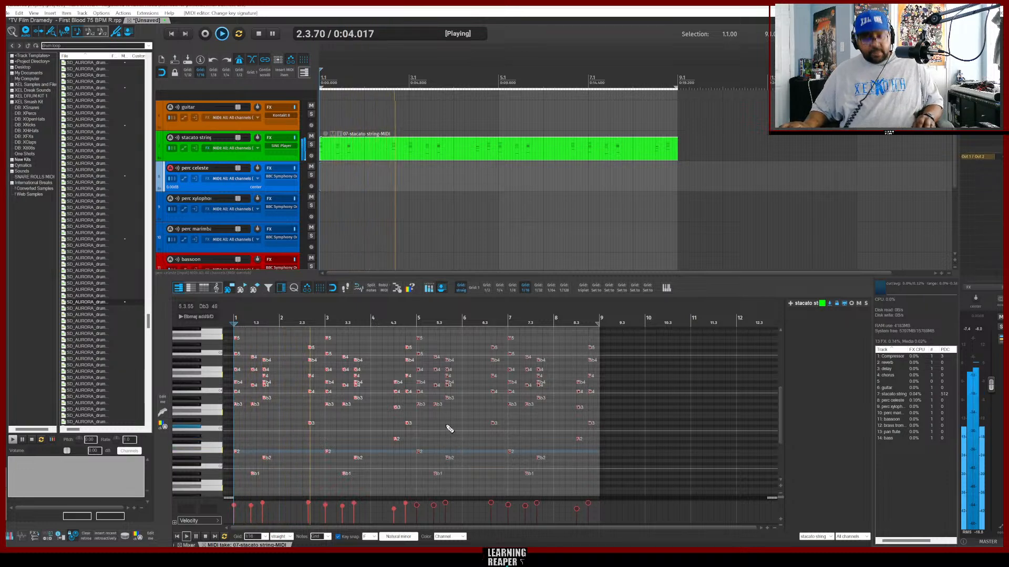
left_click(420, 152)
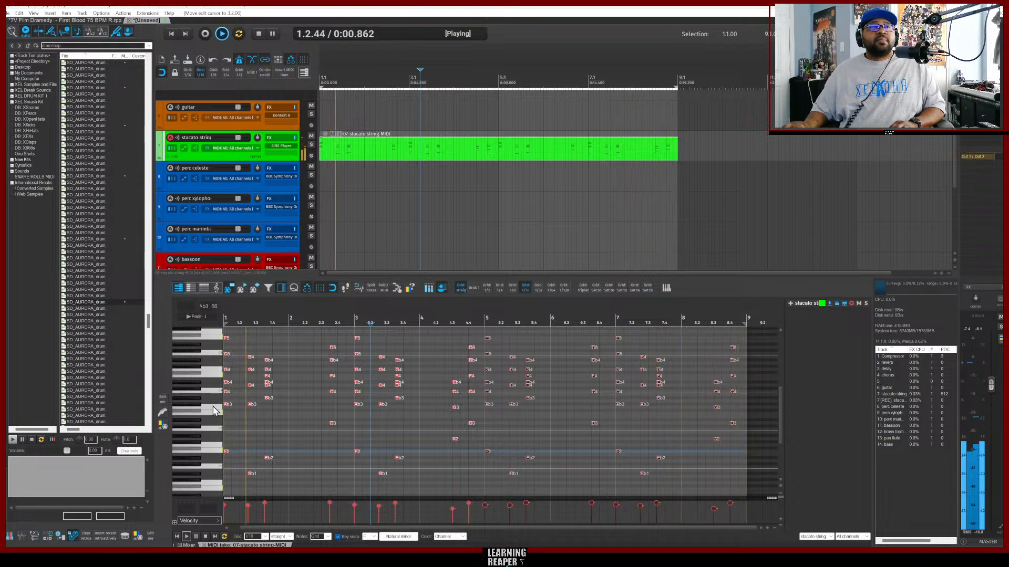
key("space")
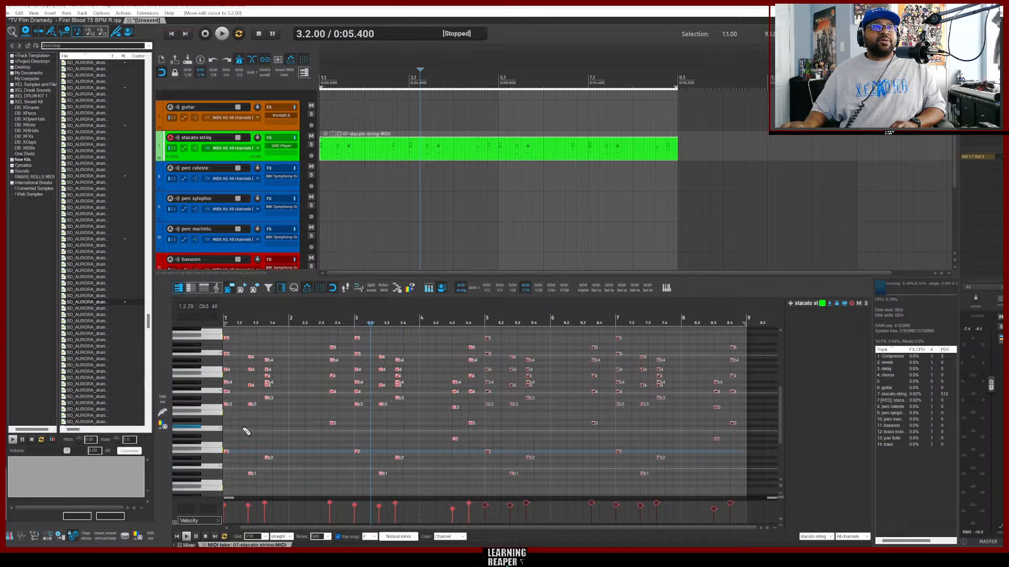
left_click(210, 449)
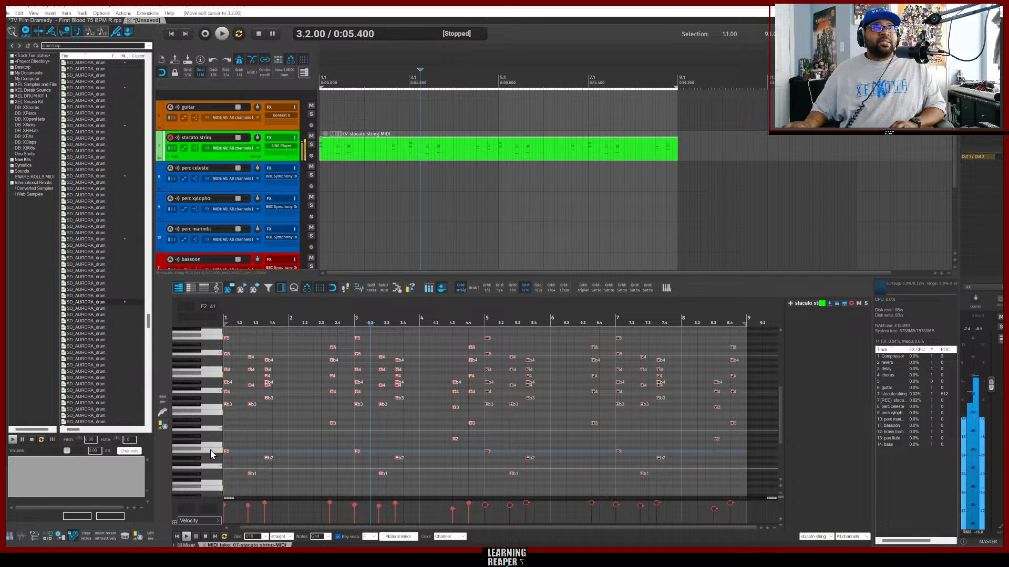
left_click(199, 477)
left_click(199, 477)
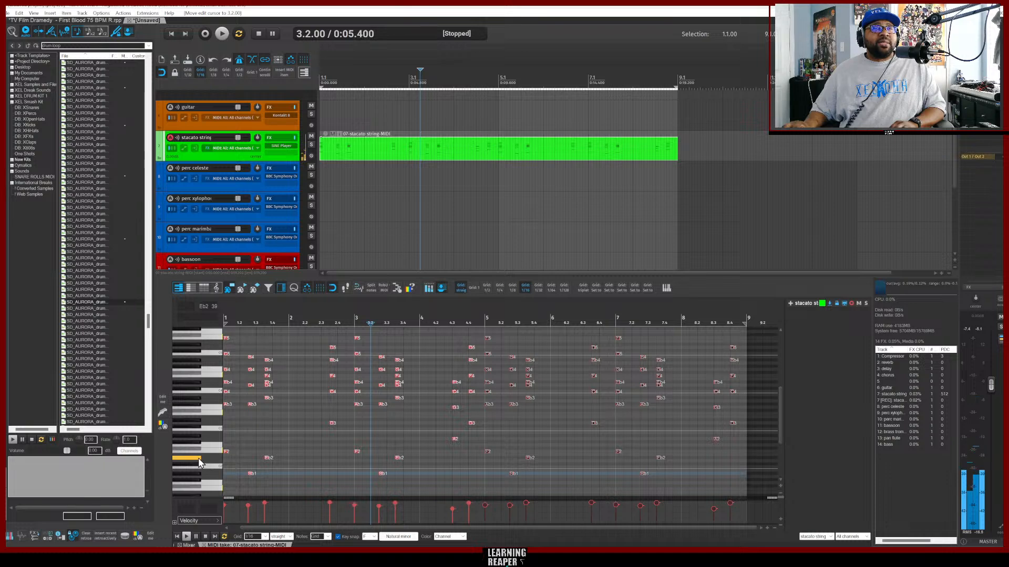
left_click(198, 458)
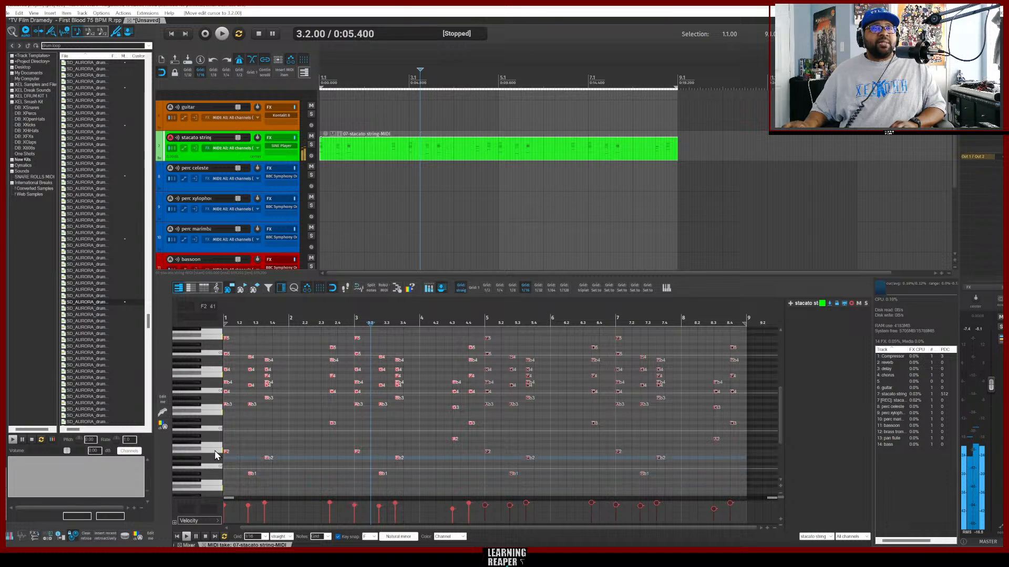
Add JS MIDI Snap To Key as input FX on the perc celesta track, setting root note F and Natural Minor scale.
left_click(216, 452)
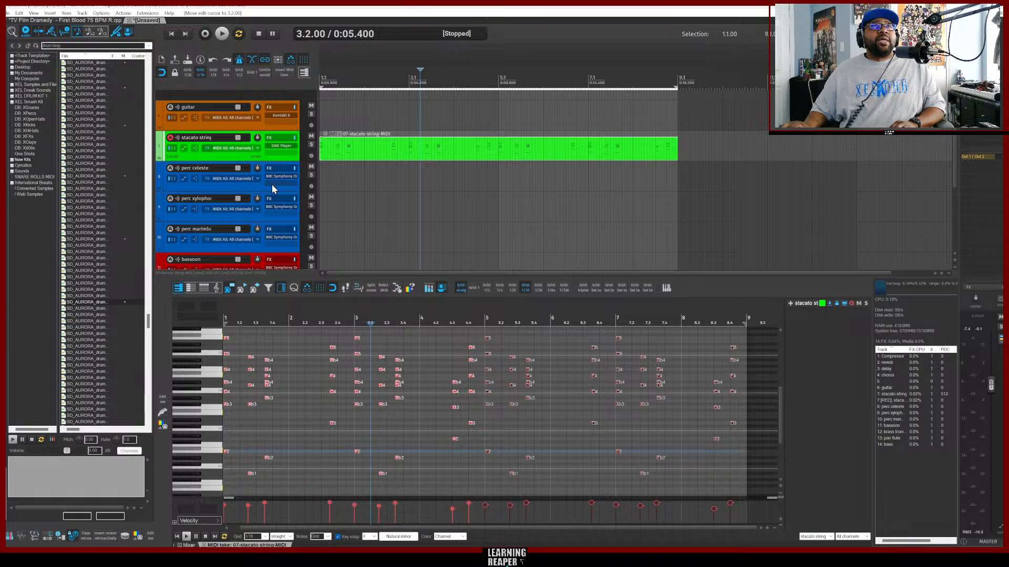
left_click(207, 179)
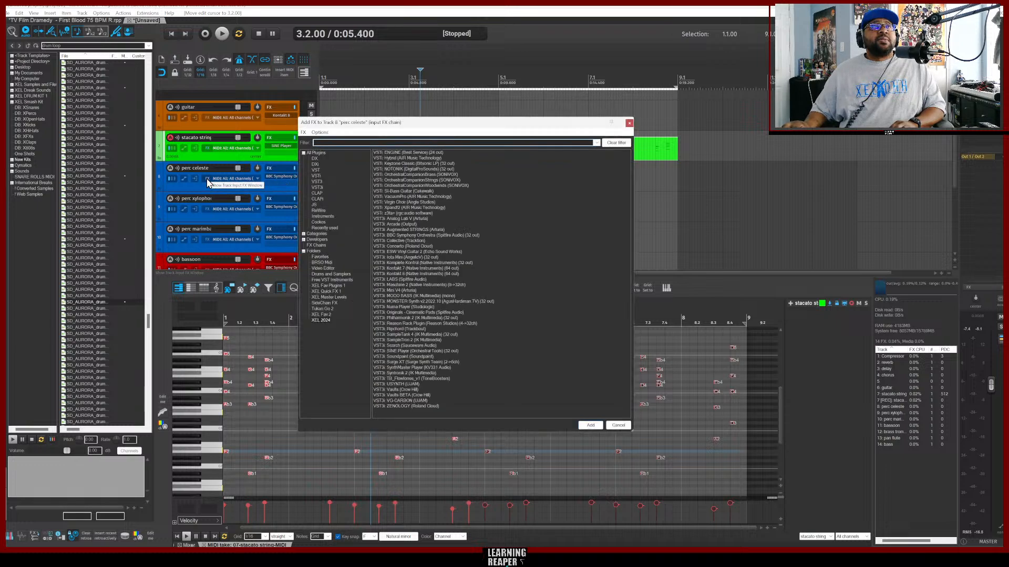
left_click(320, 257)
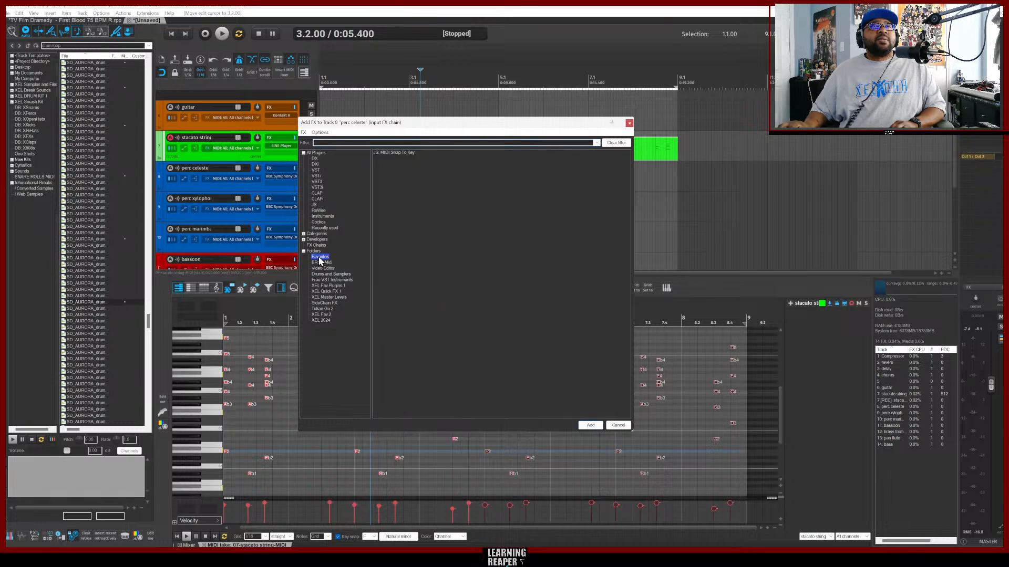
double_click(401, 152)
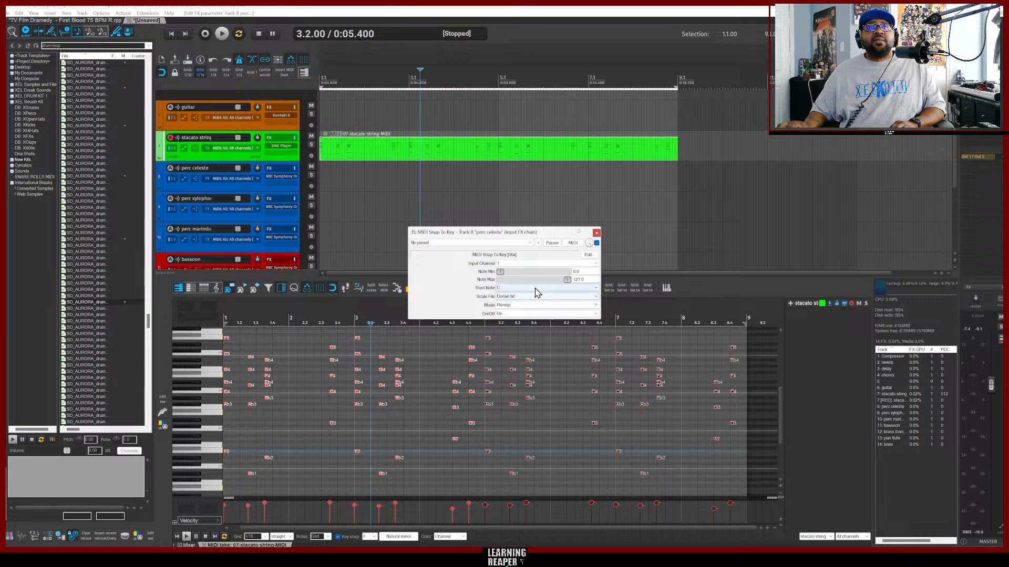
left_click(535, 289)
left_click(525, 318)
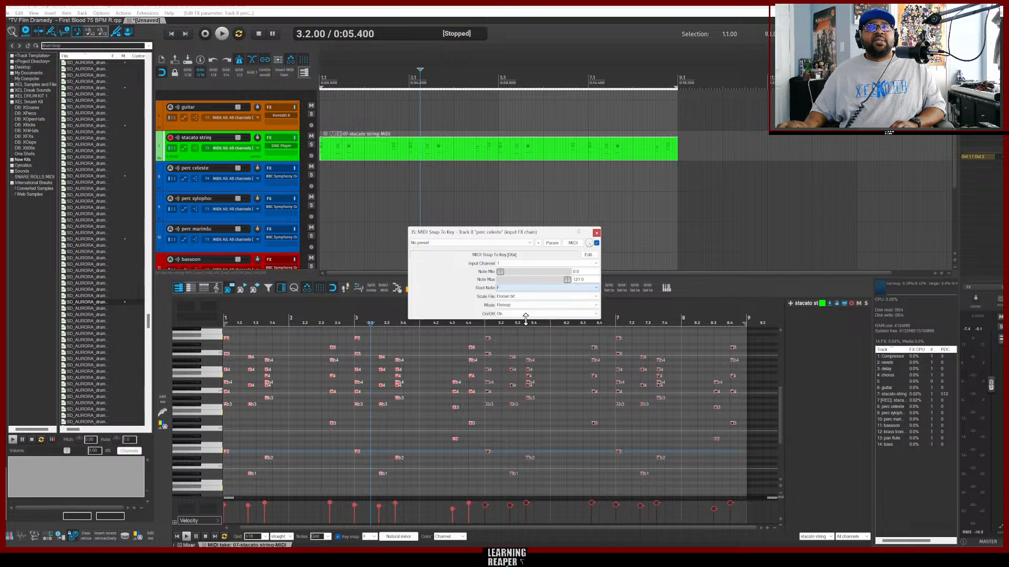
left_click(544, 297)
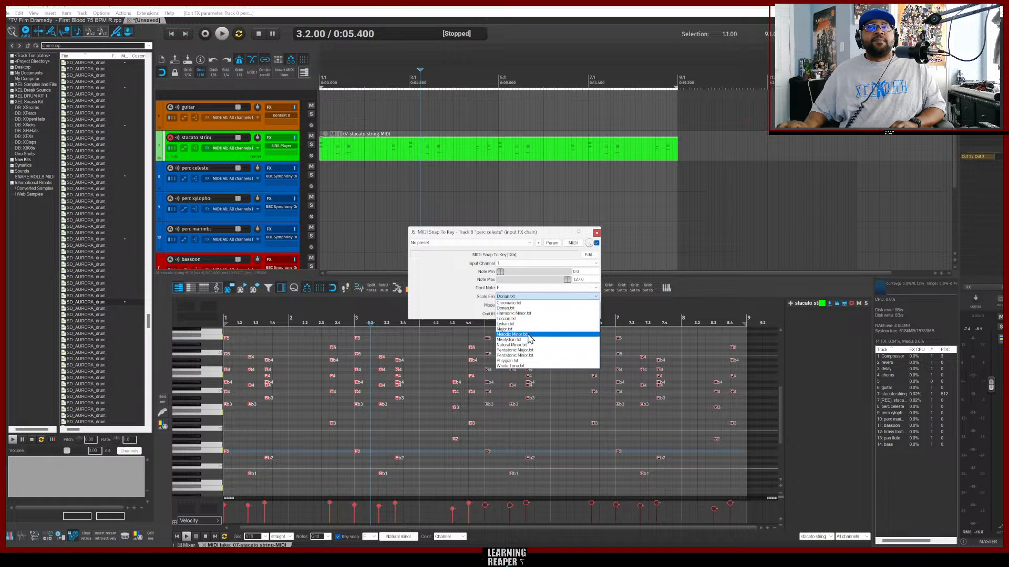
left_click(533, 346)
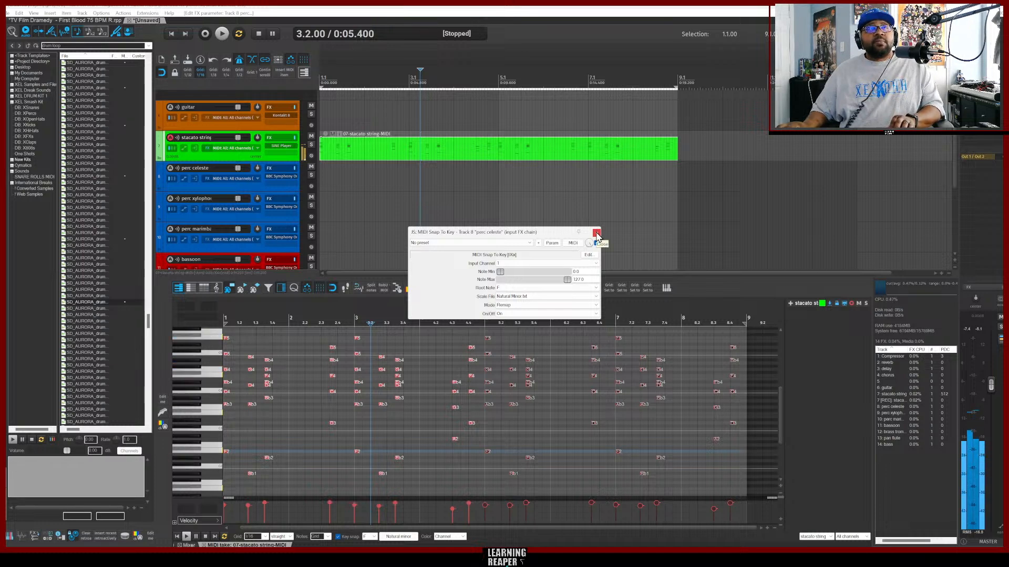
Arm the perc celesta track for recording and insert an empty MIDI item on it.
left_click(259, 191)
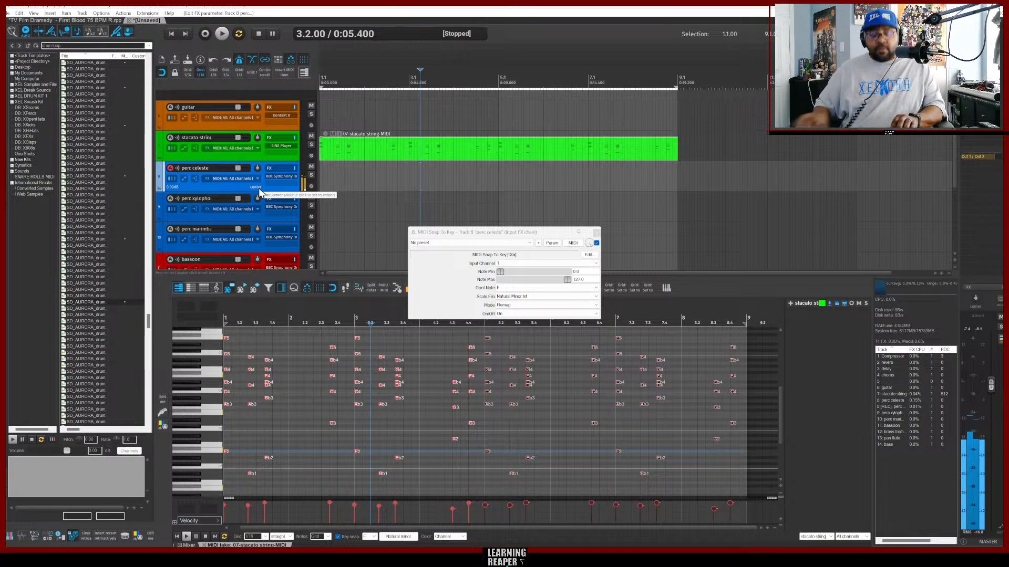
key("Insert")
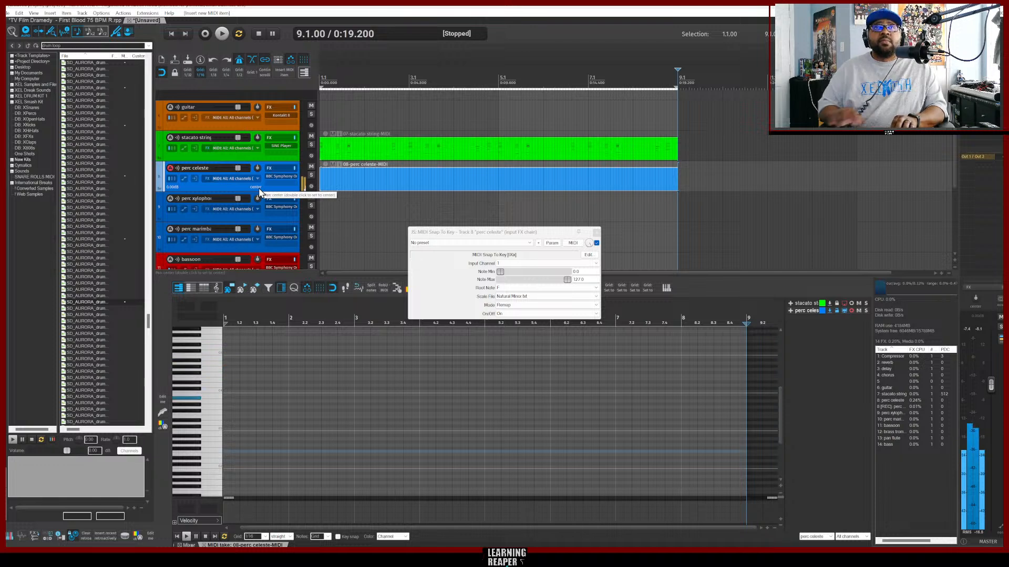
left_click(596, 232)
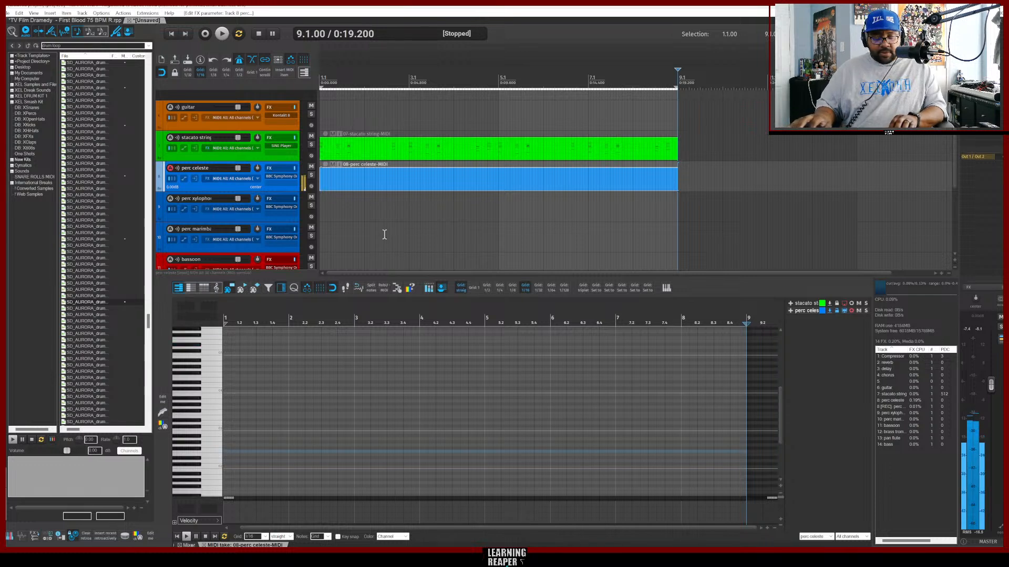
Record a celesta melody over the eight bars, starting playback from the project start.
key("Home")
key("space")
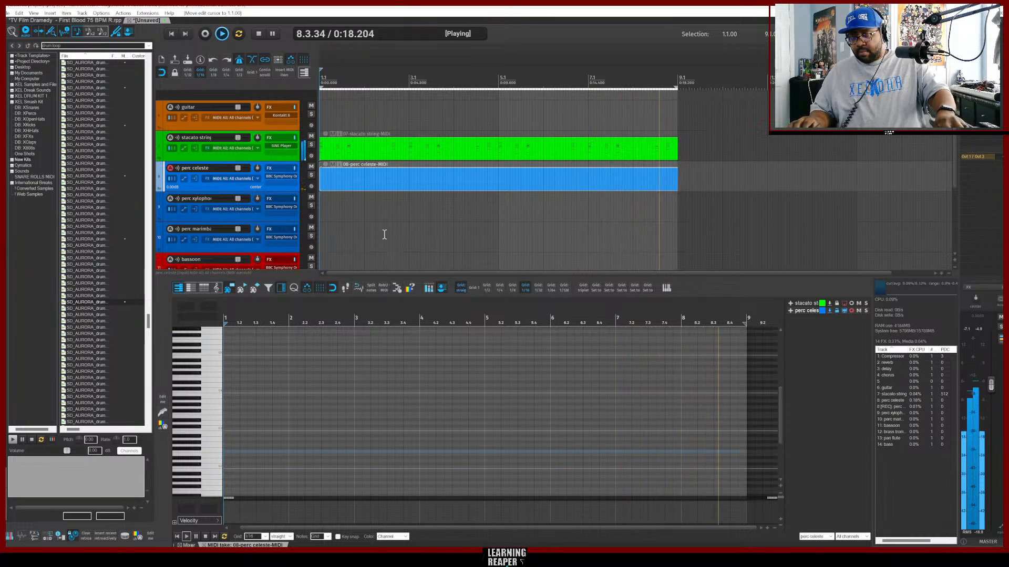
key("ctrl+r")
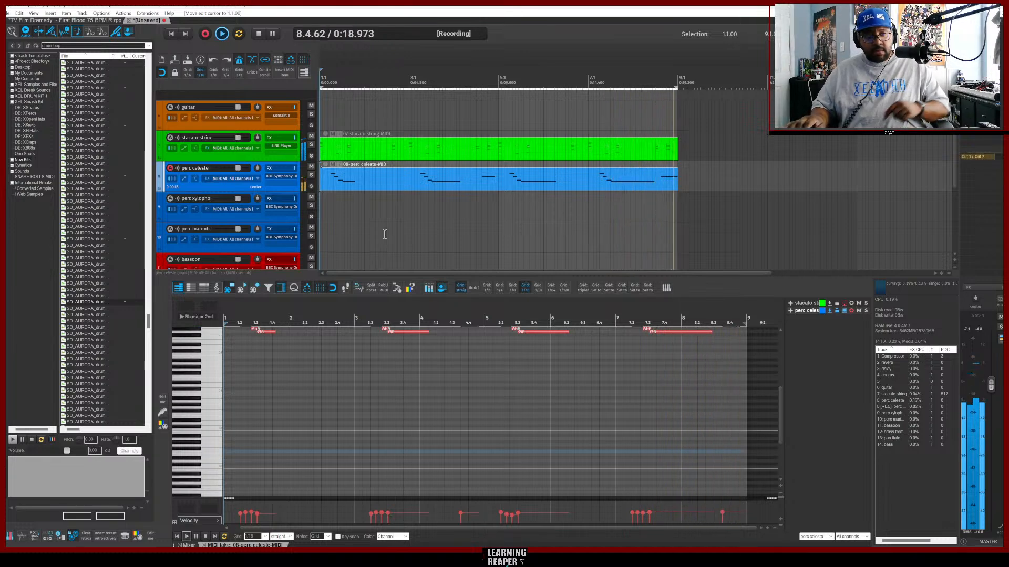
key("ctrl+r")
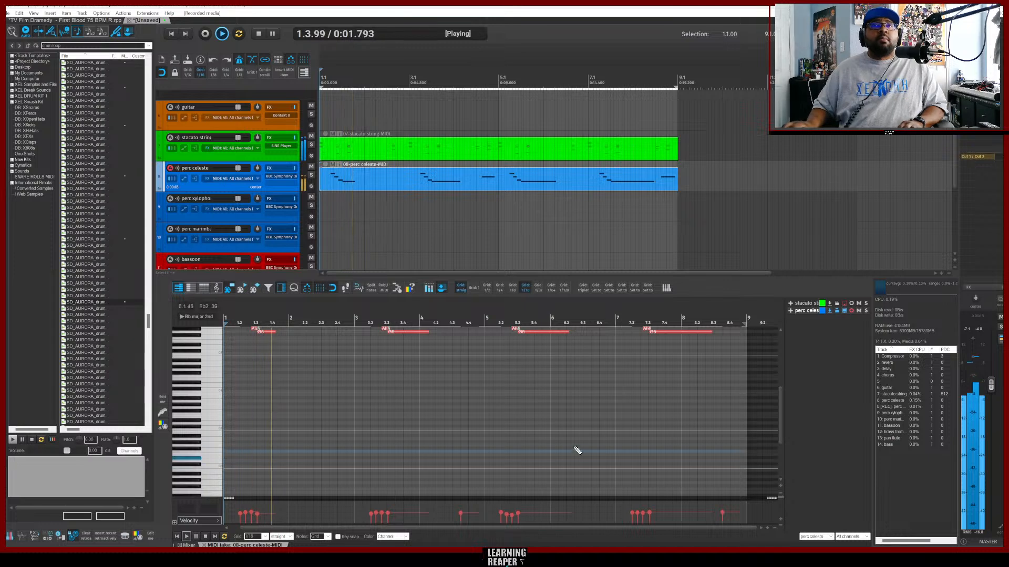
Scroll the MIDI editor to view the recorded celesta notes and stop playback.
scroll(705, 387, "up", 3)
scroll(722, 397, "up", 2)
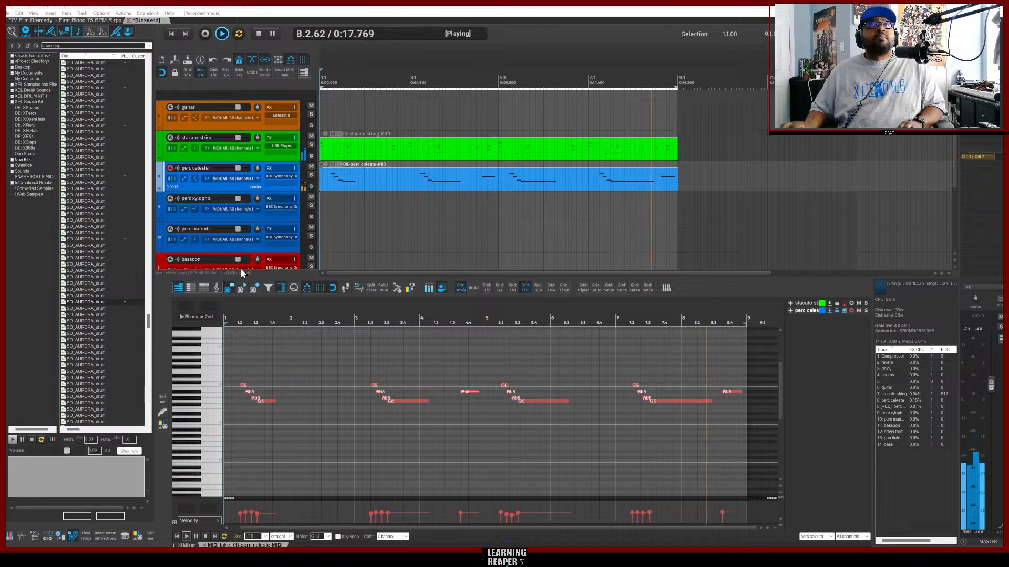
left_click(257, 34)
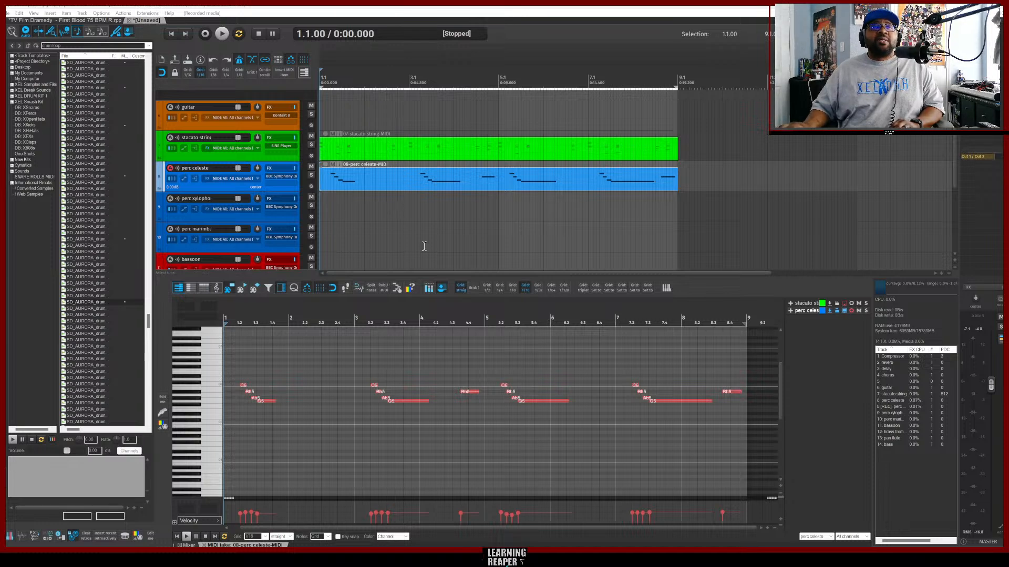
Arm the perc xylophone track and copy the Snap To Key input FX onto it.
left_click(216, 216)
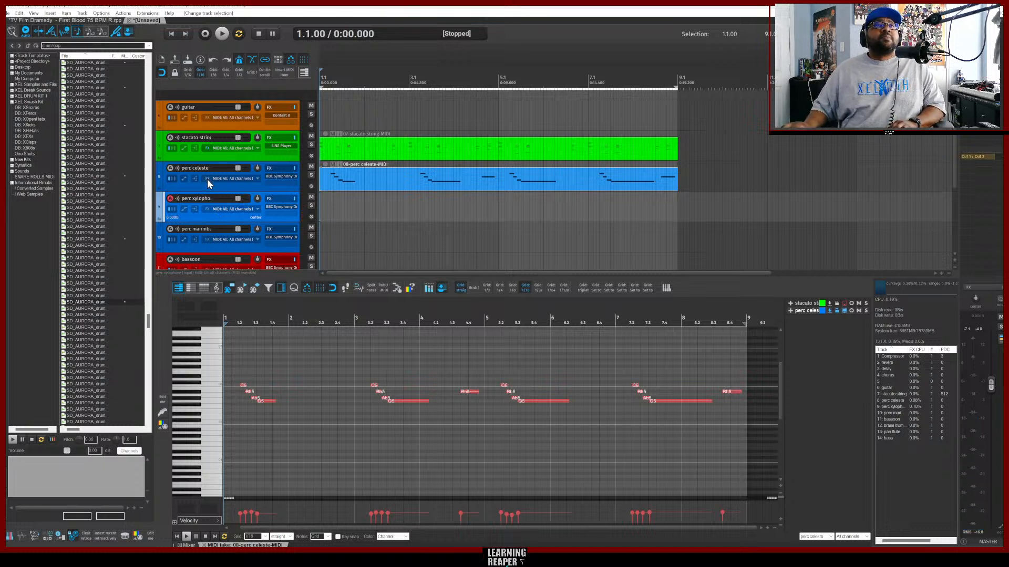
left_click_drag(205, 213, 207, 212)
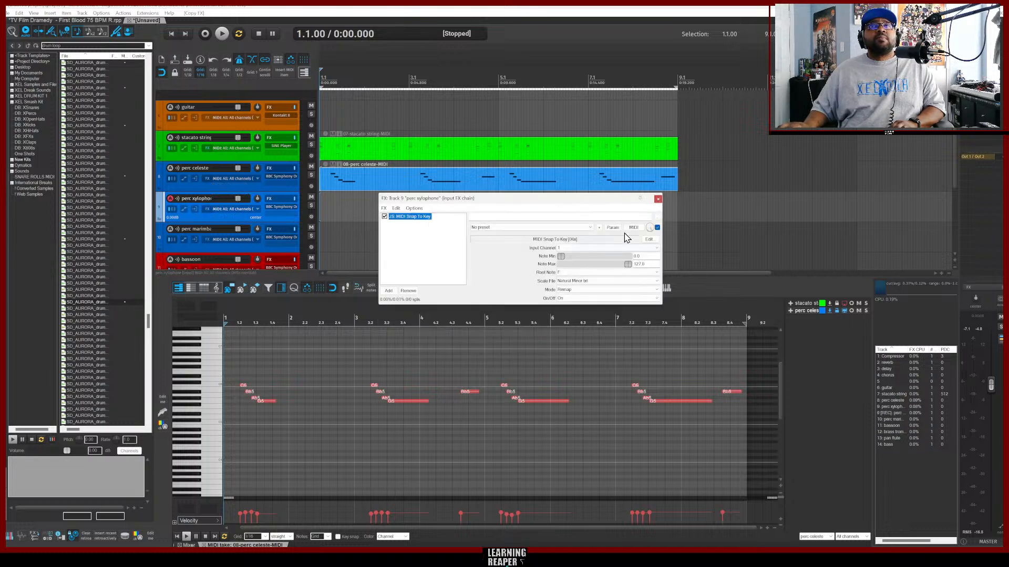
left_click(659, 200)
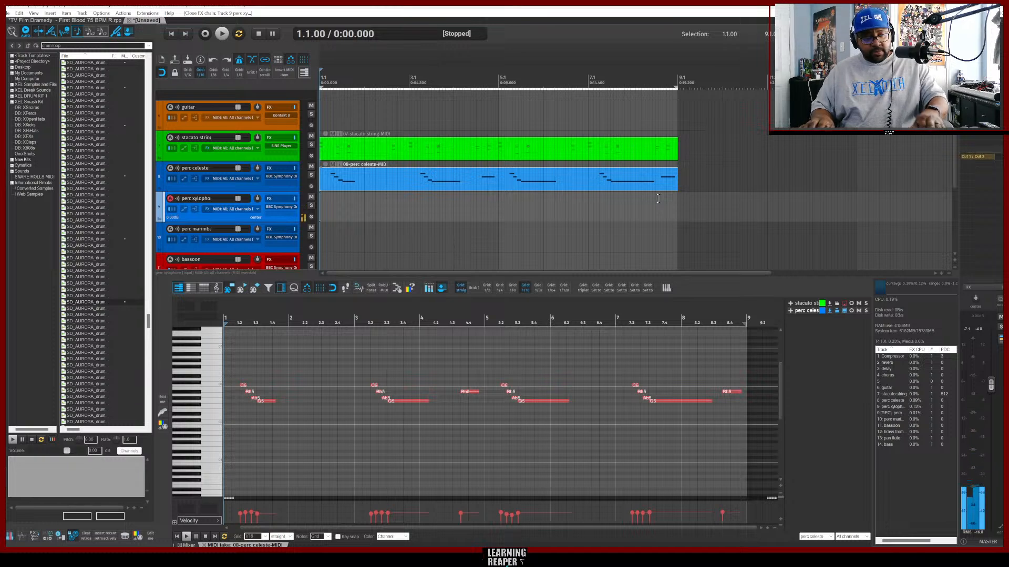
Insert a new MIDI item on the xylophone track and record a xylophone part during playback.
key("space")
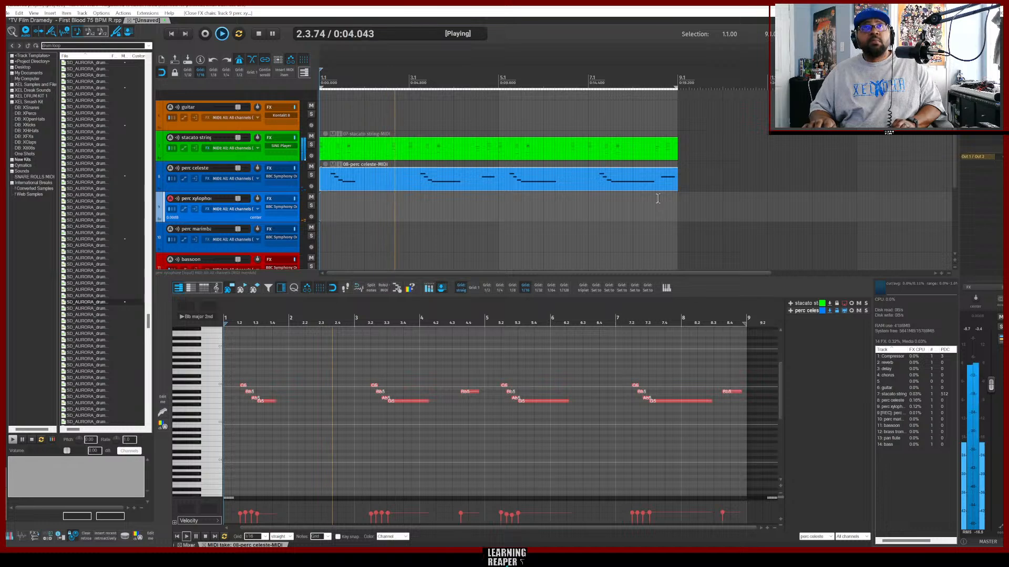
key("ctrl+shift+m")
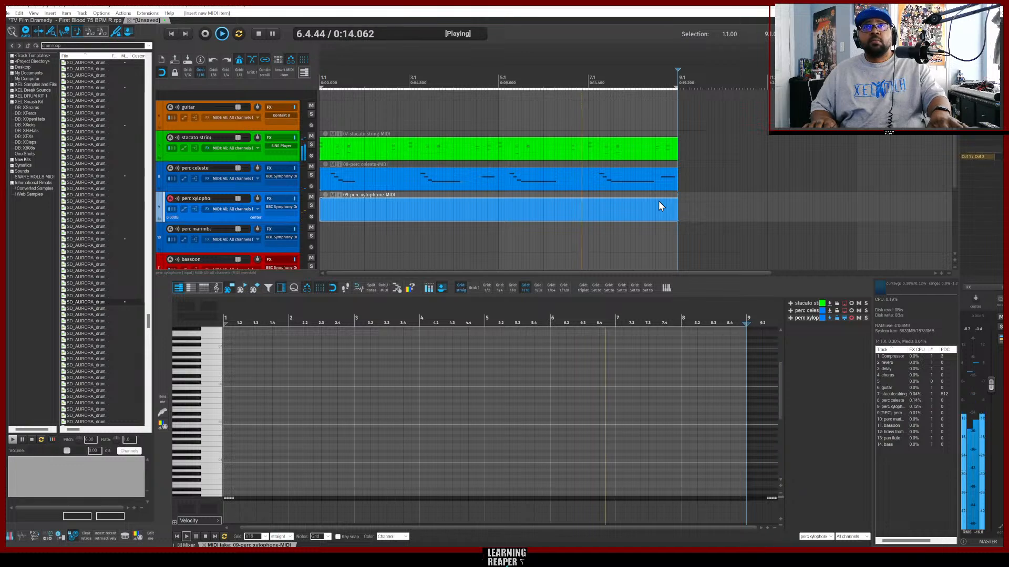
key("ctrl+r")
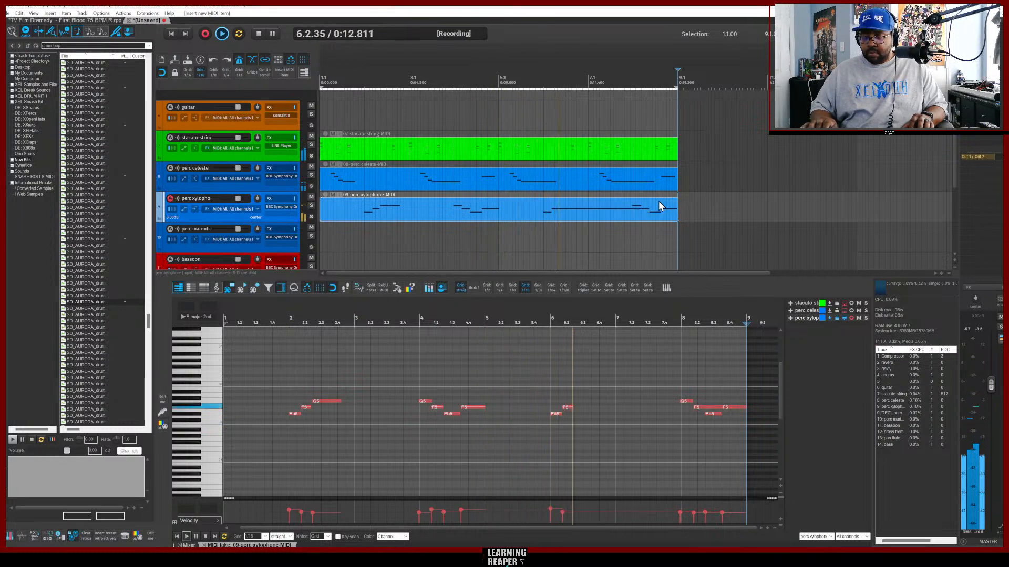
key("ctrl+r")
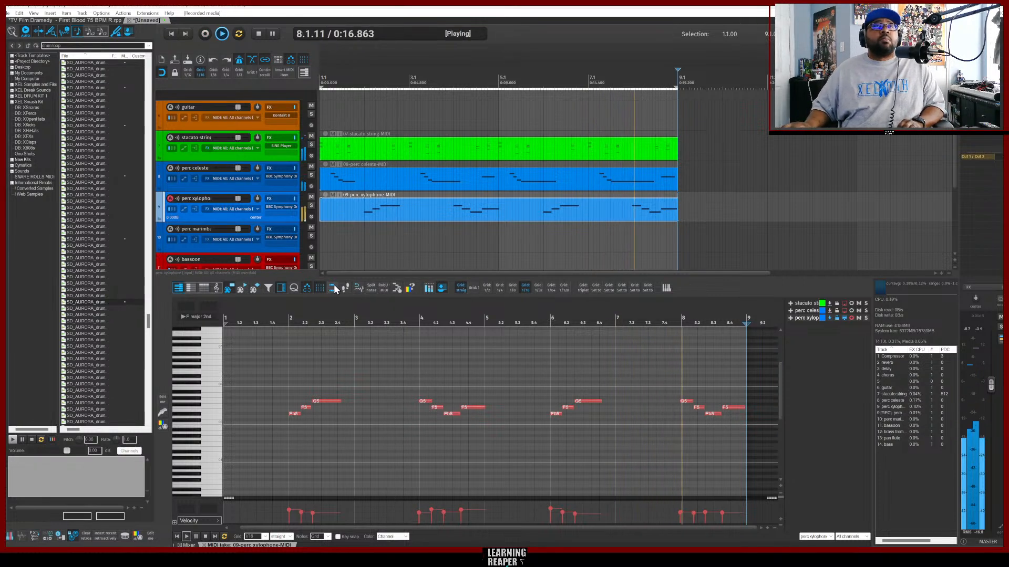
Arm the perc marimba track and copy the Snap To Key input FX onto it.
left_click(255, 248)
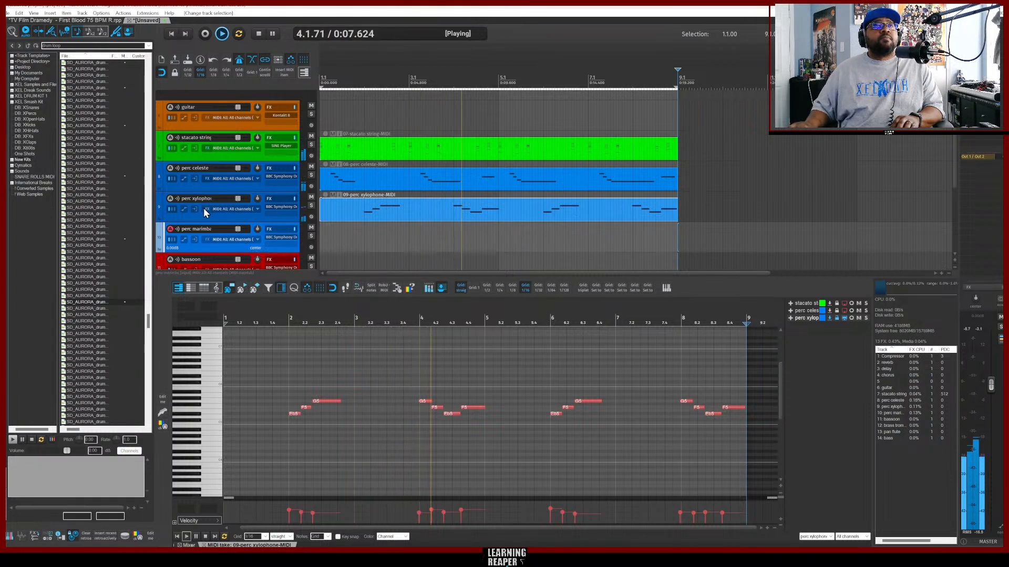
left_click_drag(206, 209, 207, 240)
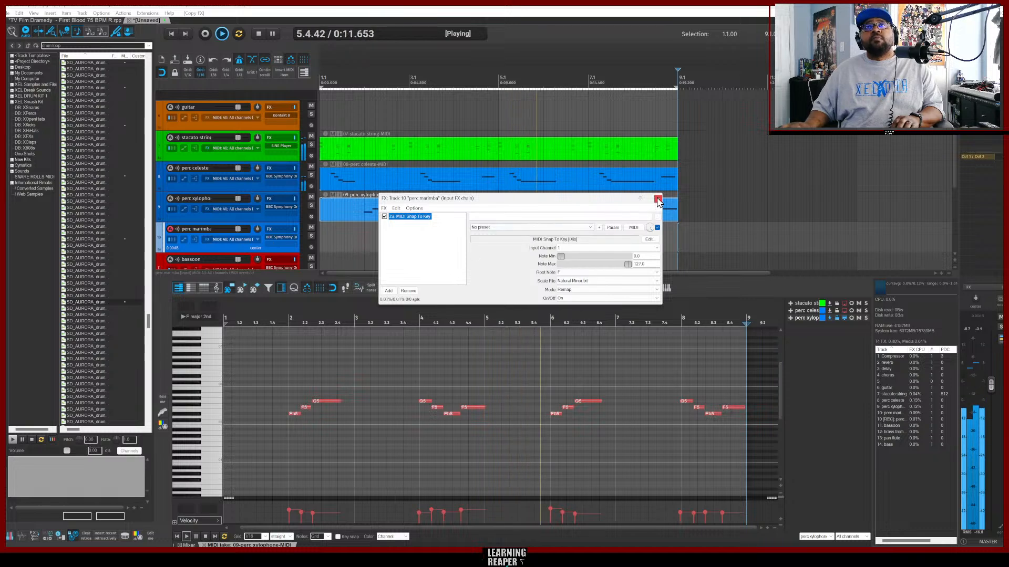
left_click(657, 199)
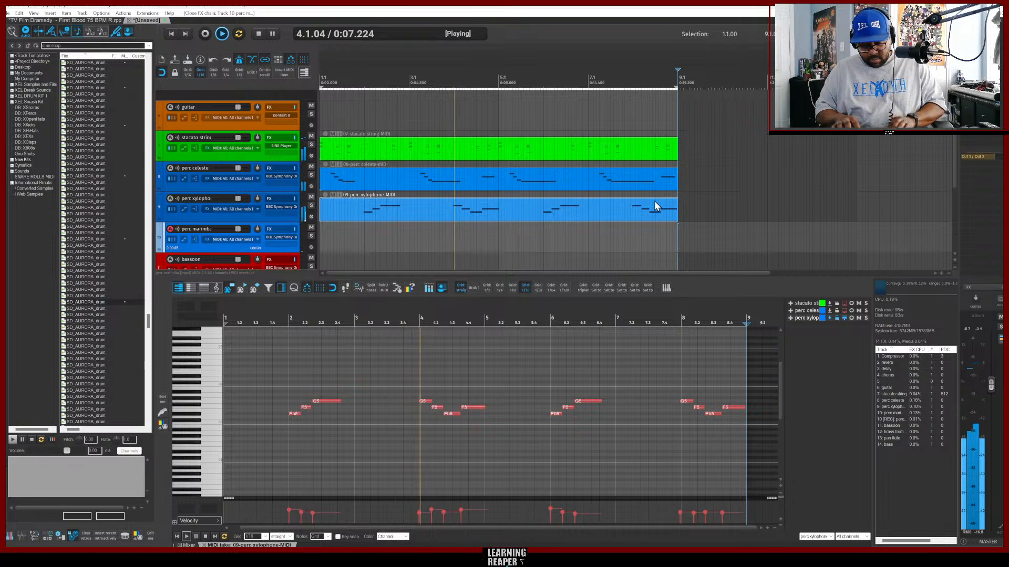
Insert a new MIDI item on the marimba track and record a repeating marimba part.
key("Insert")
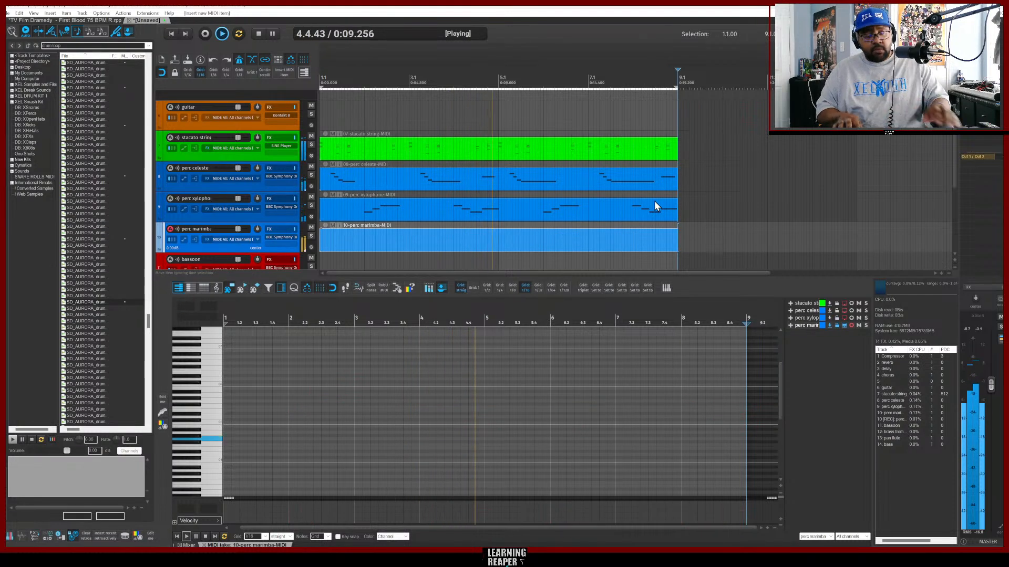
key("ctrl+r")
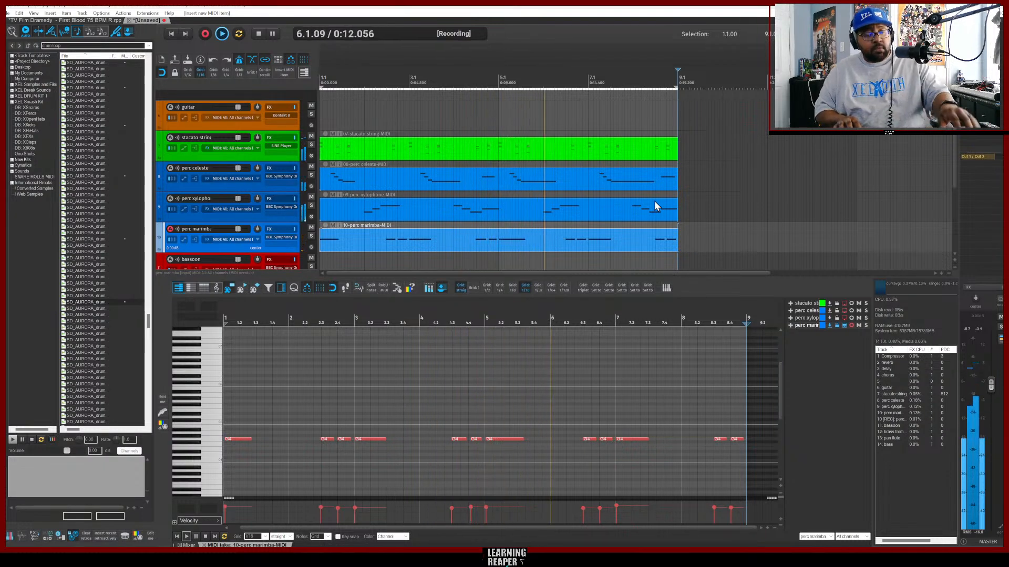
key("ctrl+r")
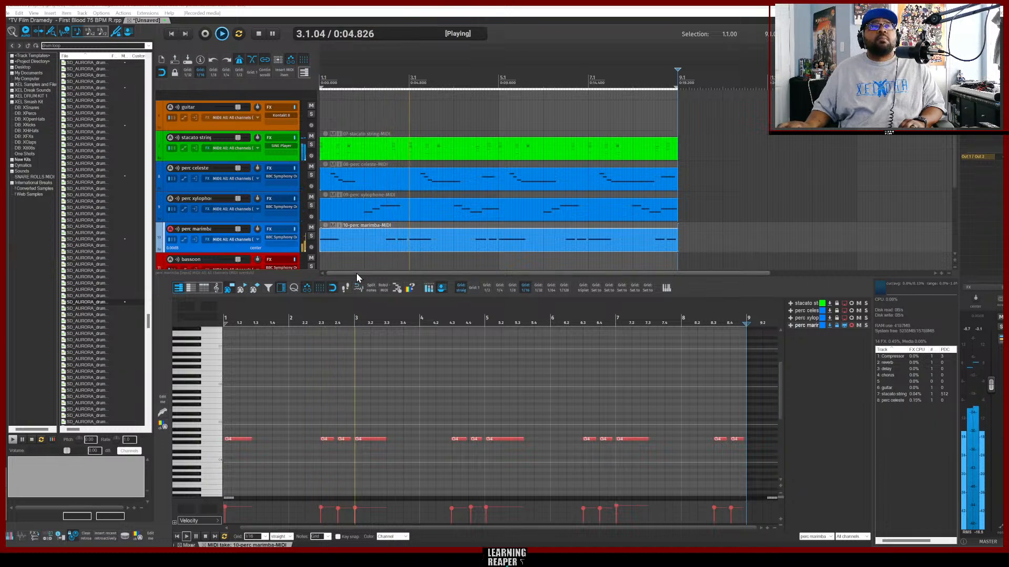
Arm the bassoon track and copy the Snap To Key input FX onto it.
scroll(241, 247, "down", 2)
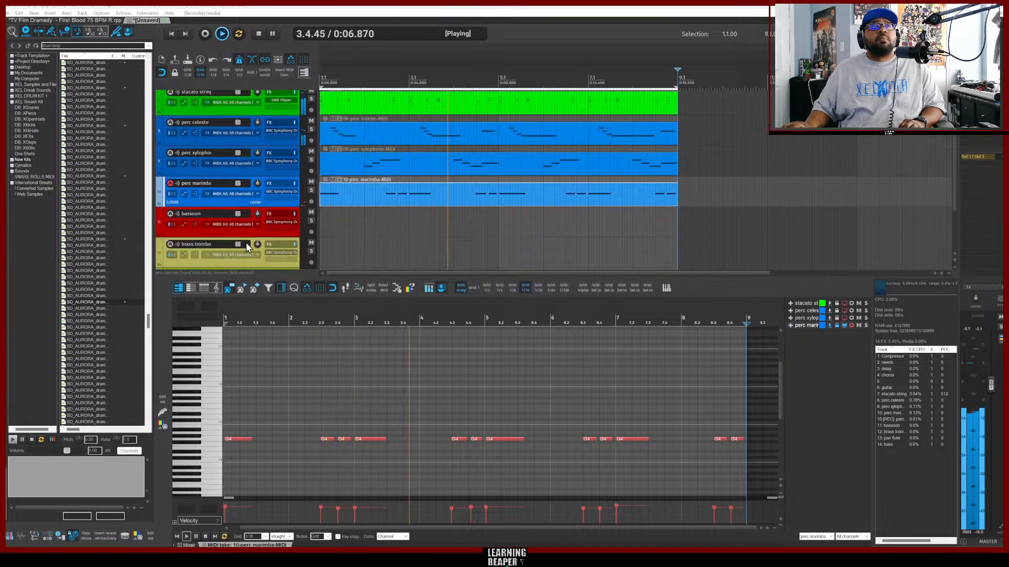
left_click(260, 234)
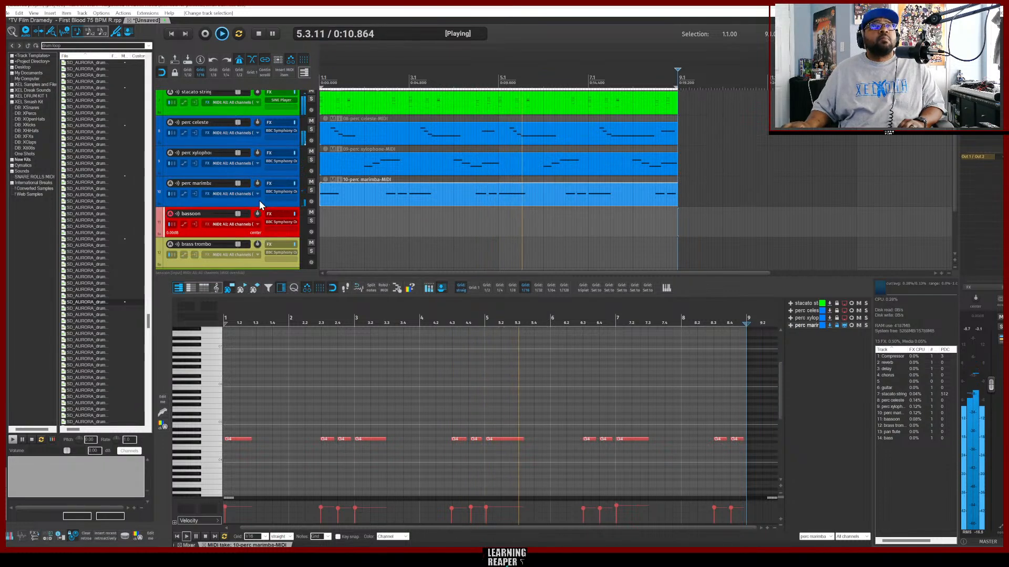
left_click_drag(209, 193, 210, 223)
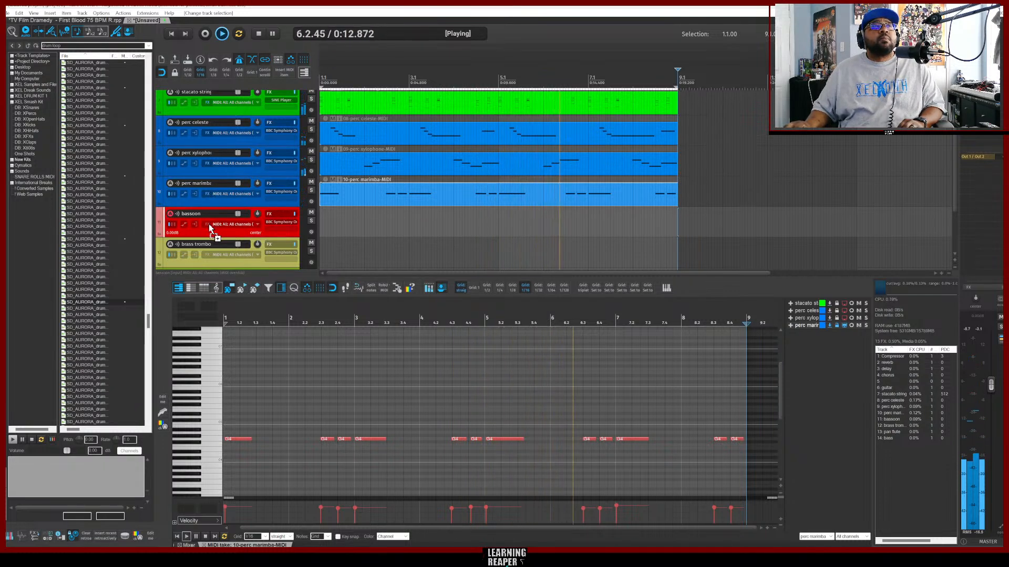
left_click(209, 224)
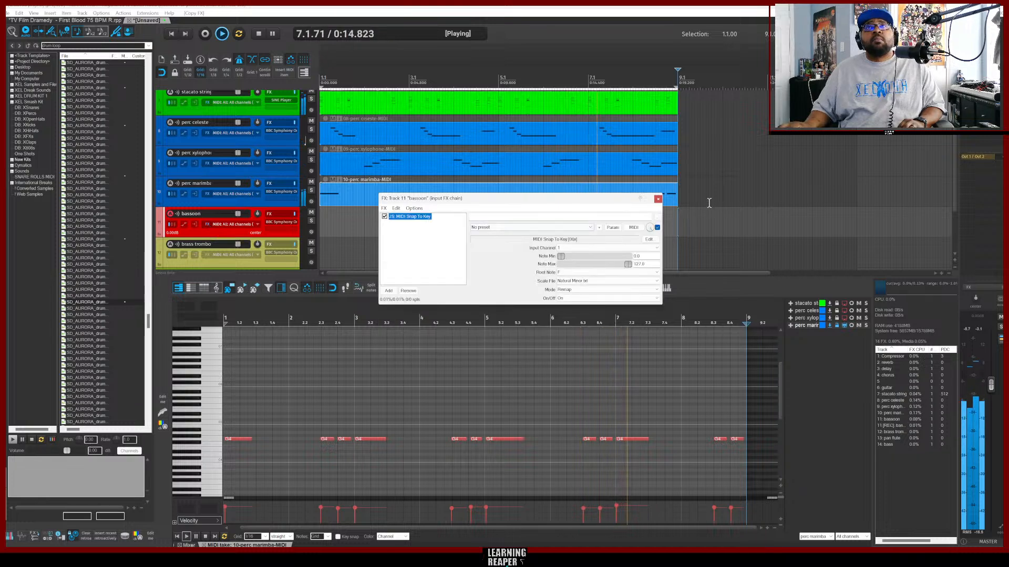
left_click(657, 199)
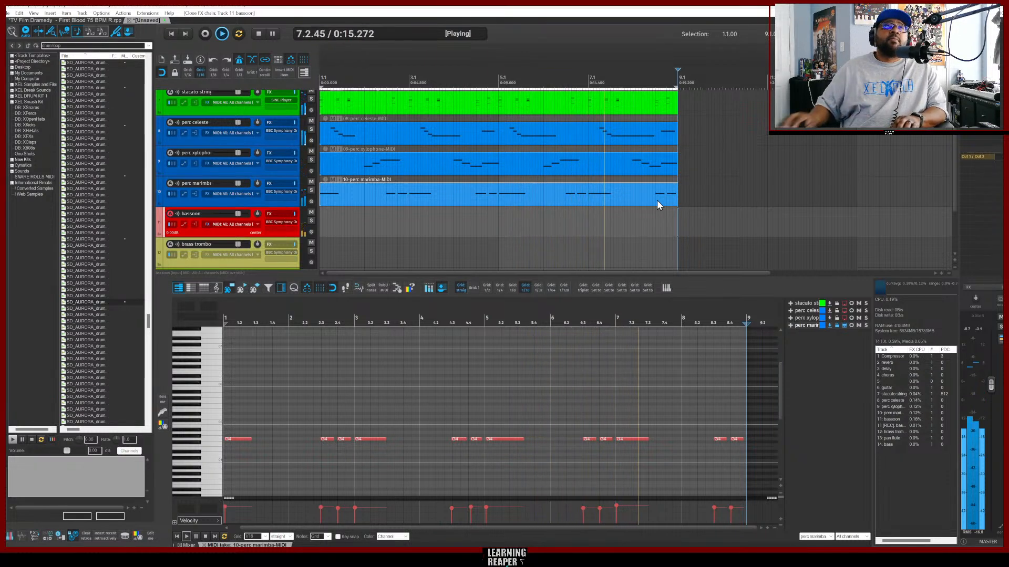
Arm the brass trombone track and copy the Snap To Key input FX onto it.
left_click(255, 265)
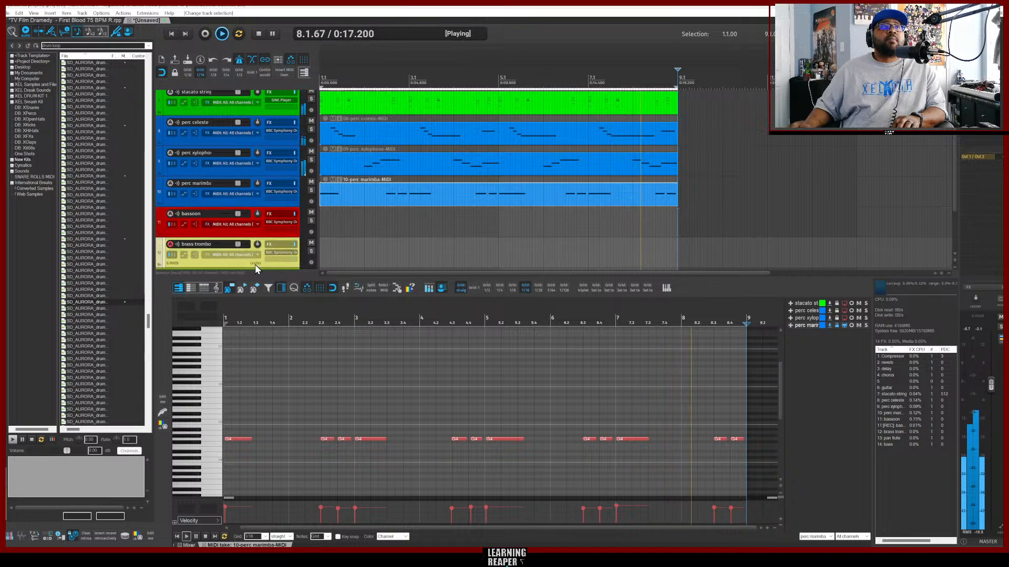
left_click_drag(205, 226, 207, 260)
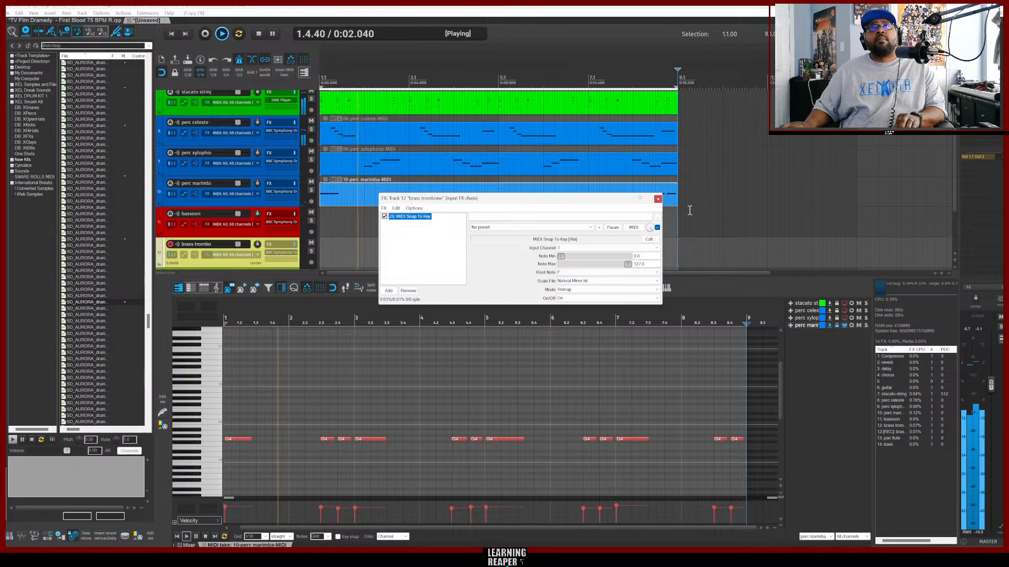
Insert a new MIDI item on the brass trombone track and record a trombone part over it.
left_click(658, 199)
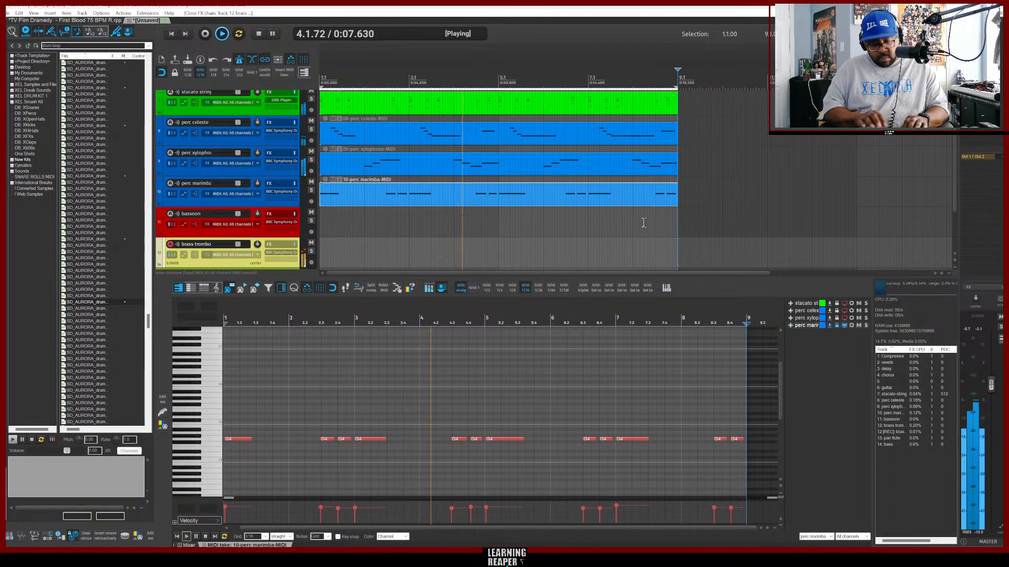
key("ctrl+shift+m")
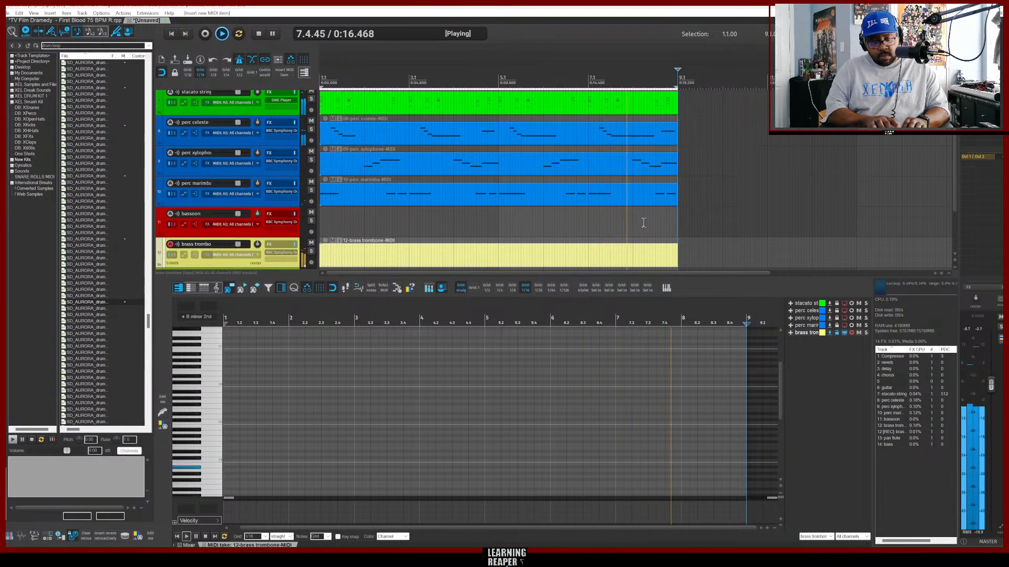
key("ctrl+r")
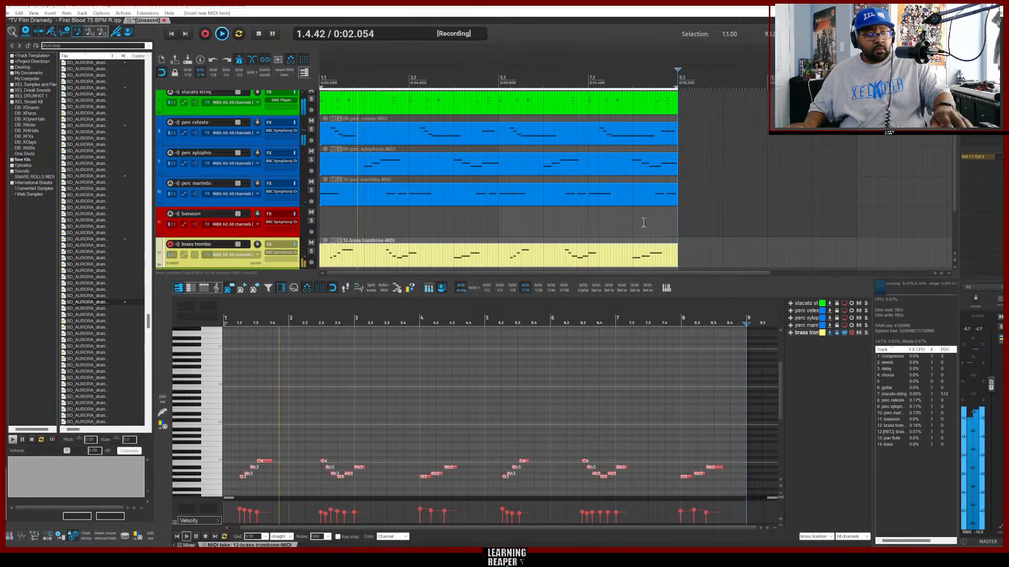
key("ctrl+r")
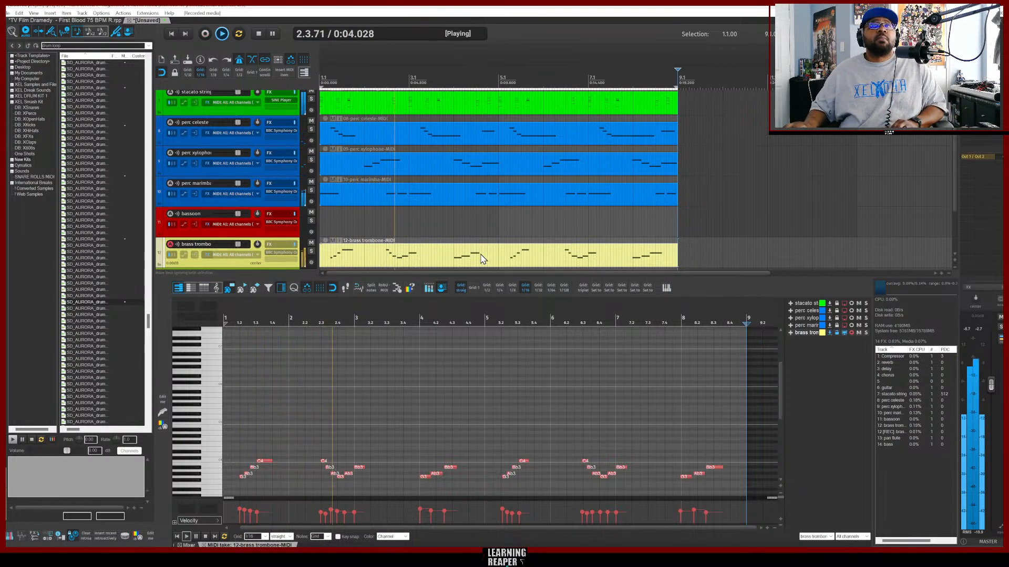
Arm the pan flute track and copy the Snap To Key input FX onto it.
scroll(511, 235, "down", 3)
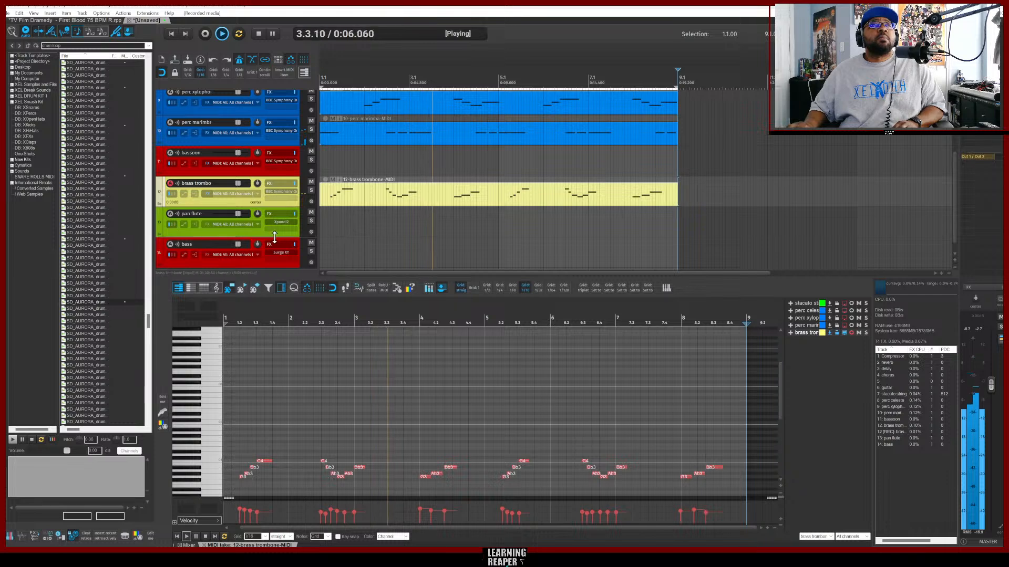
left_click(253, 236)
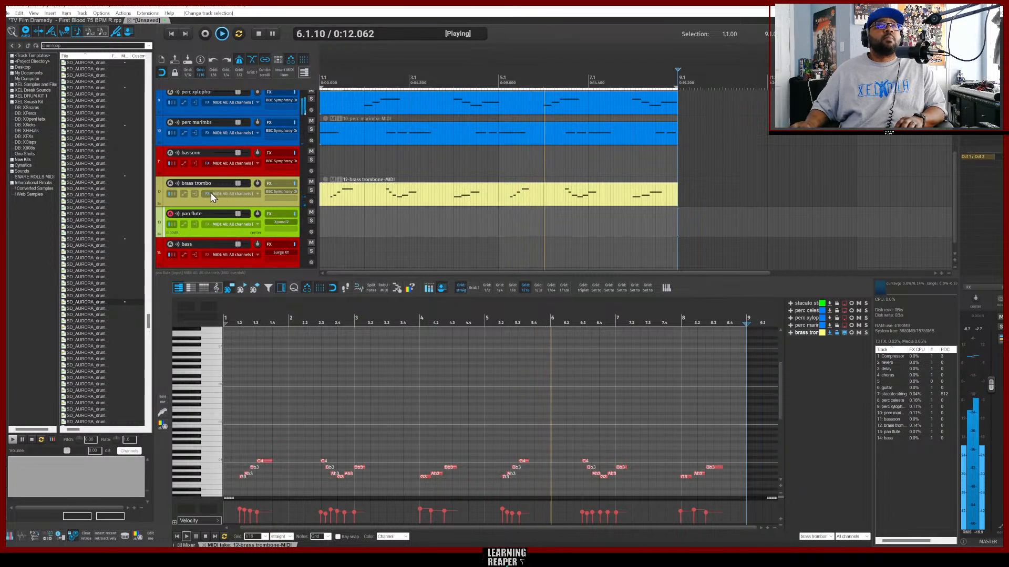
left_click_drag(209, 229, 209, 229)
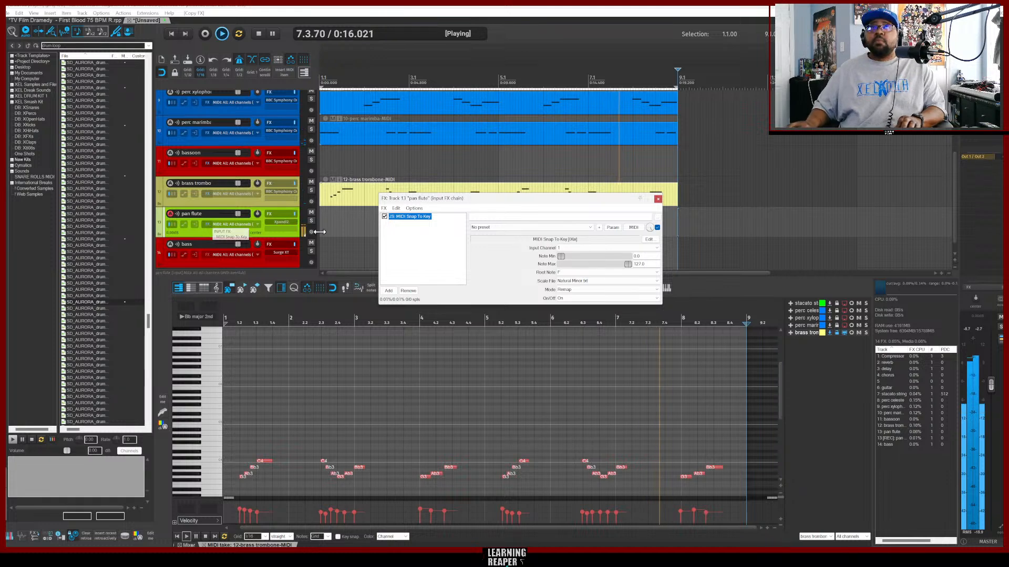
left_click(657, 200)
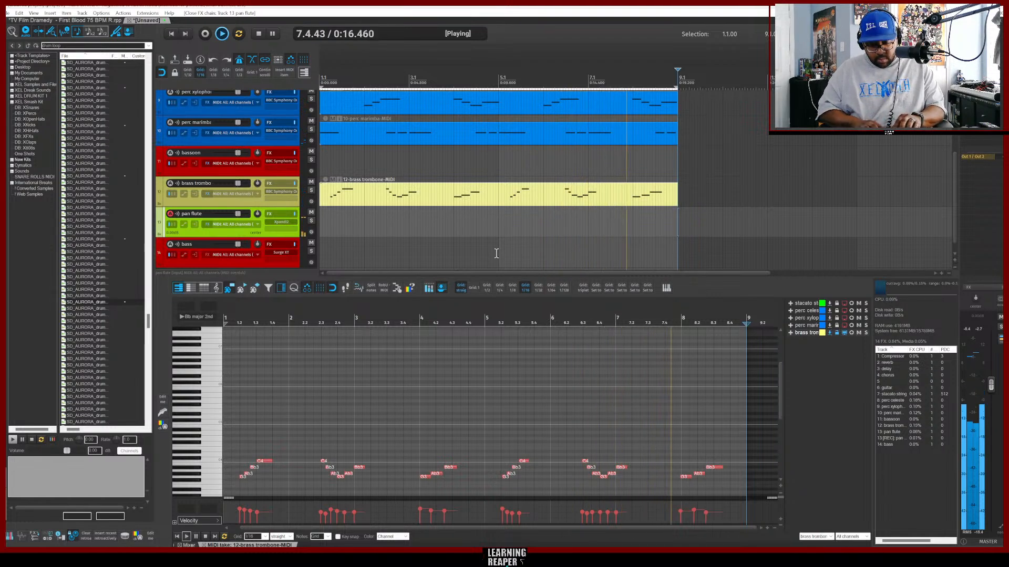
Insert a new MIDI item on the pan flute track and record a flute melody.
key("ctrl+shift+m")
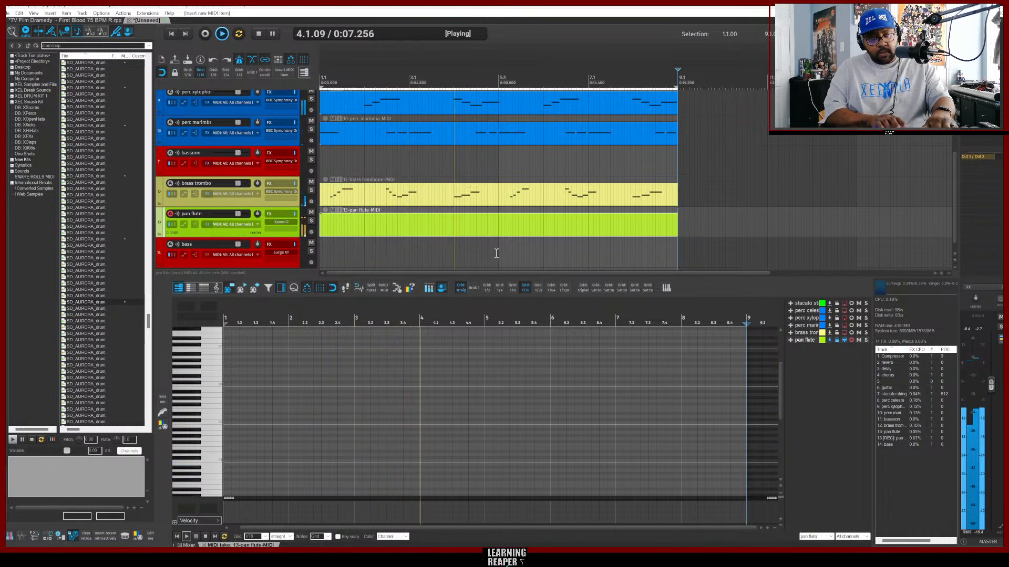
key("ctrl+r")
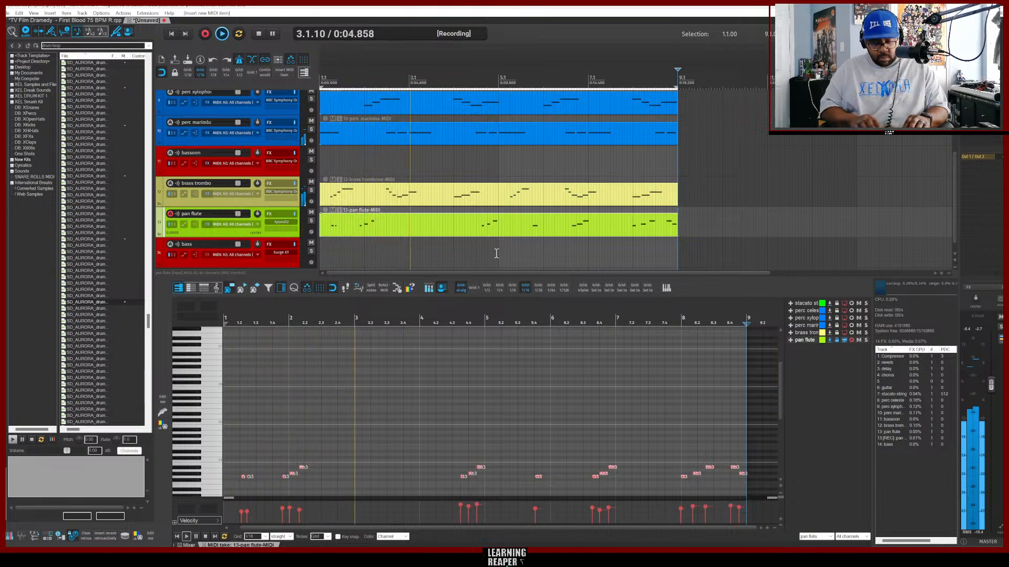
key("space")
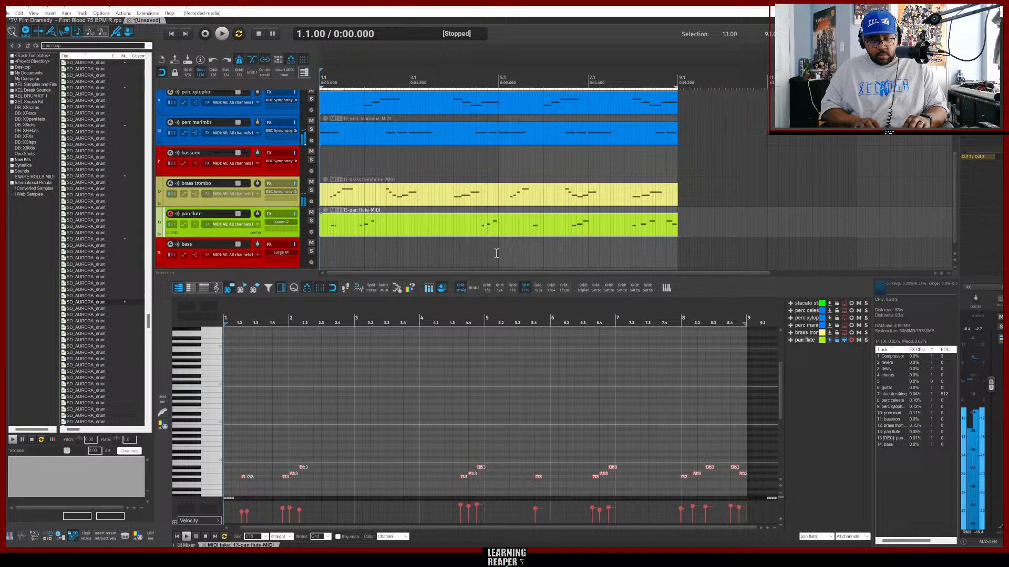
Play back the flute part from bar 4 and delete its opening notes in the piano roll.
left_click(455, 234)
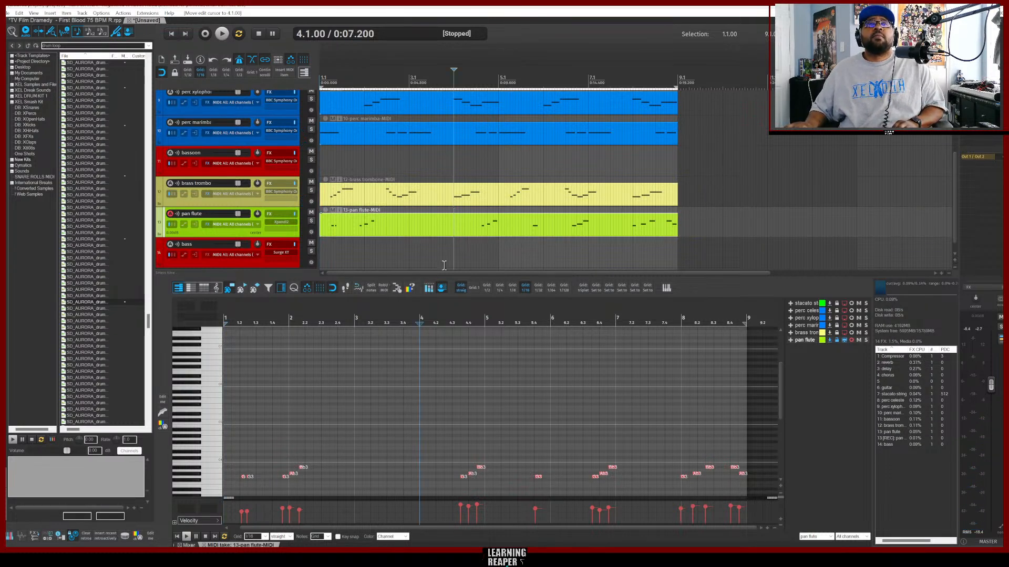
scroll(497, 388, "down", 5)
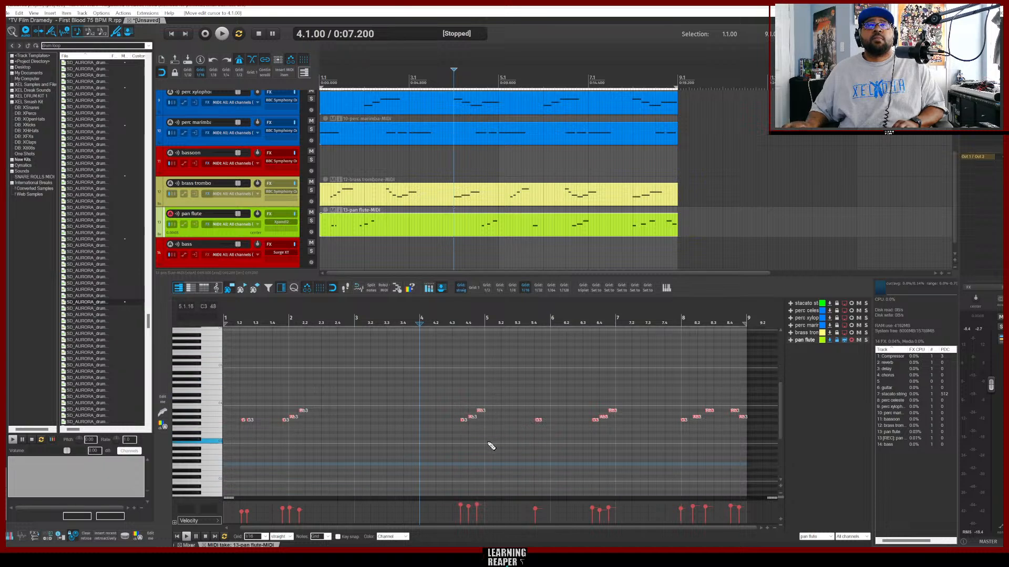
key("space")
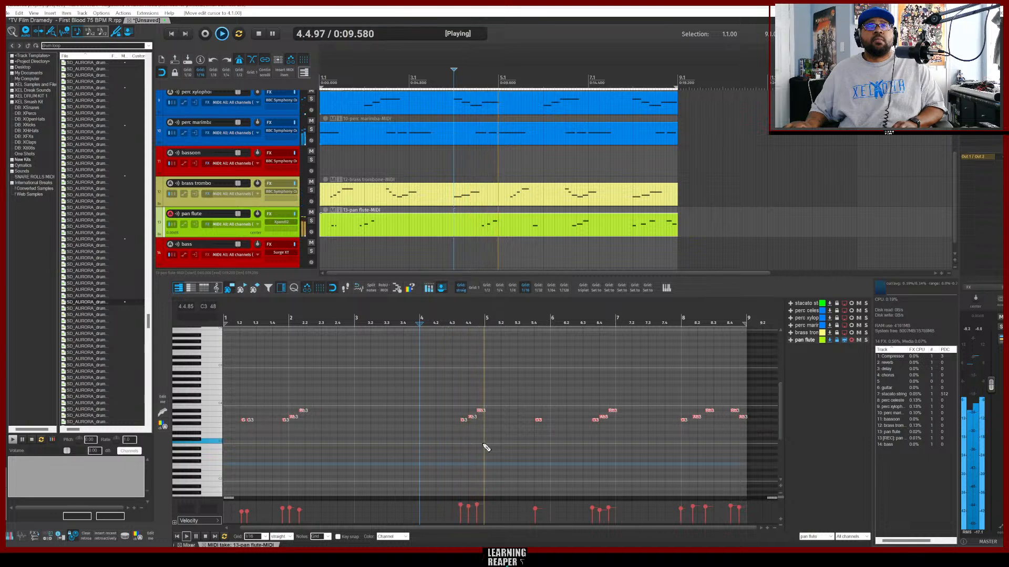
key("space")
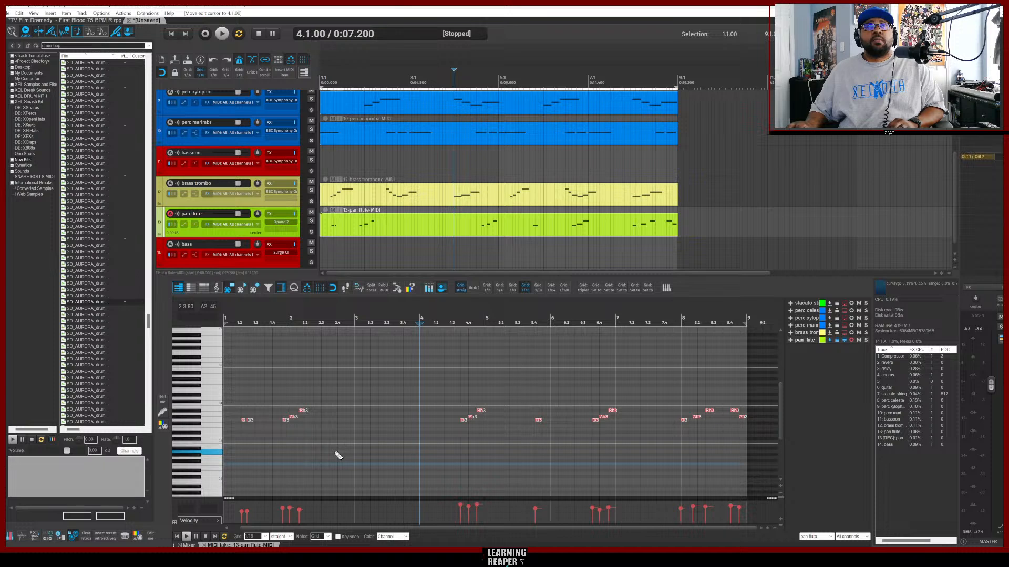
left_click_drag(327, 434, 233, 388)
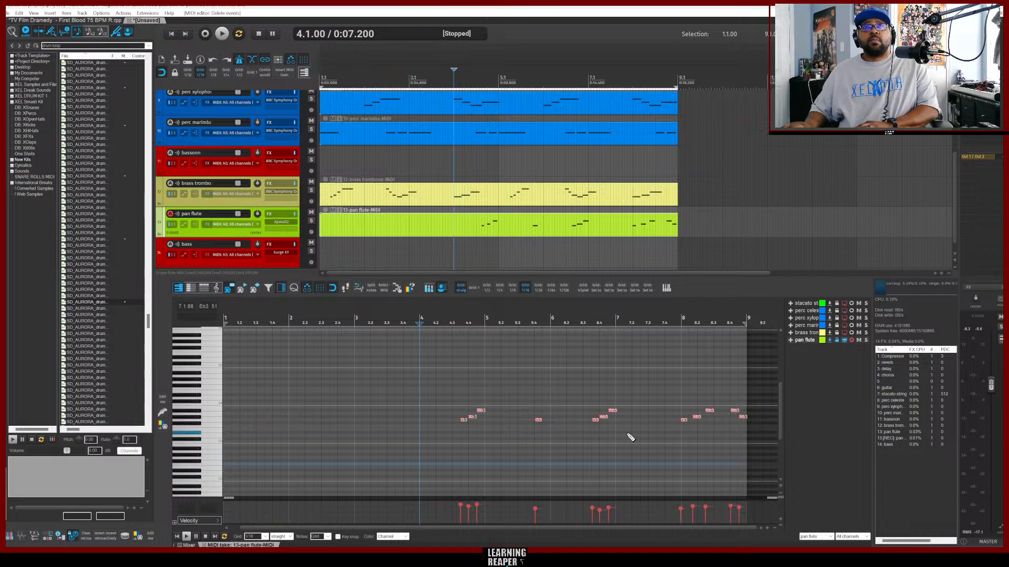
Copy a later flute phrase back toward the start of the item, twice, nudging it into place.
left_click_drag(631, 437, 534, 399)
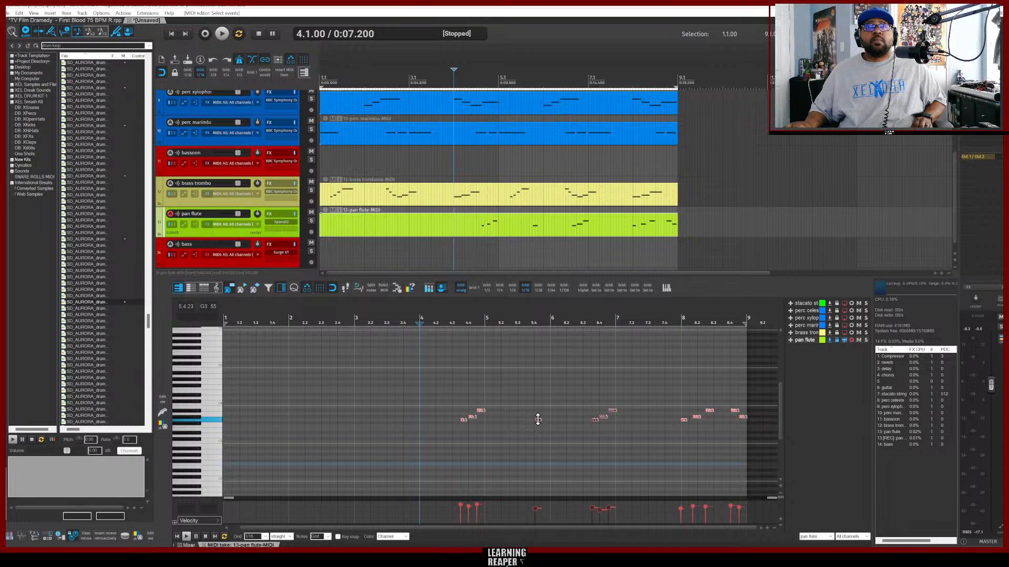
left_click_drag(539, 425, 477, 426)
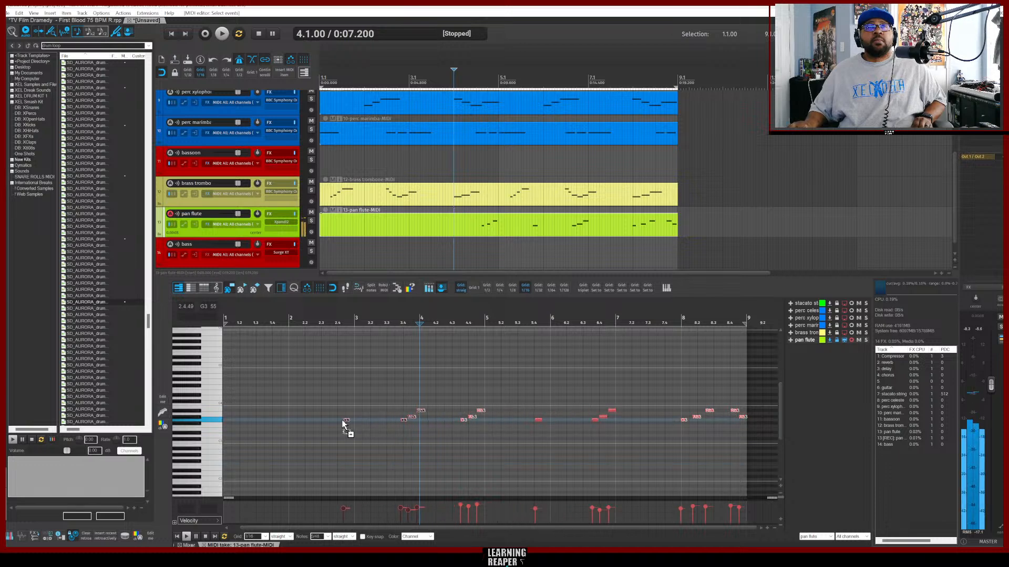
left_click_drag(343, 423, 256, 424)
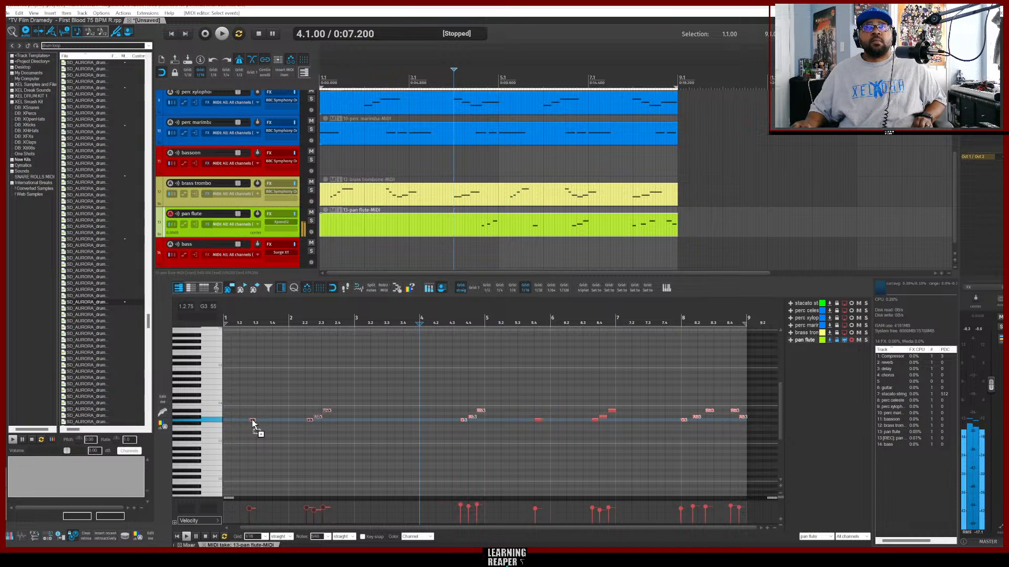
left_click_drag(269, 424, 275, 425)
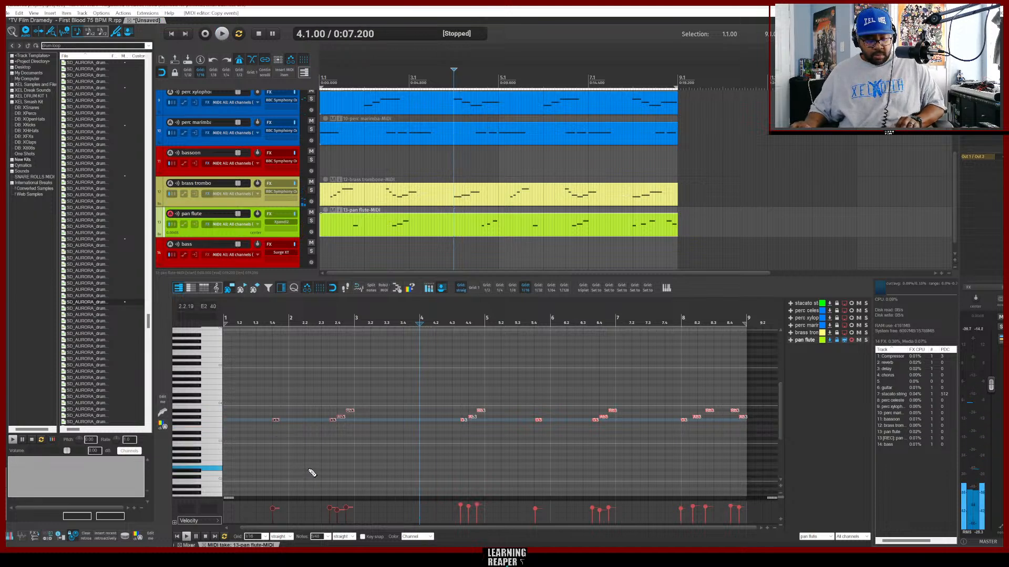
Add a short F3 note at the very start of the flute part and play it back.
key("Home")
key("space")
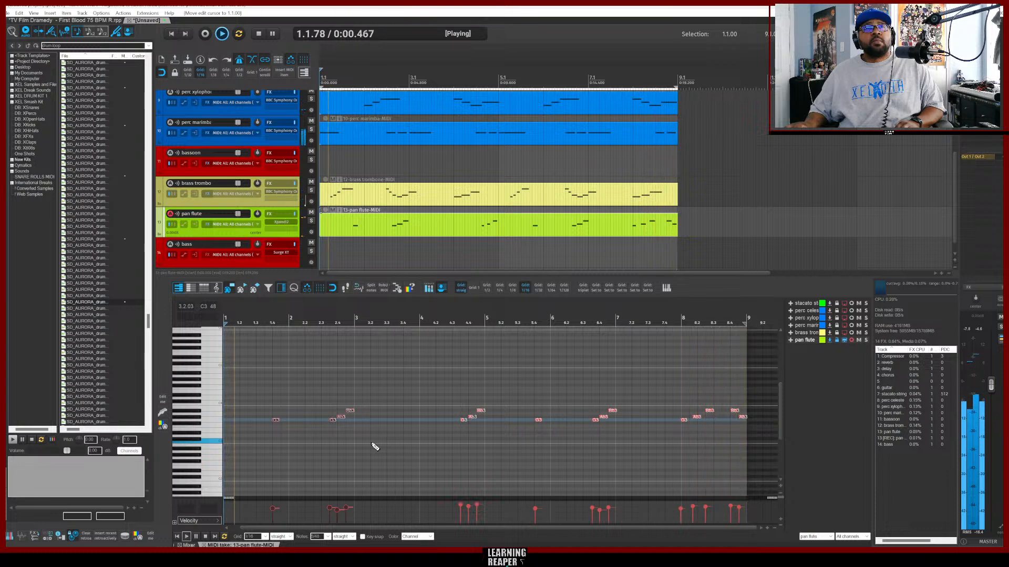
key("space")
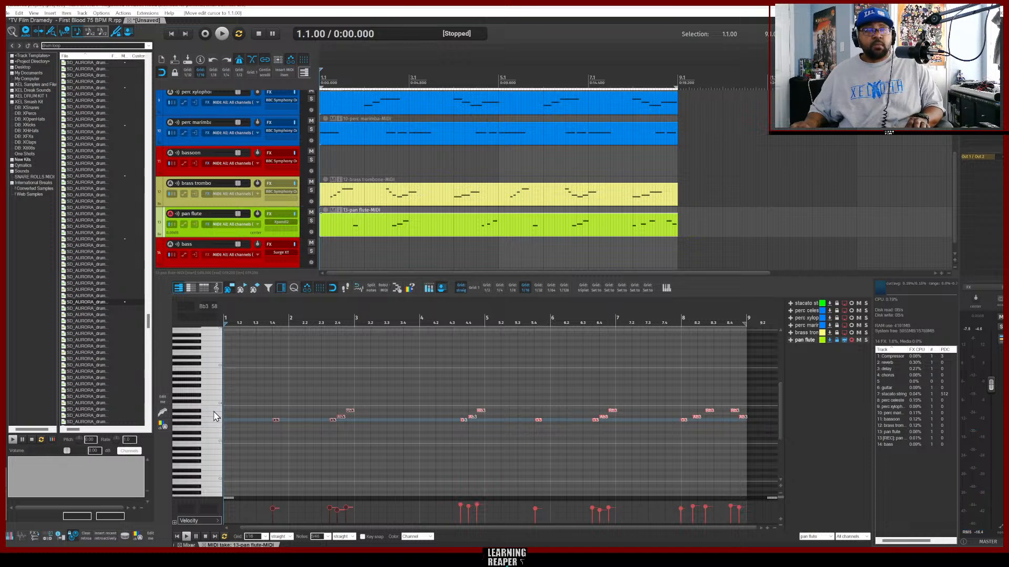
left_click(207, 428)
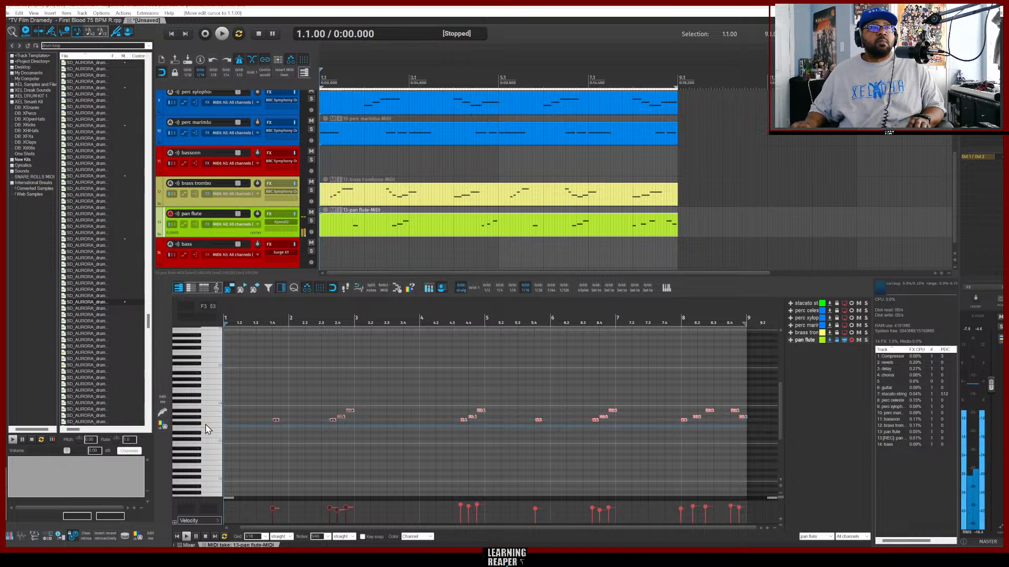
left_click(228, 427)
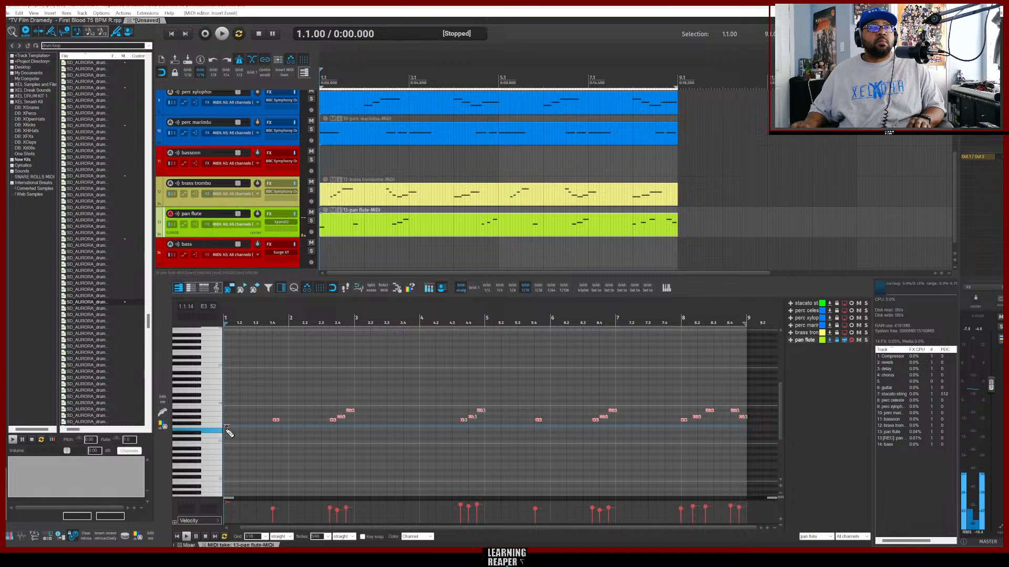
key("space")
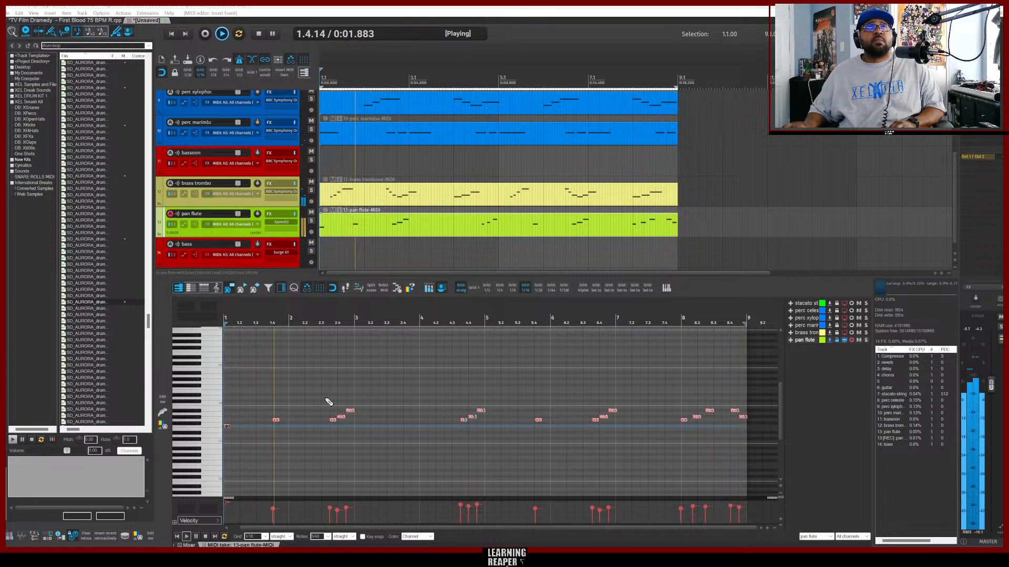
Arm the bass track and copy the Snap To Key input FX onto it.
left_click(228, 264)
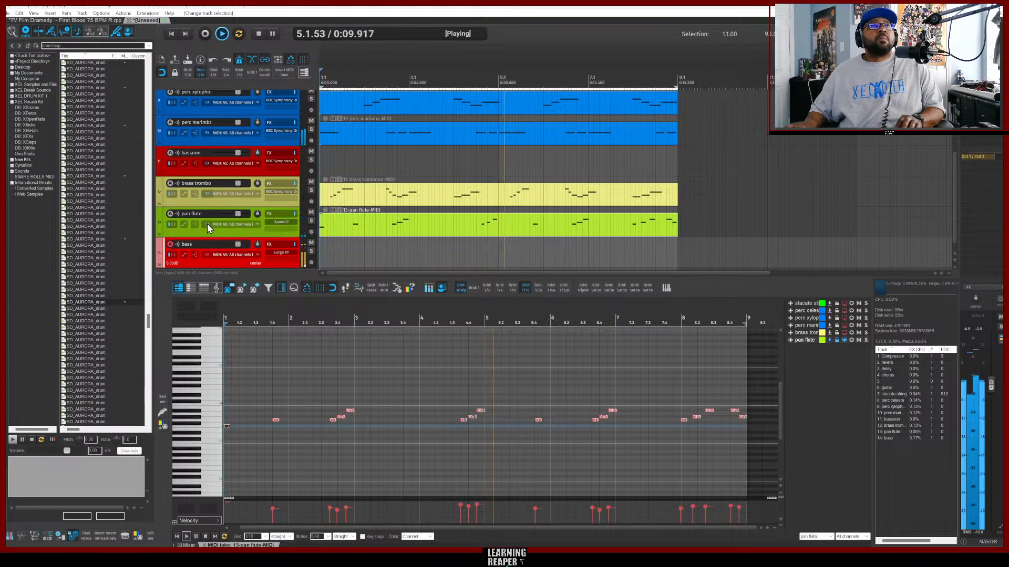
left_click(207, 256)
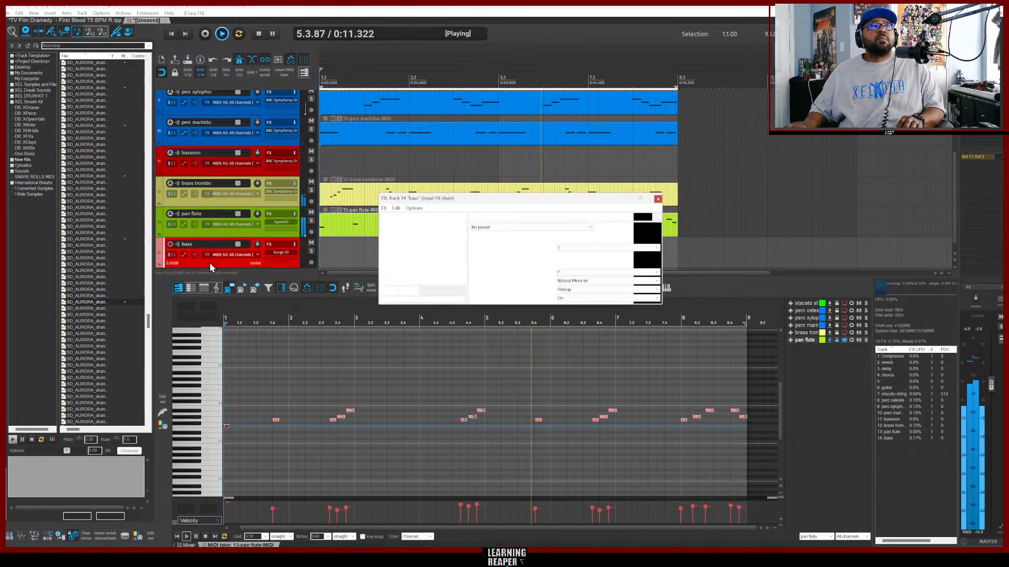
left_click(658, 199)
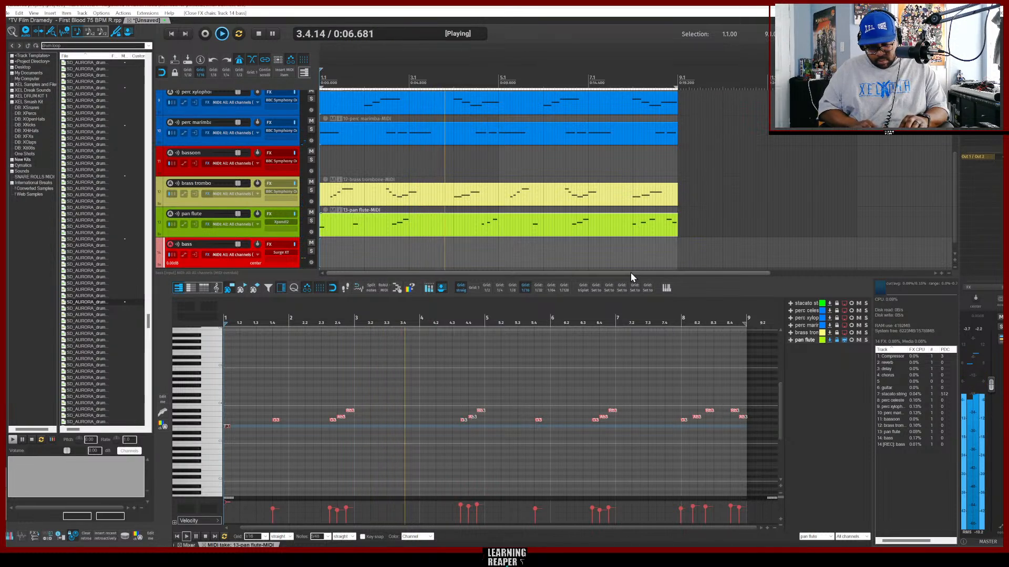
Insert a new MIDI item on the bass track.
key("Insert")
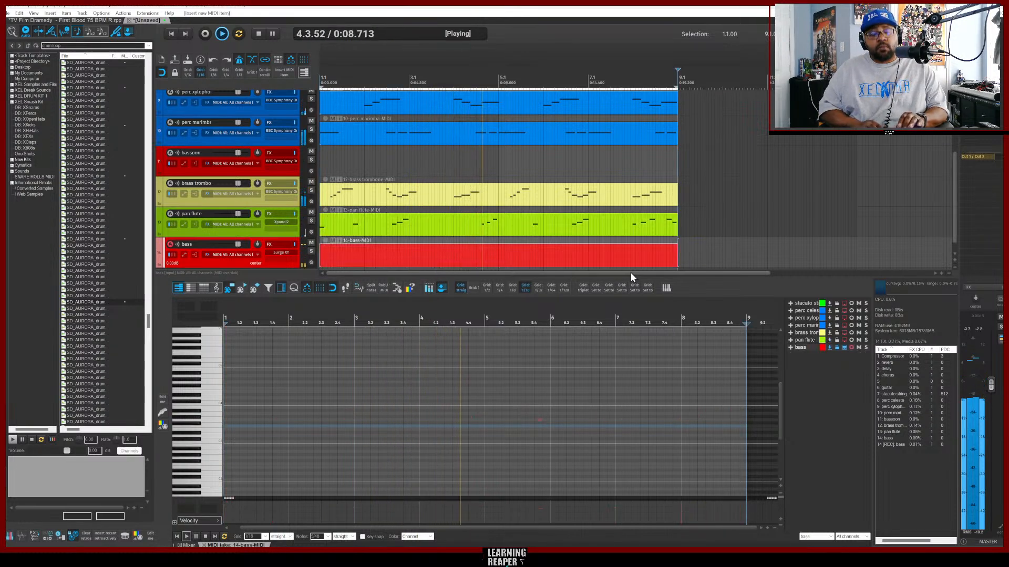
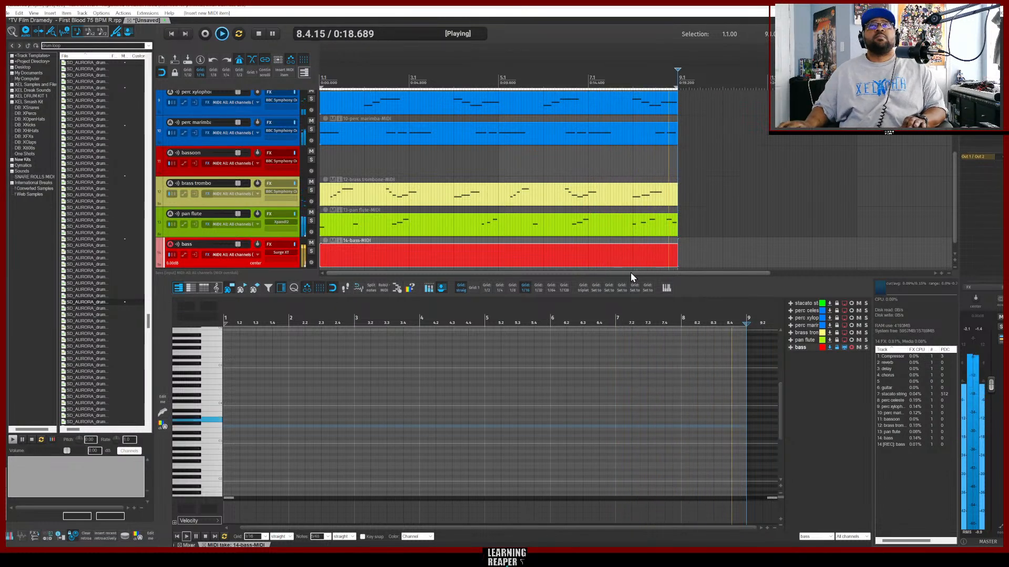
scroll(601, 165, "up", 5)
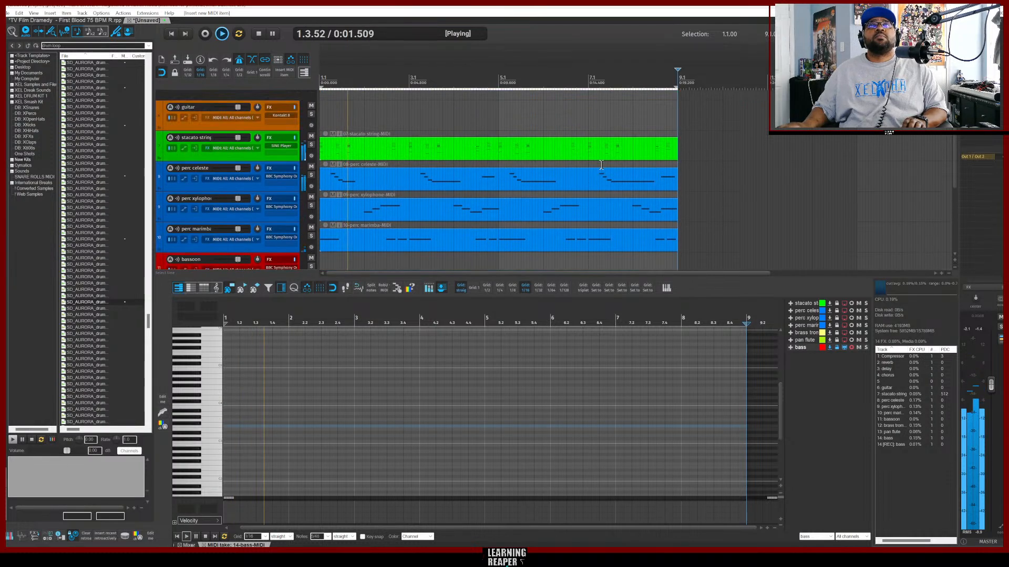
scroll(534, 181, "down", 3)
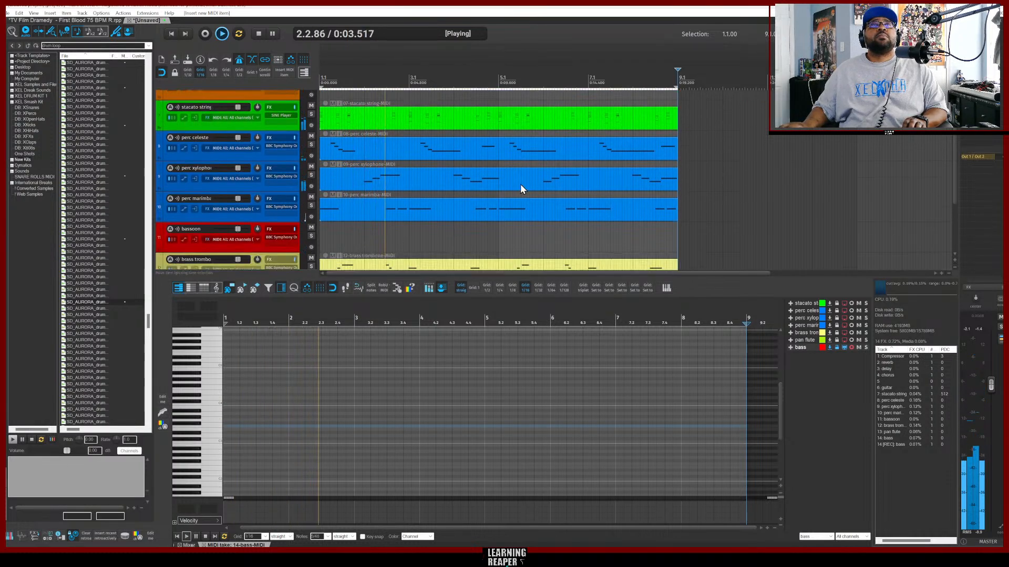
scroll(517, 185, "up", 2)
key("space")
Copy the lower chord notes of the staccato strings part and paste them at the start of the bass MIDI item.
key("w")
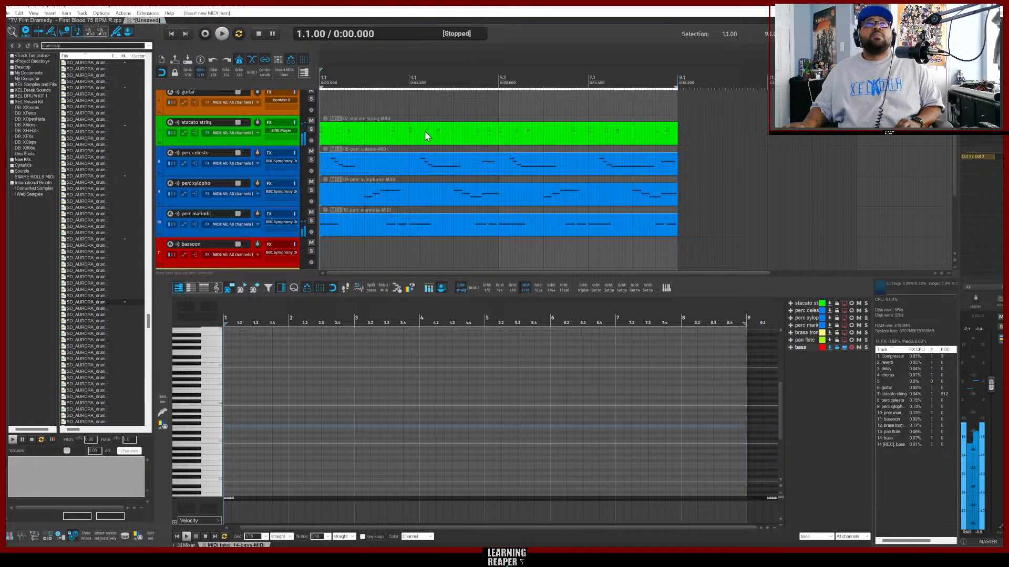
left_click(400, 132)
double_click(400, 136)
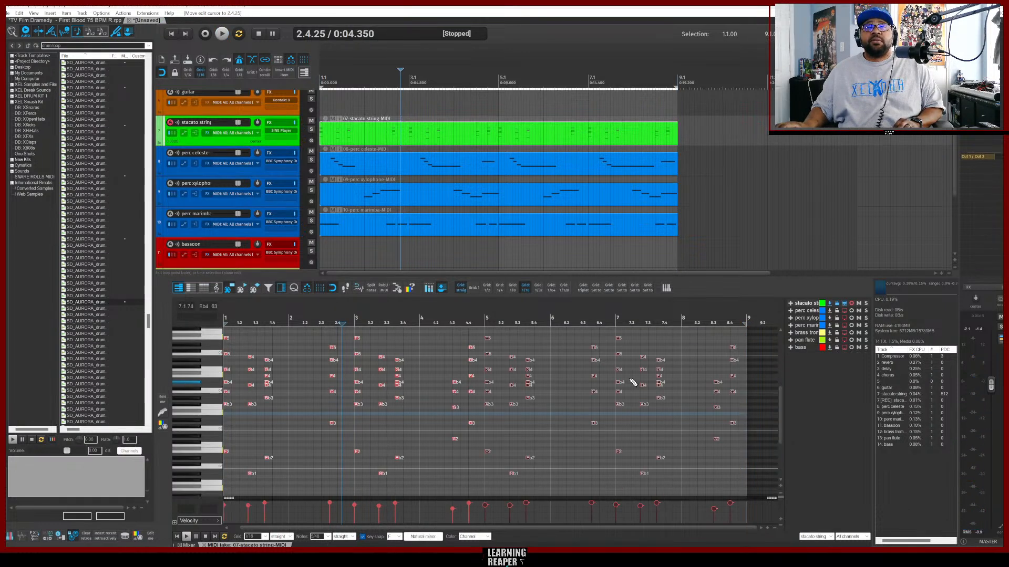
scroll(663, 392, "down", 2)
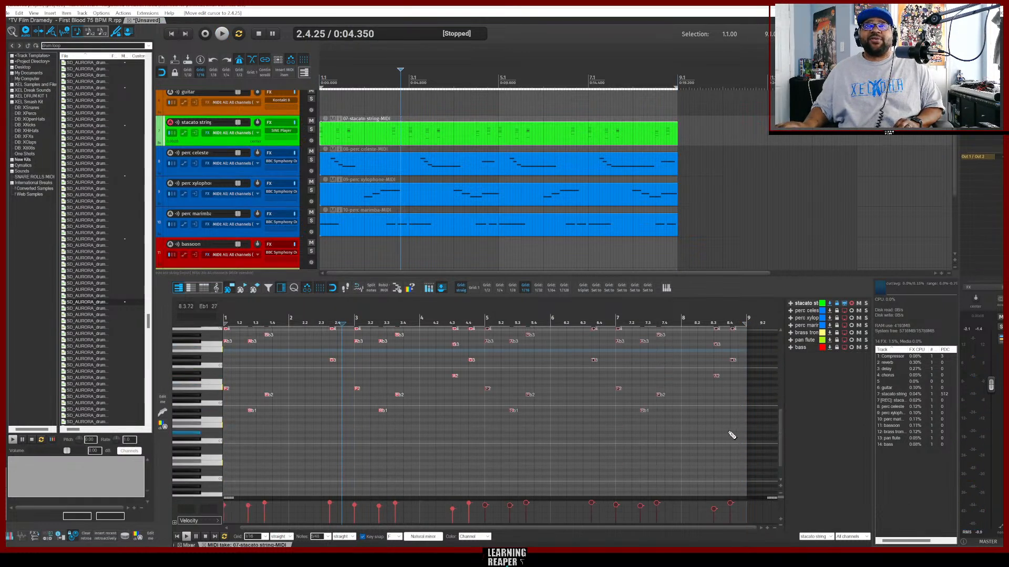
left_click_drag(747, 435, 185, 349)
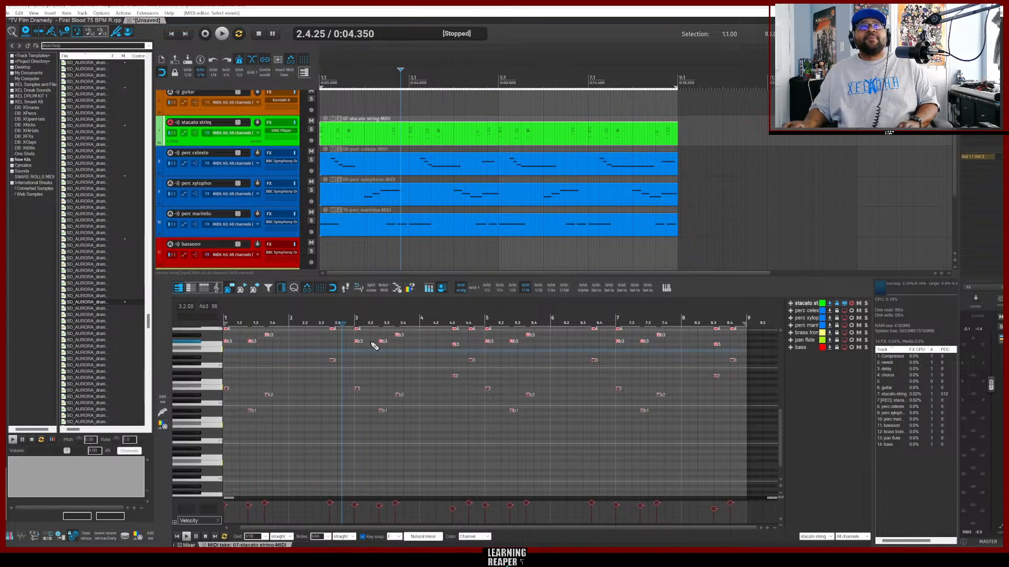
scroll(415, 256, "down", 3)
left_click(358, 244)
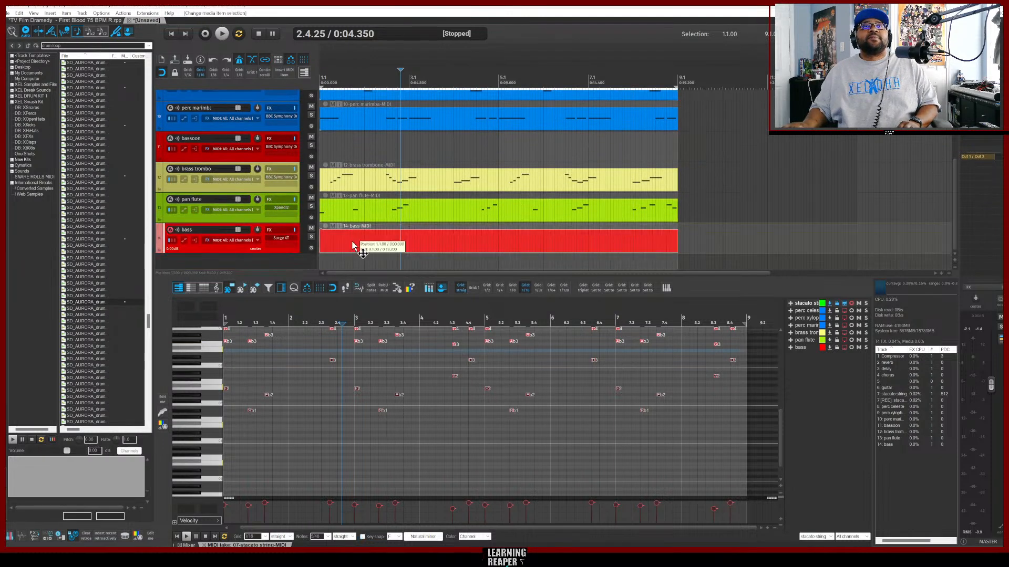
key("Home")
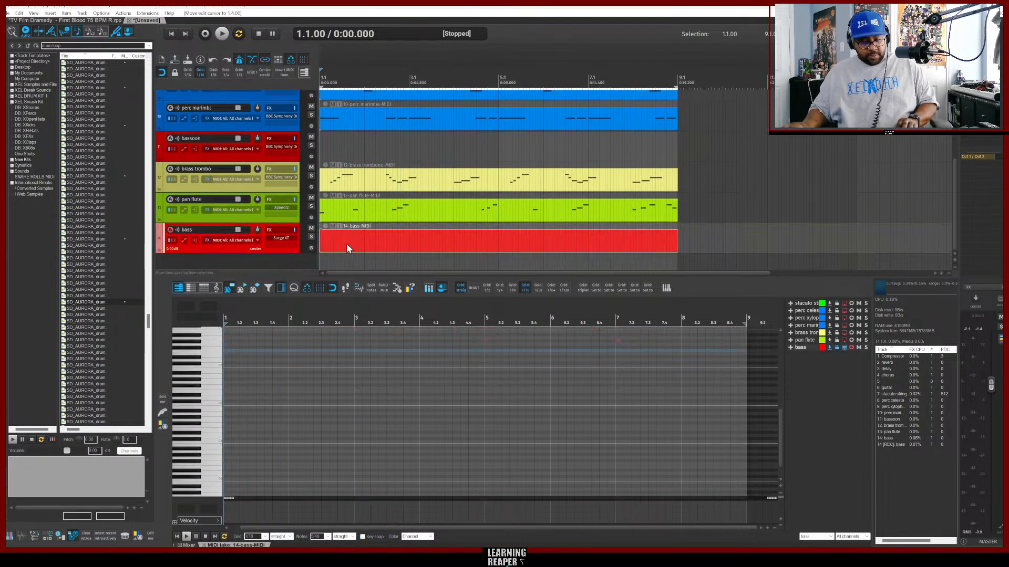
key("ctrl+v")
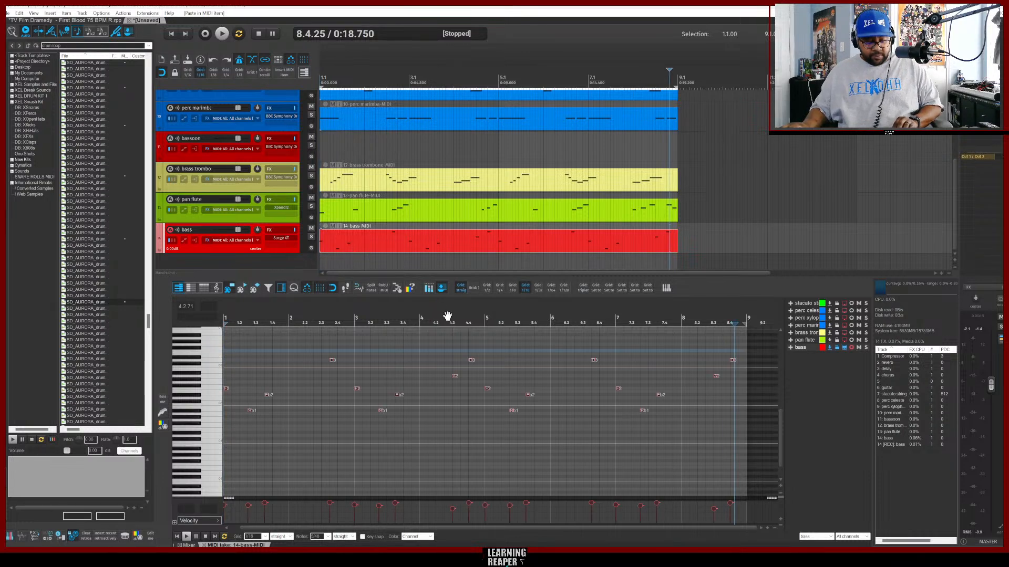
Play back the pasted bass notes, then select them all and transpose them up one octave.
key("space")
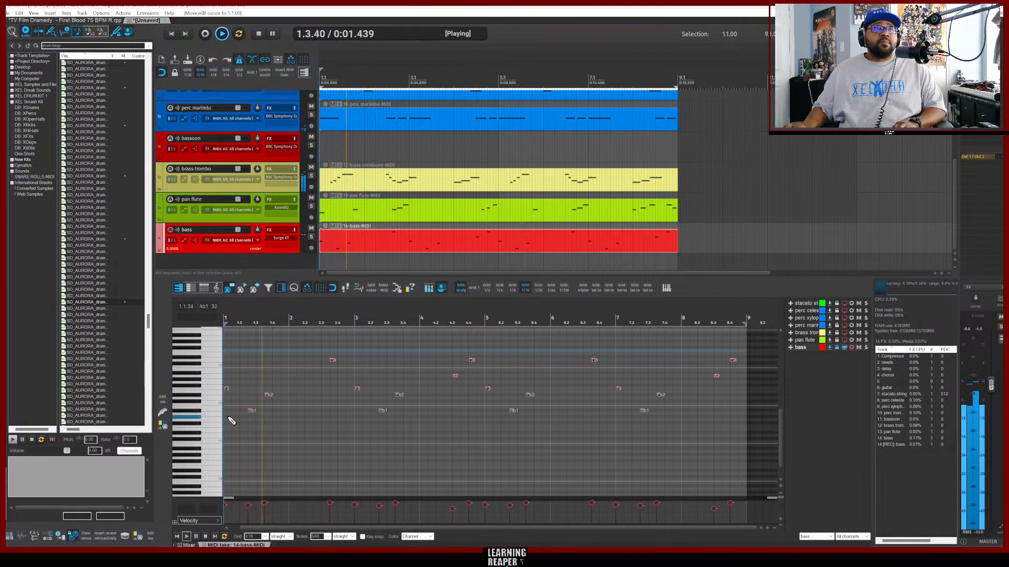
key("space")
key("space")
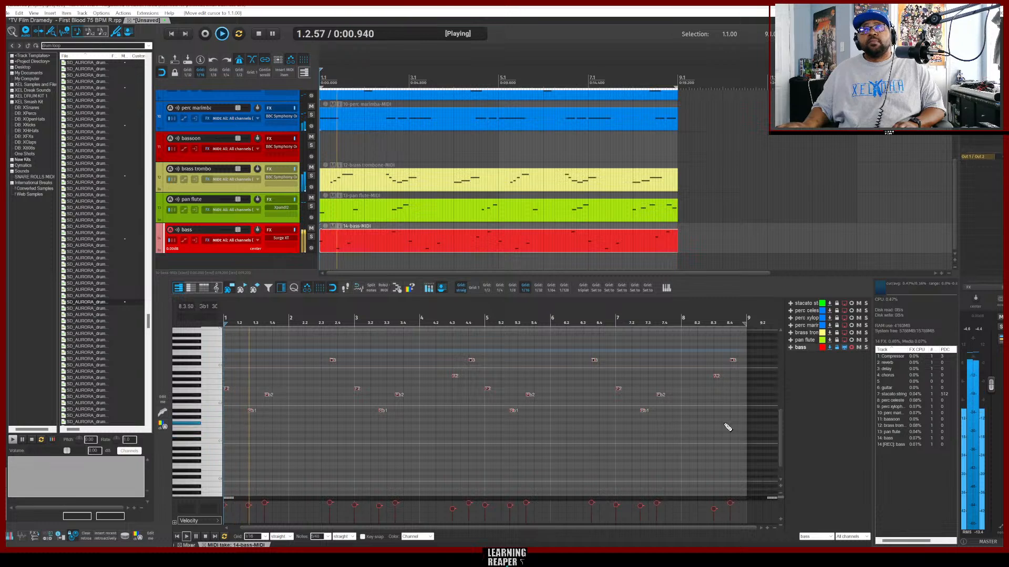
key("space")
left_click_drag(737, 422, 229, 345)
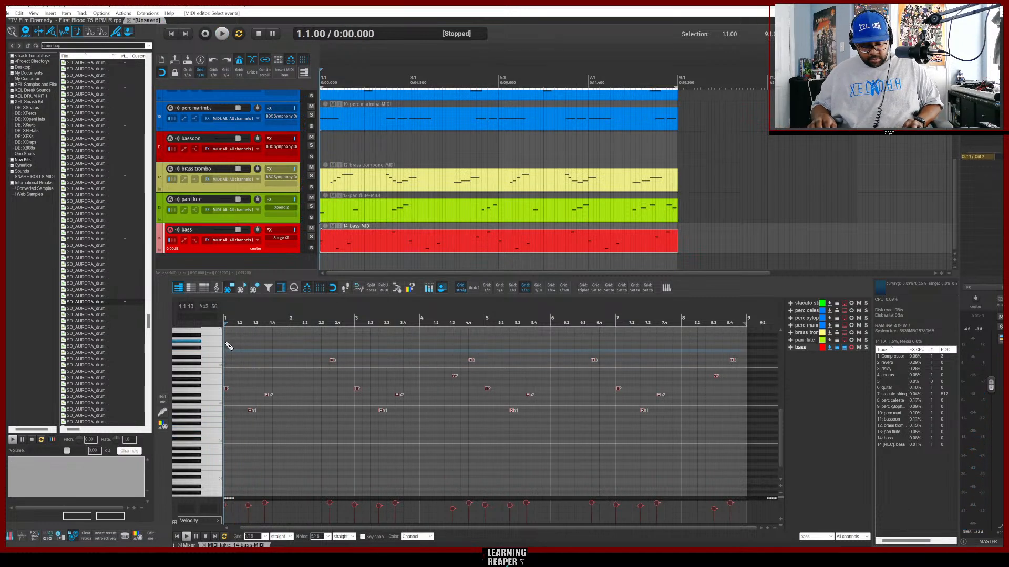
key("ctrl+Up")
key("space")
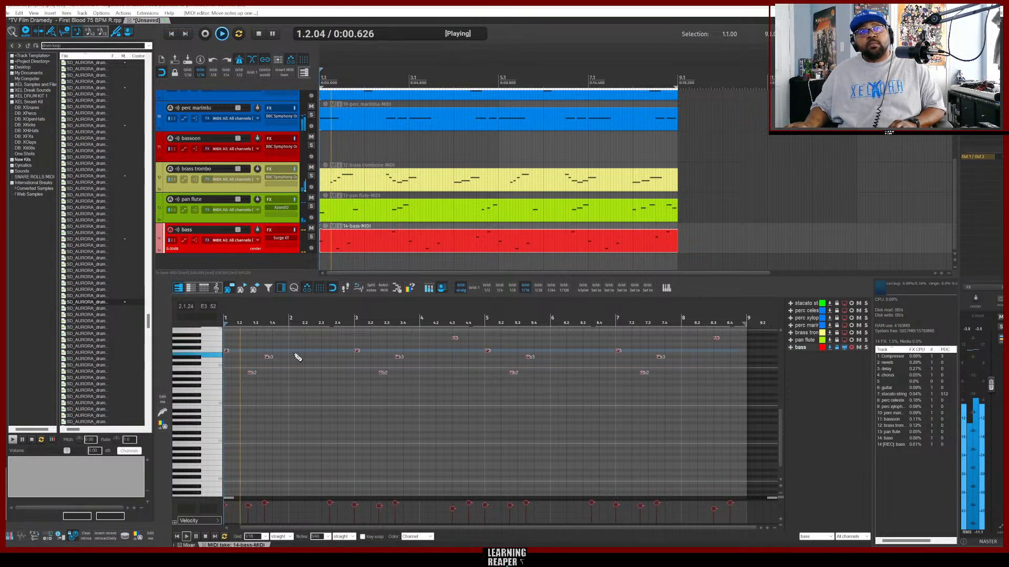
scroll(318, 395, "up", 3)
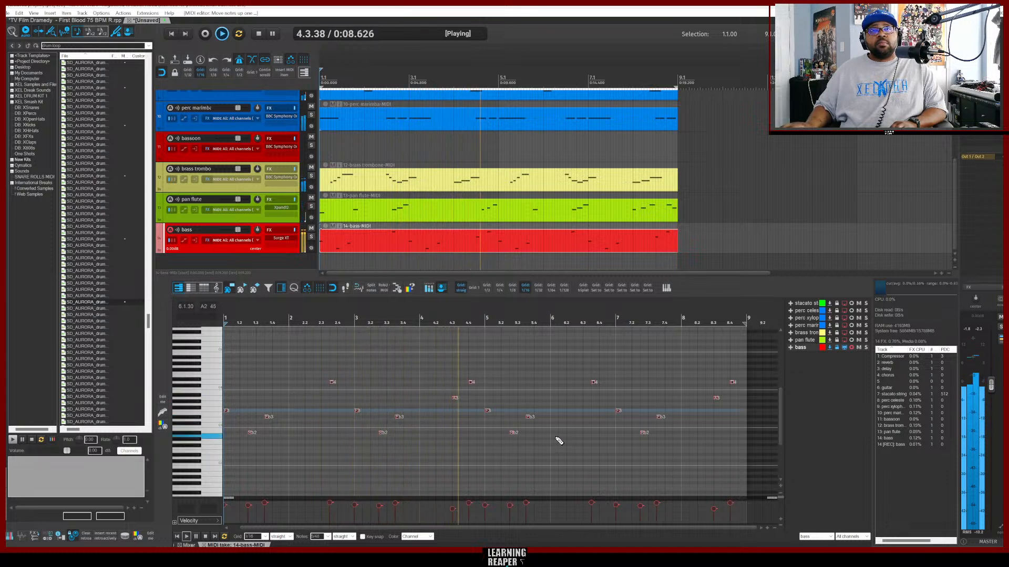
key("space")
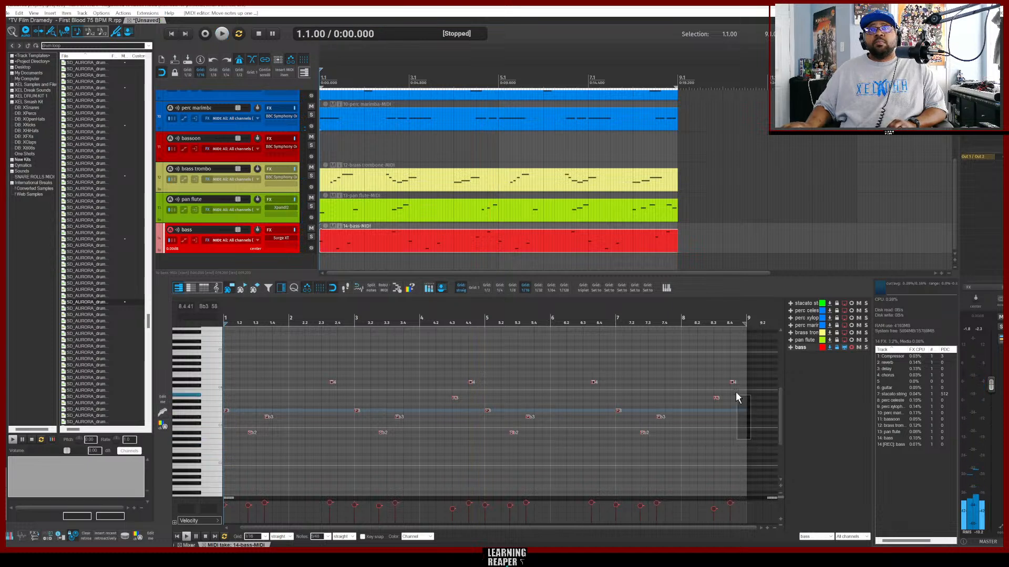
Quantize all bass notes to the grid, position and note end, at 100% strength.
left_click_drag(736, 395, 221, 357)
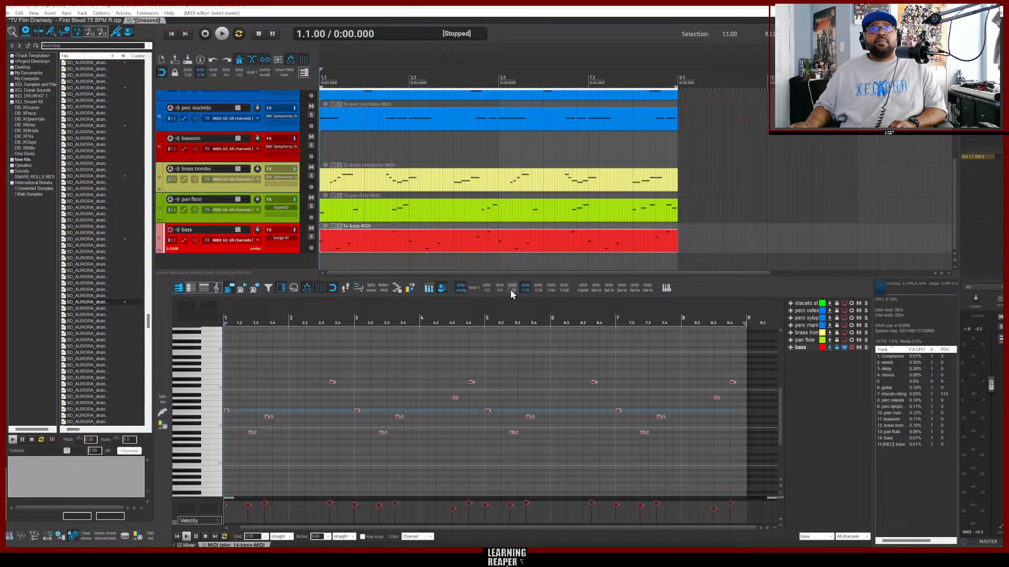
key("ctrl+q")
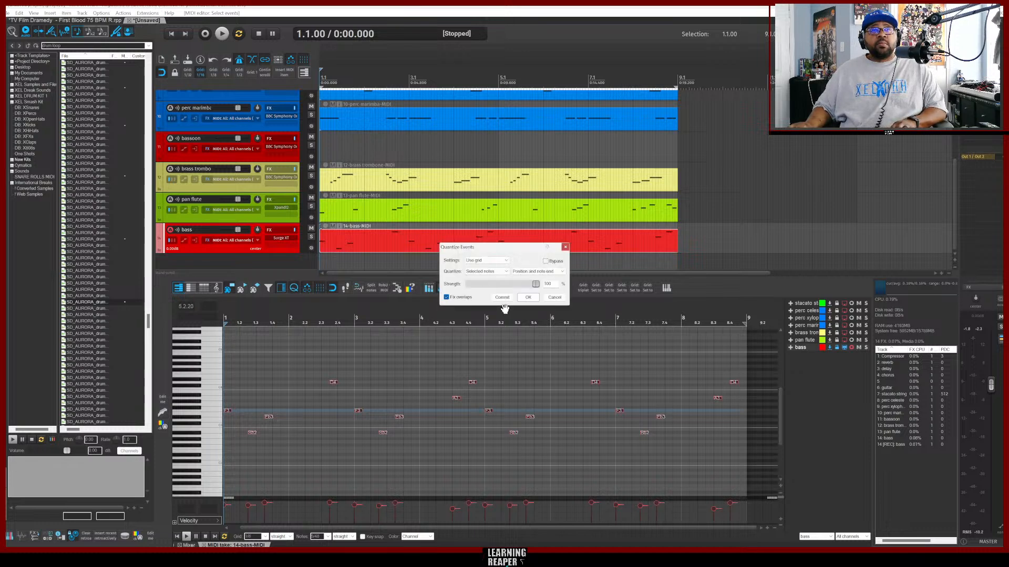
key("space")
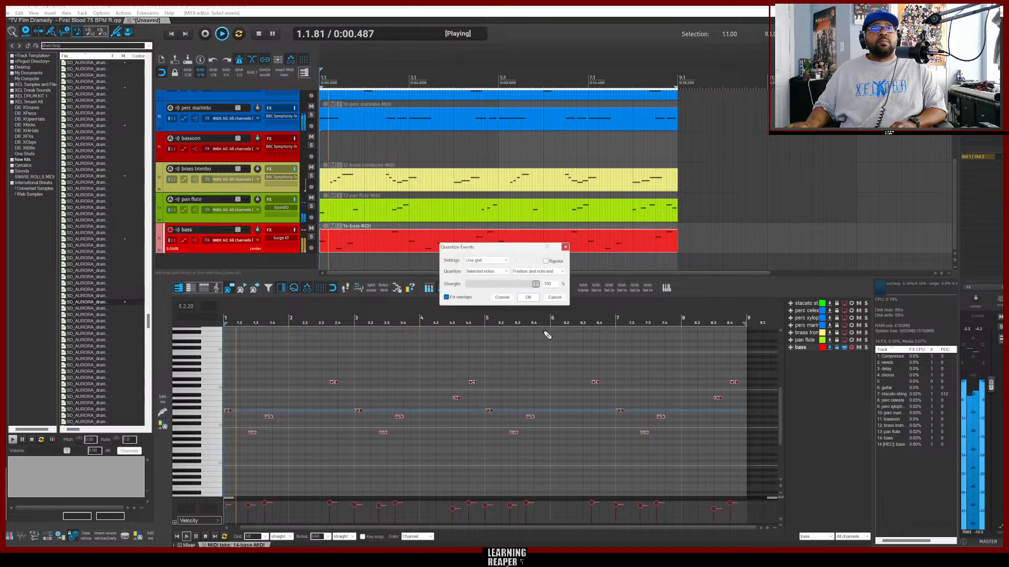
left_click(529, 298)
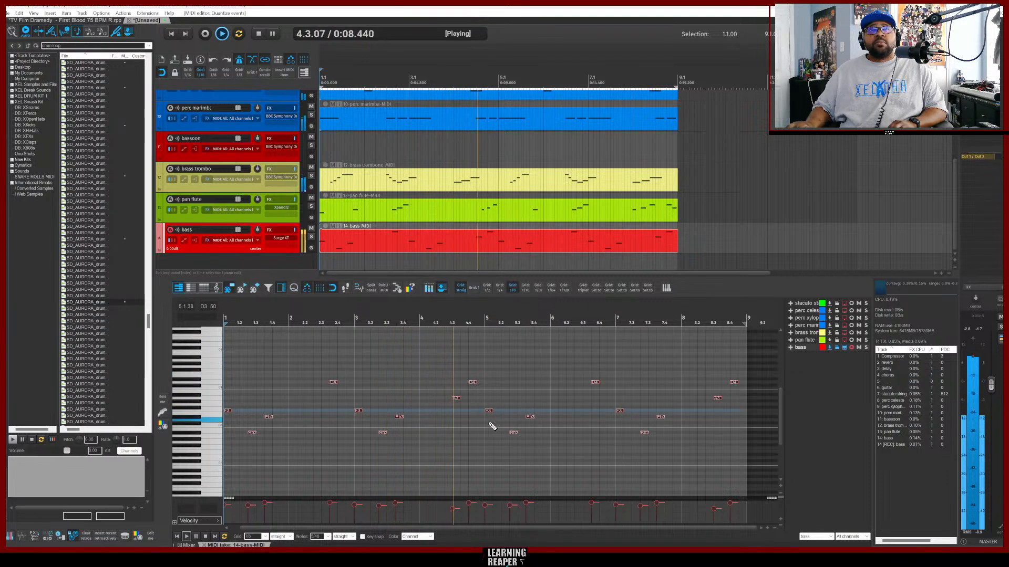
key("space")
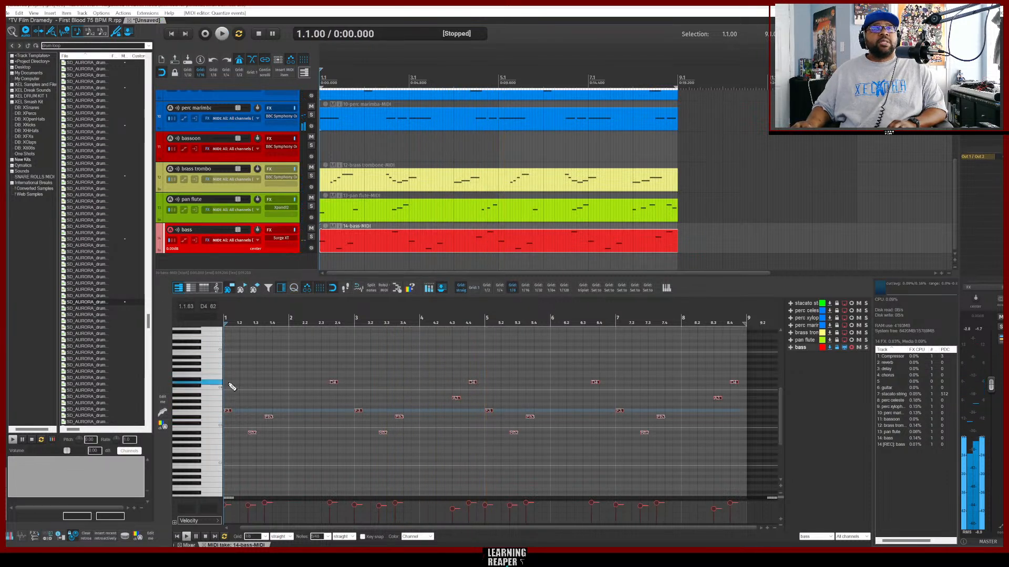
Transpose the selected bass notes down one octave and play the part back.
key("ctrl+a")
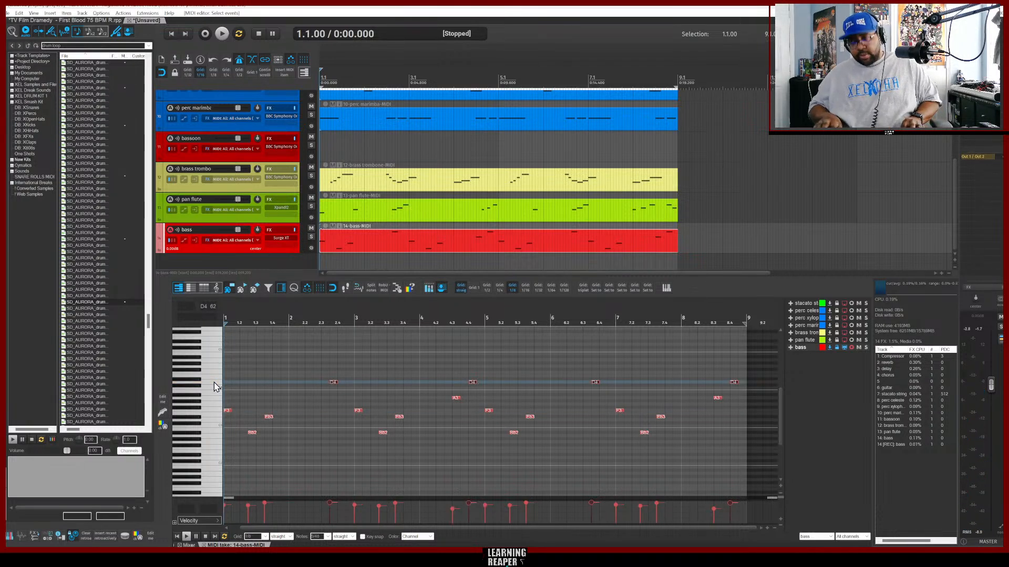
key("ctrl+Down")
key("space")
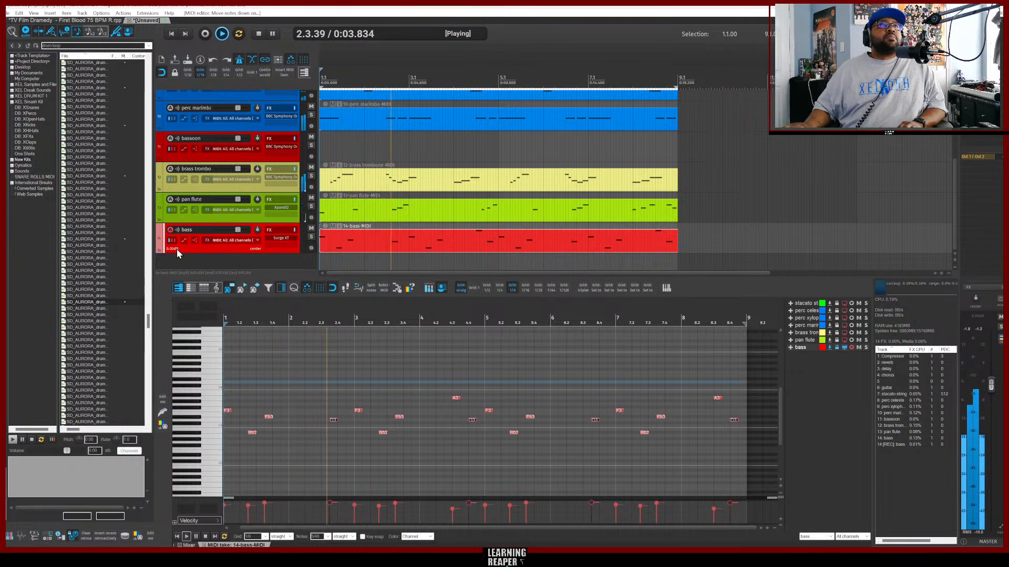
Audition drum loops in the media browser and drag the SD_AURORA drums loop slow onto a new track.
left_click(86, 322)
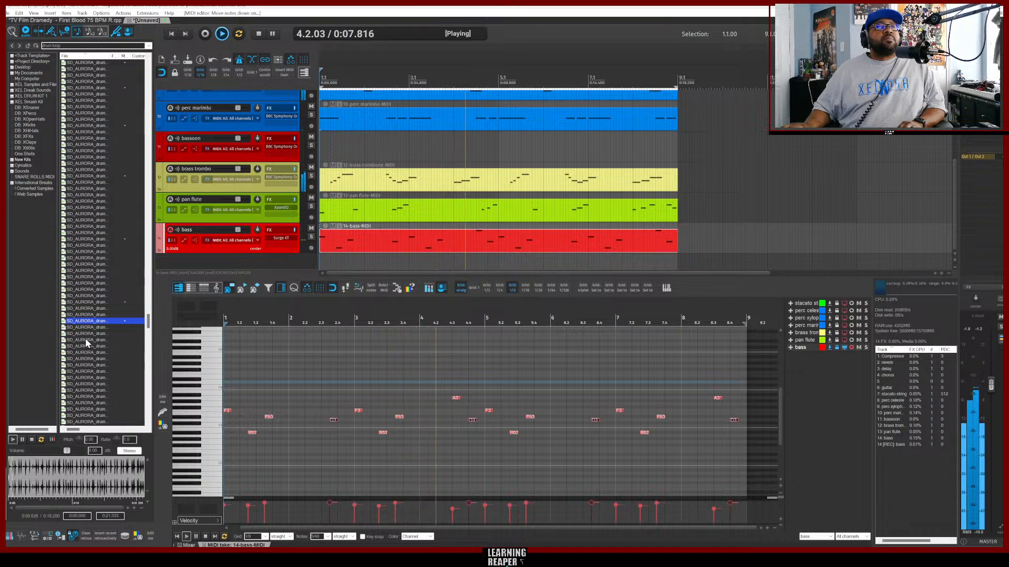
key("Up")
key("Up")
key("Up")
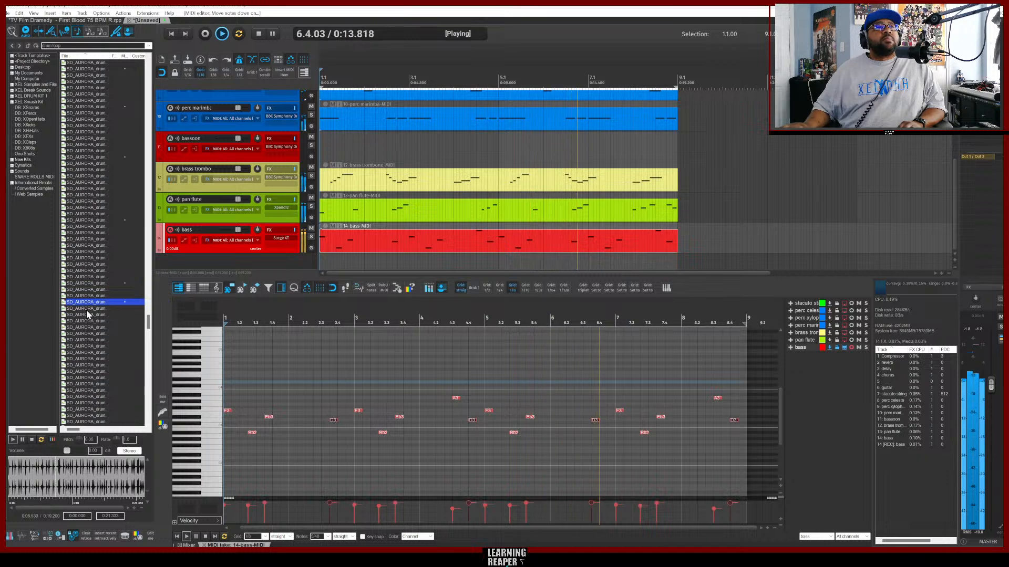
left_click(86, 316)
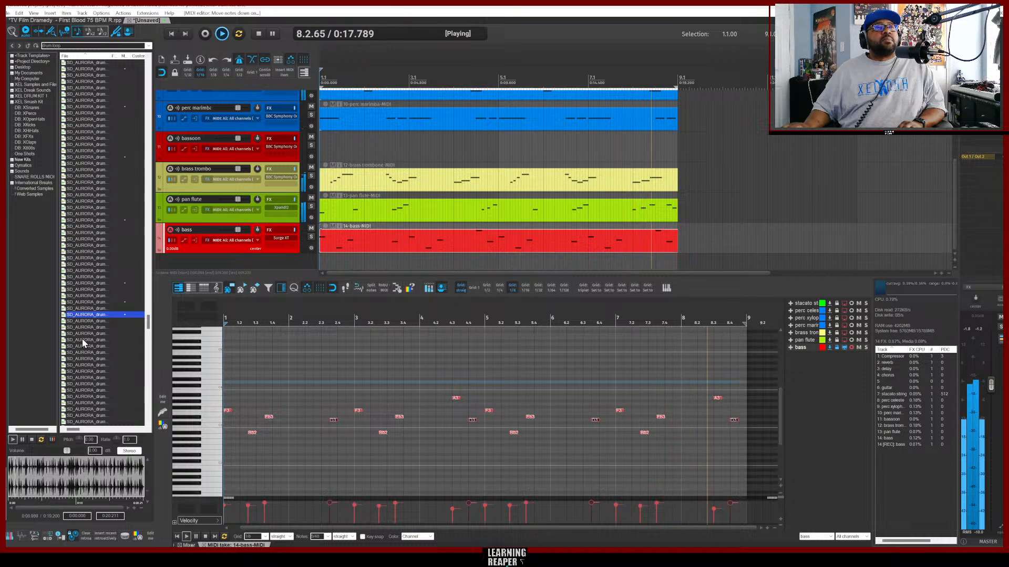
scroll(82, 339, "down", 2)
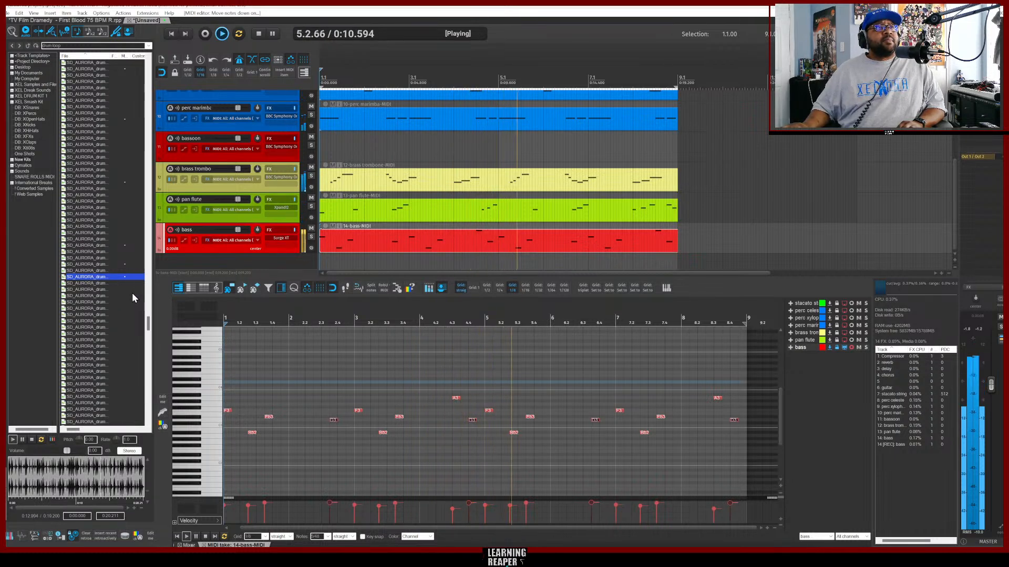
left_click(137, 277)
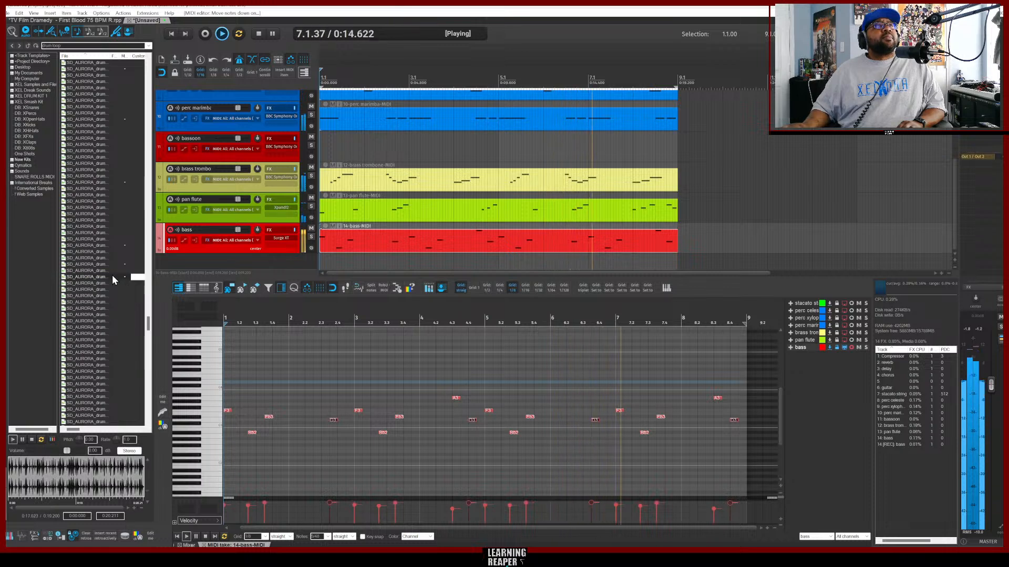
left_click(112, 278)
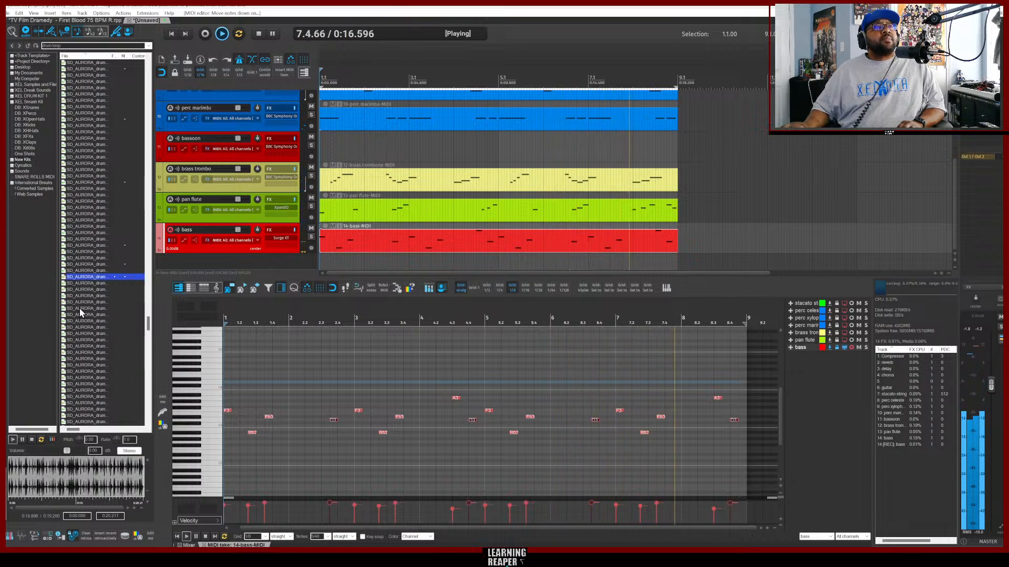
left_click(88, 282)
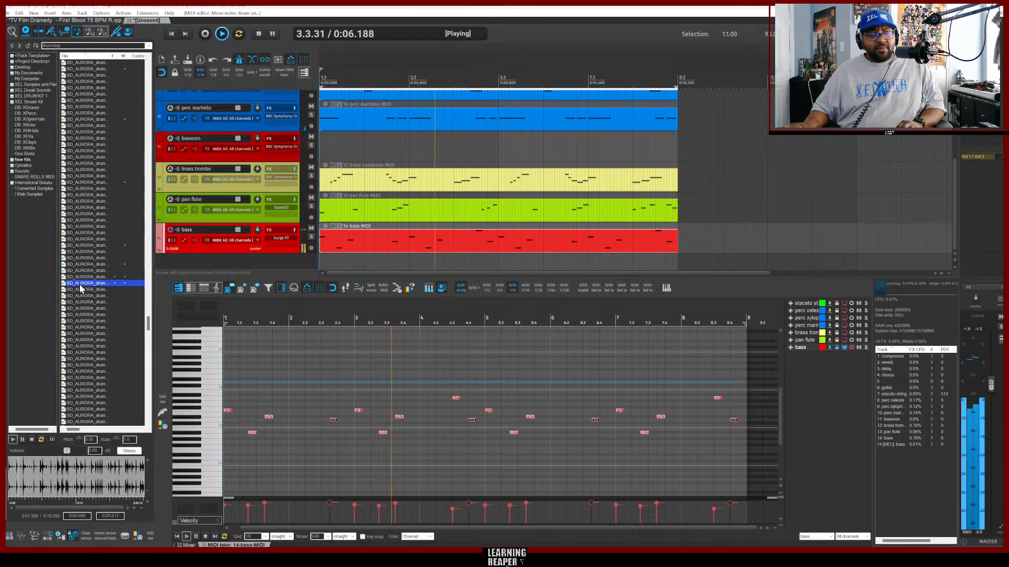
left_click_drag(80, 288, 187, 273)
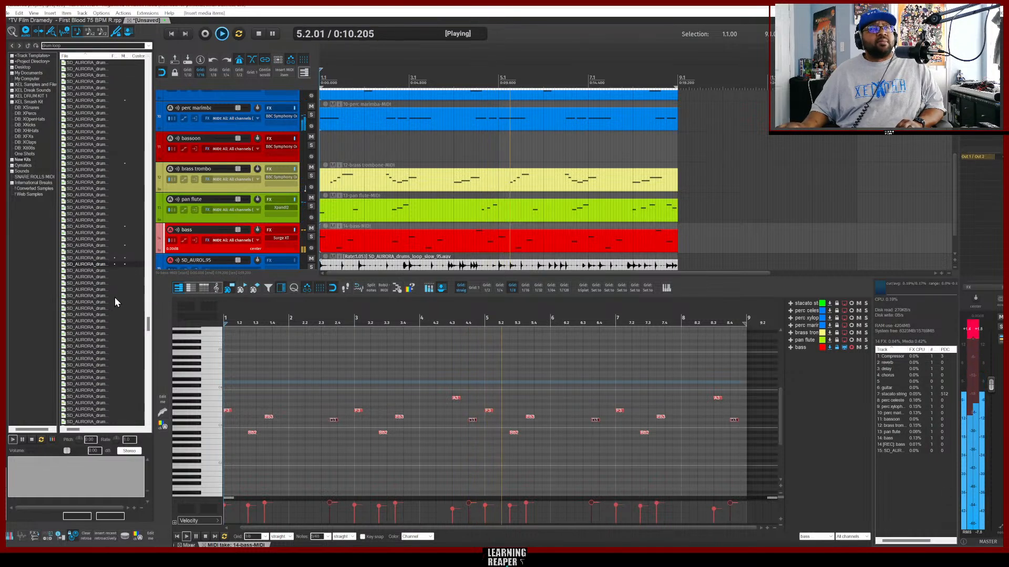
Search the media browser for perc and audition a Cymatics percussion loop.
scroll(113, 300, "down", 4)
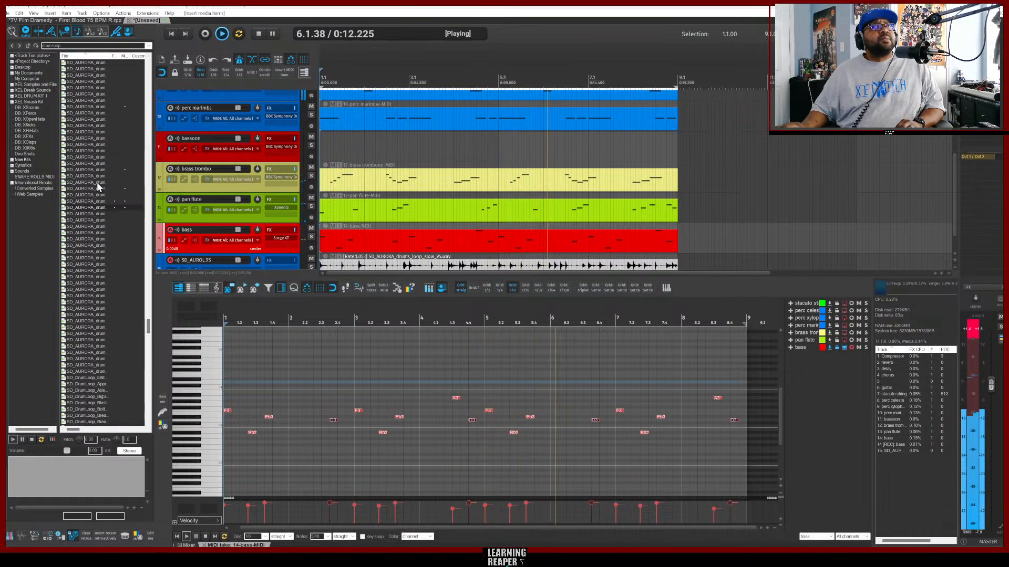
left_click(64, 46)
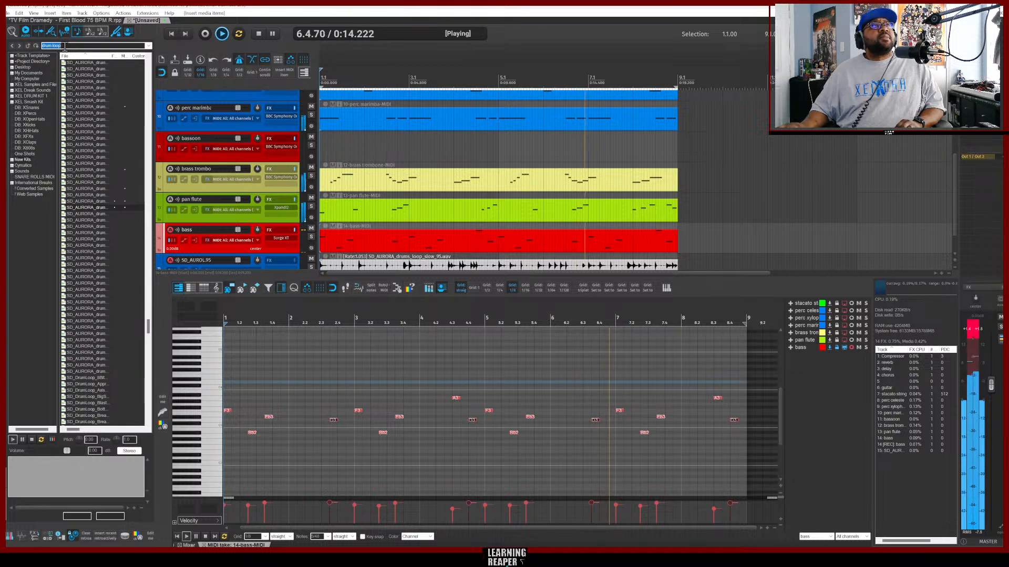
type("perc")
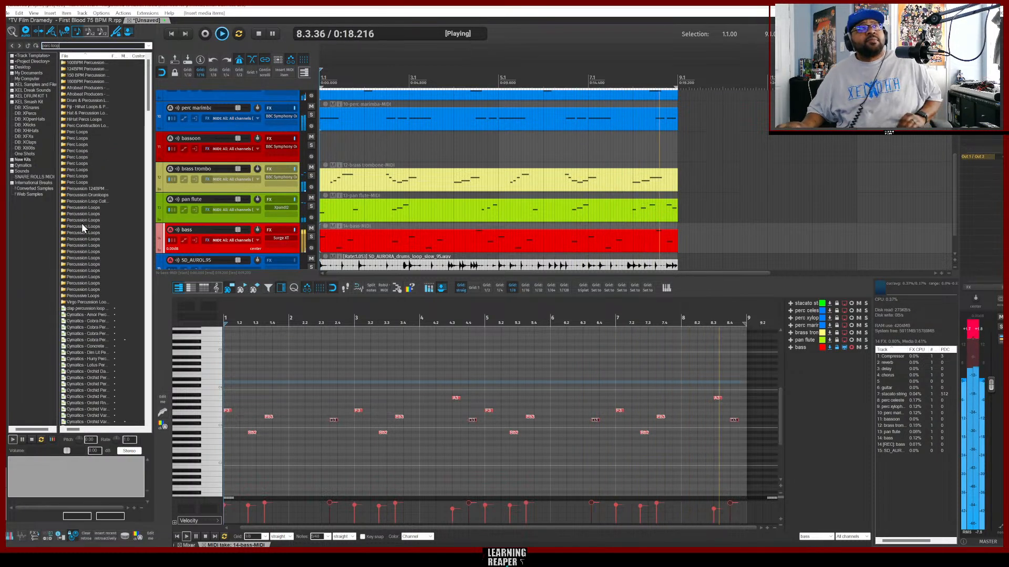
scroll(99, 307, "down", 2)
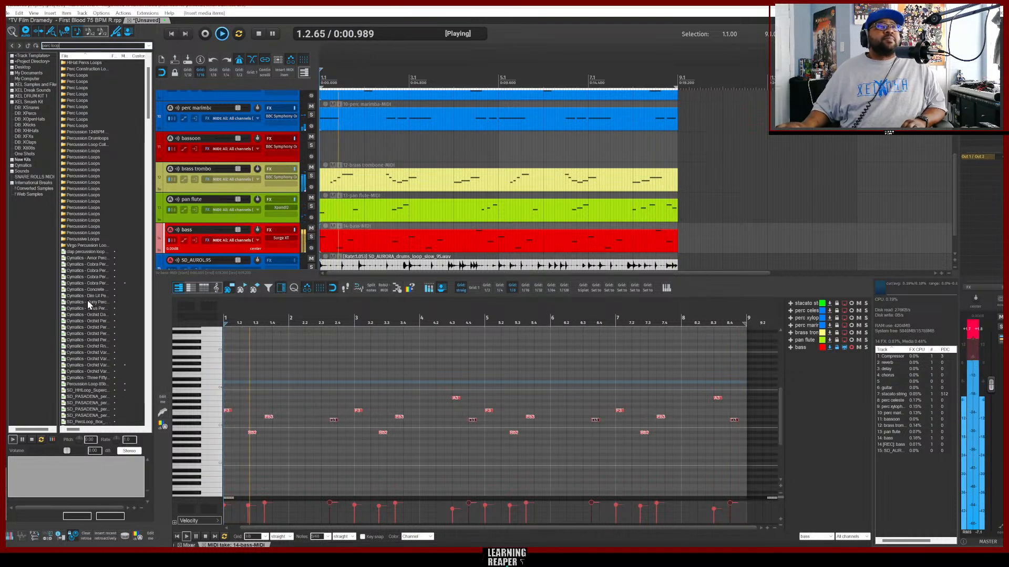
left_click(80, 301)
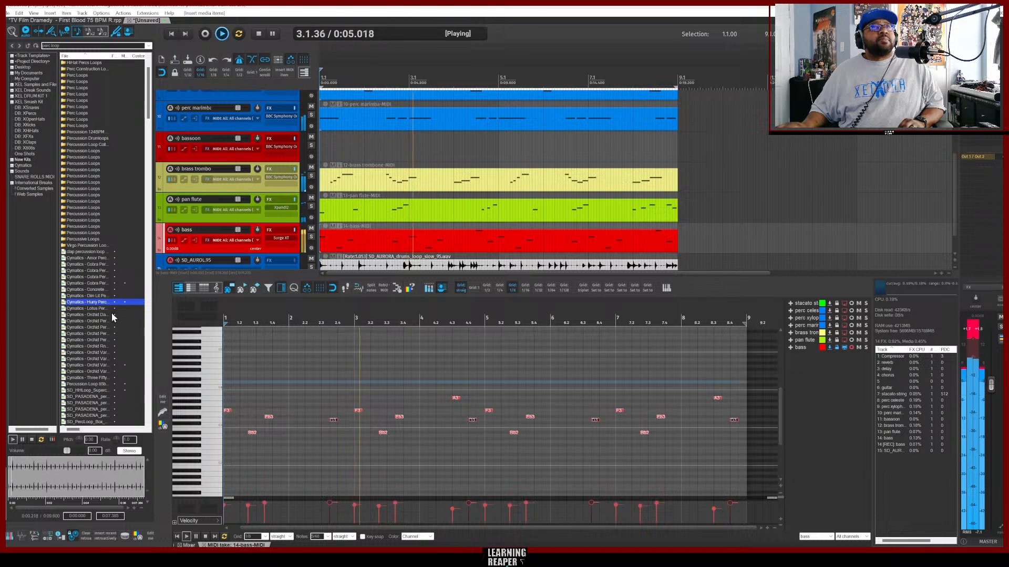
Drag the Cymatics Hurry Percussion Loop onto a new track and duplicate the item to fill the section.
left_click(365, 253)
scroll(457, 241, "down", 1)
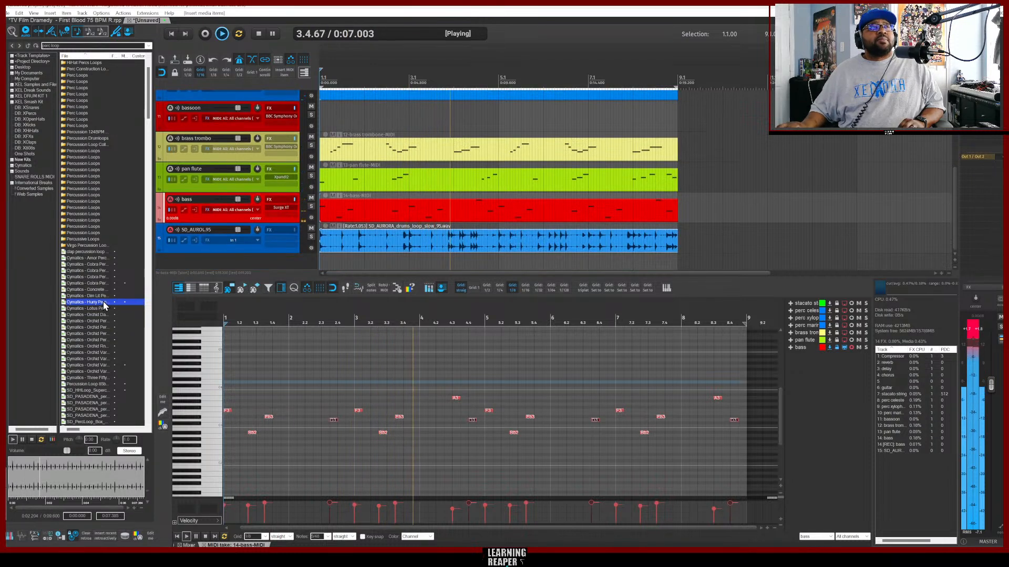
left_click_drag(83, 302, 322, 263)
key("ctrl+d")
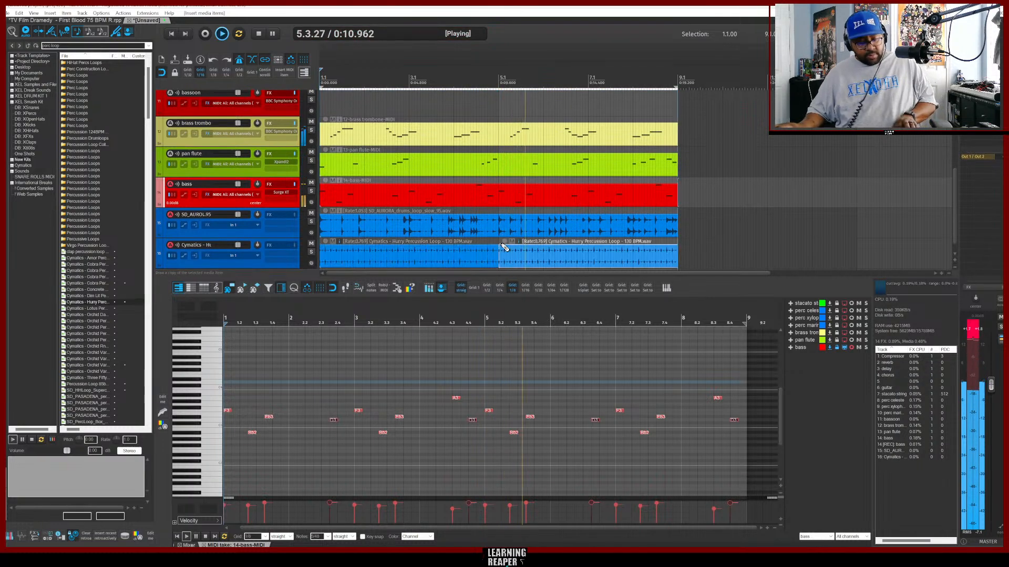
Audition and drag the Cymatics Orchid Dancehall Drum Loop 2 - 104 BPM onto a new track.
scroll(415, 249, "down", 1)
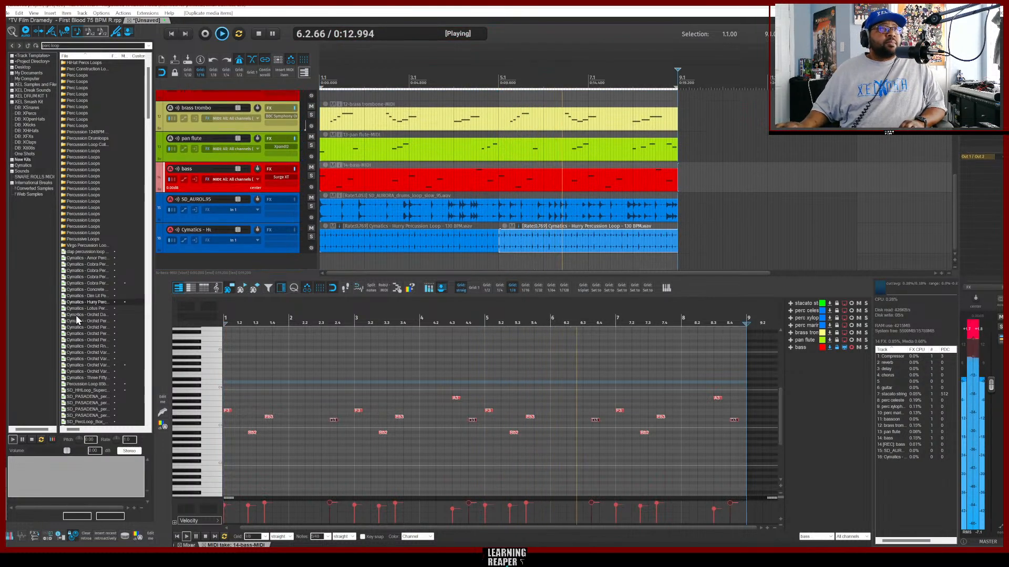
left_click(89, 316)
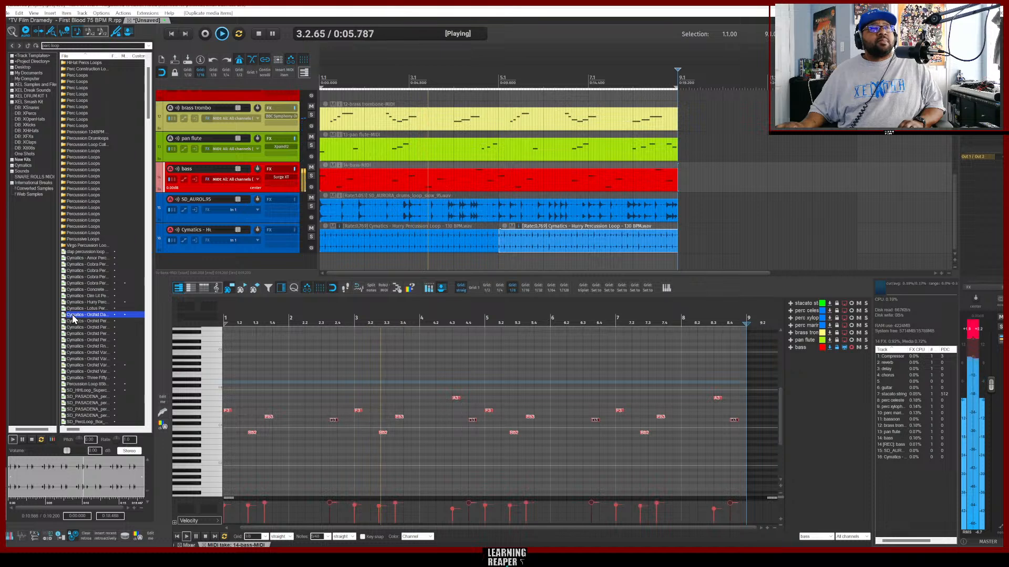
left_click_drag(72, 318, 239, 263)
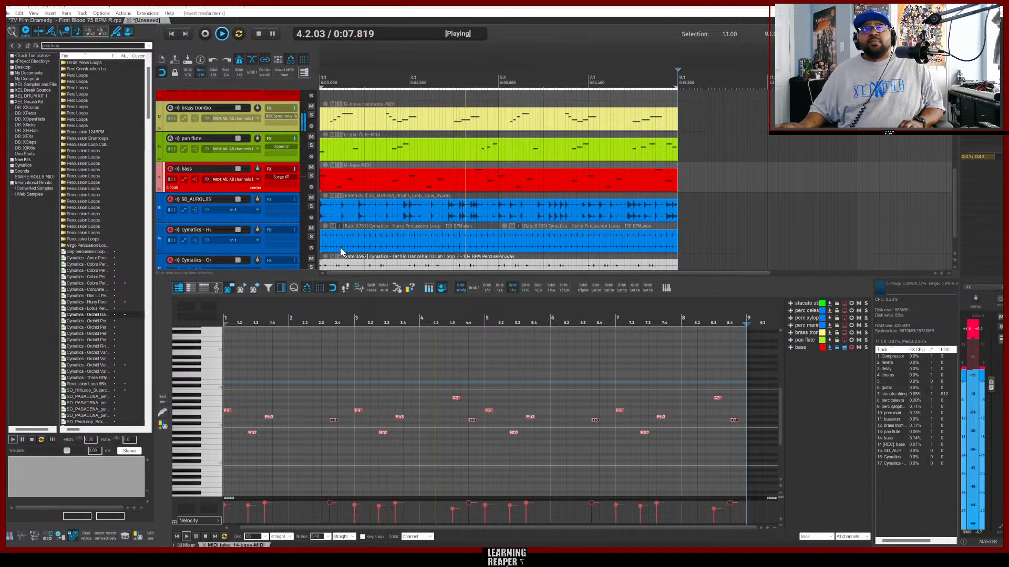
scroll(382, 239, "down", 1)
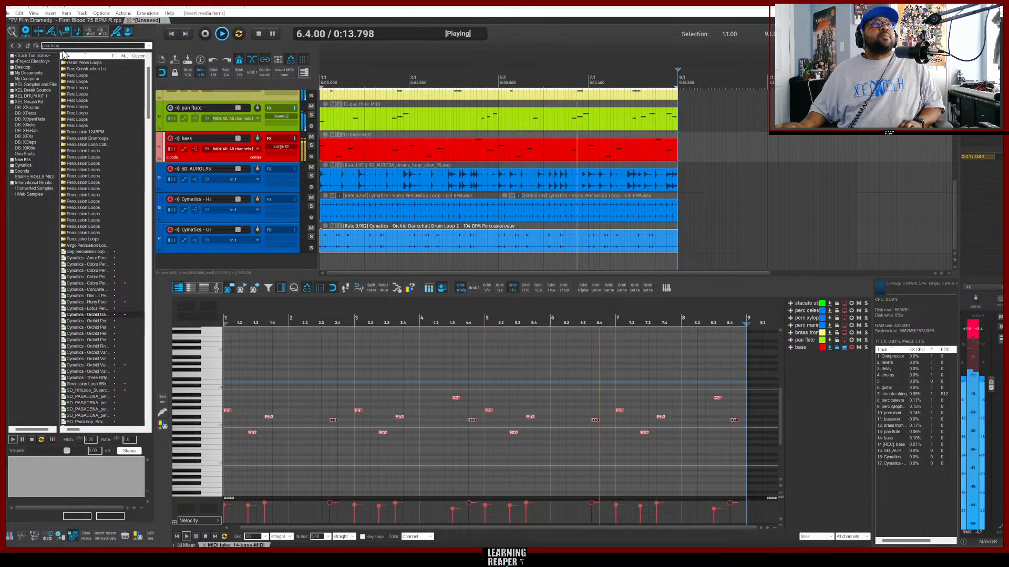
Search the media browser for hi hat loop and audition the hi-hat loops in the results.
key("BackSpace")
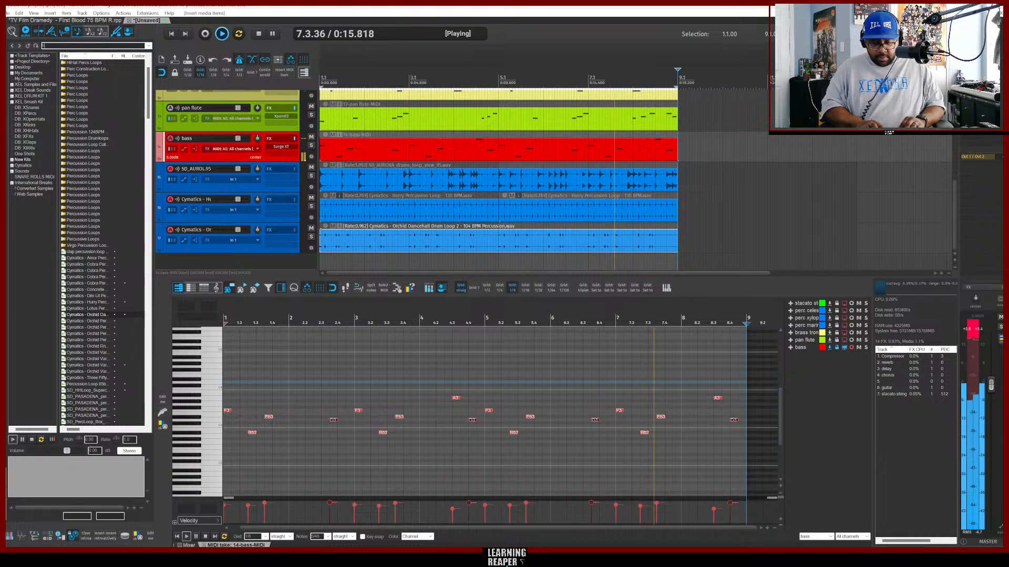
type("hi hat loop")
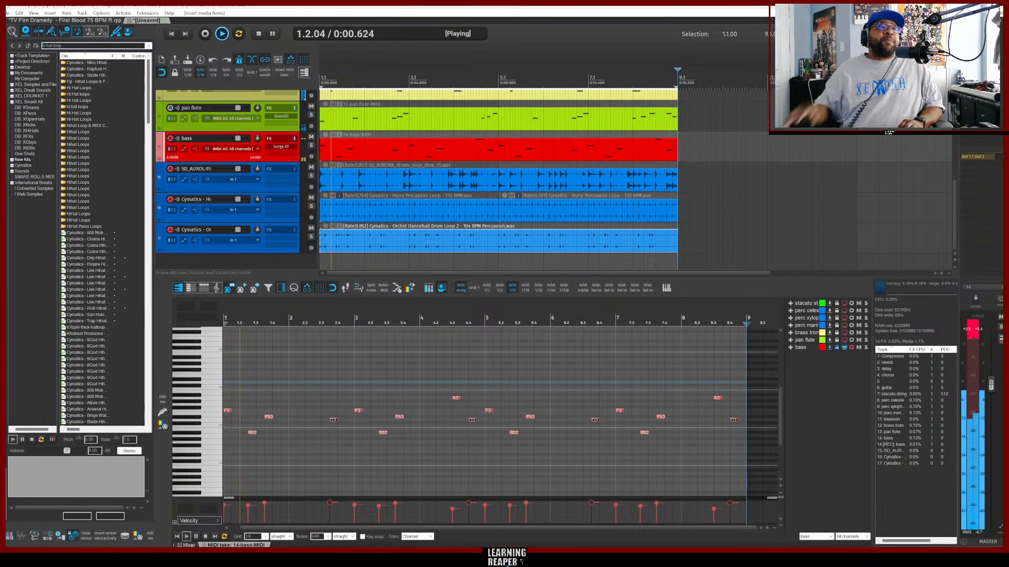
scroll(109, 292, "down", 10)
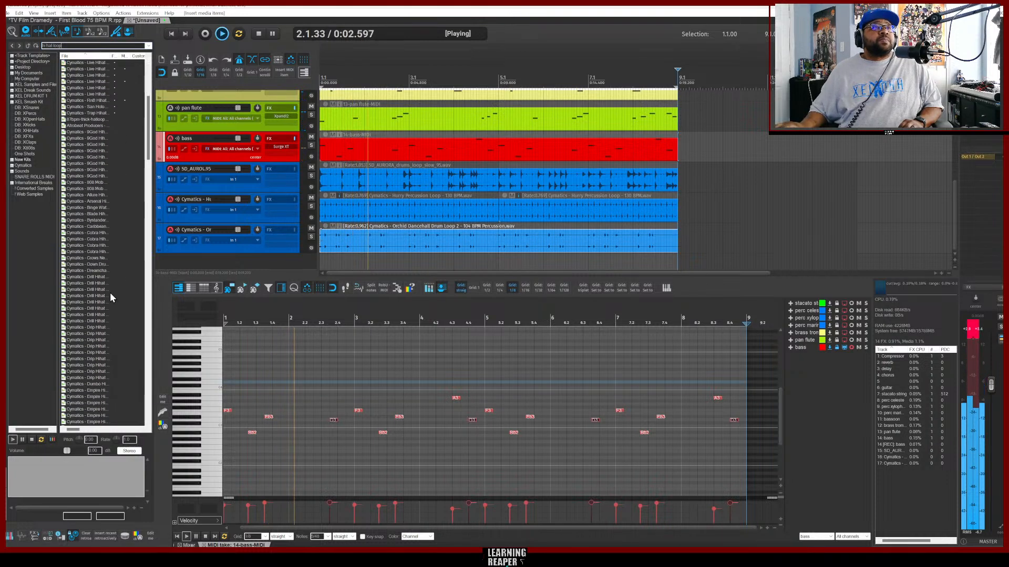
left_click(86, 336)
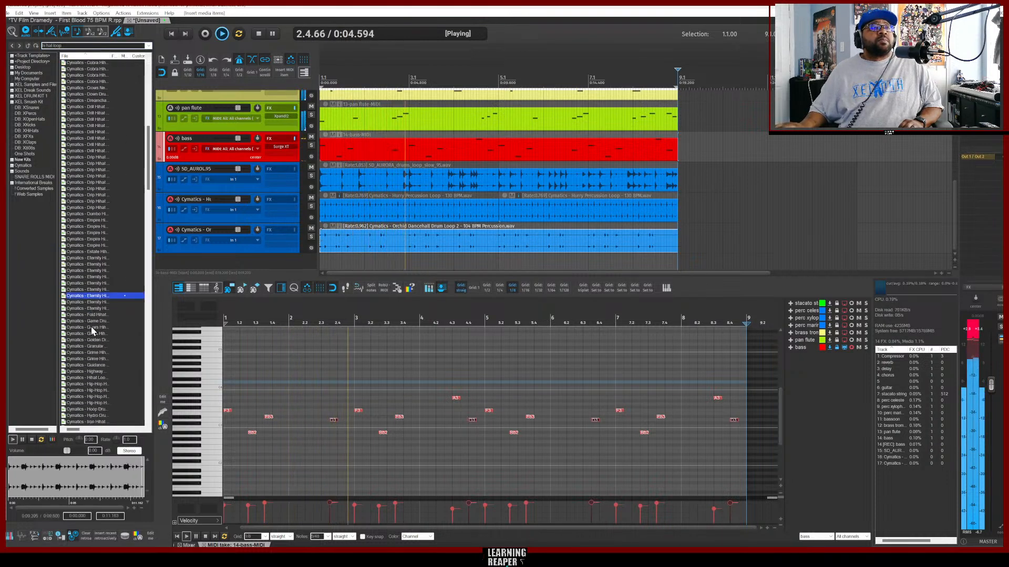
scroll(91, 328, "down", 3)
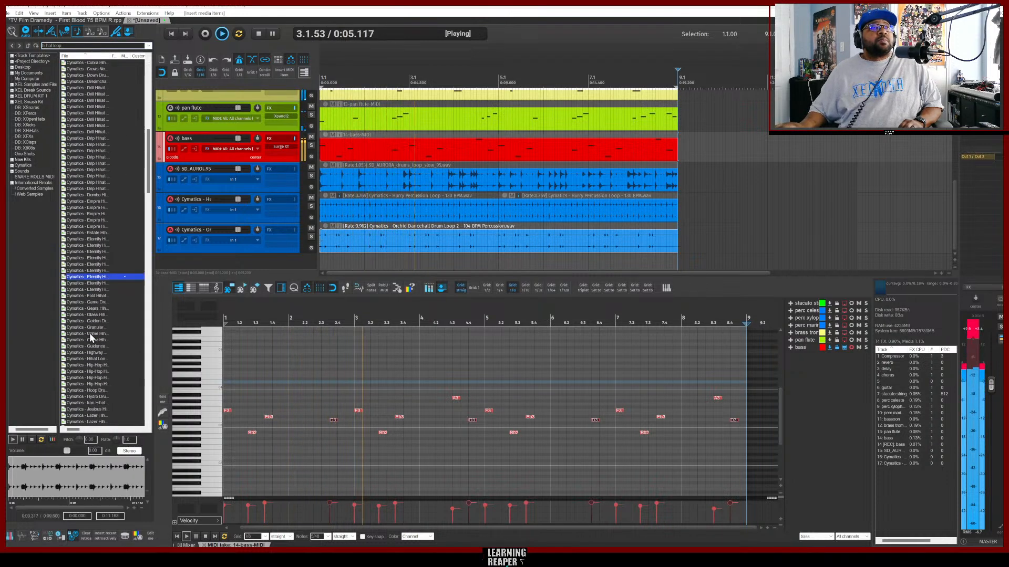
left_click(90, 295)
scroll(92, 318, "down", 2)
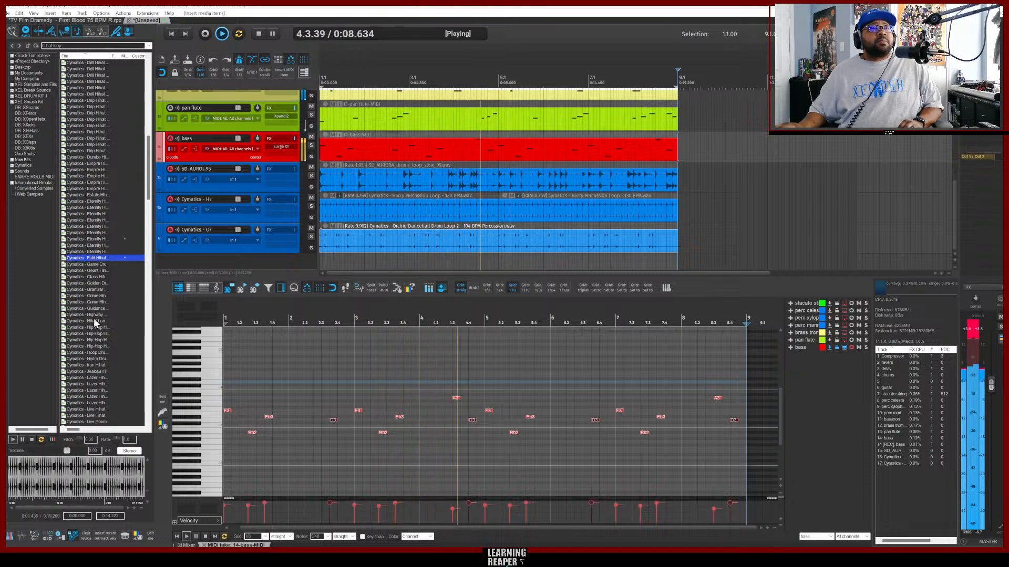
Drag the Cymatics Hip-Hop Hat Loop 6 - 140 BPM onto a new track and duplicate the item.
left_click(84, 271)
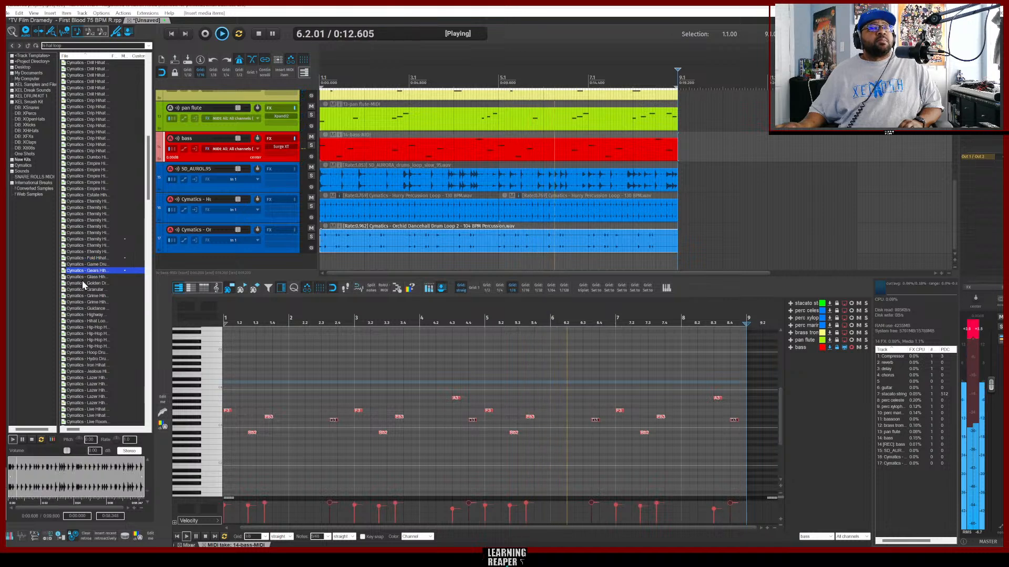
left_click(80, 296)
left_click(86, 340)
scroll(87, 346, "down", 5)
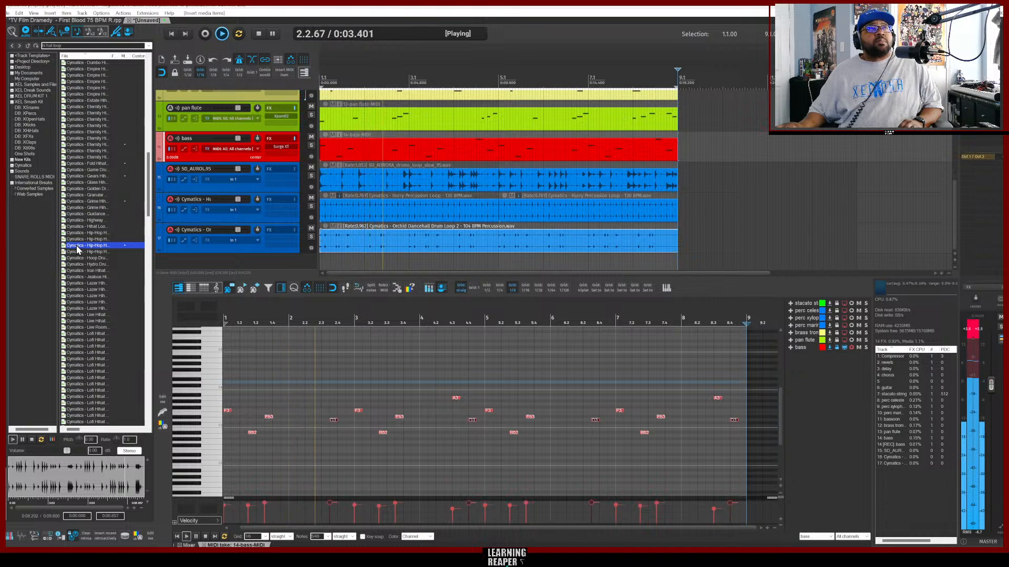
left_click_drag(77, 249, 277, 260)
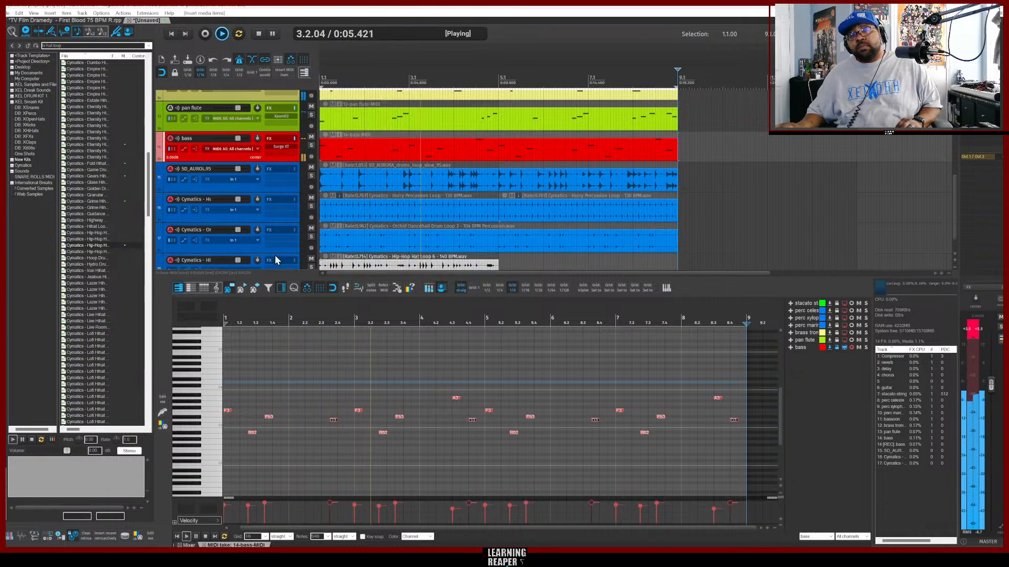
key("ctrl+d")
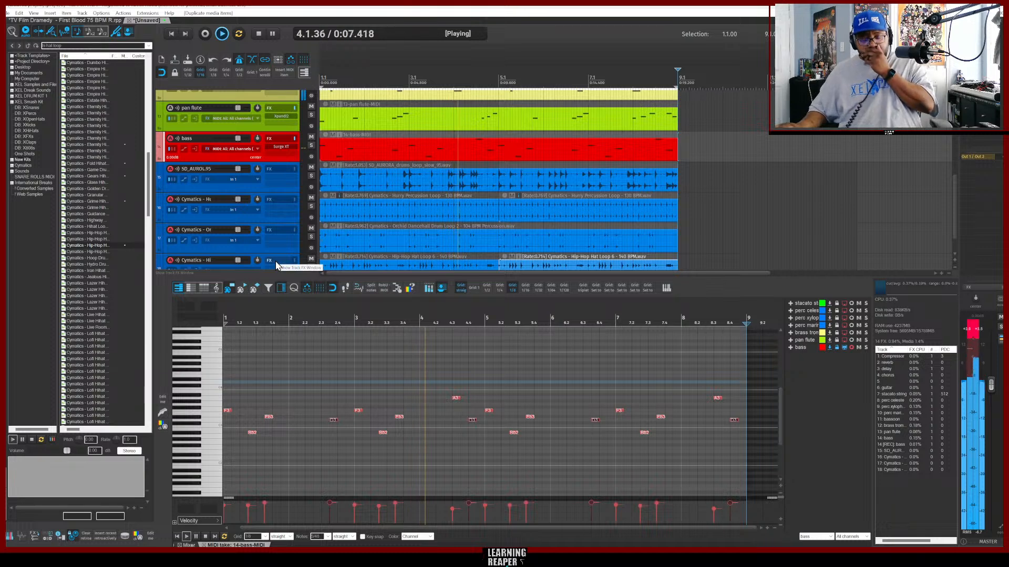
Audition more hi-hat loops further down the media browser list.
scroll(109, 307, "down", 10)
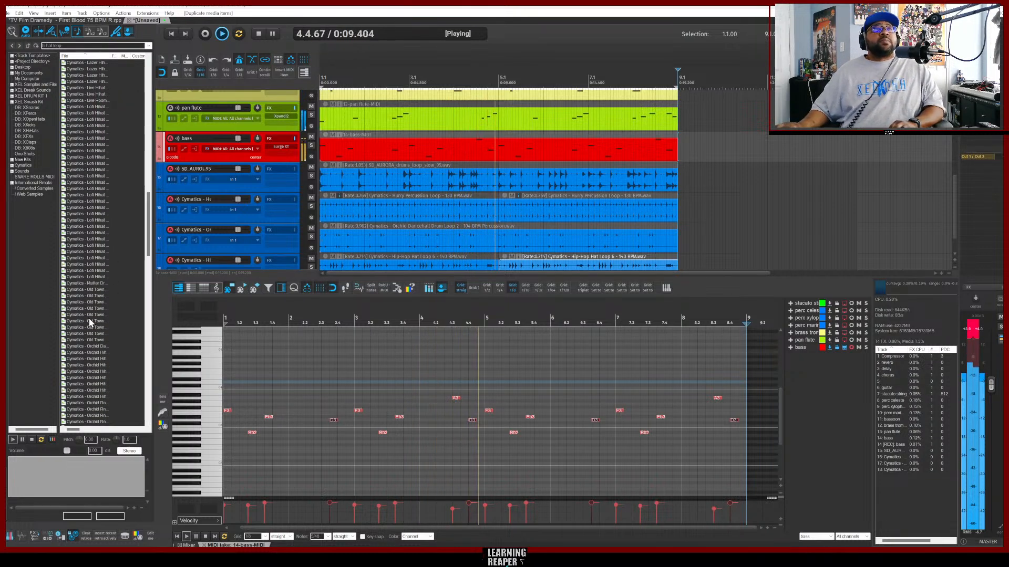
left_click(90, 316)
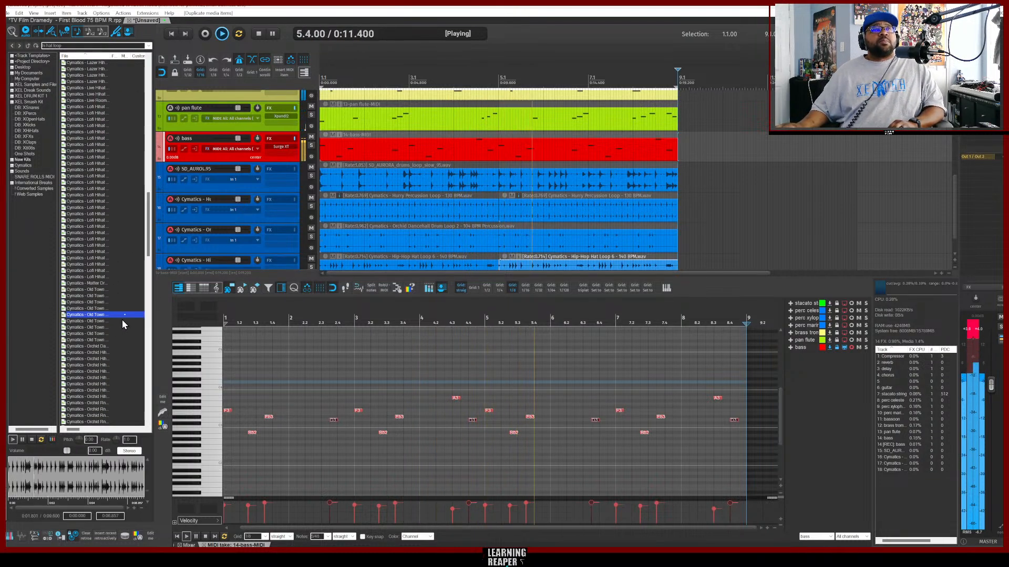
scroll(361, 232, "down", 1)
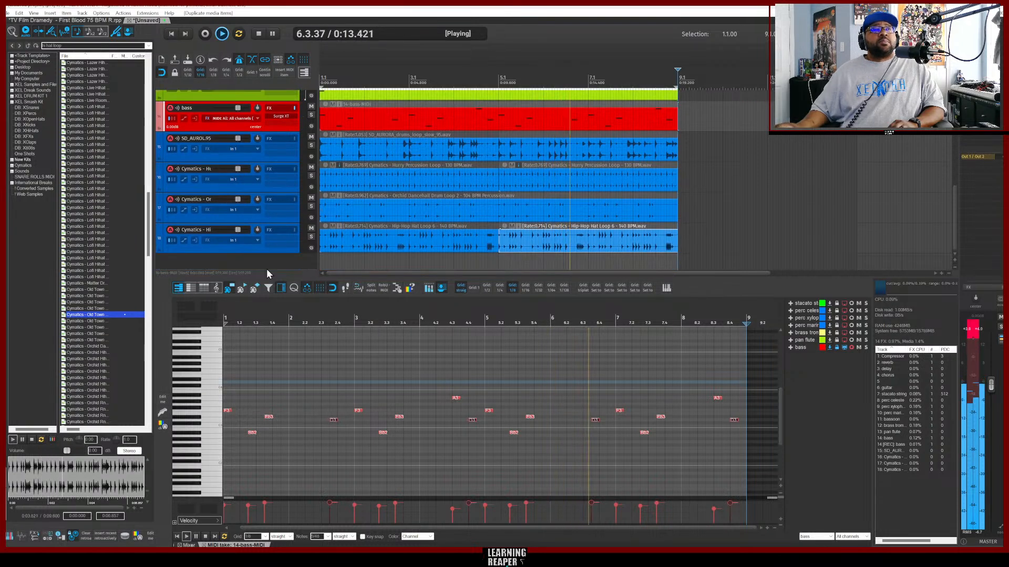
left_click(120, 346)
scroll(116, 367, "down", 3)
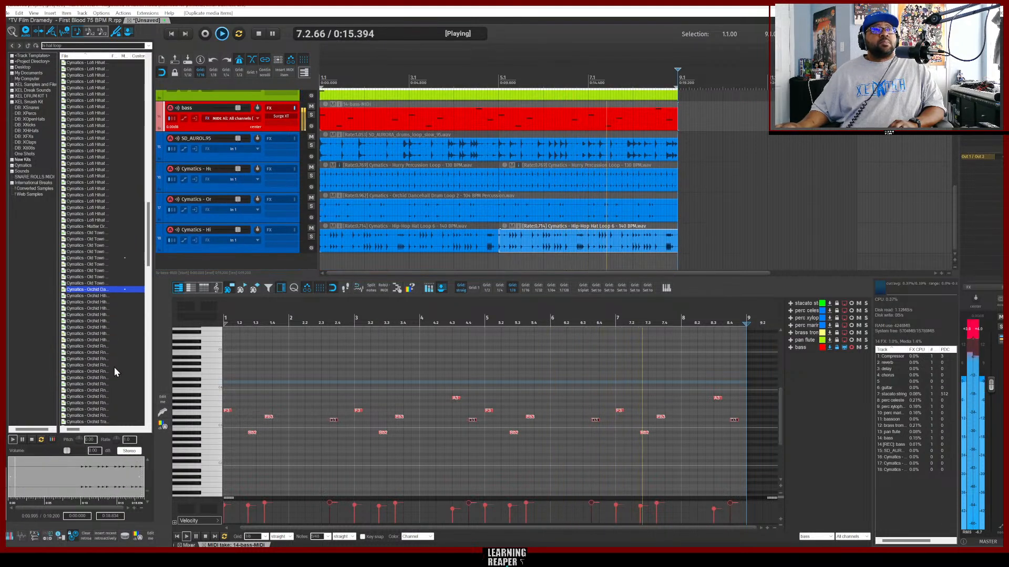
left_click(114, 367)
scroll(114, 367, "down", 5)
left_click(114, 340)
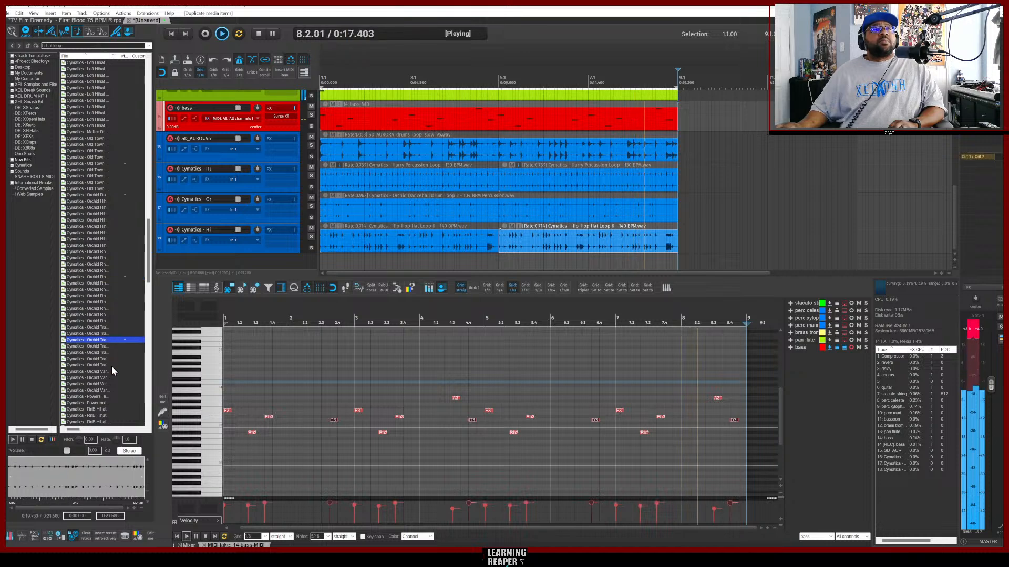
scroll(112, 367, "down", 3)
left_click(116, 355)
scroll(115, 358, "down", 3)
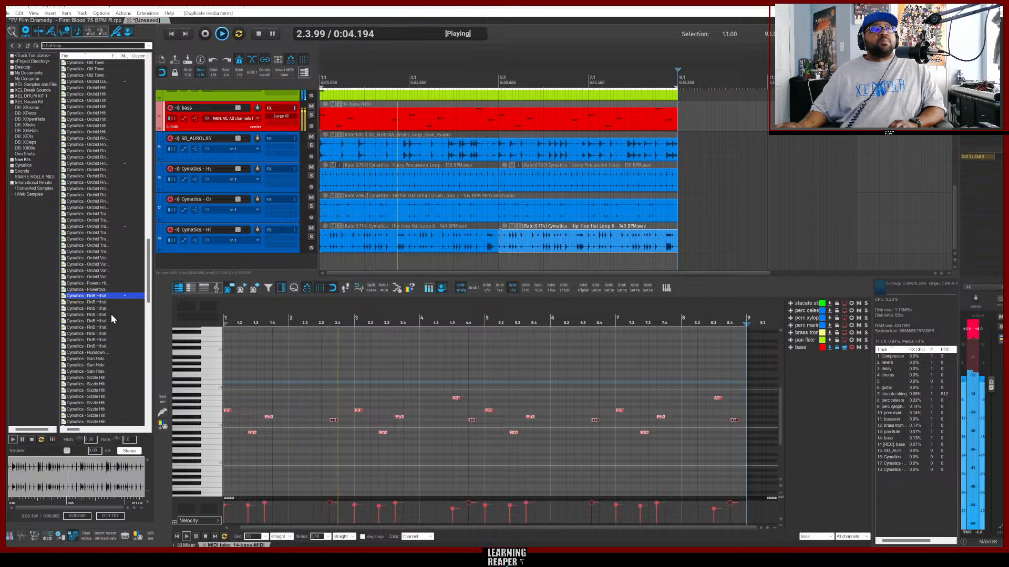
Drag the Cymatics RnB Hihat Loop 1 - 82 BPM onto a new track and duplicate it, then stop playback.
left_click_drag(105, 296, 236, 265)
key("ctrl+d")
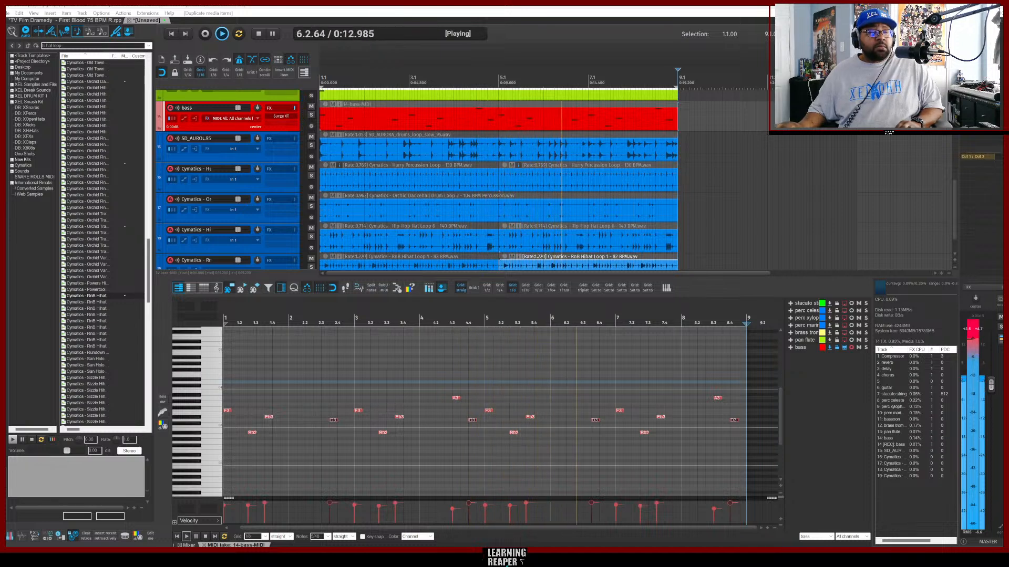
left_click(258, 34)
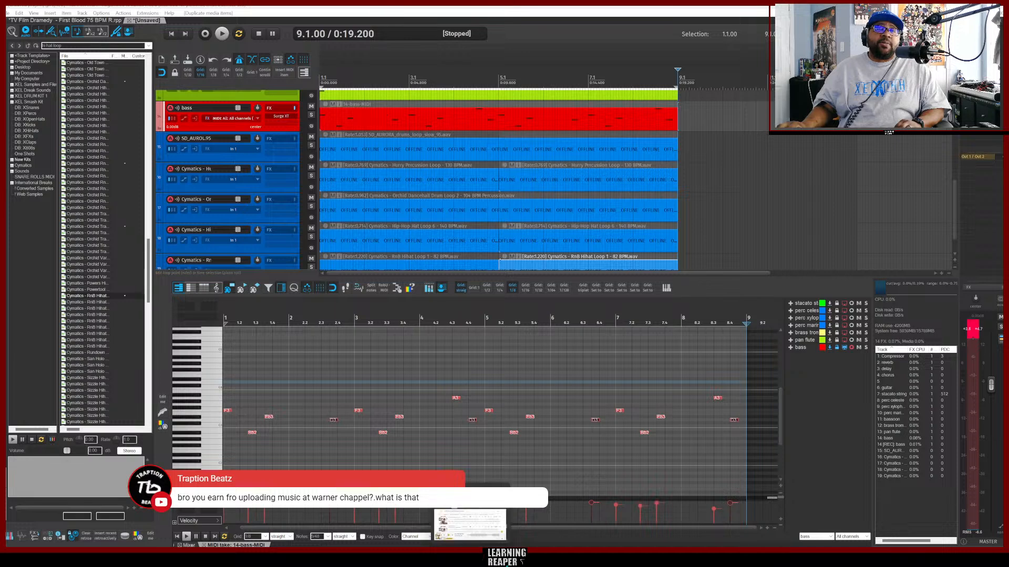
Switch to the web browser, open a new tab and search Google for music library.
left_click(468, 557)
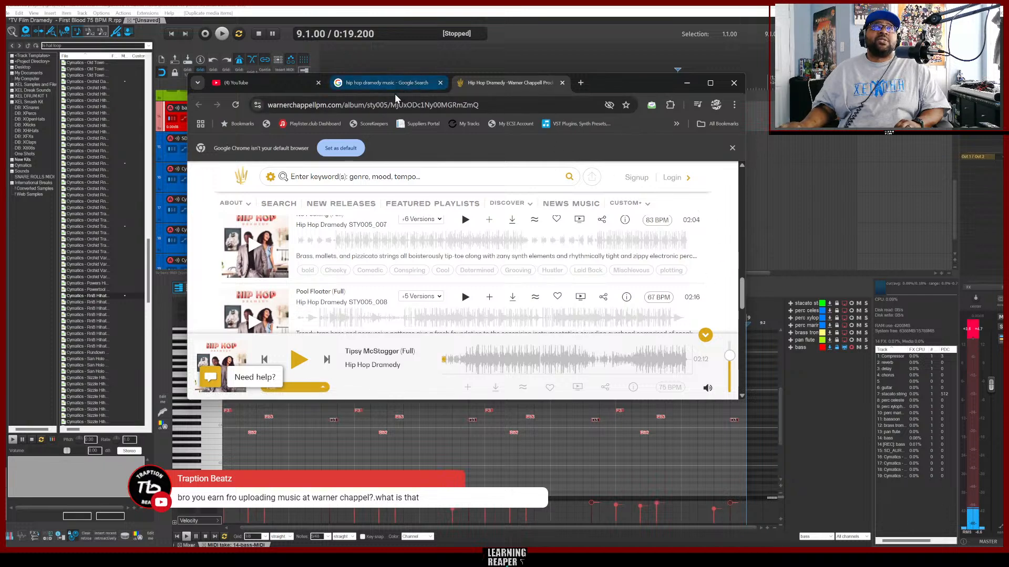
left_click(581, 83)
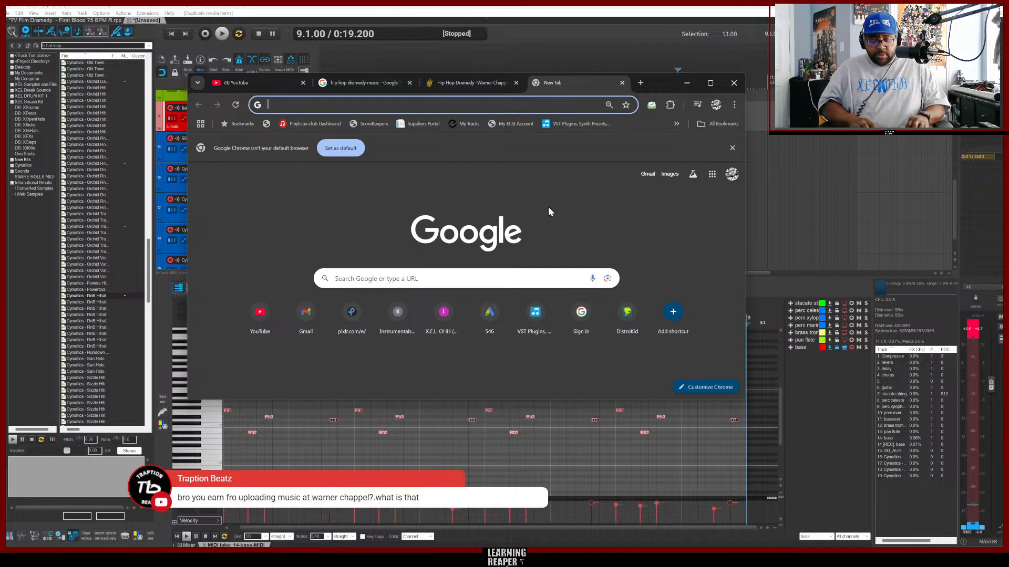
type("mu")
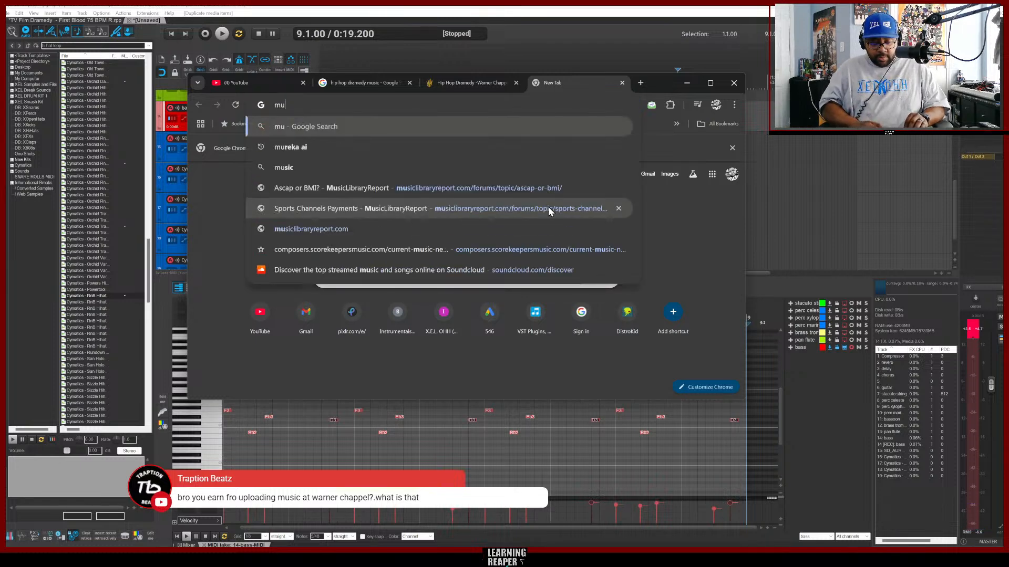
type("sic lib")
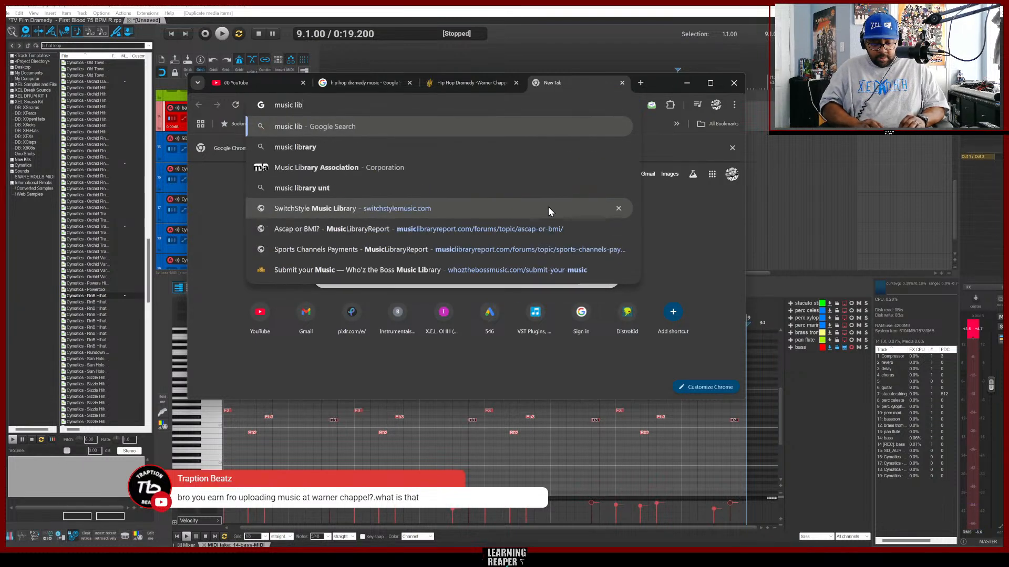
type("rary")
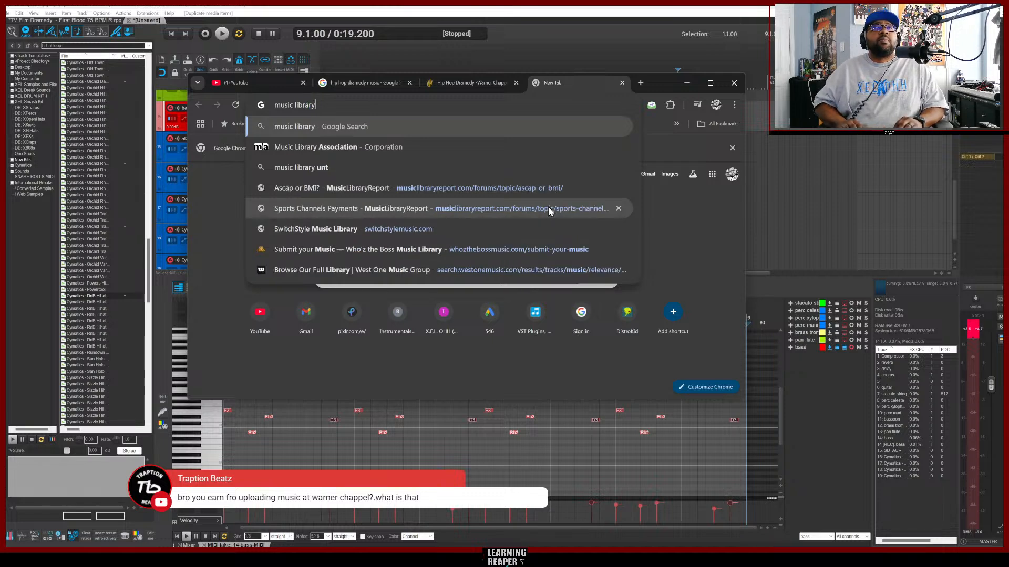
key("Return")
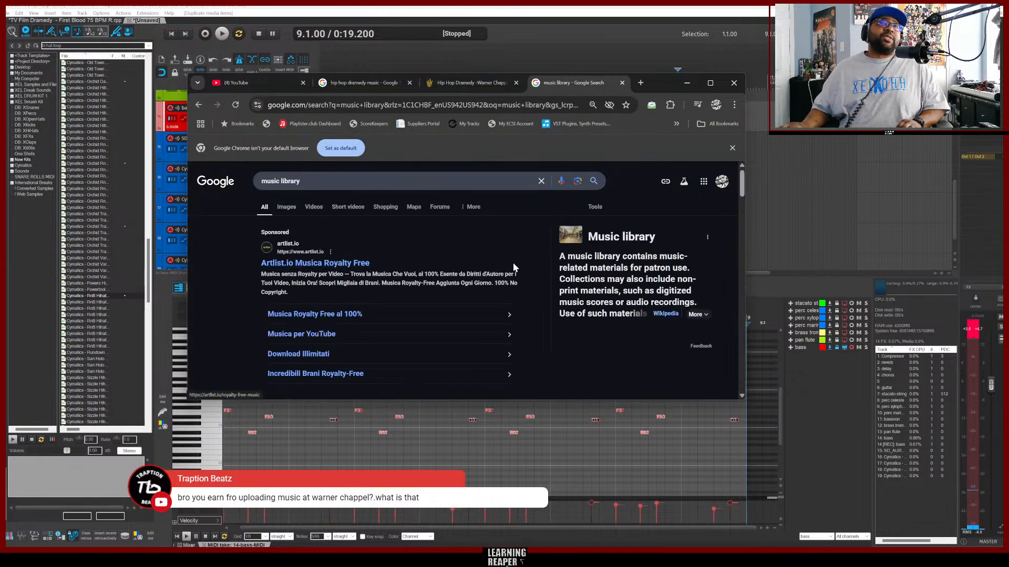
Scroll through the music library search results.
scroll(547, 270, "down", 1)
scroll(547, 266, "down", 5)
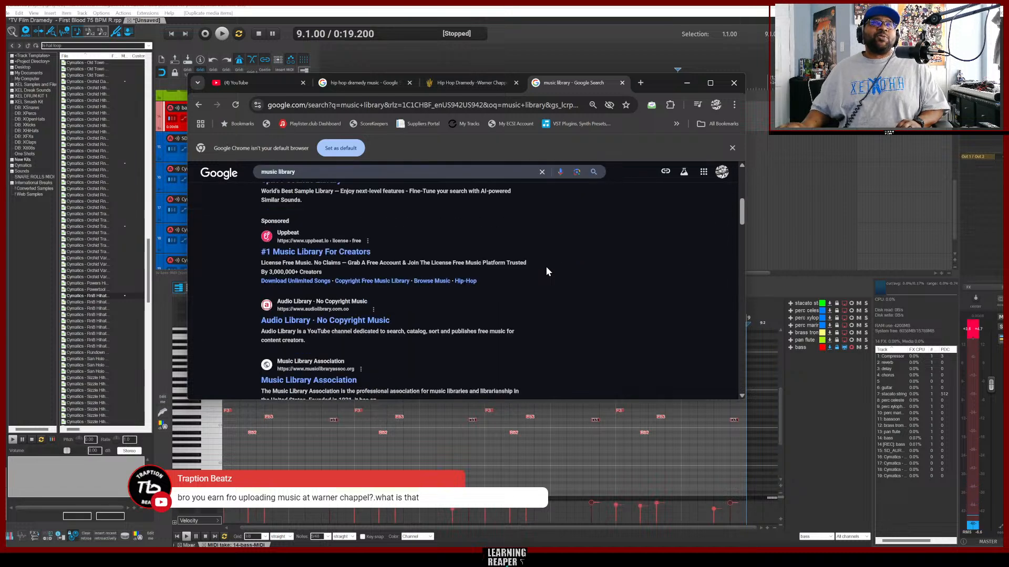
scroll(547, 267, "down", 3)
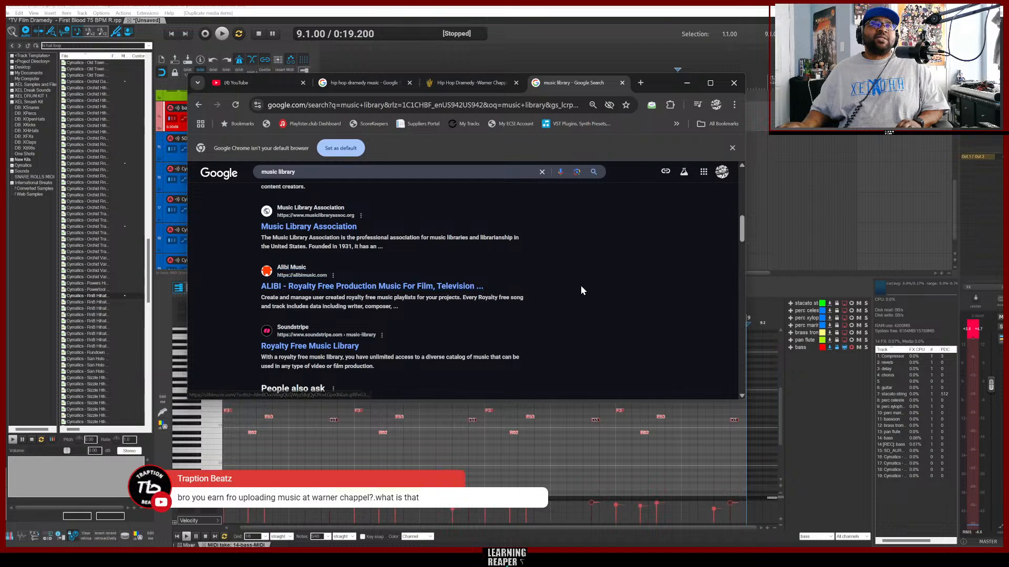
scroll(581, 290, "down", 6)
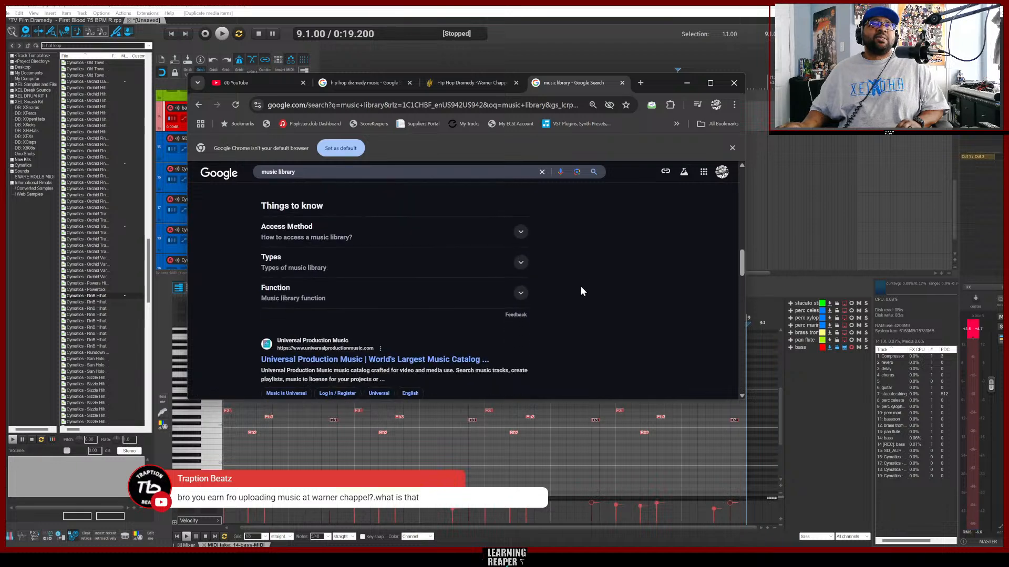
scroll(581, 291, "down", 2)
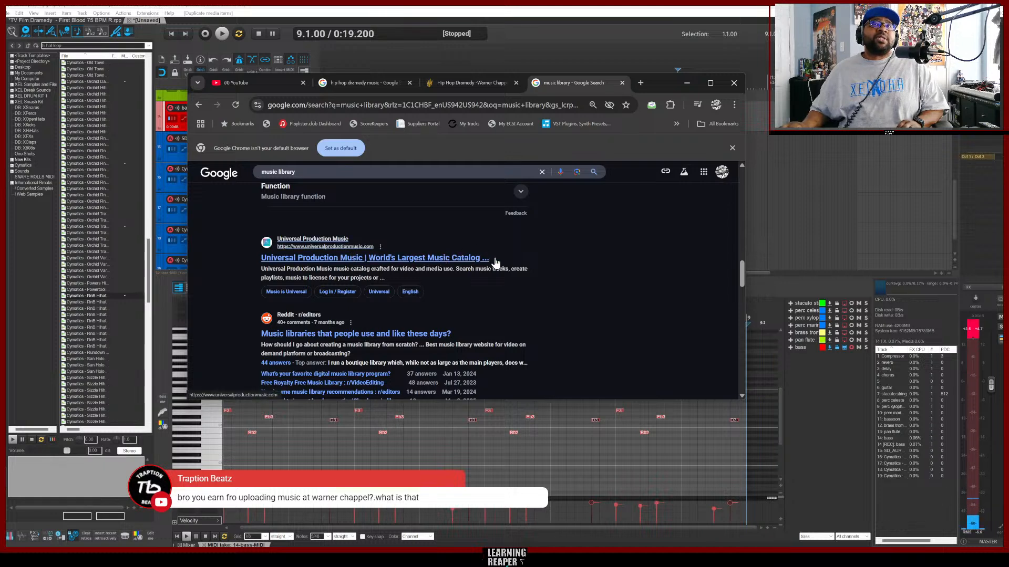
scroll(579, 285, "down", 6)
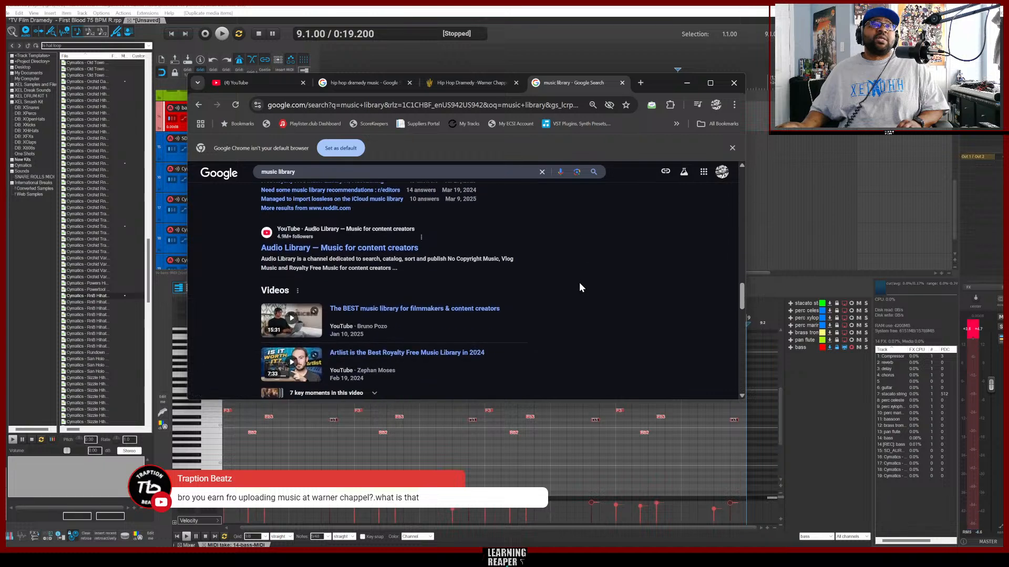
Scroll through the music library search results and open the second page of results.
scroll(579, 284, "down", 3)
scroll(579, 283, "up", 5)
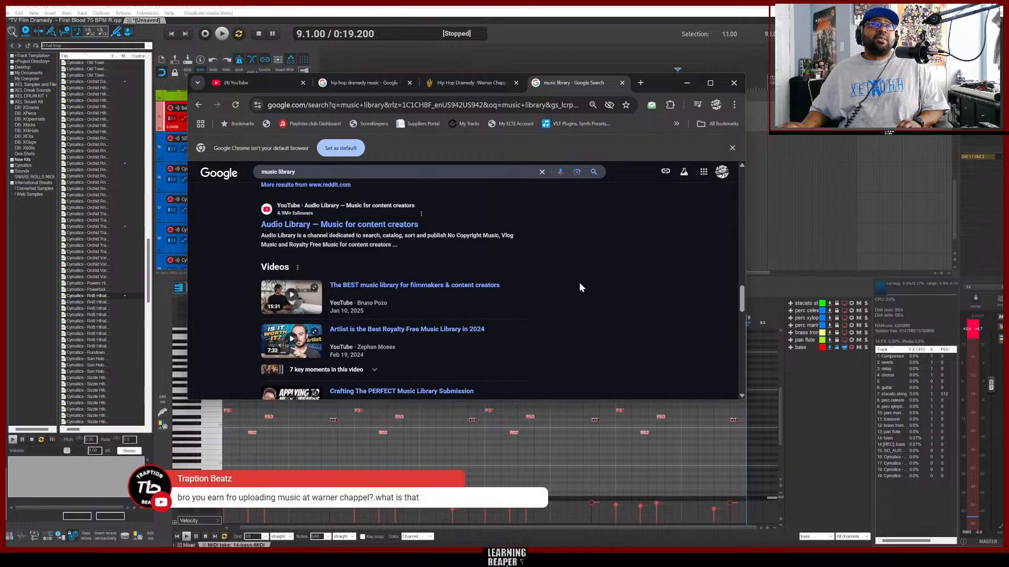
scroll(580, 287, "down", 3)
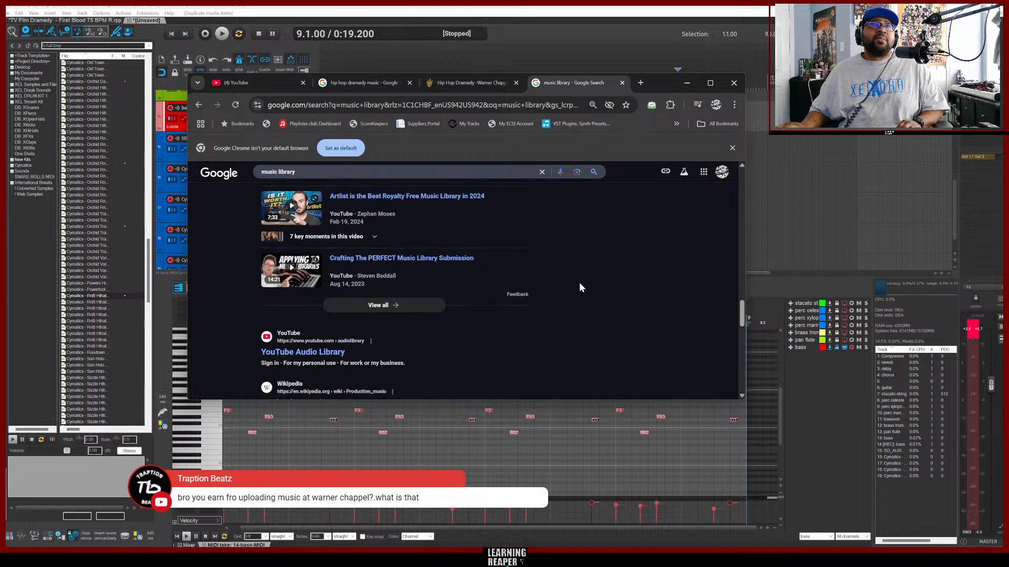
scroll(580, 287, "down", 1)
scroll(580, 287, "down", 2)
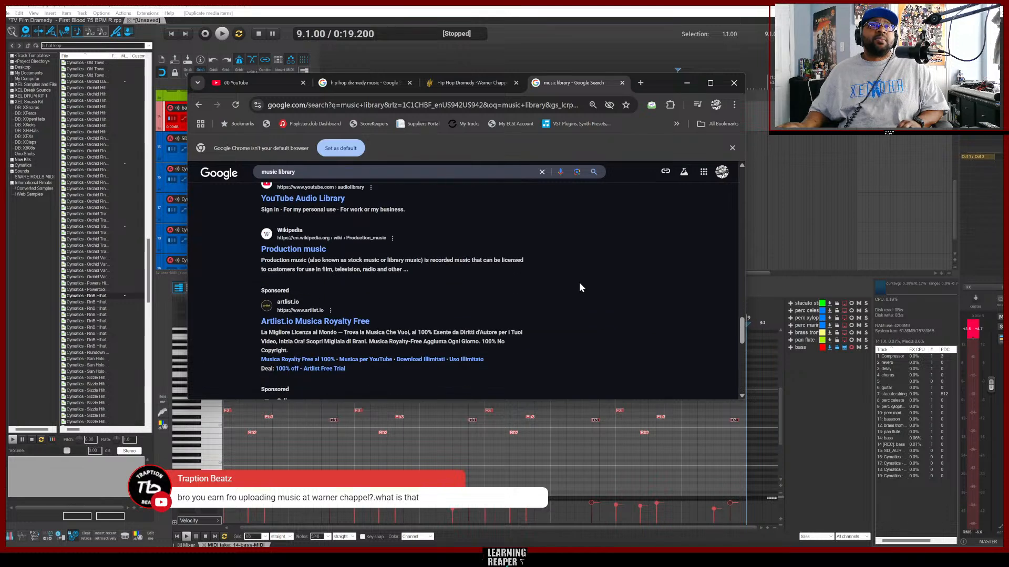
scroll(580, 287, "down", 3)
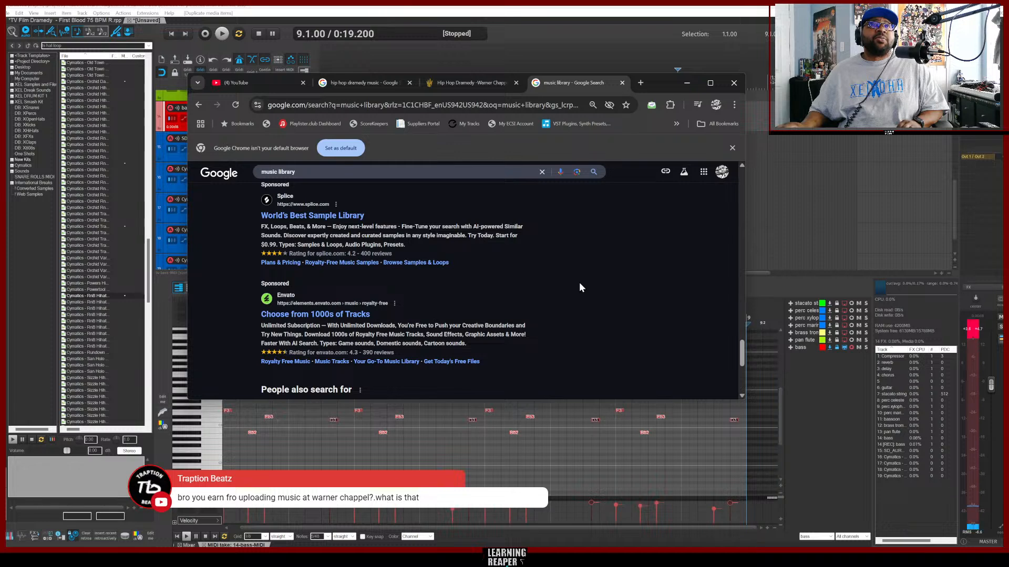
scroll(580, 287, "down", 5)
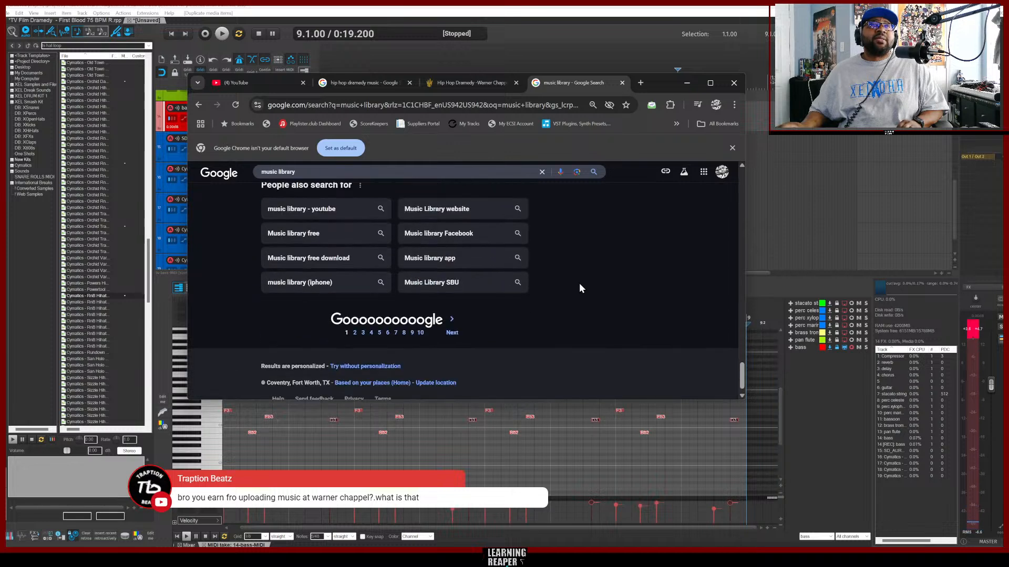
scroll(580, 288, "up", 1)
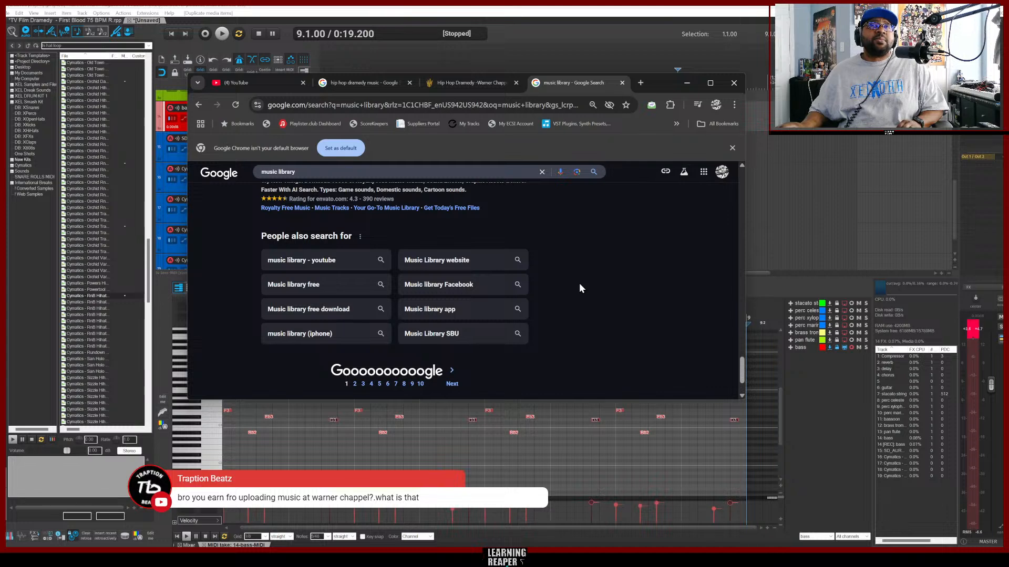
scroll(568, 277, "down", 1)
scroll(568, 282, "down", 1)
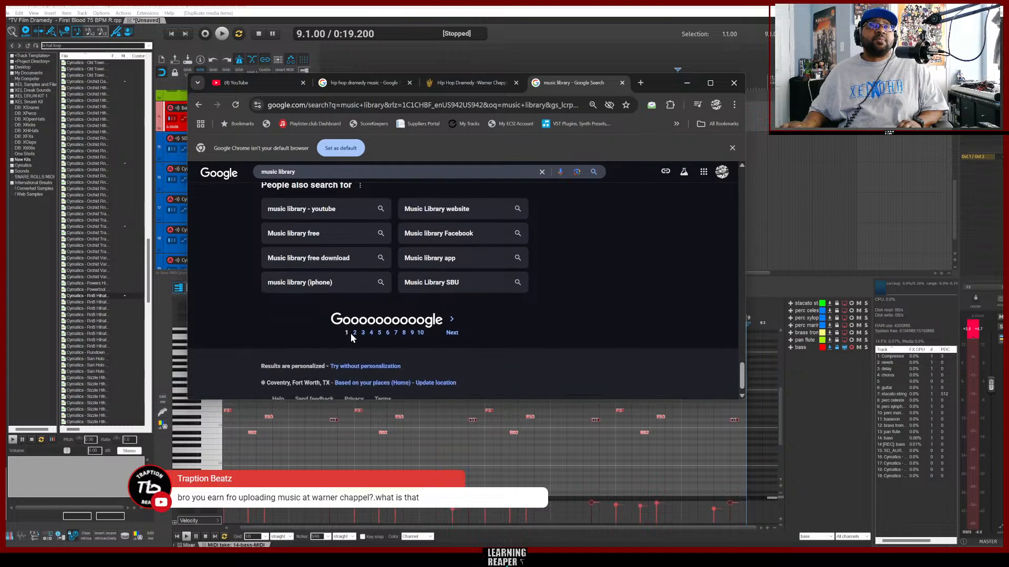
left_click(355, 333)
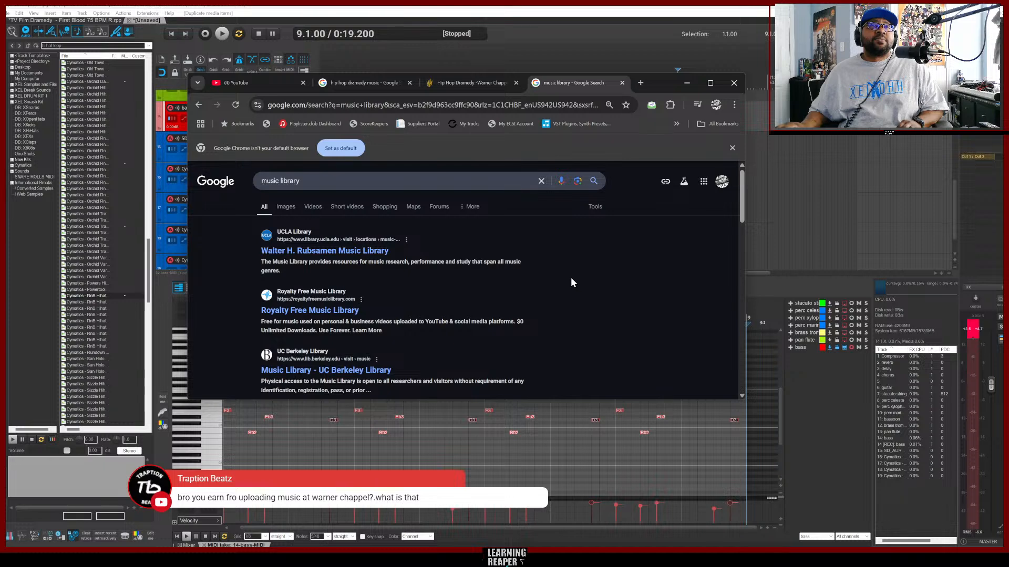
Scroll through the second page of music library search results.
scroll(572, 282, "down", 1)
scroll(572, 282, "down", 1)
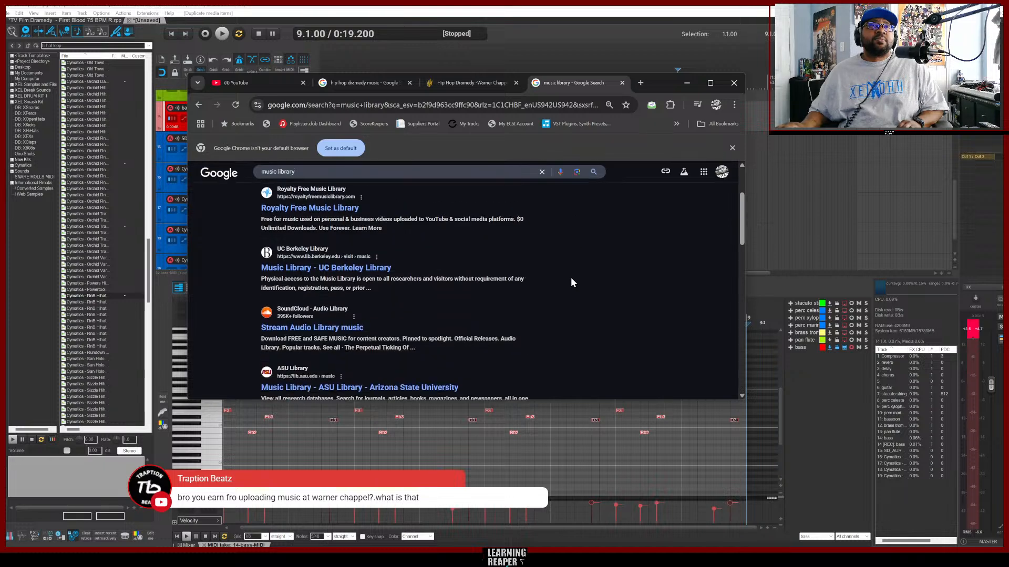
scroll(572, 282, "down", 2)
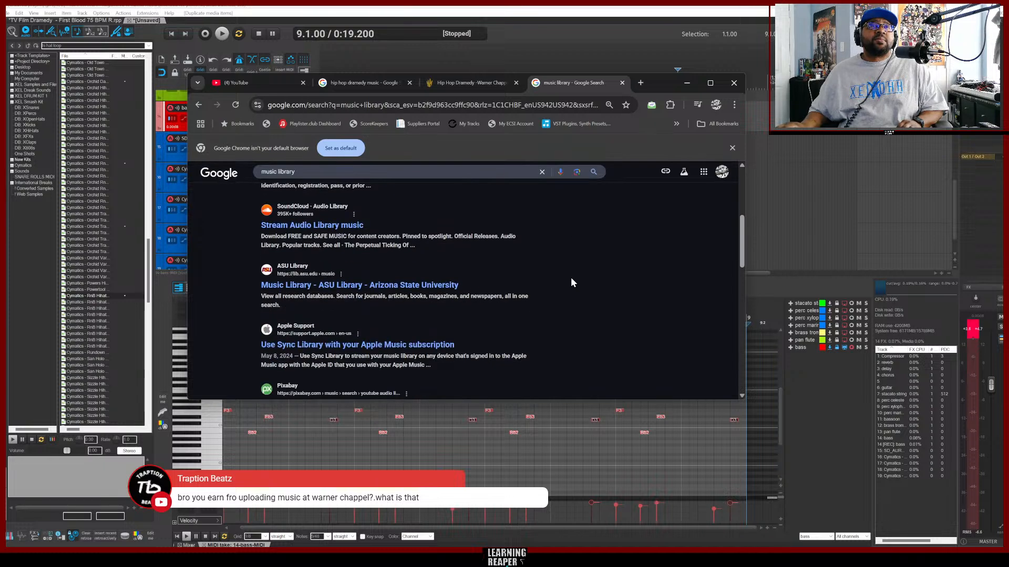
scroll(572, 282, "down", 2)
scroll(572, 283, "down", 1)
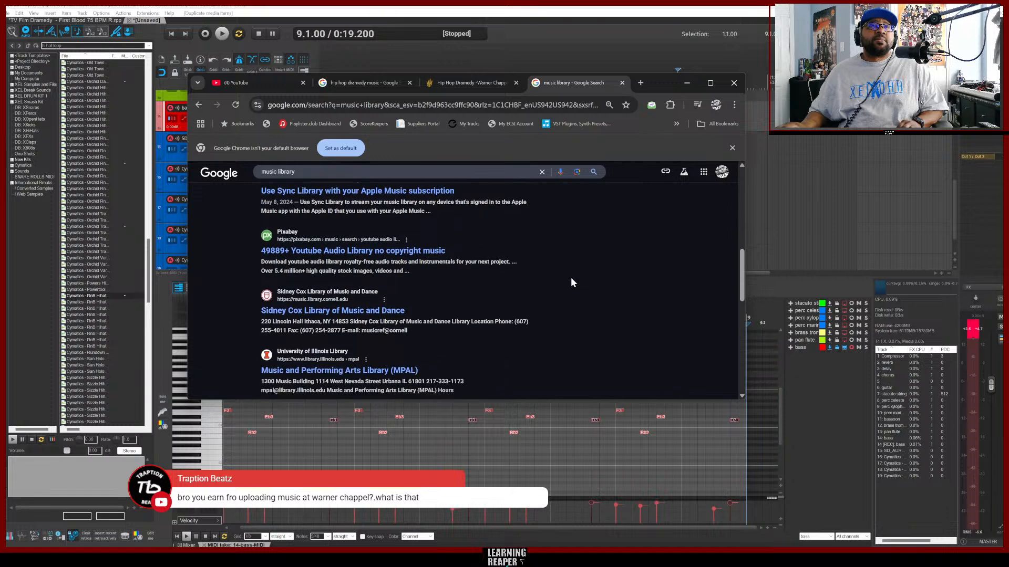
scroll(572, 282, "down", 2)
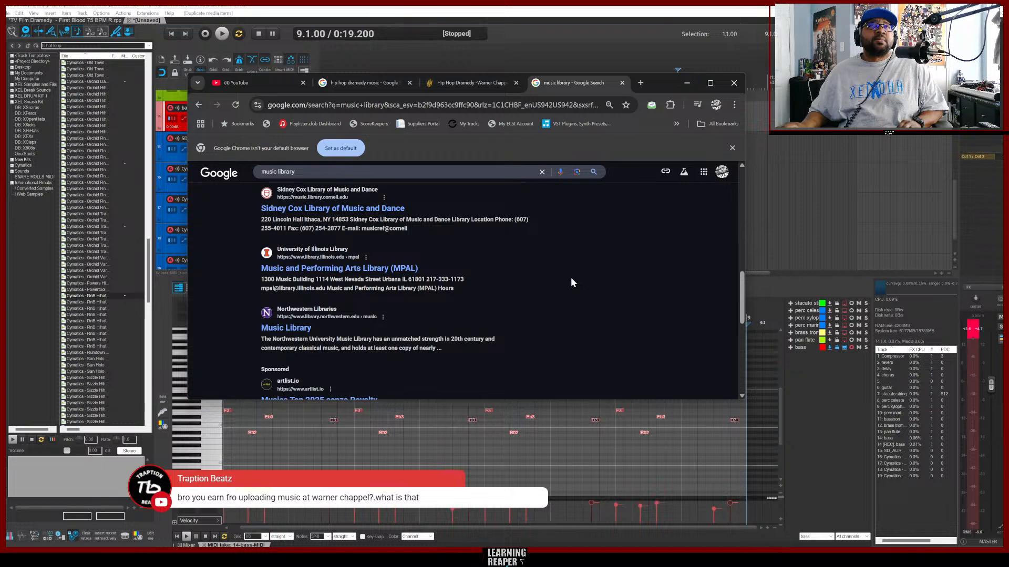
Change the search query to music librarys and run the search.
left_click(343, 174)
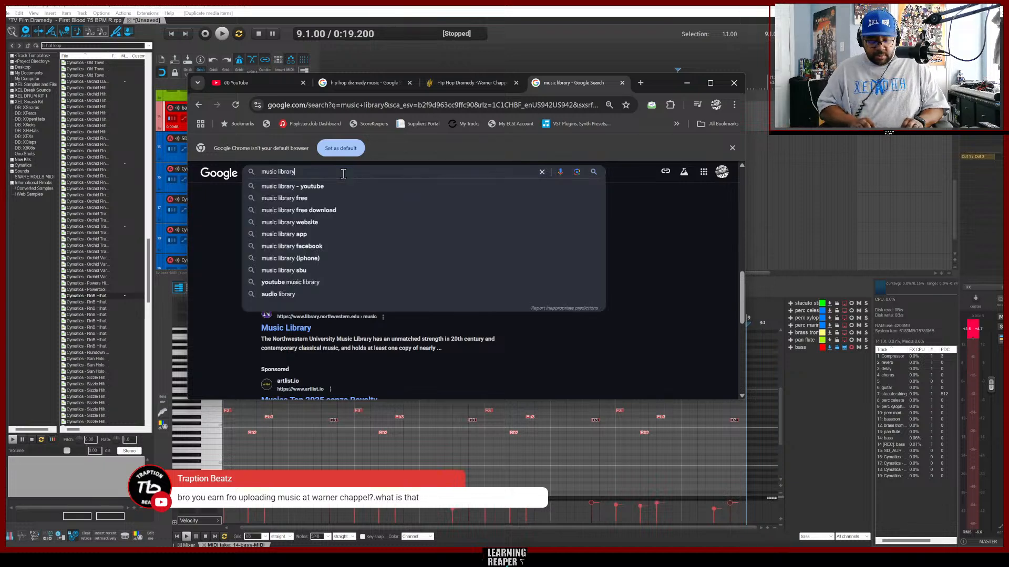
type("s")
key("Return")
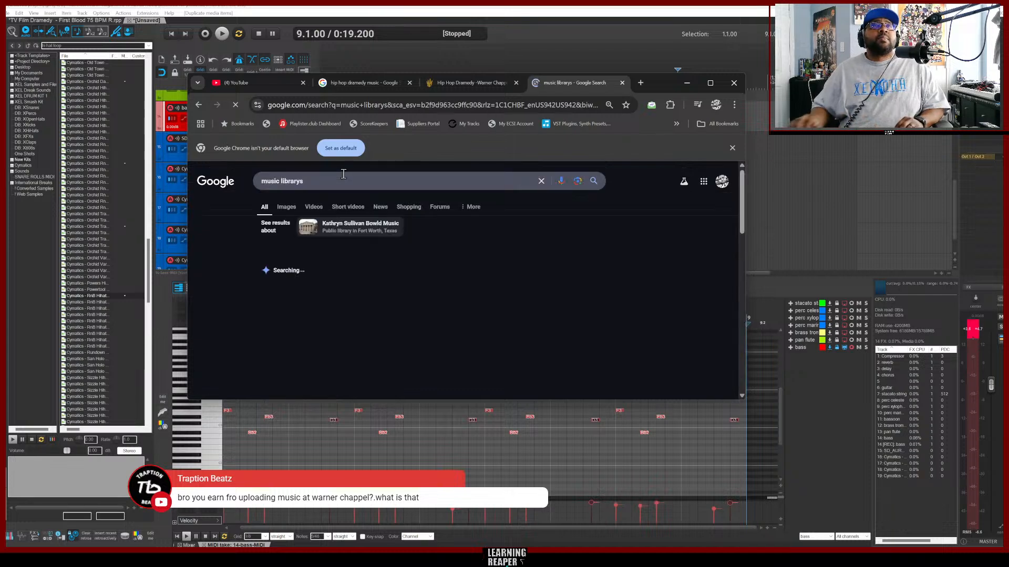
Scroll through the music librarys search results.
scroll(542, 288, "down", 1)
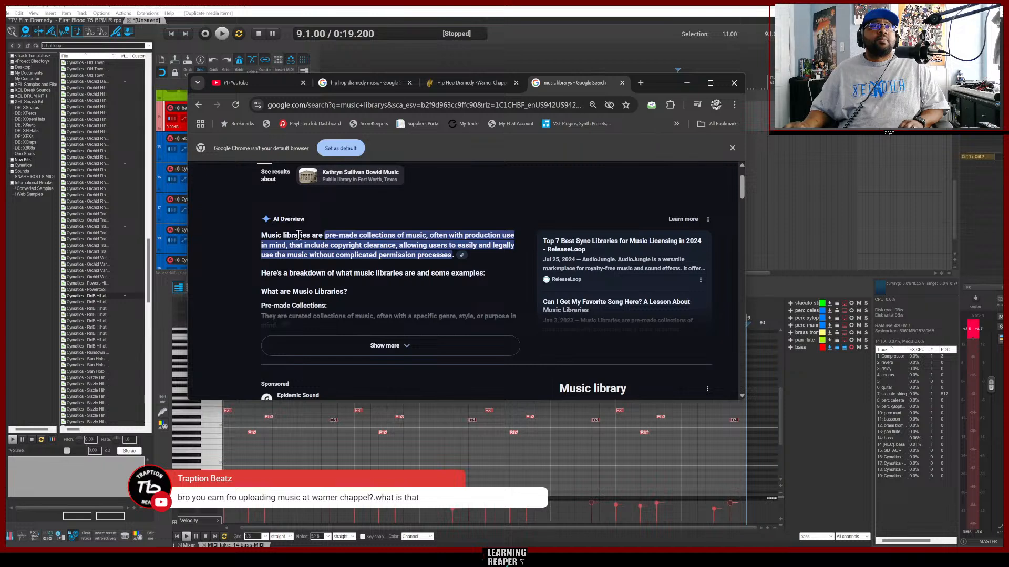
scroll(497, 257, "down", 4)
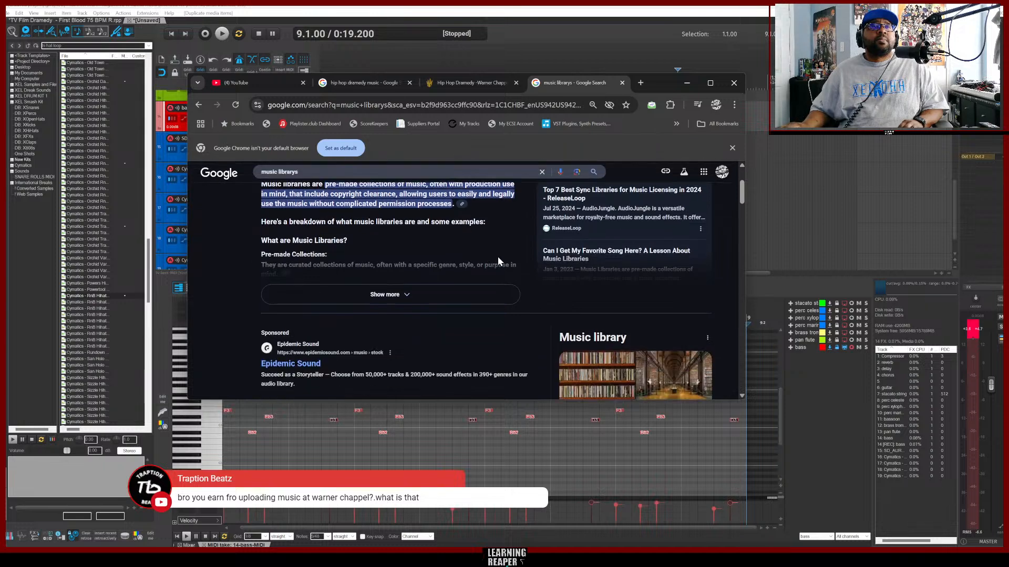
scroll(525, 265, "up", 2)
scroll(528, 260, "down", 2)
scroll(533, 268, "down", 1)
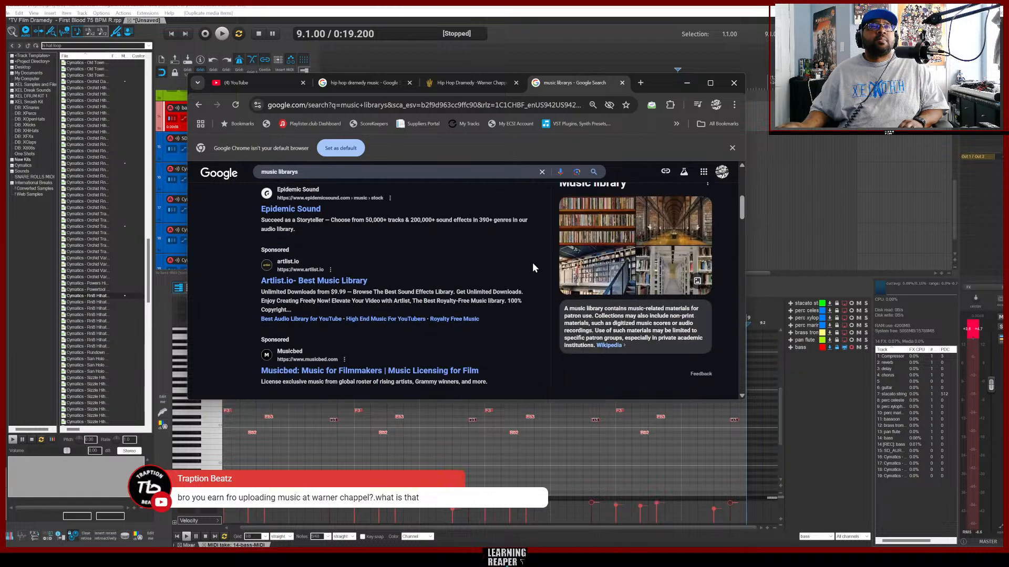
scroll(533, 268, "up", 1)
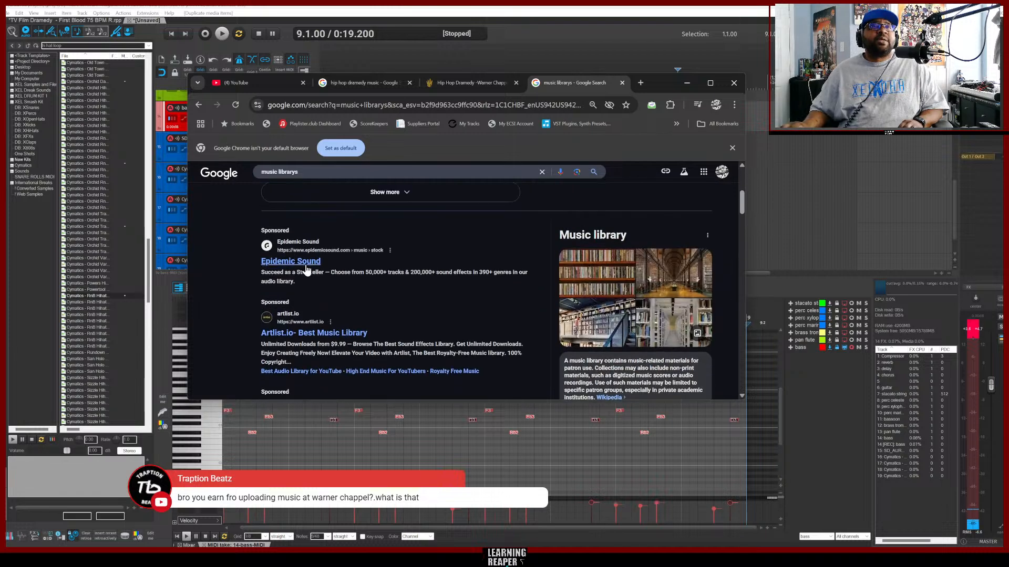
scroll(504, 286, "down", 4)
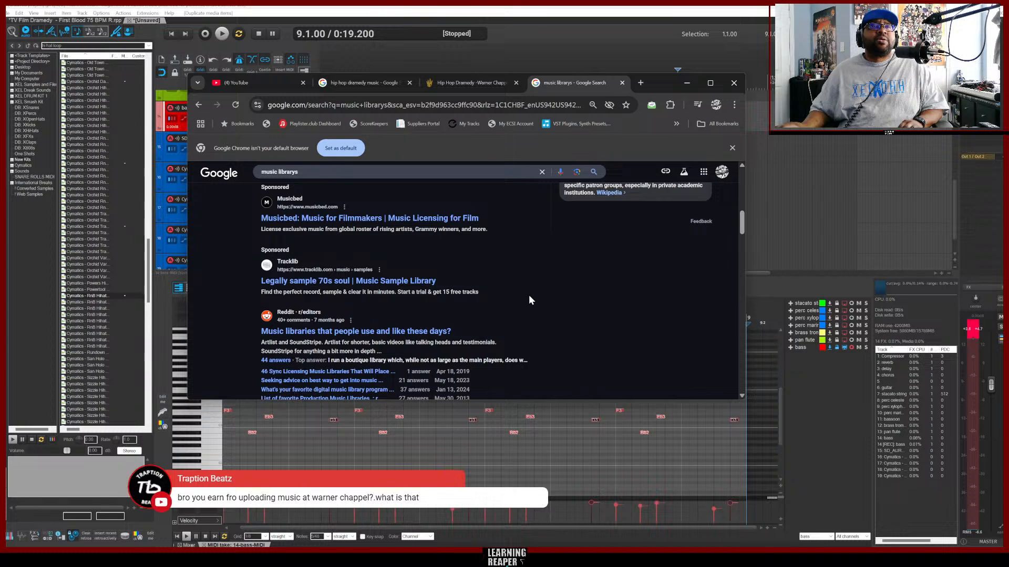
scroll(533, 298, "down", 5)
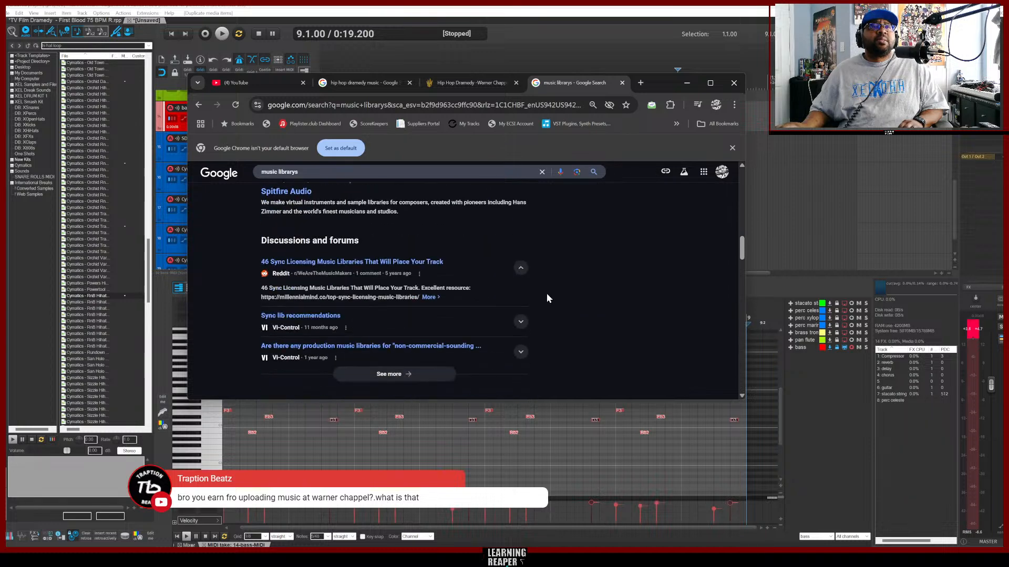
scroll(560, 298, "down", 6)
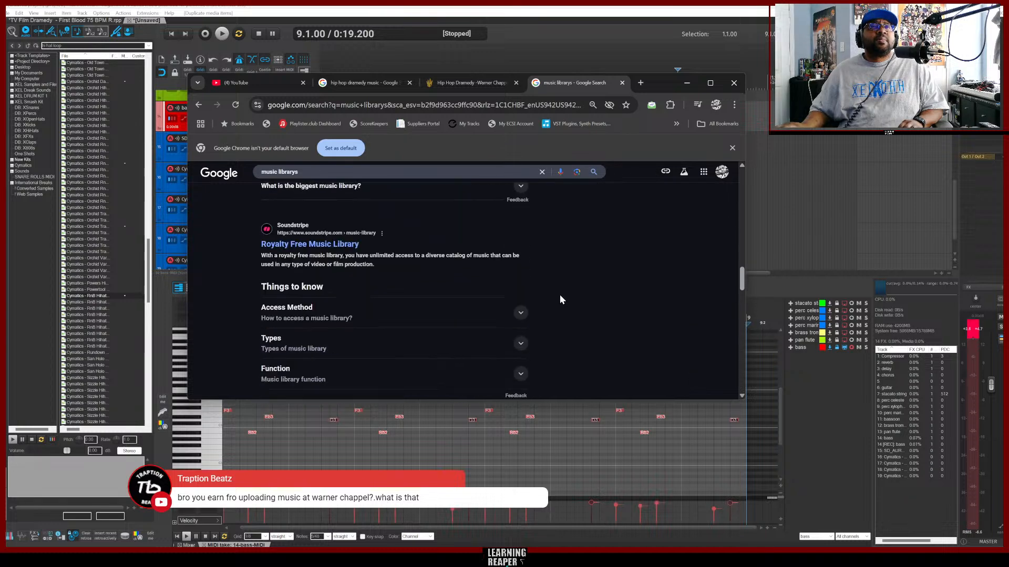
scroll(559, 296, "down", 7)
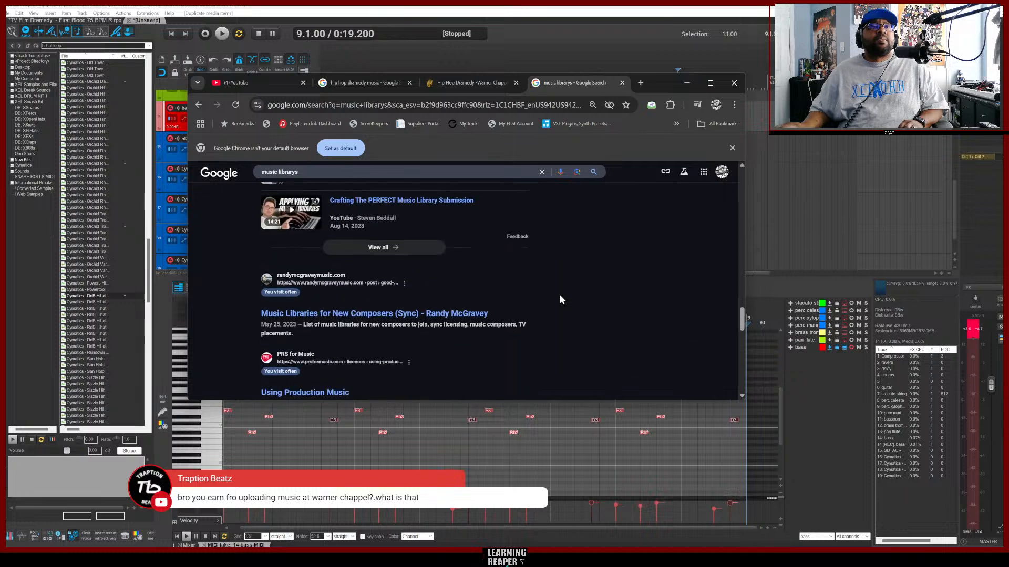
scroll(559, 299, "down", 2)
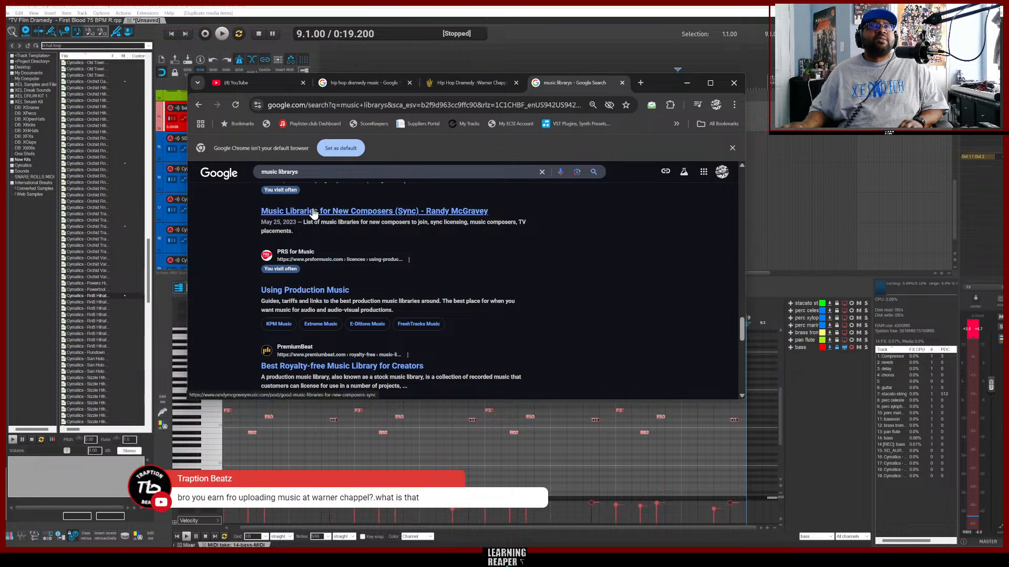
Open the Music Libraries for New Composers (Sync) article, read through it and copy the library name Epitome.
left_click(342, 213)
scroll(550, 252, "down", 3)
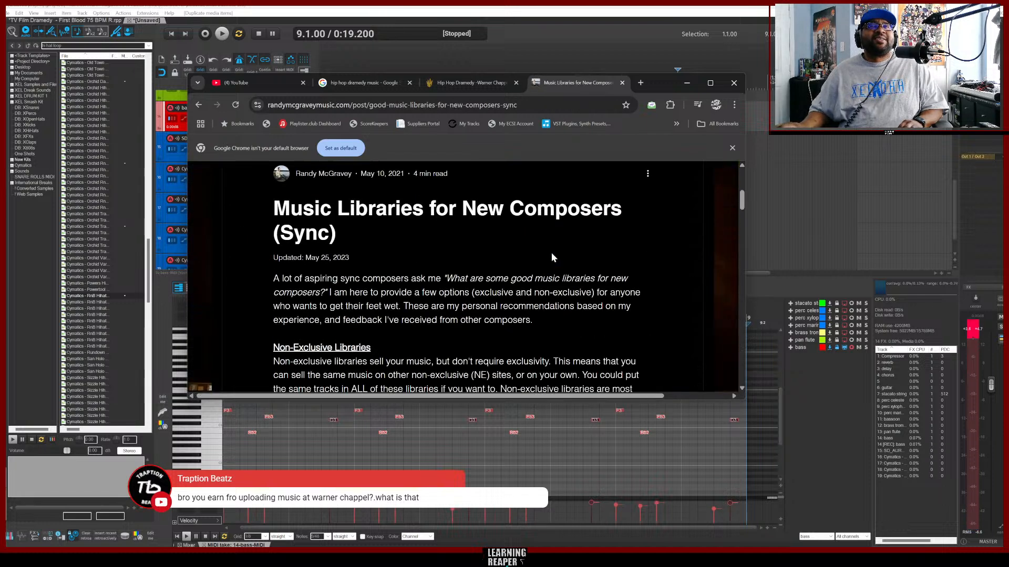
scroll(552, 253, "down", 3)
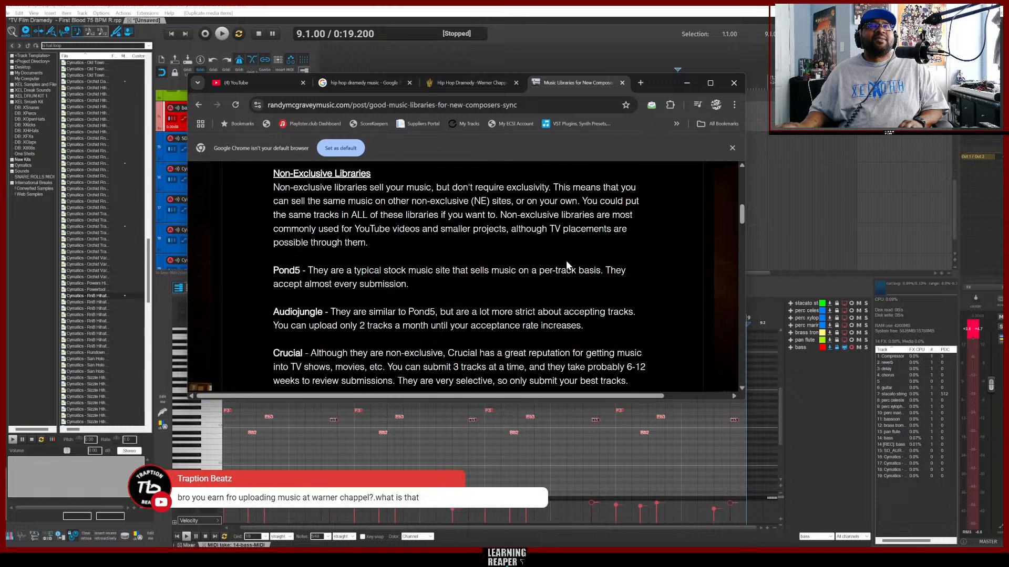
scroll(515, 250, "down", 6)
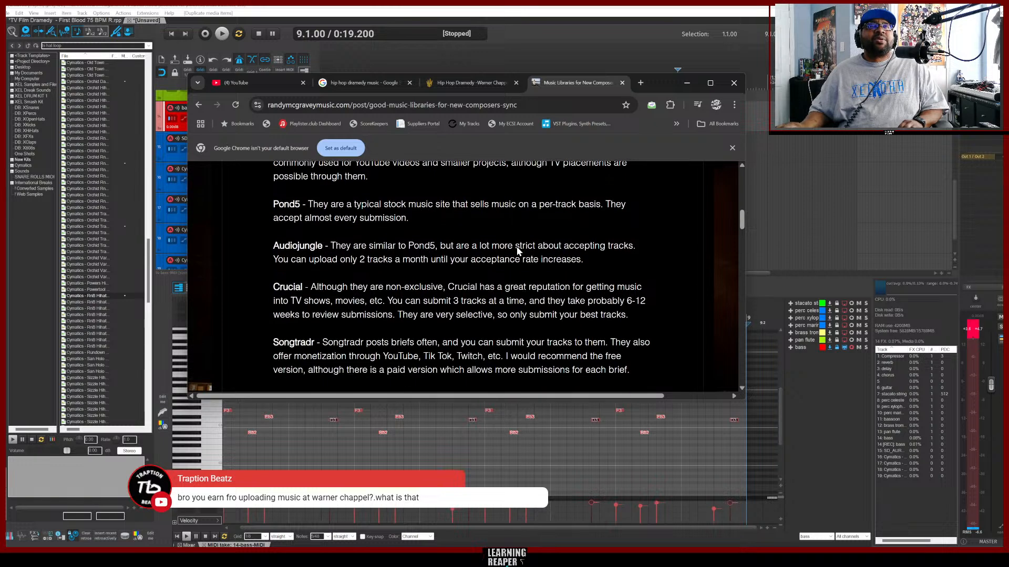
scroll(541, 257, "down", 1)
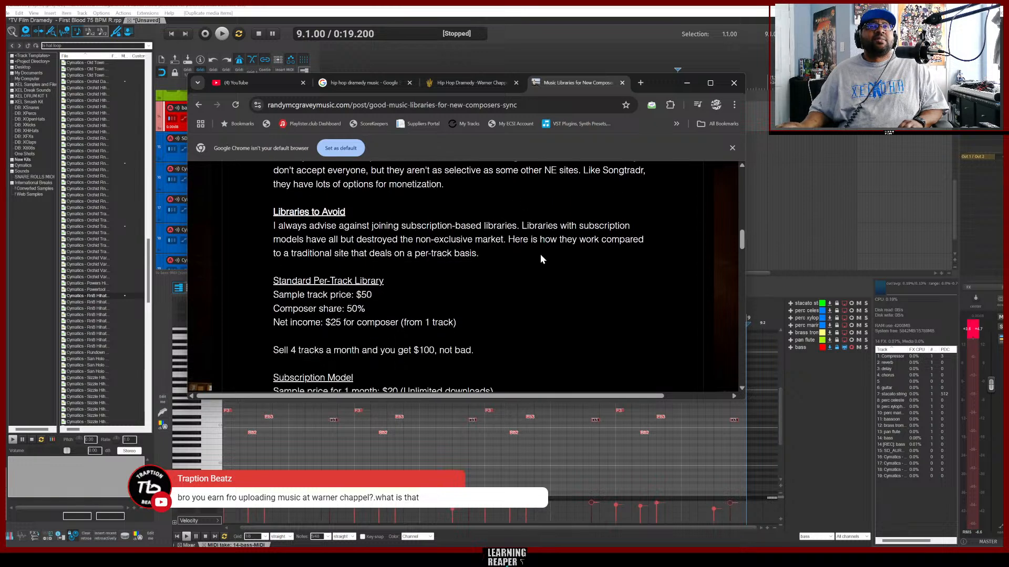
scroll(587, 266, "down", 2)
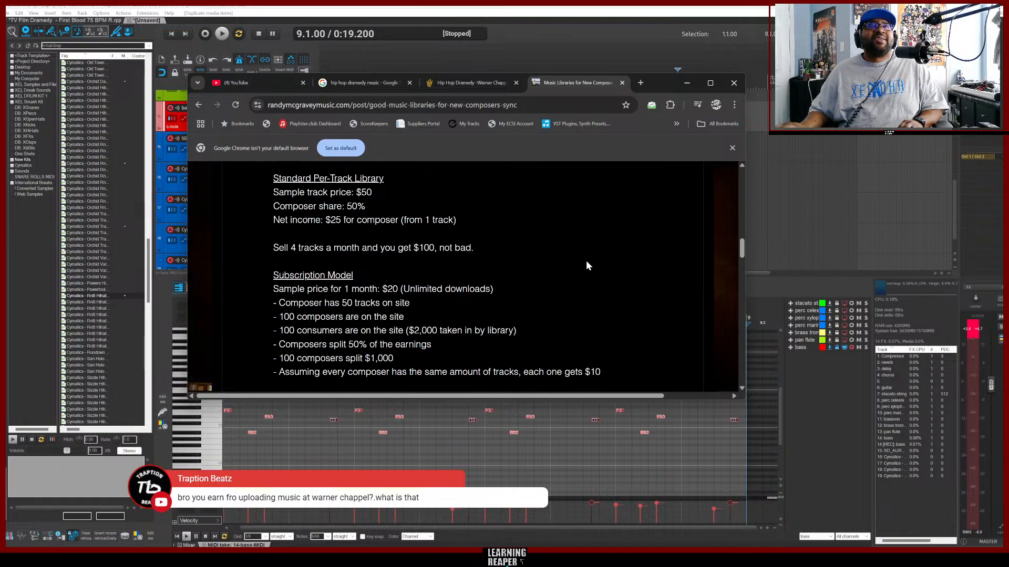
scroll(586, 265, "down", 4)
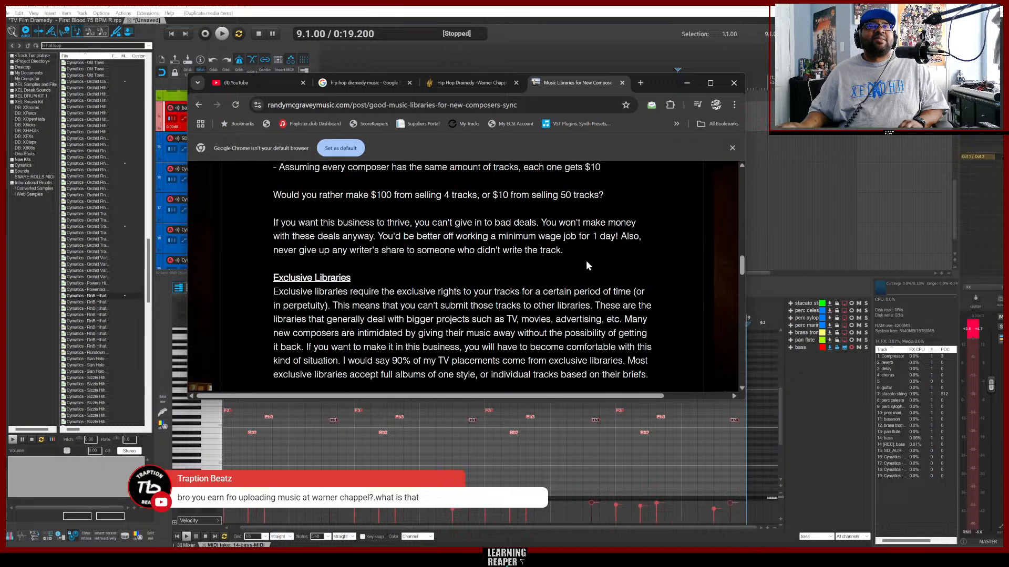
scroll(587, 265, "down", 4)
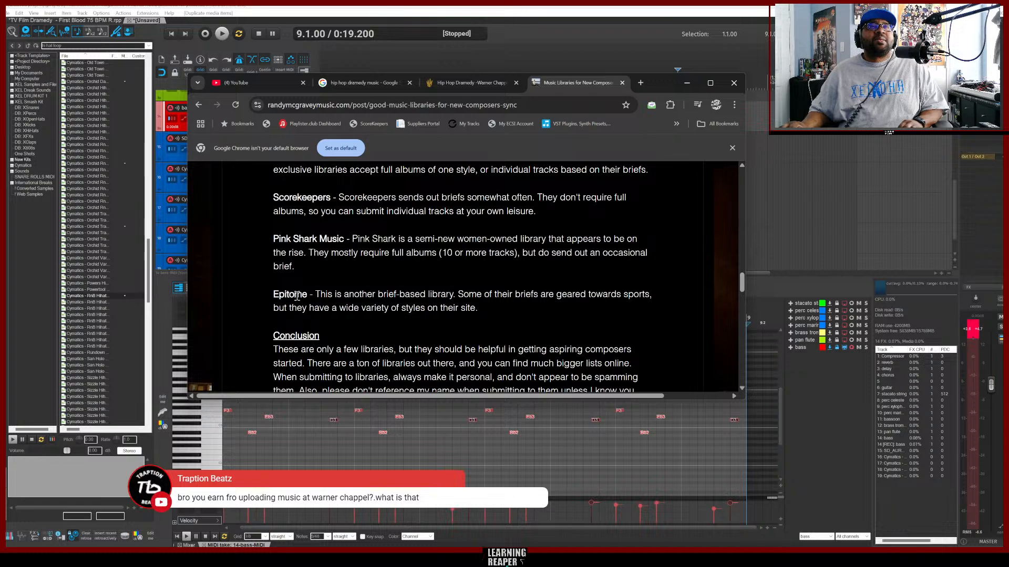
scroll(428, 292, "down", 2)
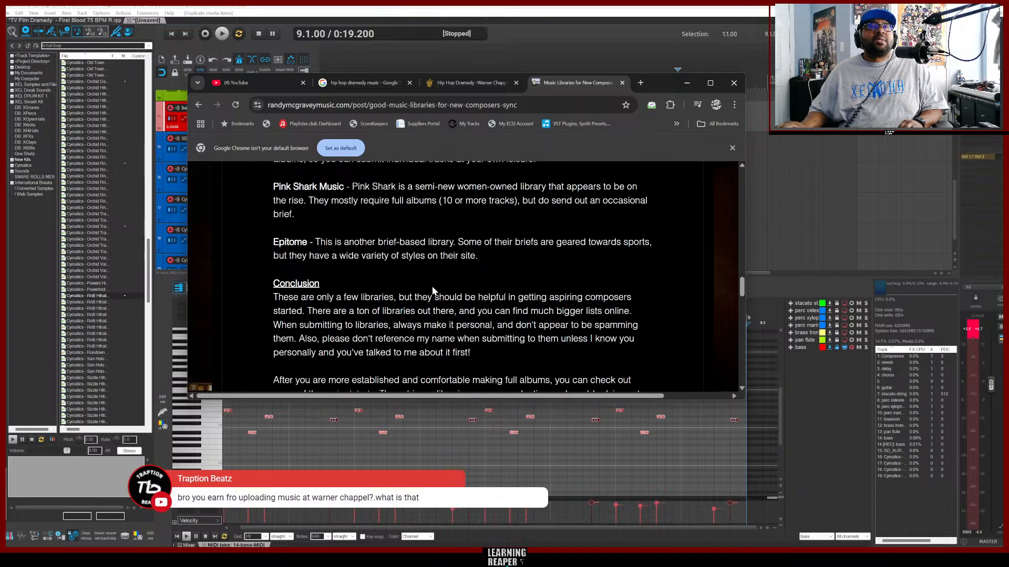
scroll(462, 259, "down", 1)
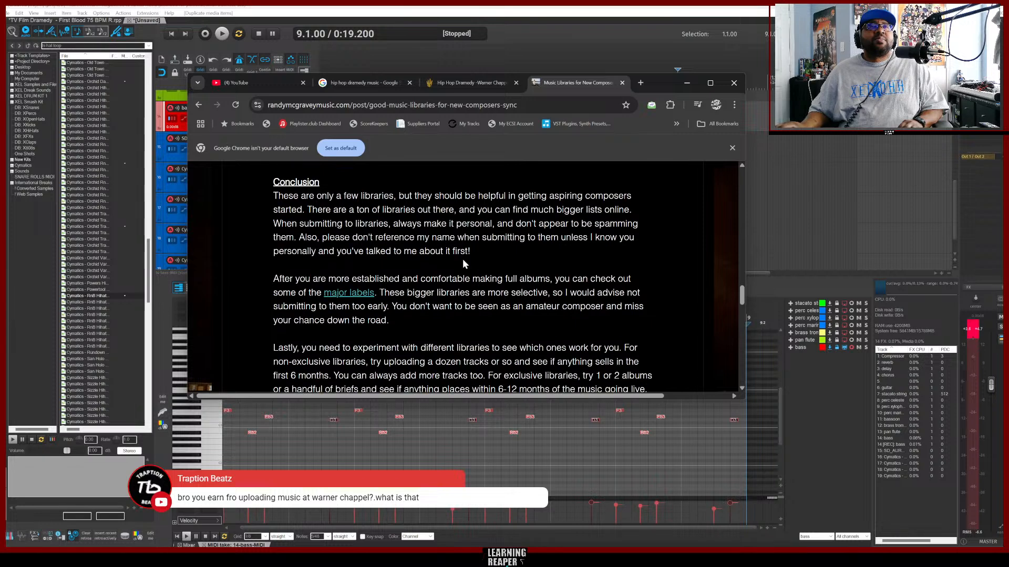
scroll(463, 258, "up", 2)
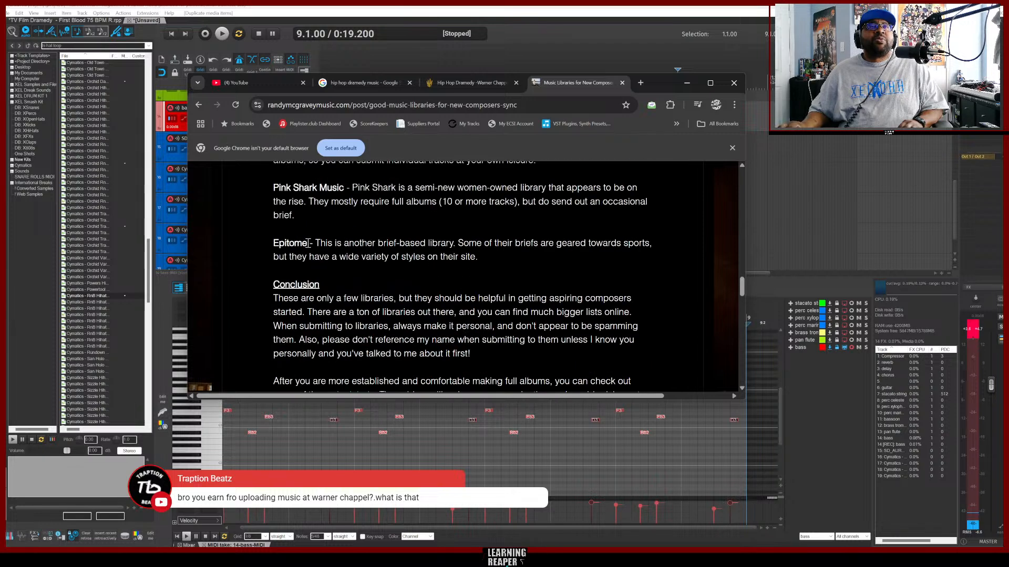
right_click(279, 243)
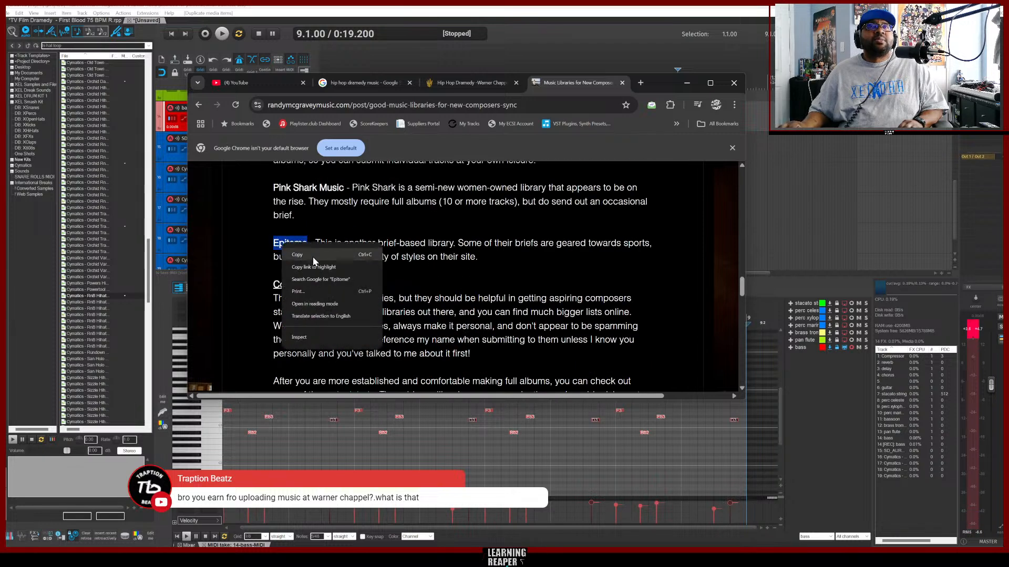
left_click(313, 255)
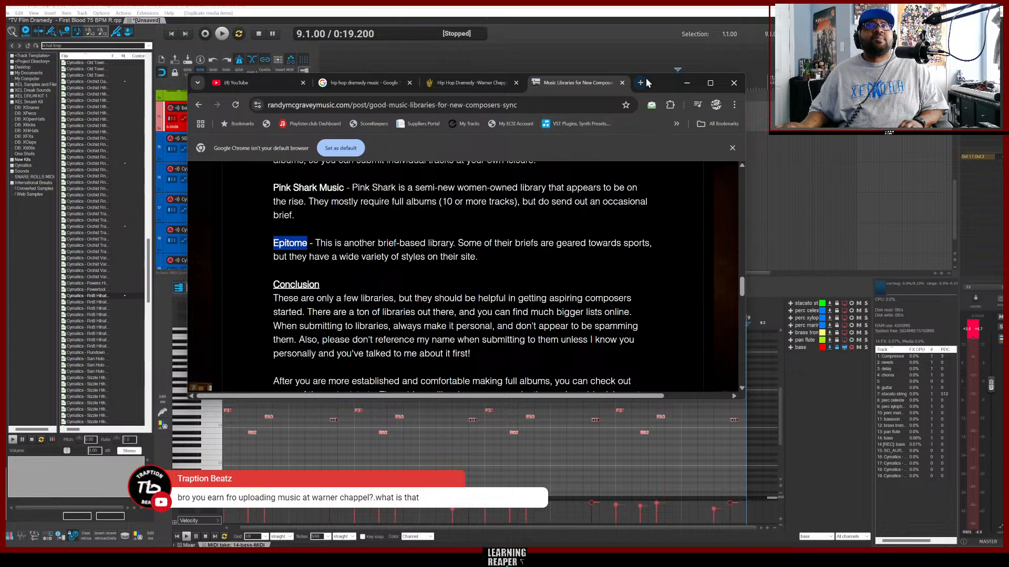
Open a new browser tab and search Google for Epitome.
left_click(640, 83)
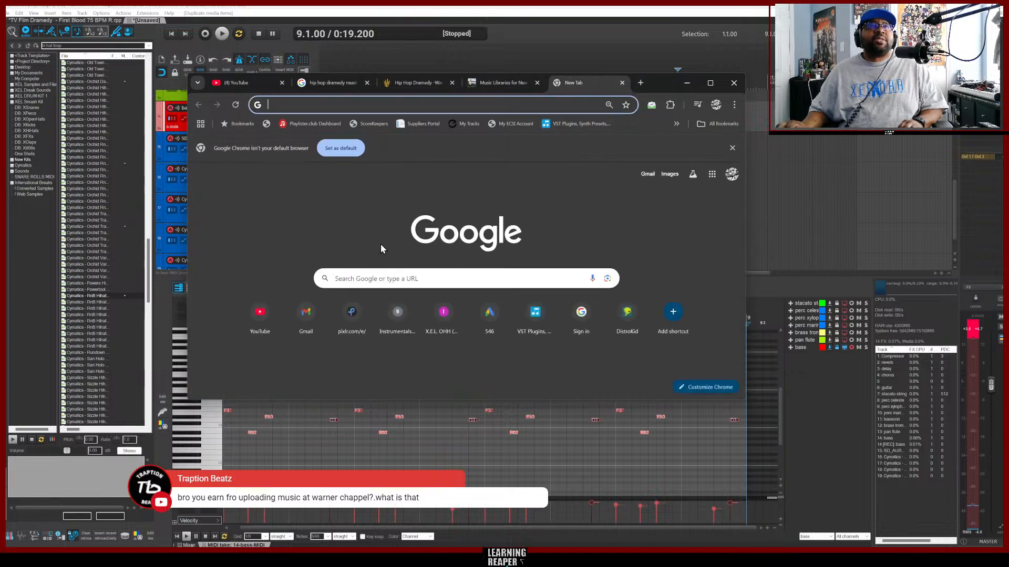
key("ctrl+v")
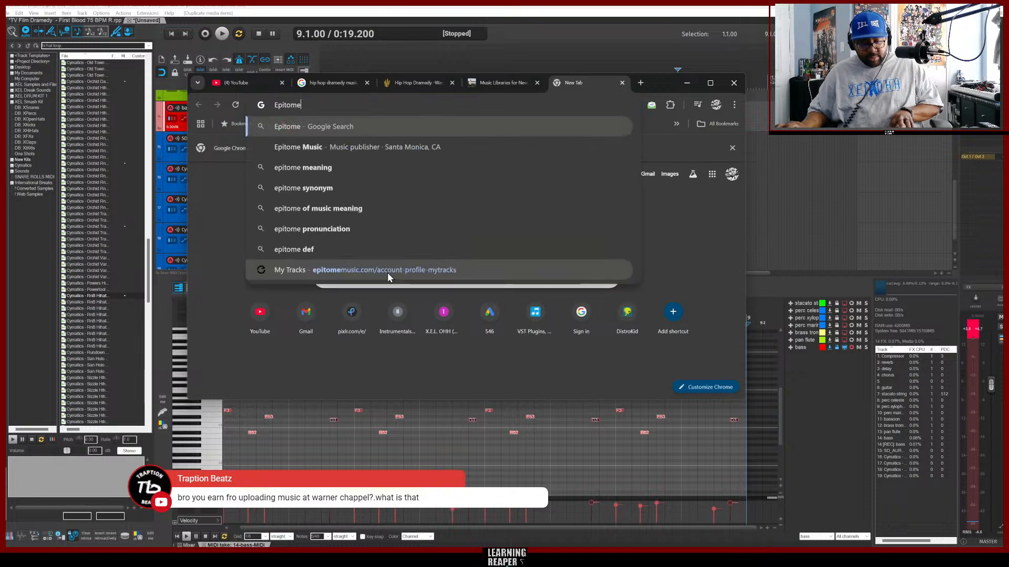
key("Return")
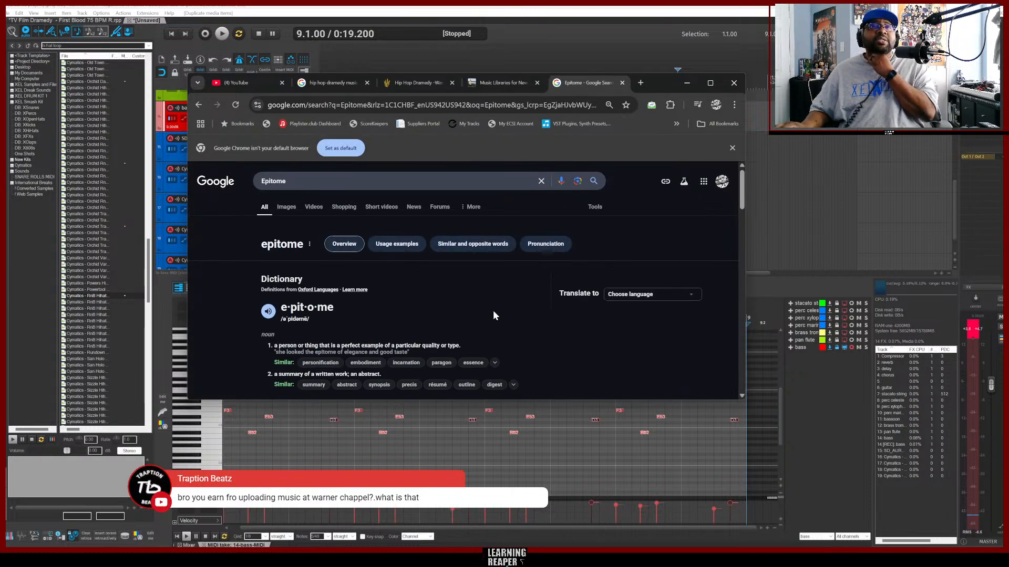
Refine the search to epitome library using the search suggestions.
scroll(494, 311, "down", 10)
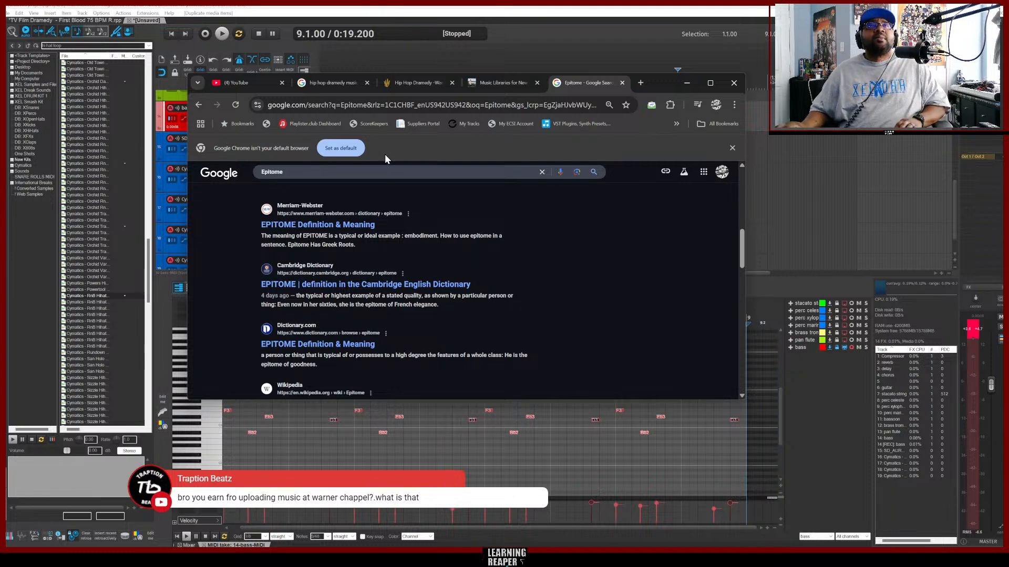
left_click(311, 171)
type("lib")
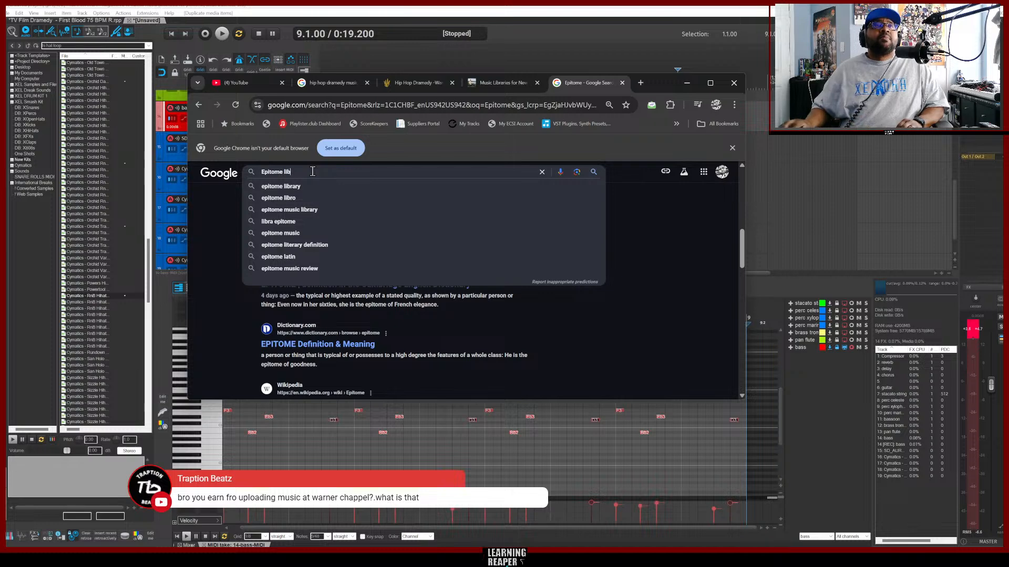
left_click(309, 186)
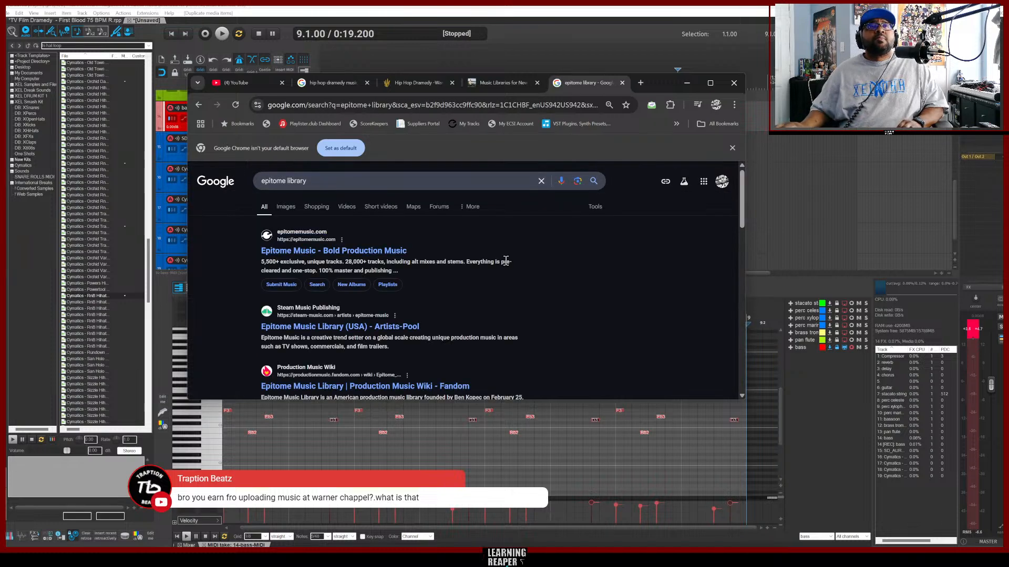
Open the Epitome Music website's Placements page and browse its placement videos.
left_click(315, 254)
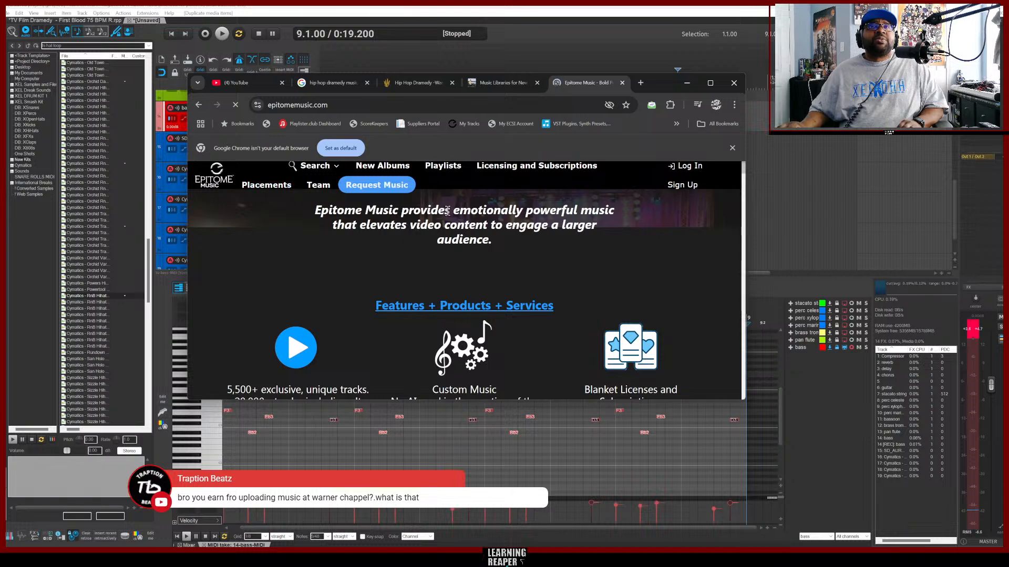
left_click(271, 187)
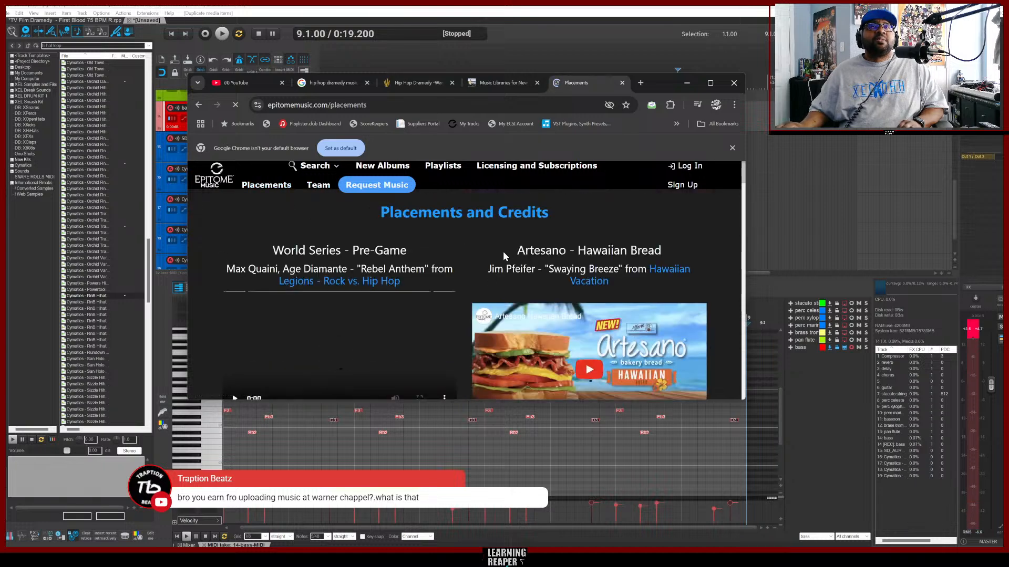
scroll(489, 255, "down", 1)
scroll(476, 235, "up", 1)
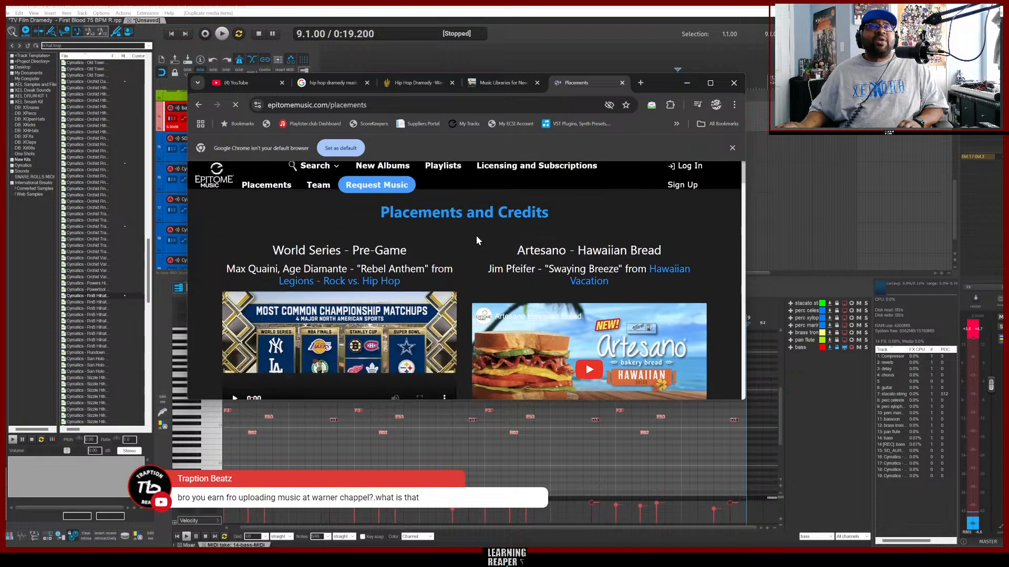
scroll(486, 235, "down", 1)
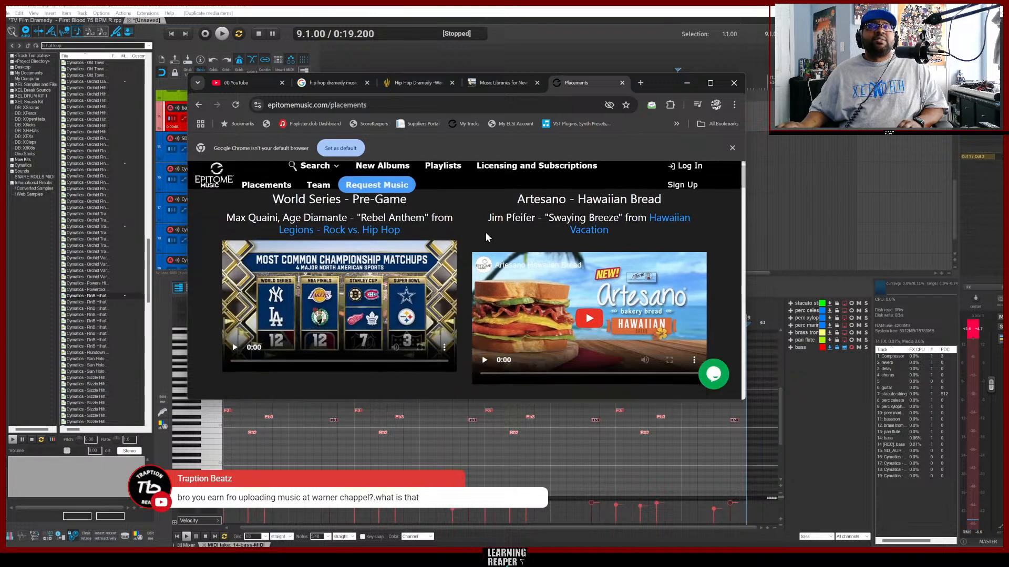
scroll(468, 237, "down", 4)
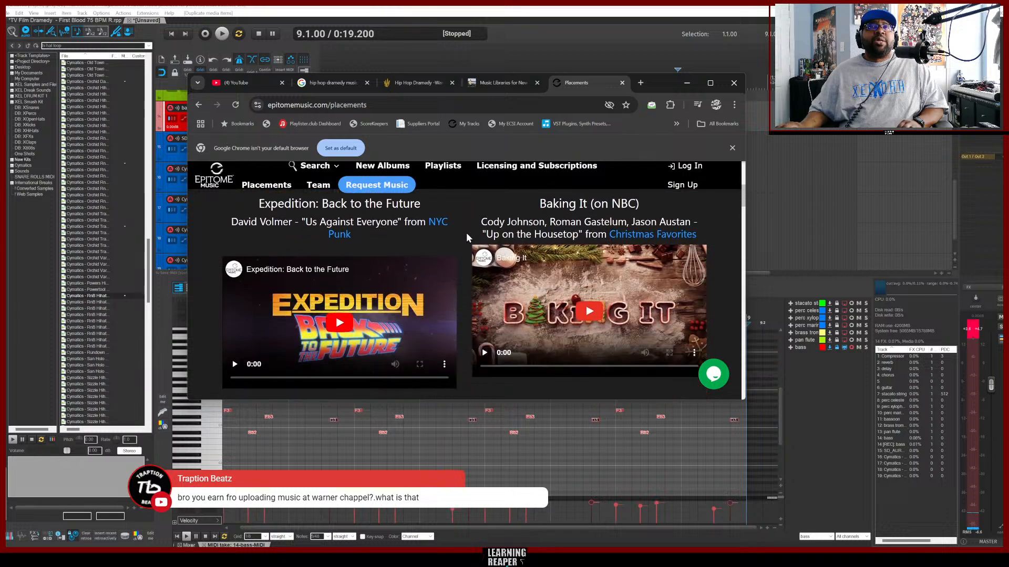
scroll(466, 237, "down", 2)
scroll(467, 238, "up", 3)
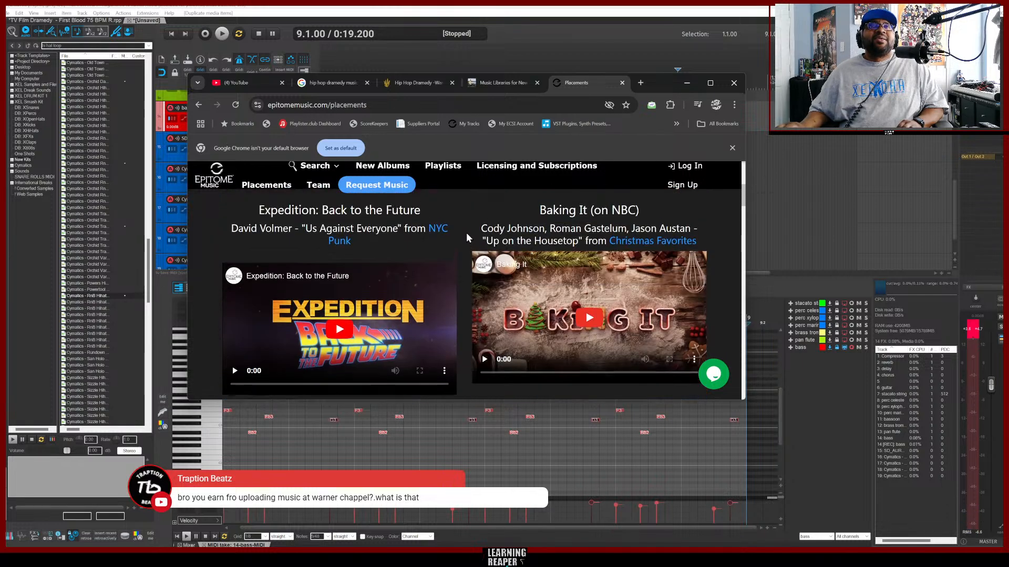
scroll(465, 232, "down", 4)
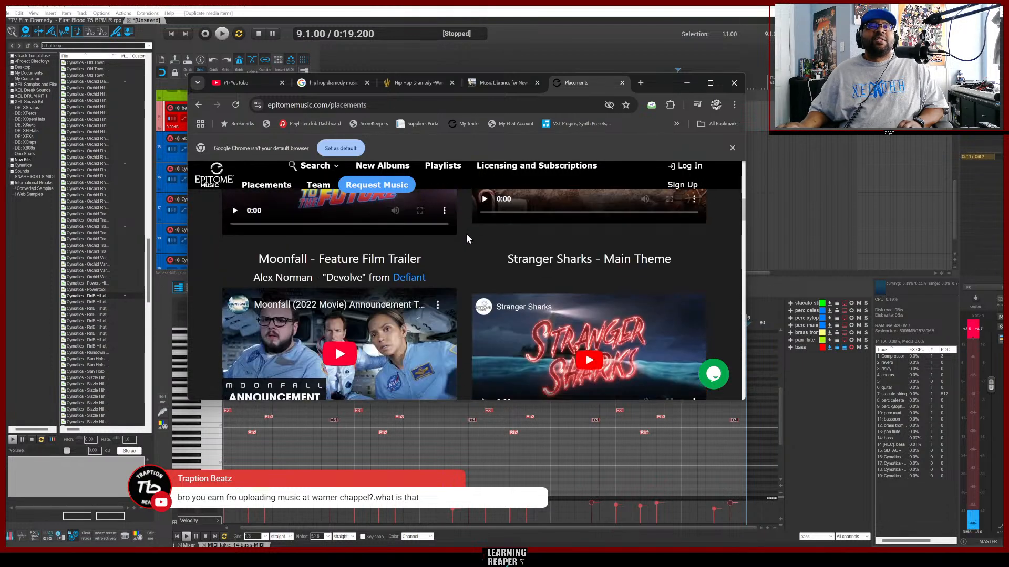
scroll(465, 234, "up", 1)
scroll(466, 234, "down", 1)
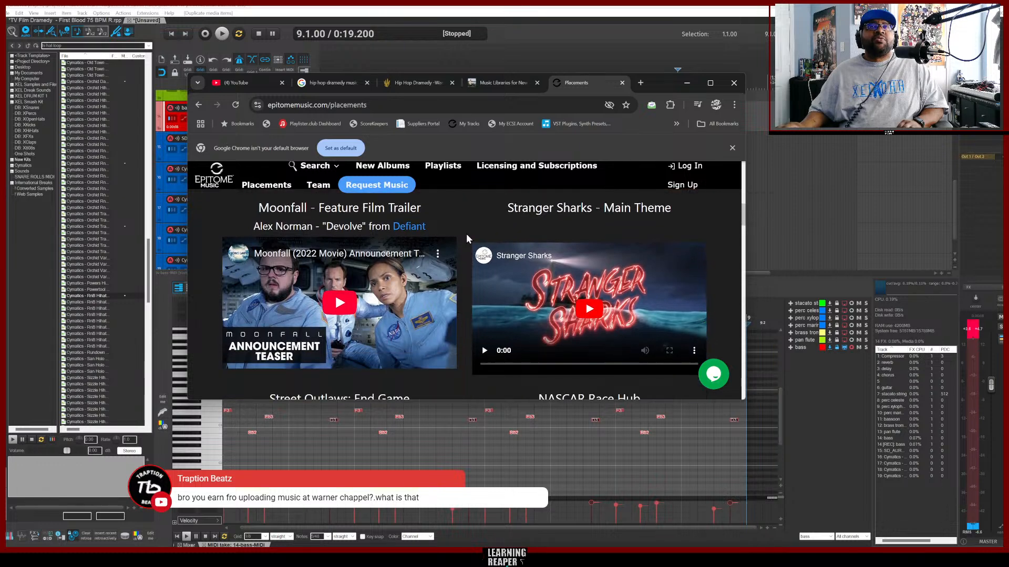
scroll(467, 238, "down", 4)
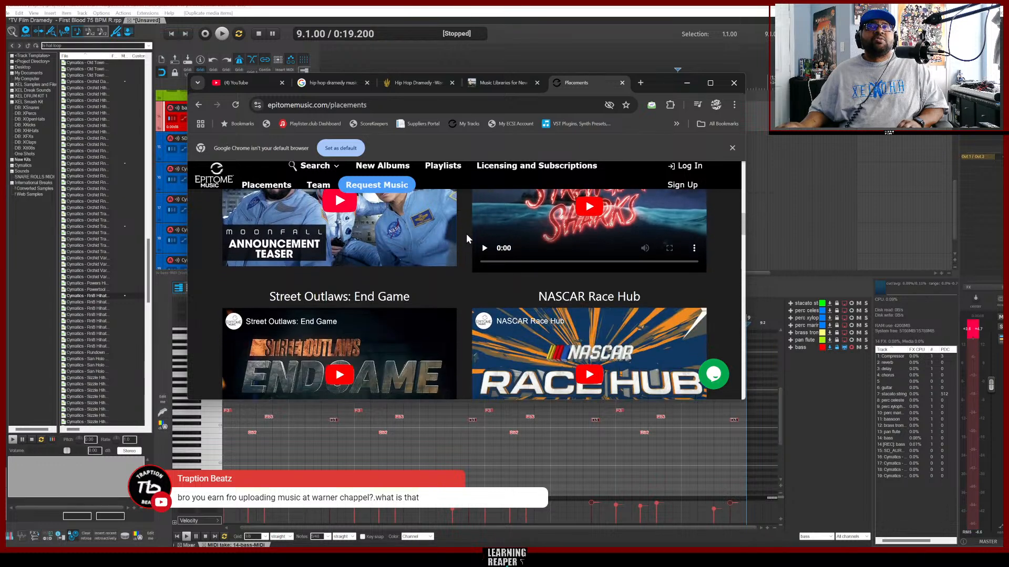
scroll(466, 237, "up", 1)
scroll(466, 239, "up", 3)
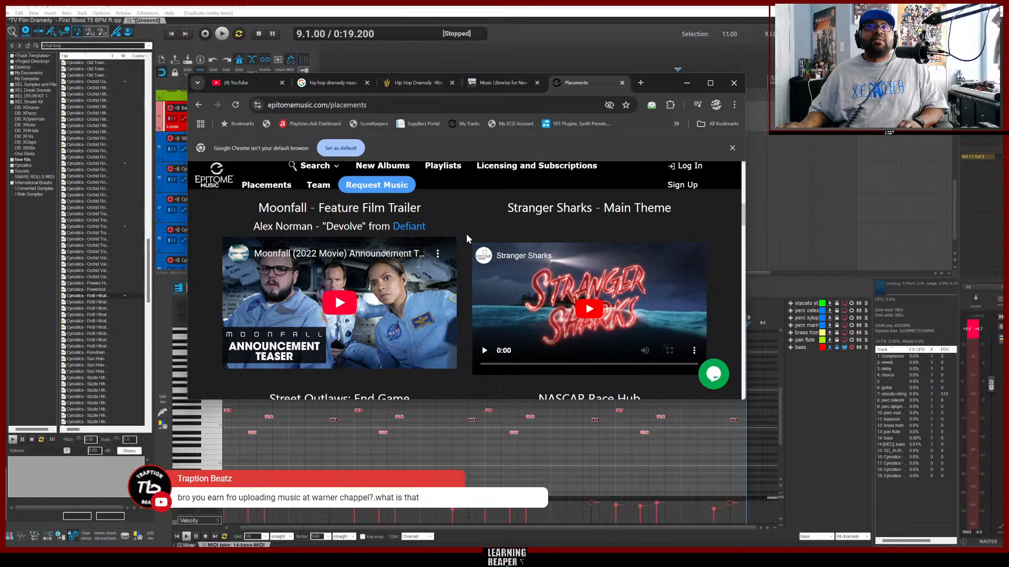
scroll(466, 239, "down", 4)
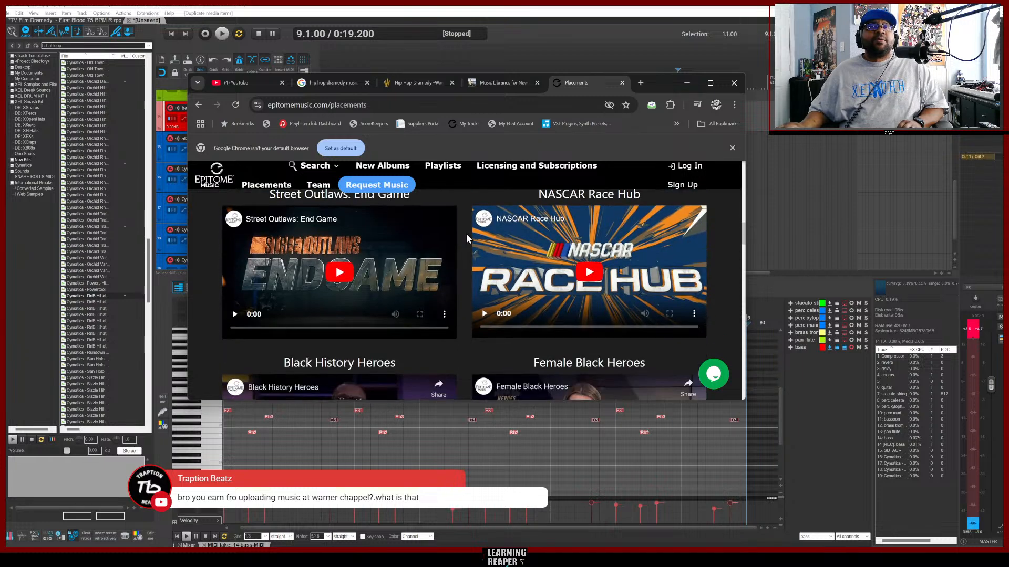
scroll(466, 233, "down", 4)
Scroll through the Recent TV Placements and Satisfied Customers sections of the Placements page.
scroll(466, 234, "up", 3)
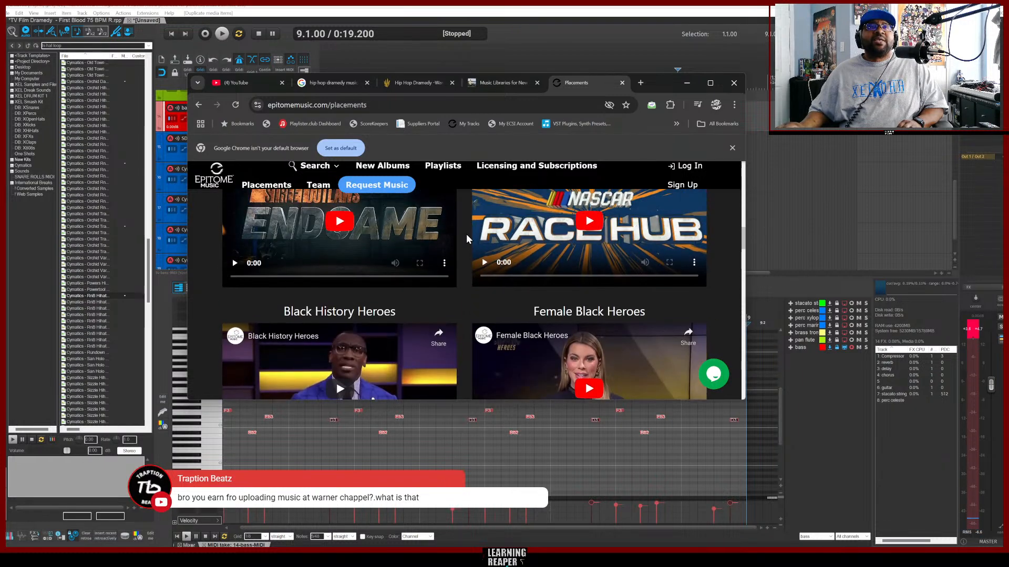
scroll(465, 234, "down", 5)
scroll(465, 234, "down", 9)
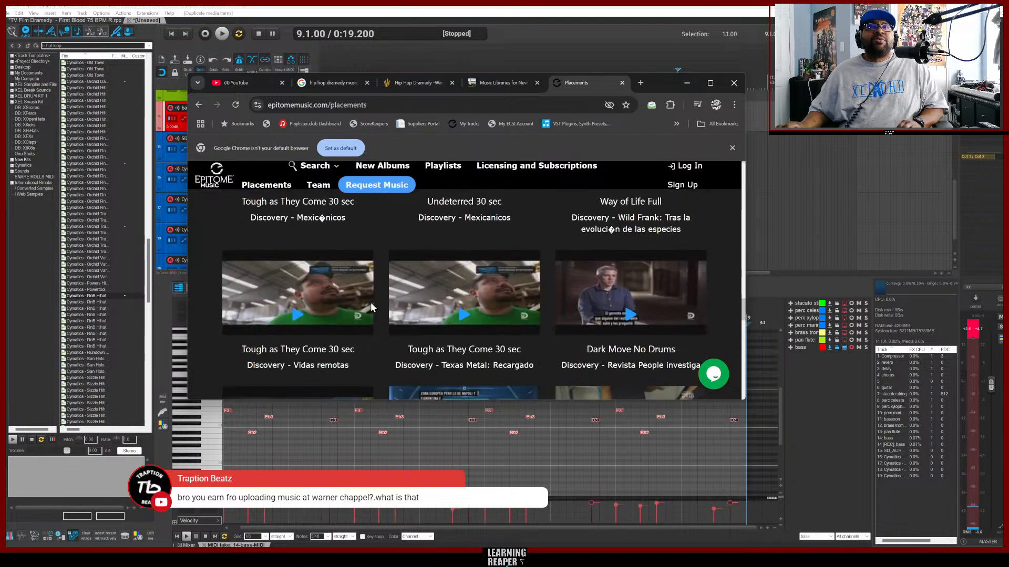
scroll(379, 367, "down", 8)
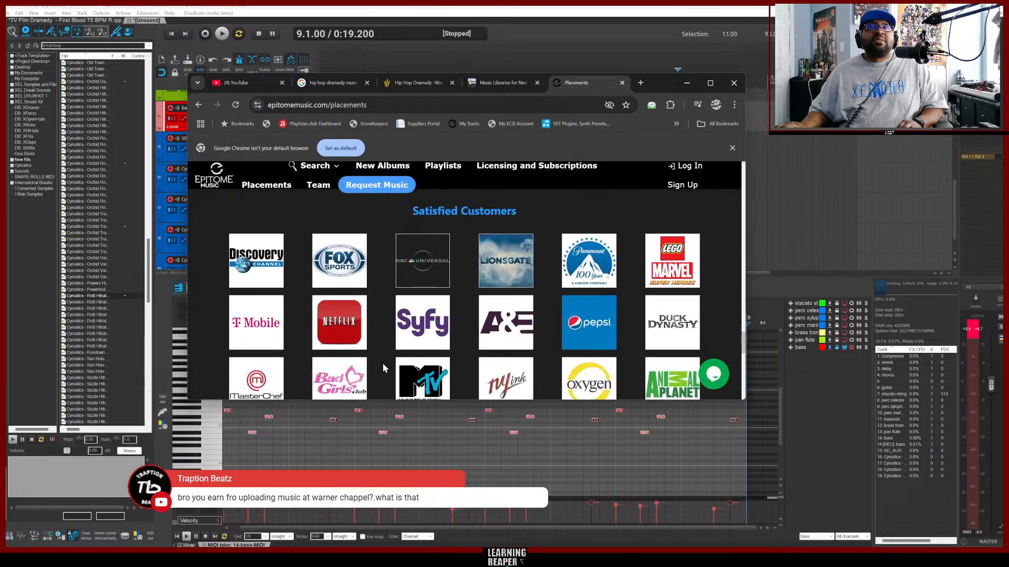
scroll(383, 364, "down", 6)
scroll(382, 363, "up", 6)
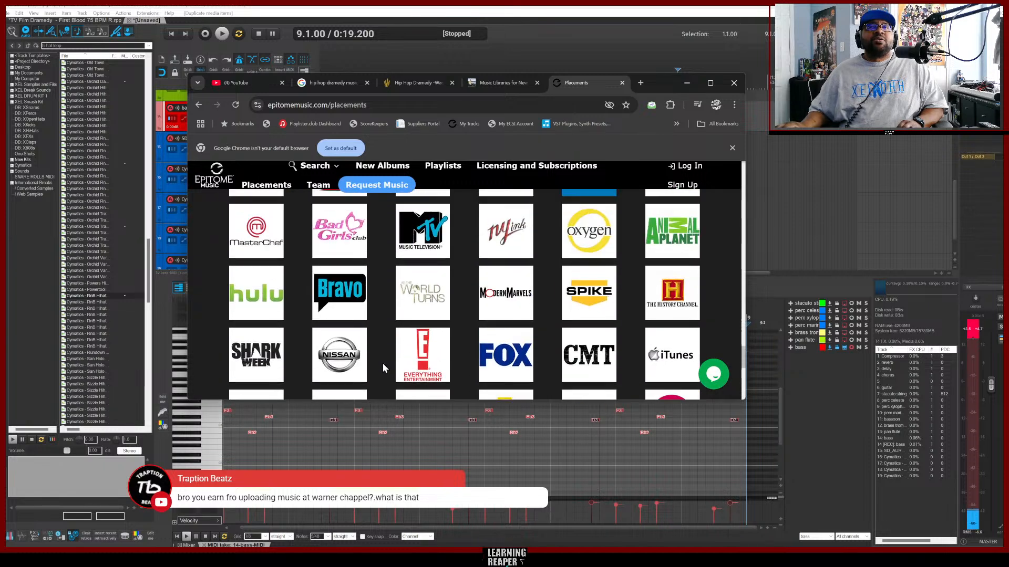
scroll(382, 364, "down", 2)
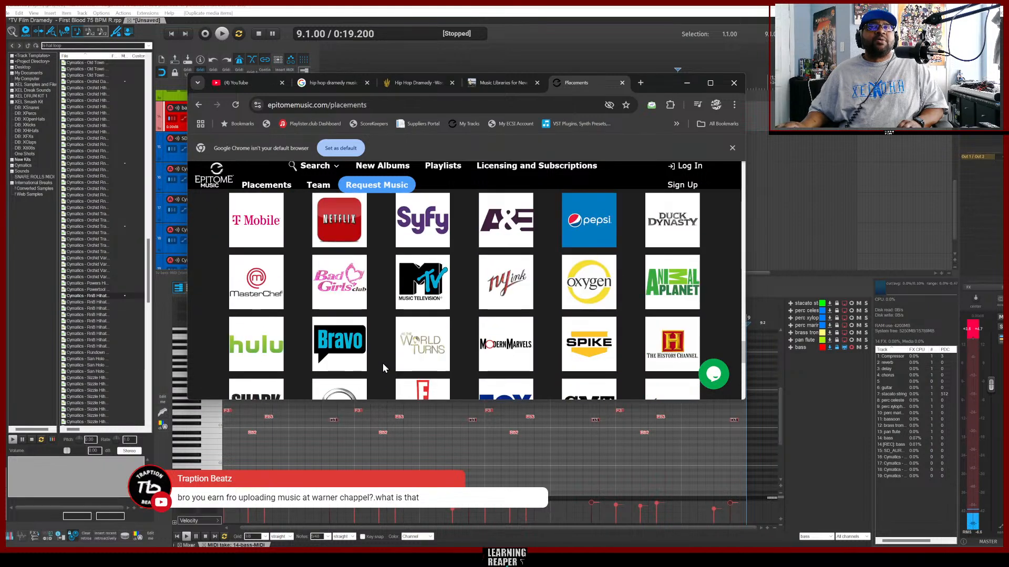
scroll(383, 366, "up", 5)
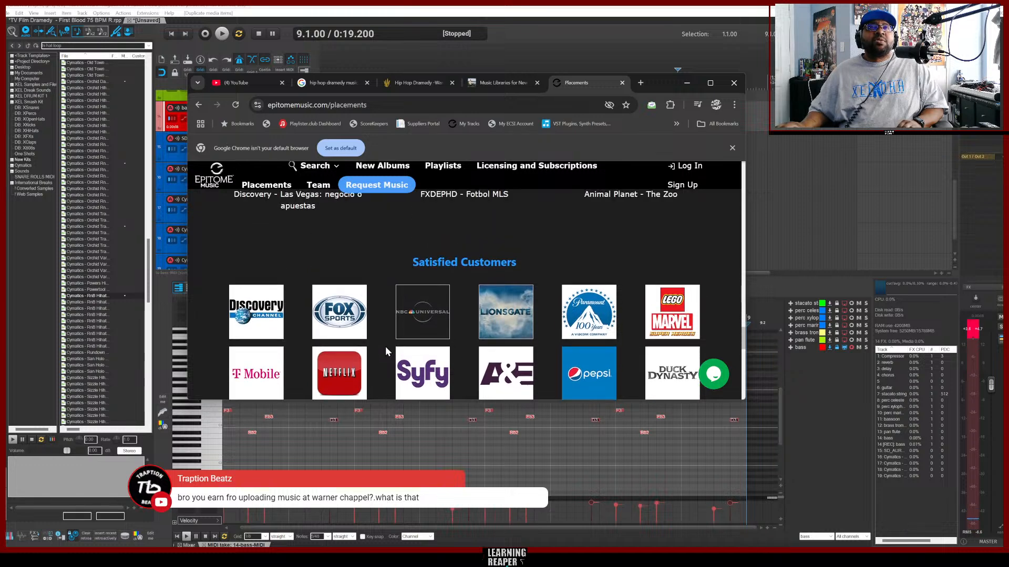
scroll(384, 310, "down", 1)
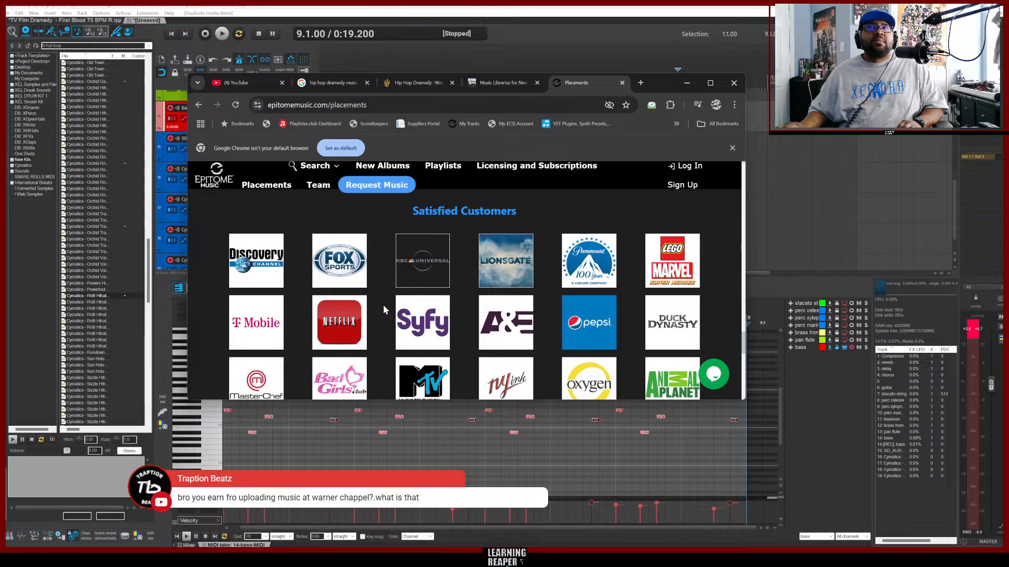
scroll(383, 305, "down", 1)
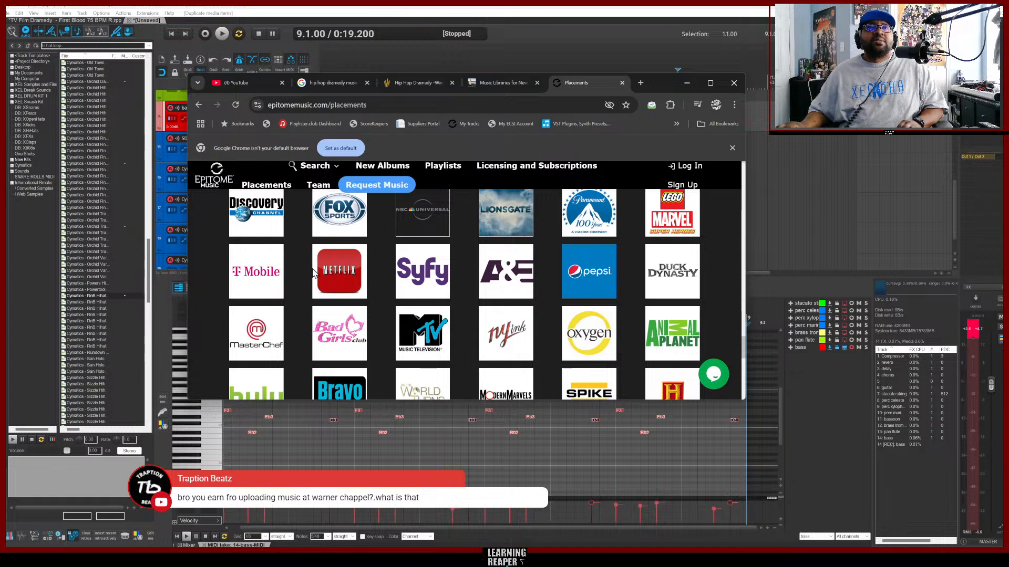
scroll(388, 287, "down", 1)
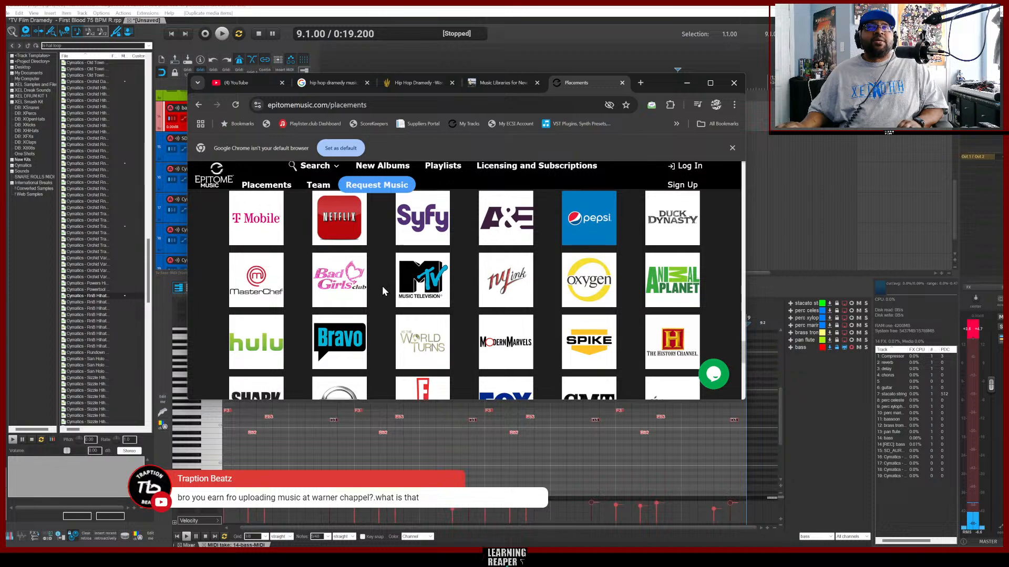
scroll(382, 290, "down", 3)
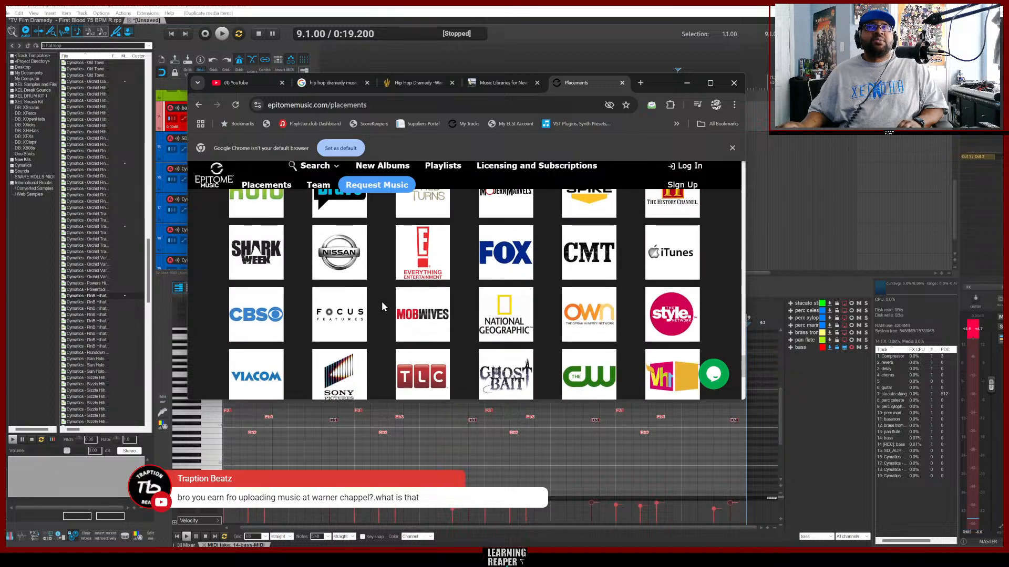
scroll(381, 301, "up", 10)
scroll(381, 301, "up", 3)
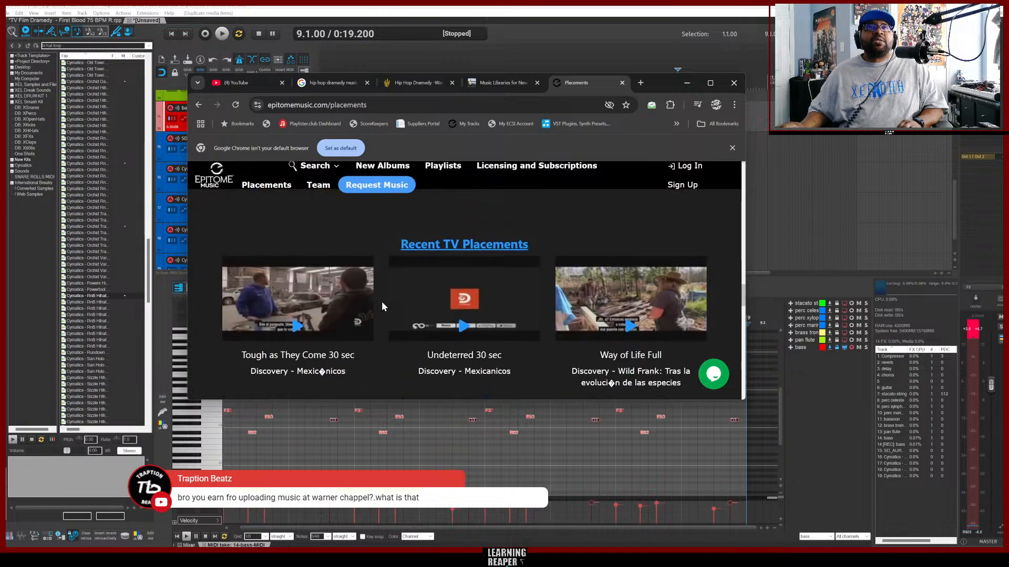
Return to the Epitome Music home page and scroll through its services, featured playlists and recent releases.
mouse_move(315, 166)
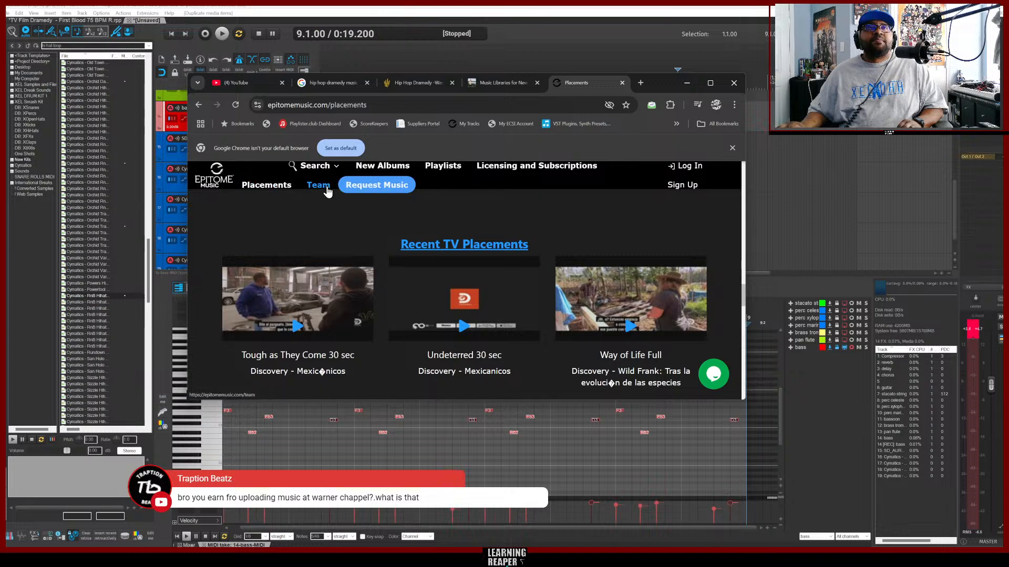
left_click(216, 177)
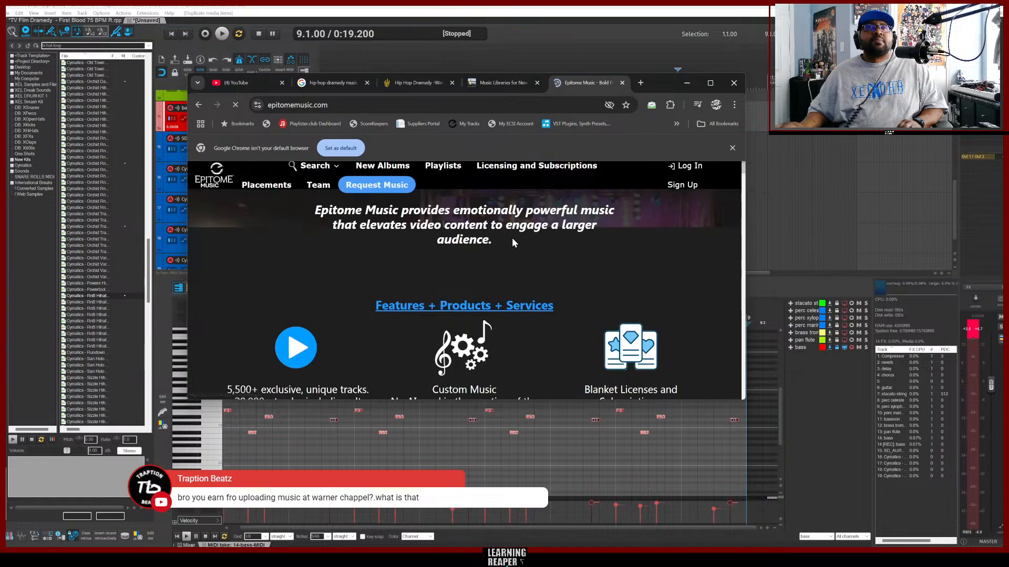
scroll(522, 242, "down", 1)
scroll(562, 285, "down", 5)
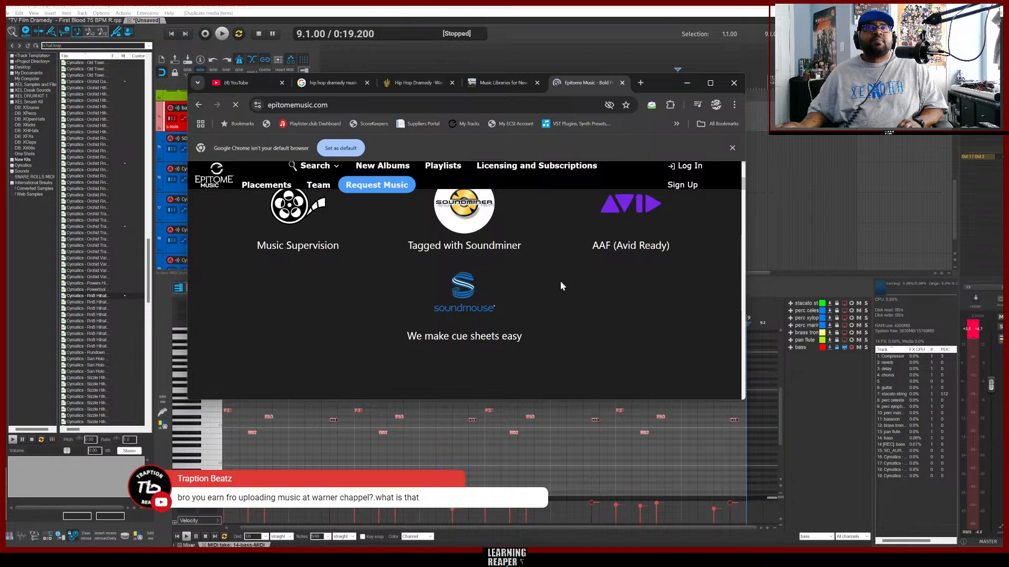
scroll(560, 283, "down", 8)
scroll(553, 284, "down", 10)
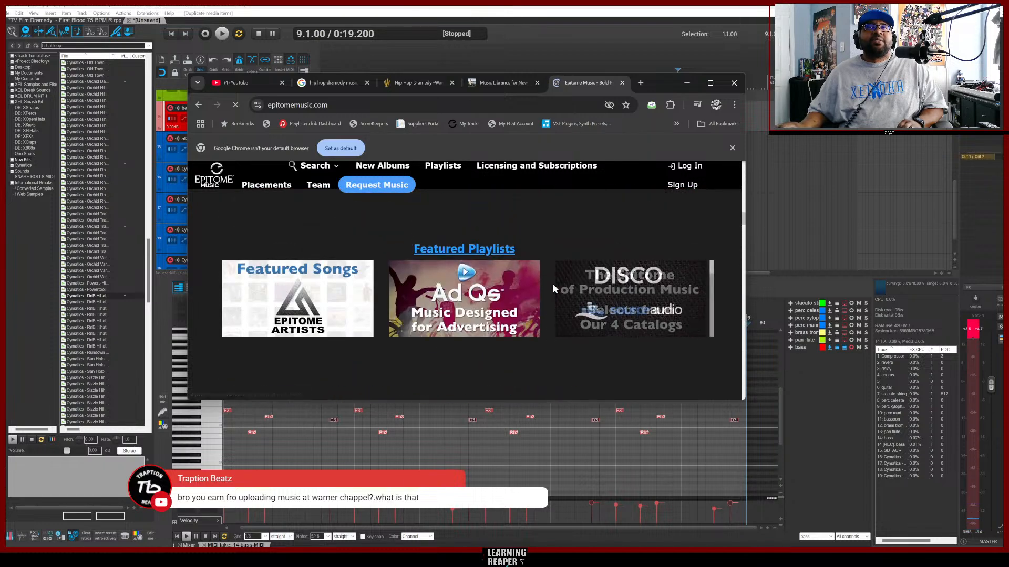
scroll(557, 357, "down", 2)
scroll(598, 344, "down", 5)
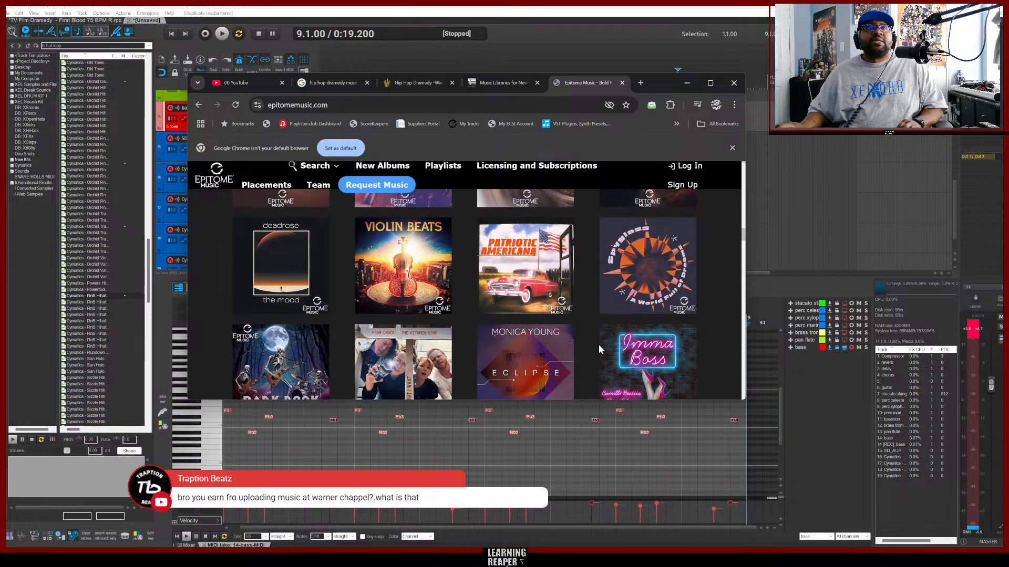
scroll(598, 345, "up", 4)
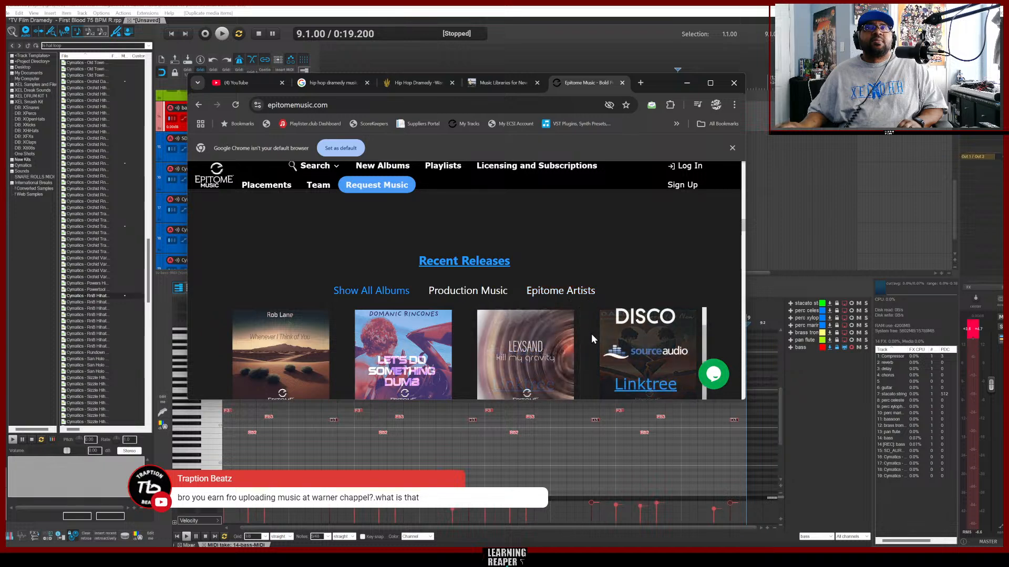
scroll(588, 358, "down", 3)
scroll(723, 312, "down", 15)
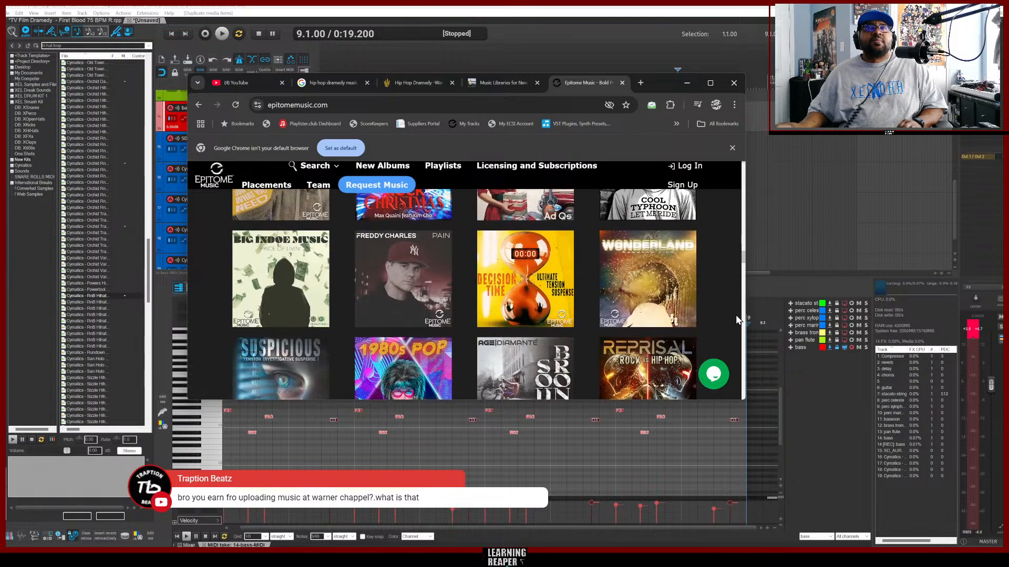
Scroll down through the Epitome Music home page to its footer links.
scroll(737, 320, "down", 15)
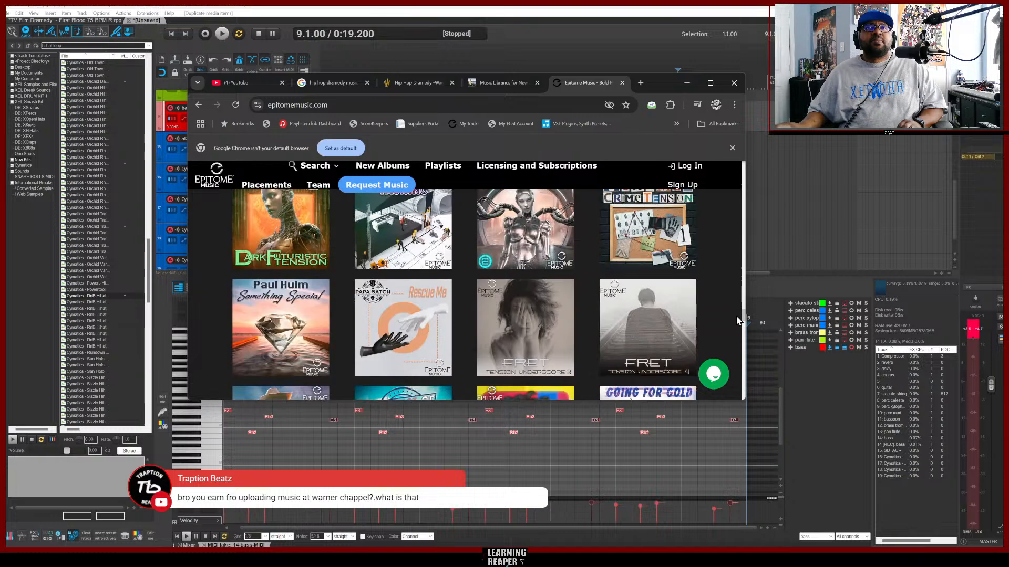
scroll(737, 320, "down", 1)
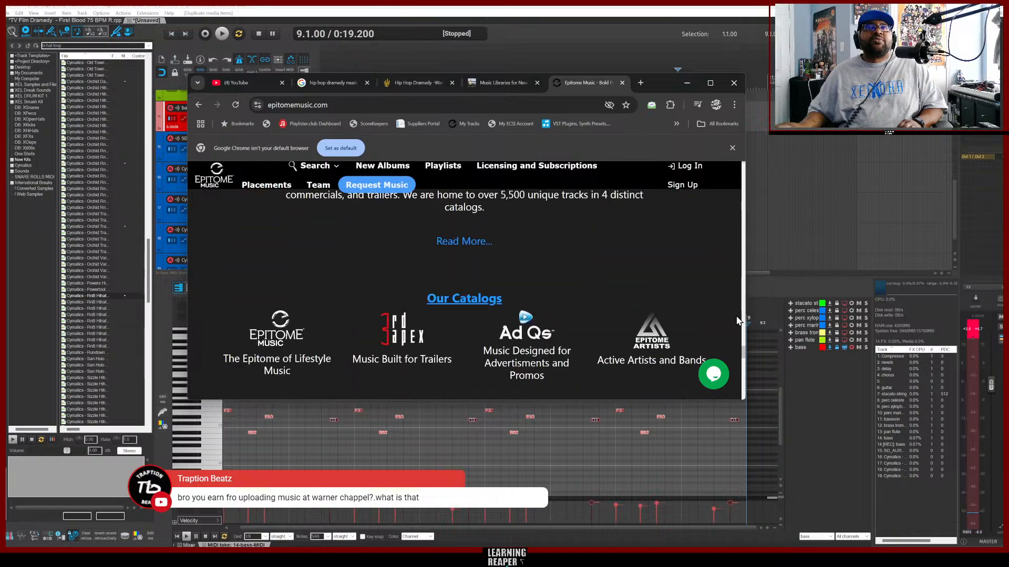
scroll(737, 321, "down", 4)
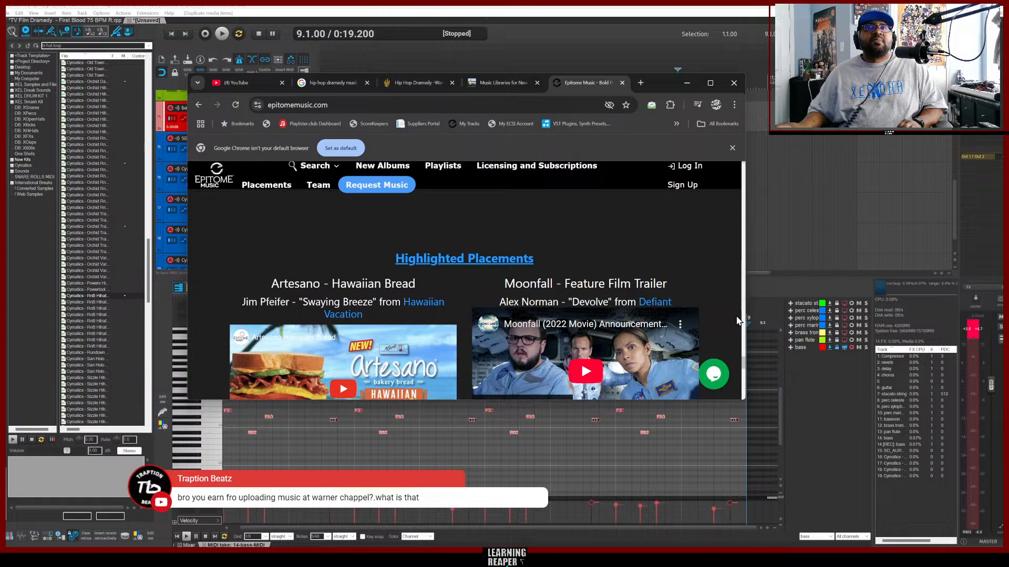
scroll(736, 321, "down", 5)
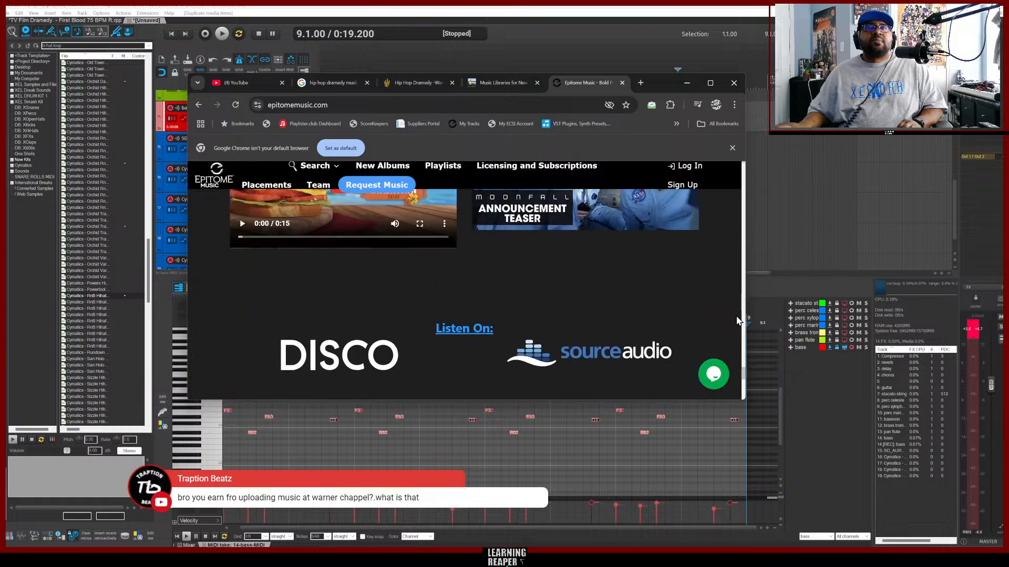
scroll(736, 321, "down", 6)
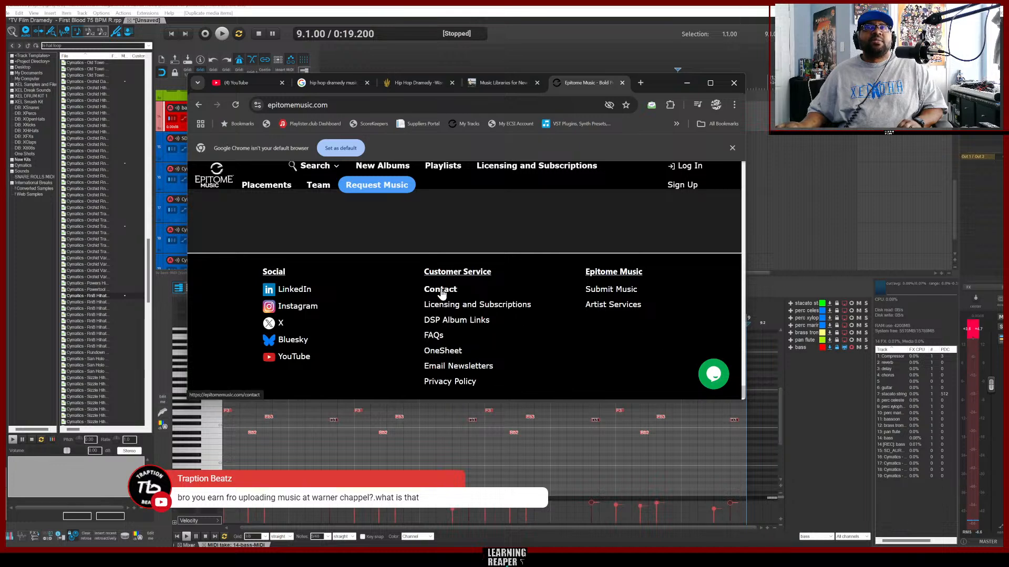
Open the Epitome Music Submit Music page and read its Music Submission Process.
left_click(605, 291)
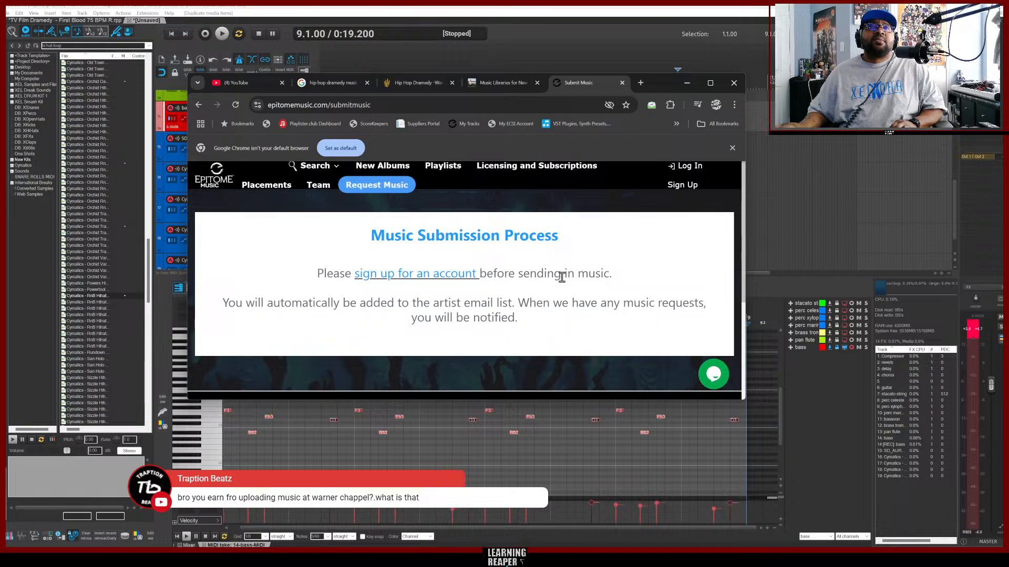
scroll(561, 277, "down", 3)
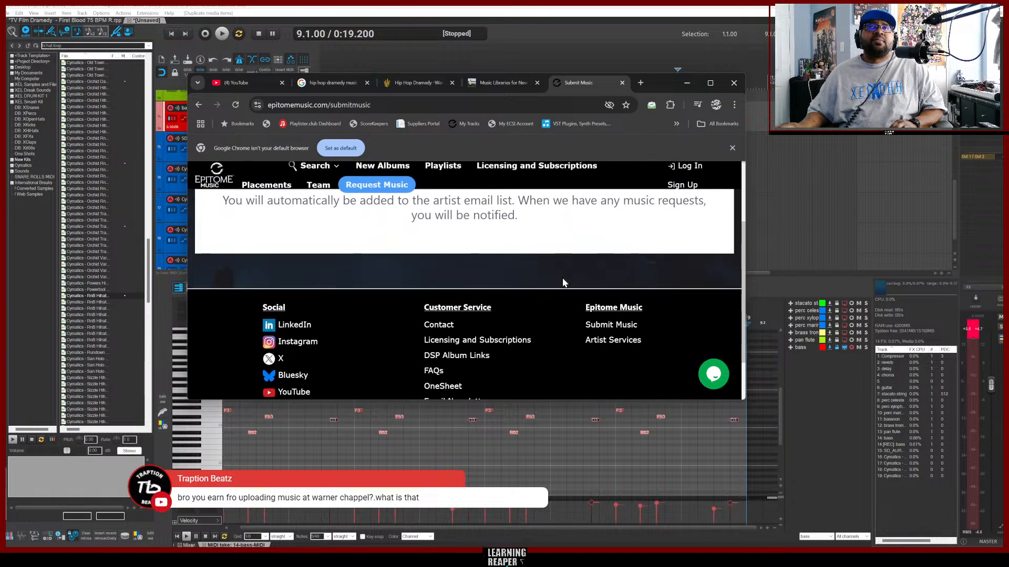
scroll(567, 261, "up", 3)
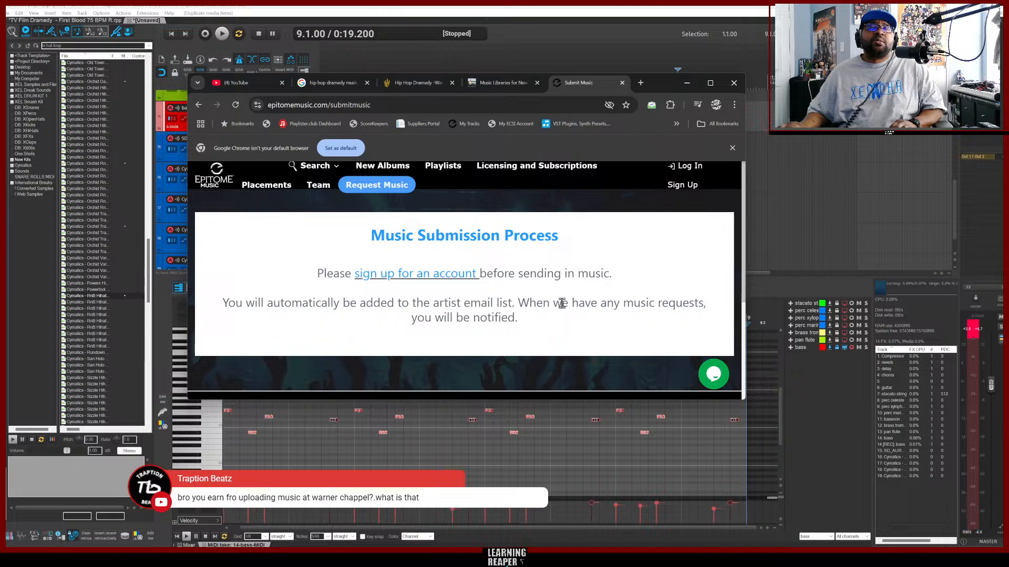
scroll(562, 304, "down", 5)
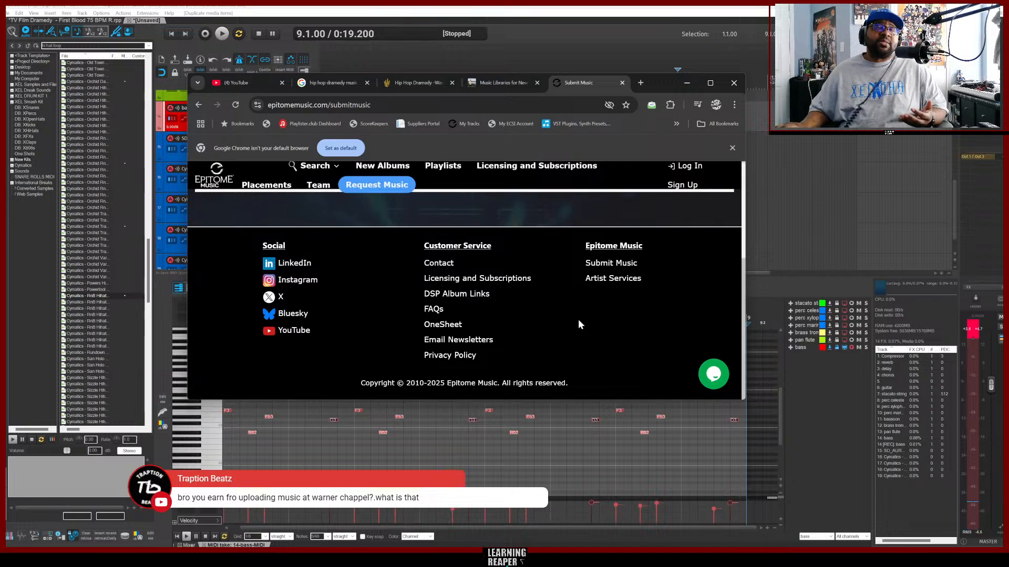
scroll(569, 325, "up", 1)
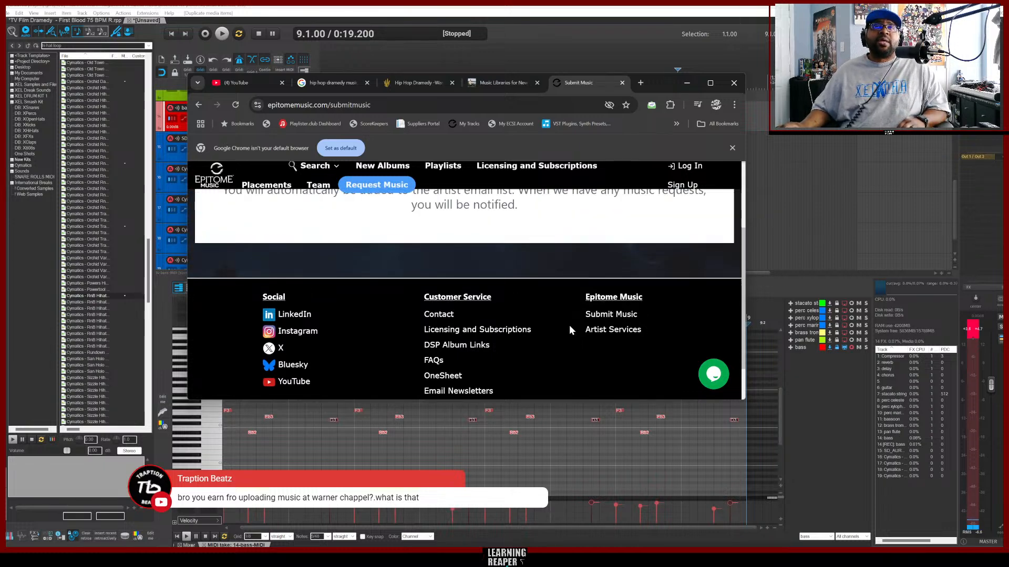
scroll(569, 324, "down", 1)
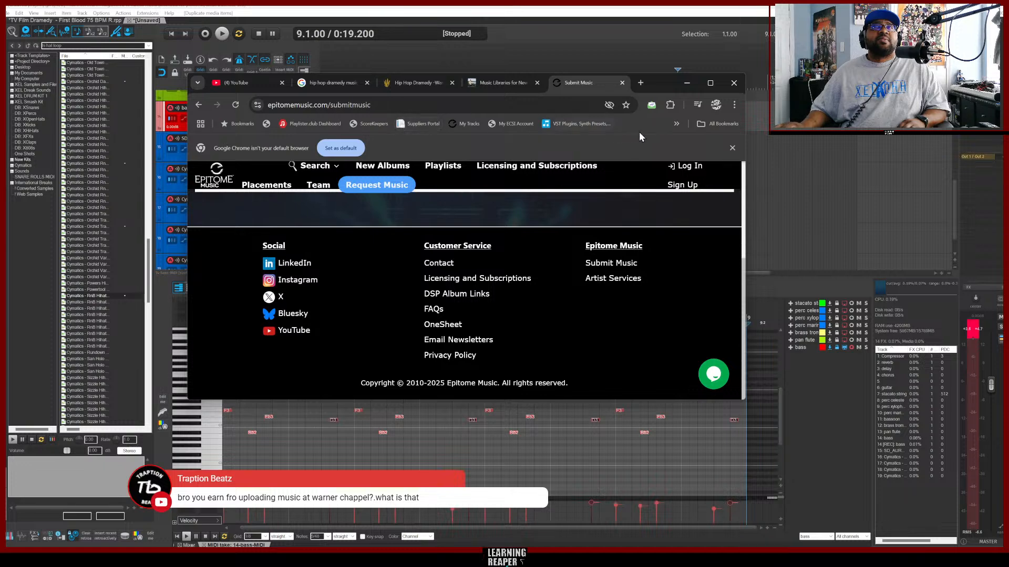
Switch to the Music Libraries for New Composers article and copy the Scorekeepers name from the Exclusive Libraries section.
left_click(501, 83)
scroll(631, 250, "up", 10)
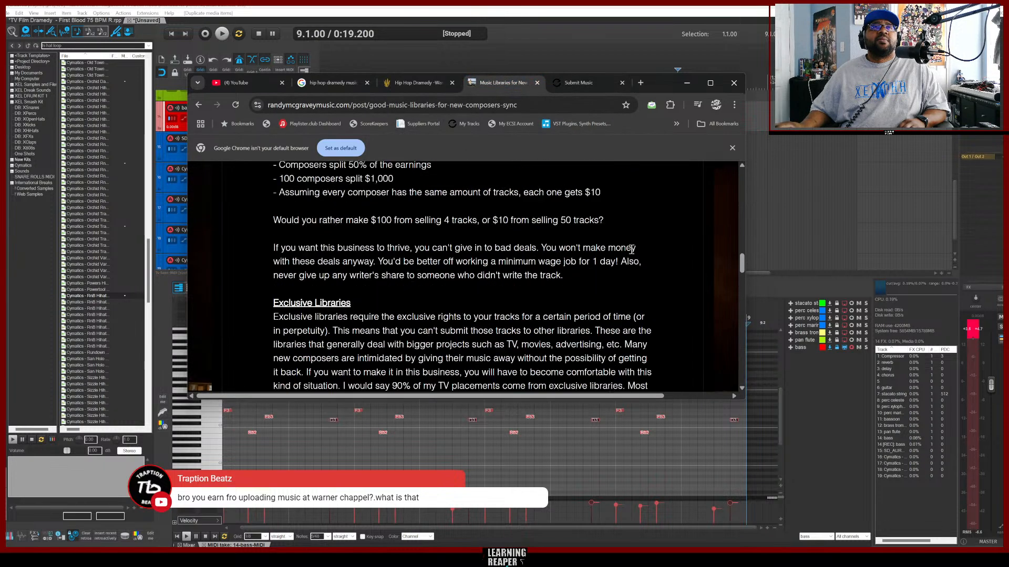
scroll(631, 250, "down", 4)
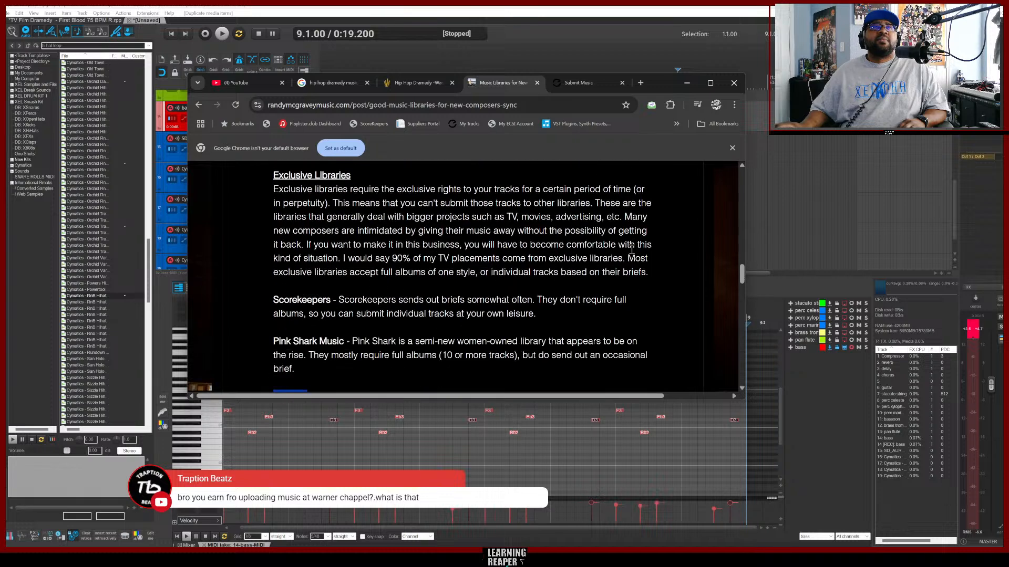
scroll(632, 250, "up", 1)
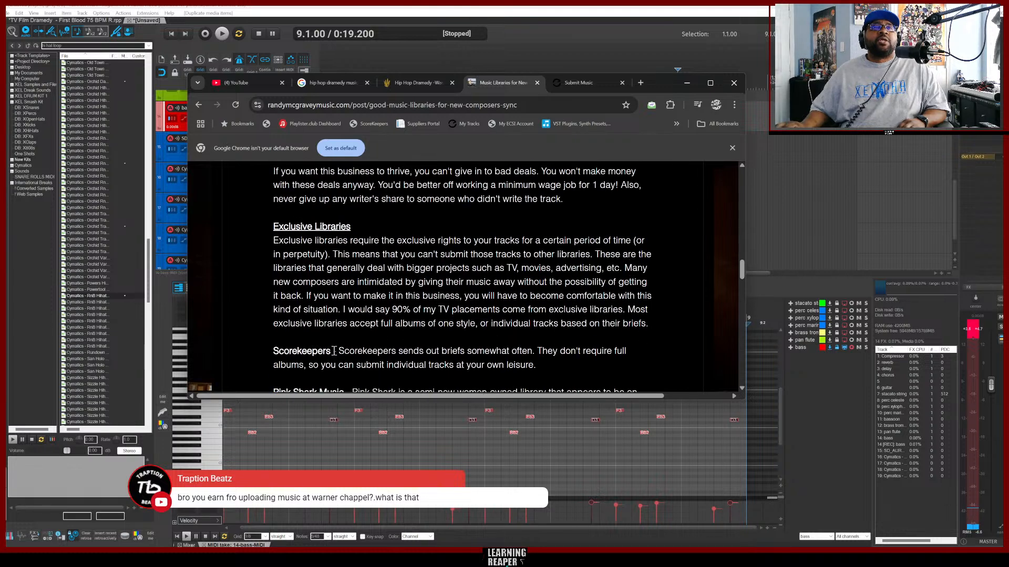
left_click_drag(332, 351, 270, 351)
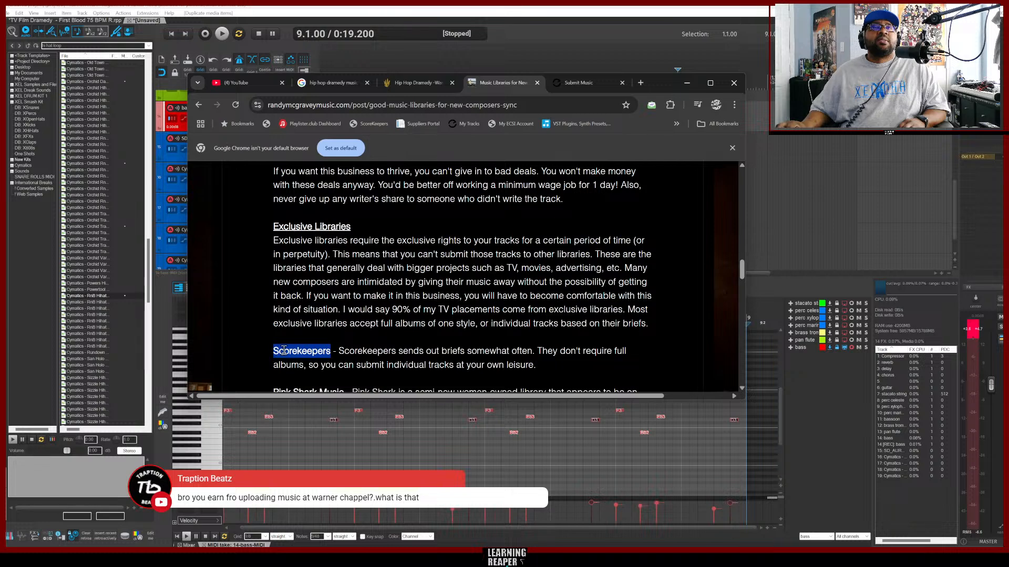
right_click(285, 351)
left_click(315, 361)
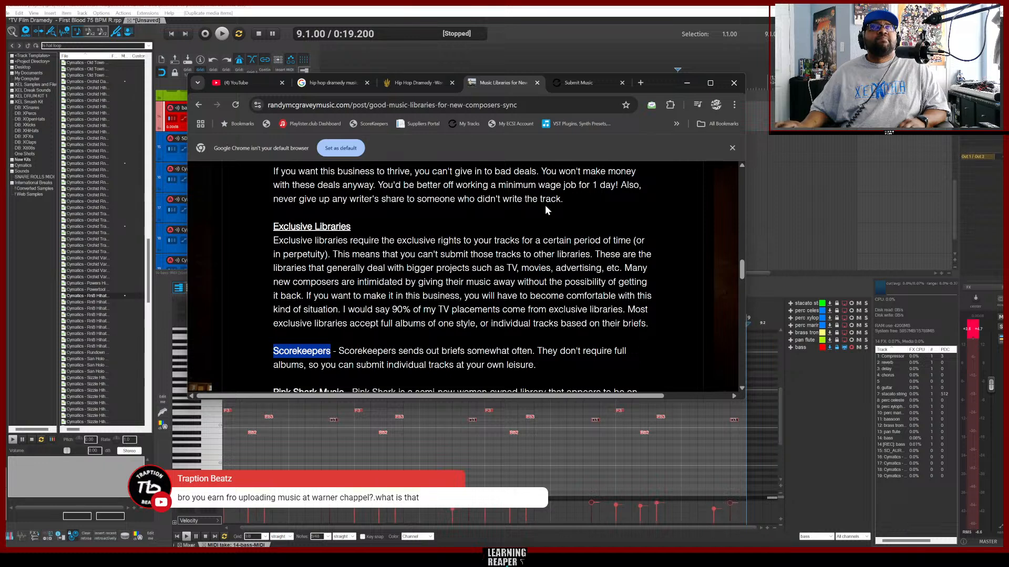
Scroll through the Music Libraries for New Composers article from its header to the end.
scroll(538, 245, "up", 7)
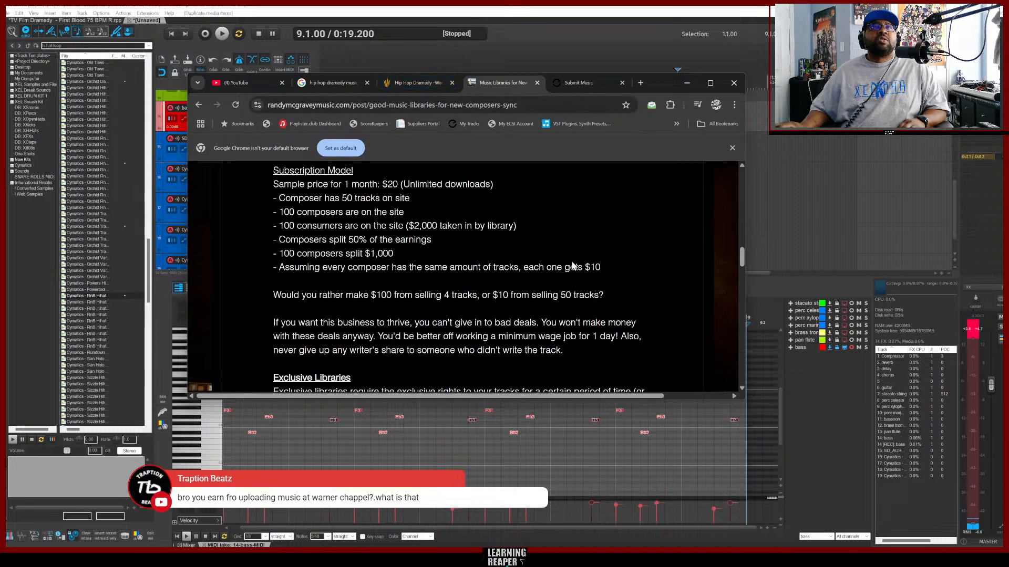
scroll(538, 244, "up", 10)
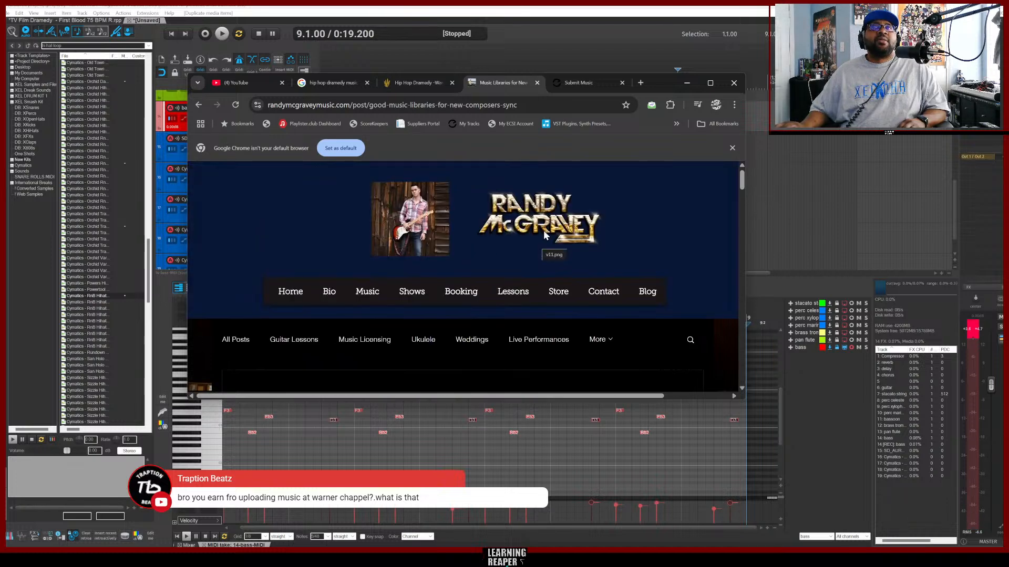
scroll(655, 247, "down", 2)
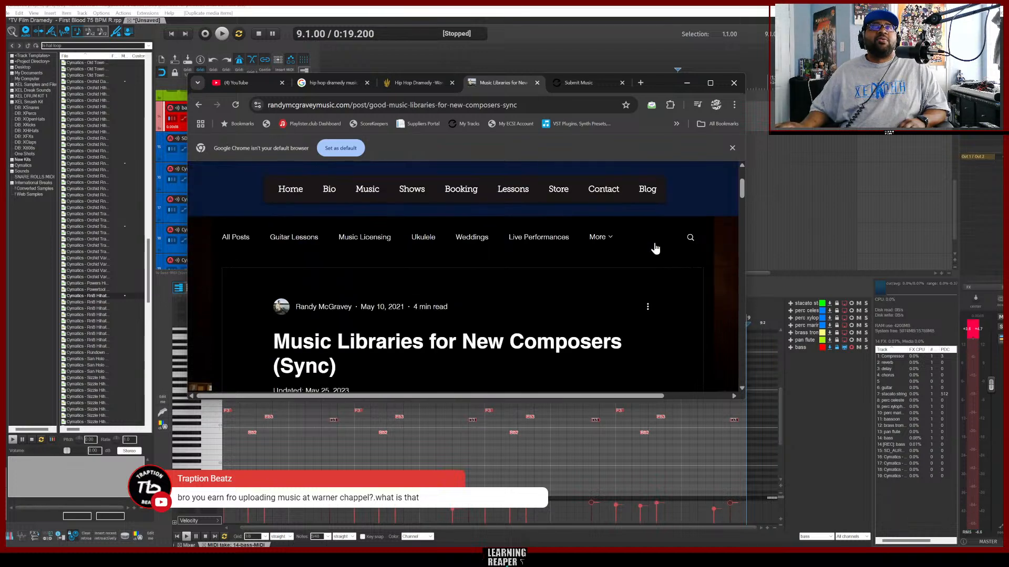
scroll(655, 248, "down", 20)
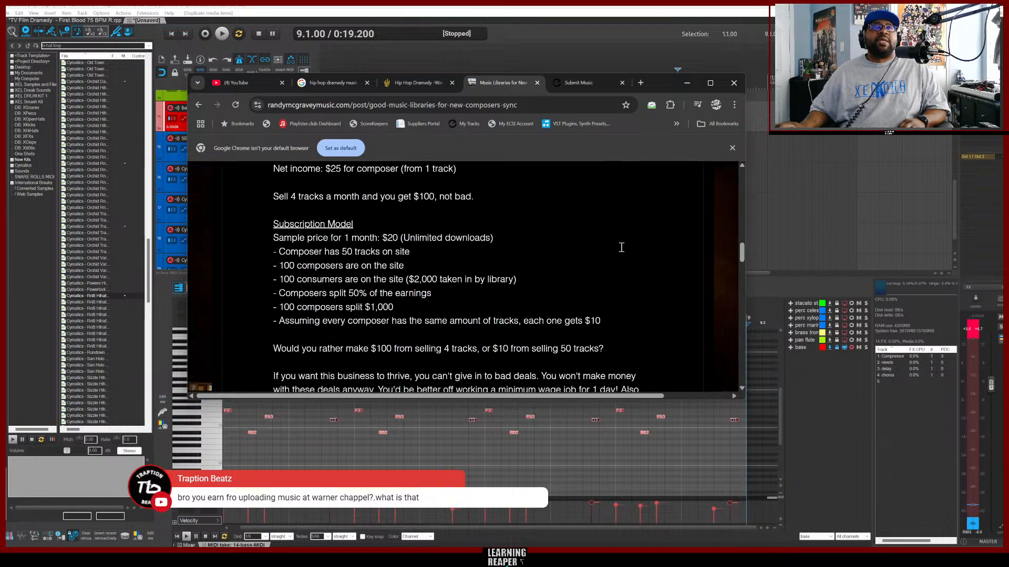
scroll(604, 252, "down", 20)
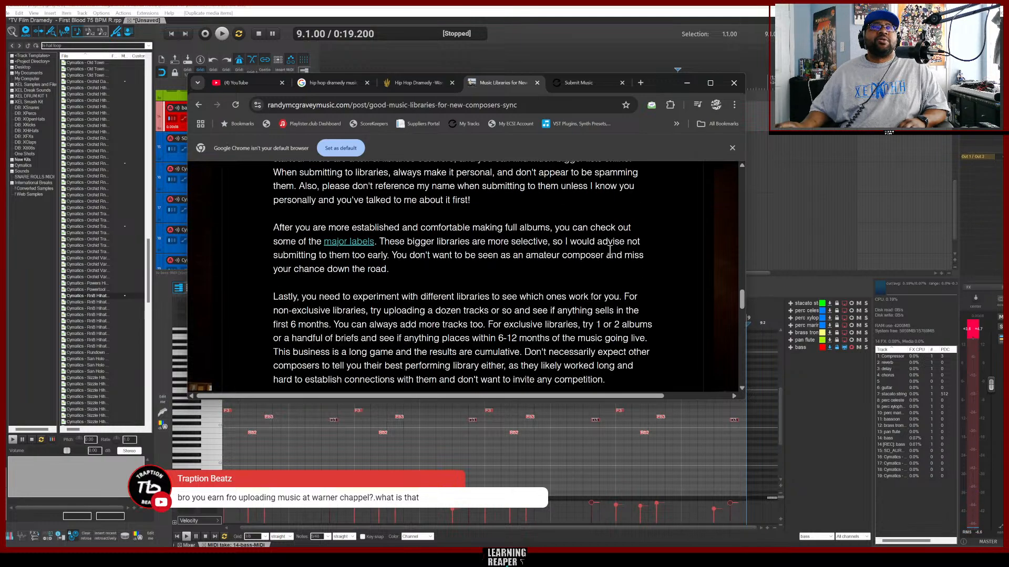
scroll(610, 252, "down", 4)
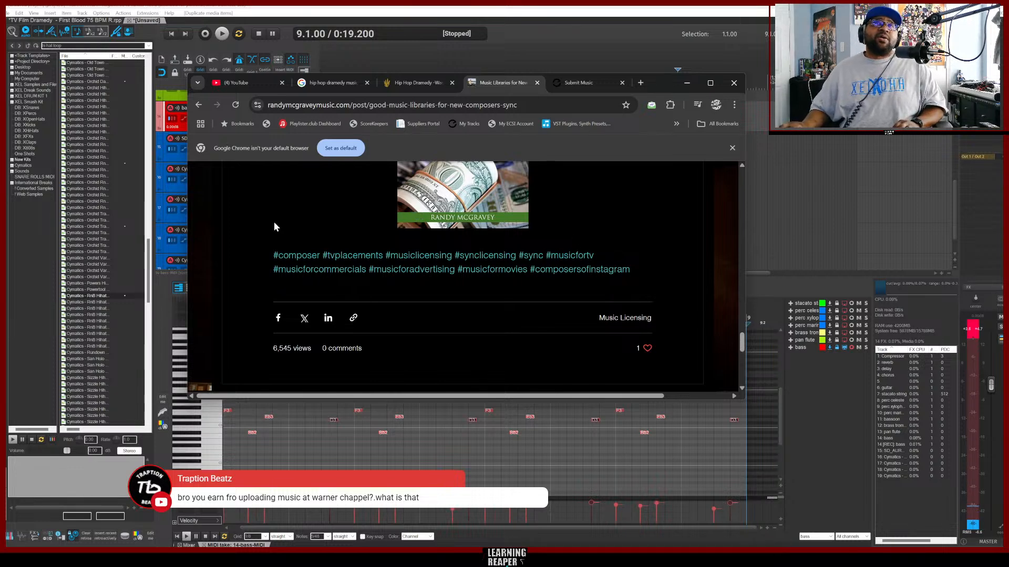
Close the article and Submit Music tabs and return to the REAPER project.
left_click(536, 83)
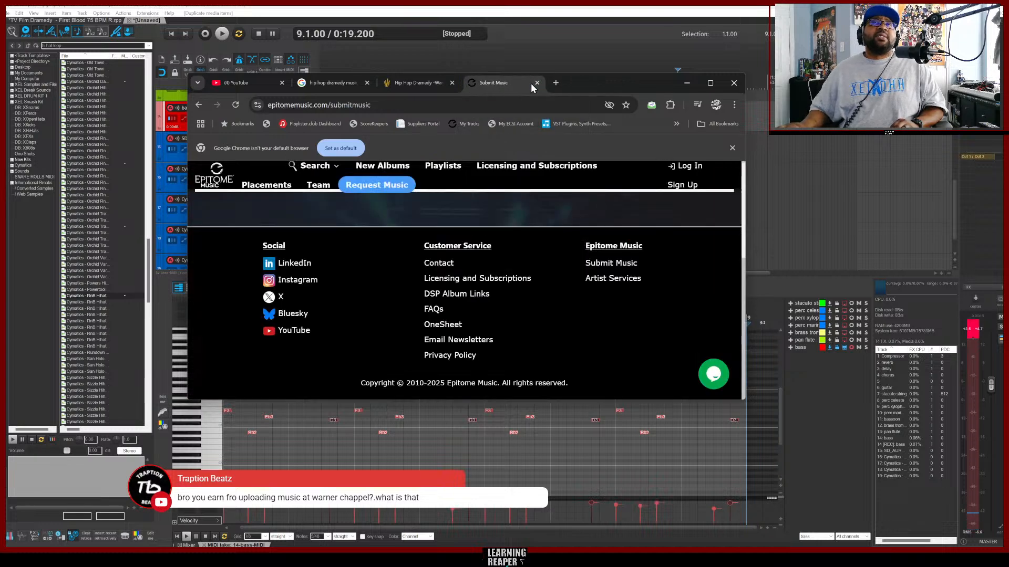
left_click(536, 83)
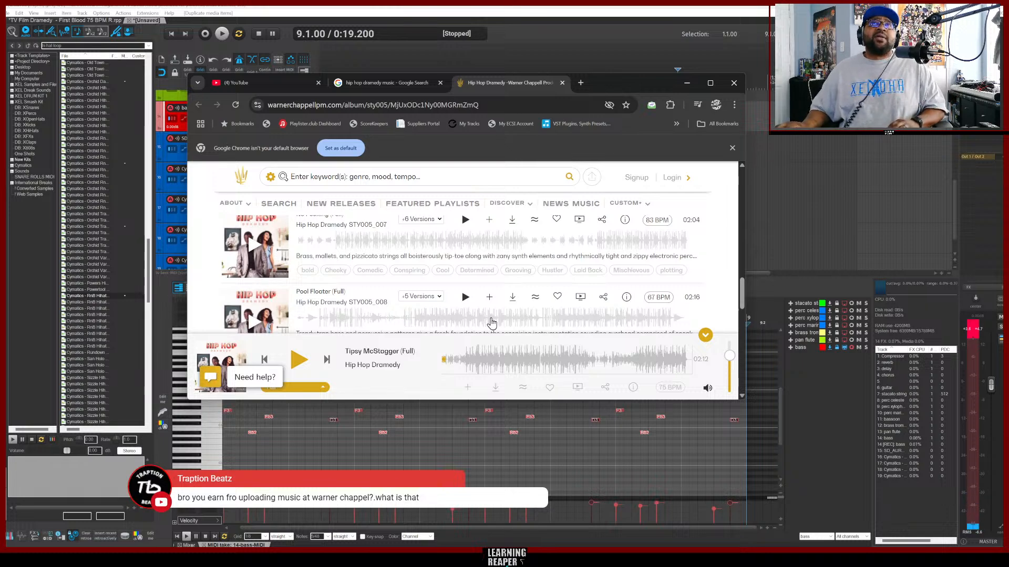
mouse_move(234, 204)
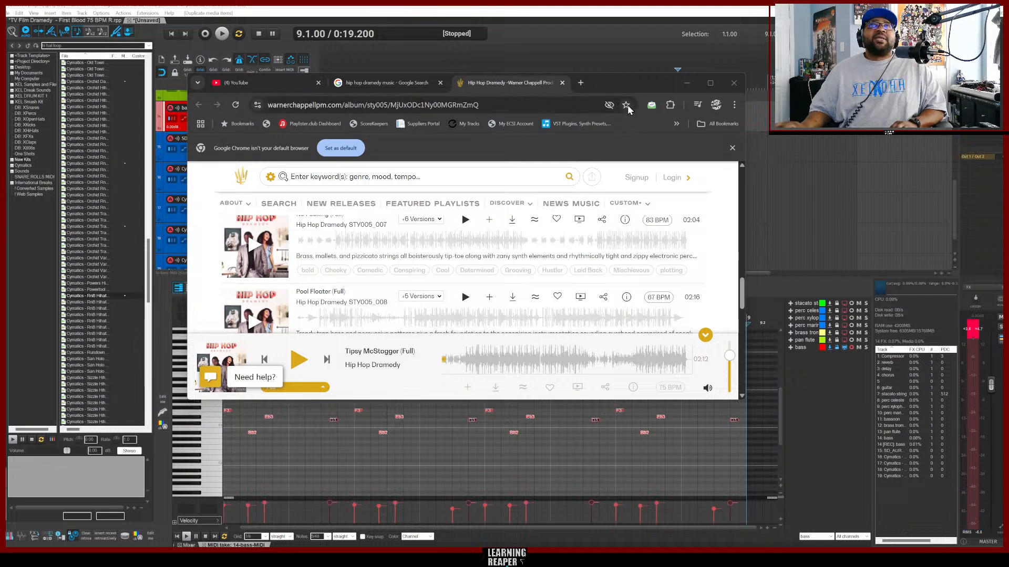
left_click(507, 10)
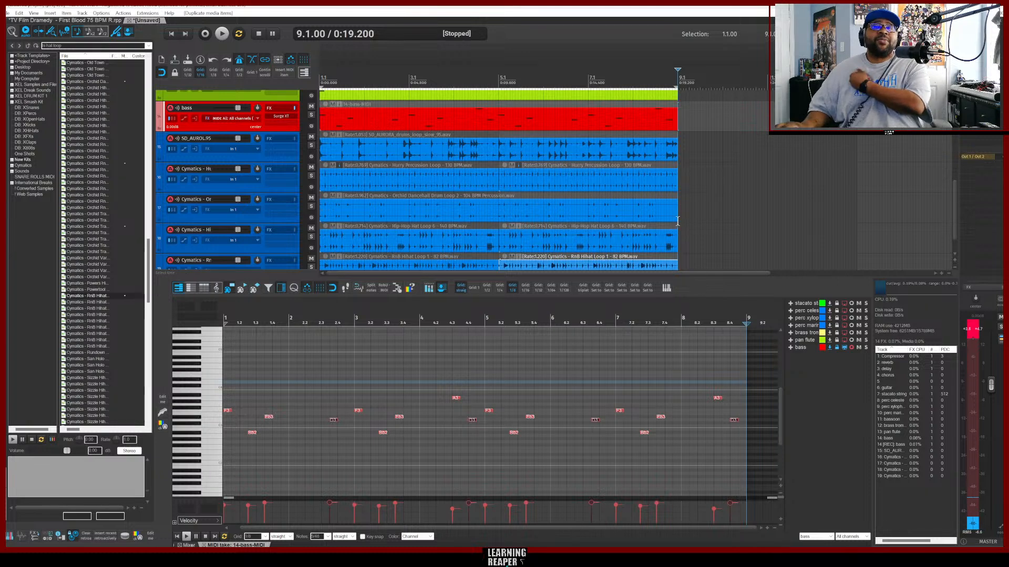
scroll(687, 207, "up", 8)
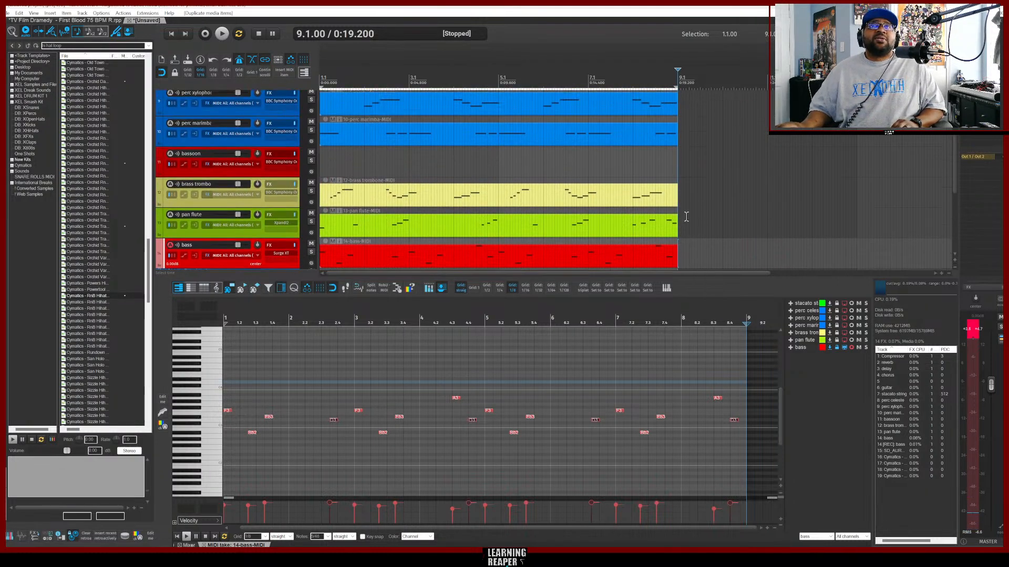
scroll(686, 216, "down", 8)
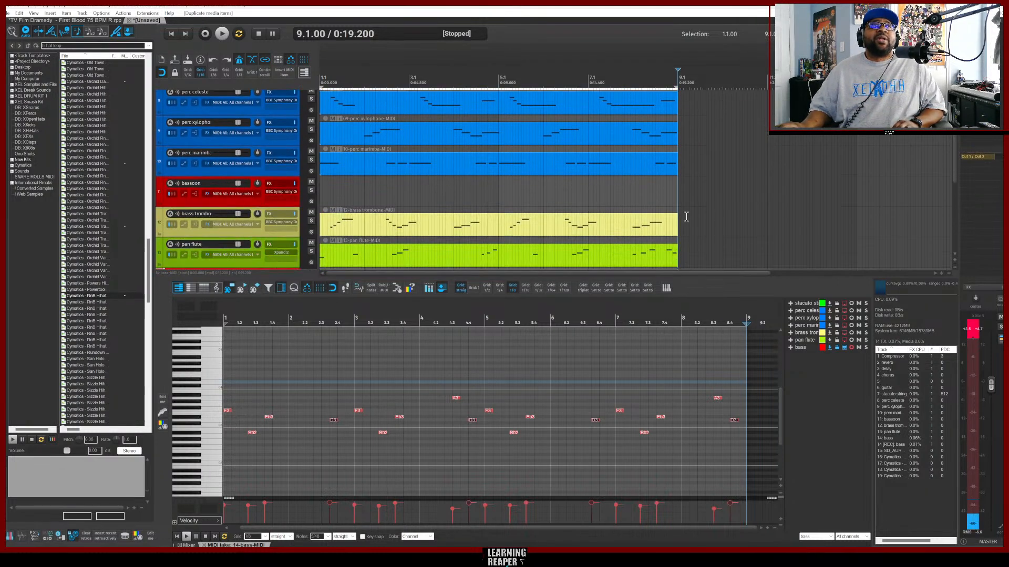
scroll(686, 217, "down", 2)
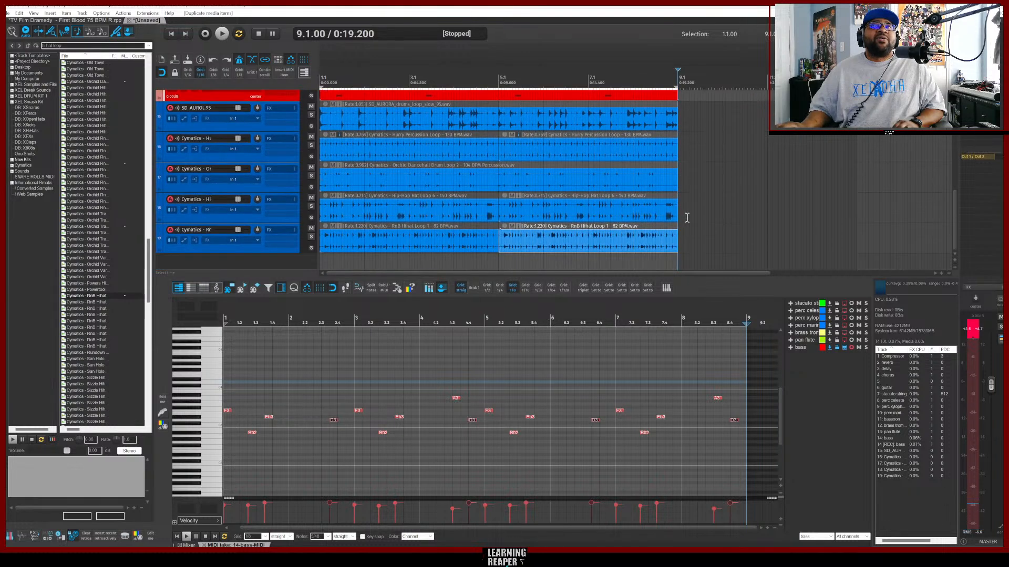
right_click(245, 258)
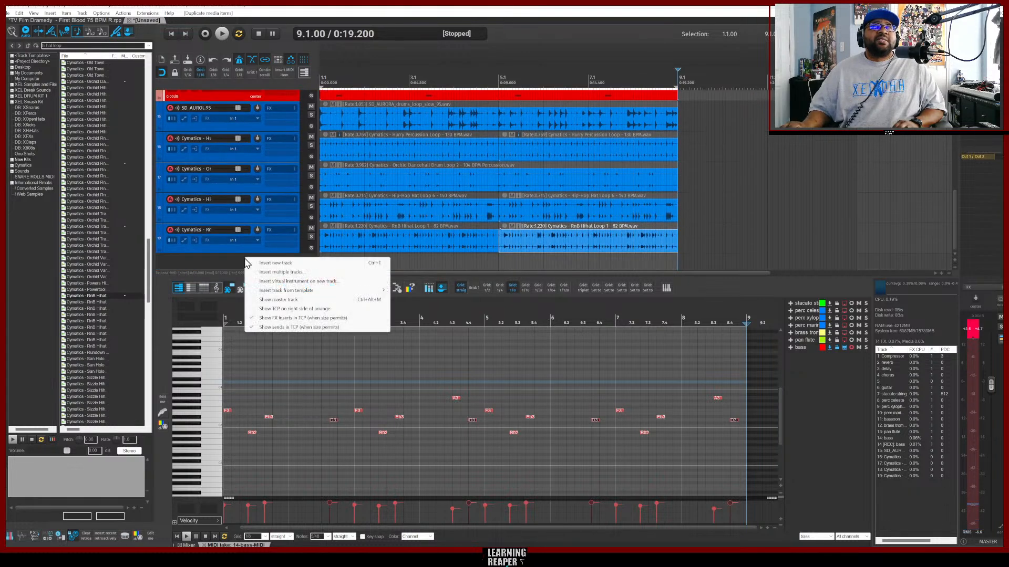
left_click(286, 282)
left_click(323, 320)
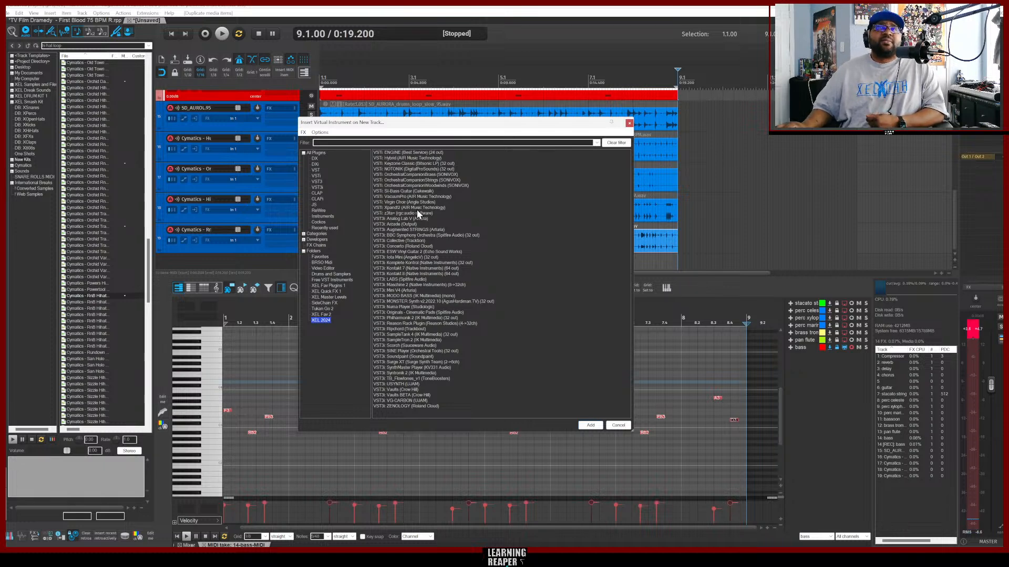
left_click(394, 225)
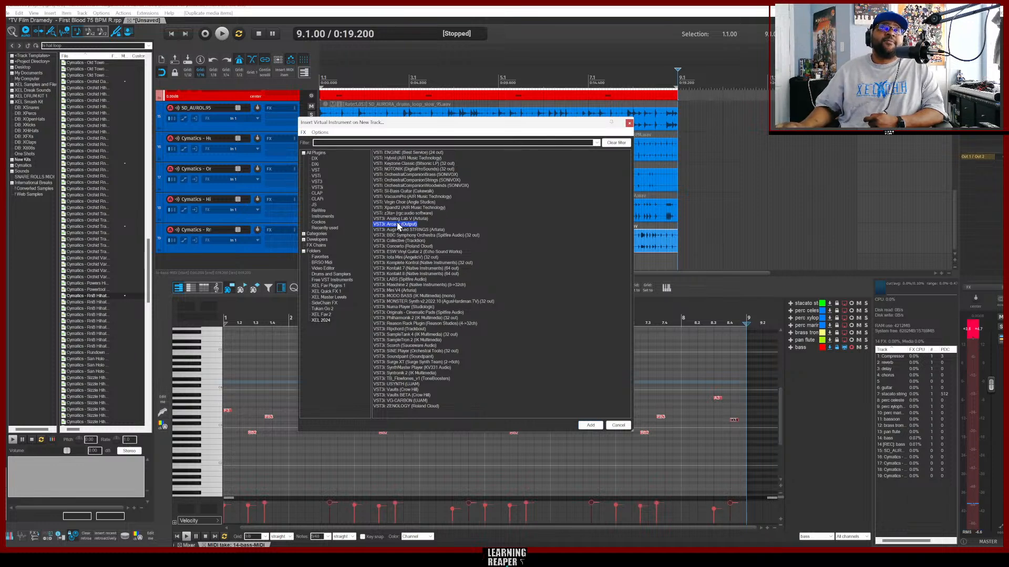
left_click(396, 246)
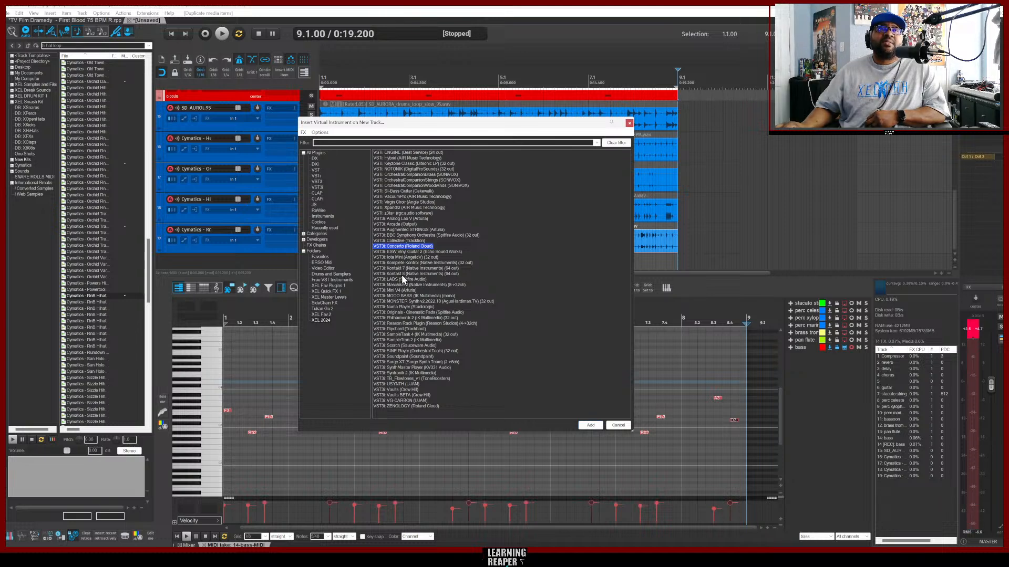
left_click(237, 263)
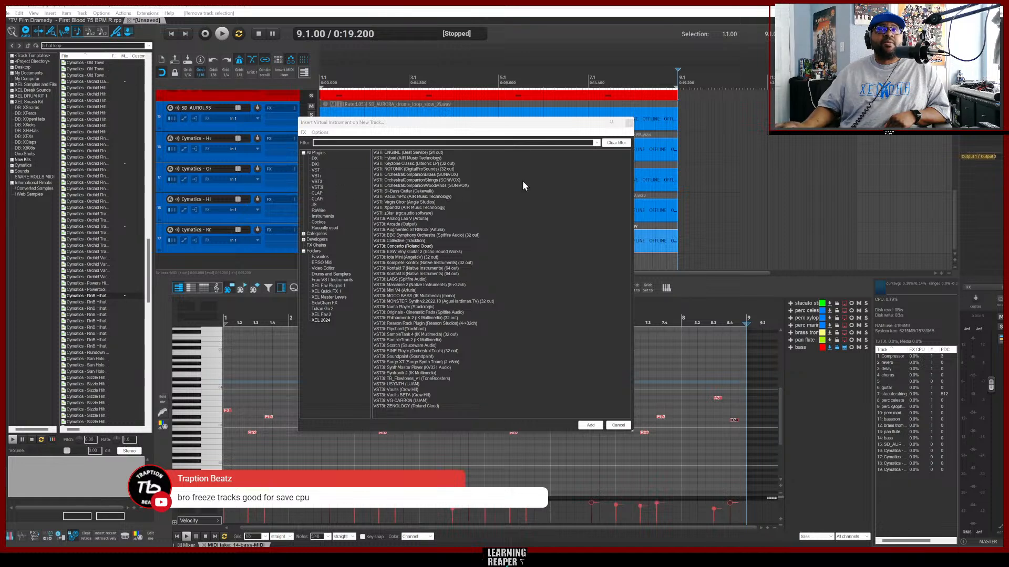
left_click(629, 122)
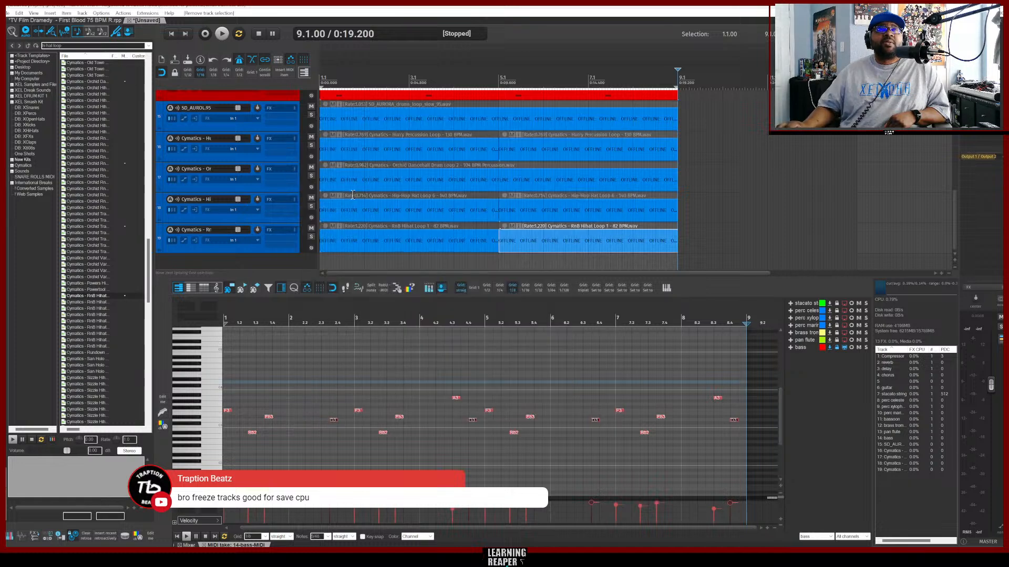
Open the track context menu and examine the Render/freeze tracks options.
scroll(363, 182, "up", 2)
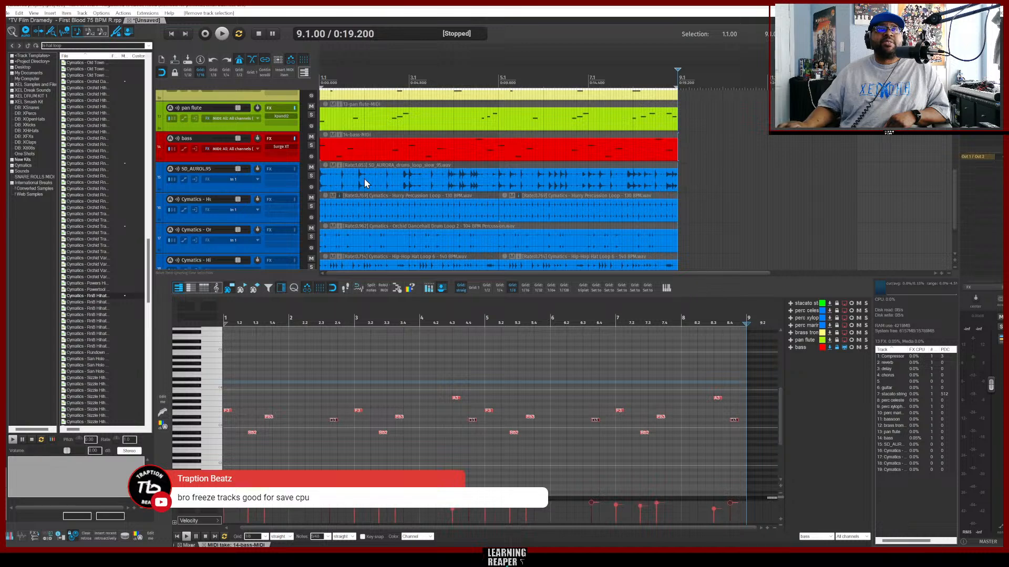
scroll(505, 178, "up", 2)
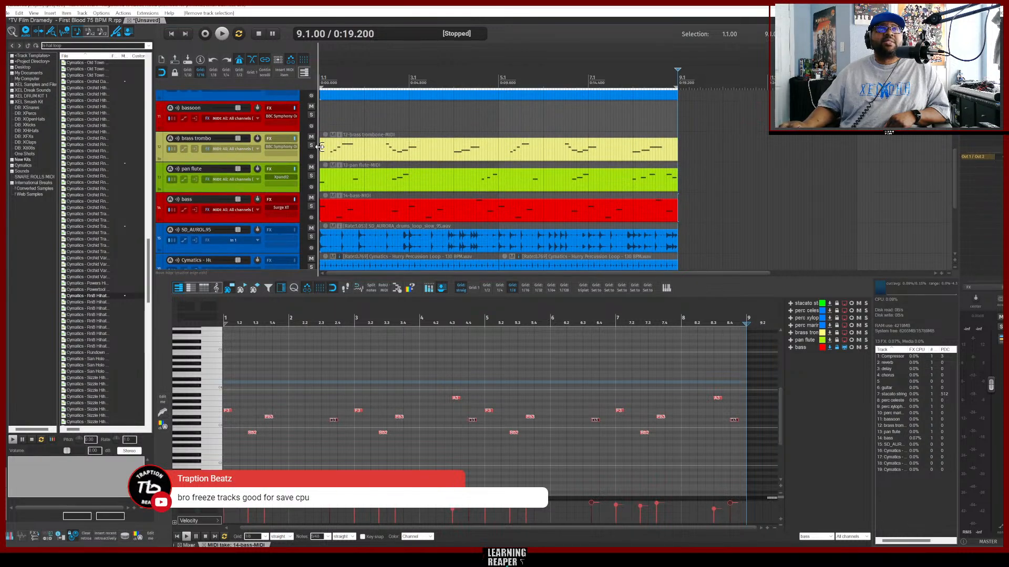
right_click(251, 159)
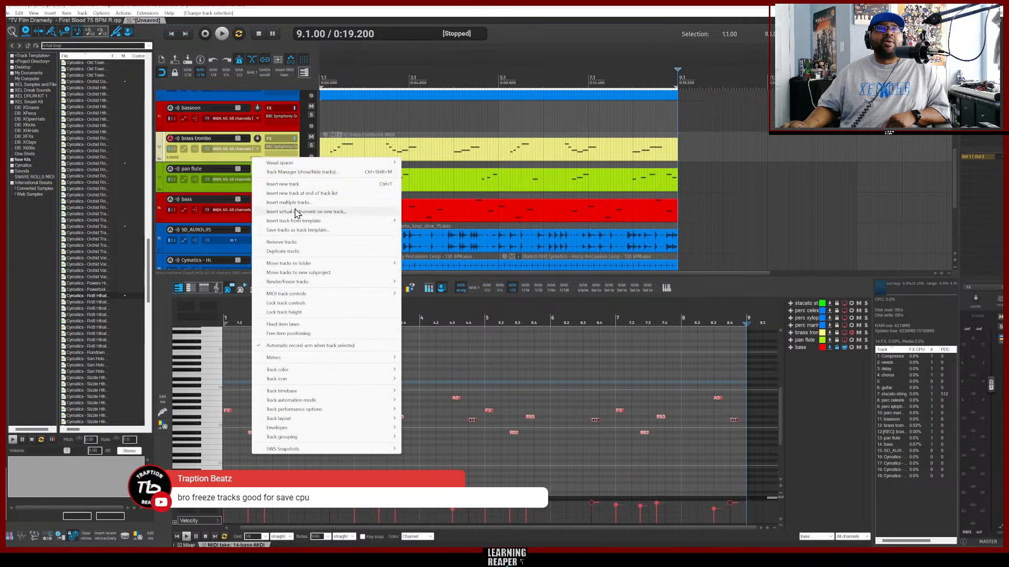
mouse_move(317, 286)
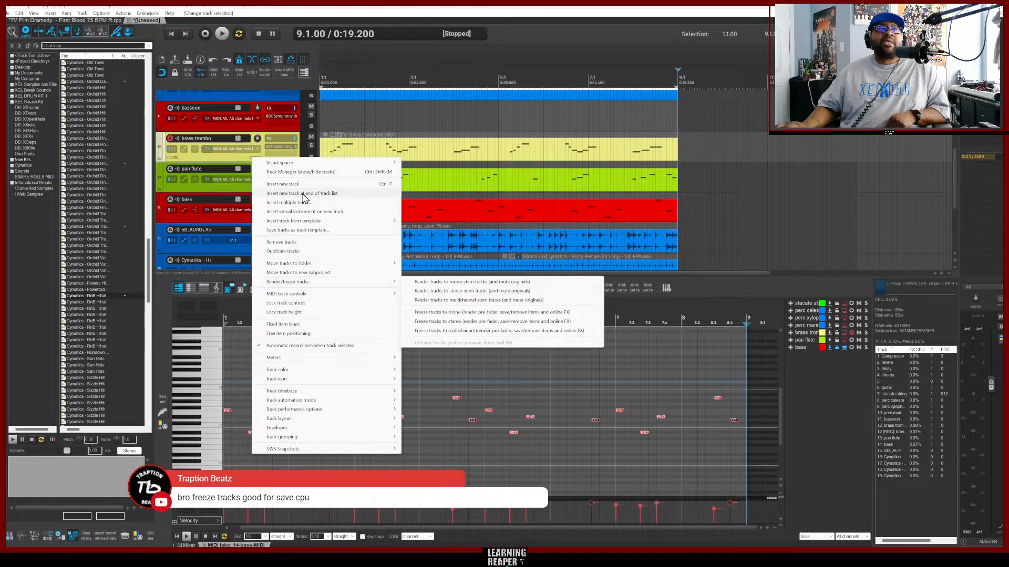
left_click(200, 217)
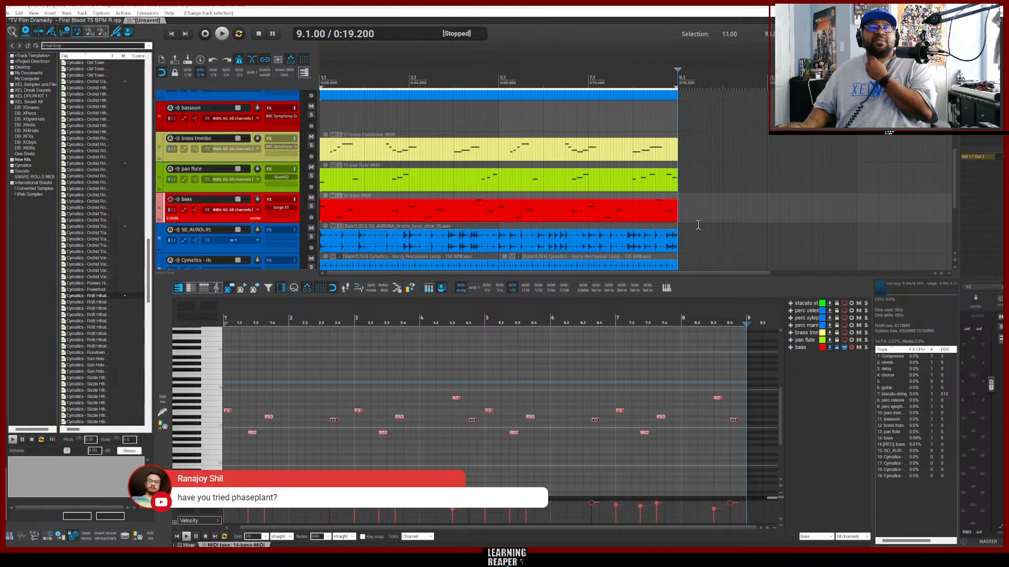
Play the arrangement from the beginning.
scroll(696, 223, "down", 5)
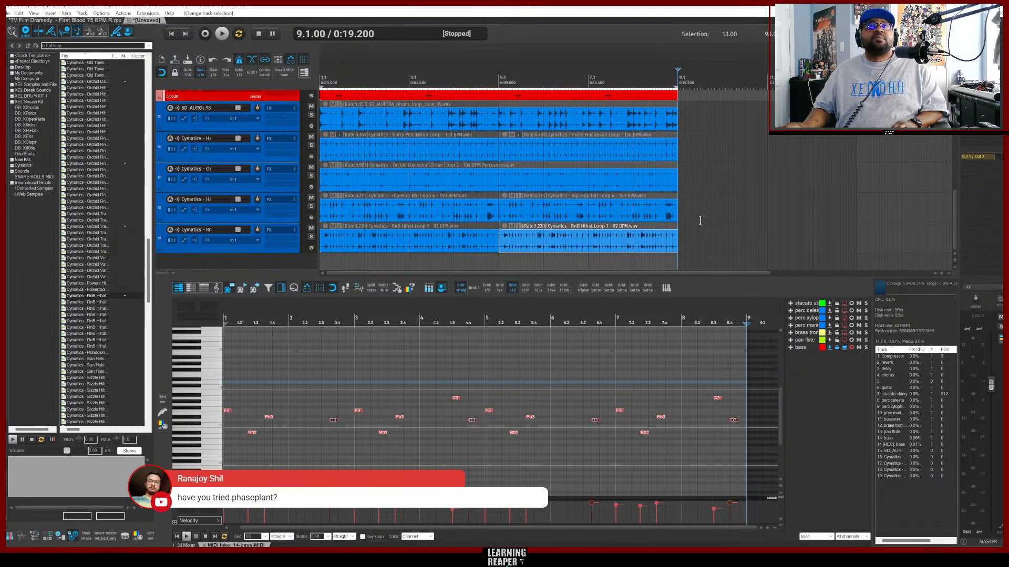
left_click(267, 265)
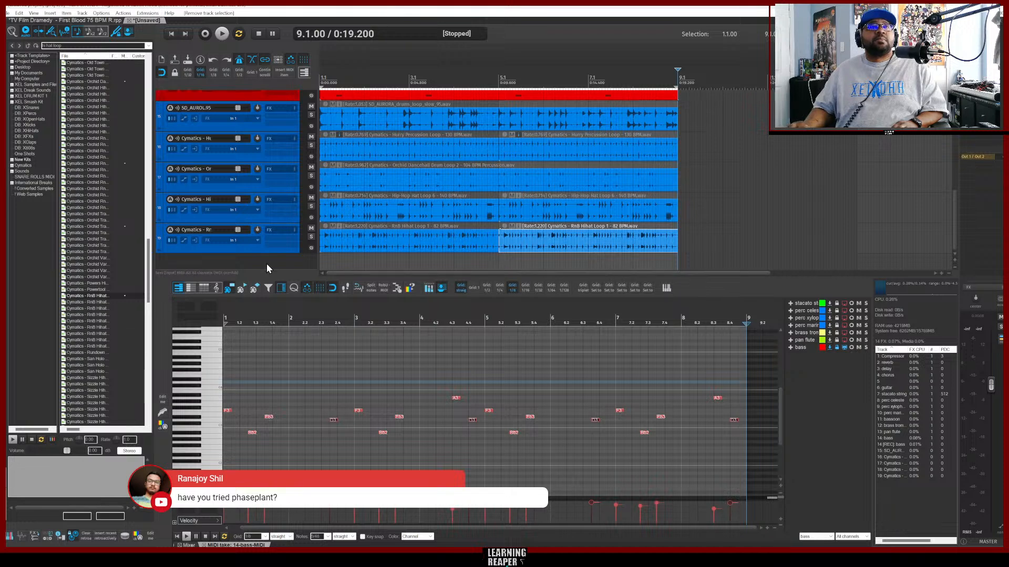
key("Home")
key("space")
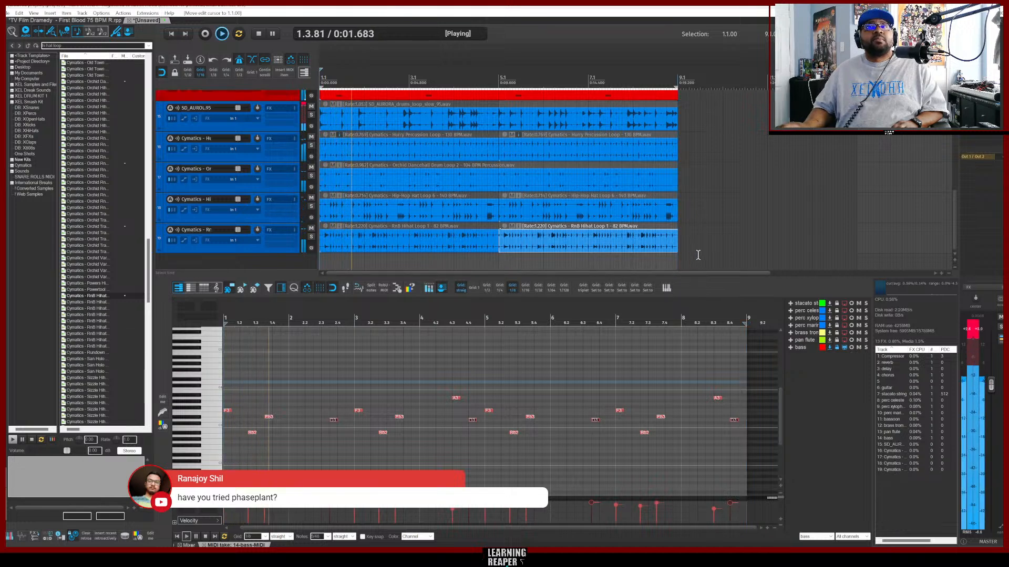
scroll(698, 255, "up", 10)
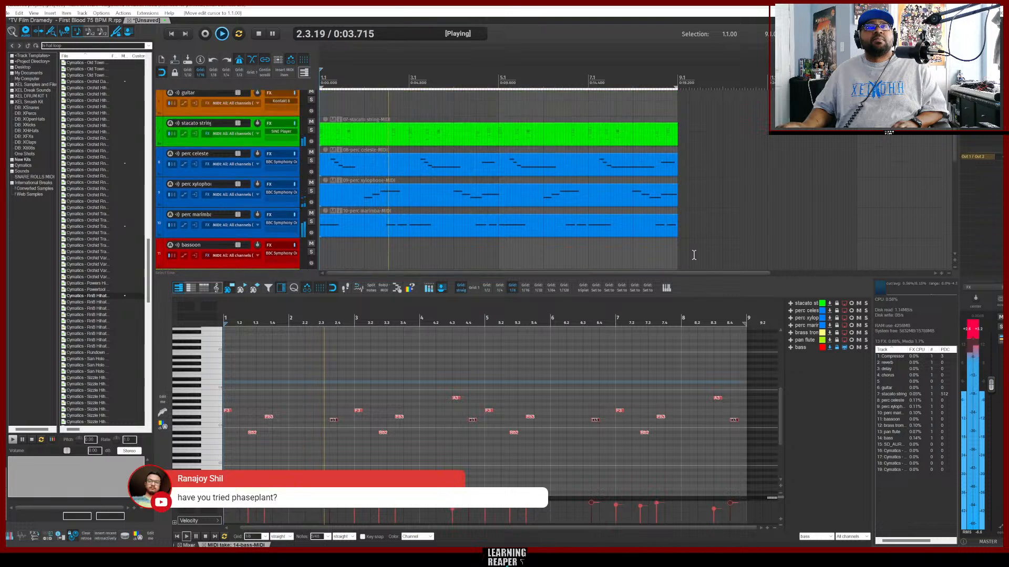
scroll(694, 255, "up", 1)
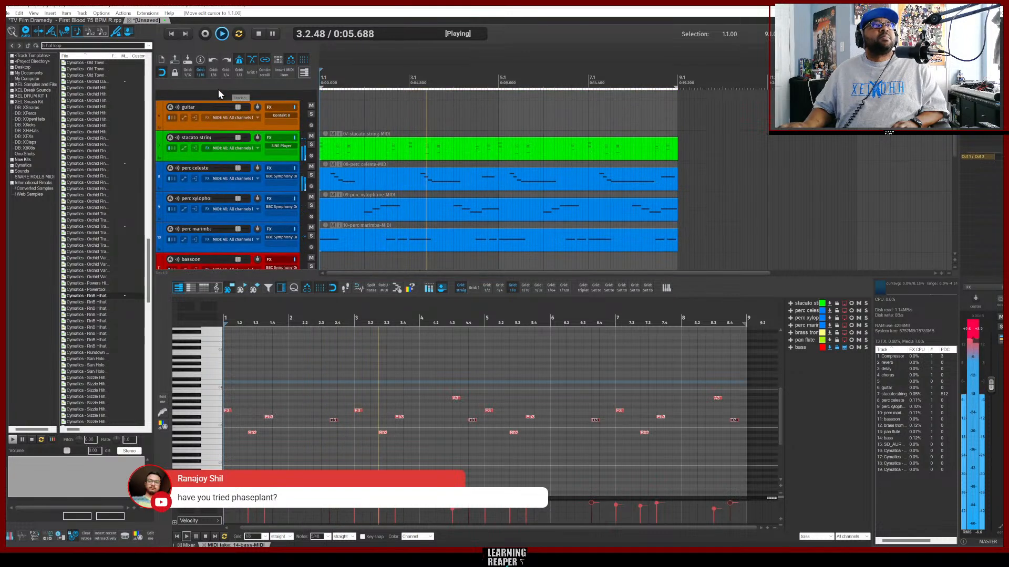
Save the project as a new file named TV Film Dramedy - Dont Touch Me 100 BPM R.
left_click(7, 13)
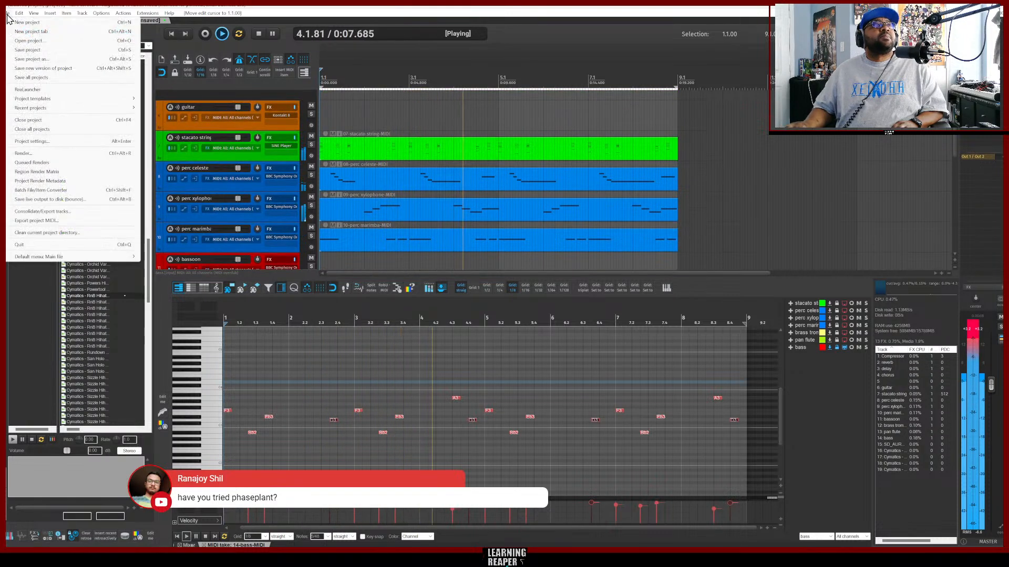
left_click(36, 51)
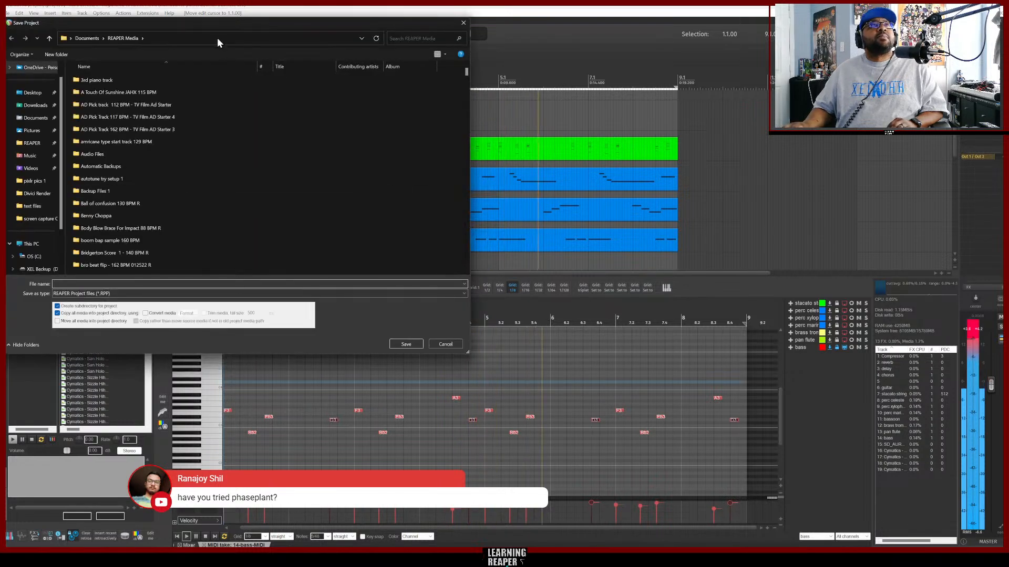
left_click_drag(215, 26, 457, 174)
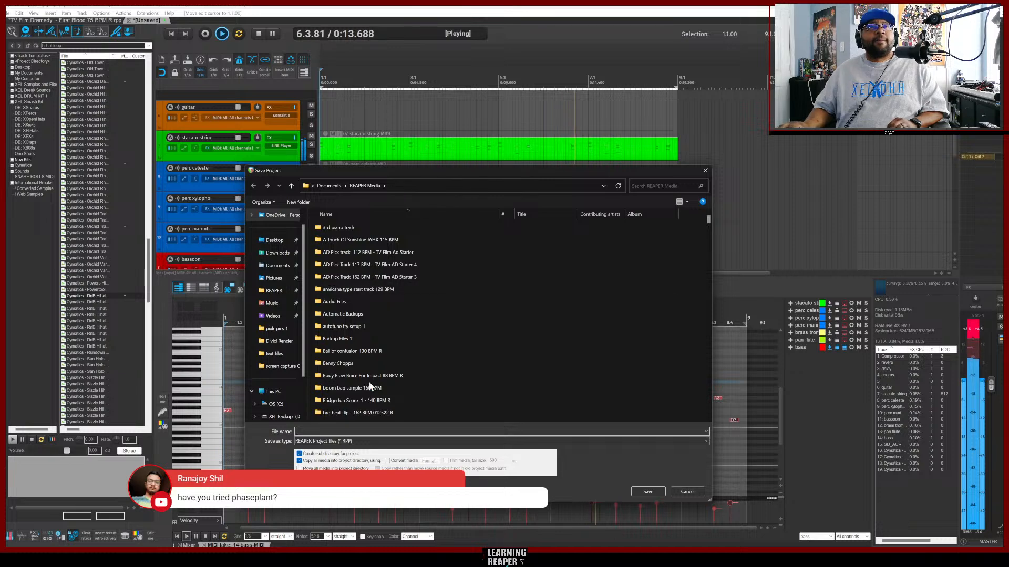
left_click(325, 433)
type("TV")
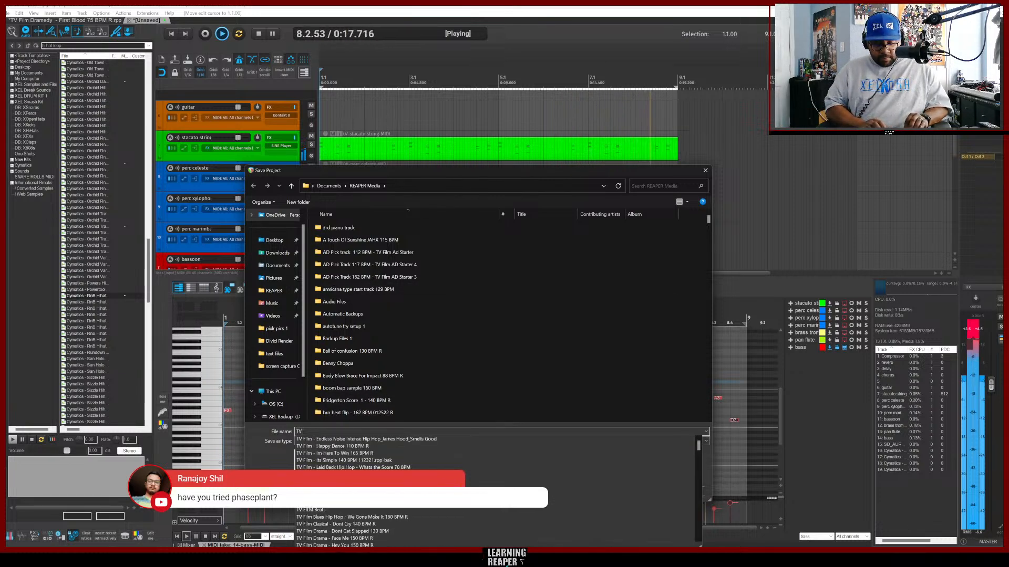
type(" Film")
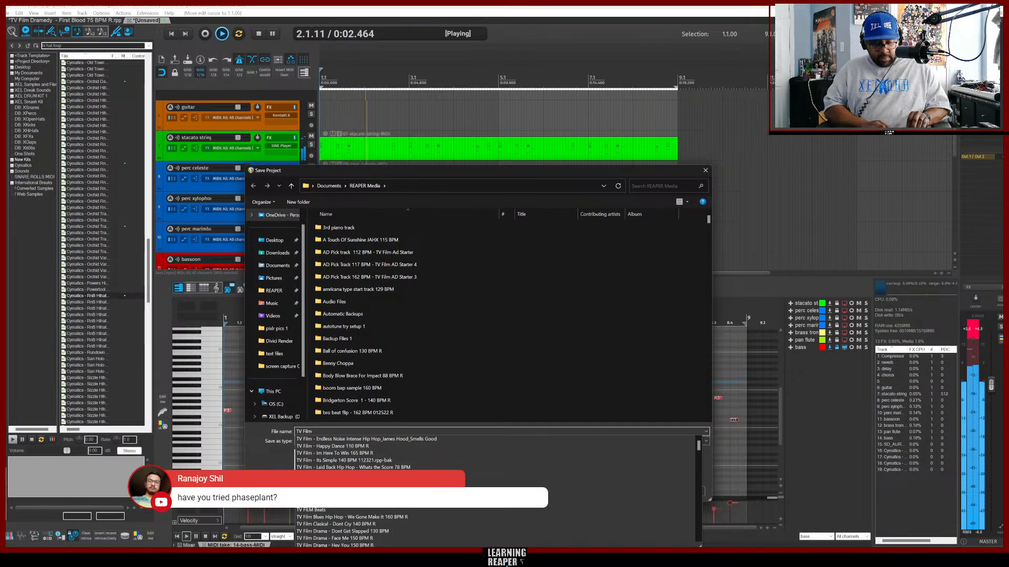
type(" Drame")
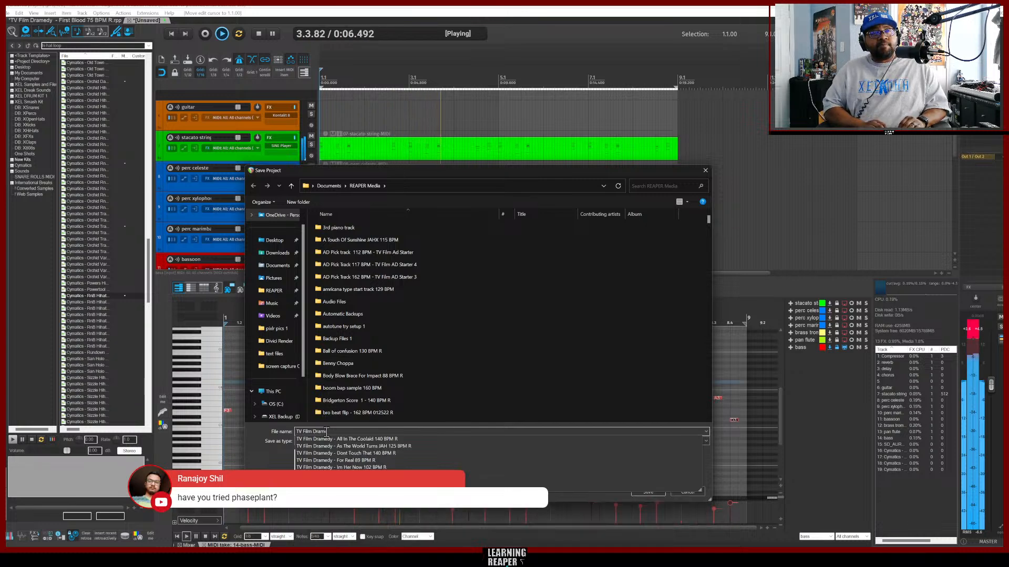
type("dy")
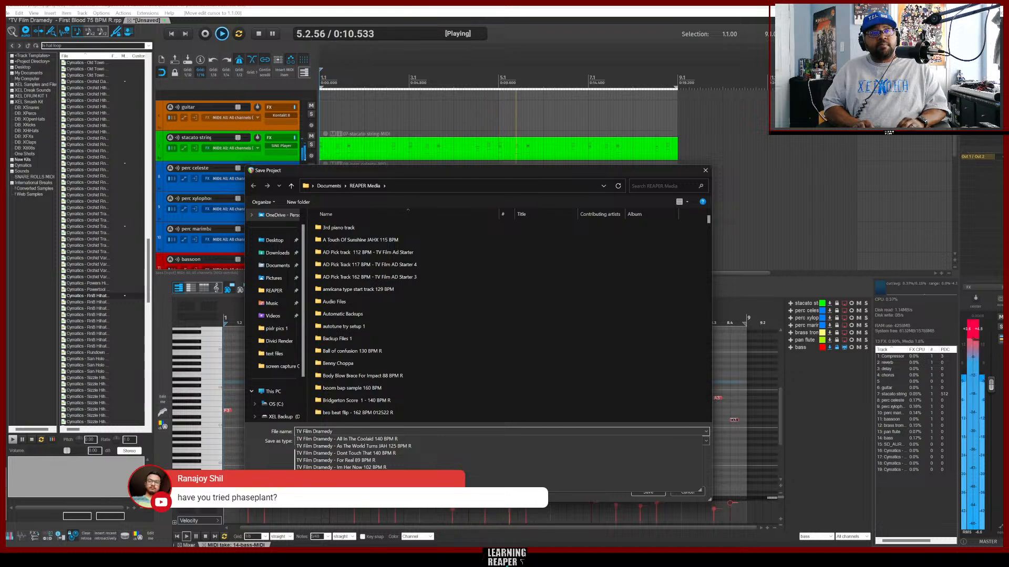
type(" -")
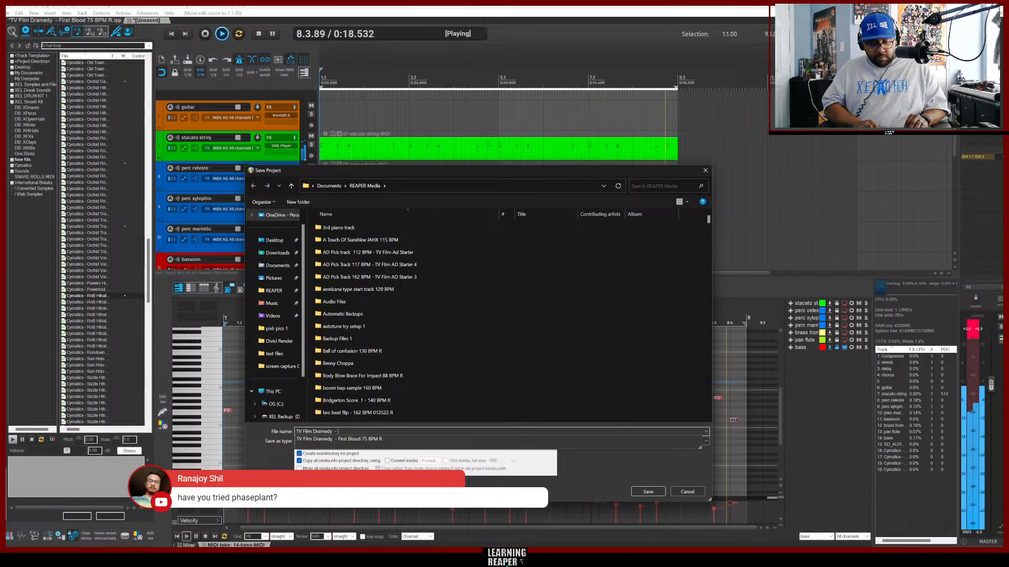
type("Dont")
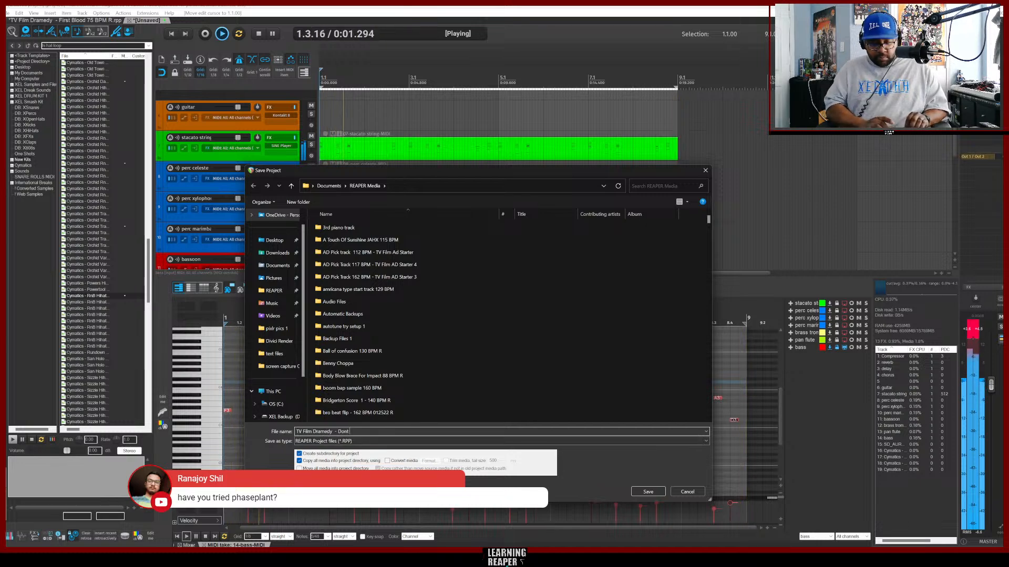
type(" Touch ")
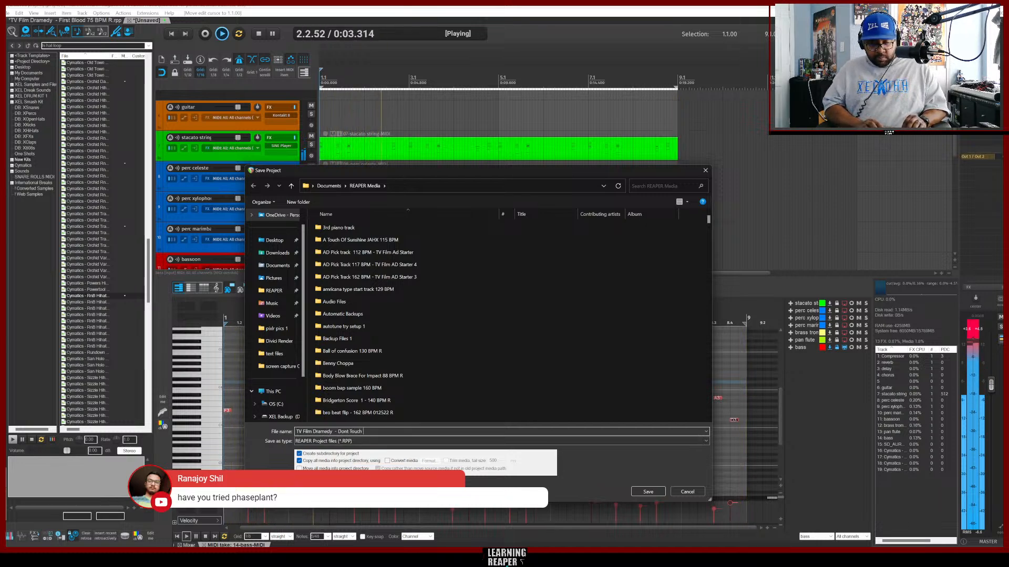
type("Me")
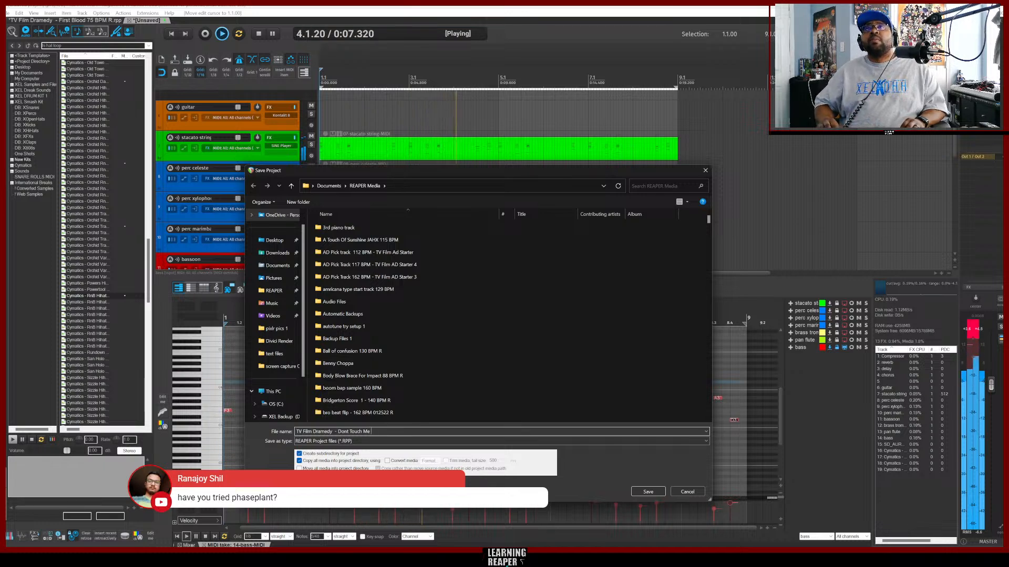
type(" 100 B")
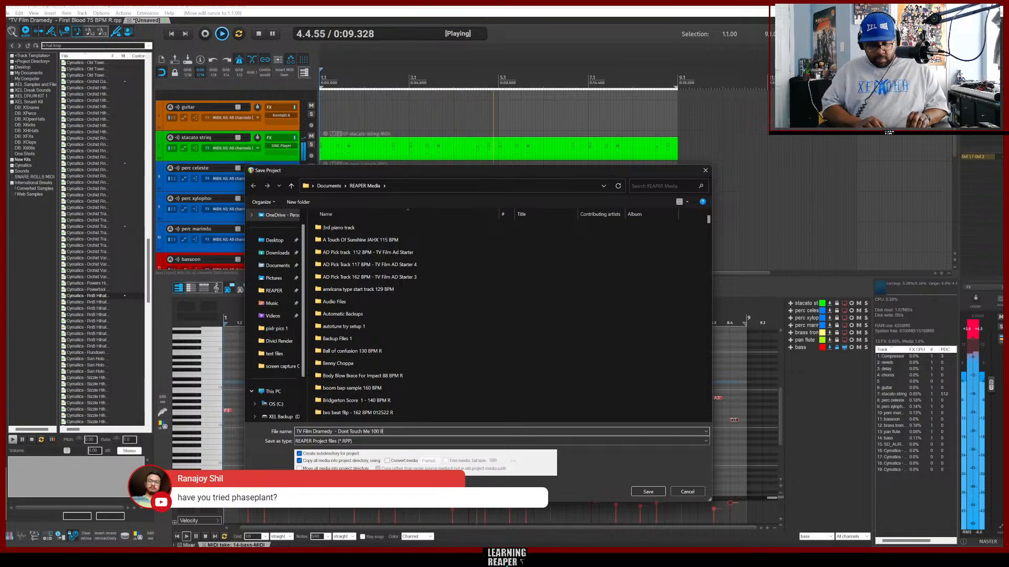
type("PM R")
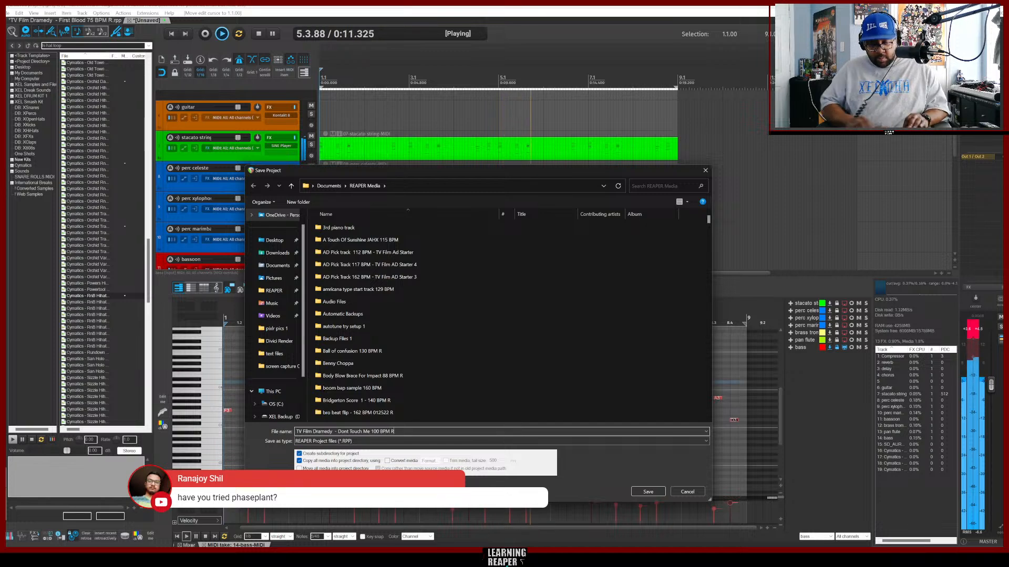
key("Return")
Stop playback and review the tracks of the arrangement.
key("space")
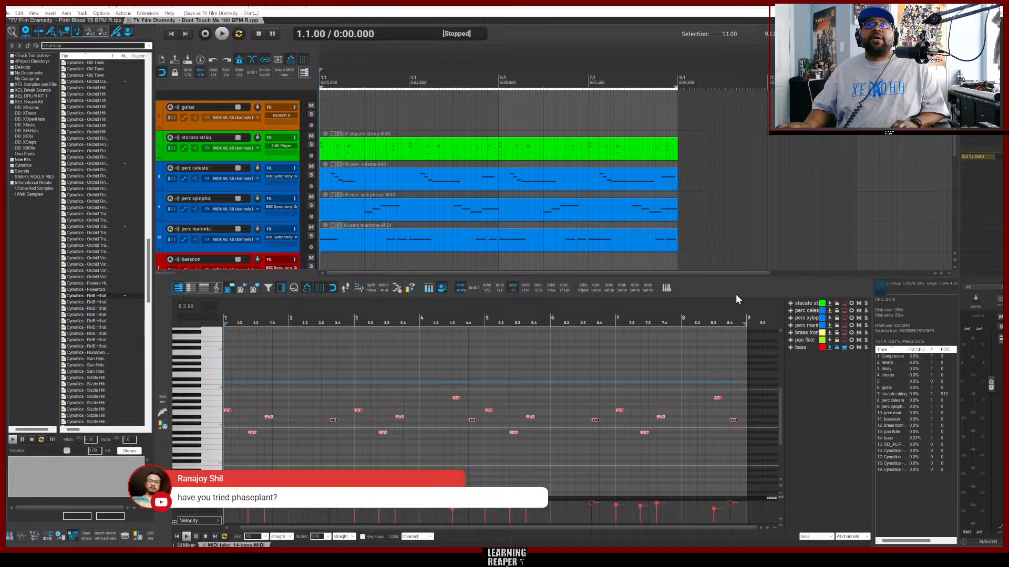
scroll(710, 209, "down", 8)
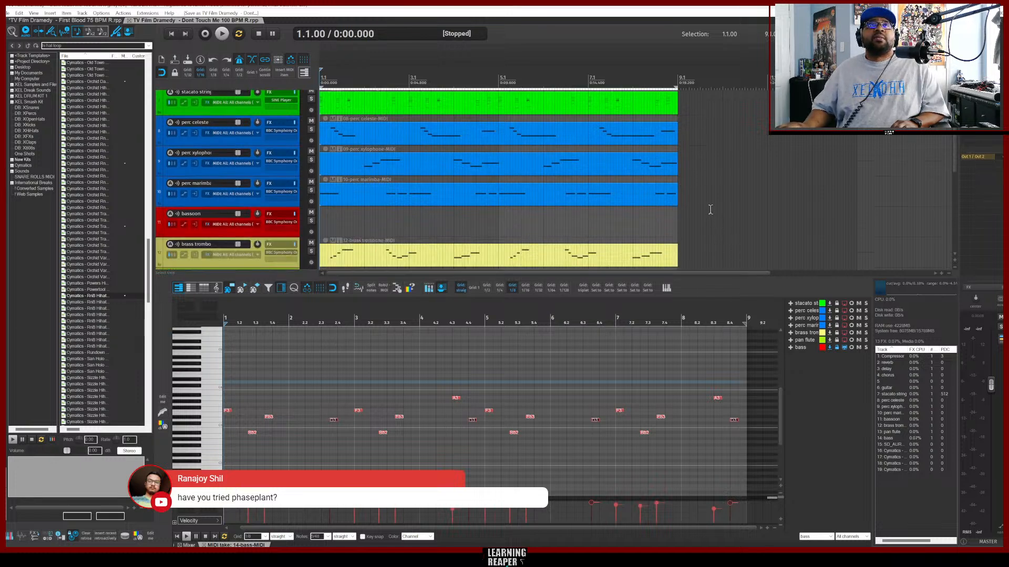
scroll(710, 210, "up", 8)
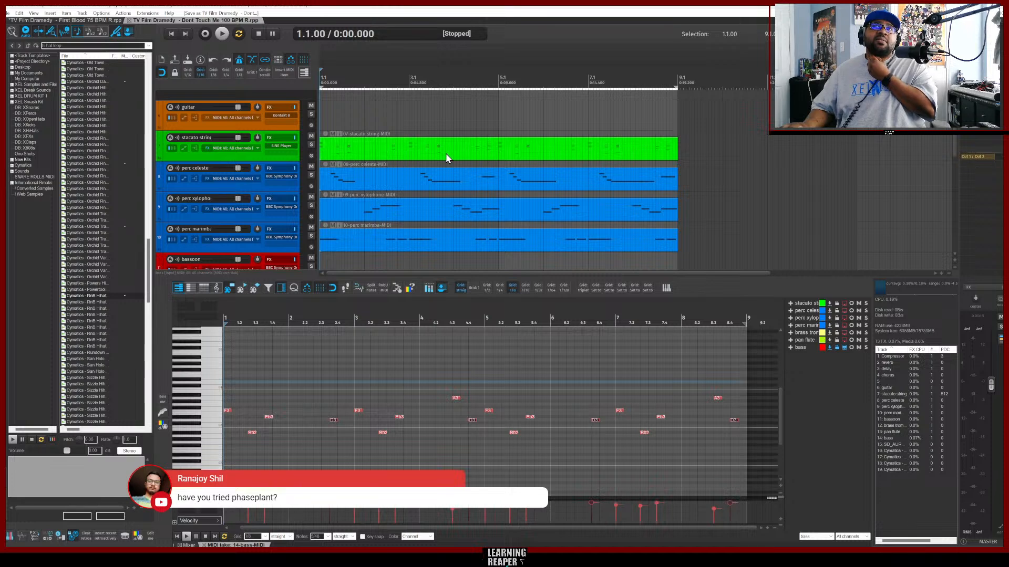
scroll(554, 173, "down", 8)
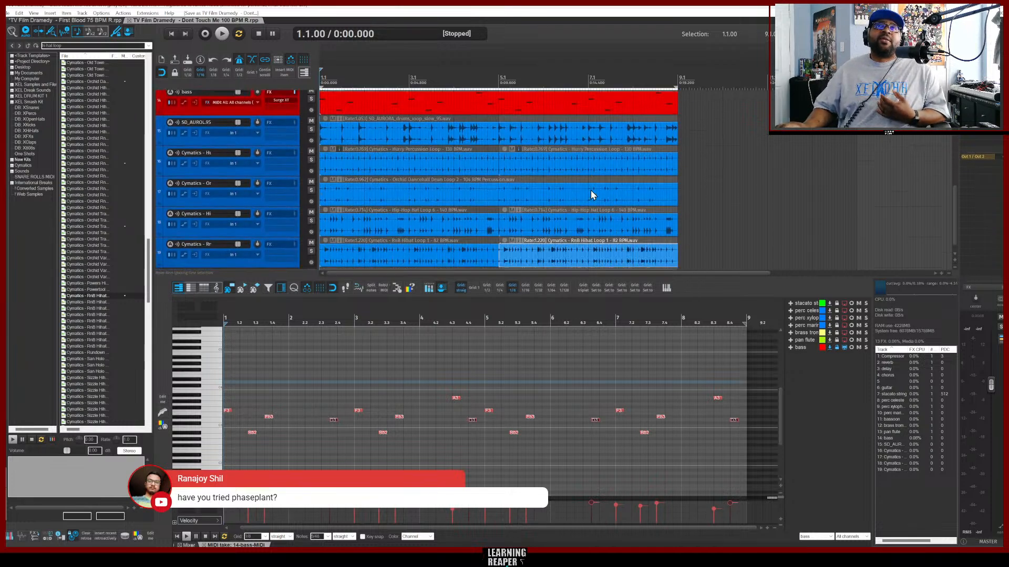
scroll(591, 191, "down", 1)
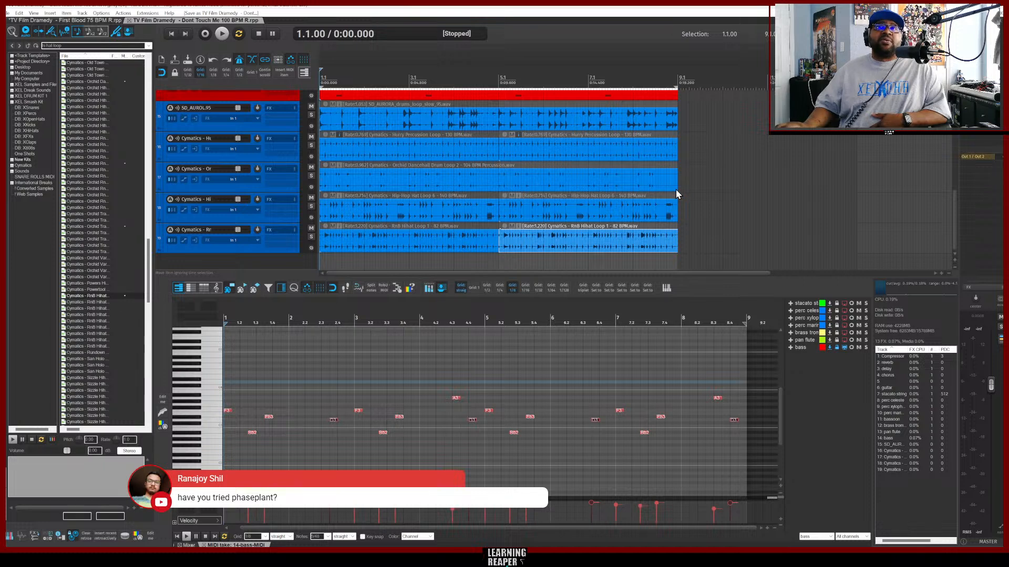
scroll(676, 194, "up", 10)
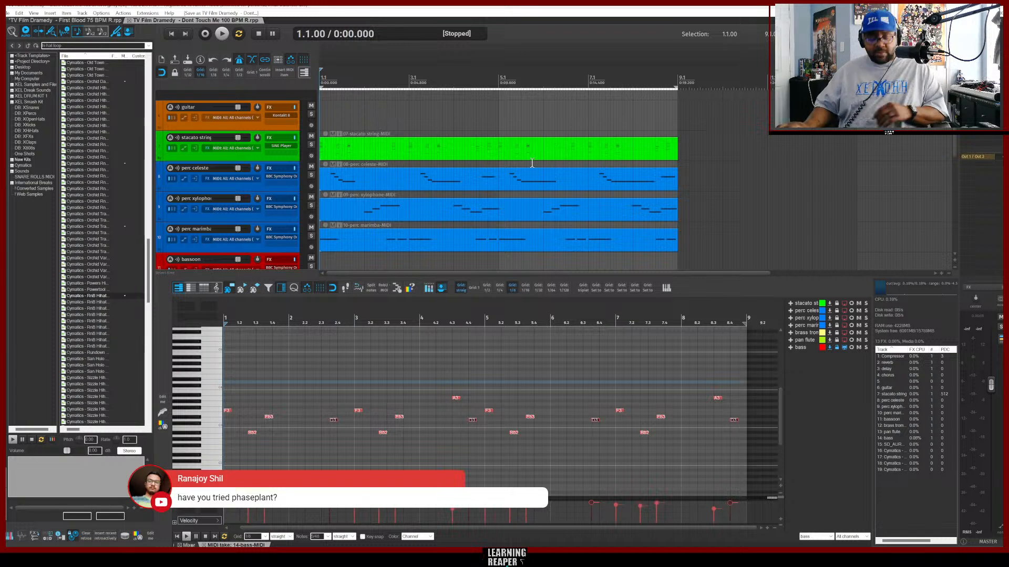
Inspect the guitar track's input FX chain, then copy the MIDI Snap To Key input effect from the xylophone track onto it.
left_click(244, 124)
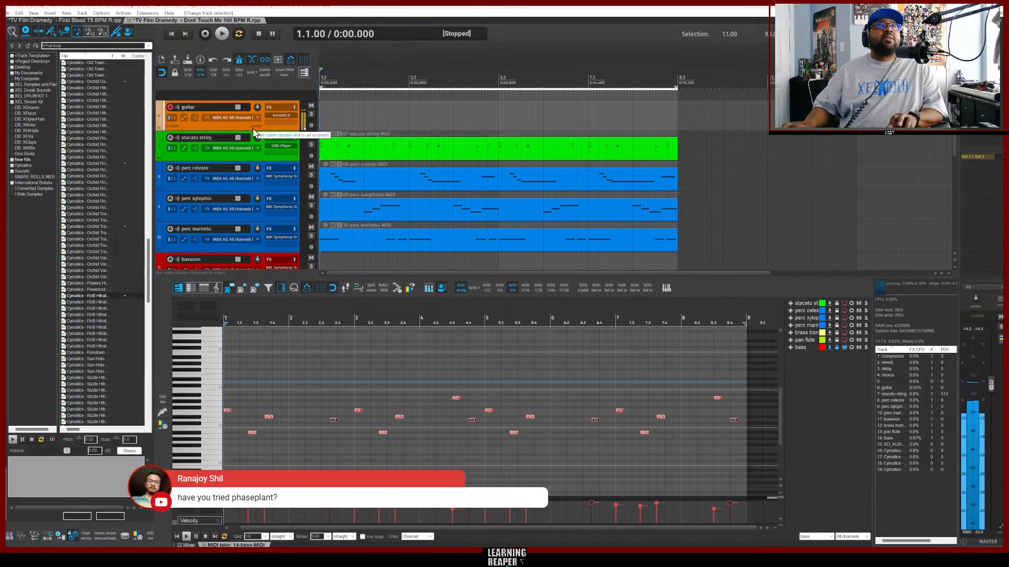
left_click(207, 118)
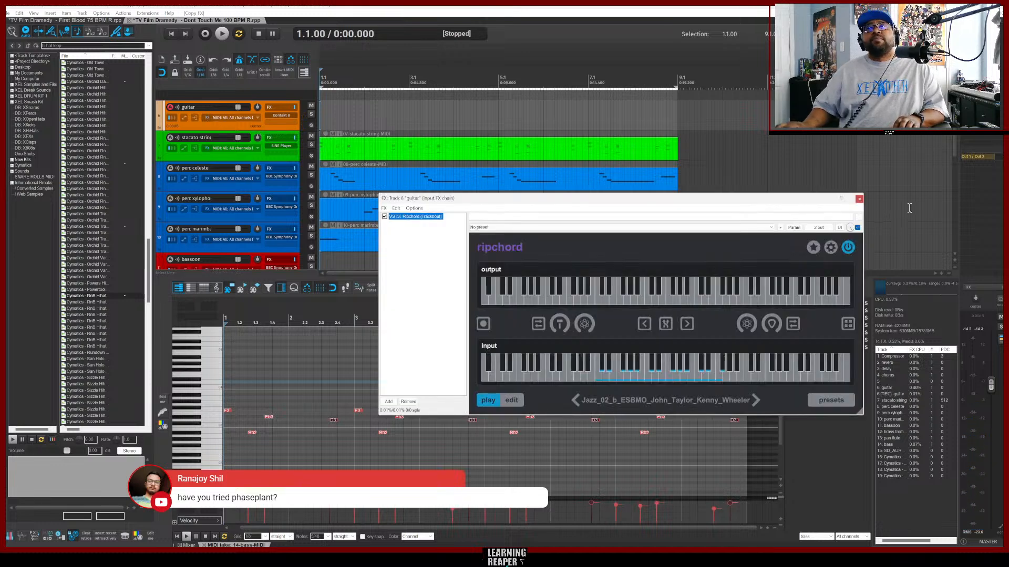
left_click(859, 200)
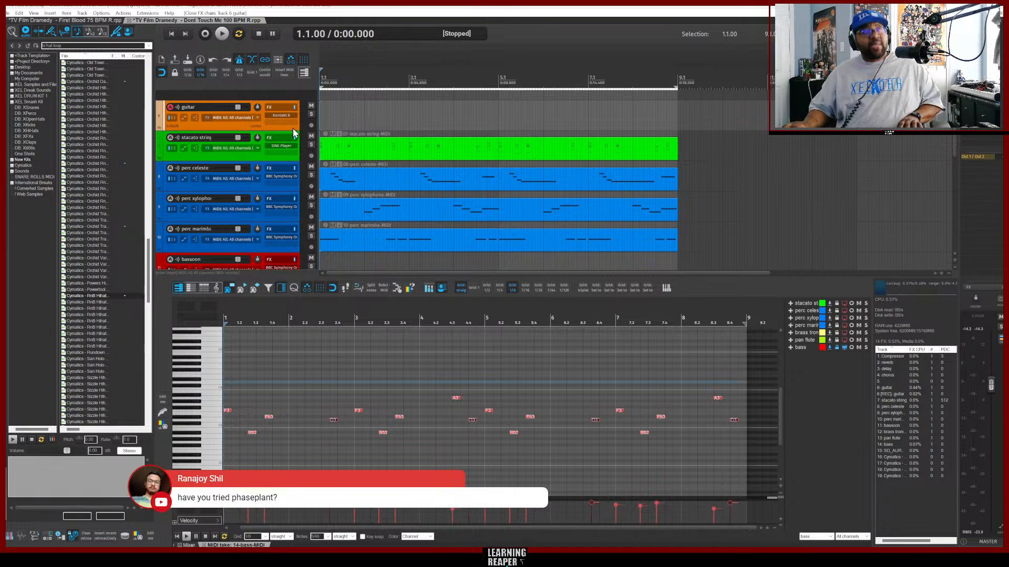
left_click(274, 128)
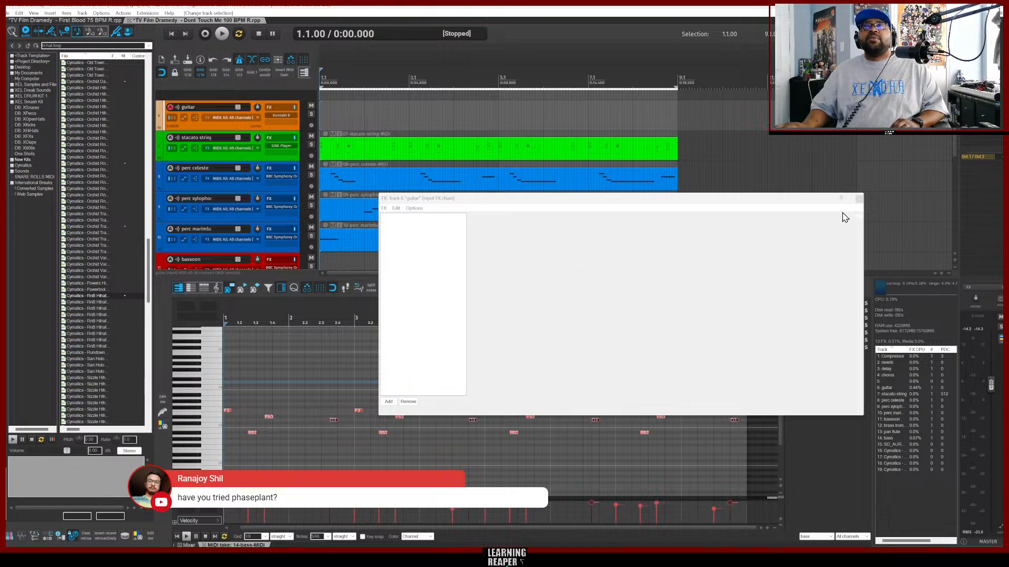
left_click(859, 200)
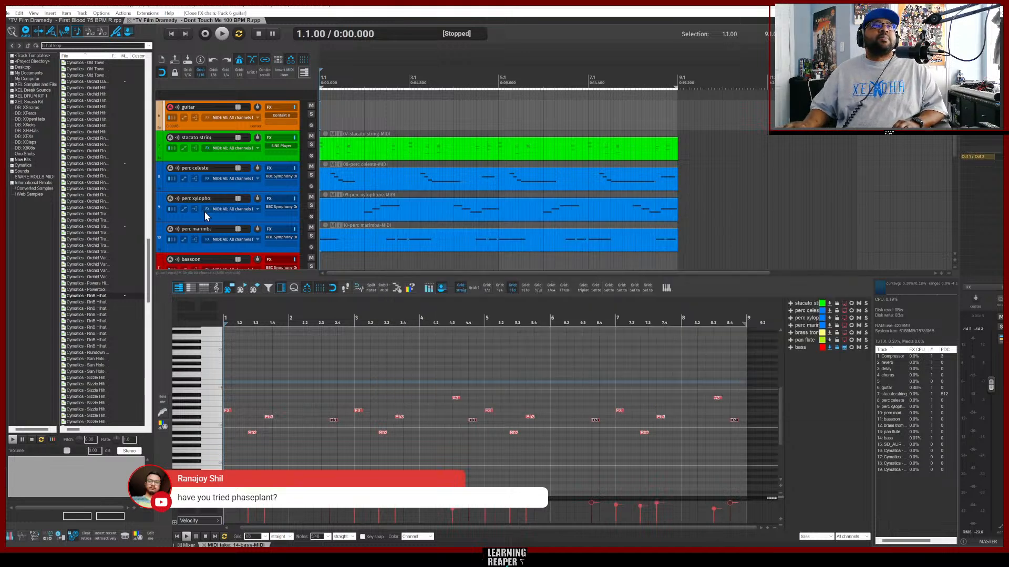
left_click_drag(207, 211, 210, 124)
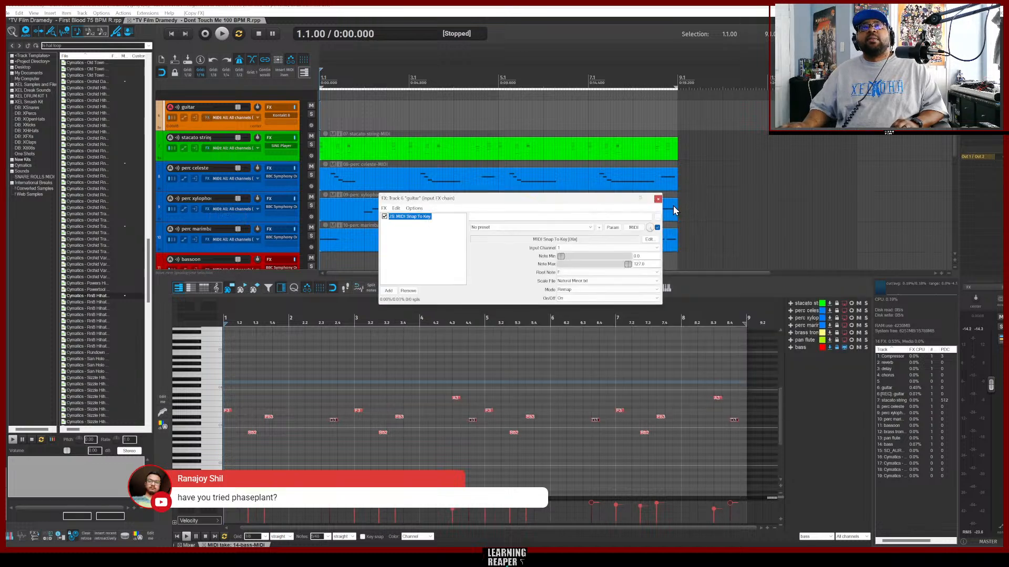
Close the input FX window and record a new MIDI guitar part of repeated notes across the arrangement.
left_click(658, 200)
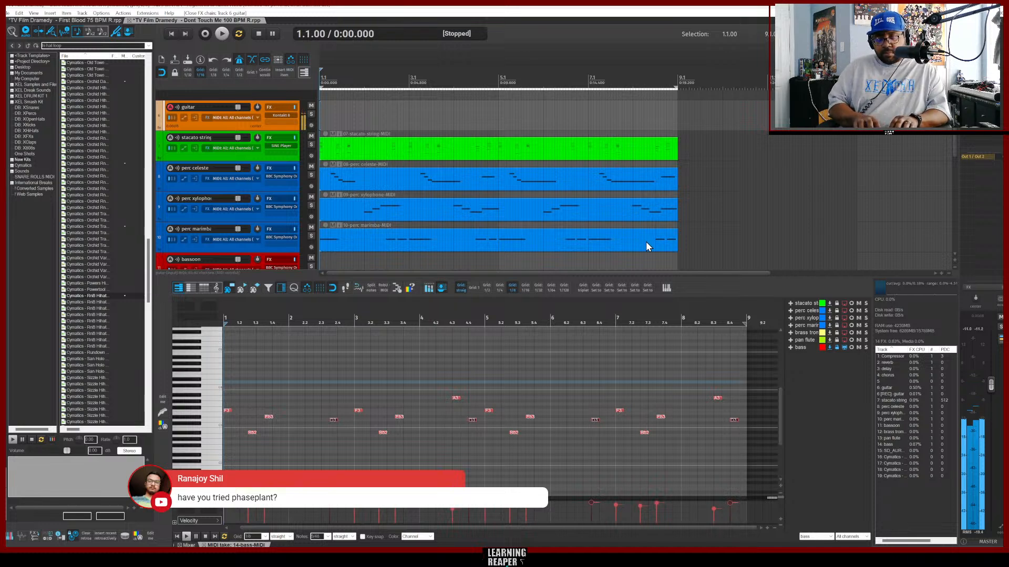
key("space")
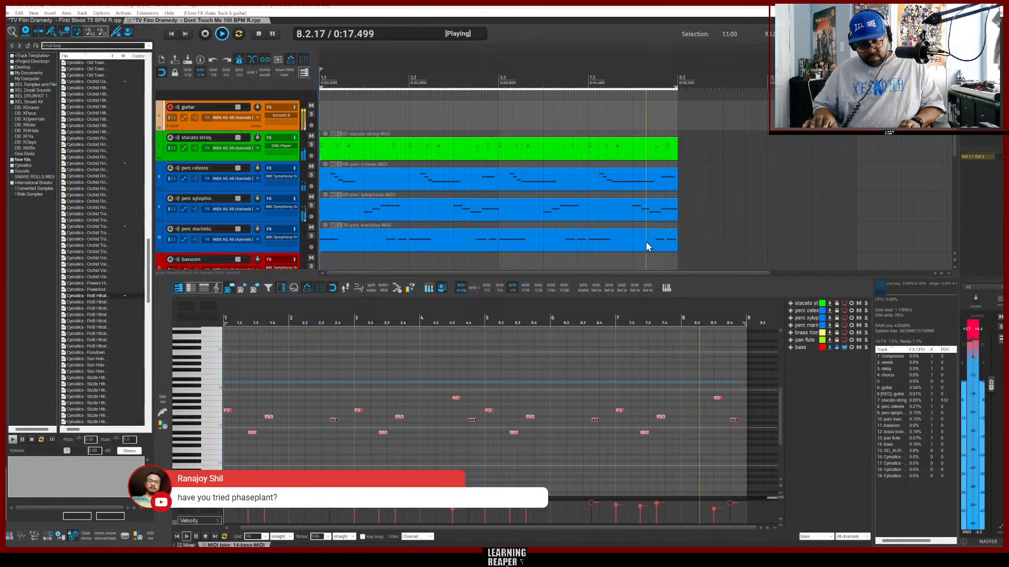
key("ctrl+m")
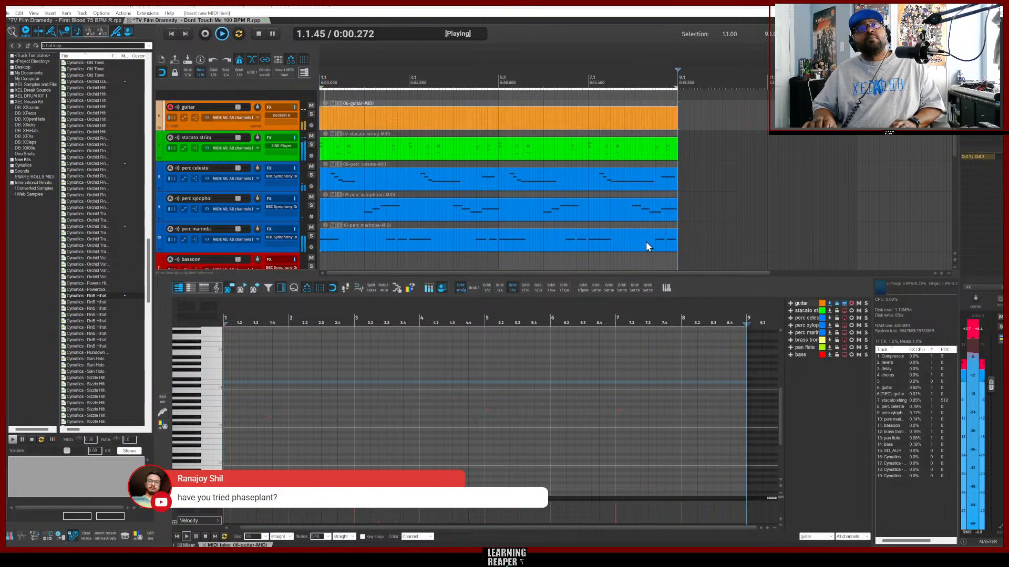
key("ctrl+r")
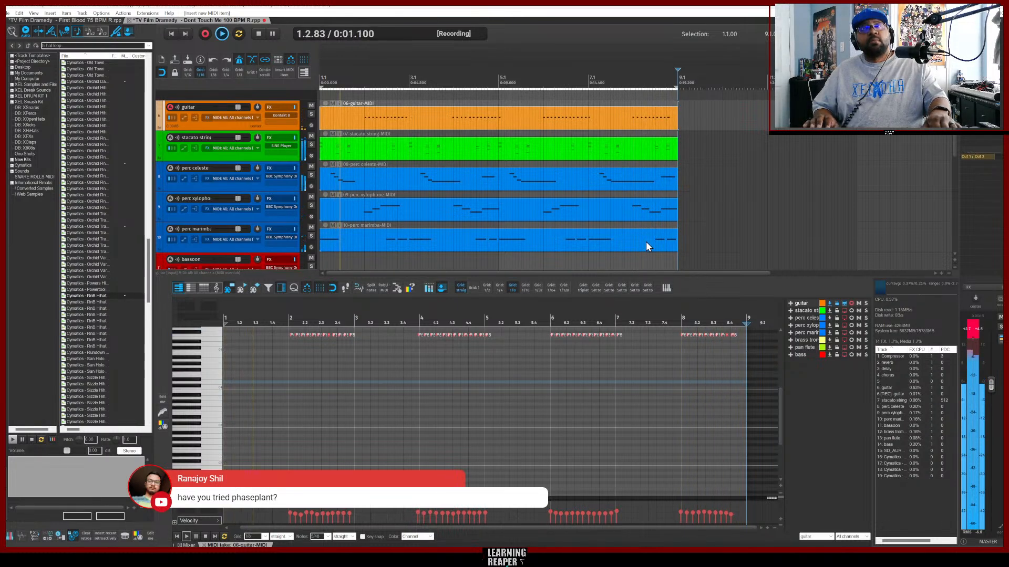
key("ctrl+r")
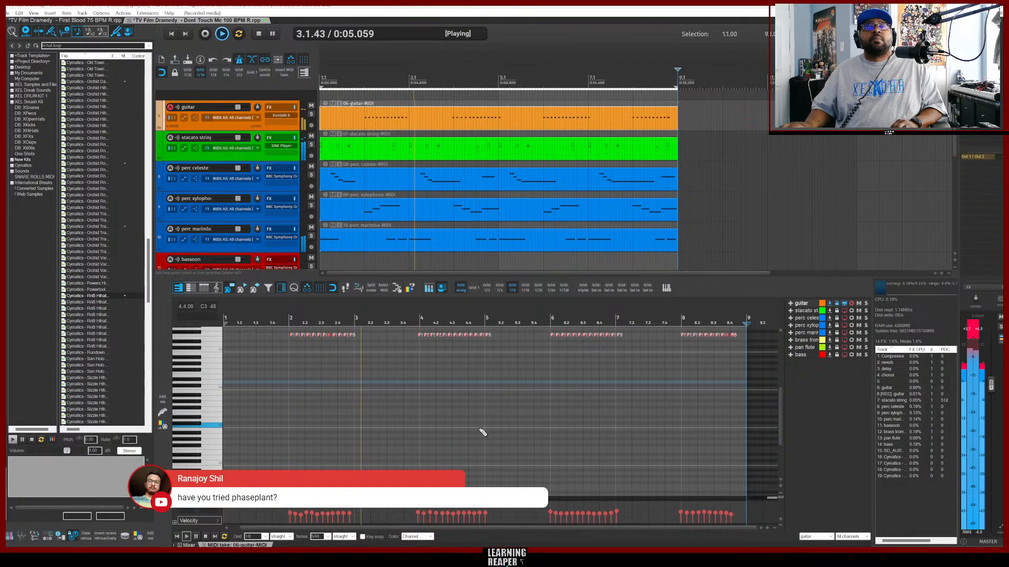
Select all the recorded guitar notes and quantize them to the grid, then stop playback.
scroll(592, 447, "up", 2)
scroll(592, 447, "up", 2)
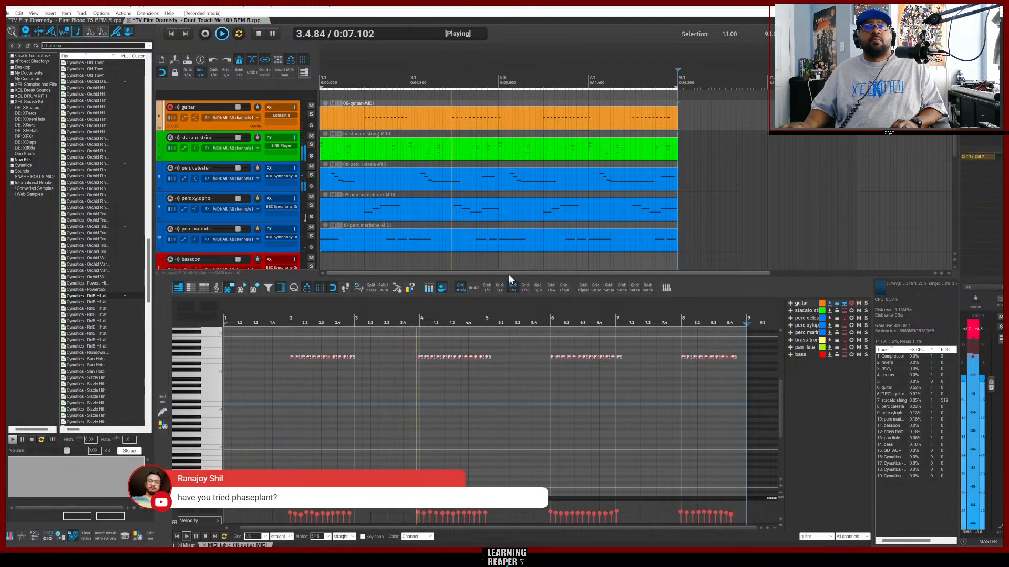
left_click(525, 288)
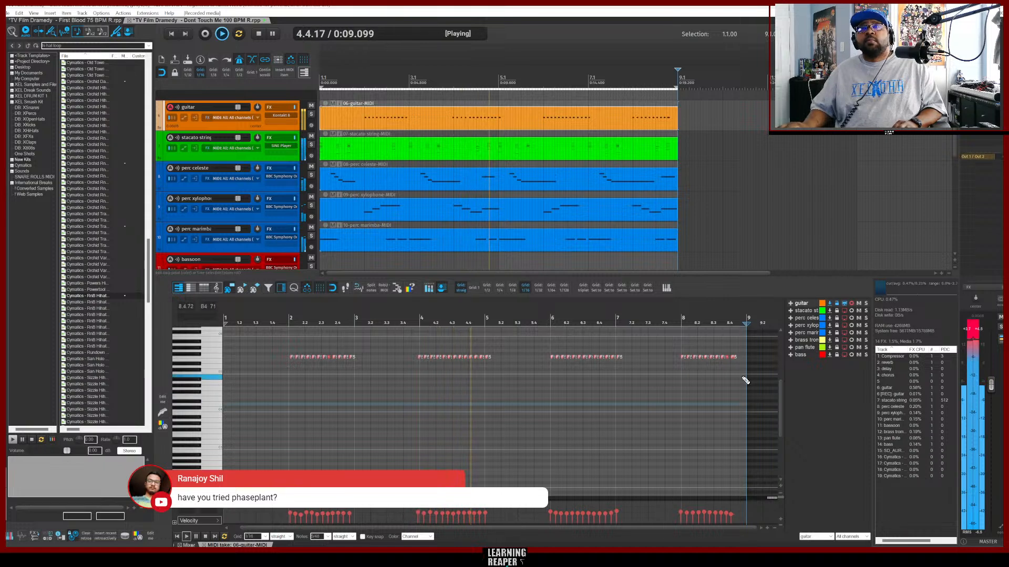
left_click_drag(744, 372, 315, 339)
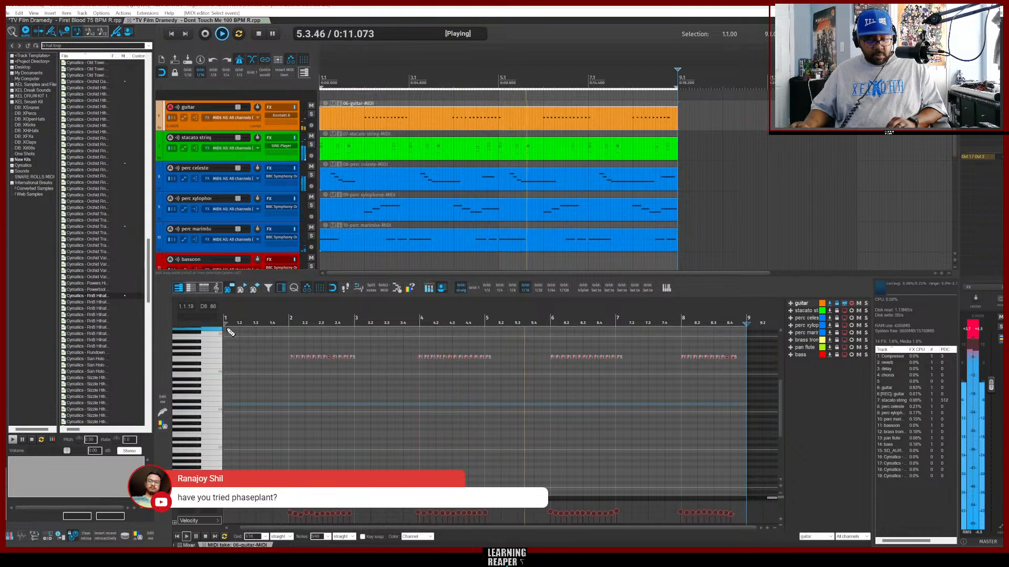
key("q")
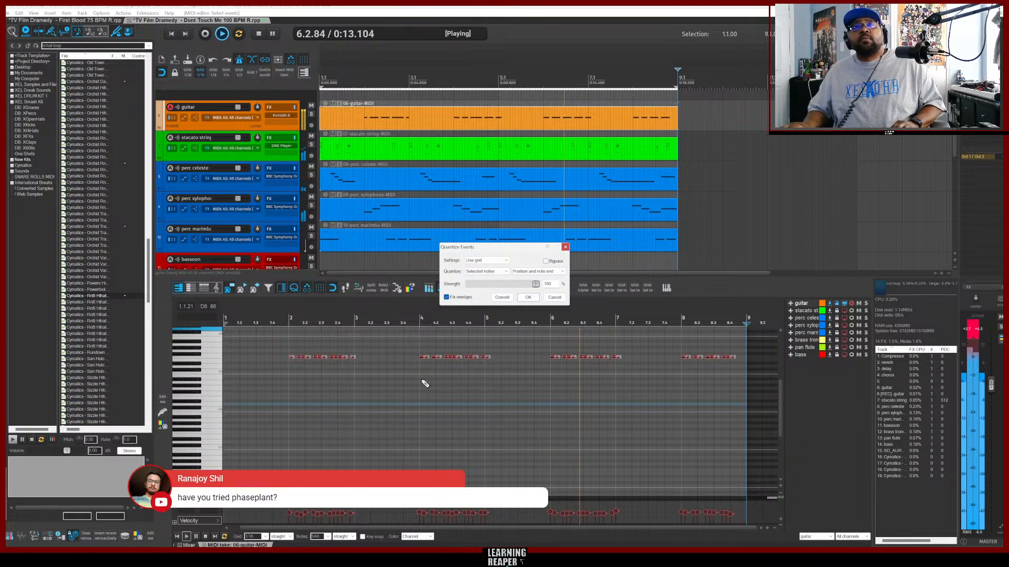
left_click(531, 299)
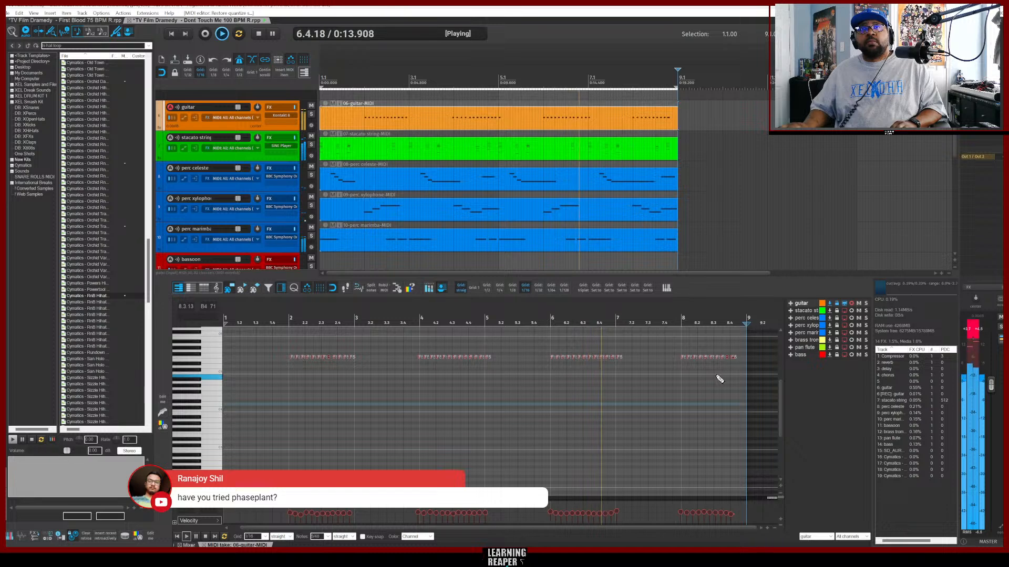
key("space")
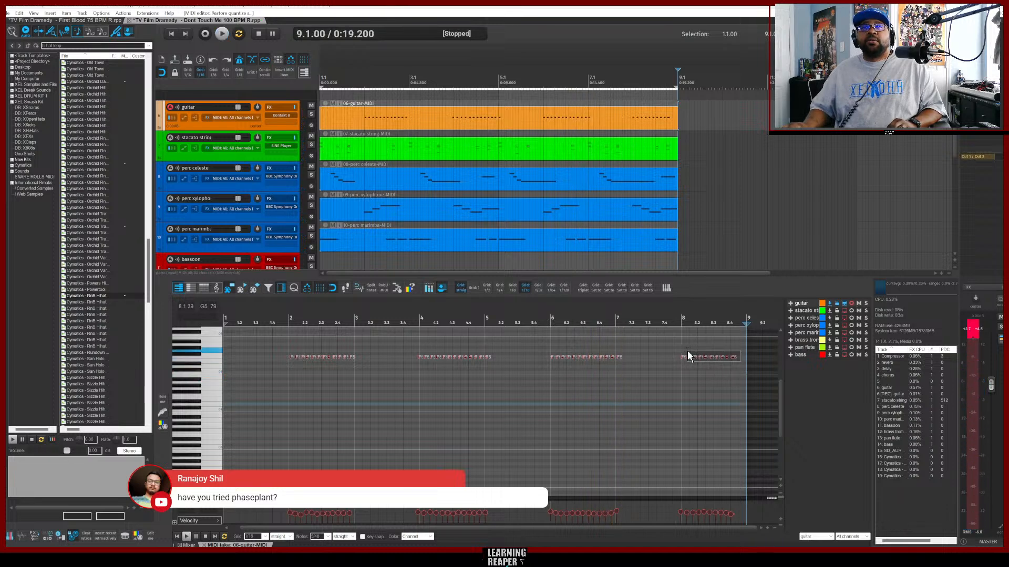
Delete the extra guitar notes so only the first note of each phrase remains.
left_click_drag(687, 351, 688, 355)
key("Delete")
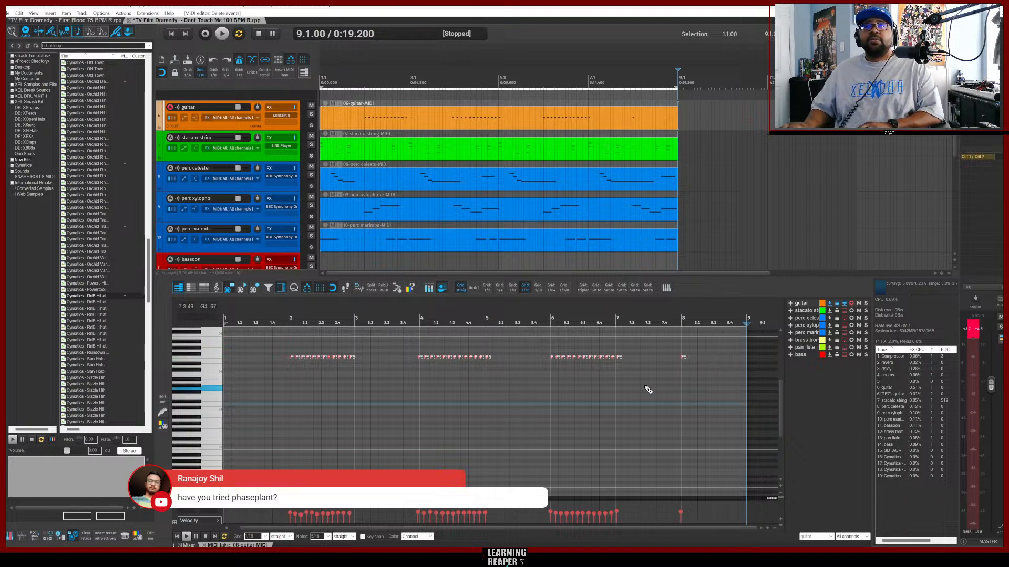
left_click_drag(626, 366, 556, 349)
key("Delete")
left_click_drag(500, 368, 426, 355)
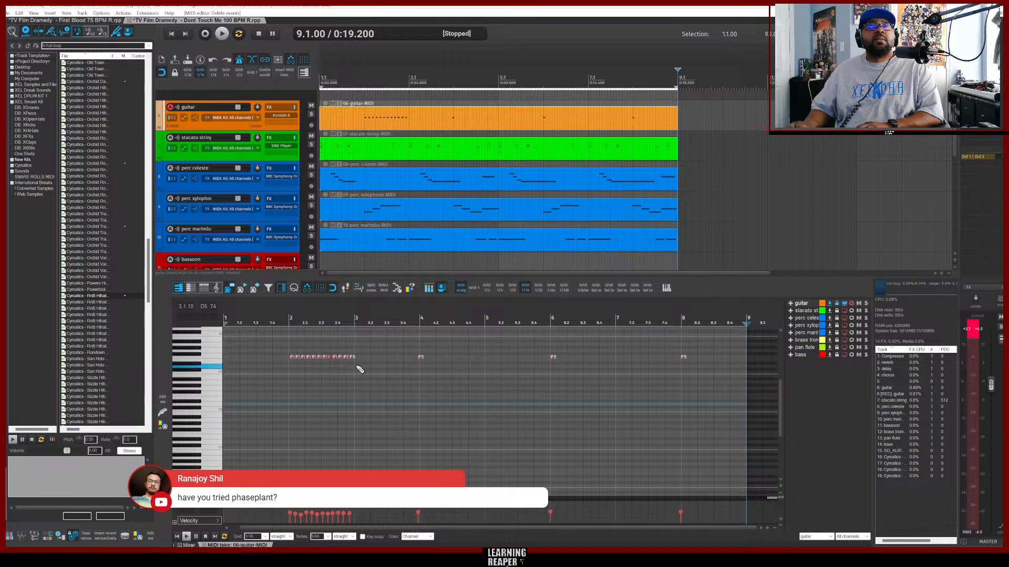
left_click_drag(357, 362, 294, 356)
key("Delete")
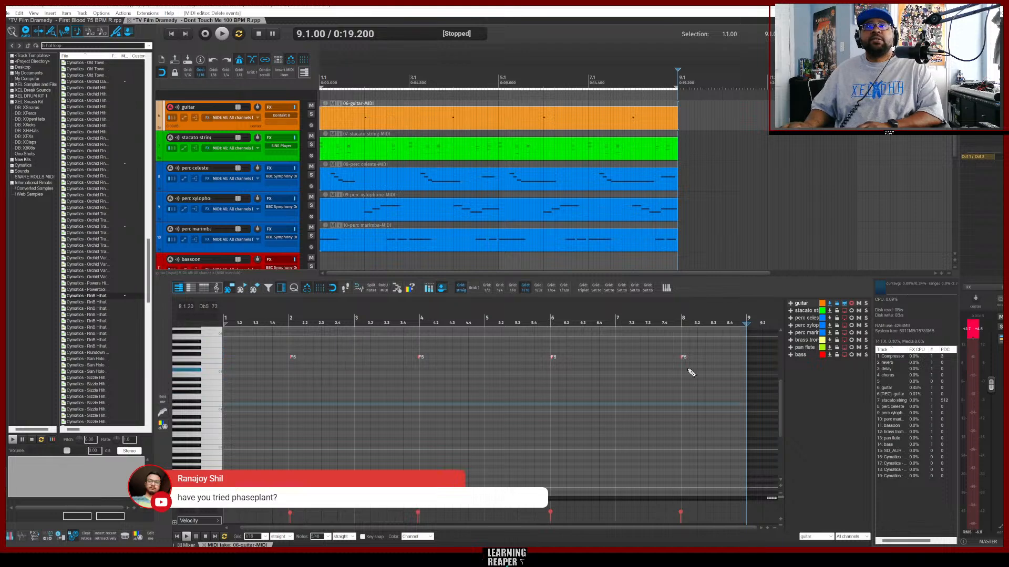
Lengthen the remaining guitar notes and split each into equal repeated notes.
left_click_drag(690, 373, 279, 352)
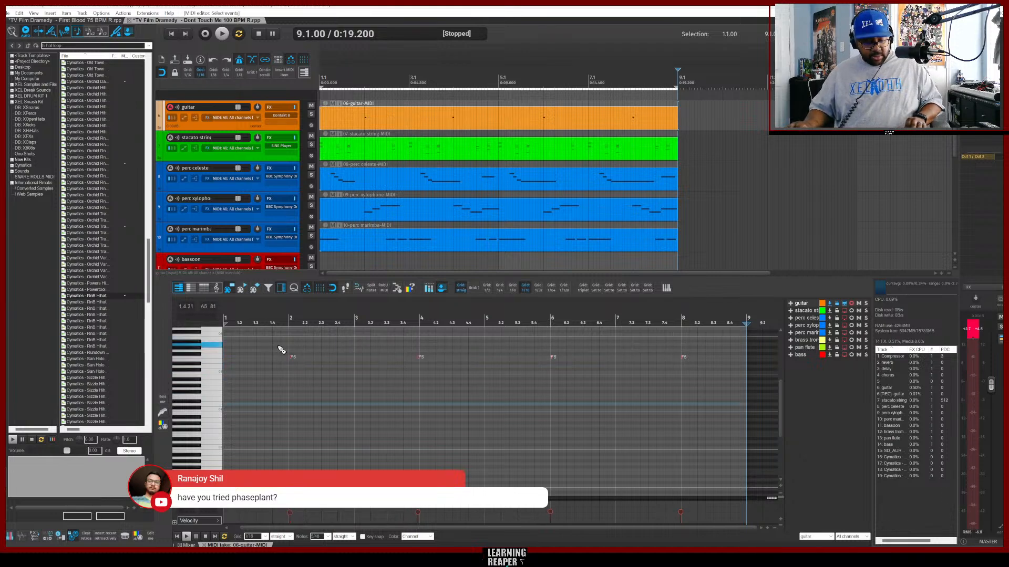
key("ctrl+q")
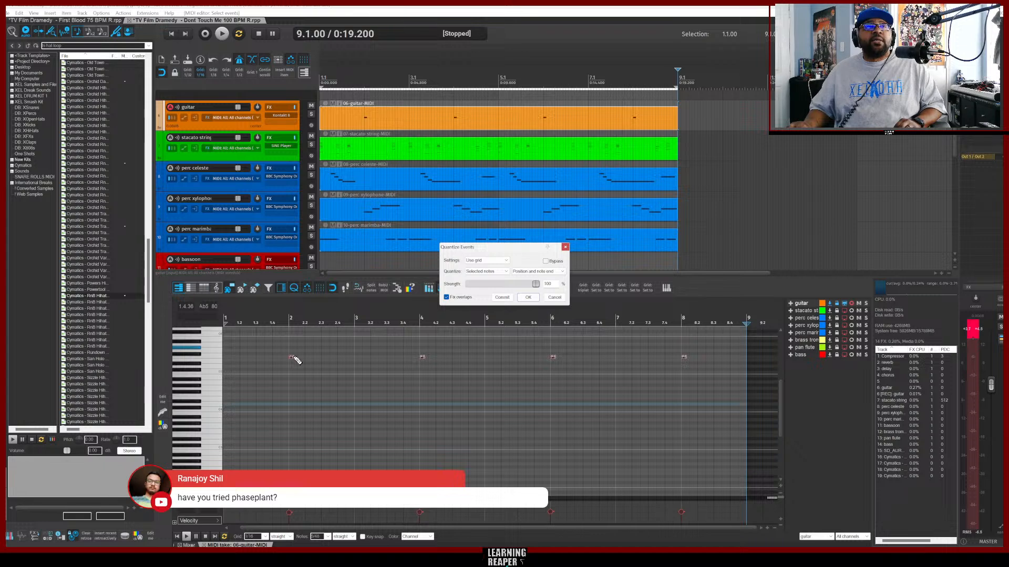
left_click_drag(292, 357, 304, 357)
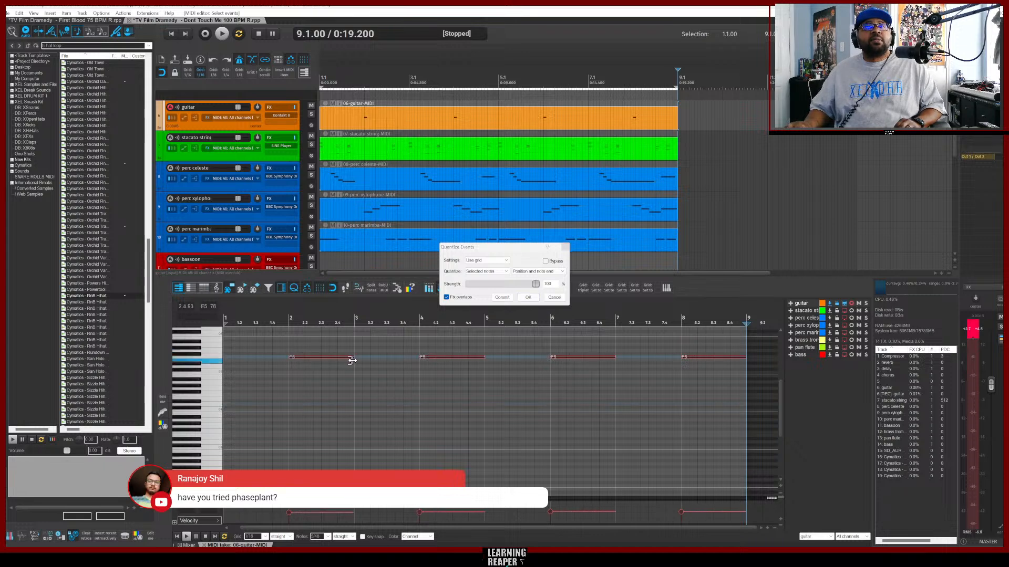
left_click_drag(352, 361, 353, 360)
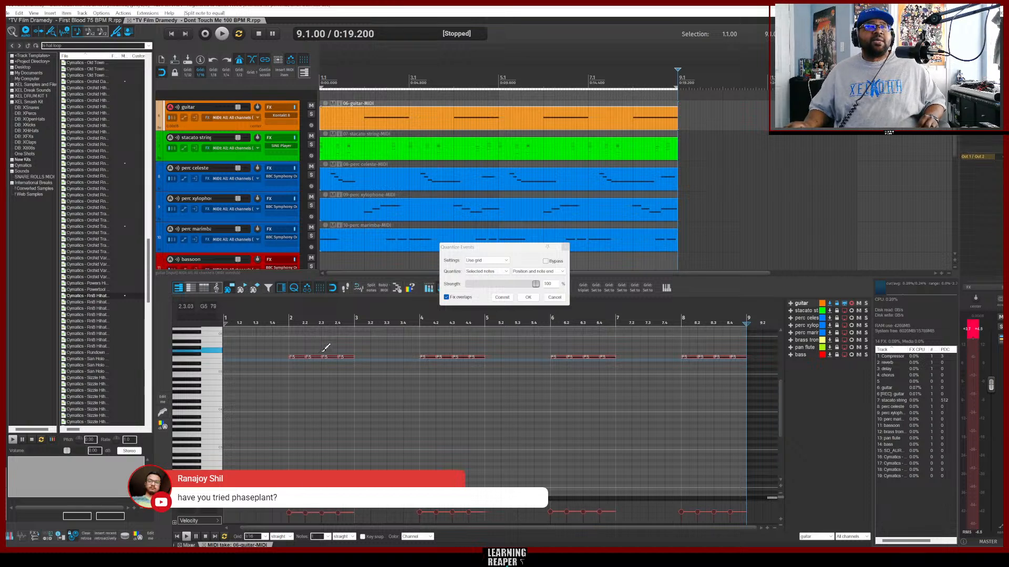
scroll(323, 352, "up", 2)
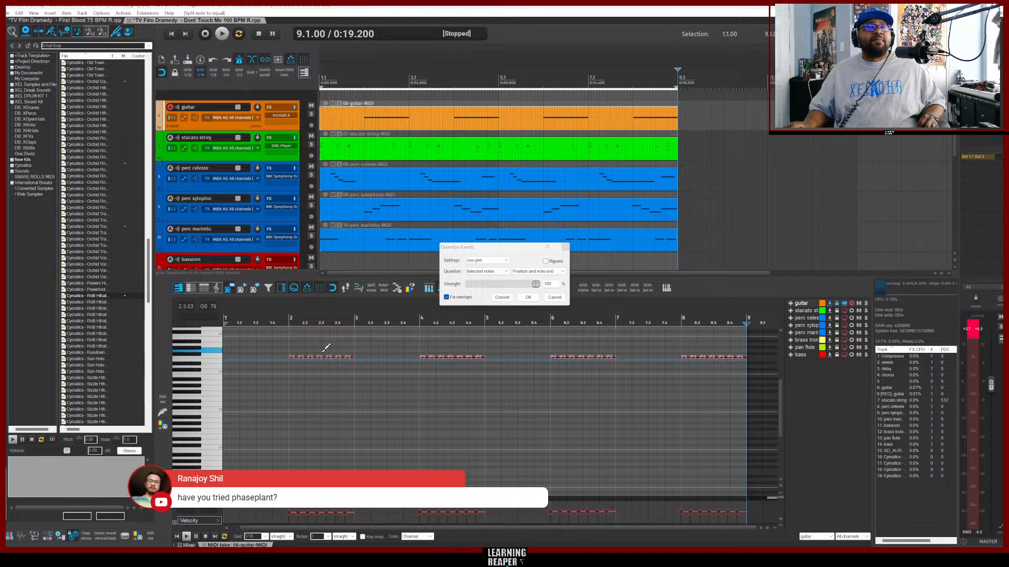
Play the guitar part from the beginning and dismiss the Quantize Events dialog.
key("space")
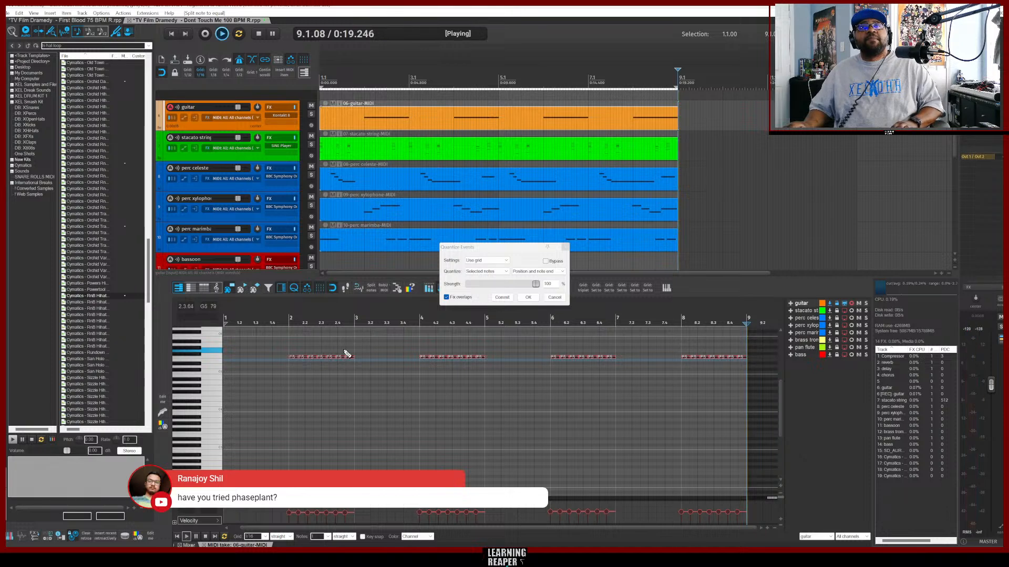
key("space")
key("Home")
key("space")
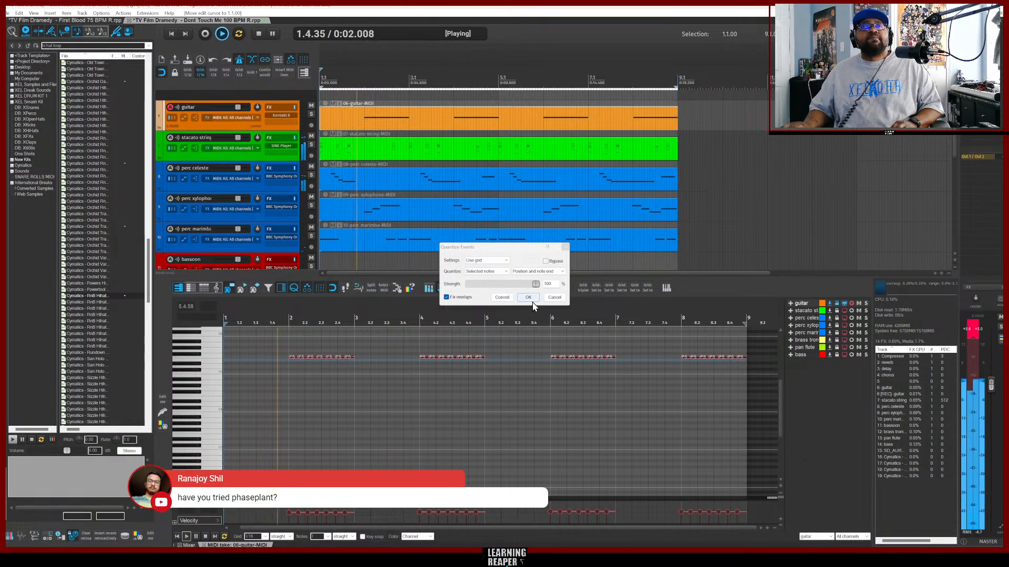
key("space")
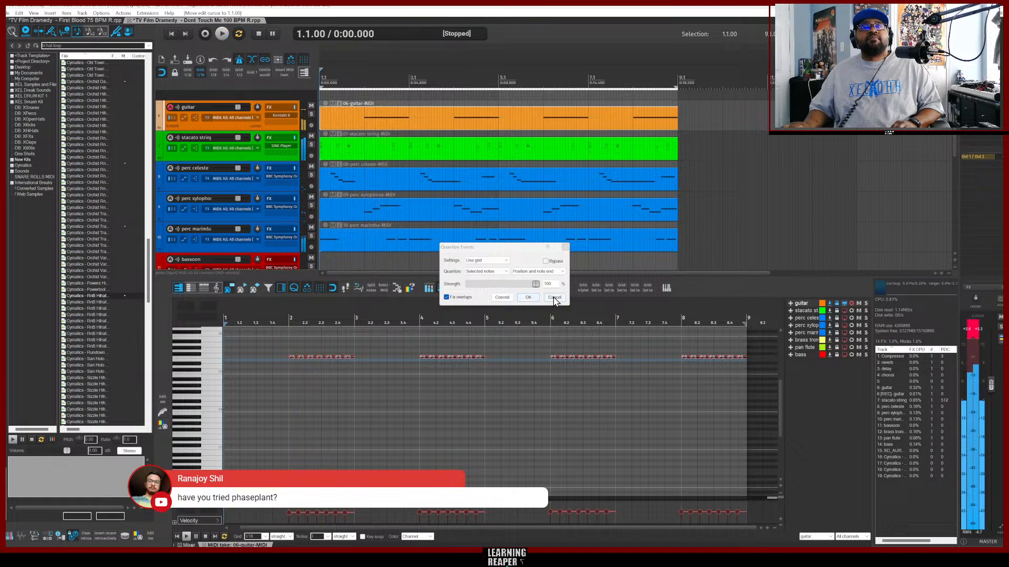
left_click(554, 297)
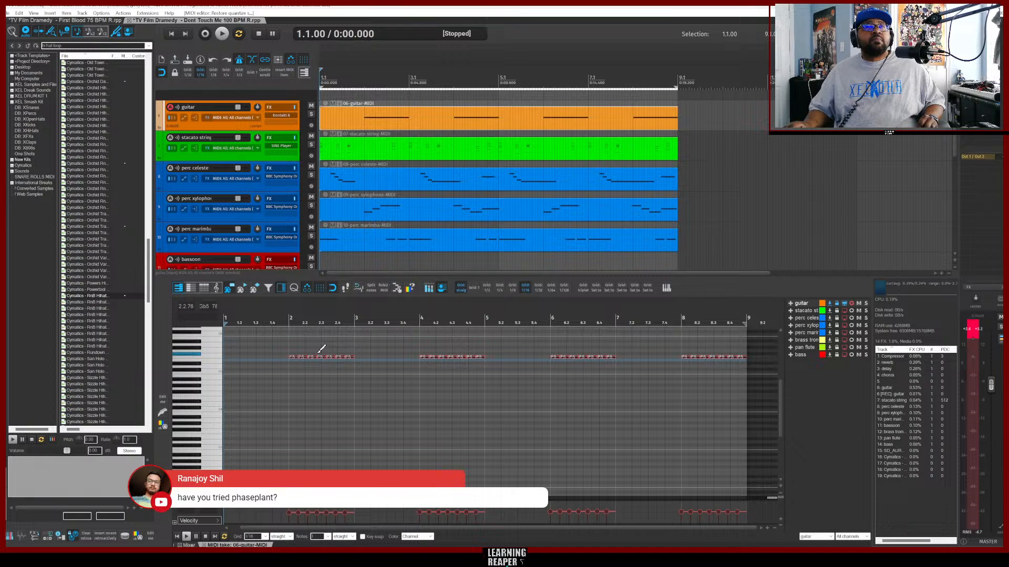
Split the guitar notes into more equal repeats and play the result back.
scroll(321, 348, "up", 1)
key("space")
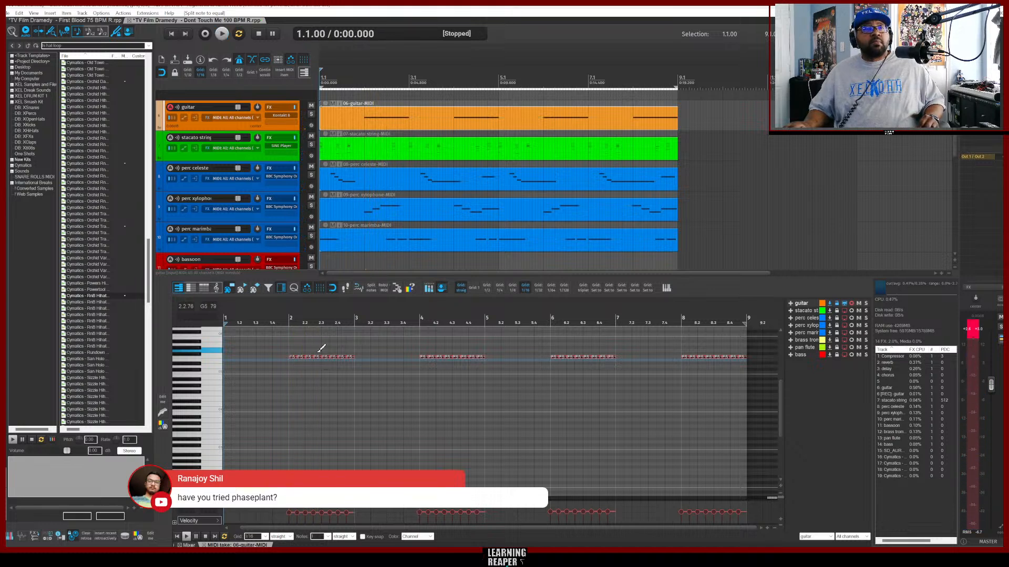
scroll(321, 348, "up", 1)
key("space")
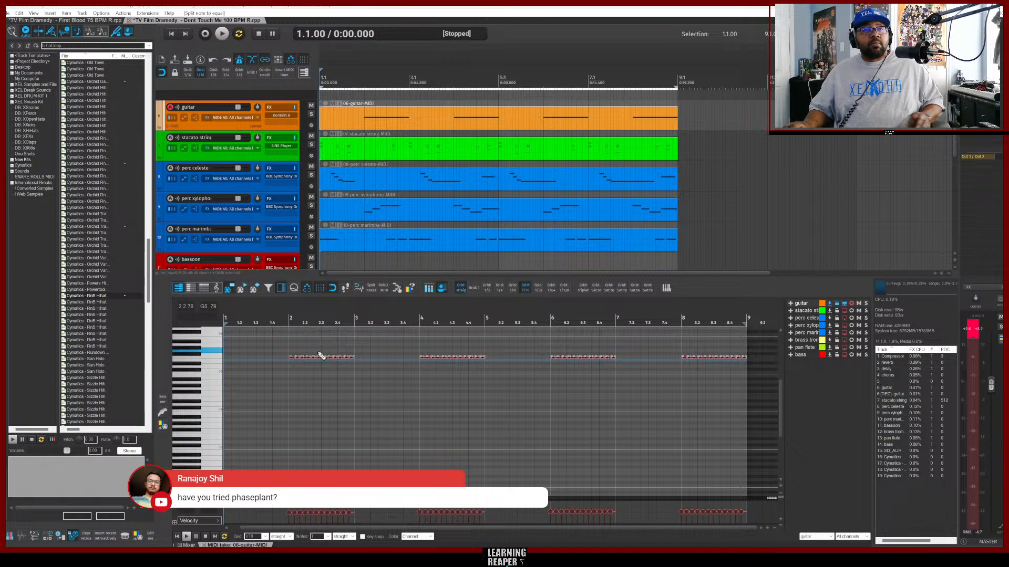
key("space")
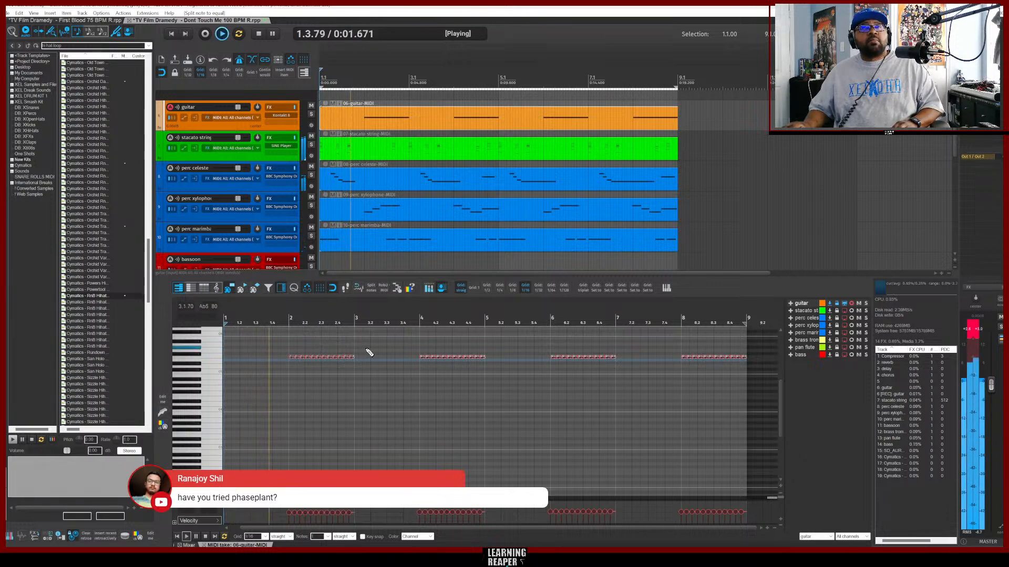
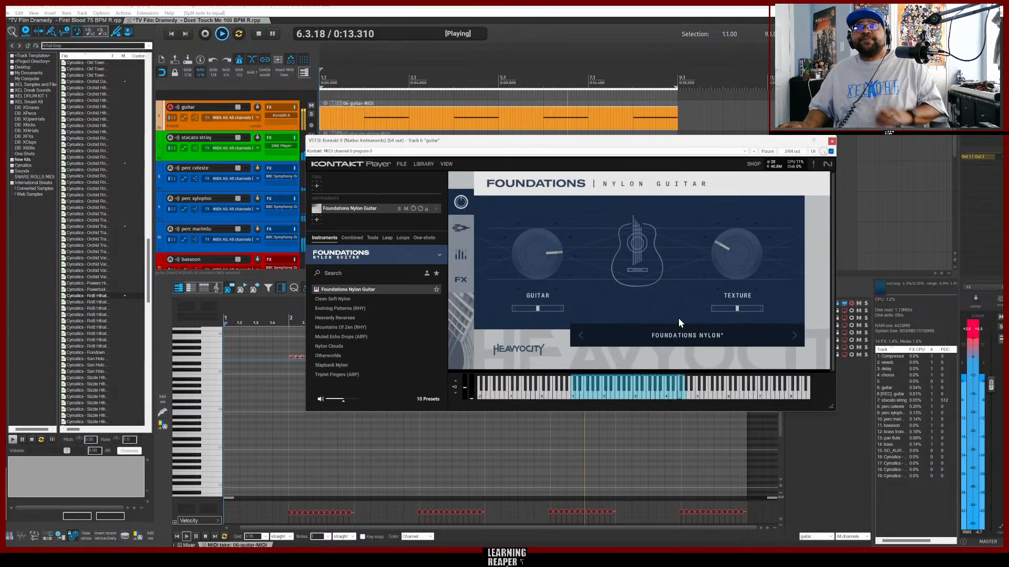
Load the Muted Echo Drops (ARP) preset in the guitar's Foundations Nylon Guitar instrument and close the plugin window.
left_click(682, 333)
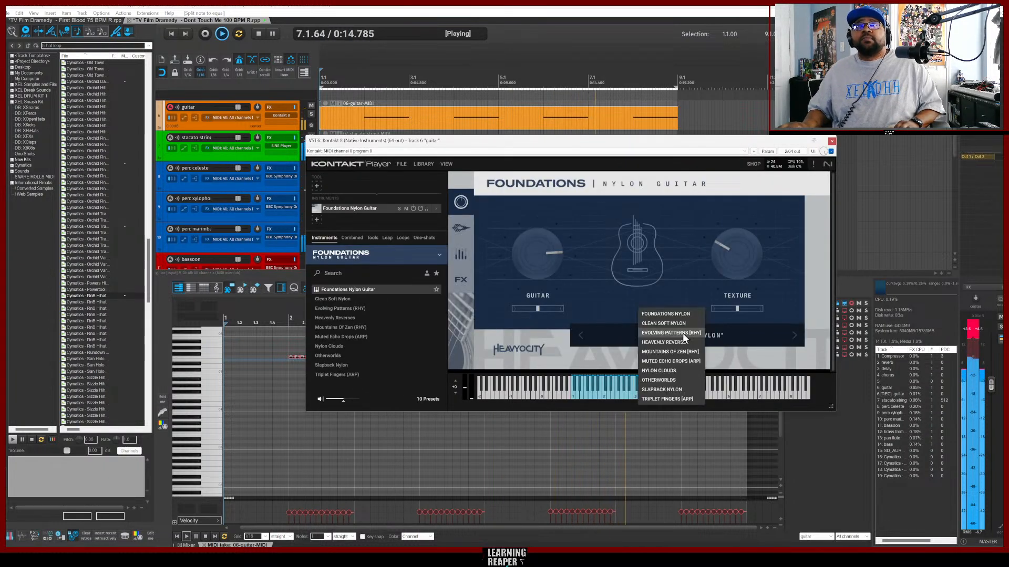
left_click(657, 361)
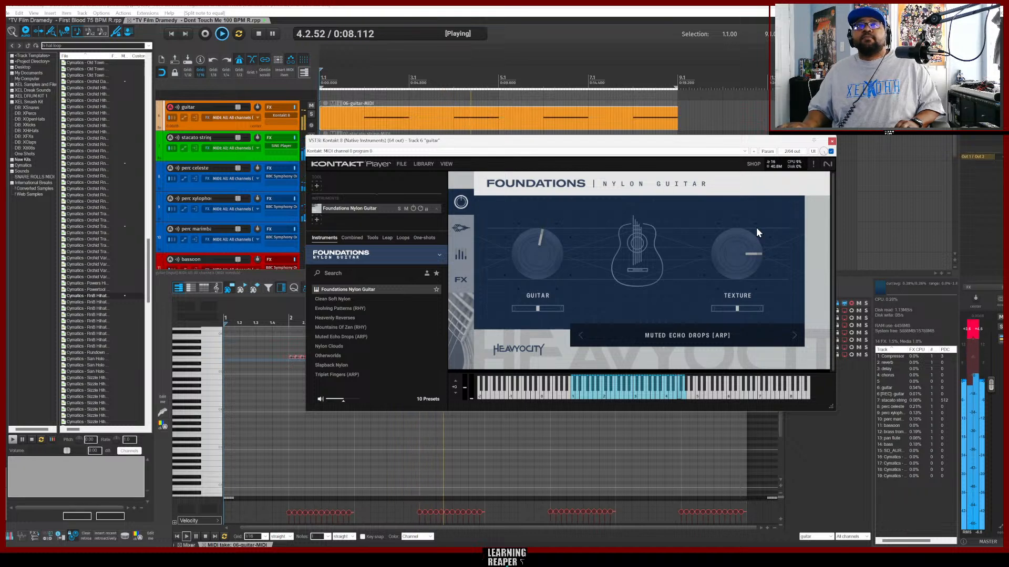
left_click(831, 142)
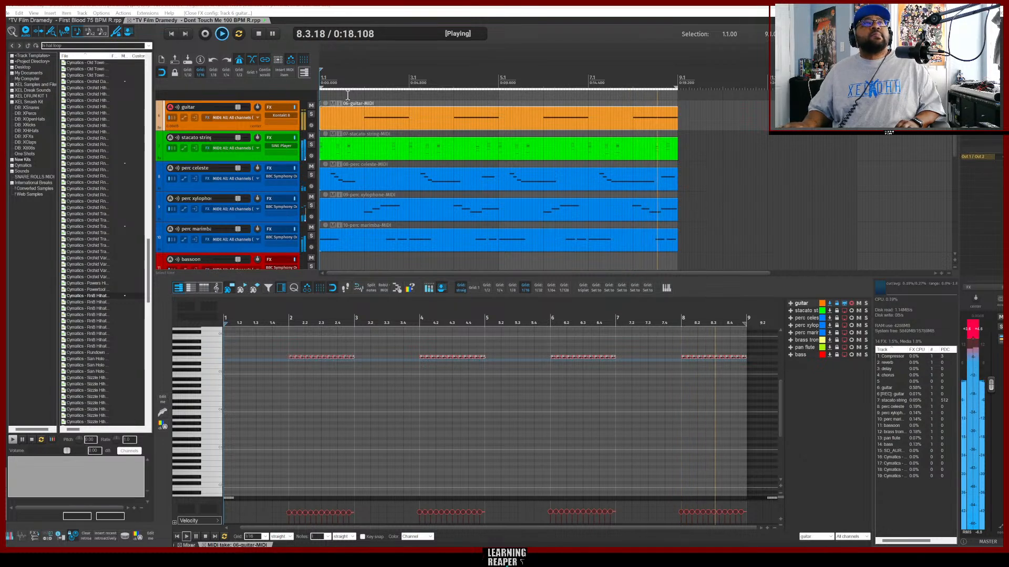
Save the project.
left_click(6, 12)
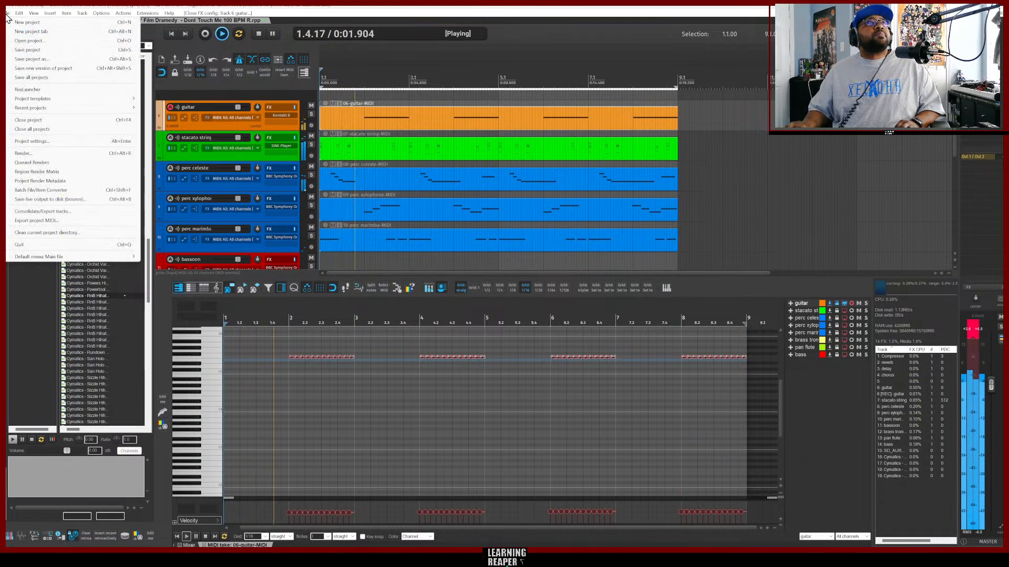
left_click(32, 52)
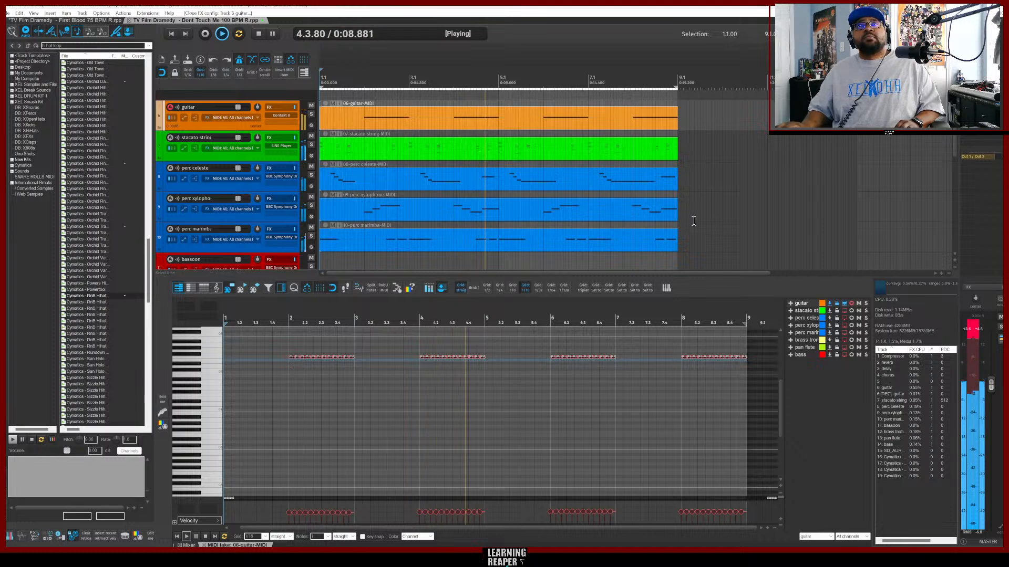
Select the bassoon track, insert a new MIDI item on it and record a bassoon part.
scroll(694, 221, "down", 2)
scroll(693, 220, "down", 6)
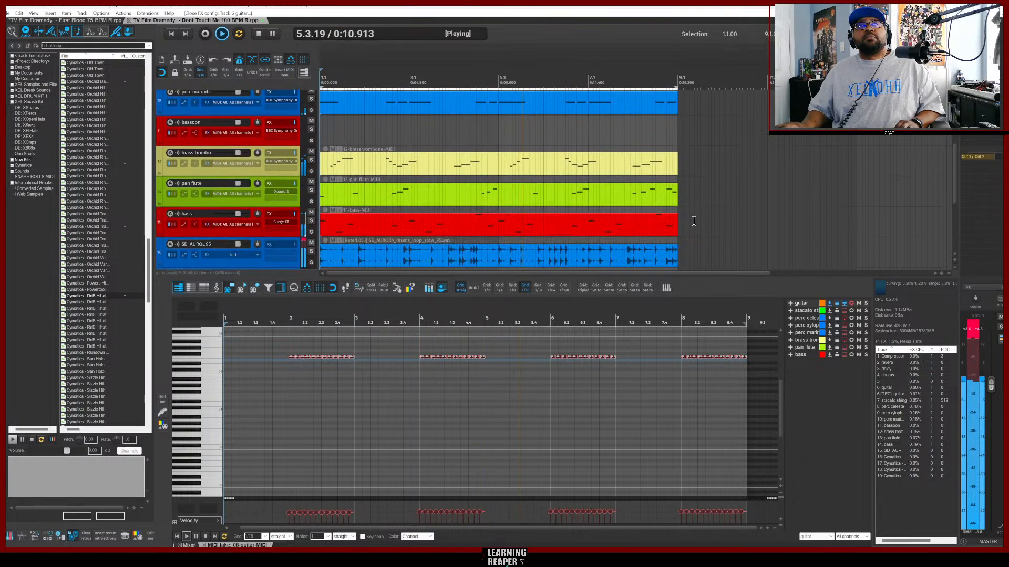
scroll(693, 220, "up", 6)
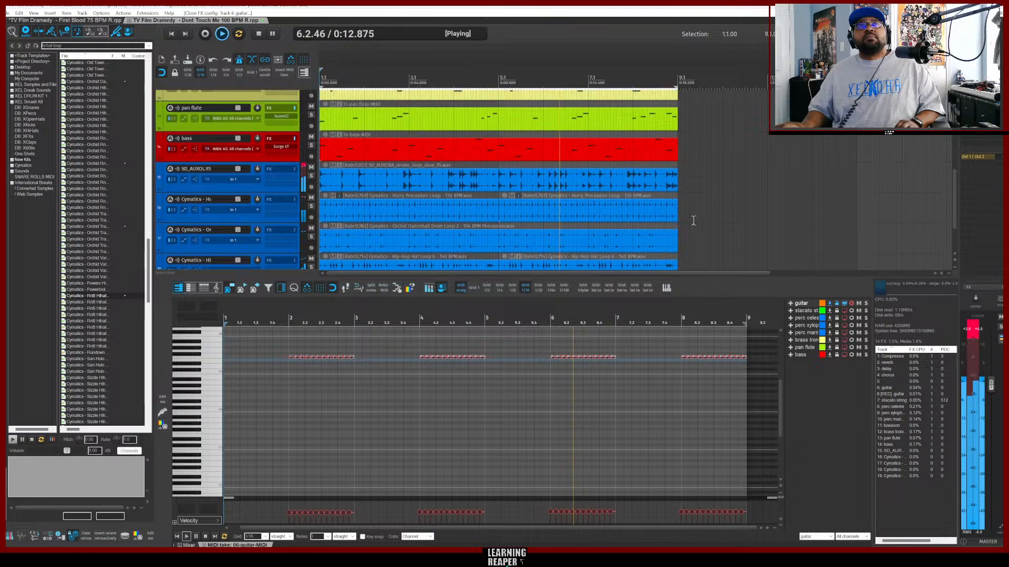
scroll(693, 220, "up", 2)
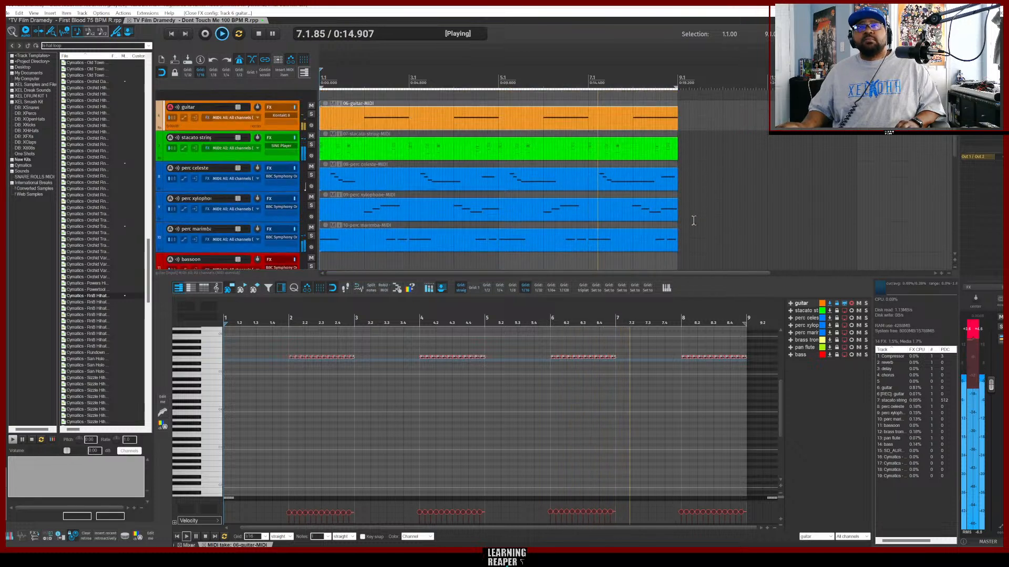
scroll(692, 222, "down", 1)
scroll(693, 222, "down", 2)
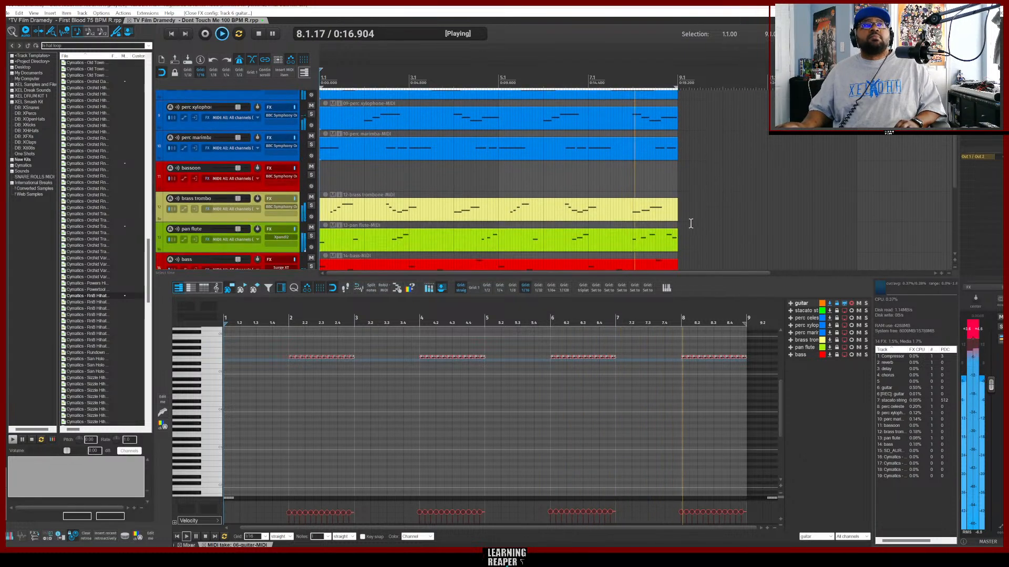
left_click(249, 184)
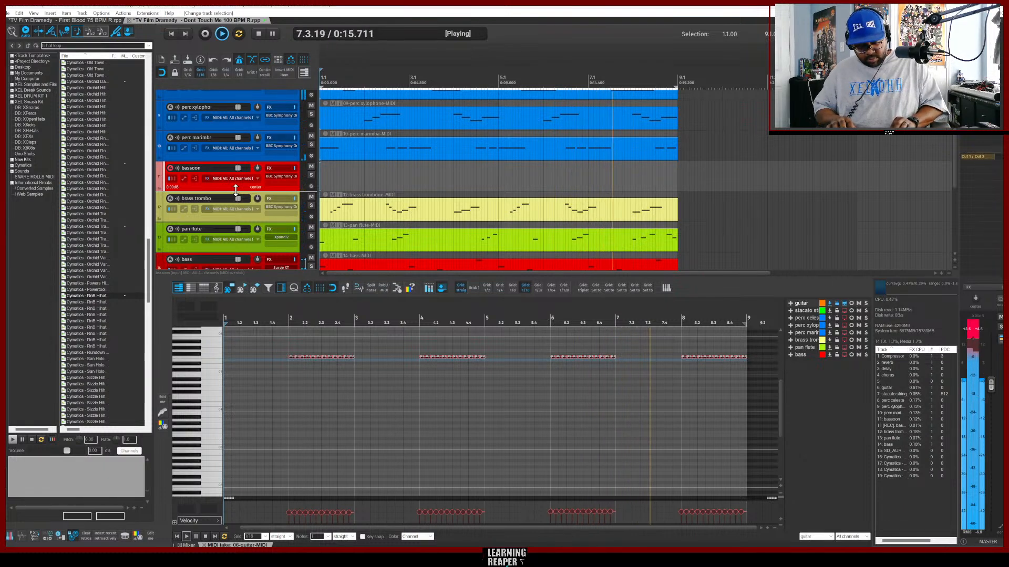
key("ctrl+m")
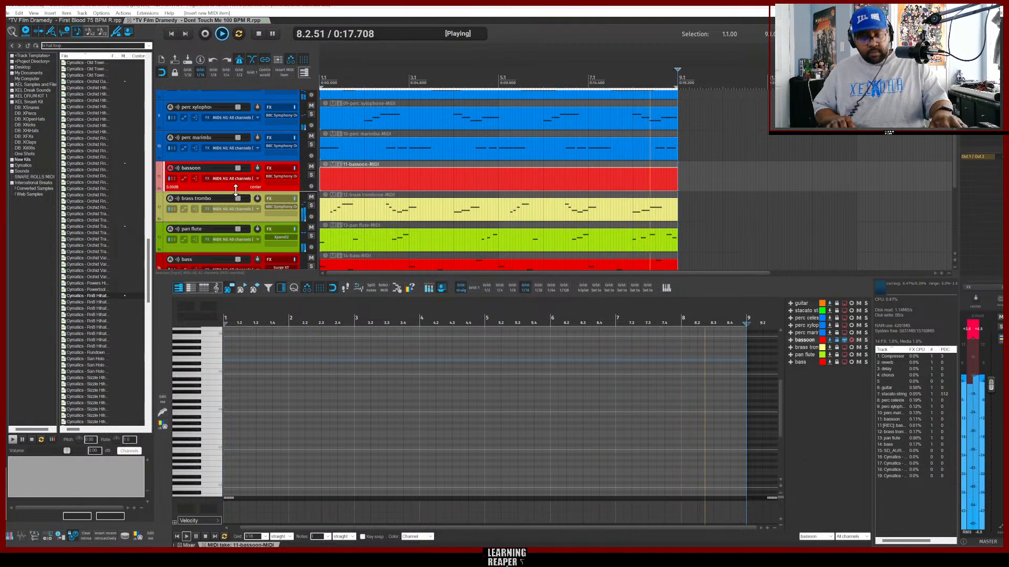
key("ctrl+r")
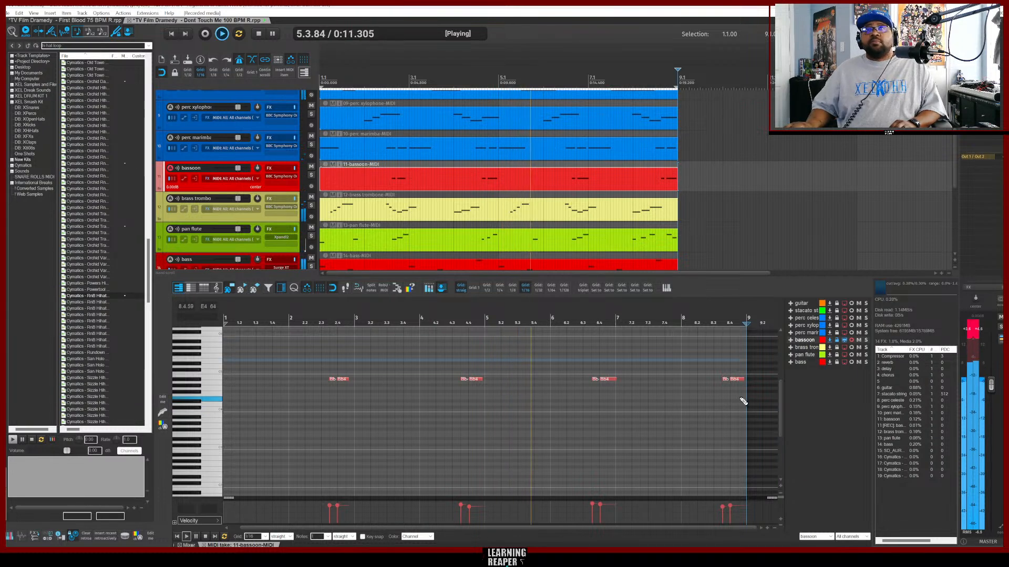
Select all the recorded bassoon notes in the MIDI editor and quantize them.
left_click_drag(739, 398, 317, 358)
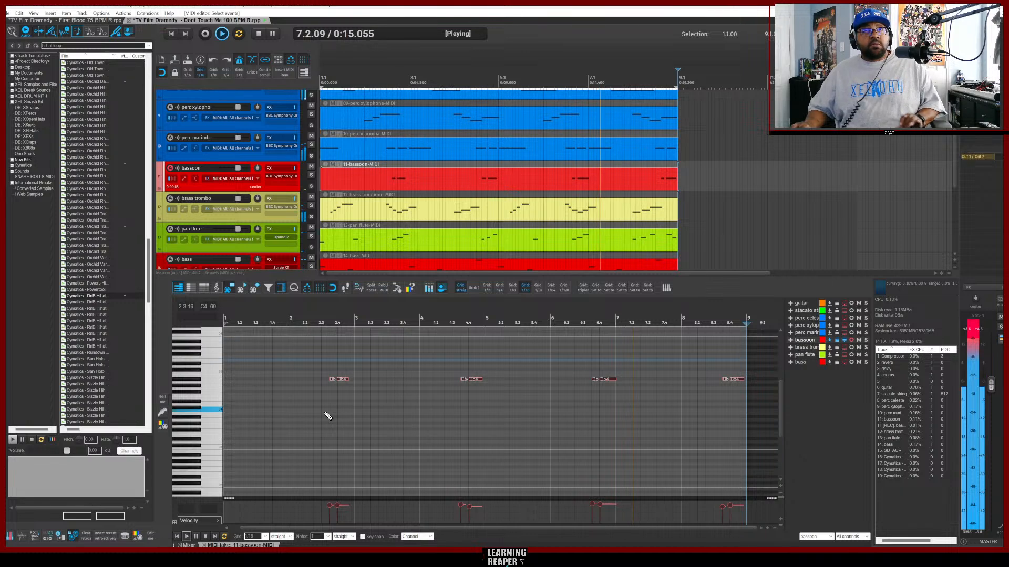
key("ctrl+q")
left_click(532, 297)
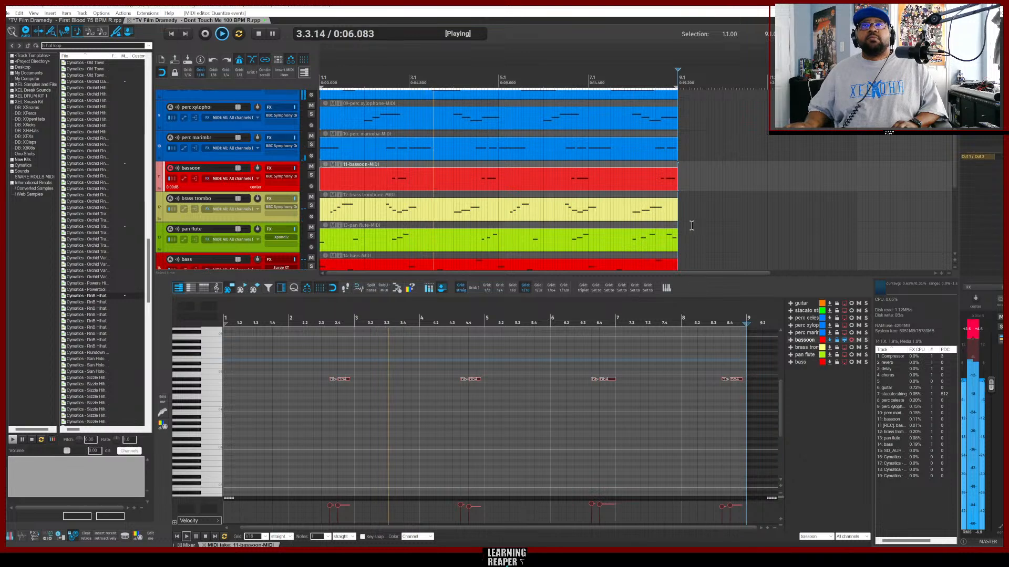
Stop playback and switch to the TV Film Dramedy - First Blood 75 BPM R project.
scroll(691, 225, "down", 6)
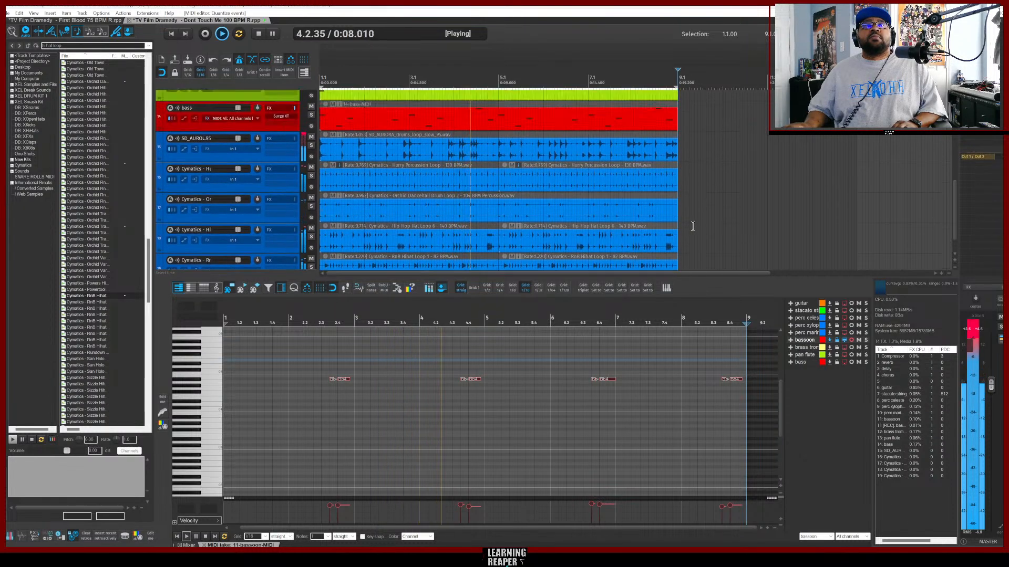
scroll(693, 226, "up", 6)
key("space")
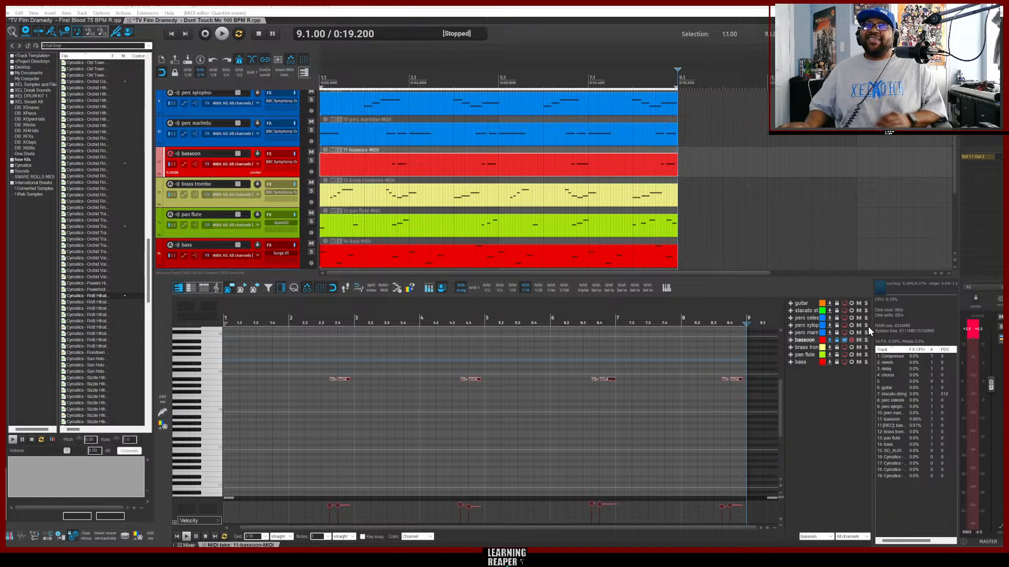
left_click(970, 330)
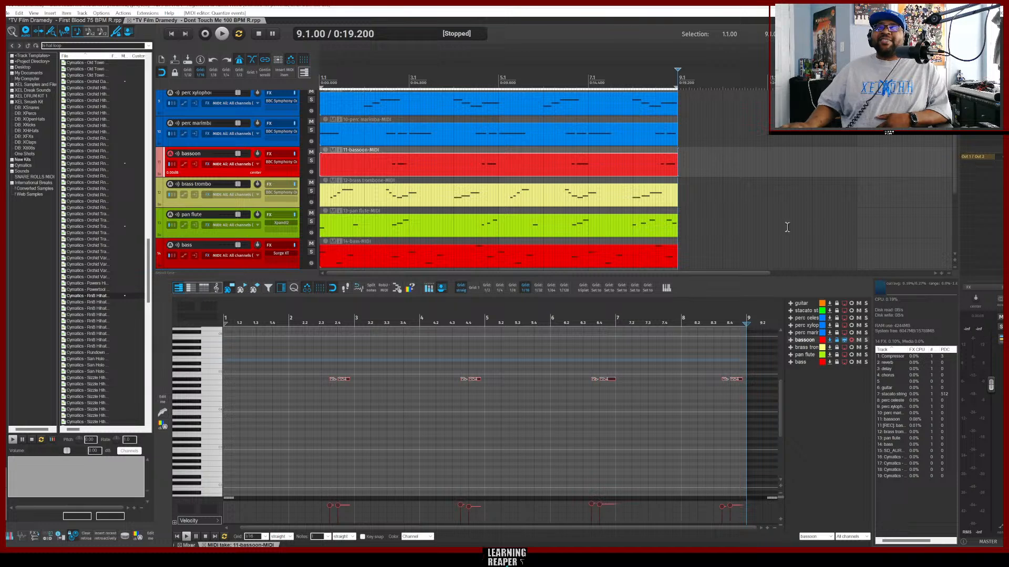
left_click(61, 21)
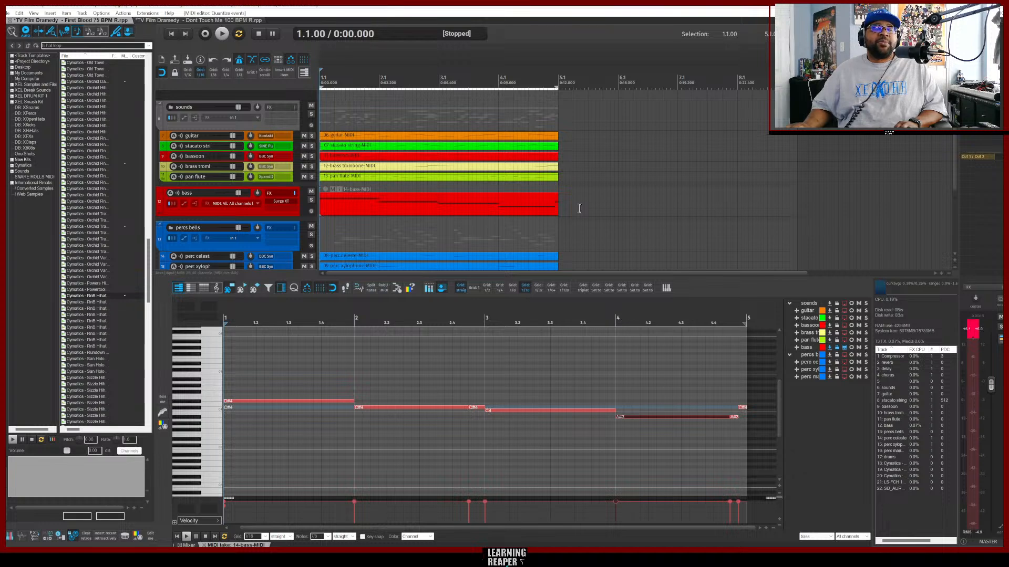
Audition the arrangement with the bass track muted, then stop playback.
mouse_move(765, 556)
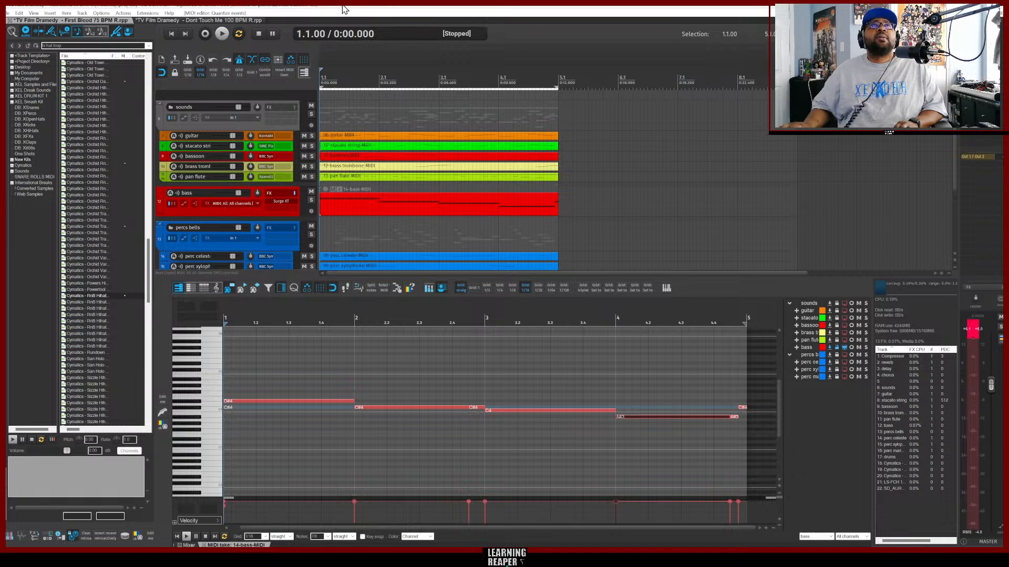
key("space")
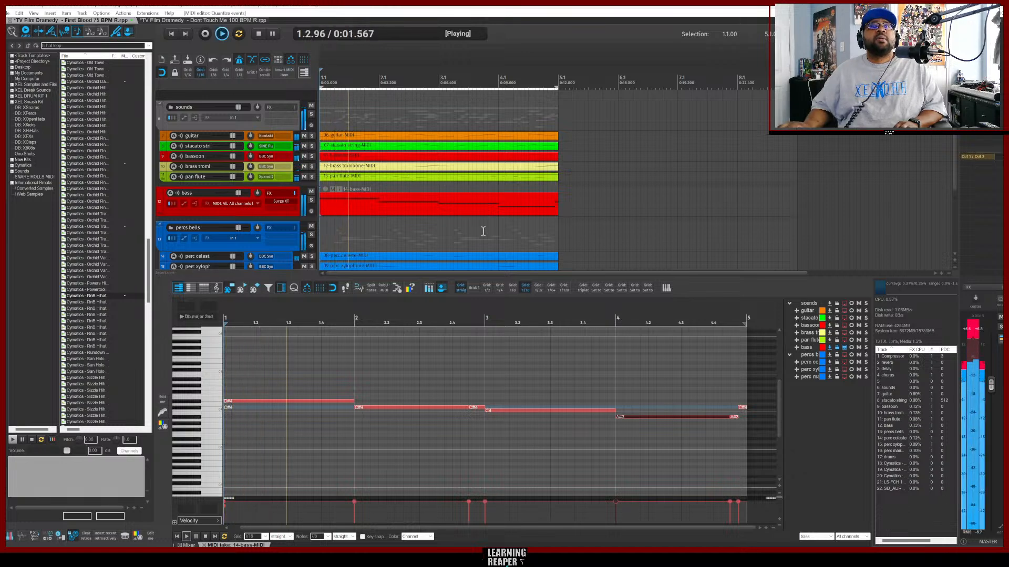
scroll(571, 230, "down", 4)
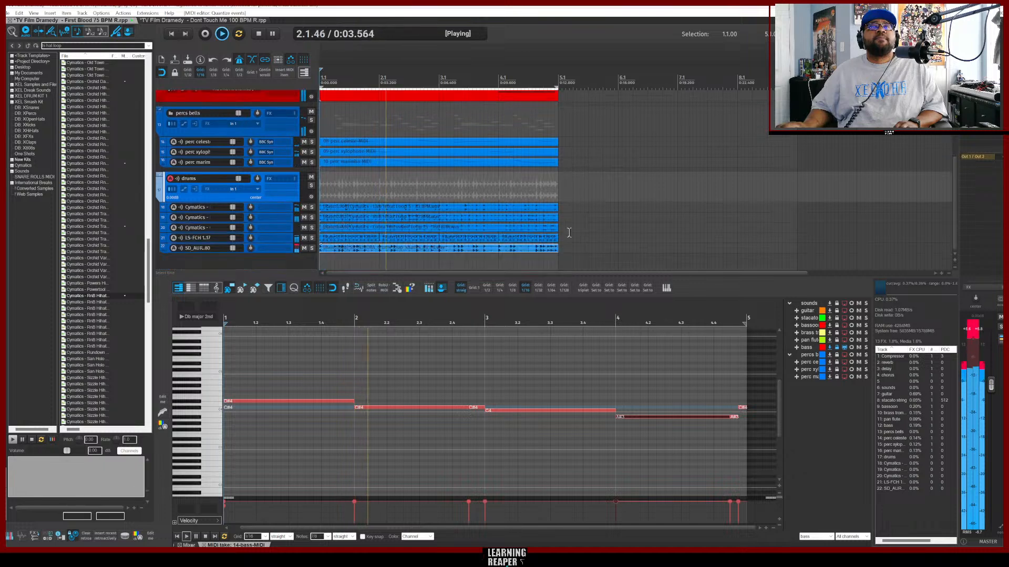
scroll(570, 231, "up", 2)
scroll(569, 233, "up", 2)
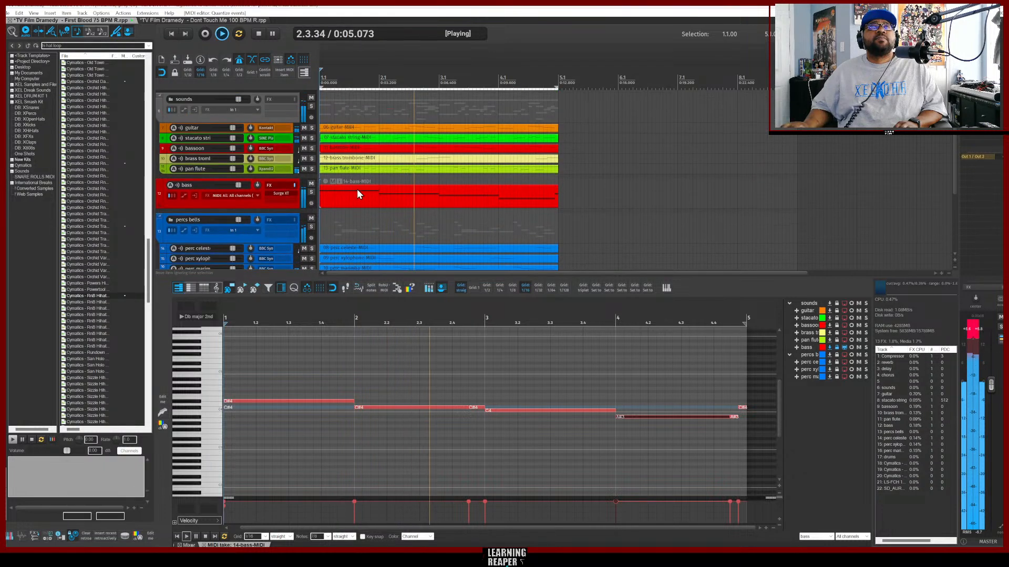
left_click(311, 183)
scroll(578, 208, "down", 1)
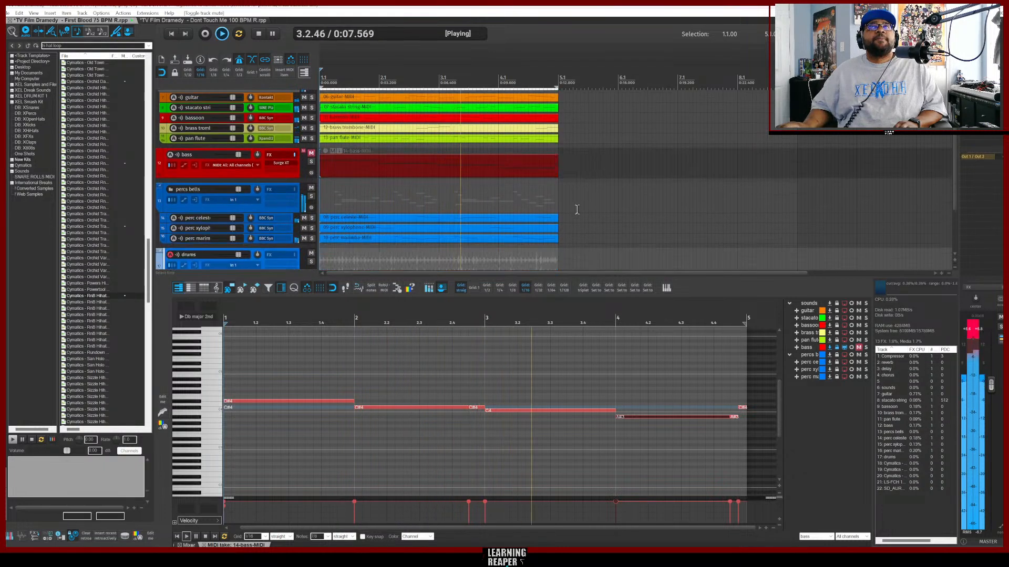
scroll(576, 210, "up", 1)
key("space")
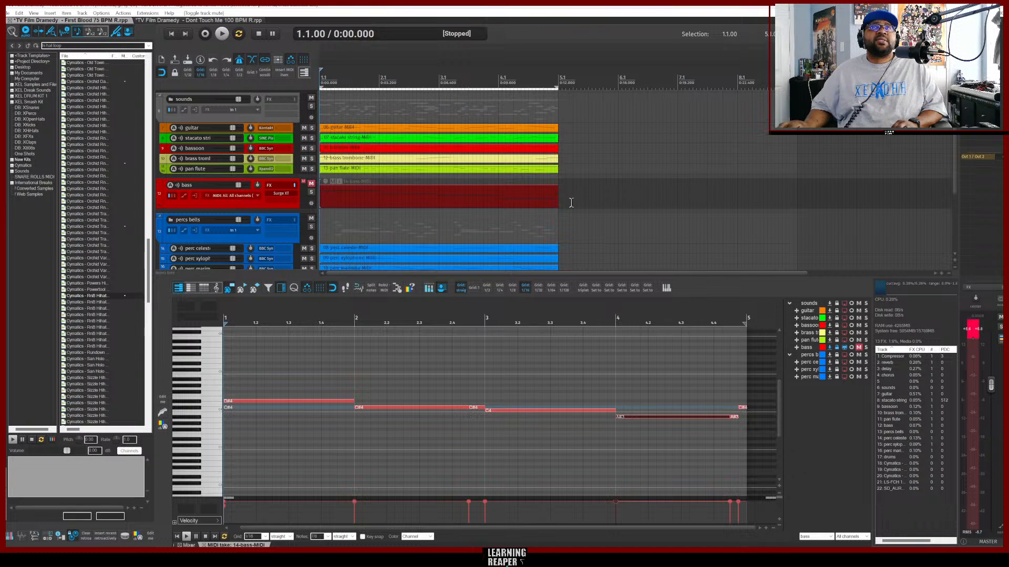
Resume playback and mute the LS-FCH 1.37 and SD_AURL80 drum loop tracks.
scroll(571, 202, "down", 4)
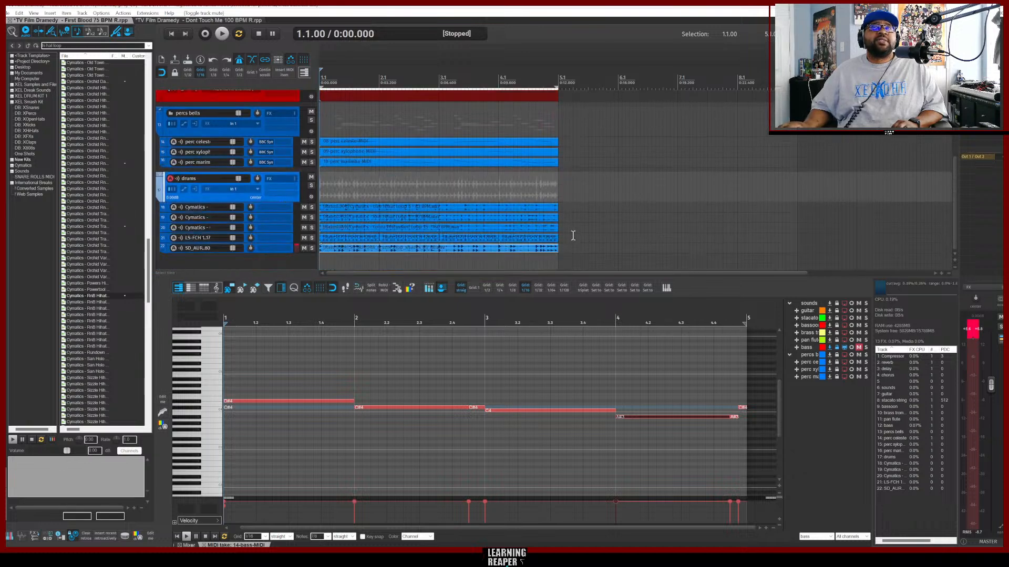
scroll(570, 236, "up", 4)
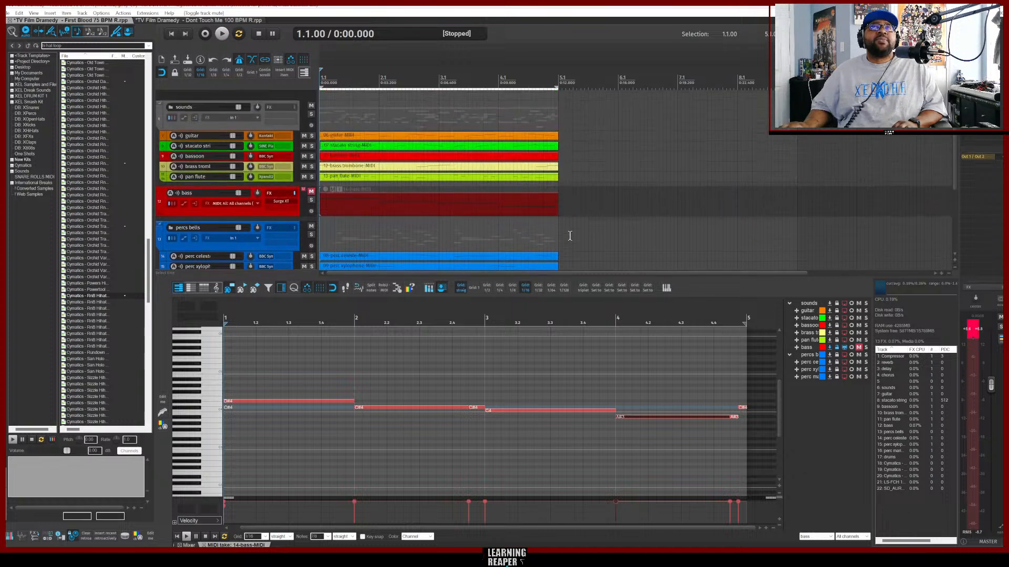
key("space")
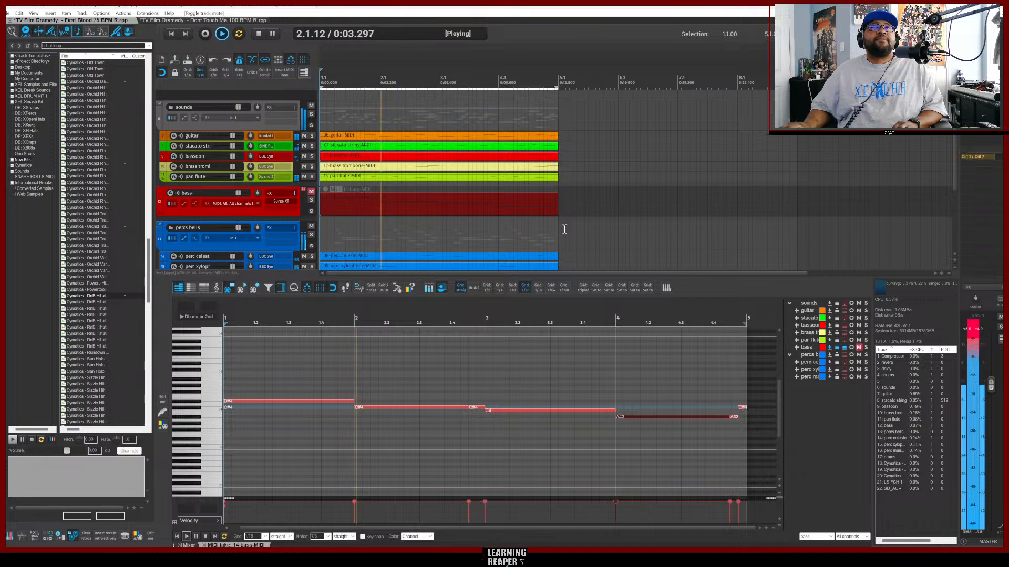
scroll(564, 229, "down", 1)
scroll(564, 230, "down", 4)
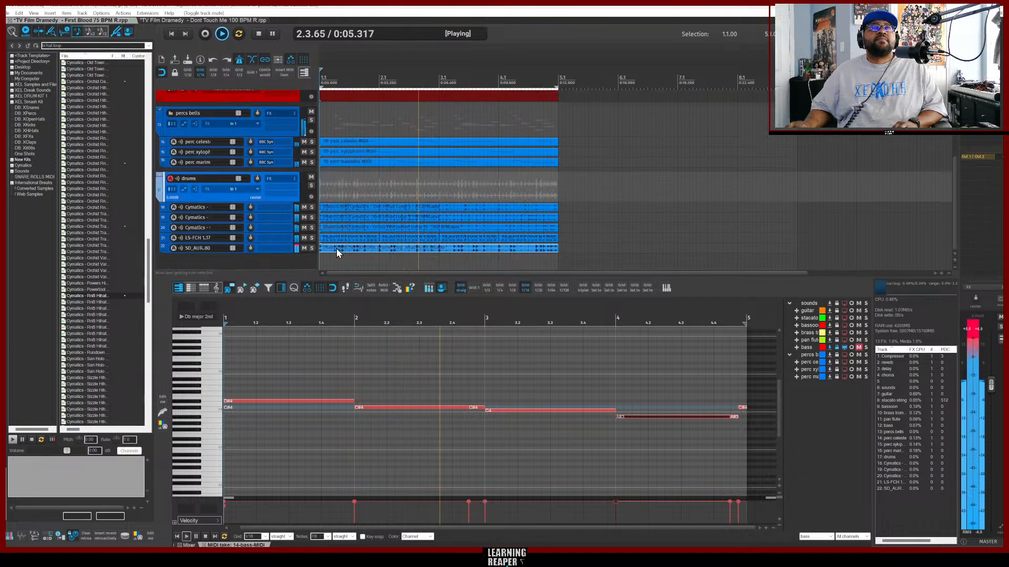
left_click(305, 248)
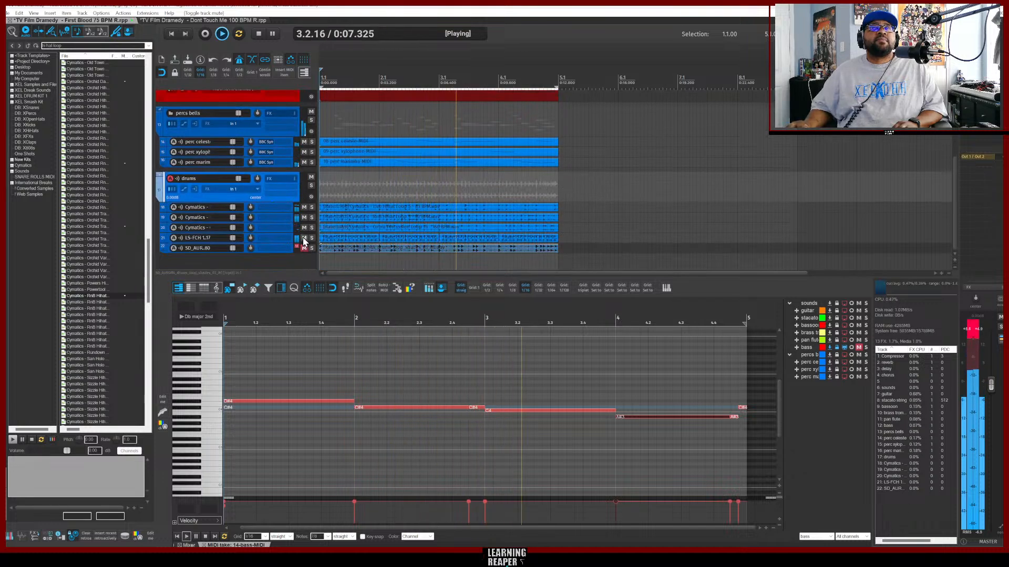
left_click(304, 238)
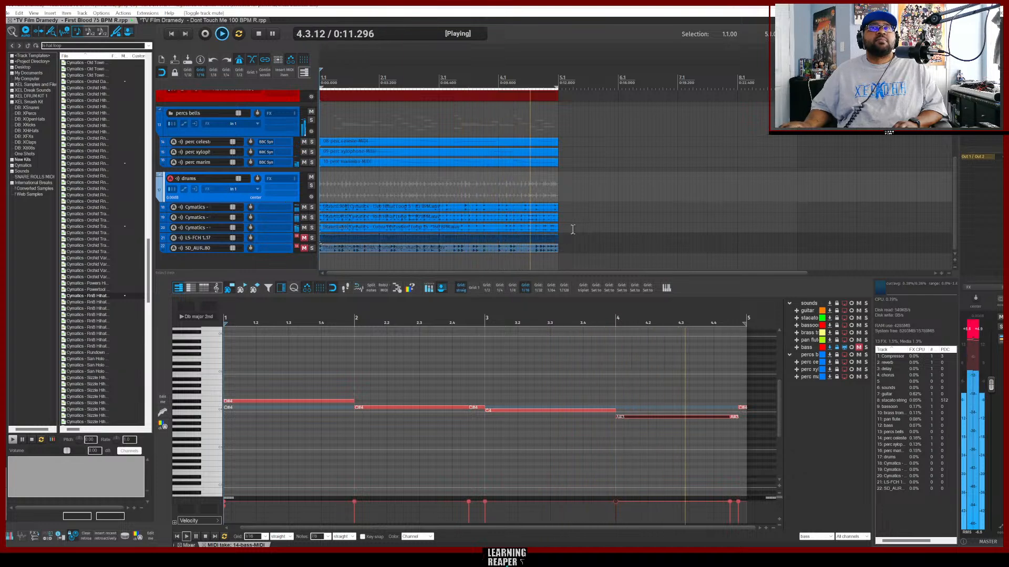
Unmute the bass track and stop playback.
scroll(568, 229, "up", 1)
scroll(568, 230, "up", 3)
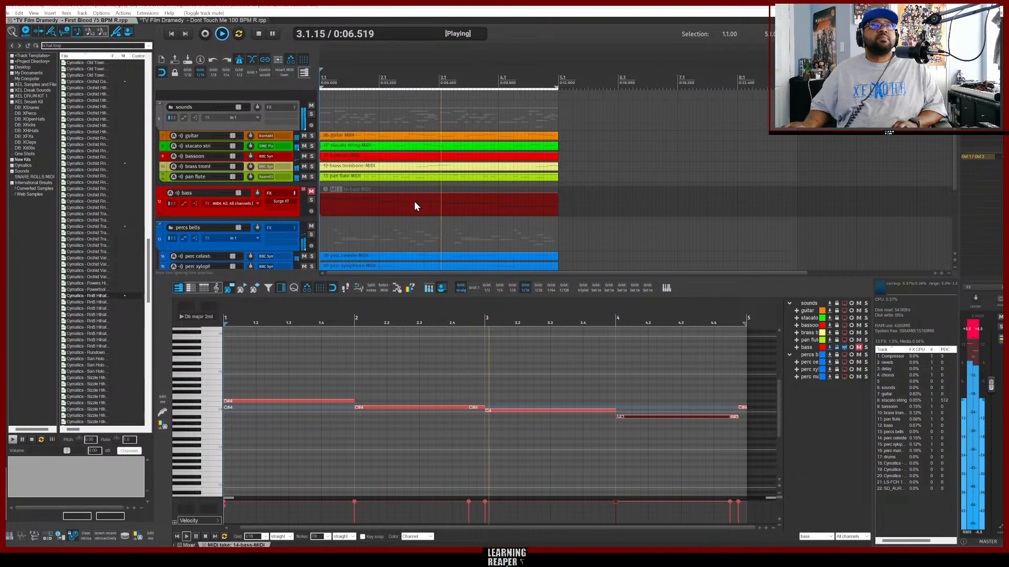
left_click(312, 195)
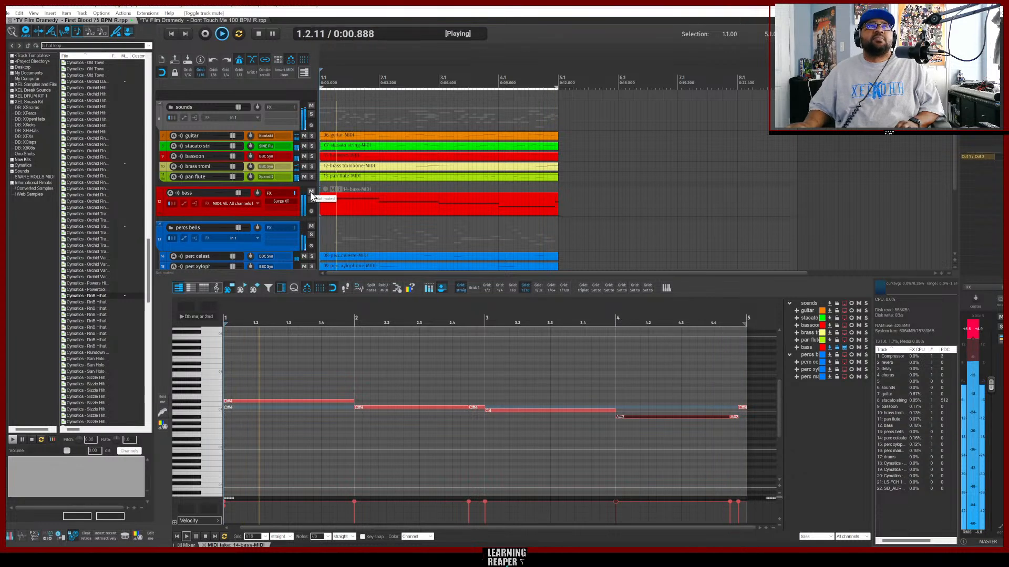
key("space")
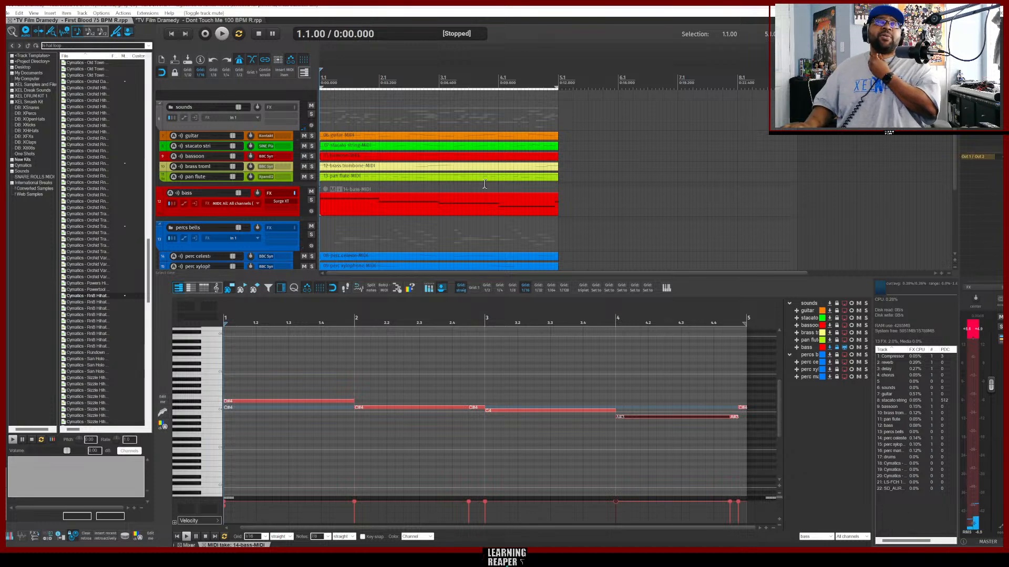
Switch back to the TV Film Dramedy - Dont Touch Me 100 BPM R project.
scroll(471, 189, "down", 5)
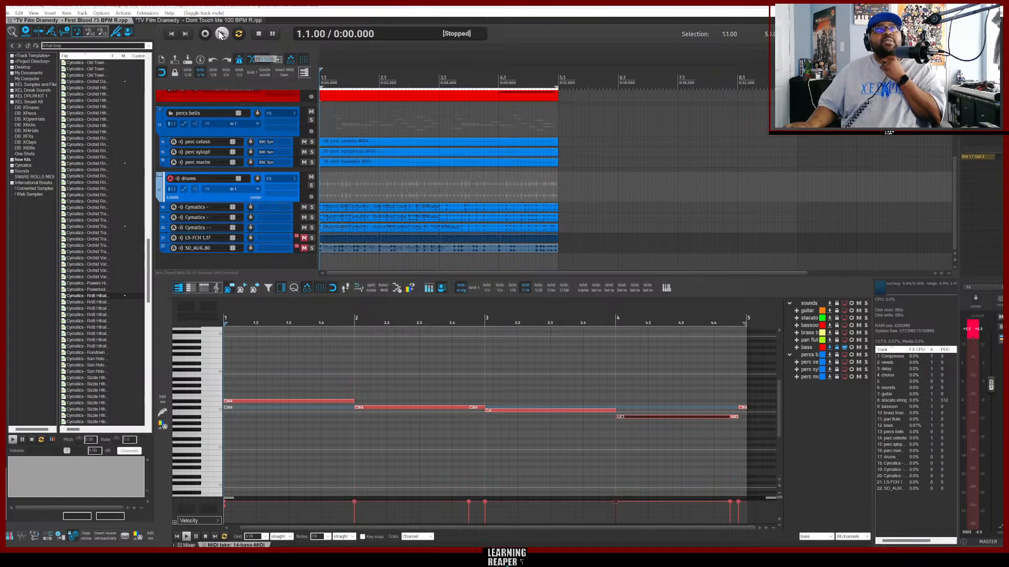
left_click(204, 20)
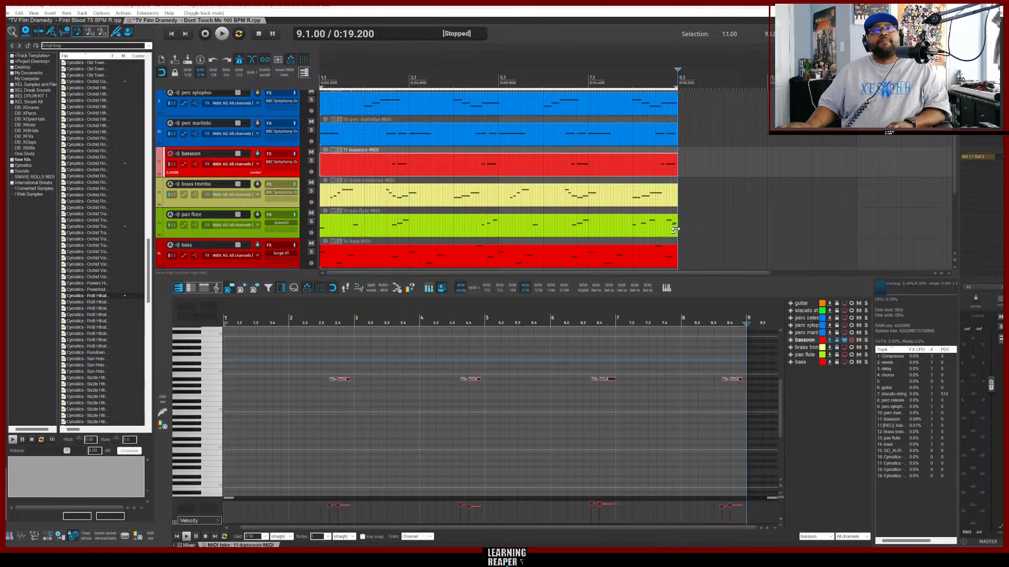
Play the arrangement from the start, stop it, and scroll through the drum loop tracks and back.
key("Home")
key("space")
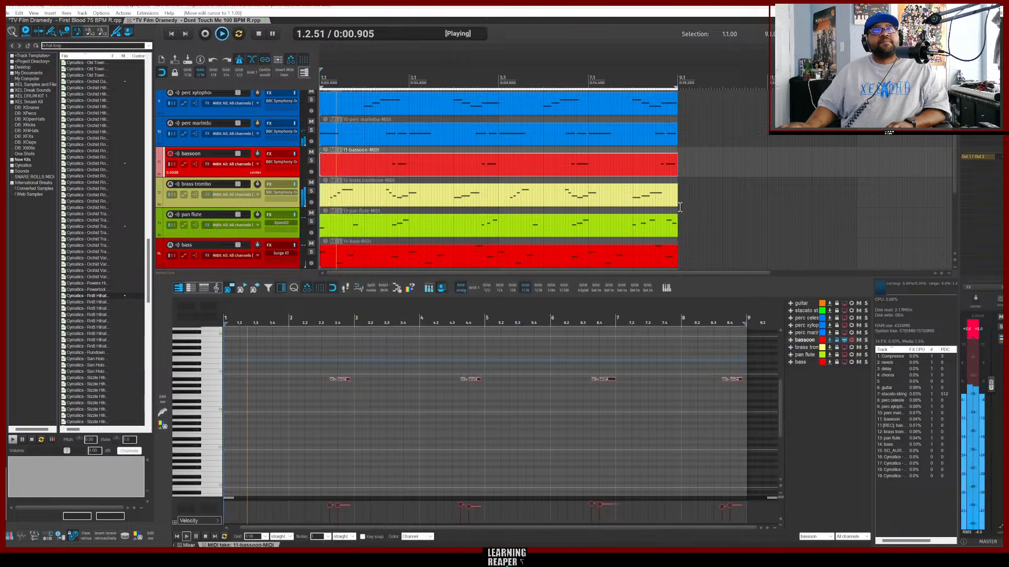
key("space")
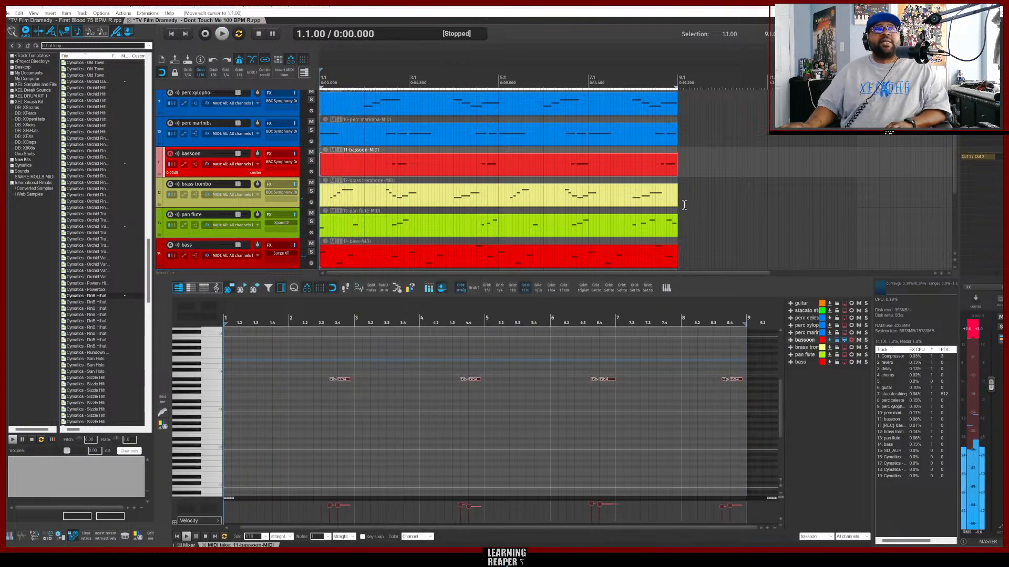
scroll(684, 205, "down", 3)
scroll(684, 205, "down", 4)
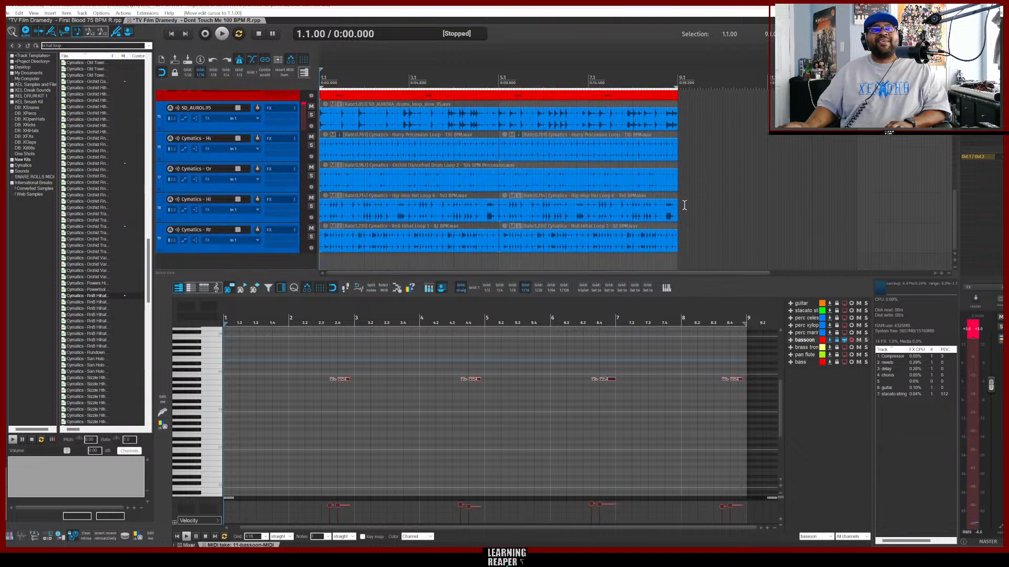
scroll(684, 205, "up", 3)
scroll(684, 205, "up", 7)
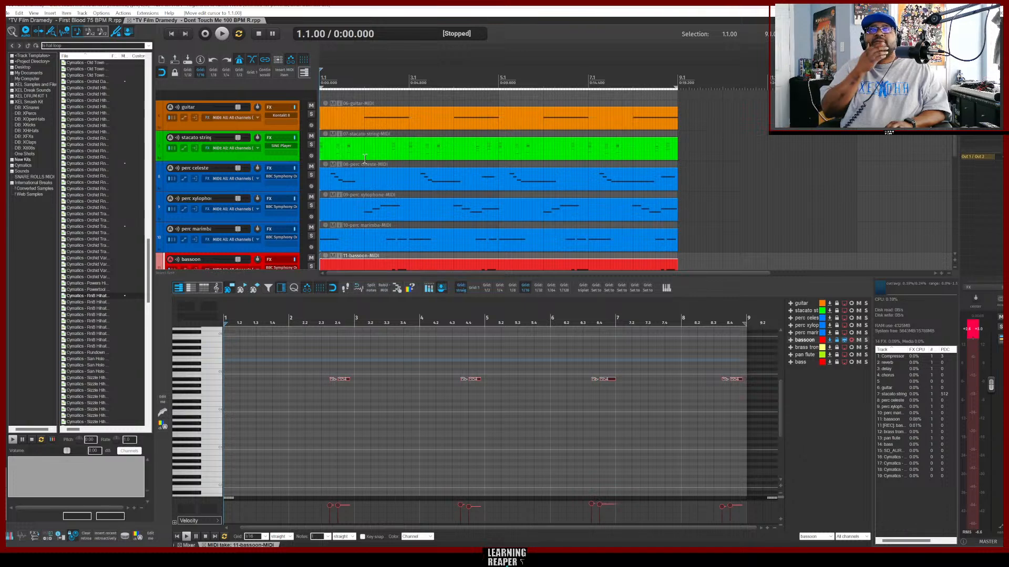
Play the full arrangement while scrolling down to the bass and drum tracks, stopping and restarting playback.
key("space")
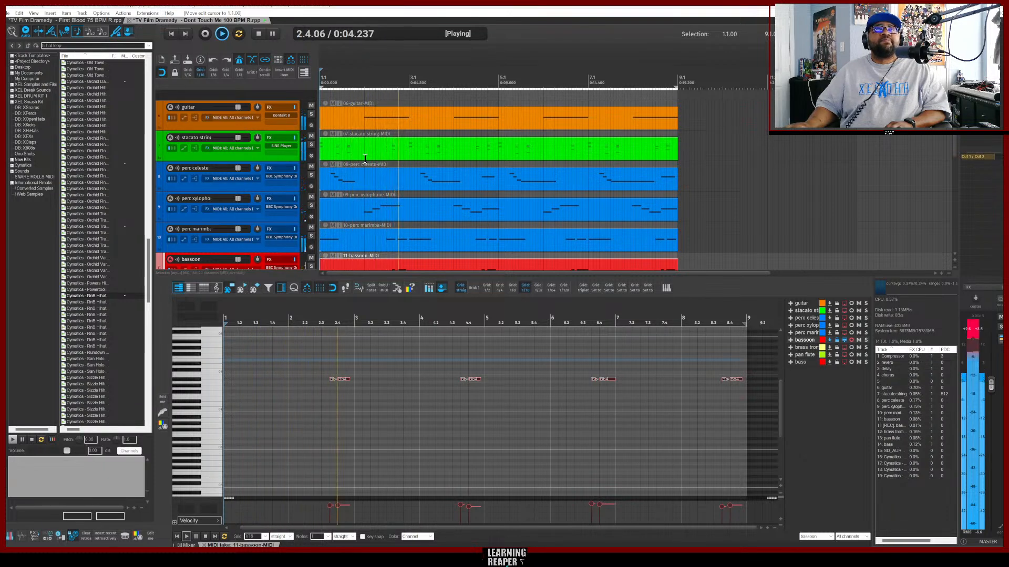
scroll(539, 195, "down", 8)
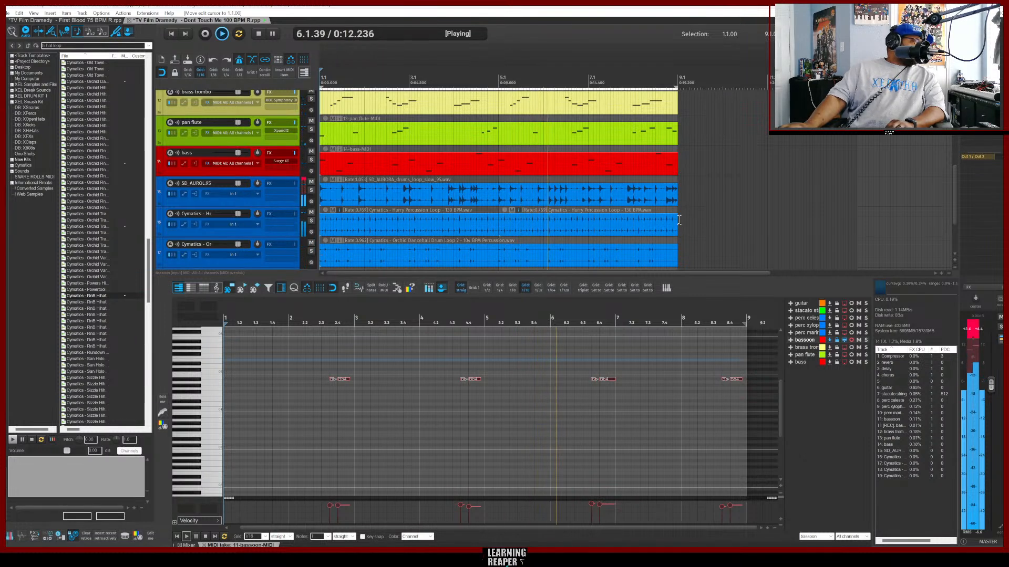
key("space")
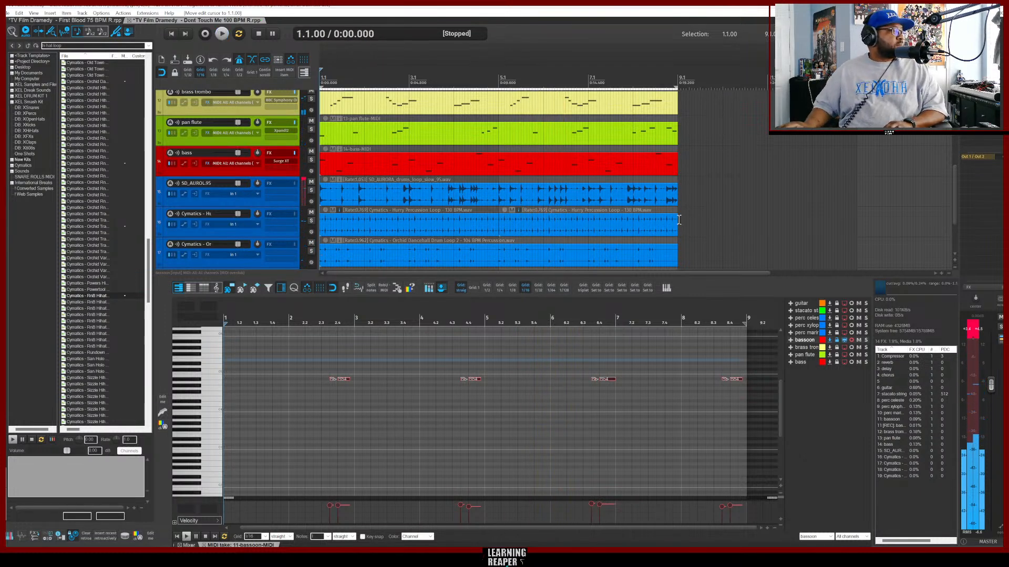
key("space")
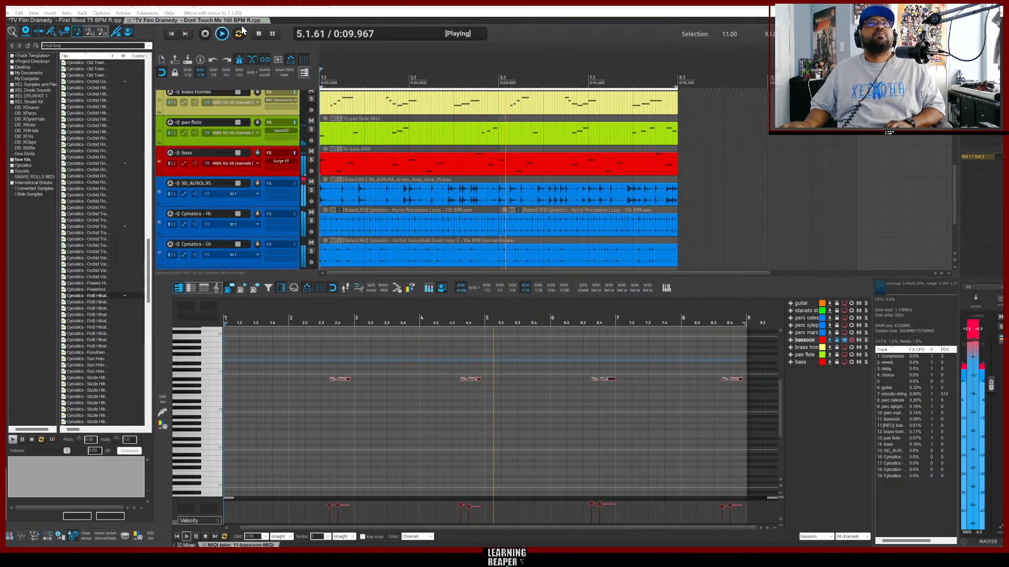
left_click(260, 35)
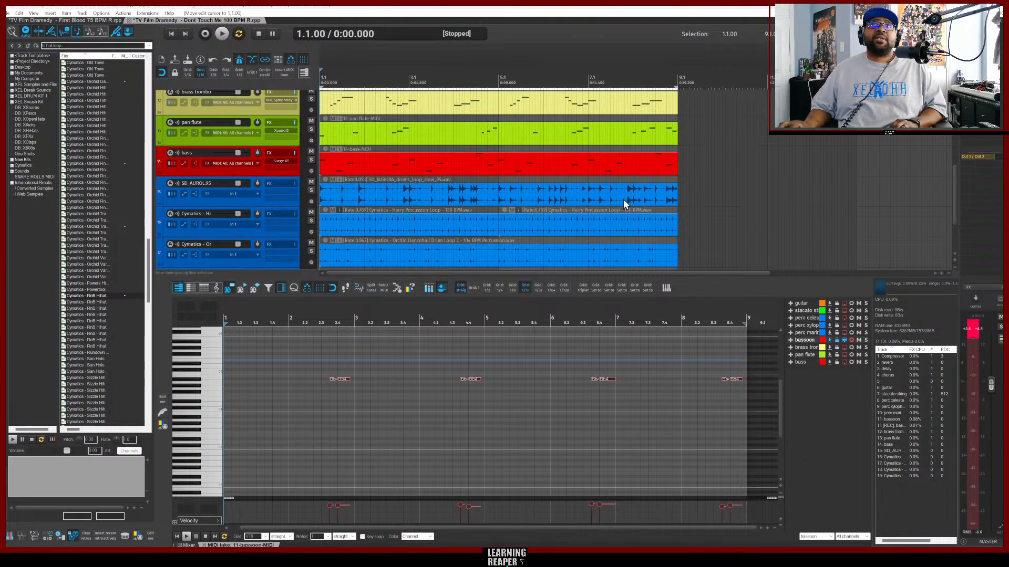
scroll(691, 196, "up", 5)
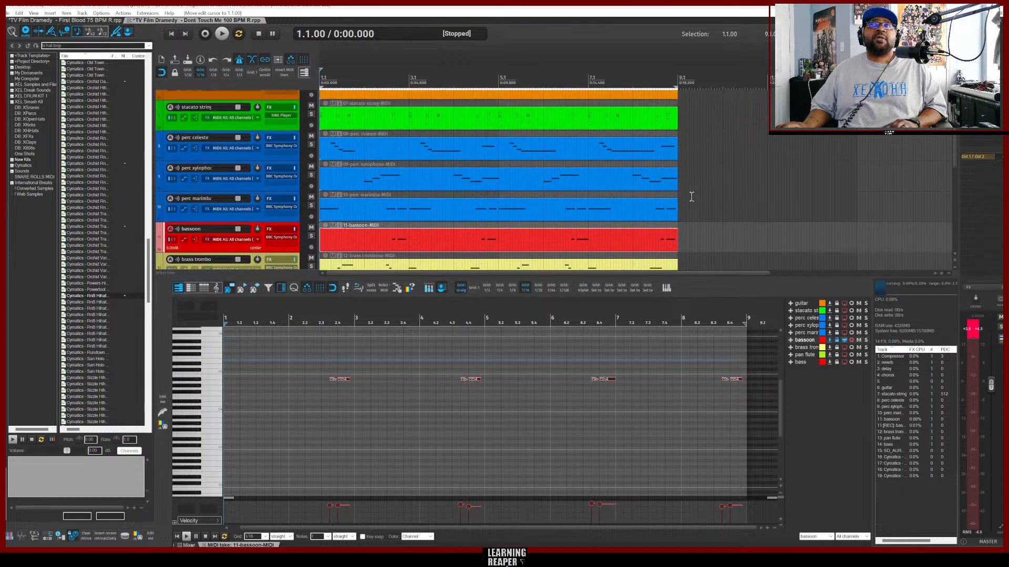
scroll(691, 197, "down", 12)
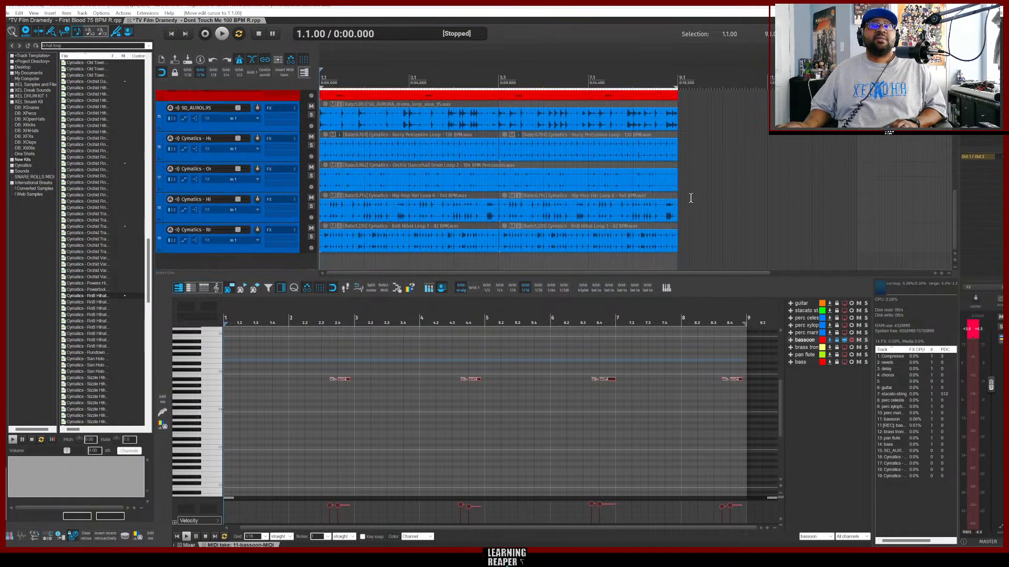
scroll(690, 197, "up", 6)
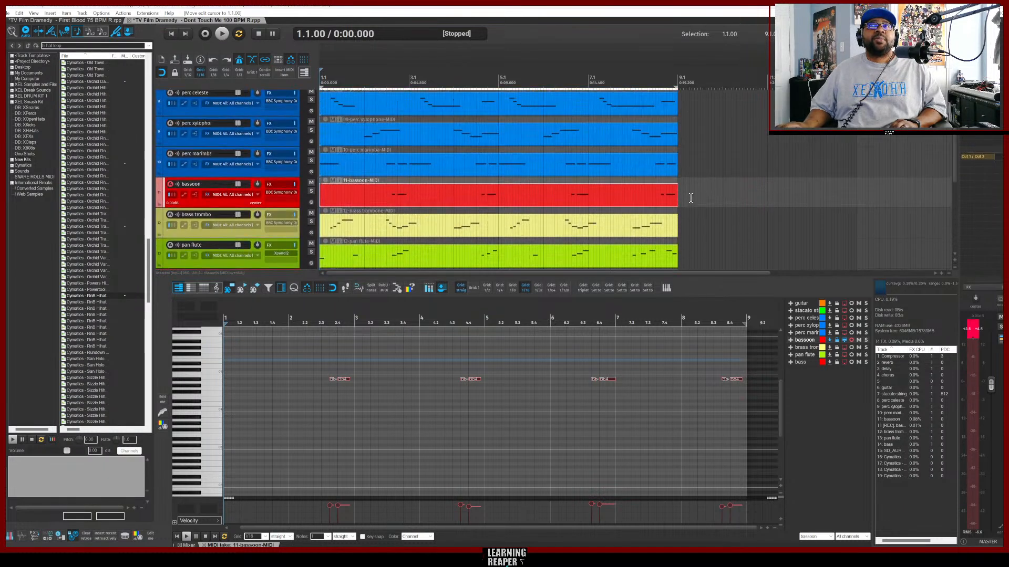
scroll(691, 198, "up", 3)
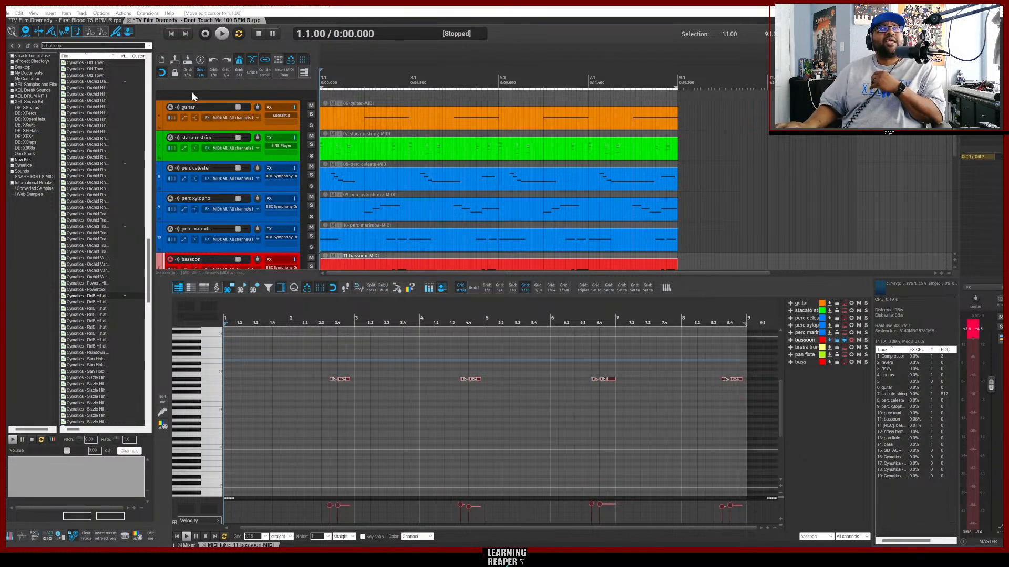
Create a new project and insert BBC Symphony Orchestra on a new instrument track without routing its extra outputs.
left_click(7, 13)
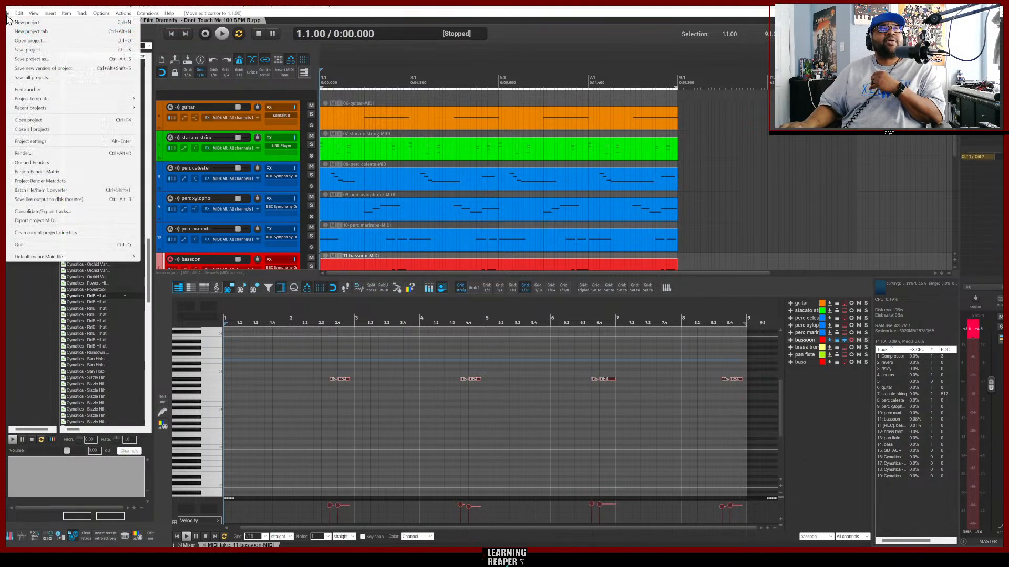
left_click(39, 33)
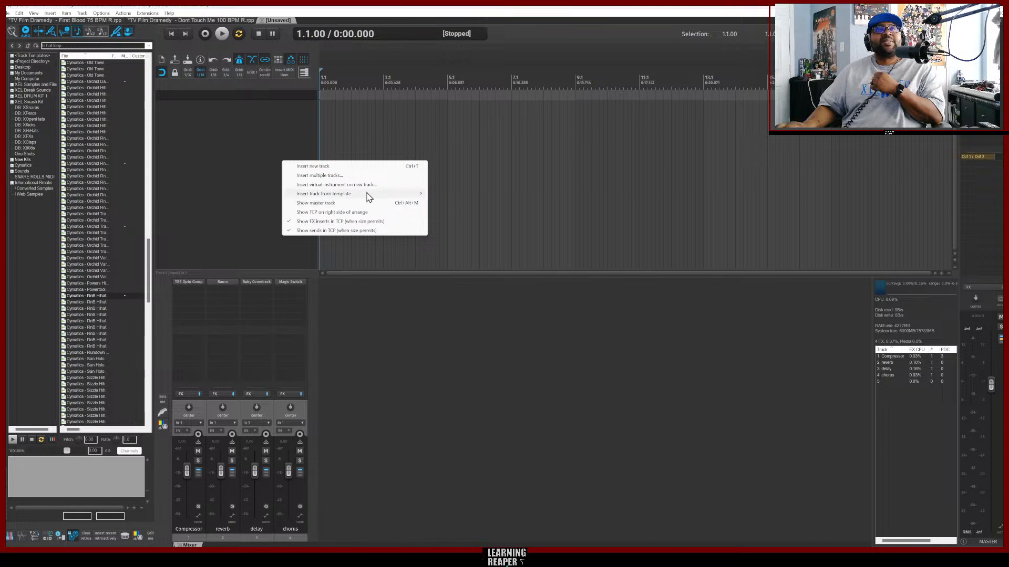
left_click(389, 185)
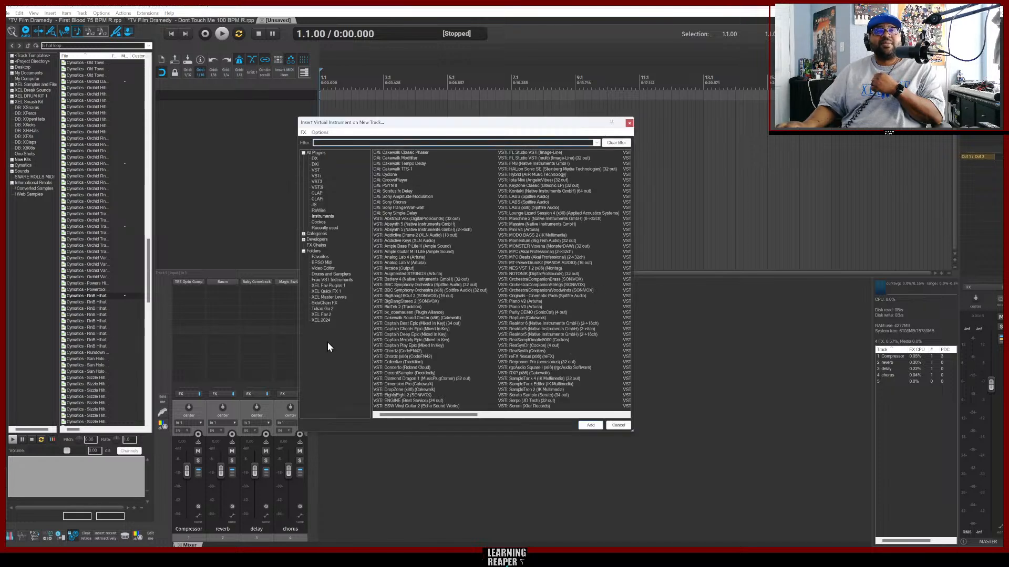
left_click(324, 319)
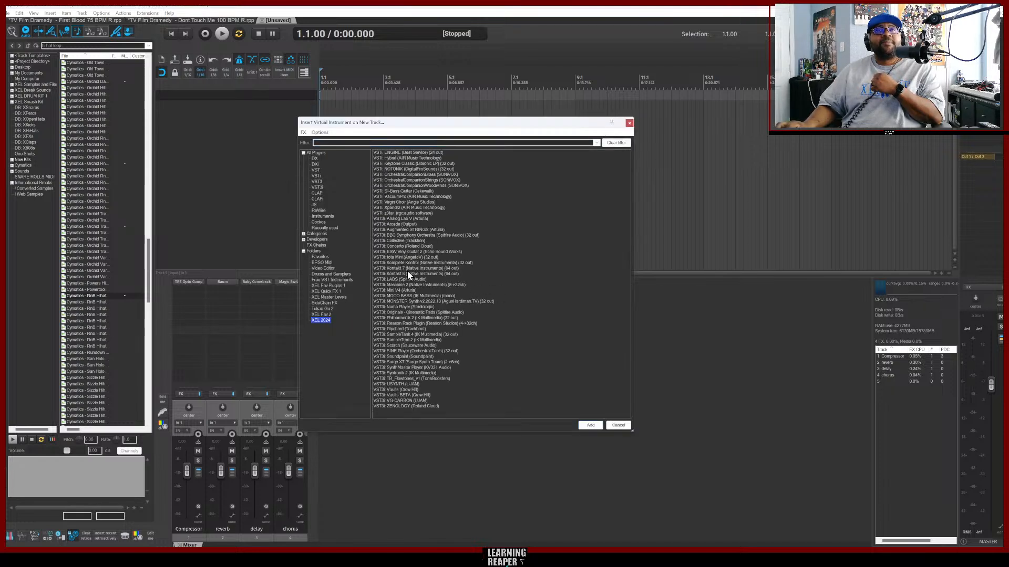
double_click(398, 235)
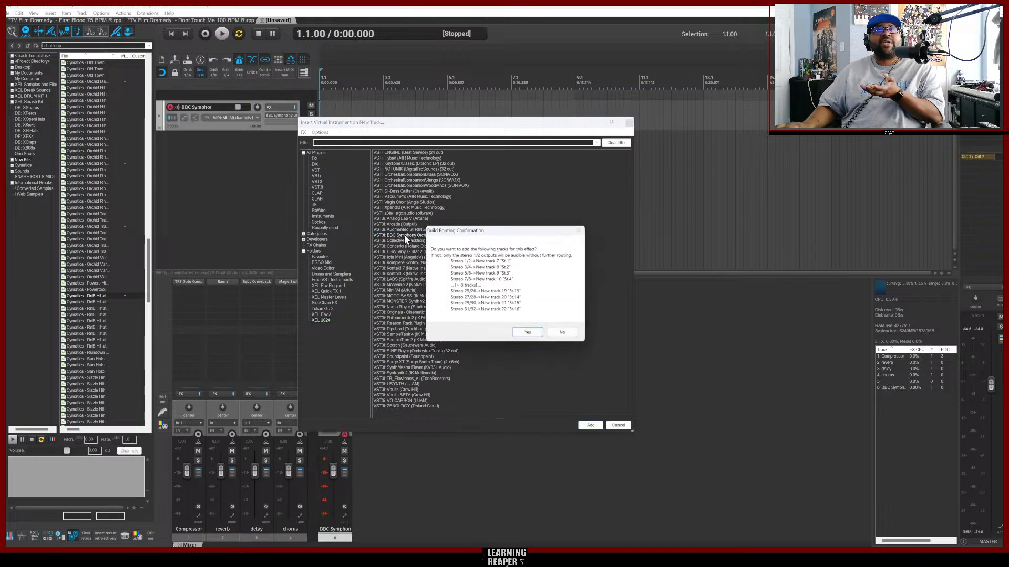
left_click(561, 333)
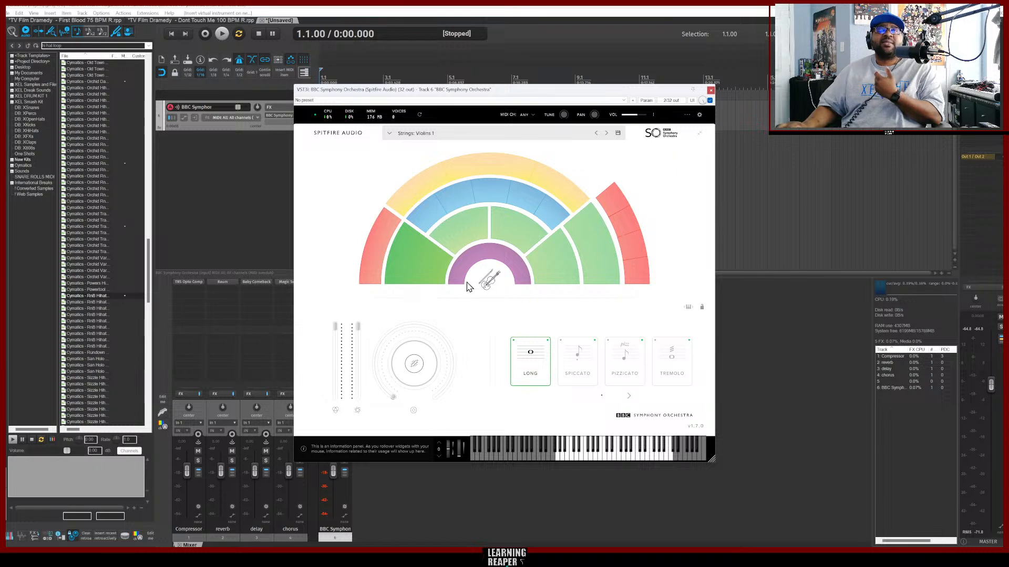
Browse the orchestra's sections, selecting piano, first and second violins, violas and celli in turn.
left_click(500, 259)
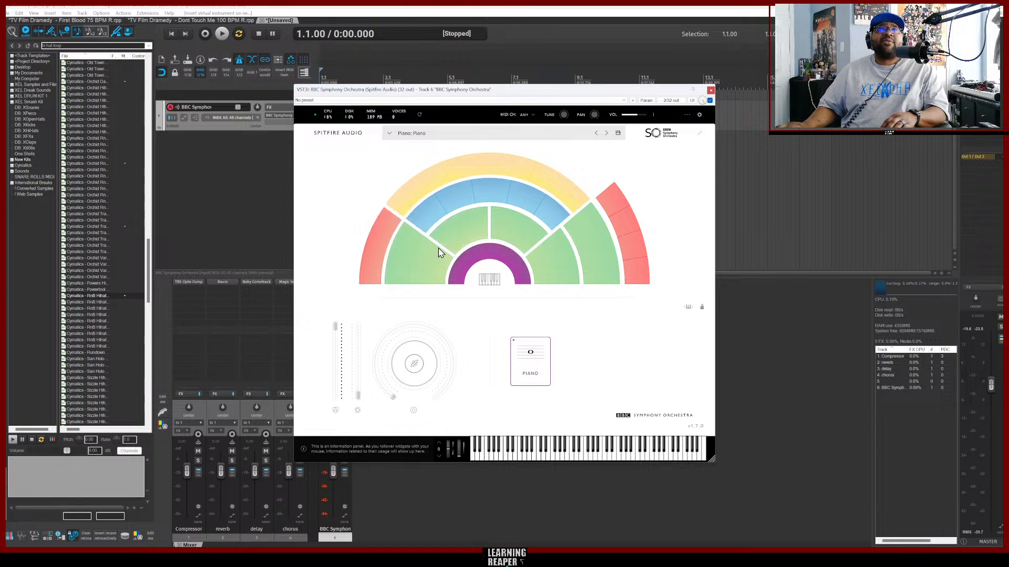
left_click(426, 269)
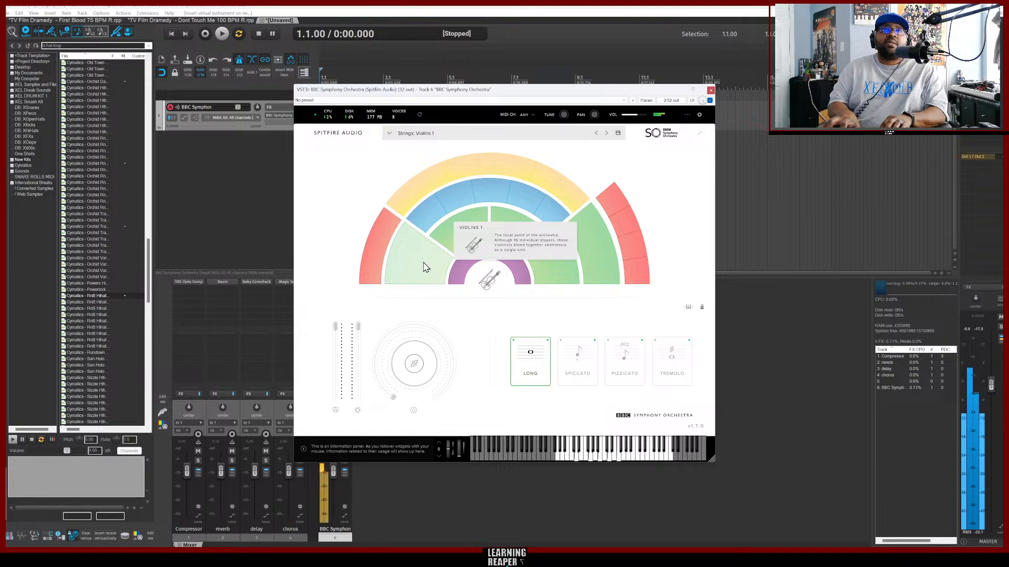
left_click(454, 233)
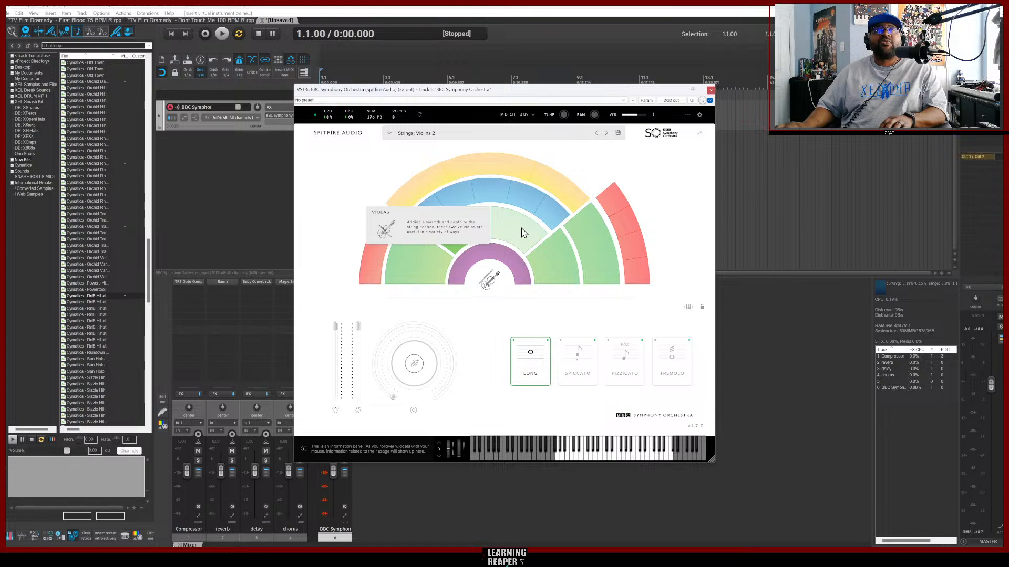
left_click(523, 233)
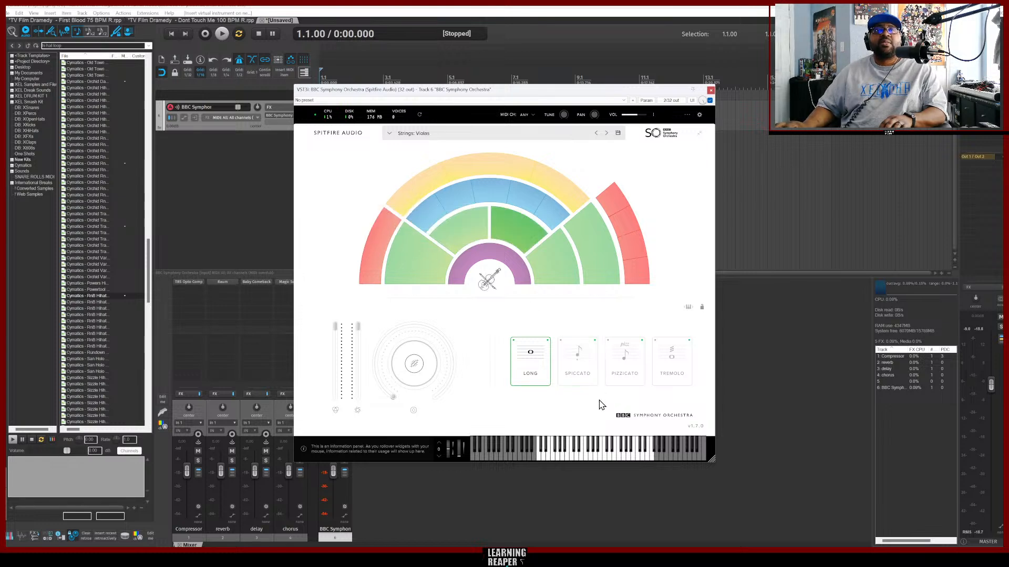
left_click(462, 242)
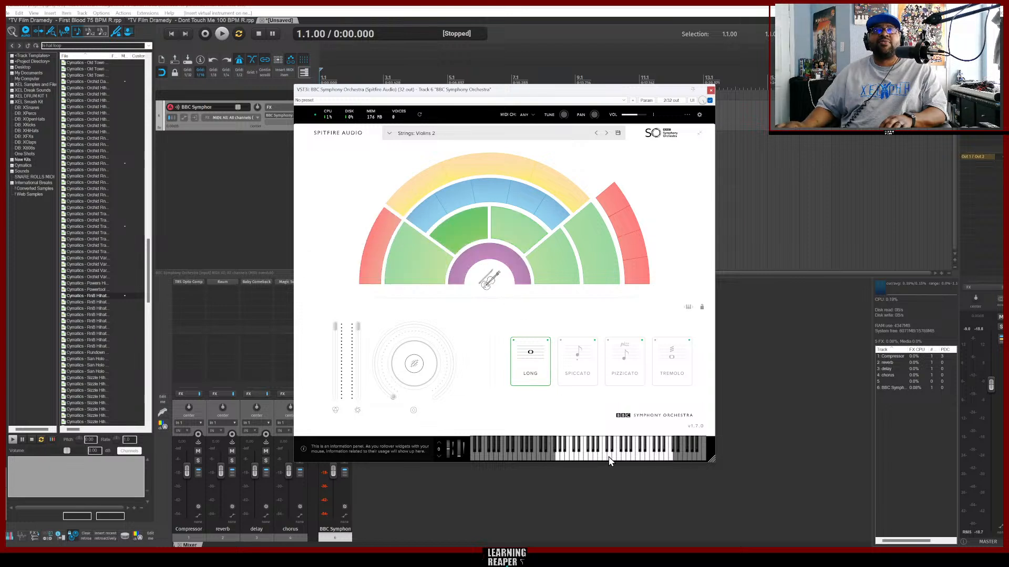
left_click(420, 269)
left_click(520, 234)
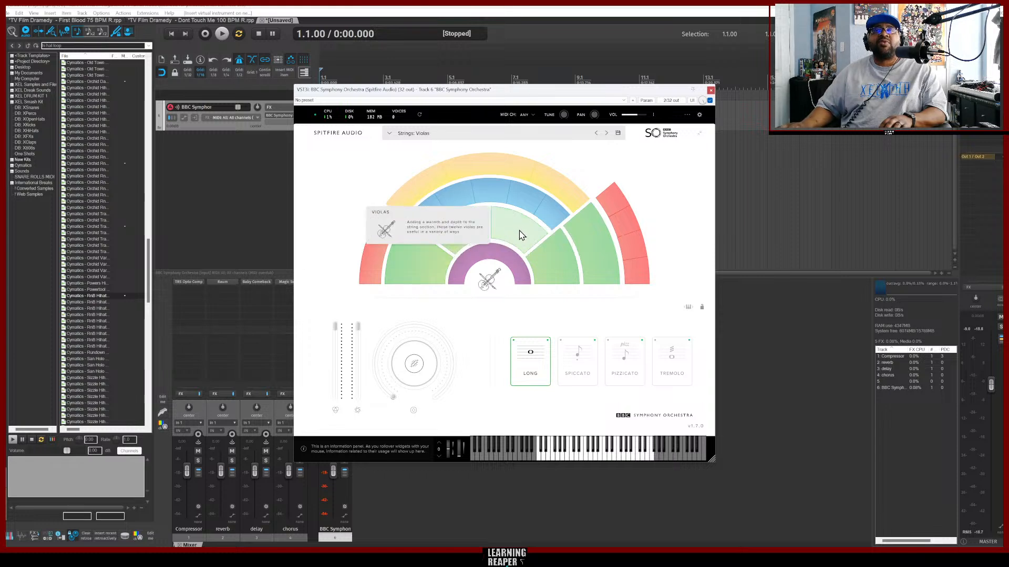
left_click(568, 279)
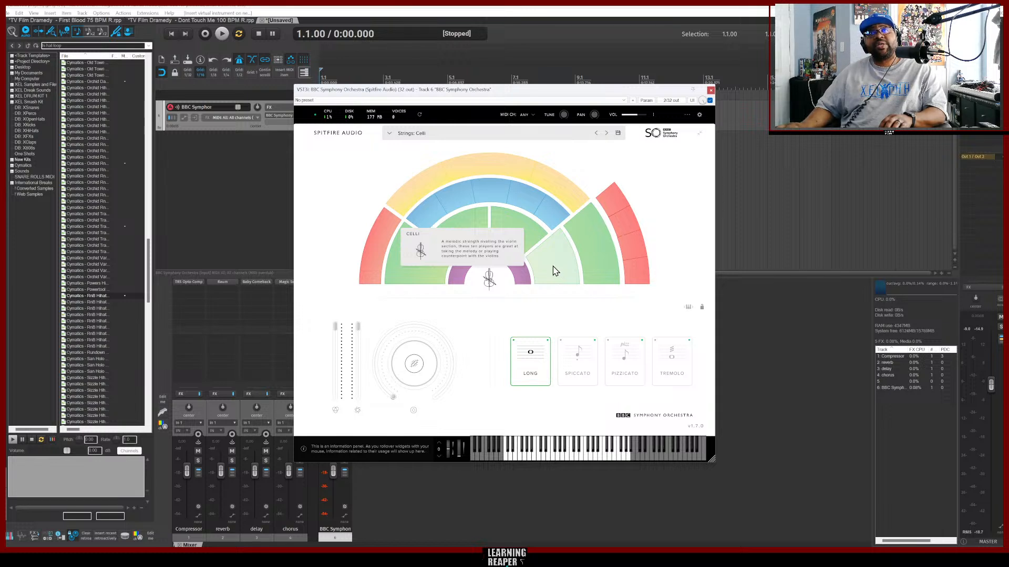
Try spiccato and pizzicato articulations on the celli, violas and first violins.
left_click(578, 365)
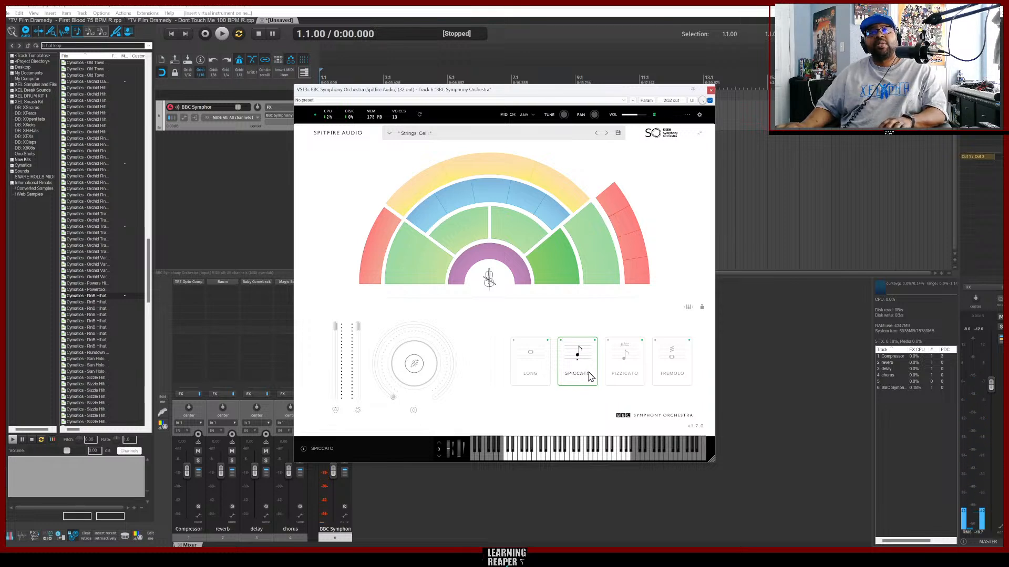
left_click(625, 366)
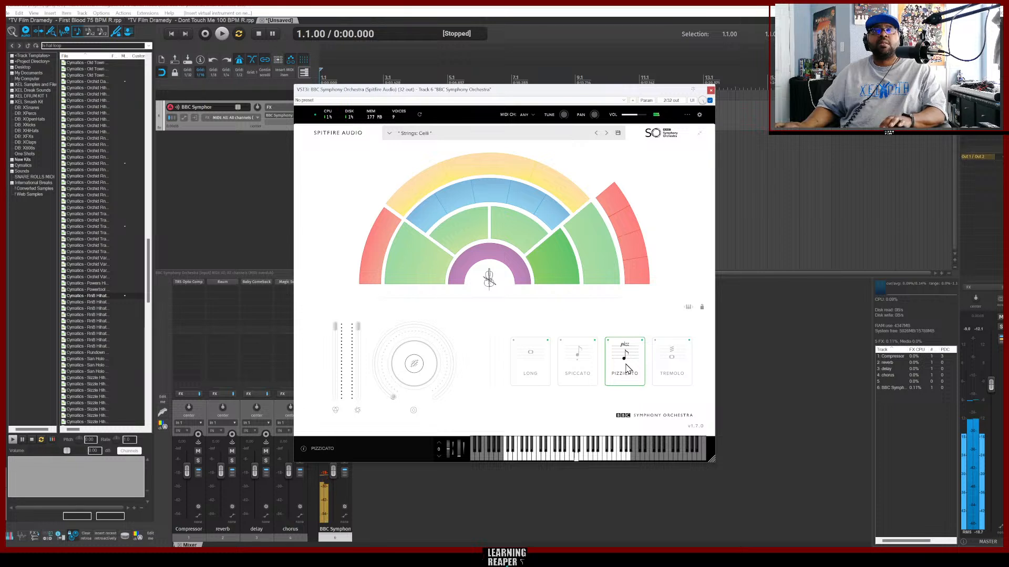
left_click(515, 236)
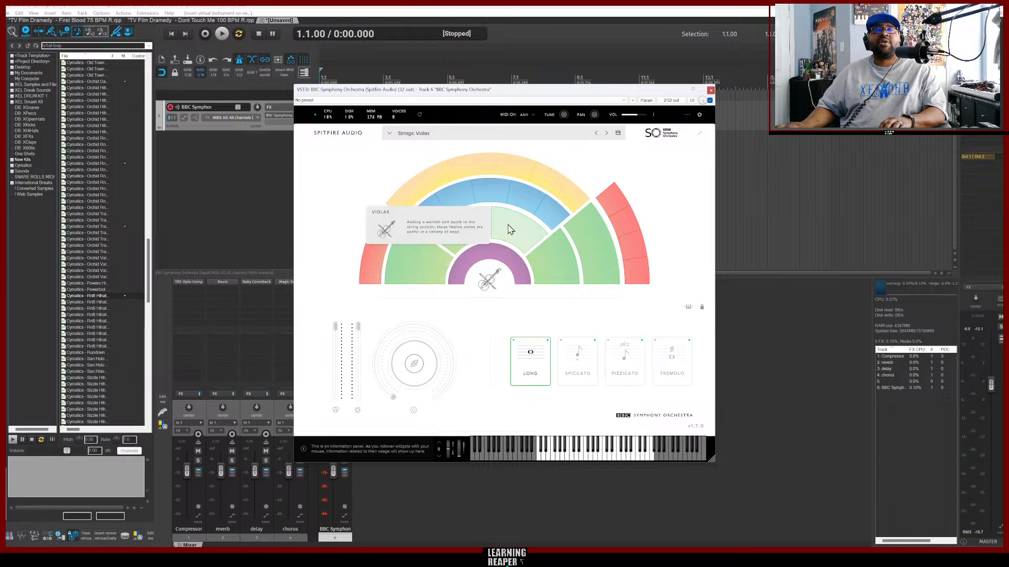
left_click(623, 362)
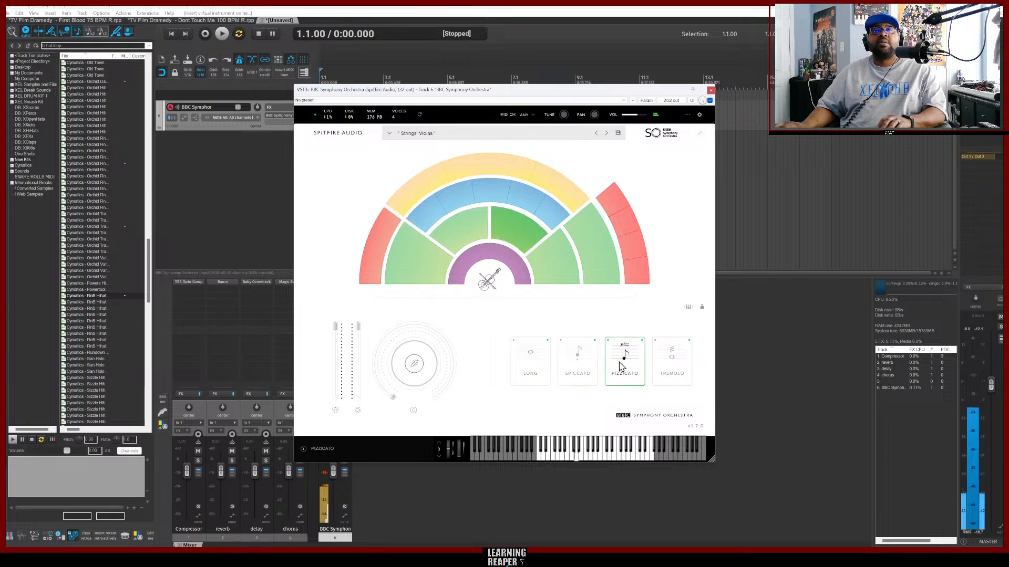
left_click(508, 257)
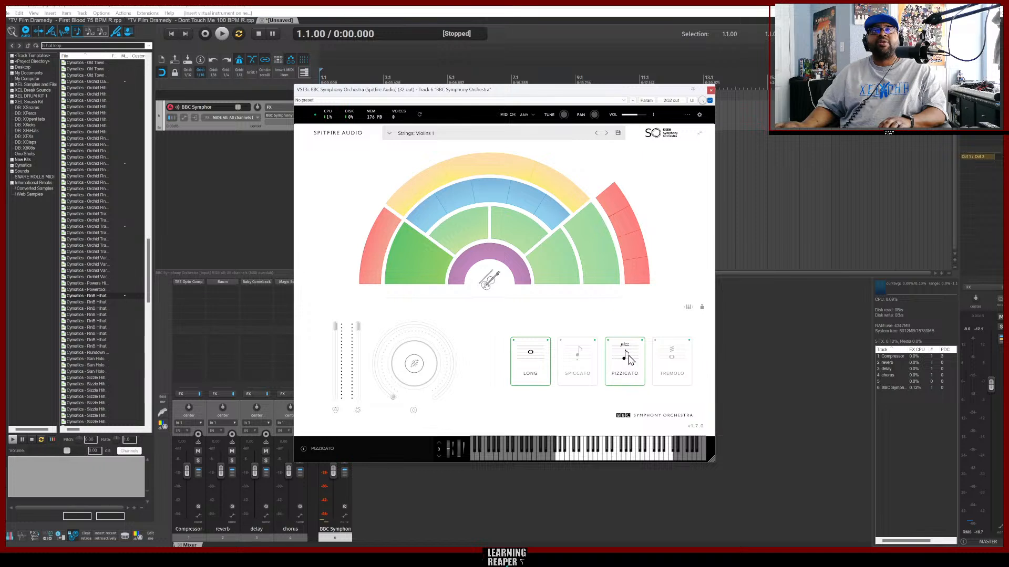
left_click(629, 363)
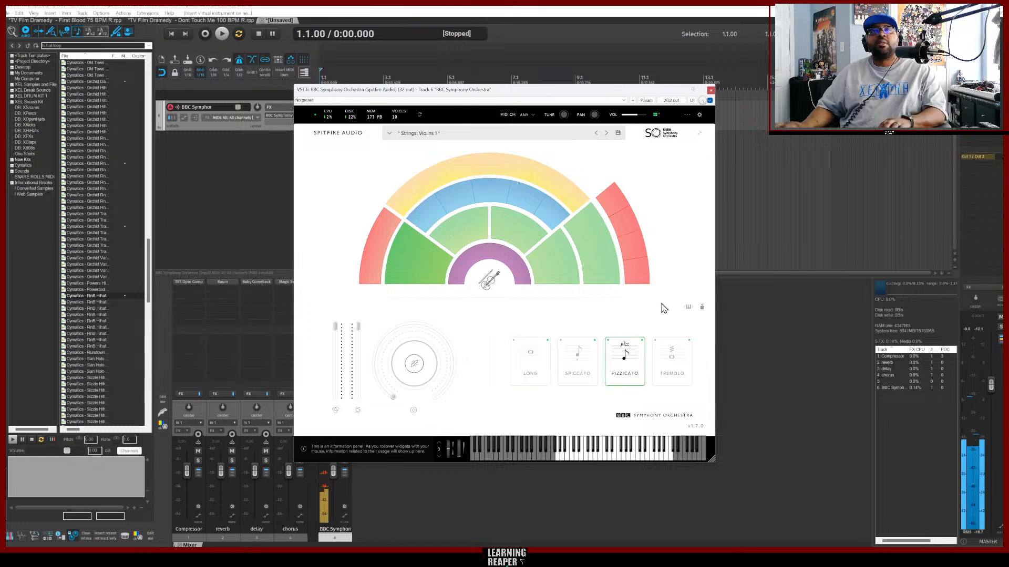
Select the basses with the spiccato articulation, then switch to the percussion section.
left_click(597, 260)
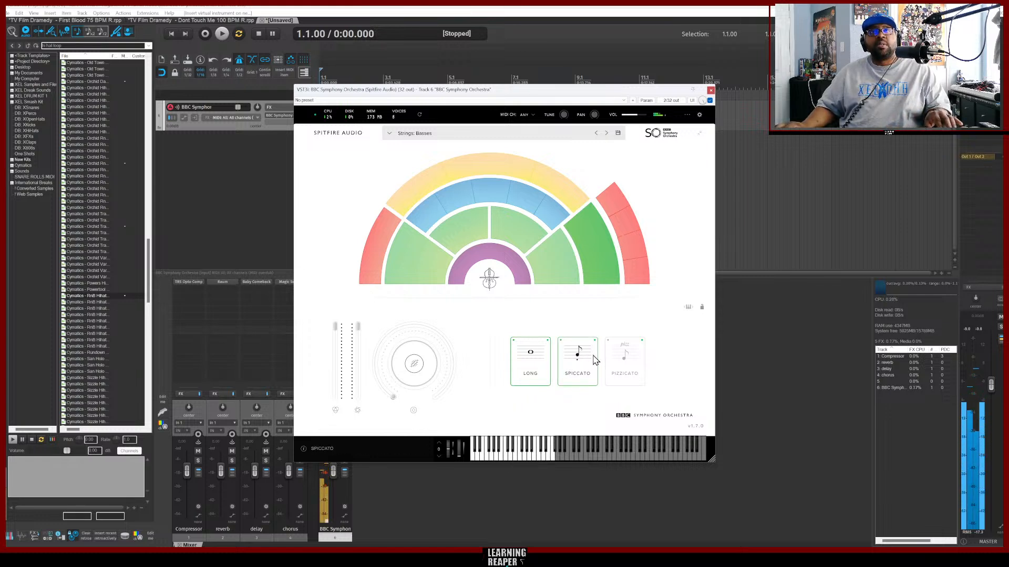
left_click(572, 377)
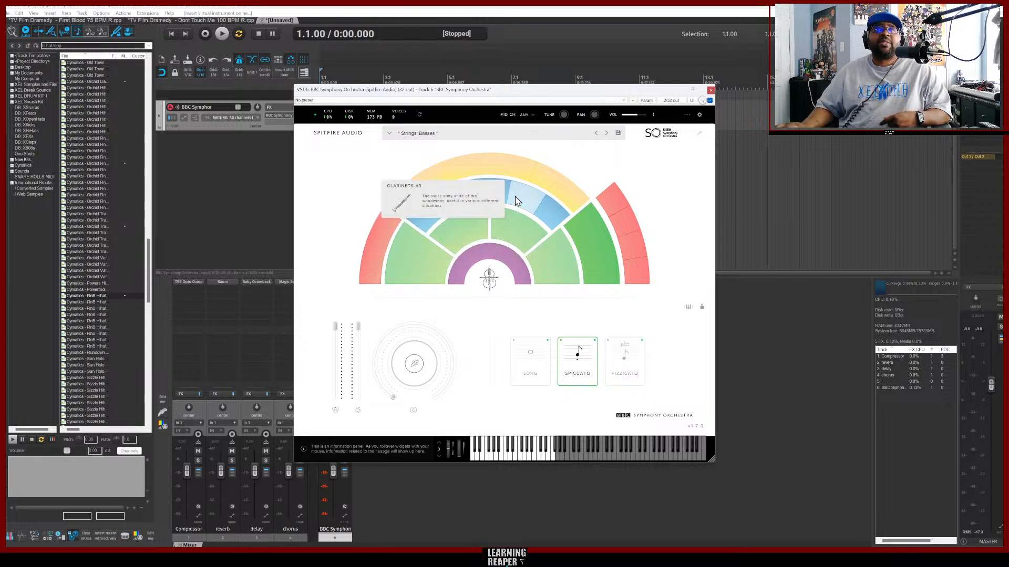
left_click(480, 170)
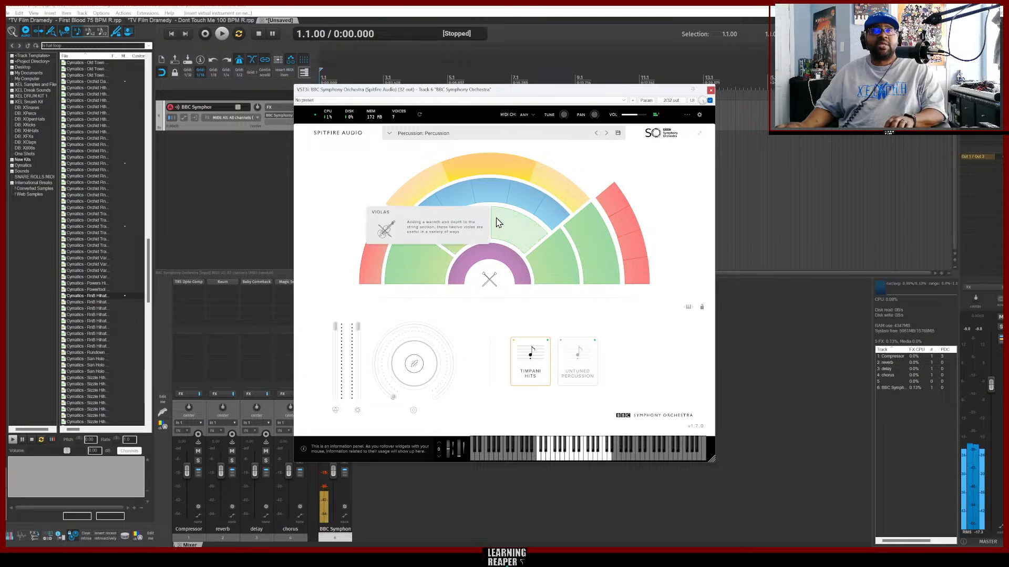
Browse the percussion section, selecting untuned percussion, then tuned percussion with the marimba articulation.
left_click(583, 365)
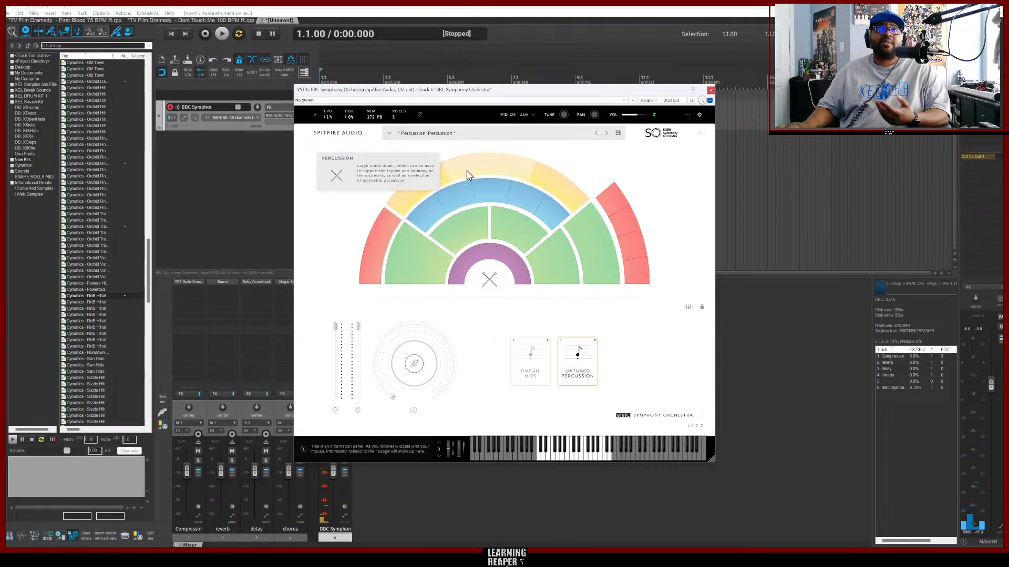
left_click(555, 189)
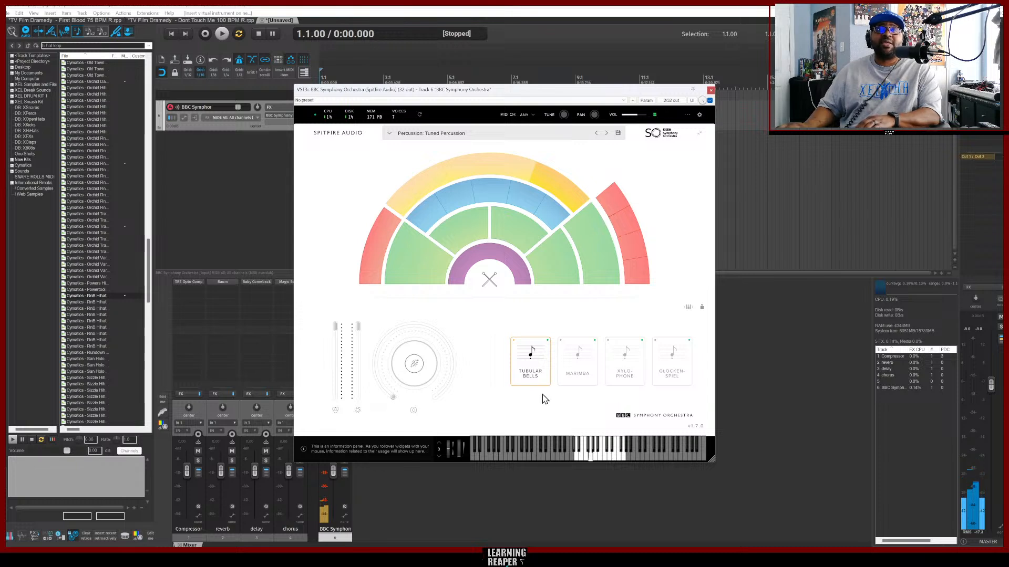
left_click(576, 371)
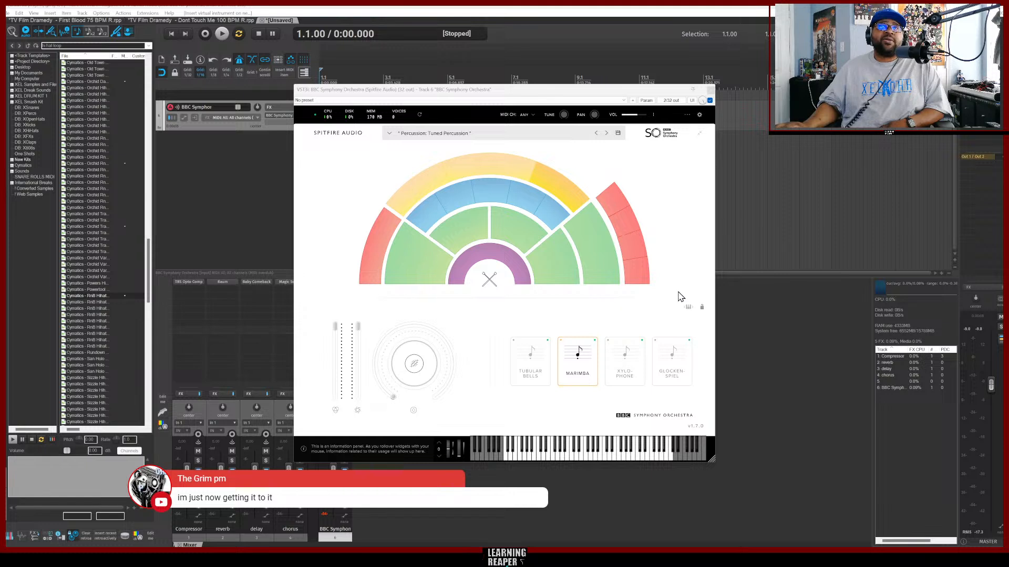
Select the first violins again, close the BBC Symphony Orchestra window and deselect the track.
left_click(425, 272)
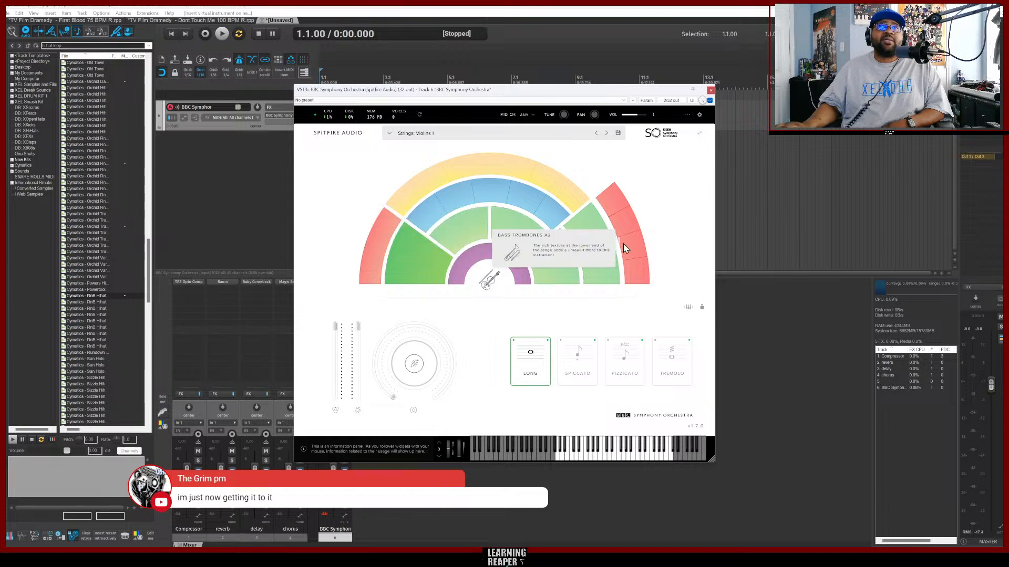
left_click(710, 91)
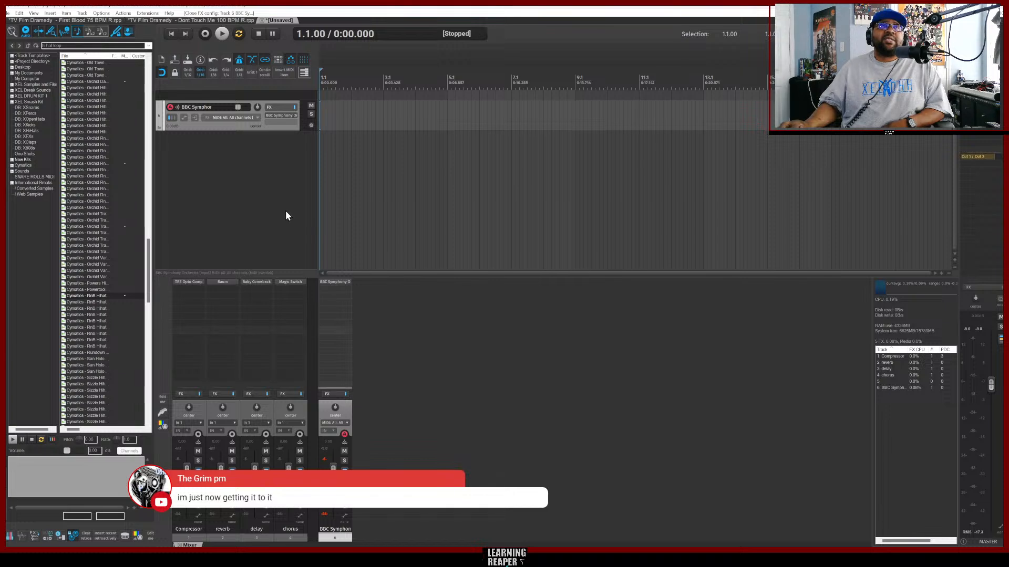
left_click(279, 188)
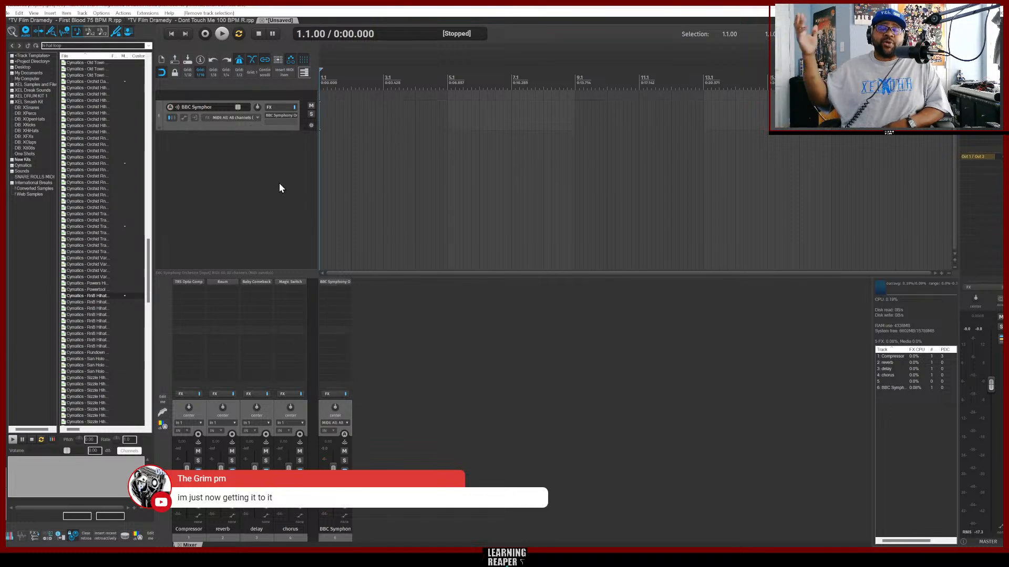